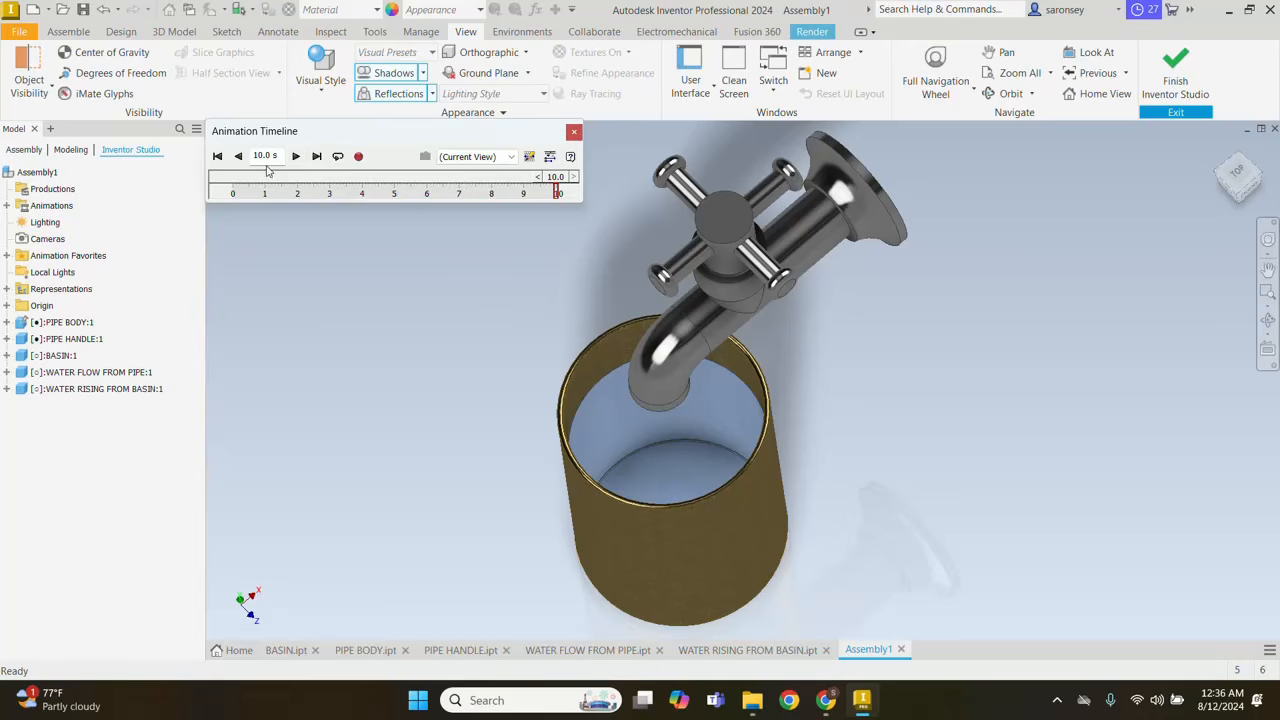
Step: Play the faucet water-flow animation in reverse and forward to preview the basin filling
left_click(238, 157)
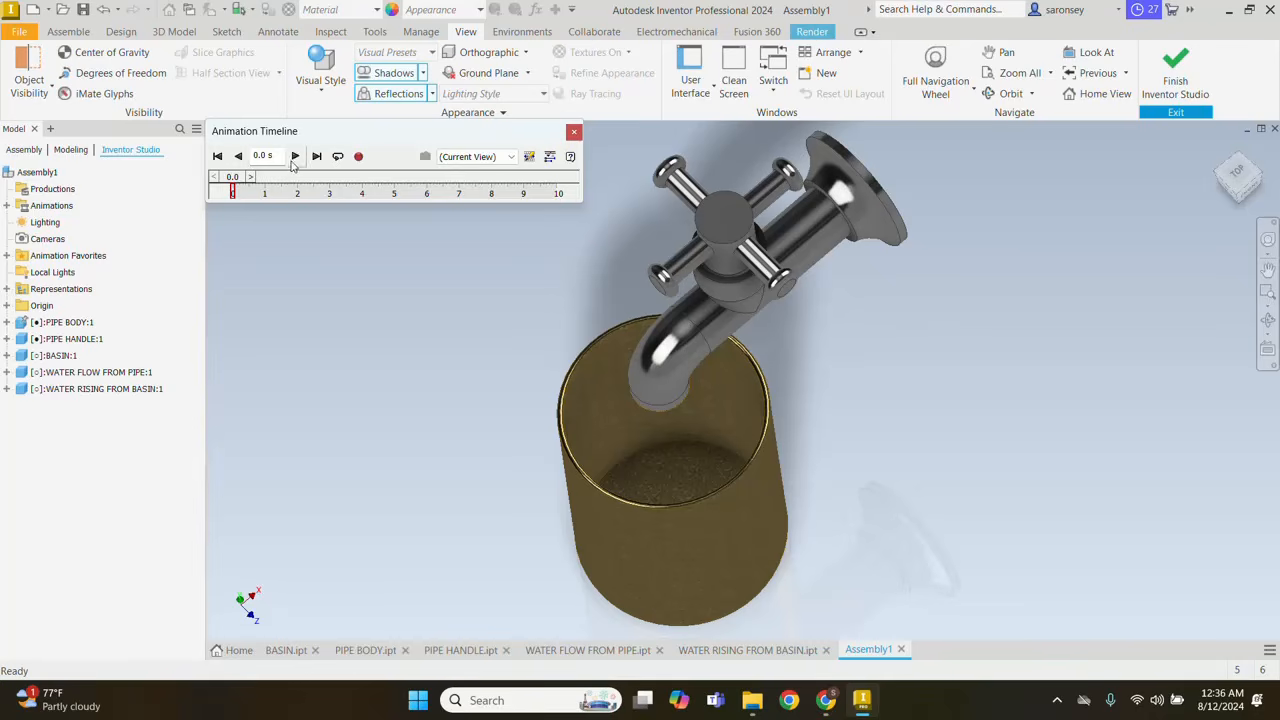
left_click(295, 162)
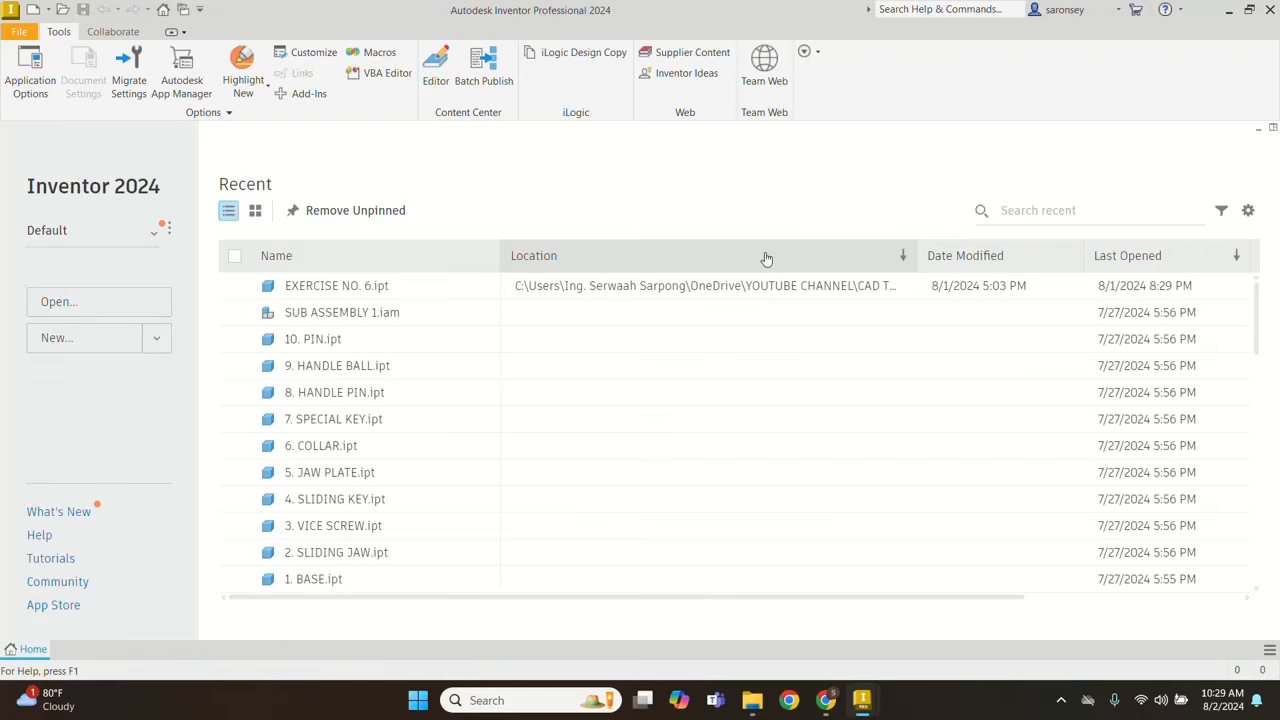
Step: Create a new metric part from the Standard (mm).ipt template
left_click(33, 10)
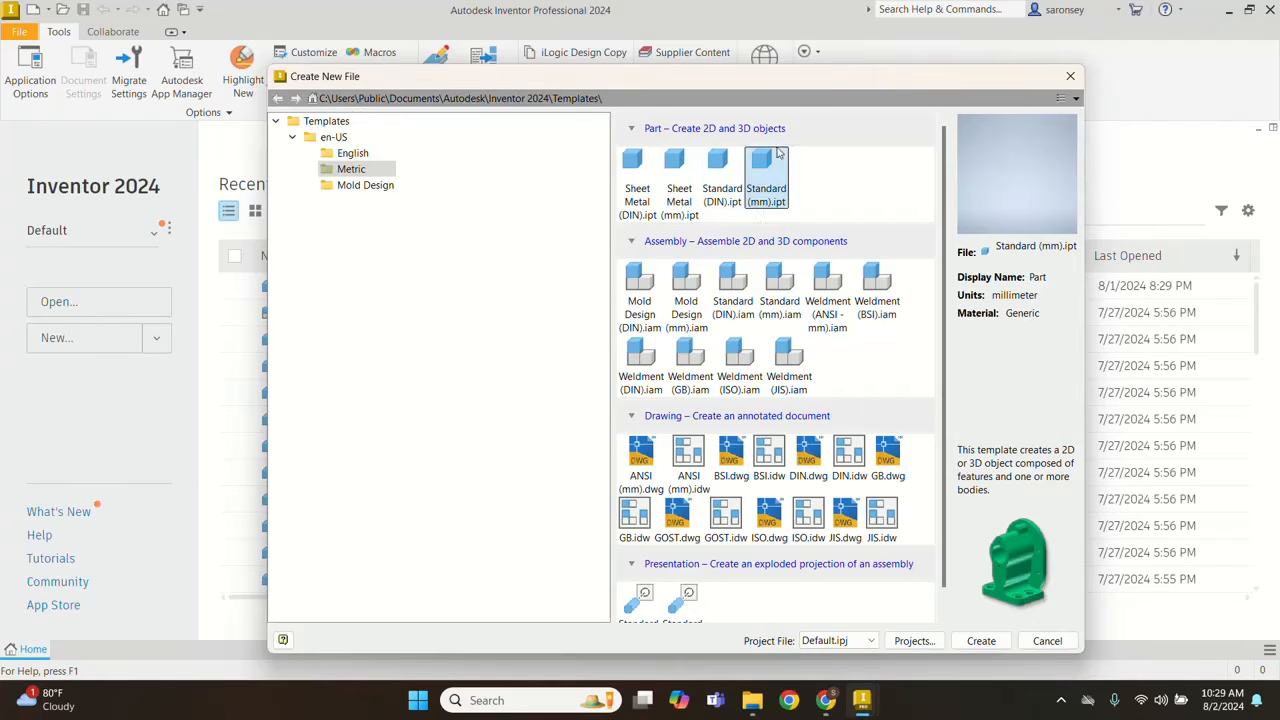
left_click(778, 181)
left_click(981, 642)
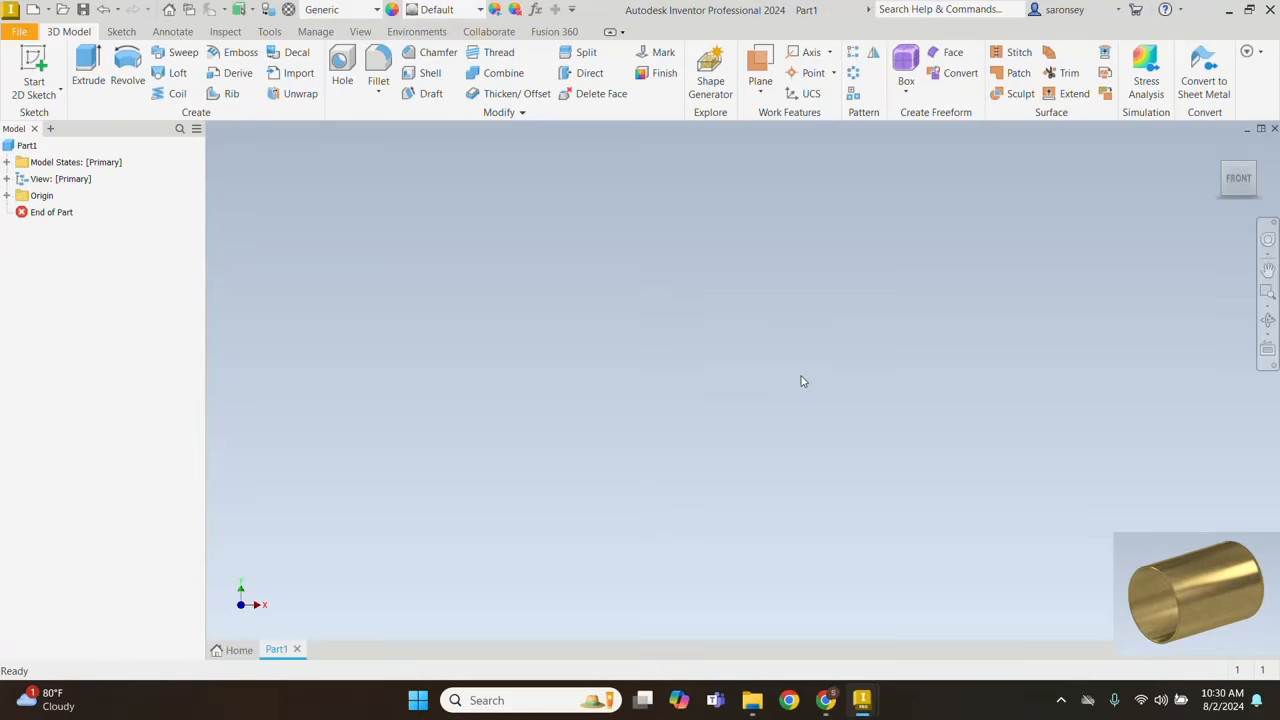
Step: Start a sketch on the front (XY) plane and draw a 70 mm diameter circle centred on the origin
left_click(34, 64)
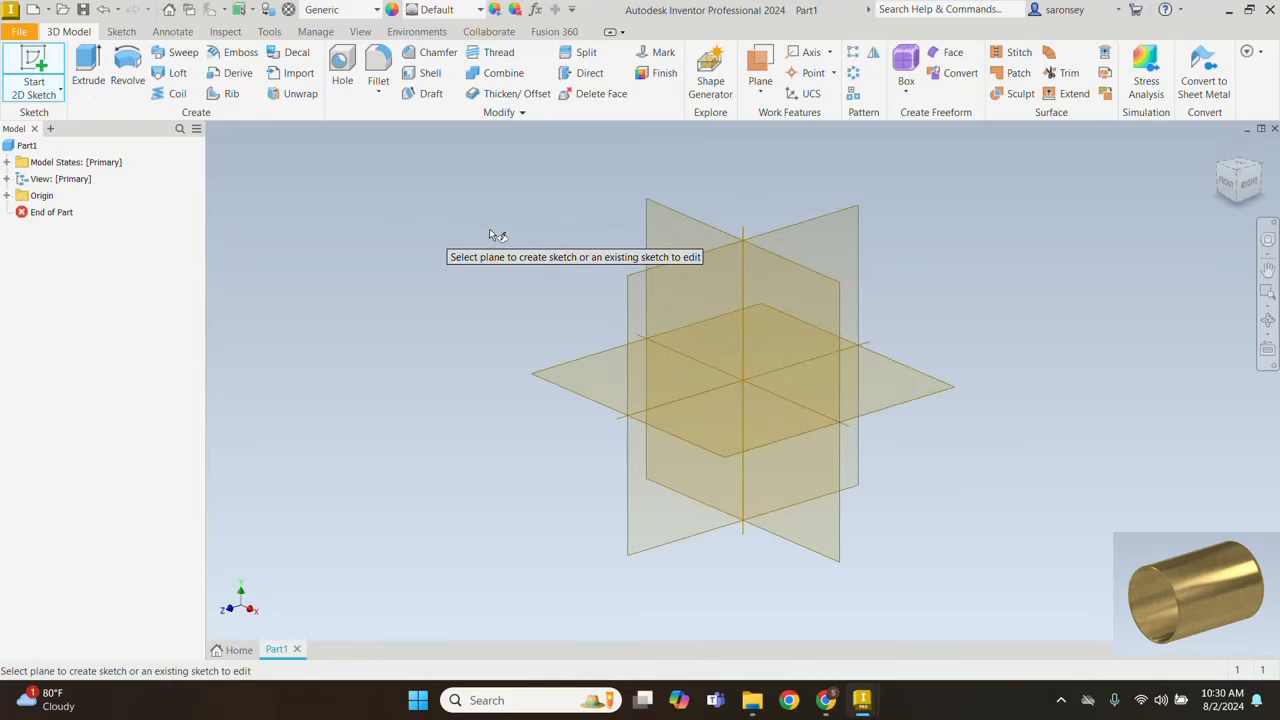
left_click(697, 240)
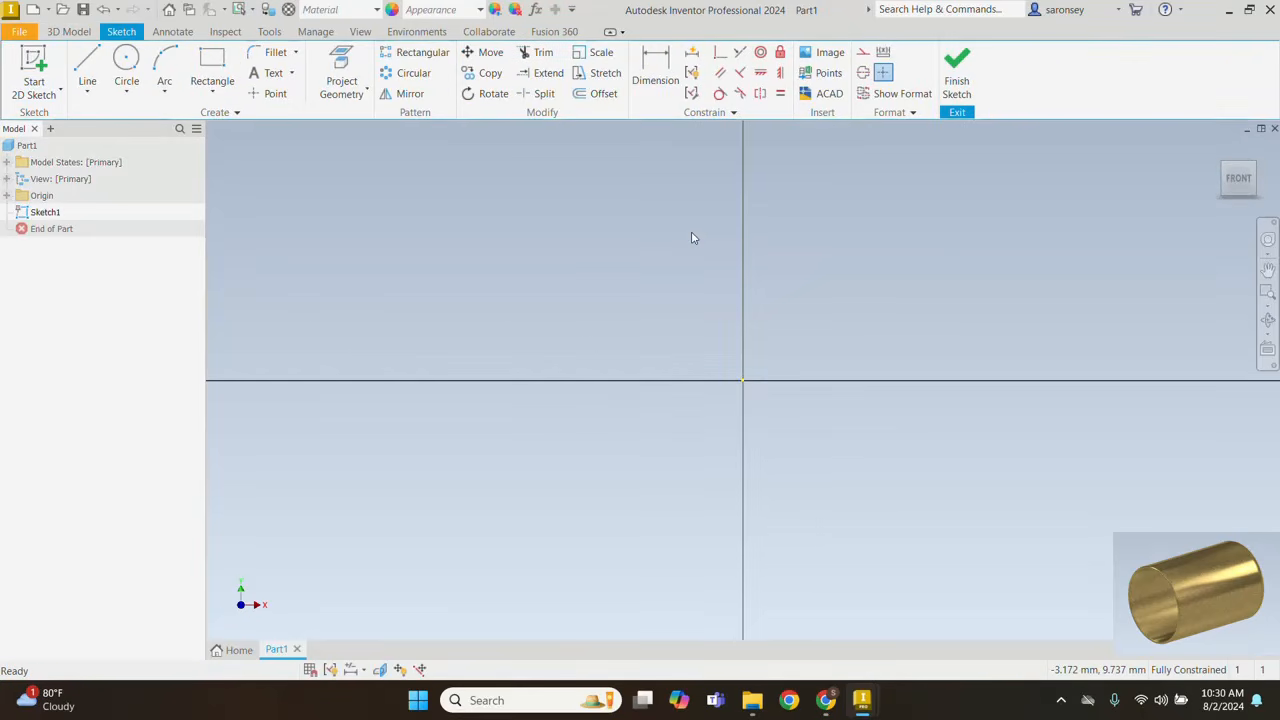
left_click(126, 70)
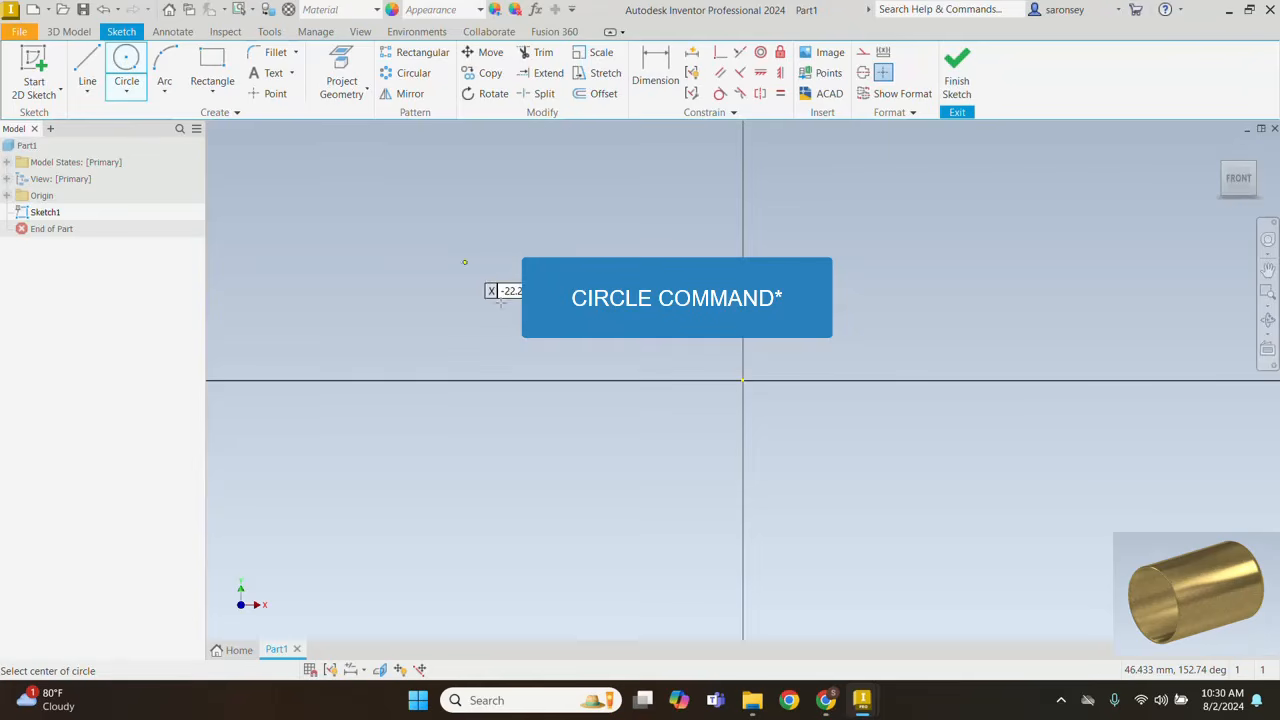
left_click(745, 379)
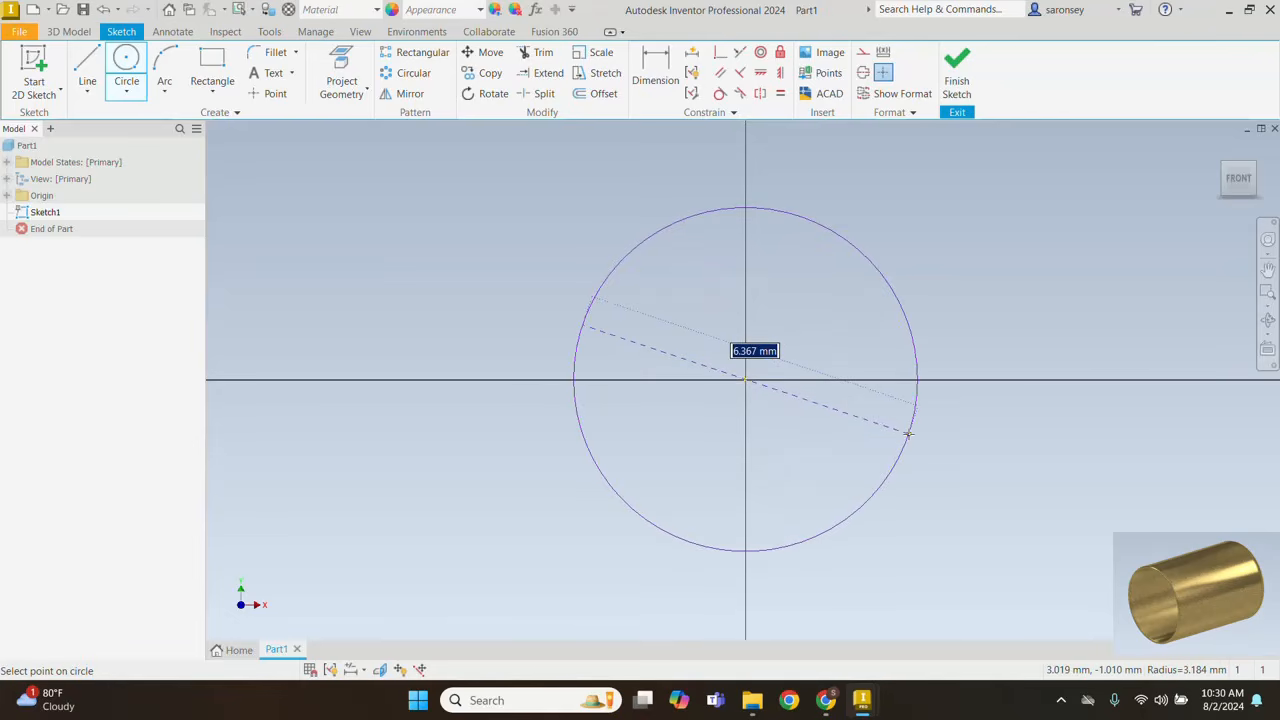
type("70")
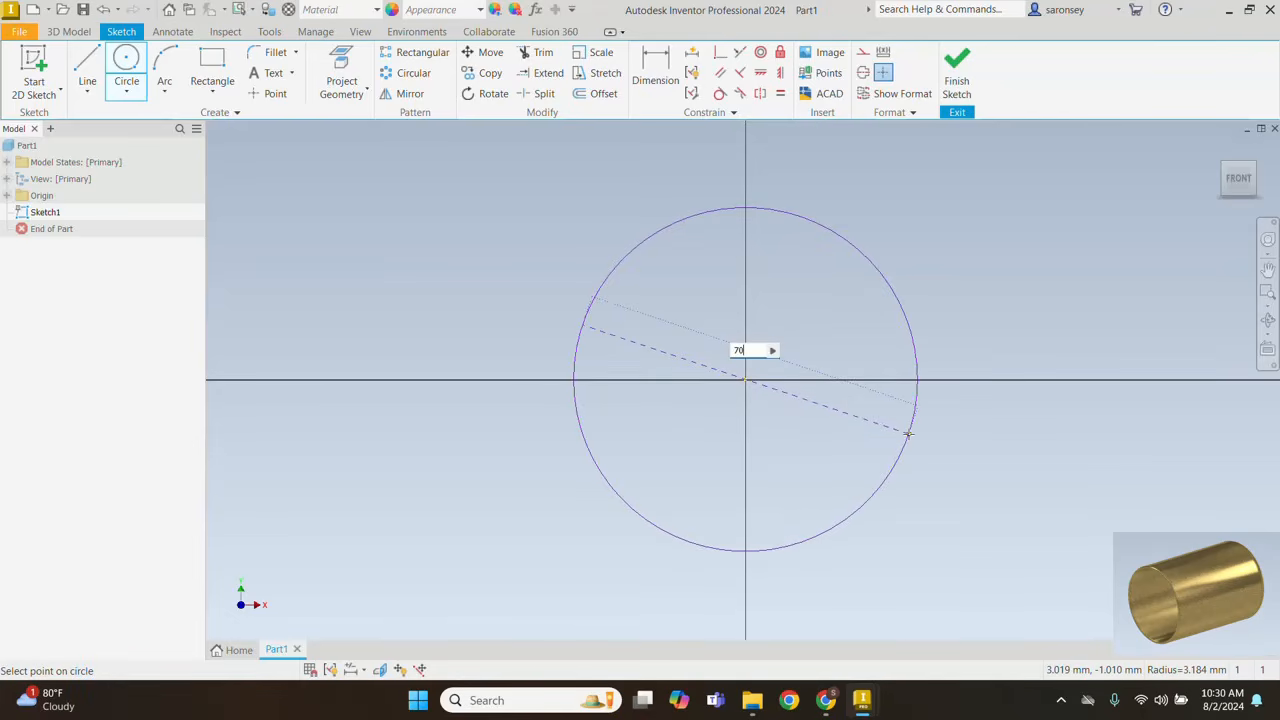
key("Return")
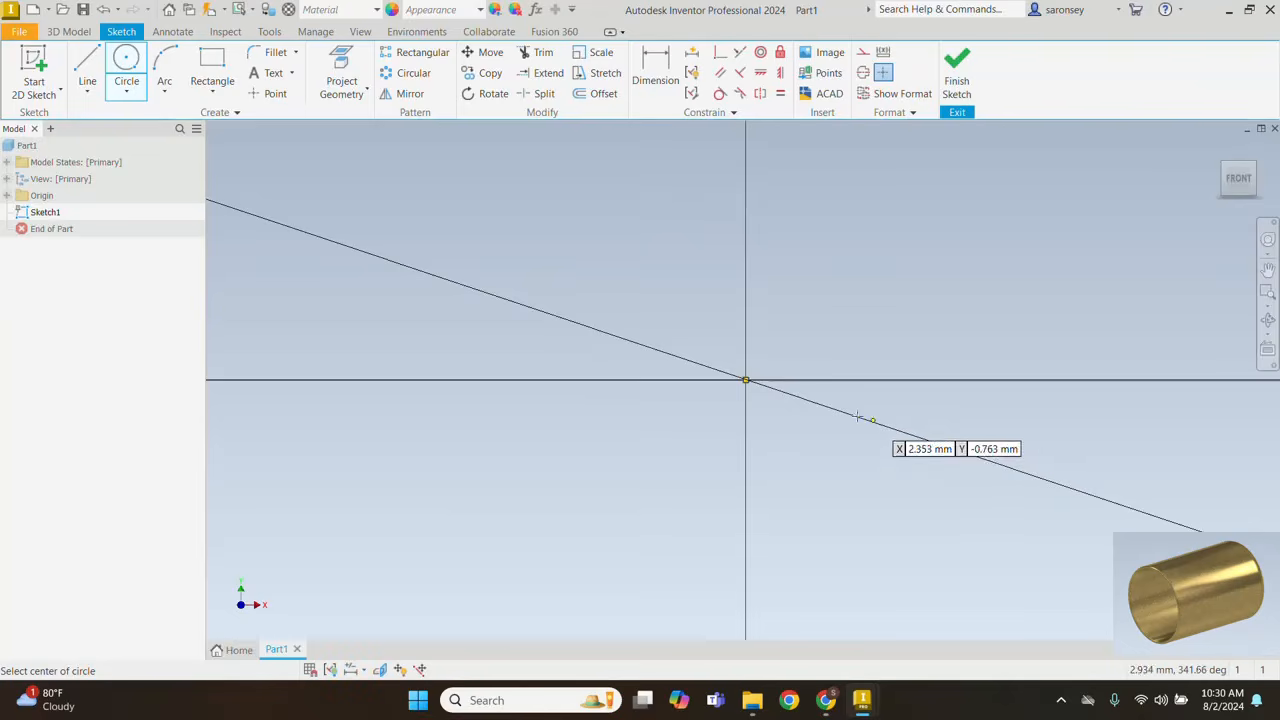
scroll(857, 415, "up", 6)
scroll(857, 415, "up", 4)
middle_click_drag(857, 415, 766, 403)
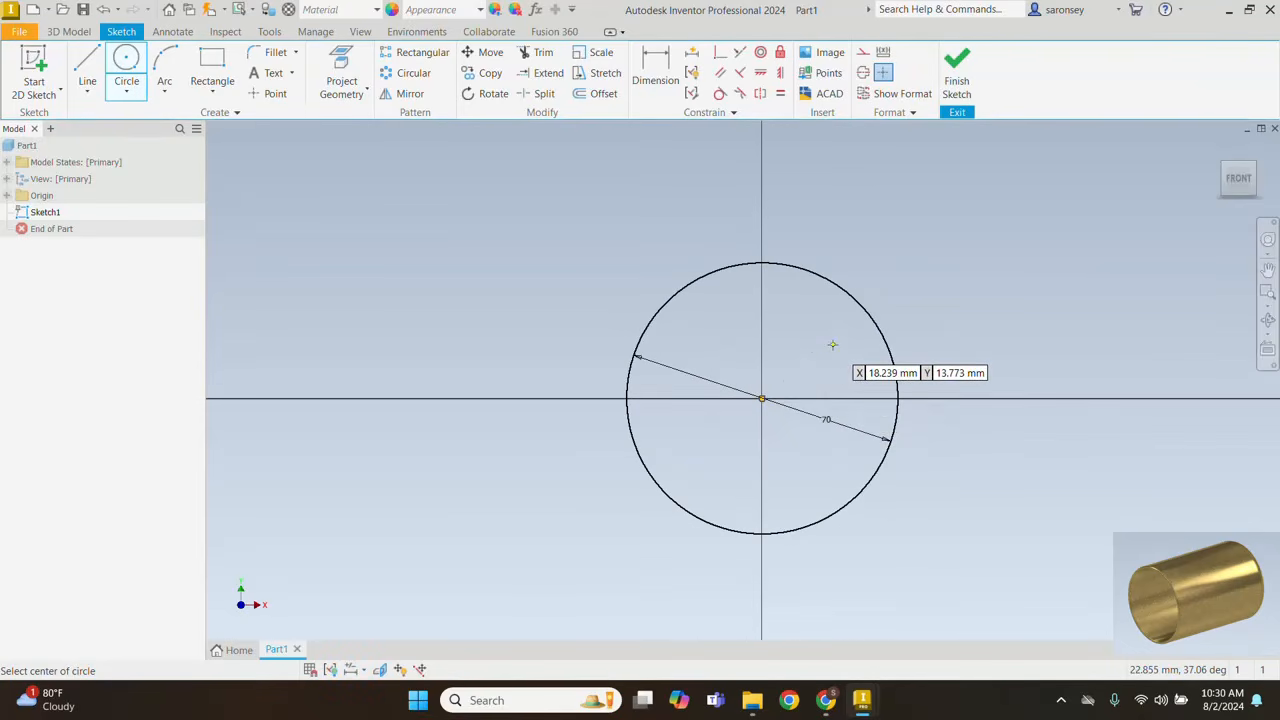
Step: Extrude the circle profile 100 mm into a solid cylinder
key("e")
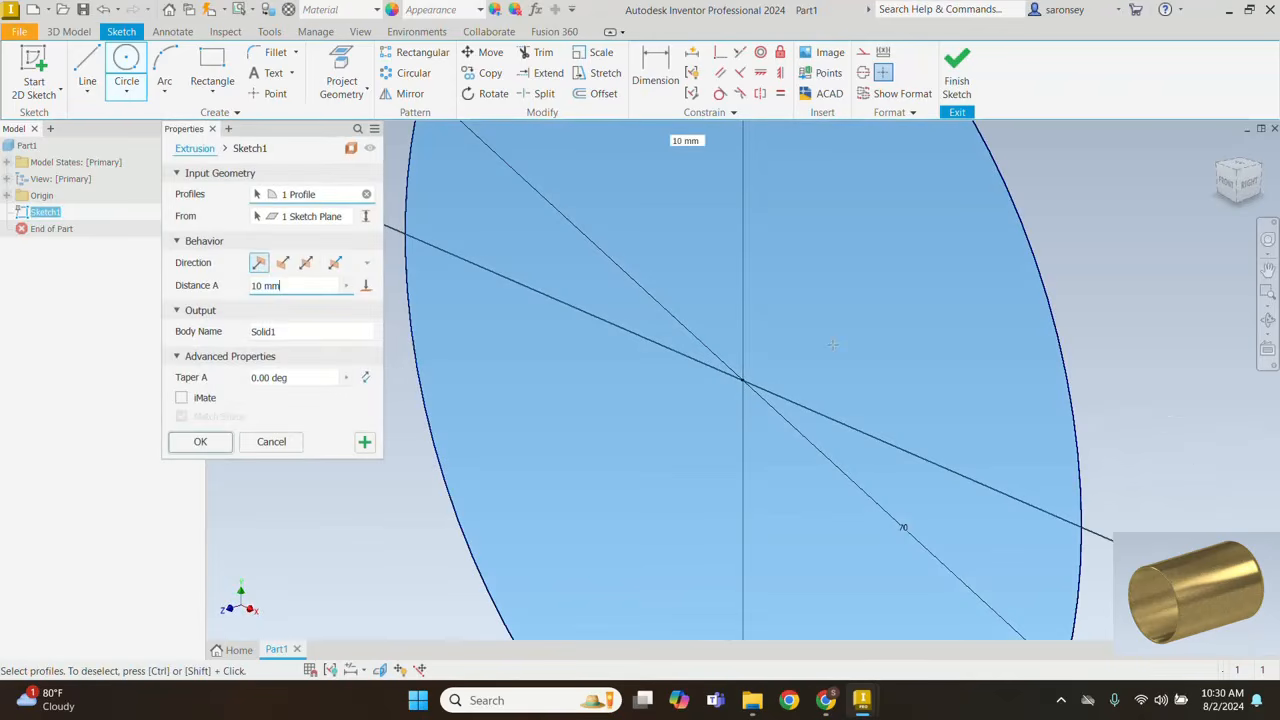
scroll(833, 344, "down", 5)
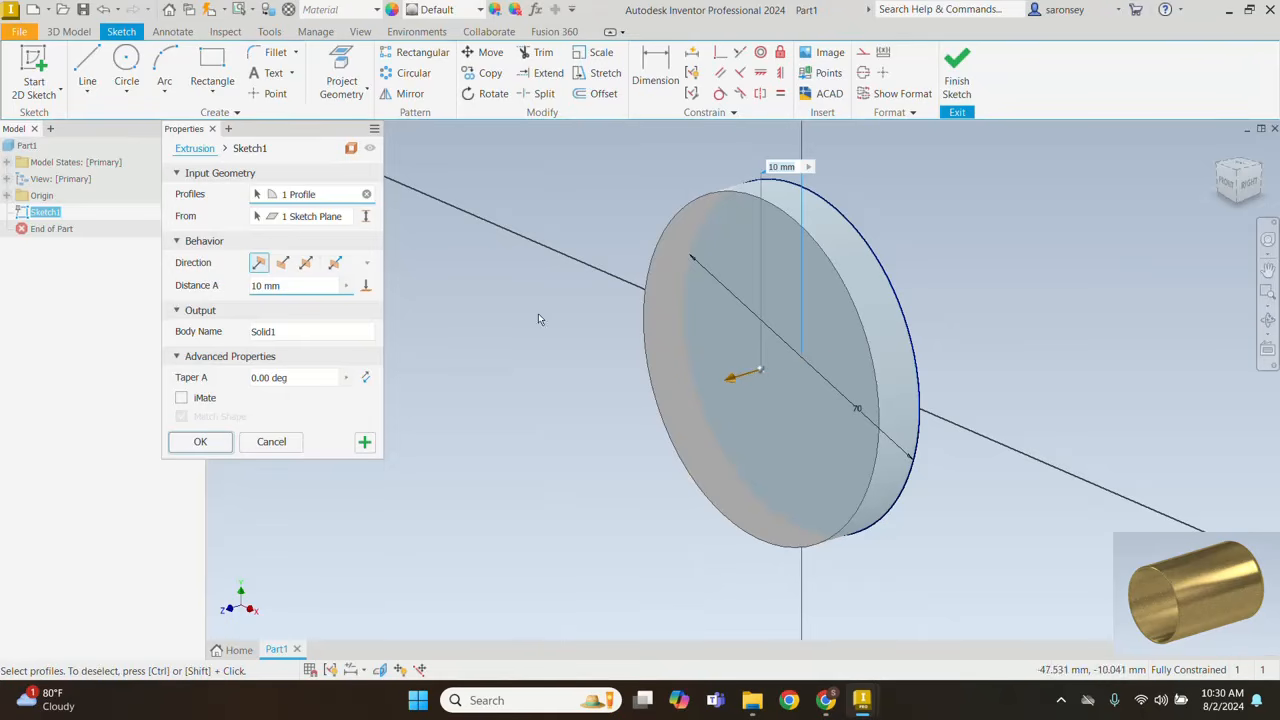
left_click_drag(290, 286, 247, 290)
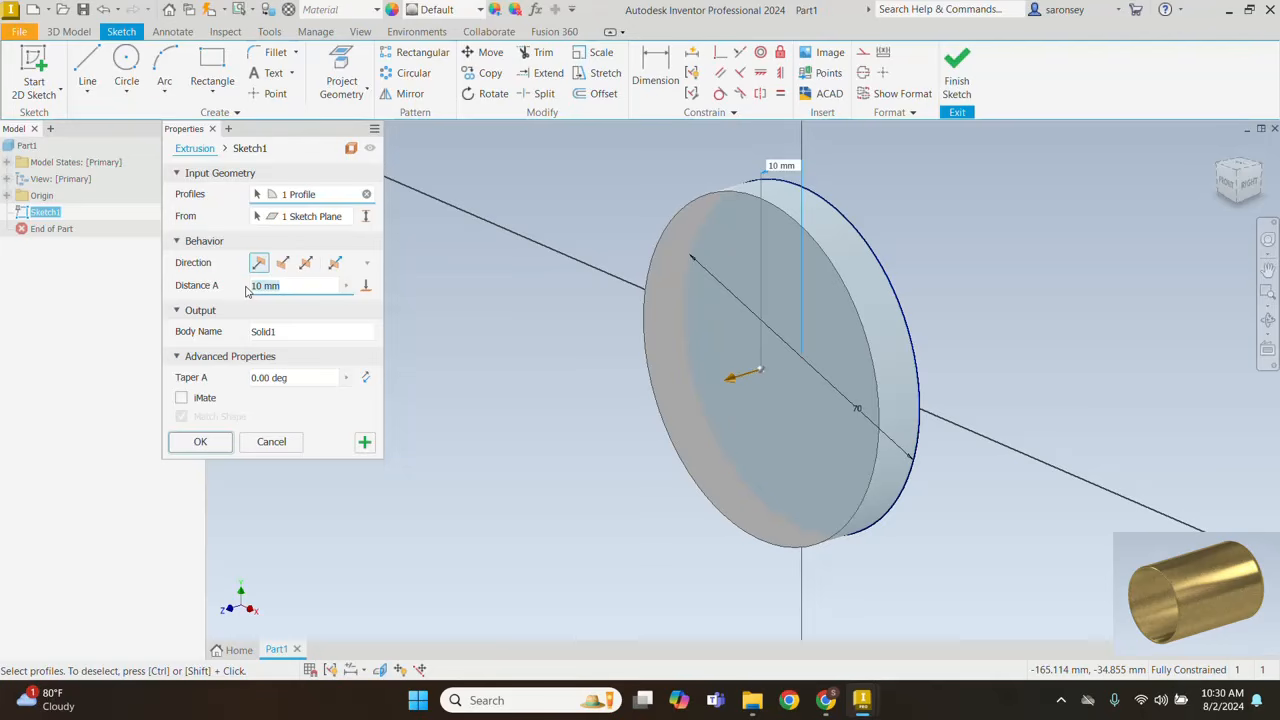
type("100")
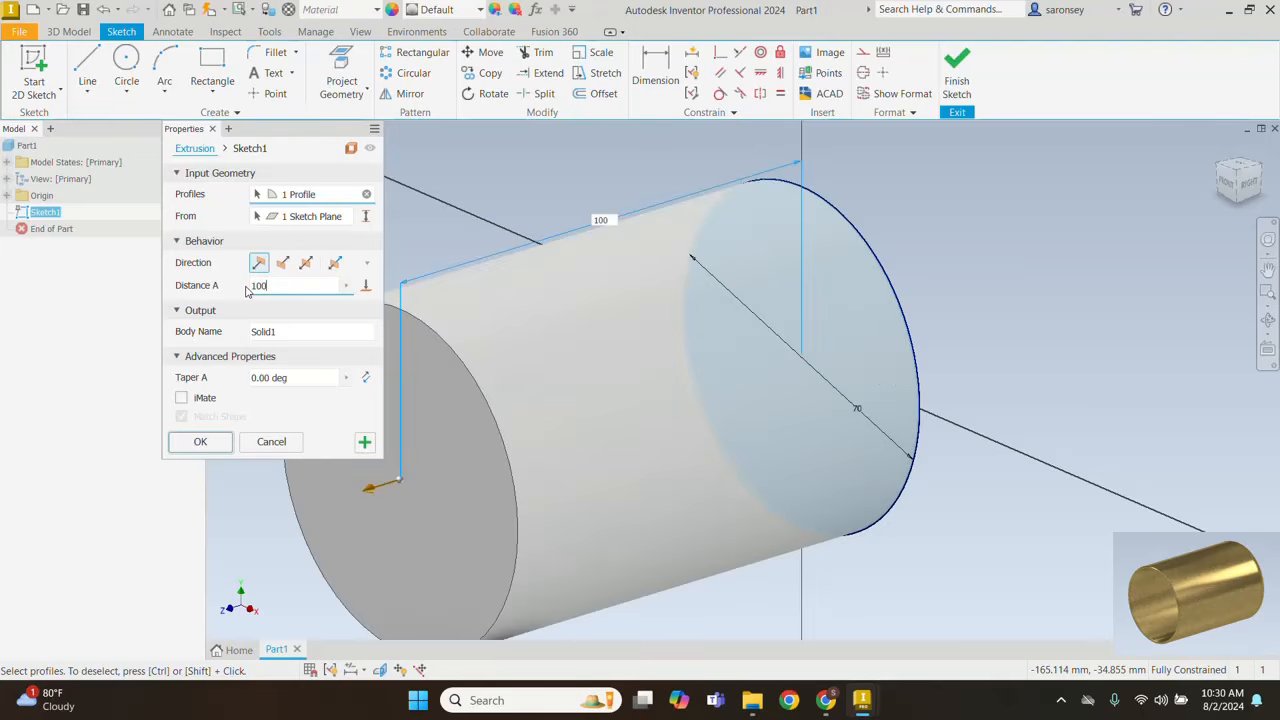
middle_click_drag(662, 417, 704, 414)
scroll(704, 414, "down", 3)
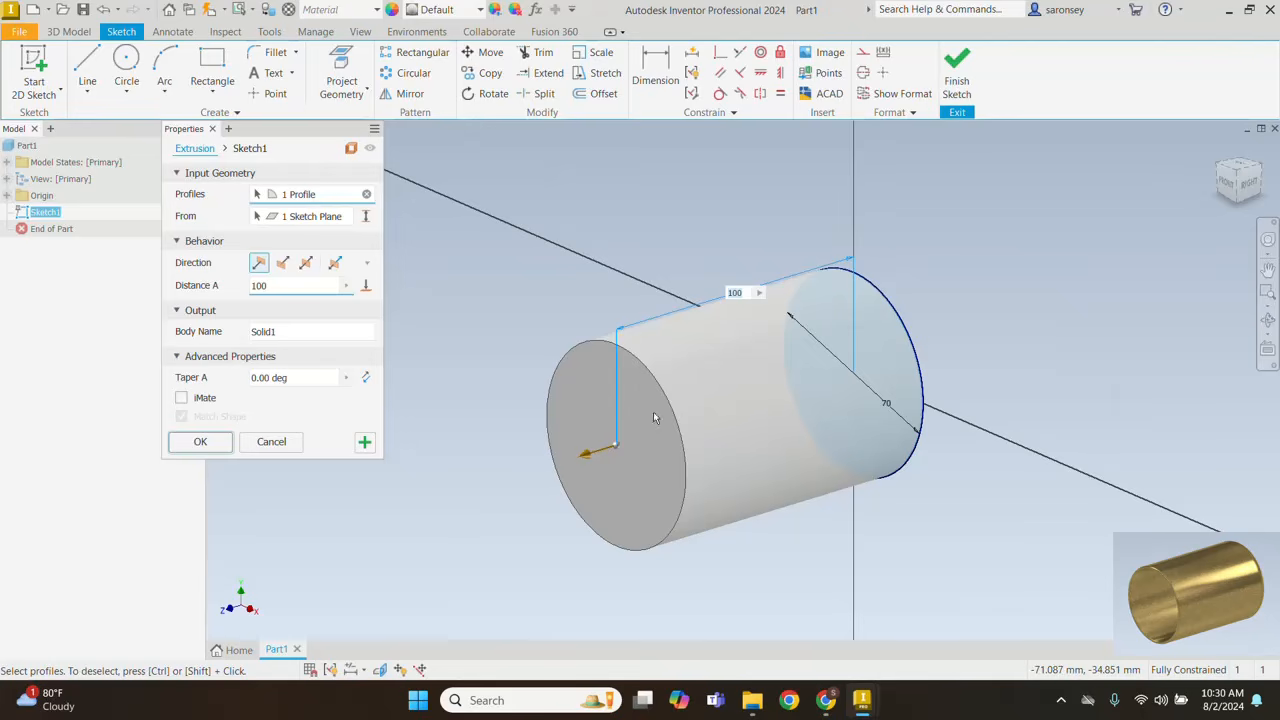
left_click(214, 441)
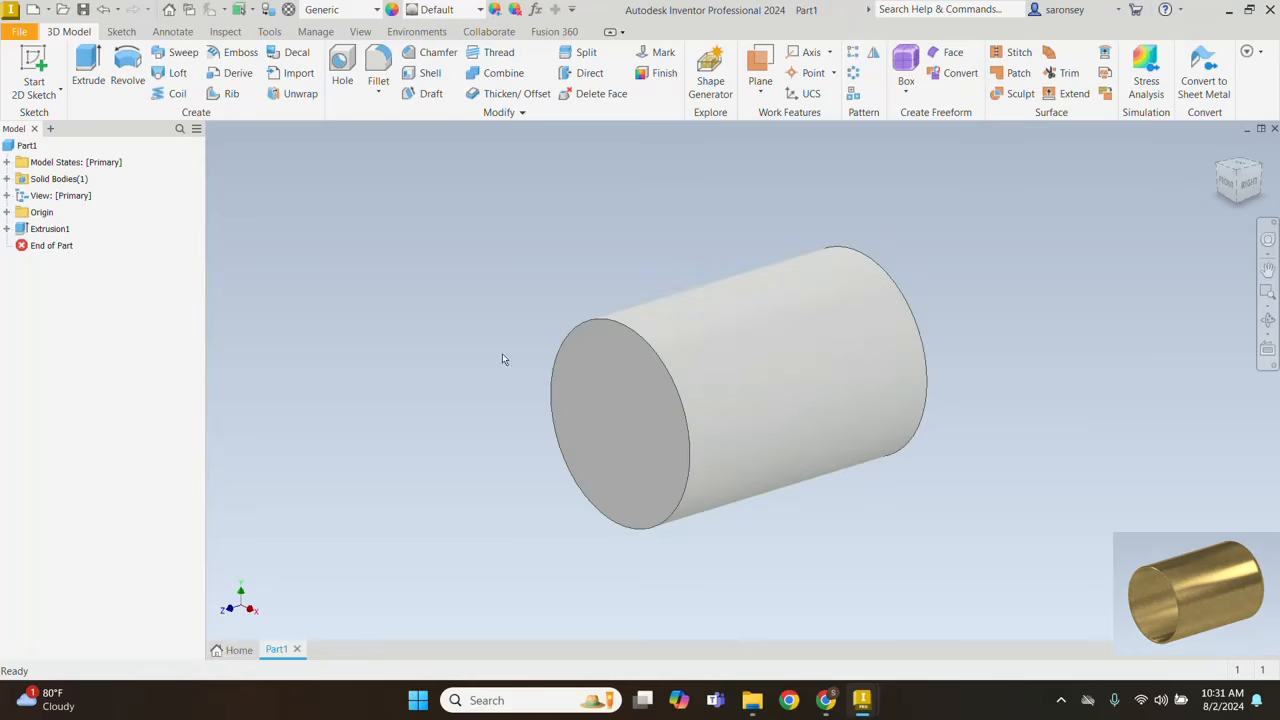
Step: Shell the cylinder to a 2 mm wall thickness, removing its front circular face
left_click(428, 75)
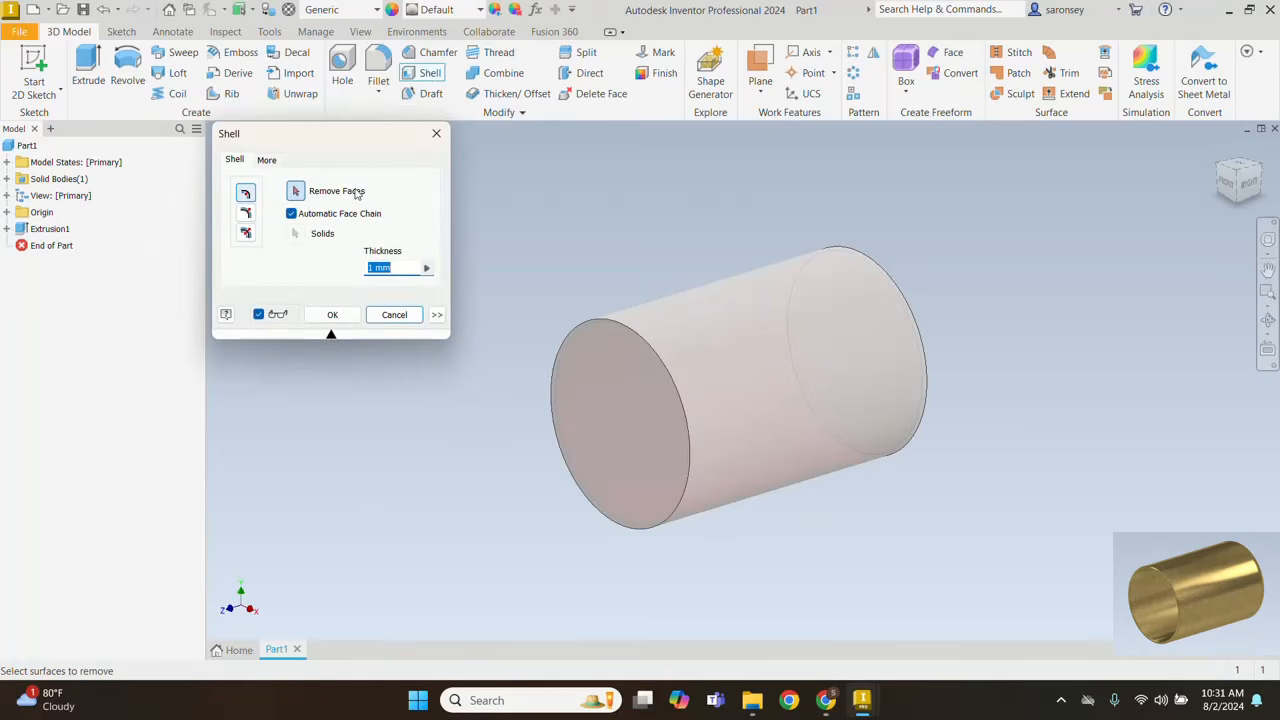
left_click(619, 384)
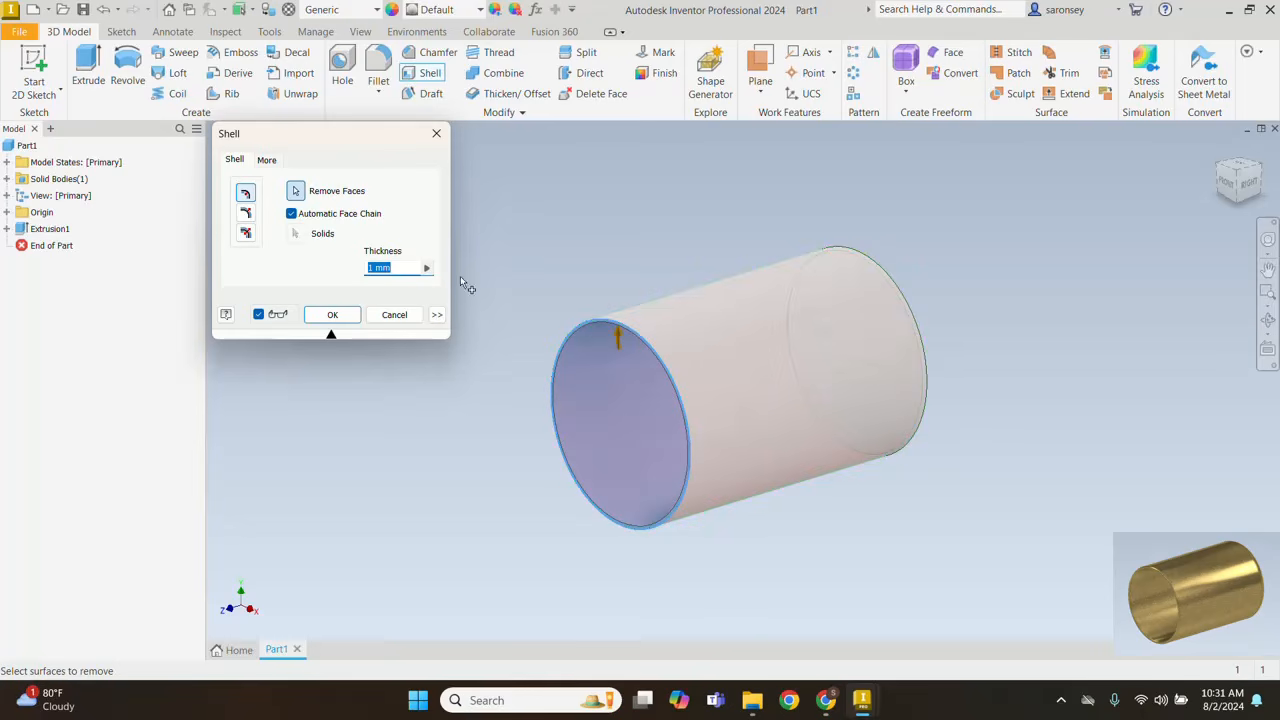
left_click(393, 268)
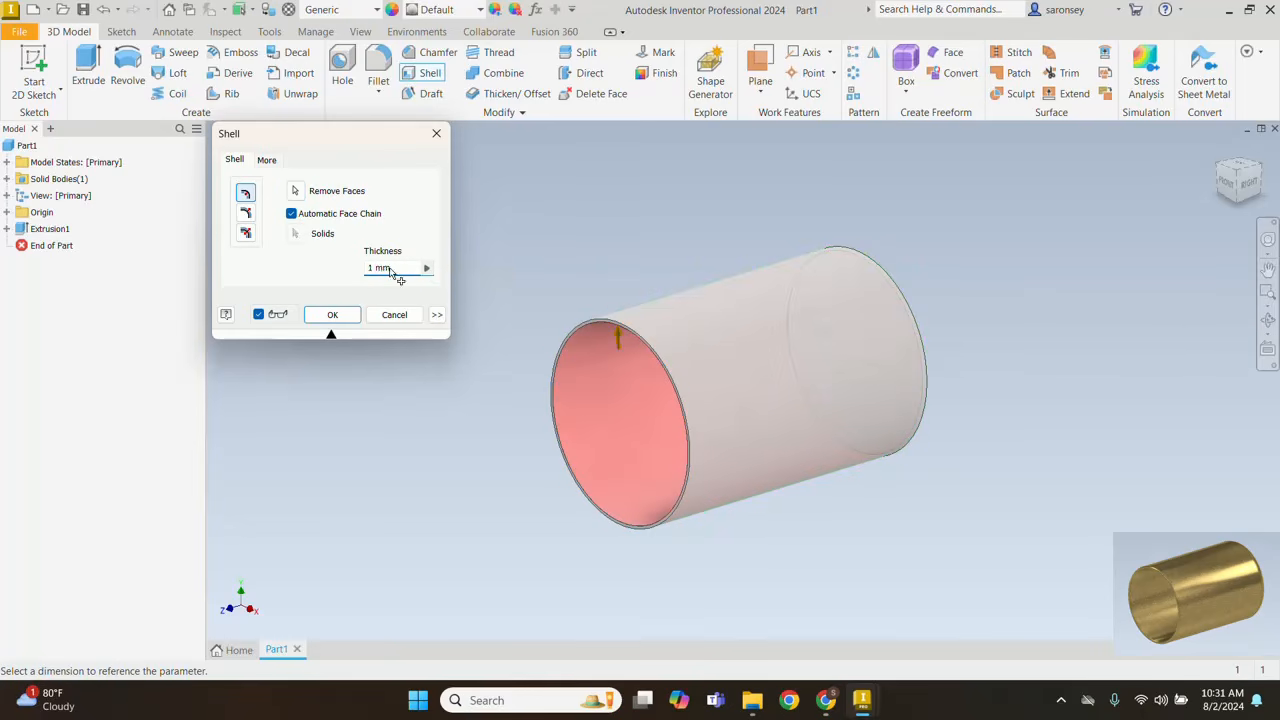
type("2")
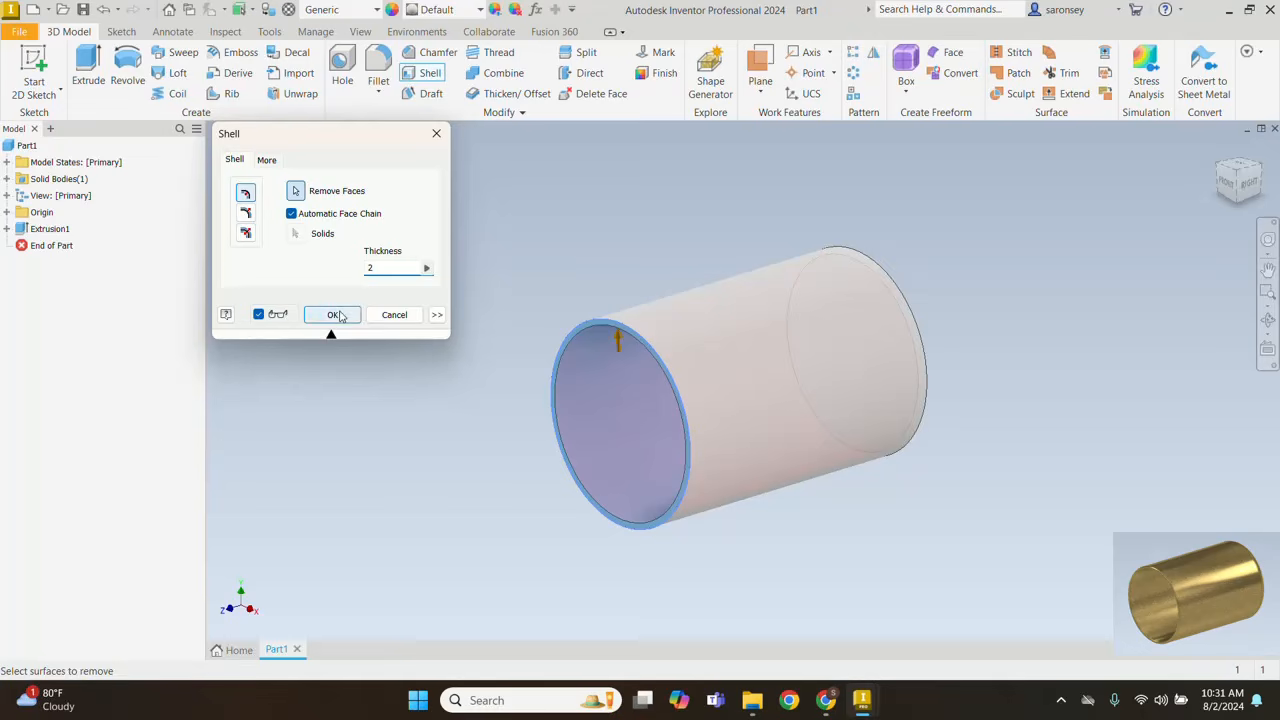
left_click(330, 316)
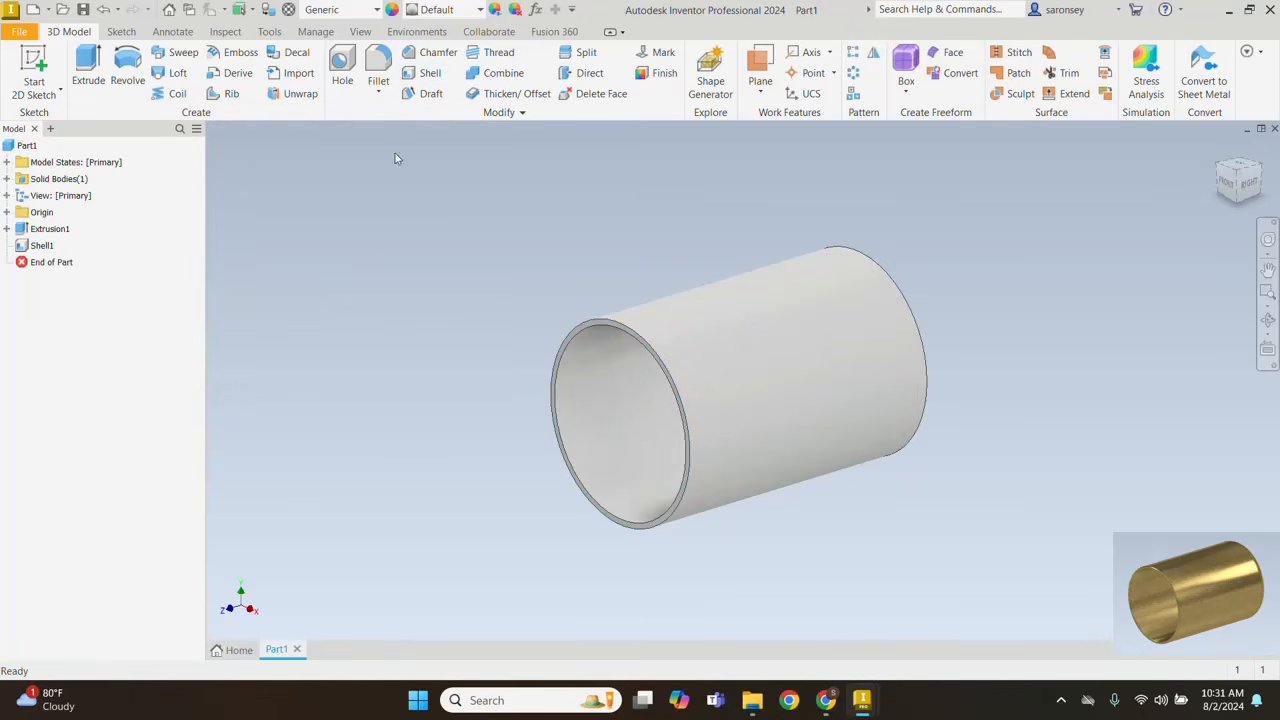
Step: Fillet both rim edges of the open end with a 1 mm radius and the closed end's outer edge with 6 mm
left_click(379, 66)
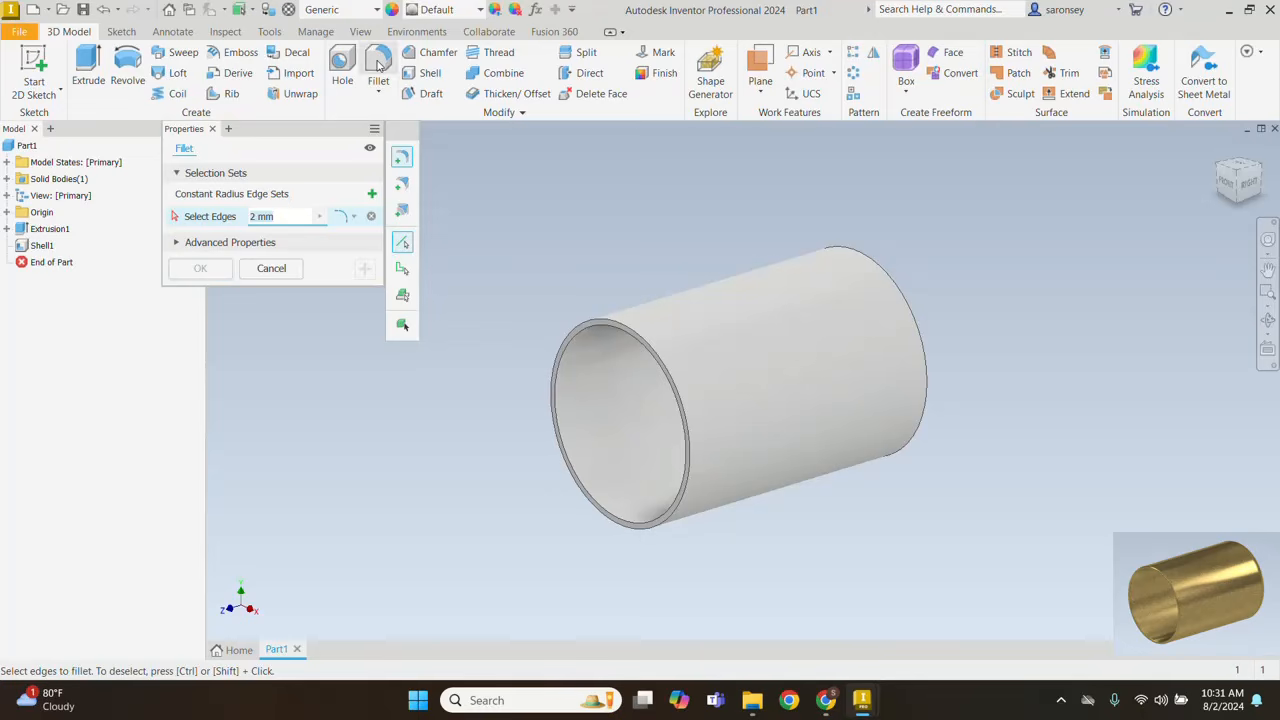
type("1")
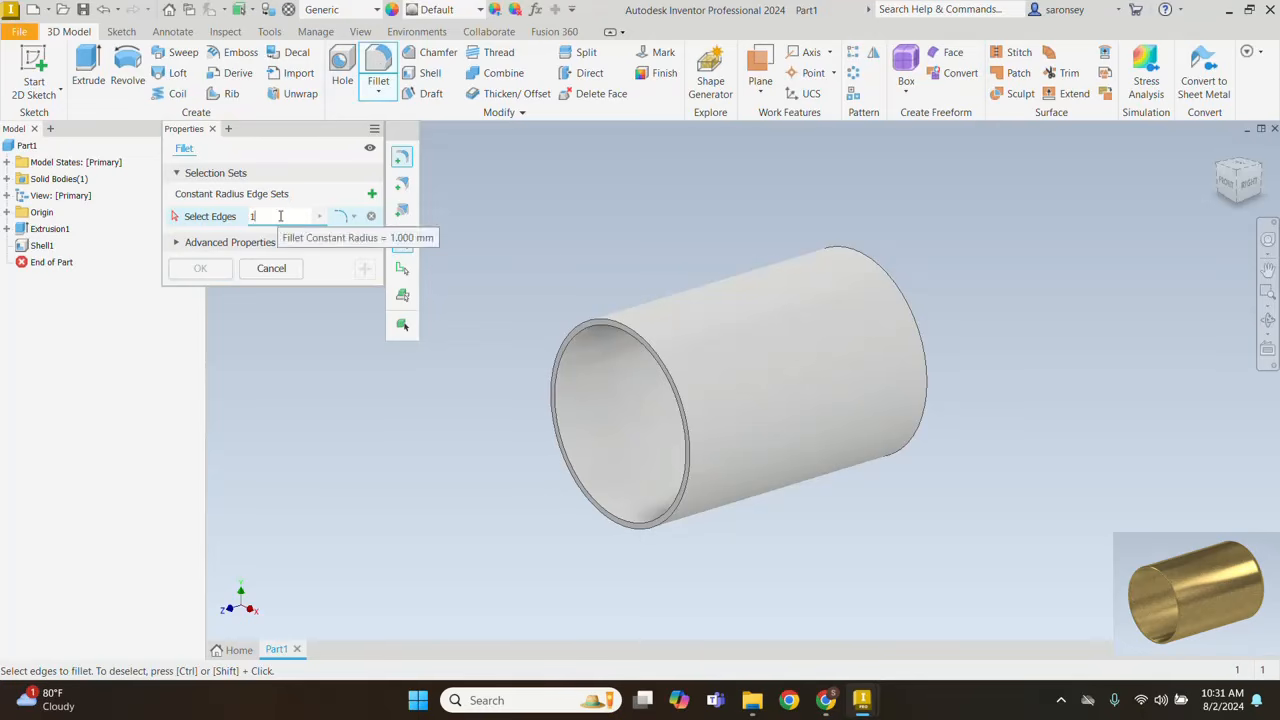
left_click(655, 352)
left_click(660, 373)
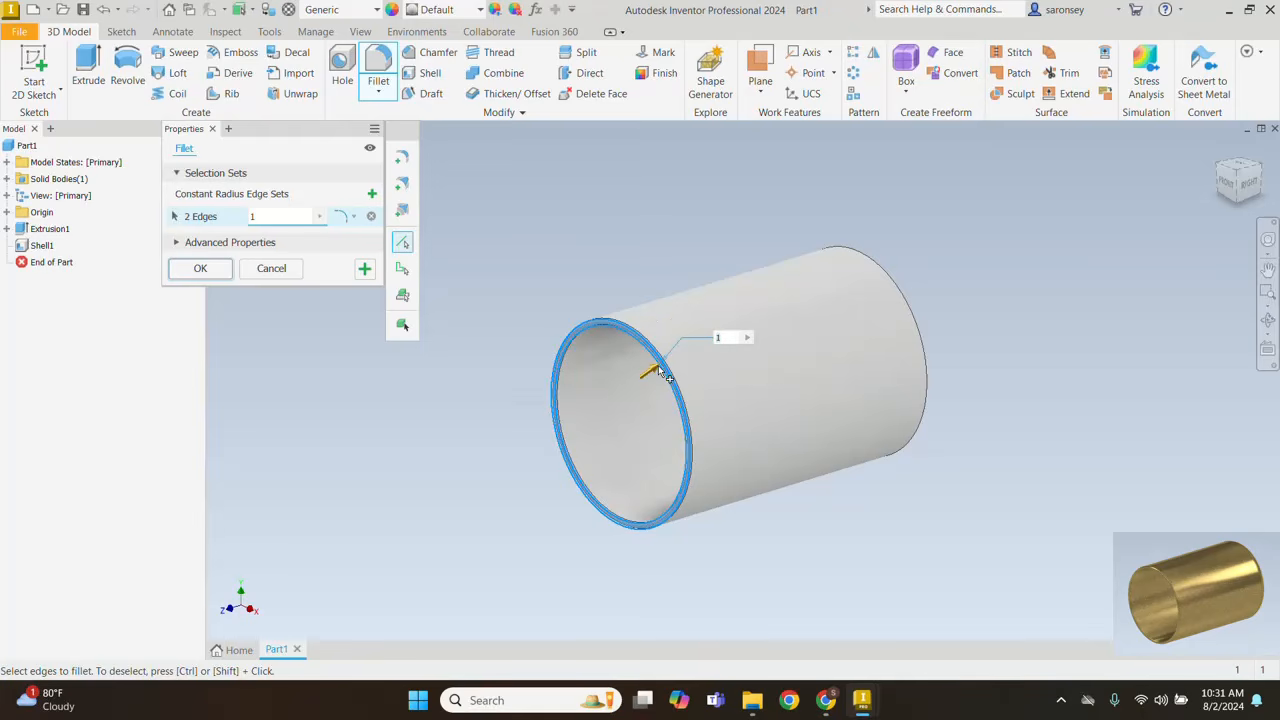
left_click(364, 269)
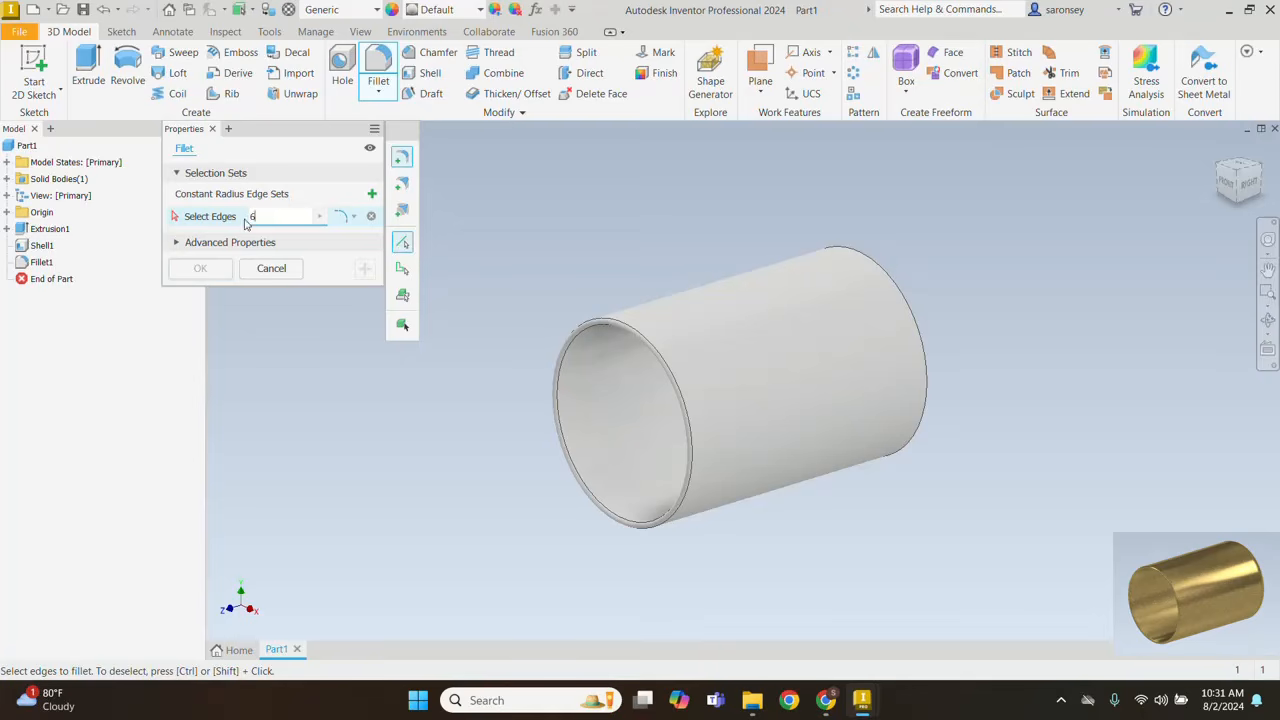
left_click(921, 337)
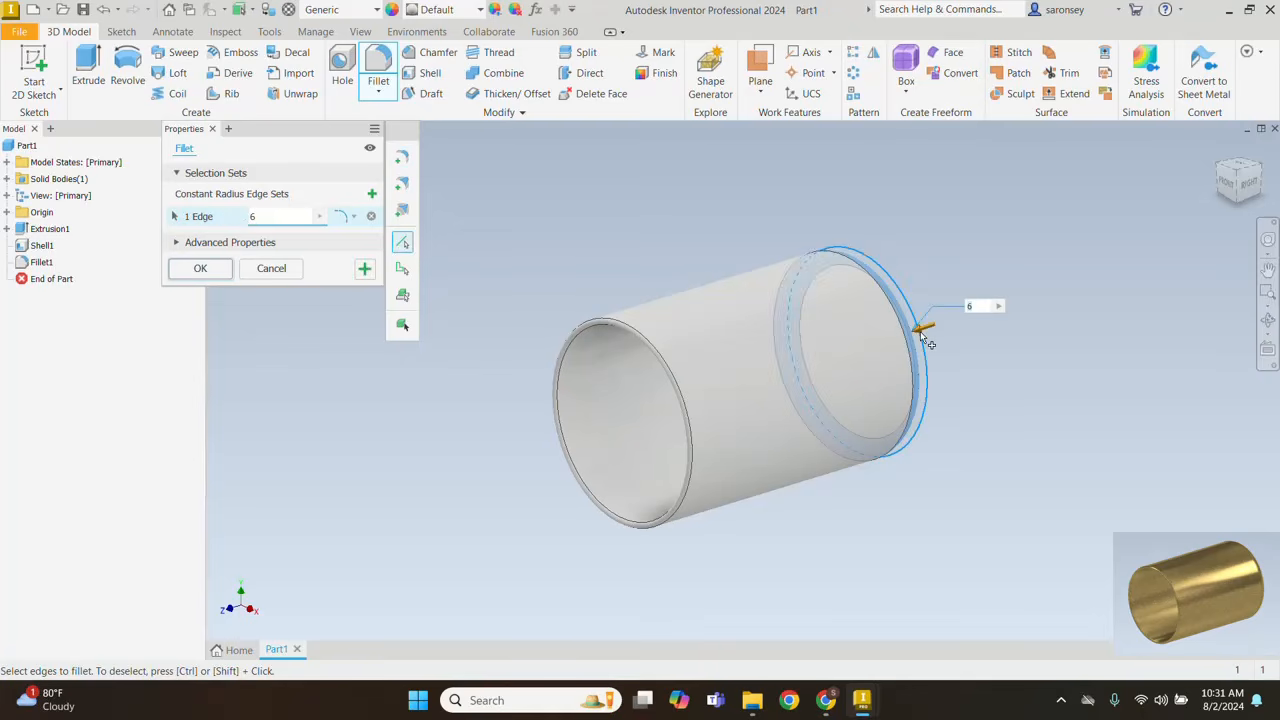
left_click(201, 269)
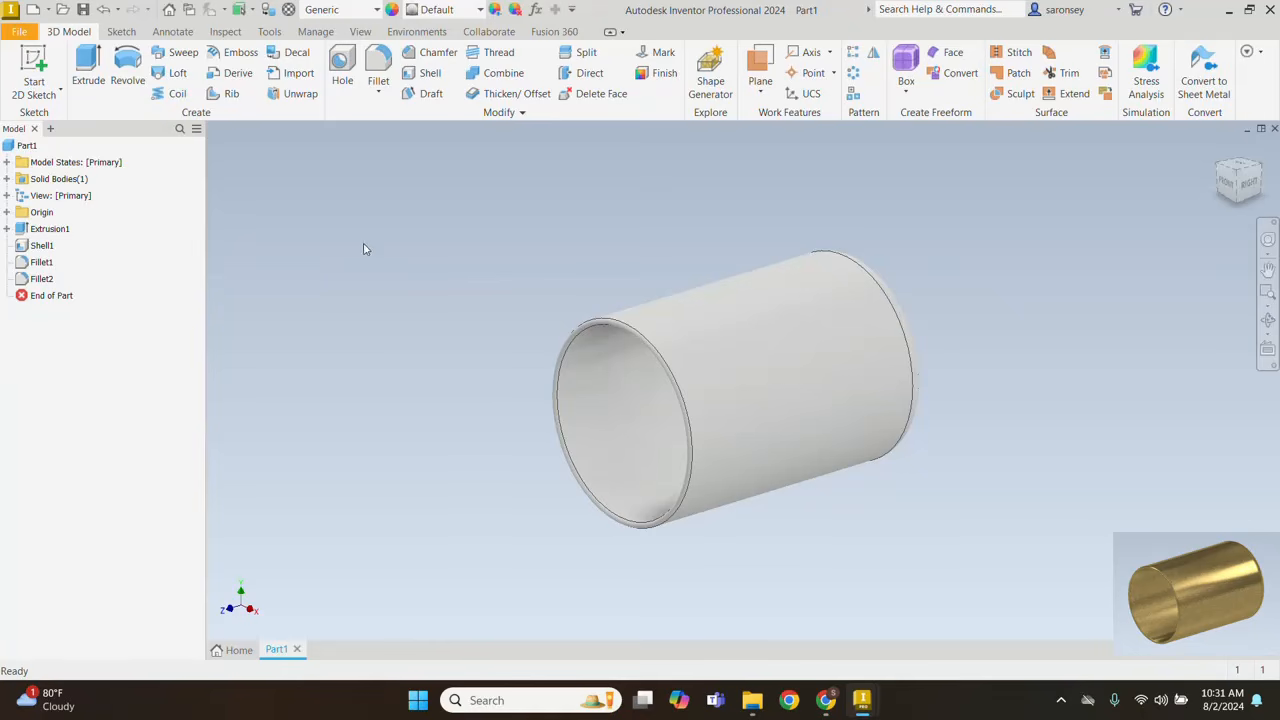
Step: Apply the Foil Gold appearance to the part and save it as BASIN in the PIPE WATER FLOW folder
left_click(481, 10)
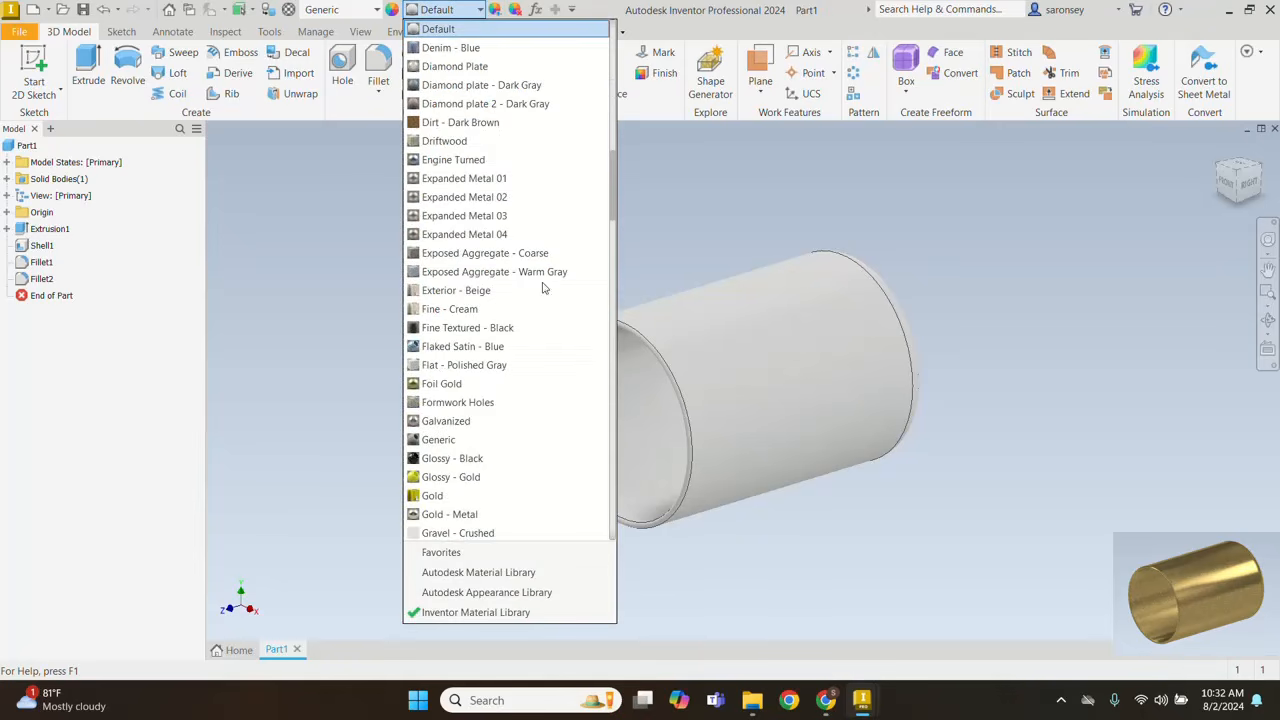
left_click(541, 386)
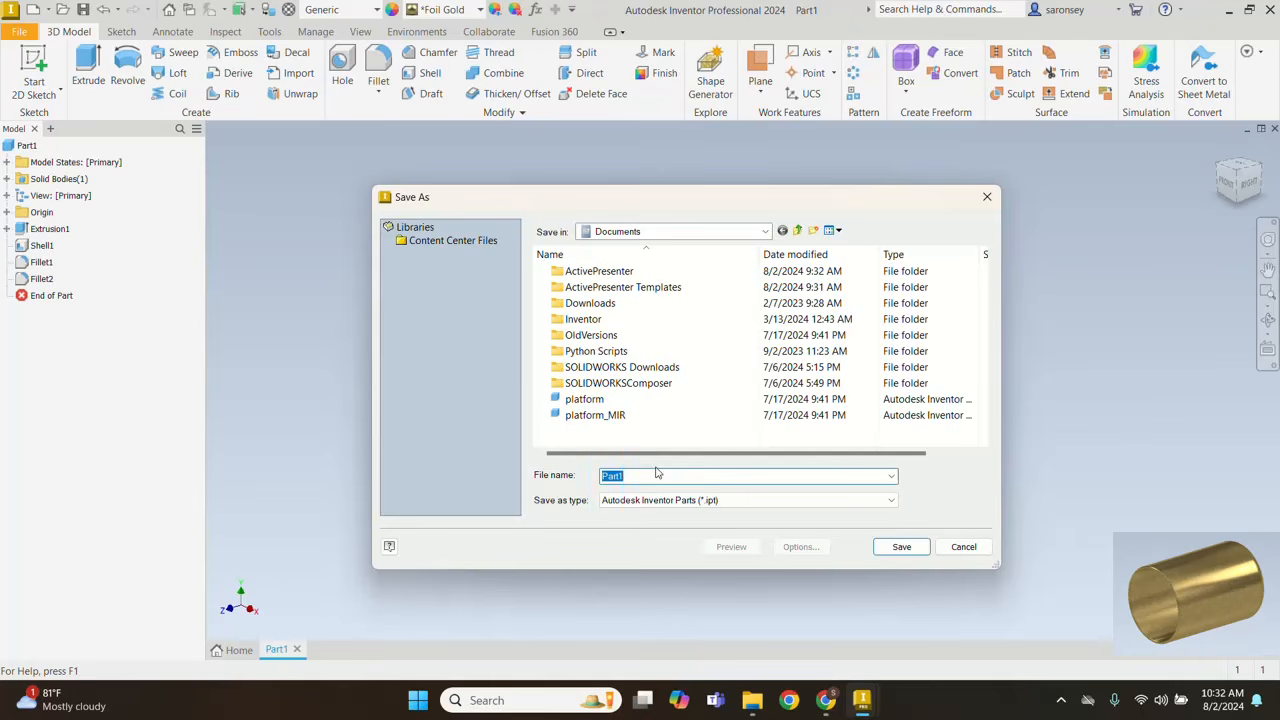
type("BAS")
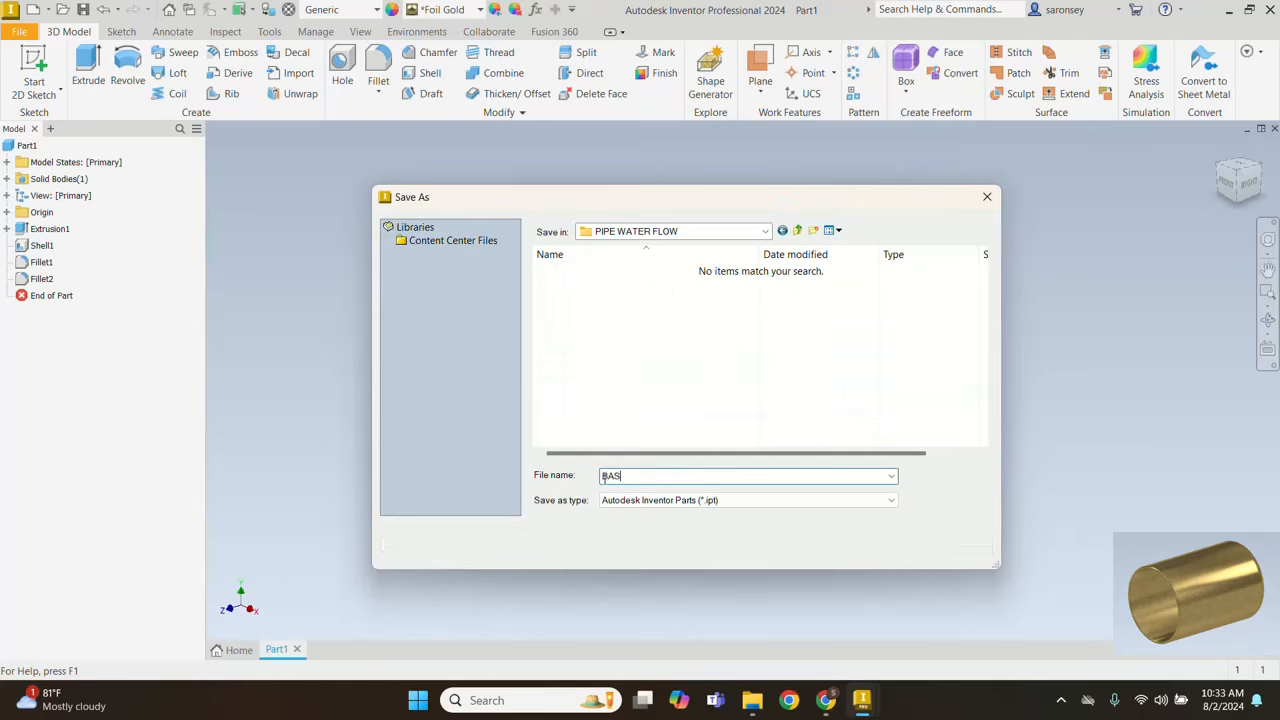
type("IN")
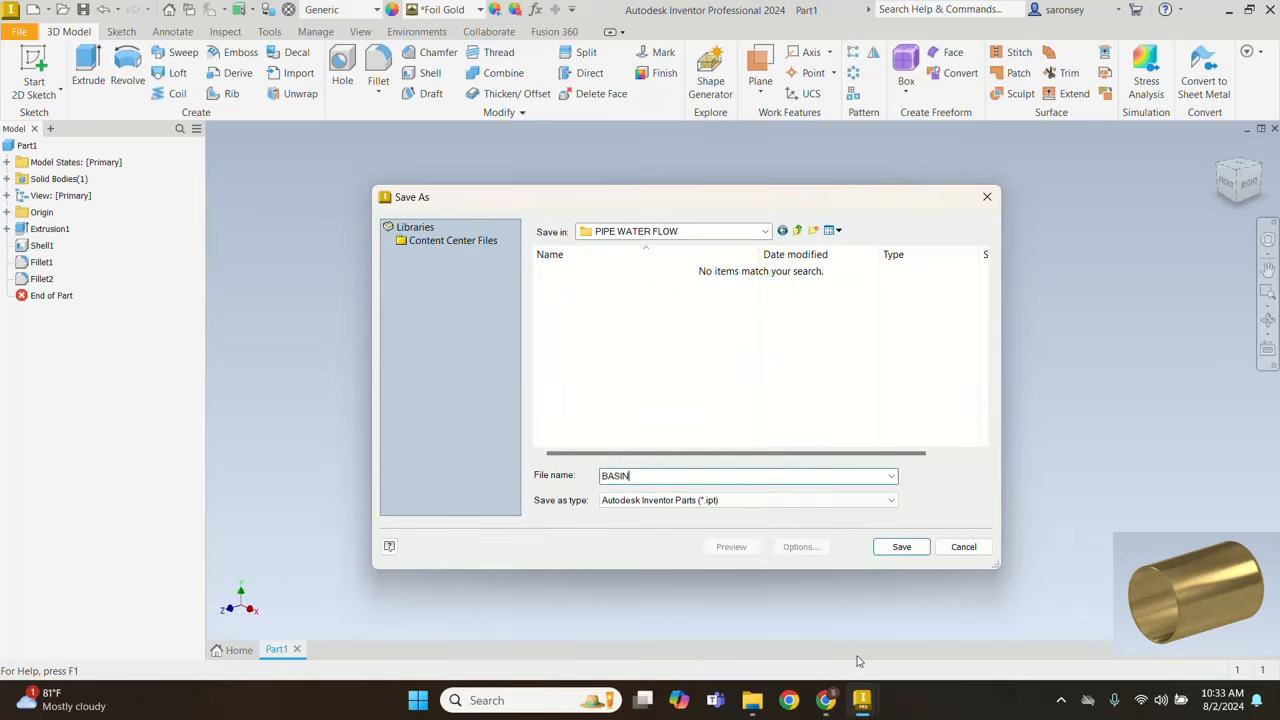
left_click(901, 549)
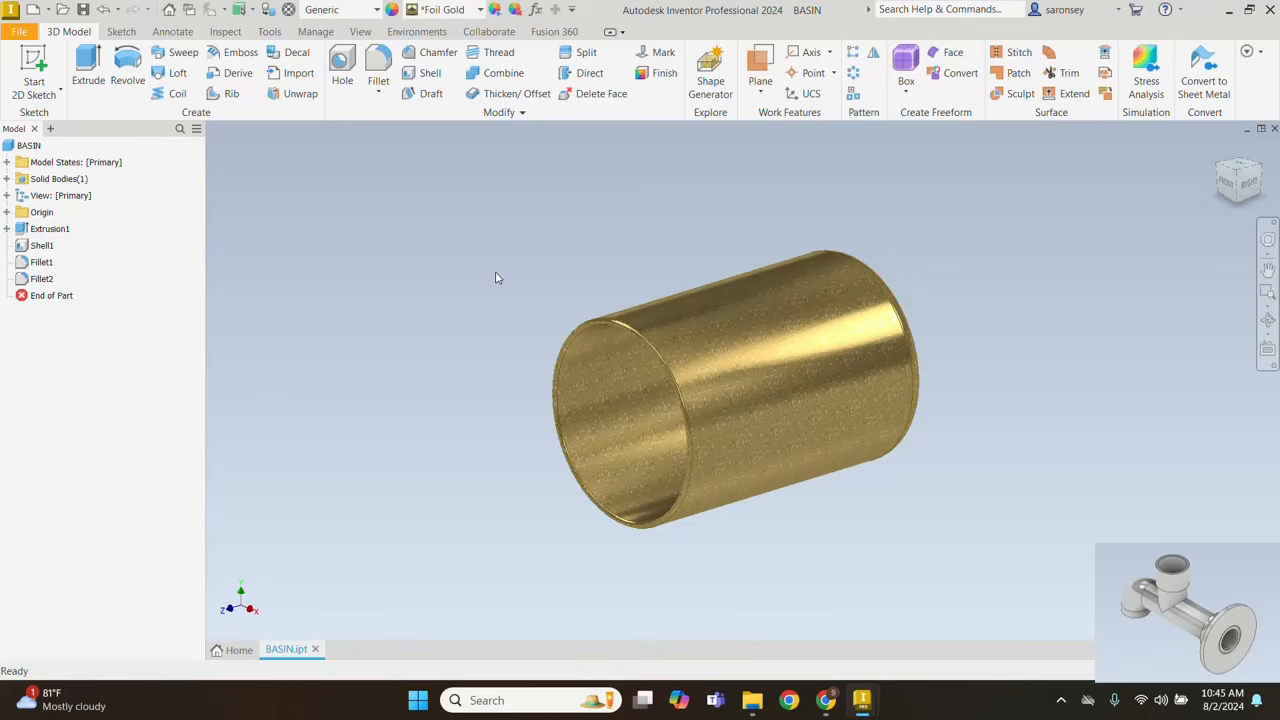
Step: Create another new part from the metric Standard (mm).ipt template
left_click(31, 10)
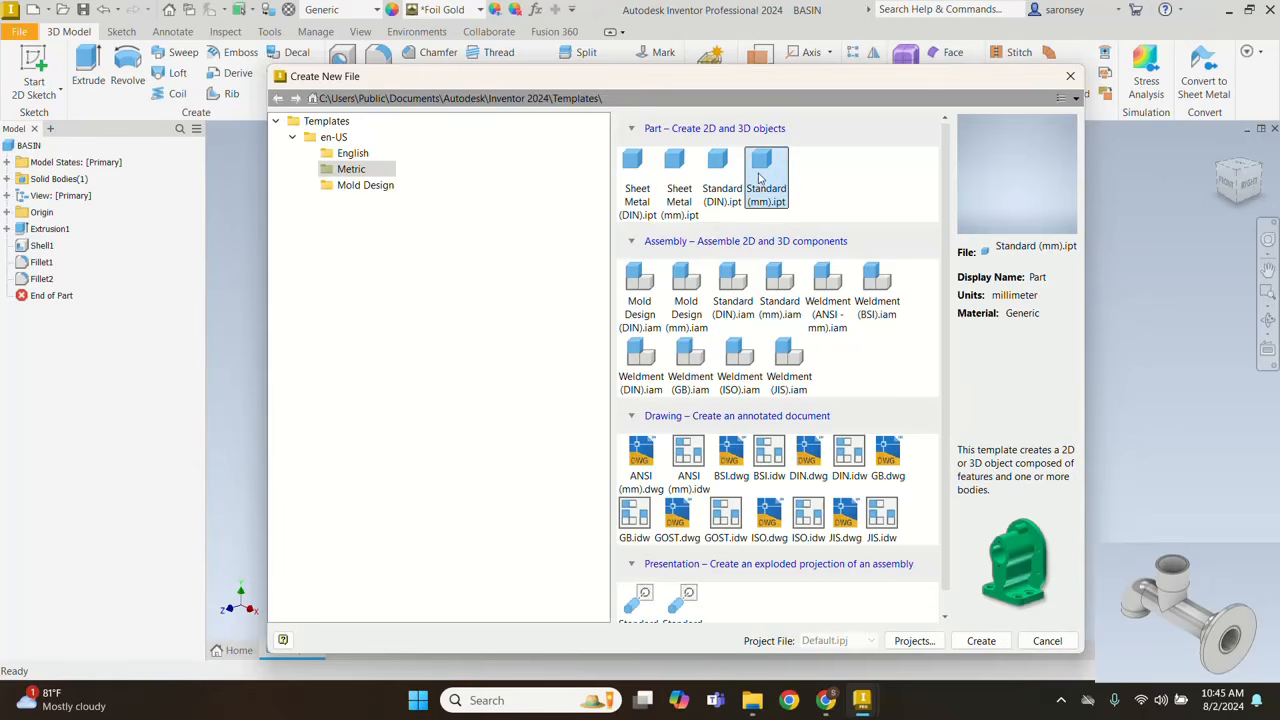
left_click(993, 638)
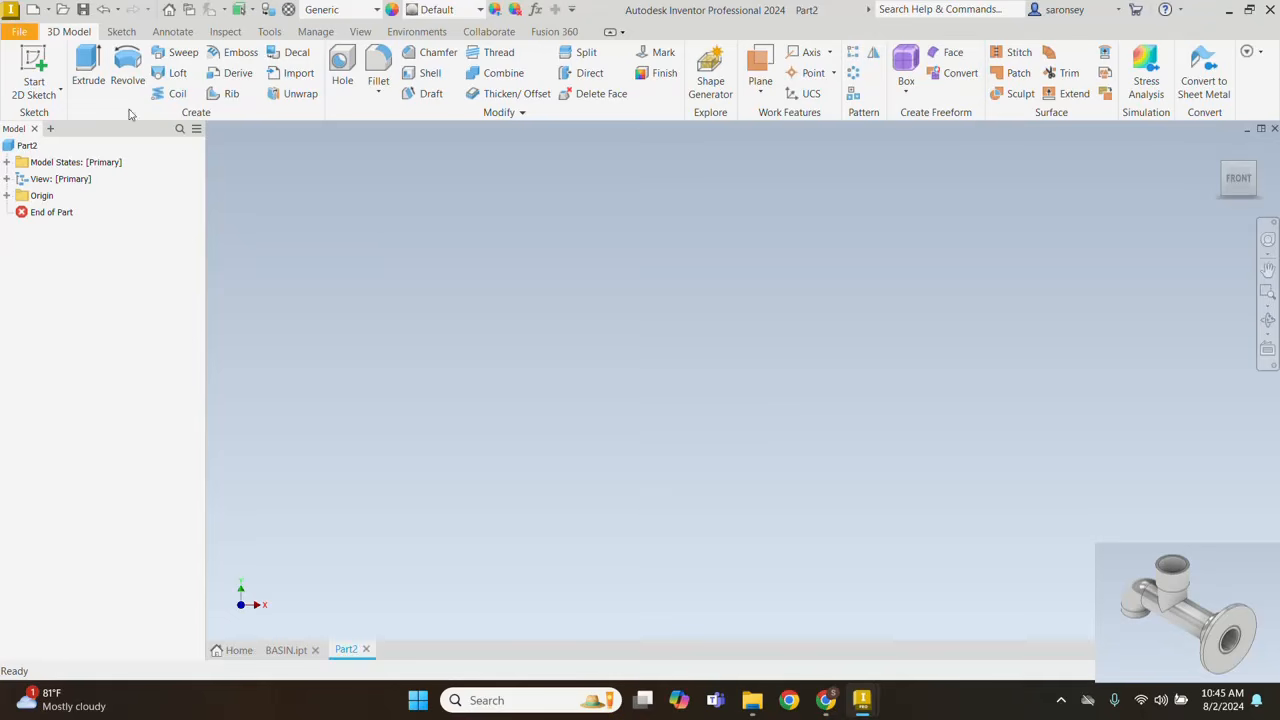
Step: Start a sketch on the front (XY) plane and draw a 20 mm vertical line up from the origin
left_click(30, 62)
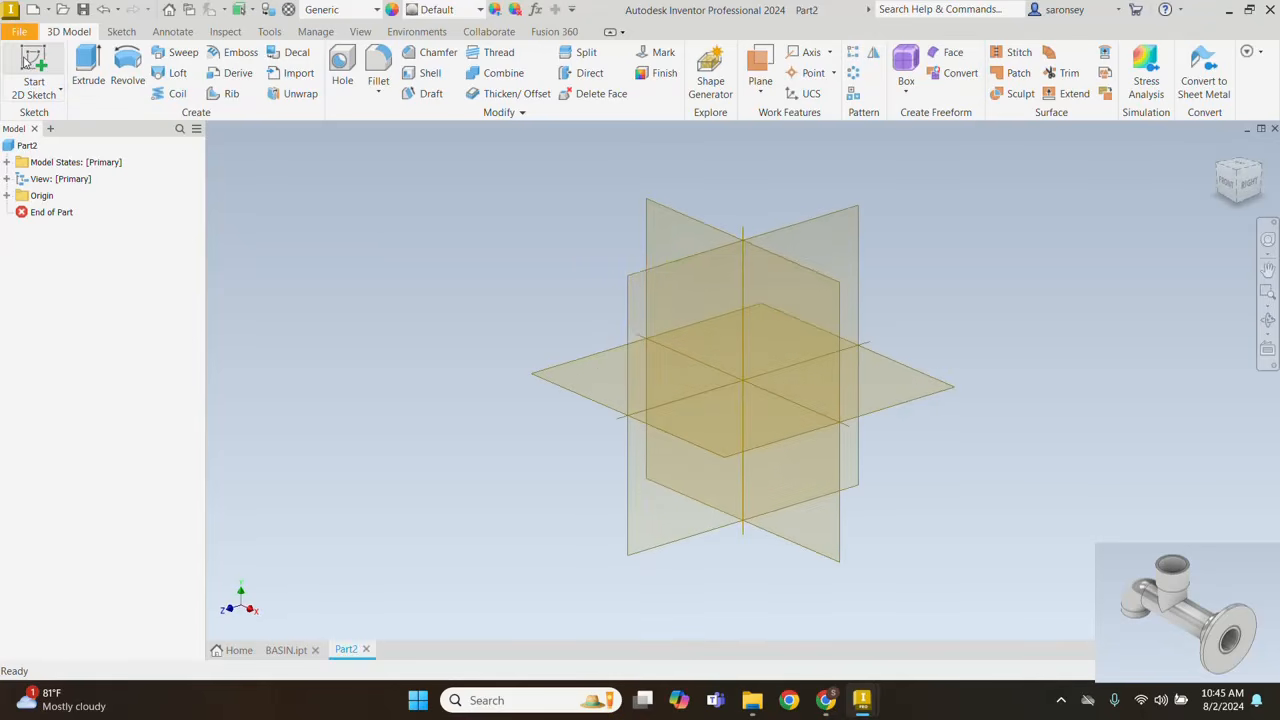
left_click(674, 224)
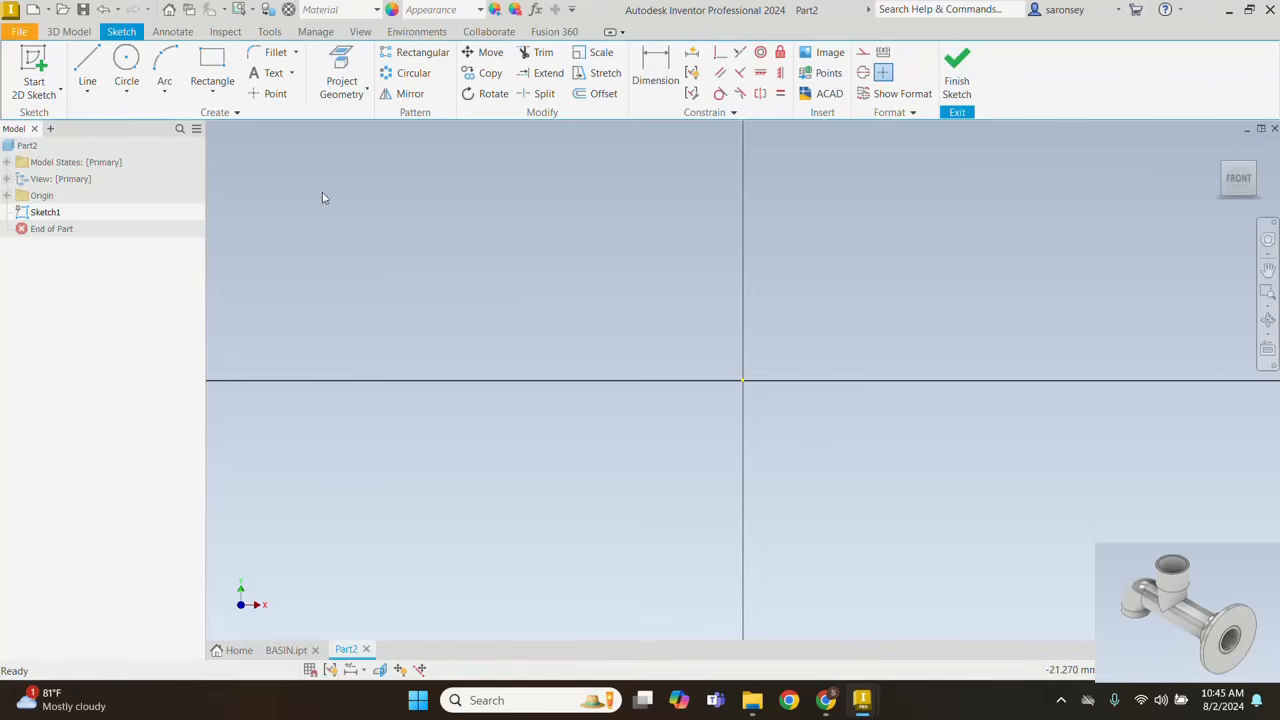
left_click(87, 68)
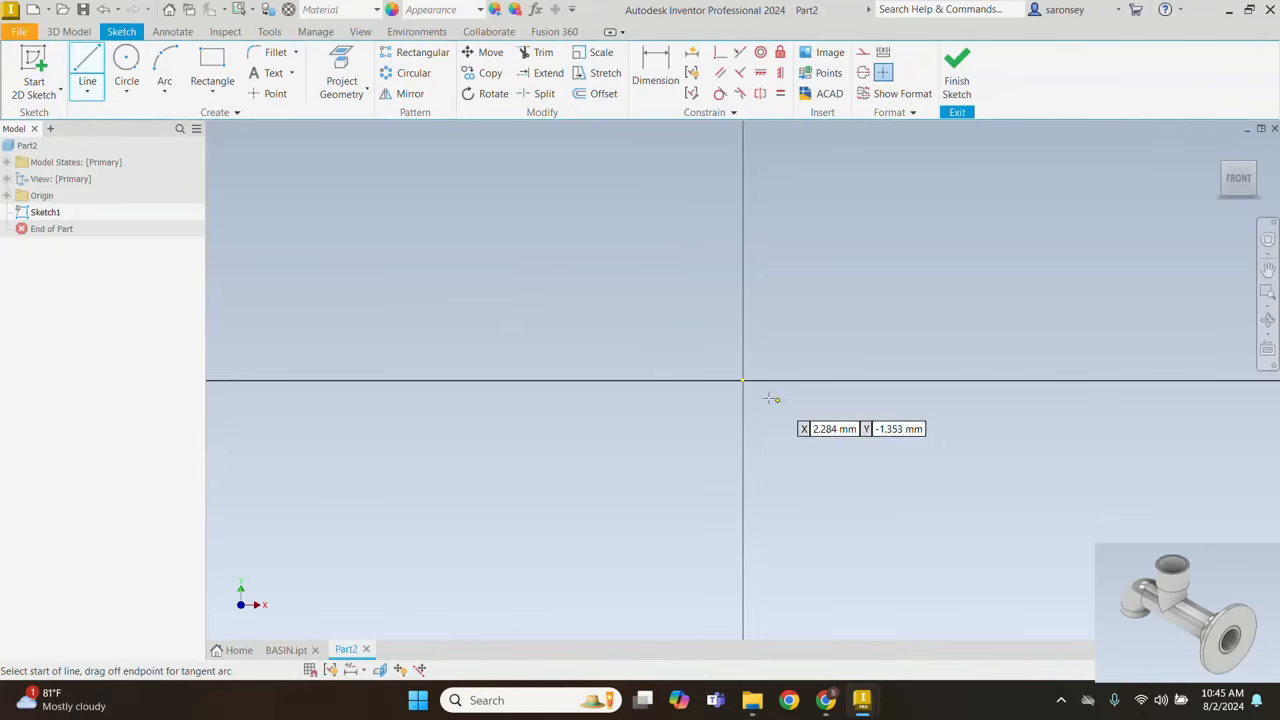
left_click(742, 380)
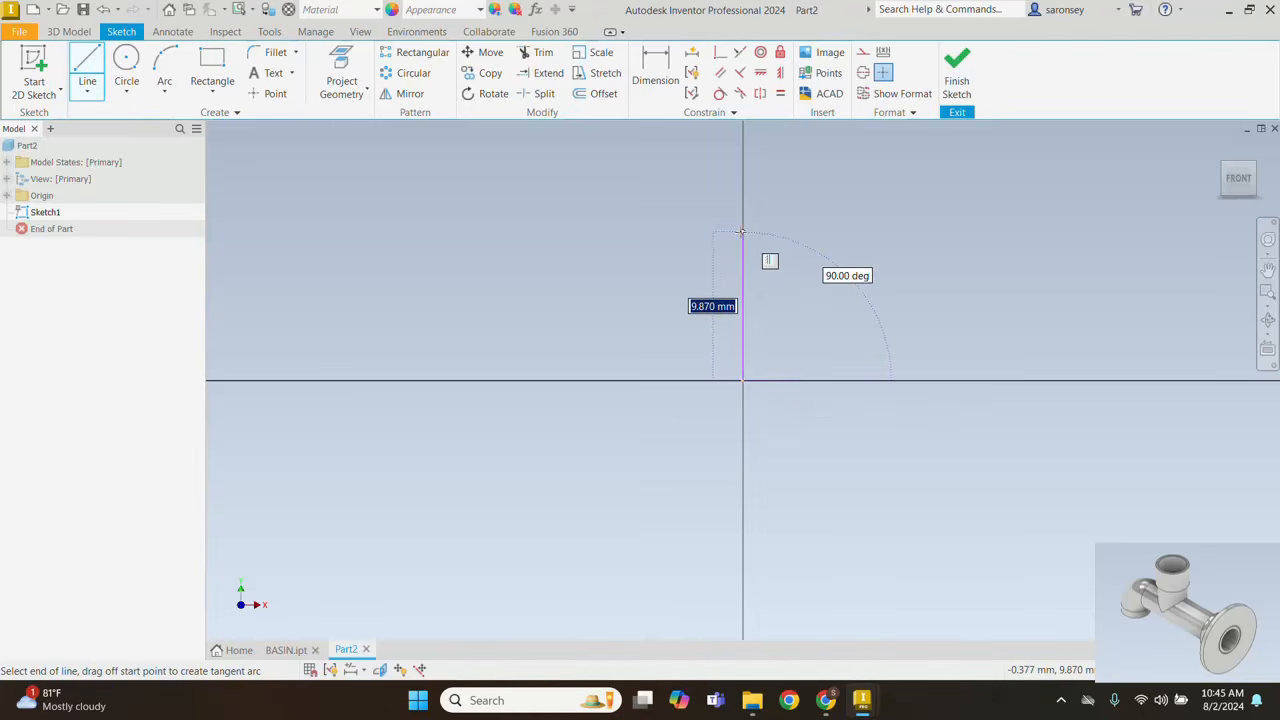
type("20")
key("Return")
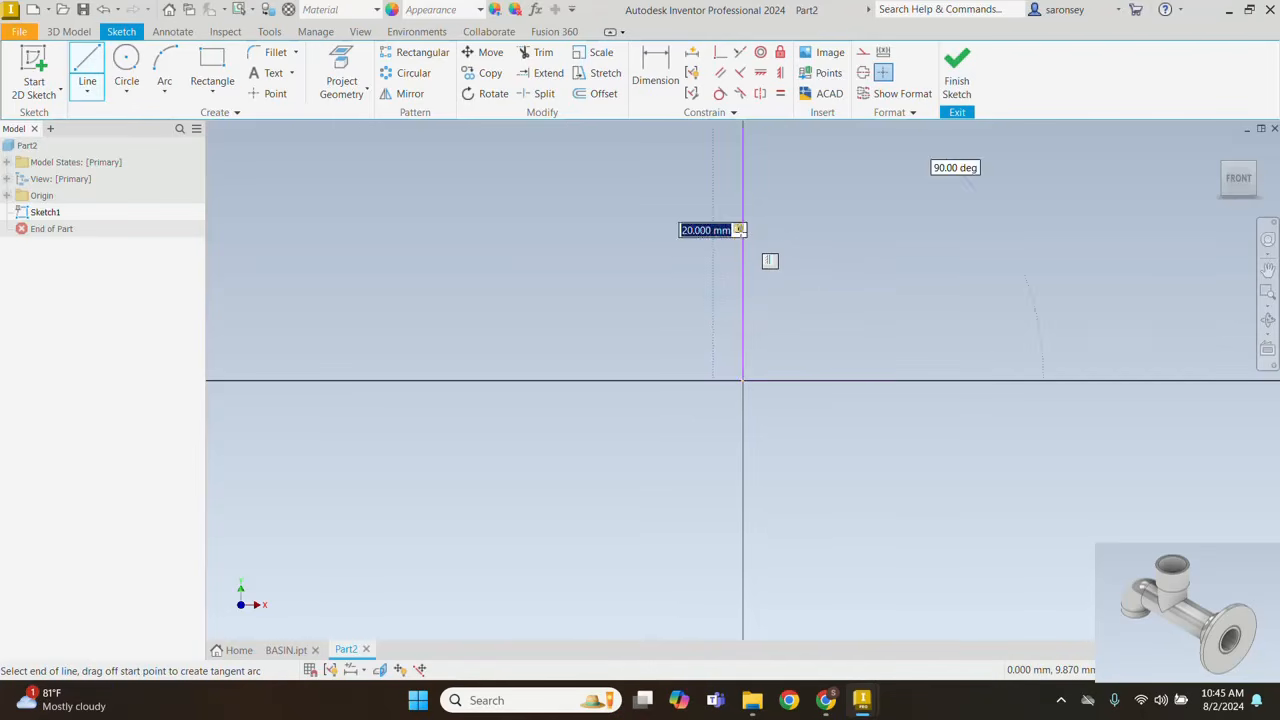
Step: Continue the path with a 90 mm horizontal line running in the positive X direction from the vertical line's upper end
scroll(742, 232, "down", 4)
middle_click_drag(716, 265, 556, 413)
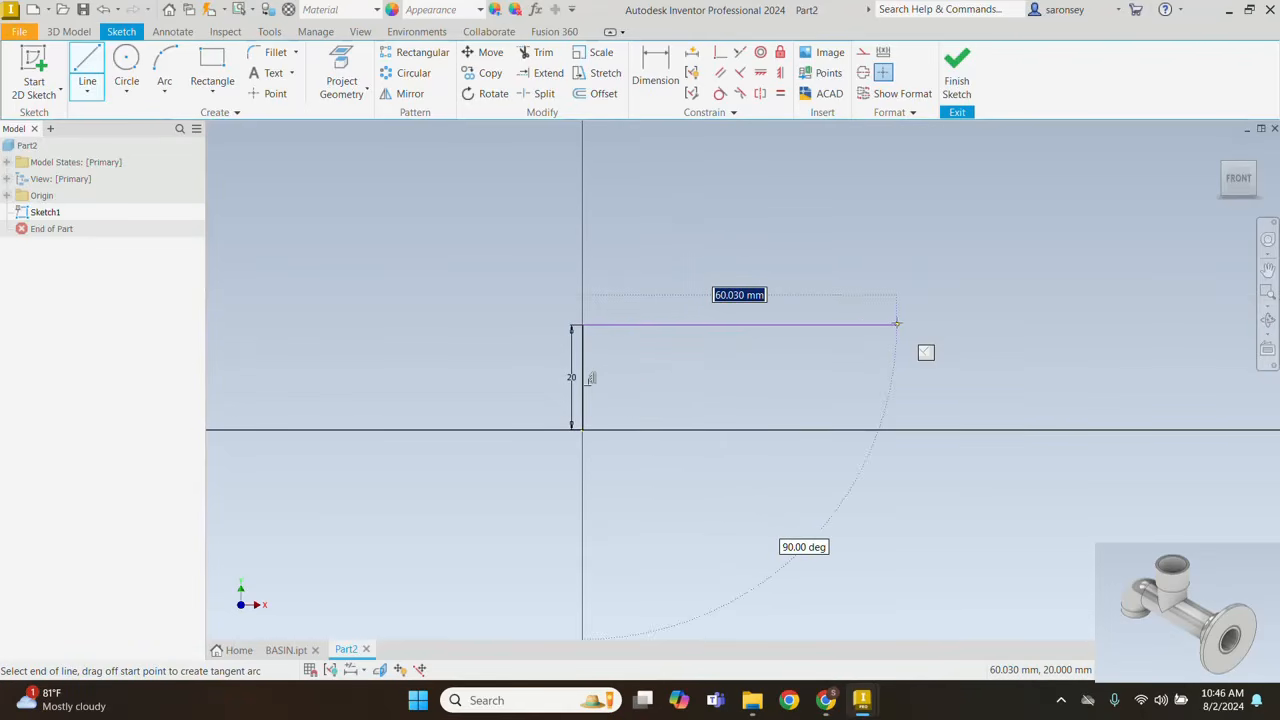
type("8")
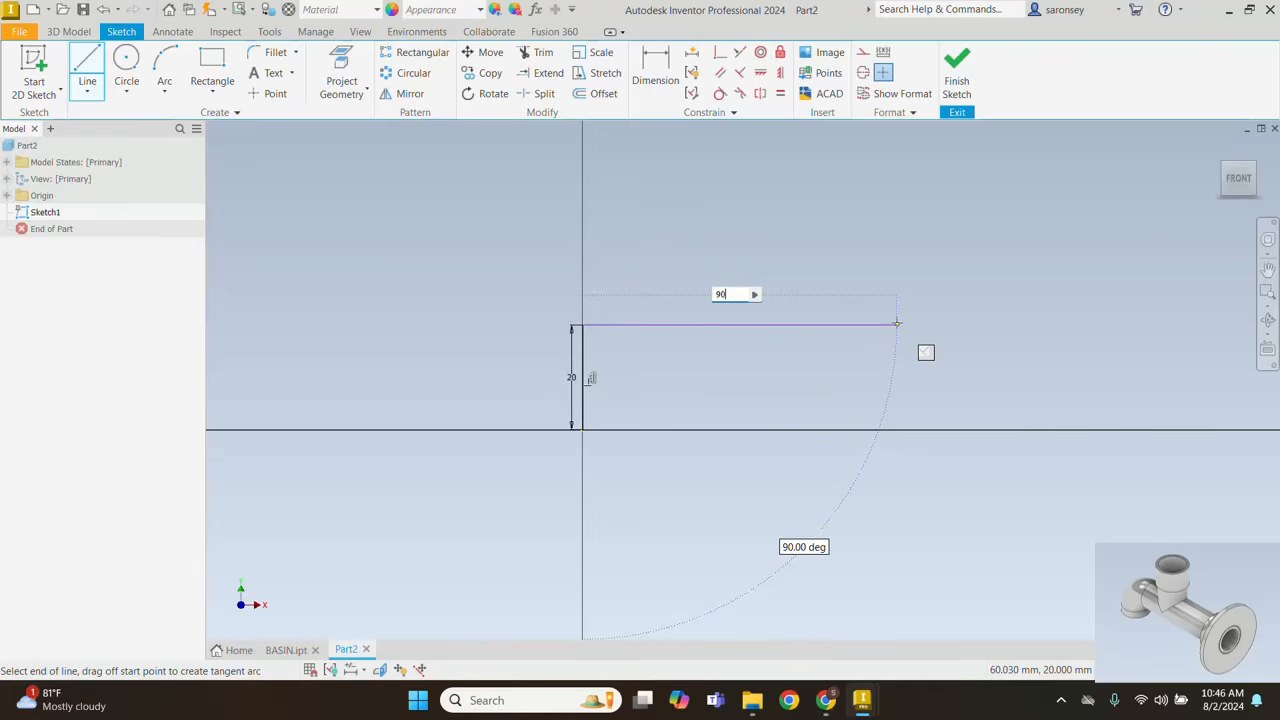
type("0")
key("Return")
scroll(897, 323, "down", 1)
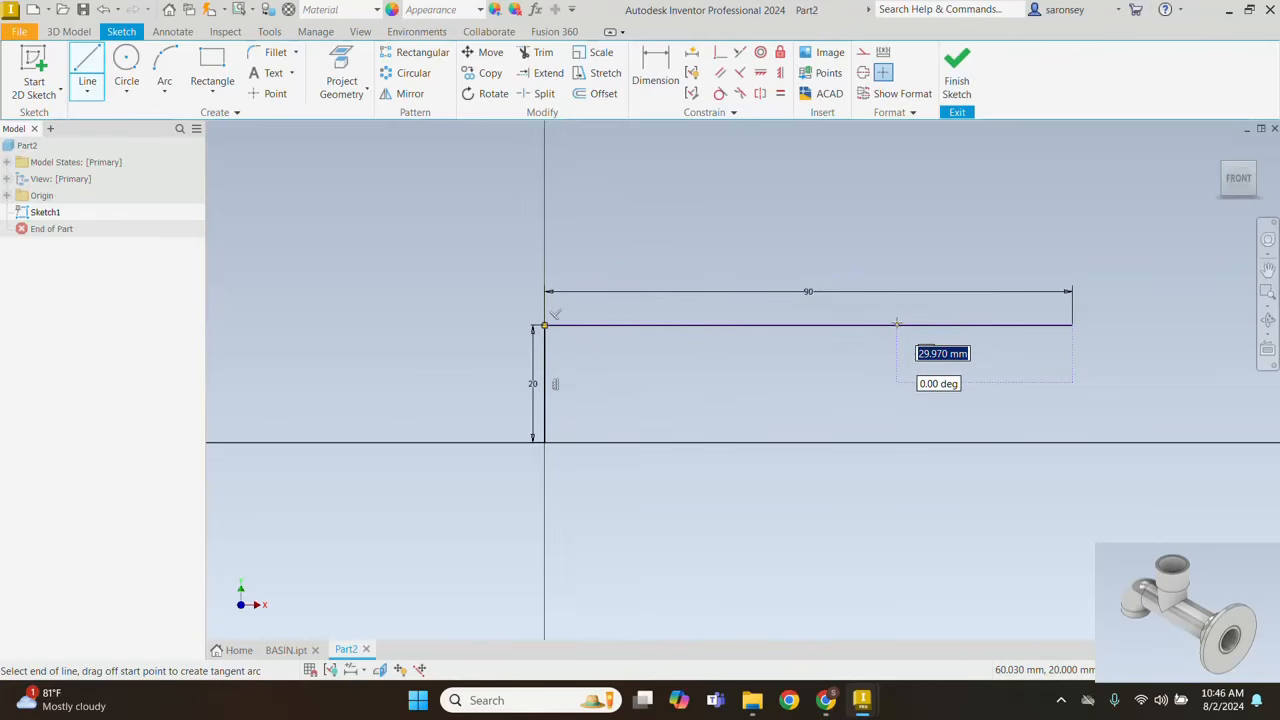
right_click(988, 216)
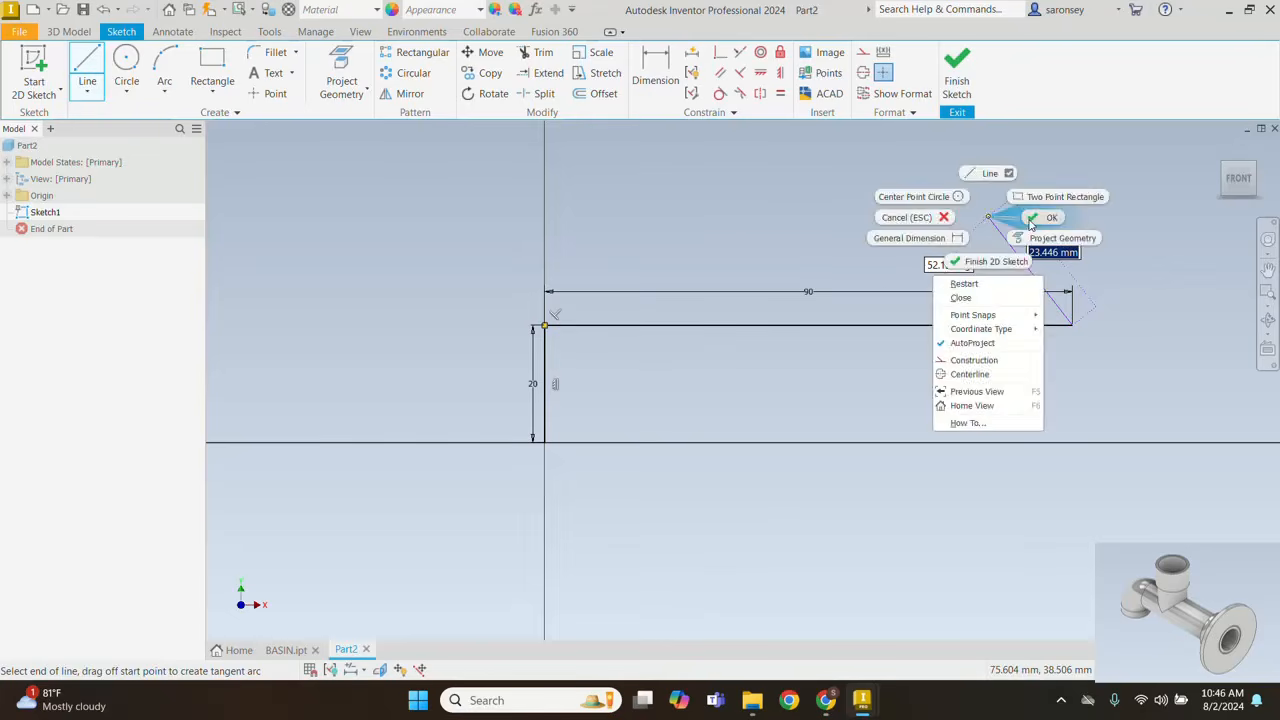
left_click(1030, 219)
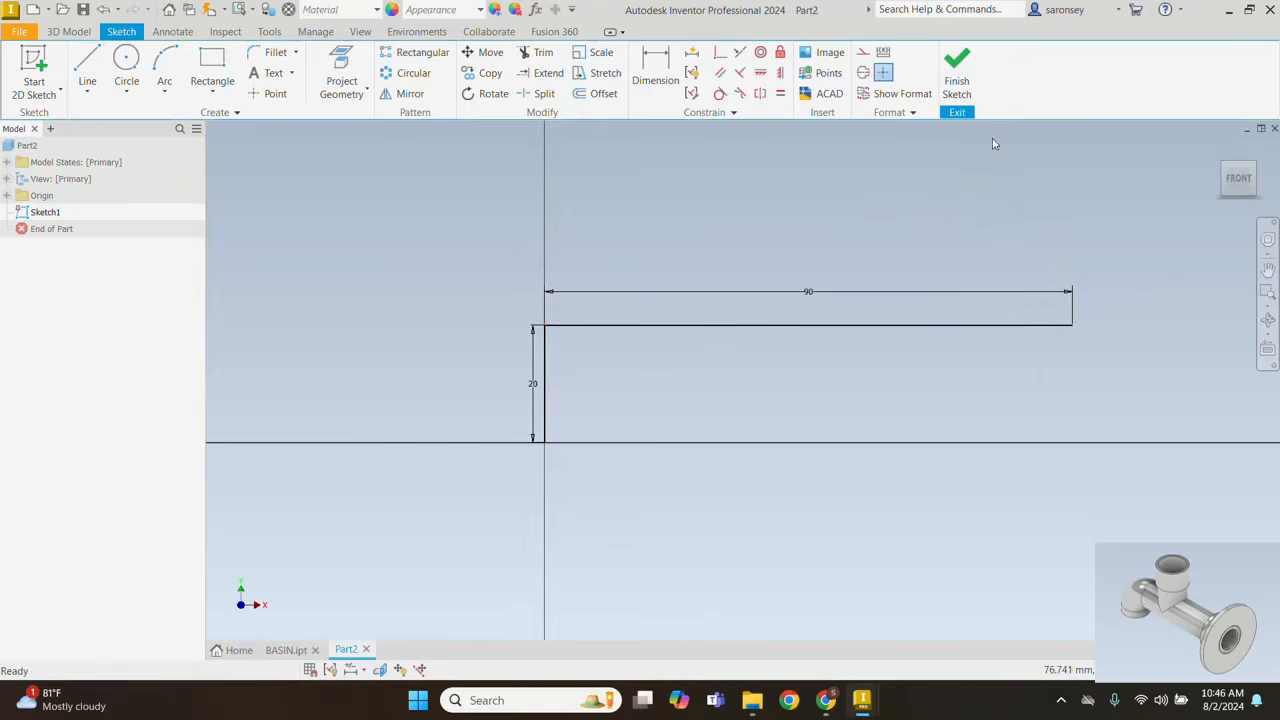
Step: Round the corner between the vertical and horizontal lines with a 15 mm sketch fillet and finish the sketch
left_click(267, 57)
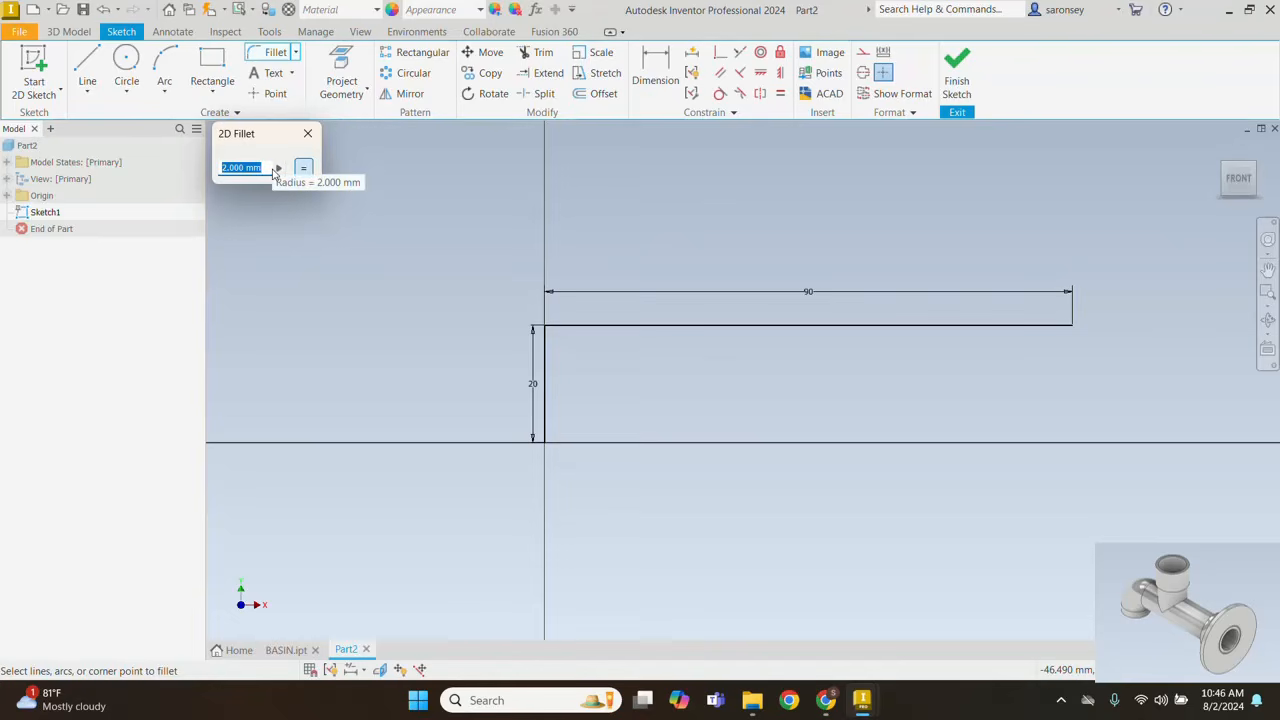
type("15")
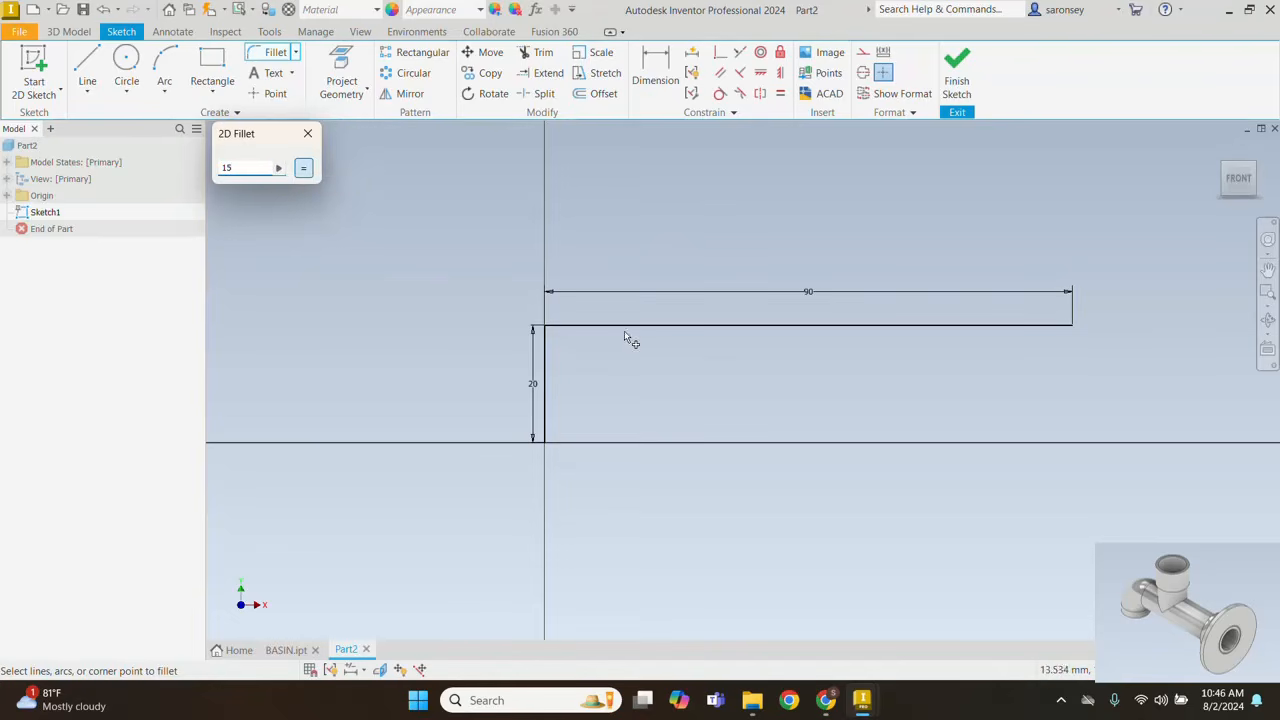
left_click(627, 325)
left_click(545, 358)
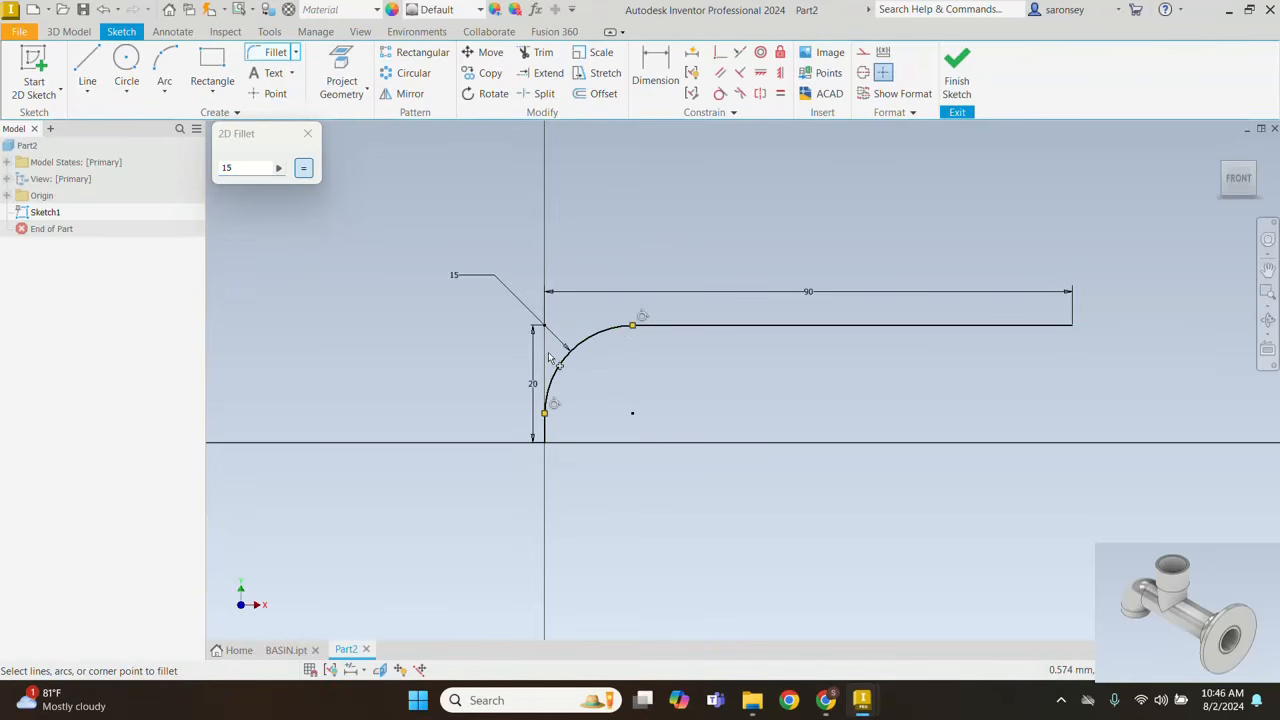
left_click(308, 134)
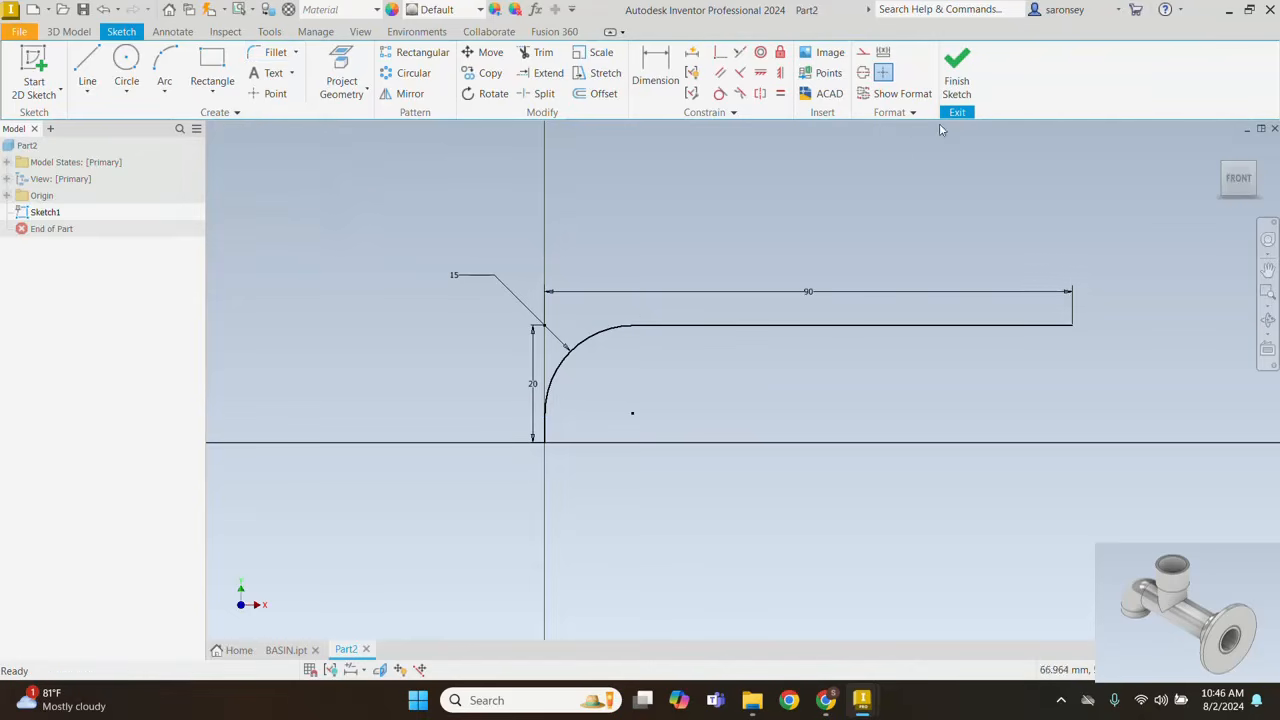
left_click(957, 80)
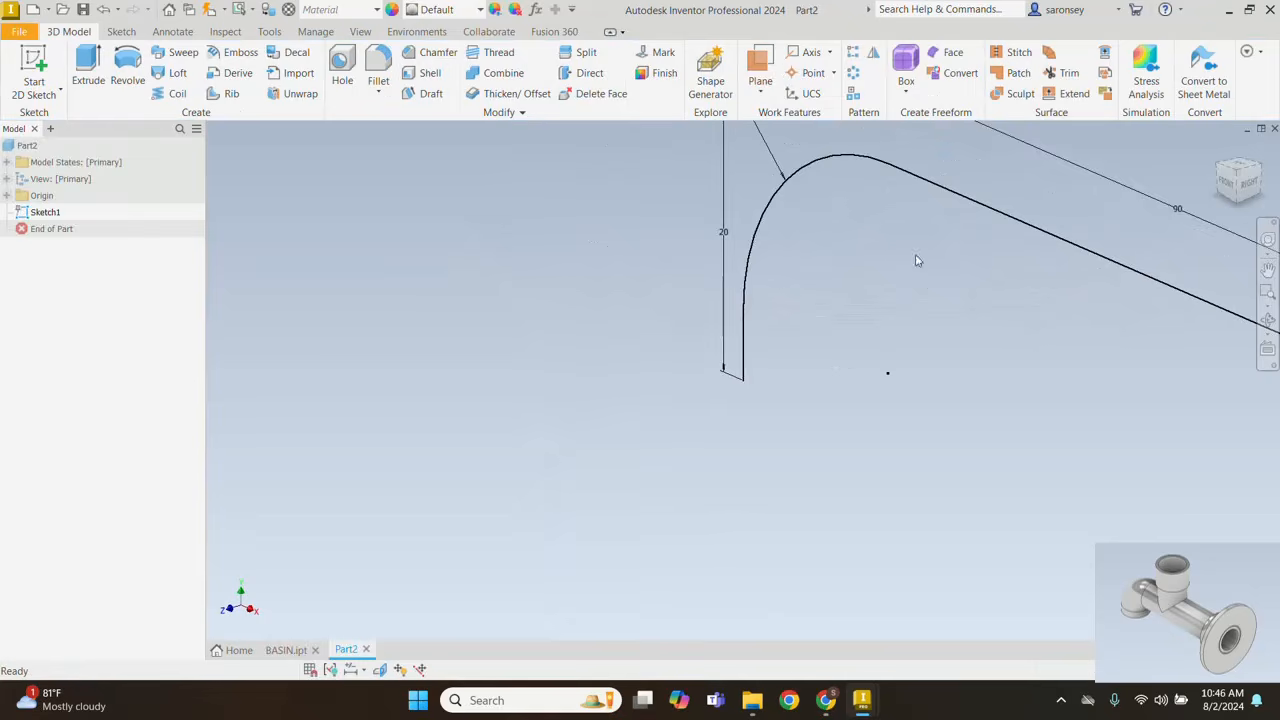
Step: Create a horizontal work plane through the lower endpoint of the path's vertical line
mouse_move(943, 322)
middle_mouse_down()
mouse_move(629, 377)
mouse_move(611, 414)
middle_mouse_up()
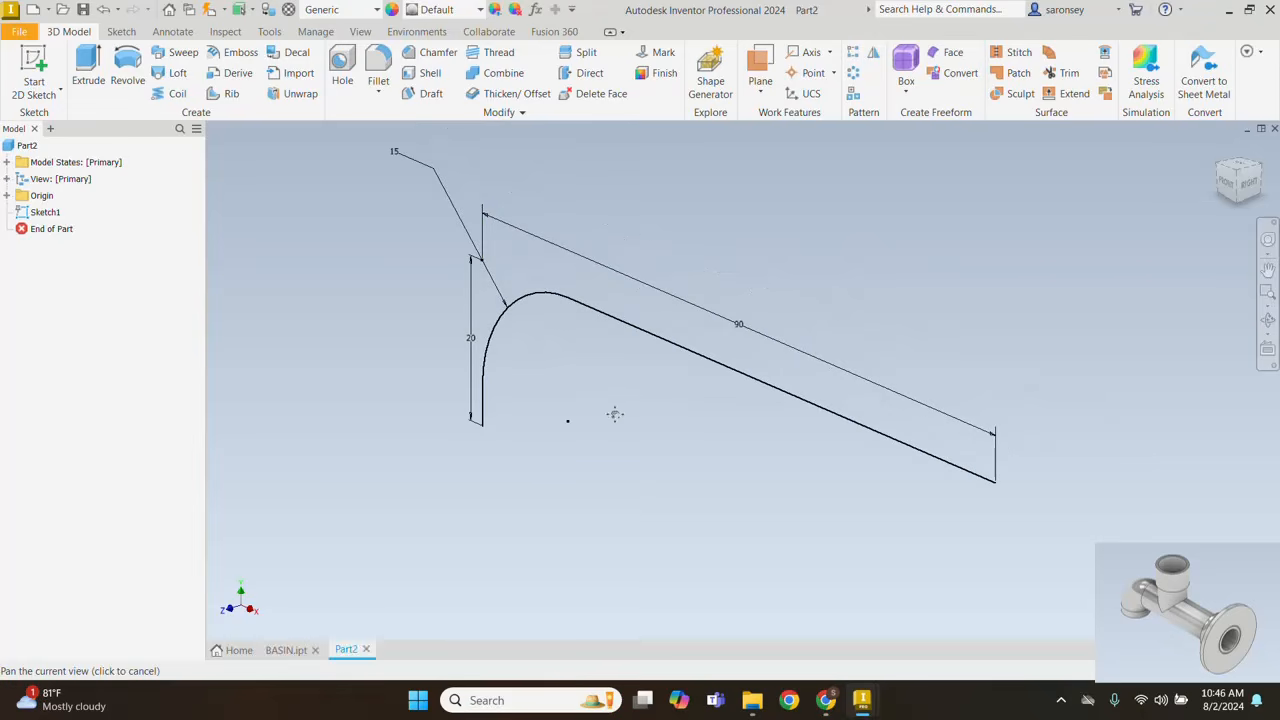
left_click(758, 66)
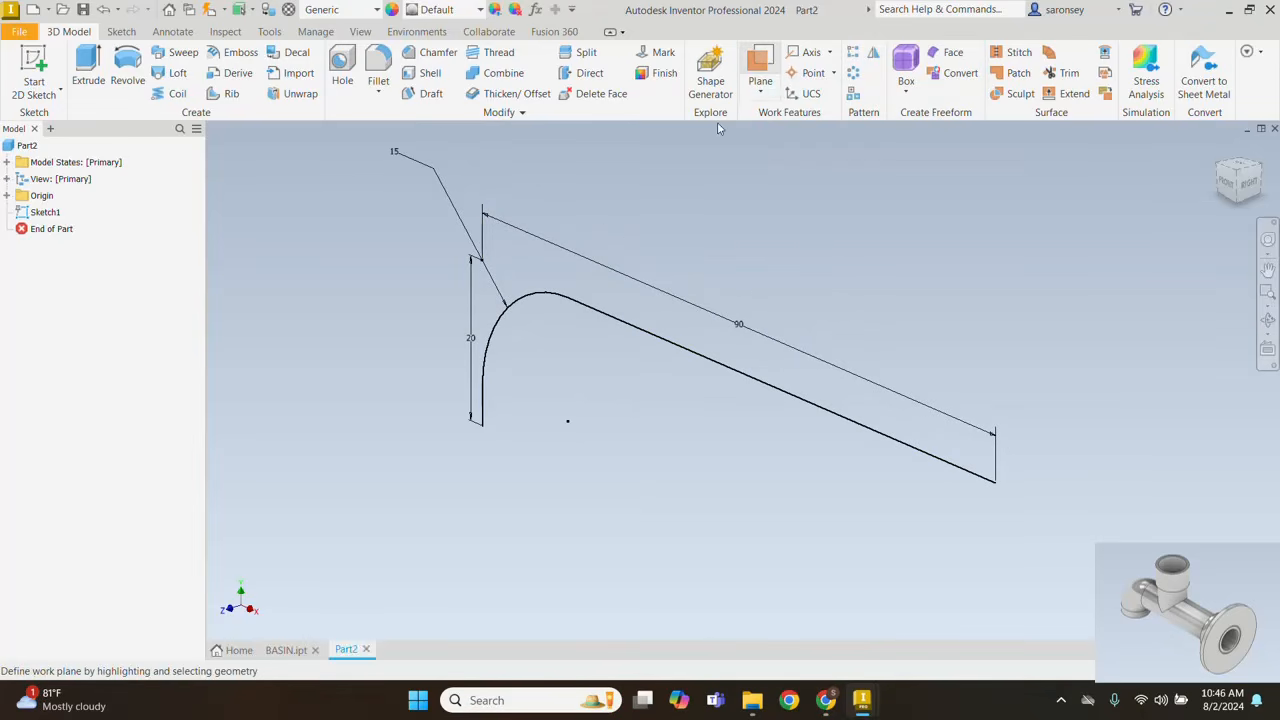
left_click(485, 428)
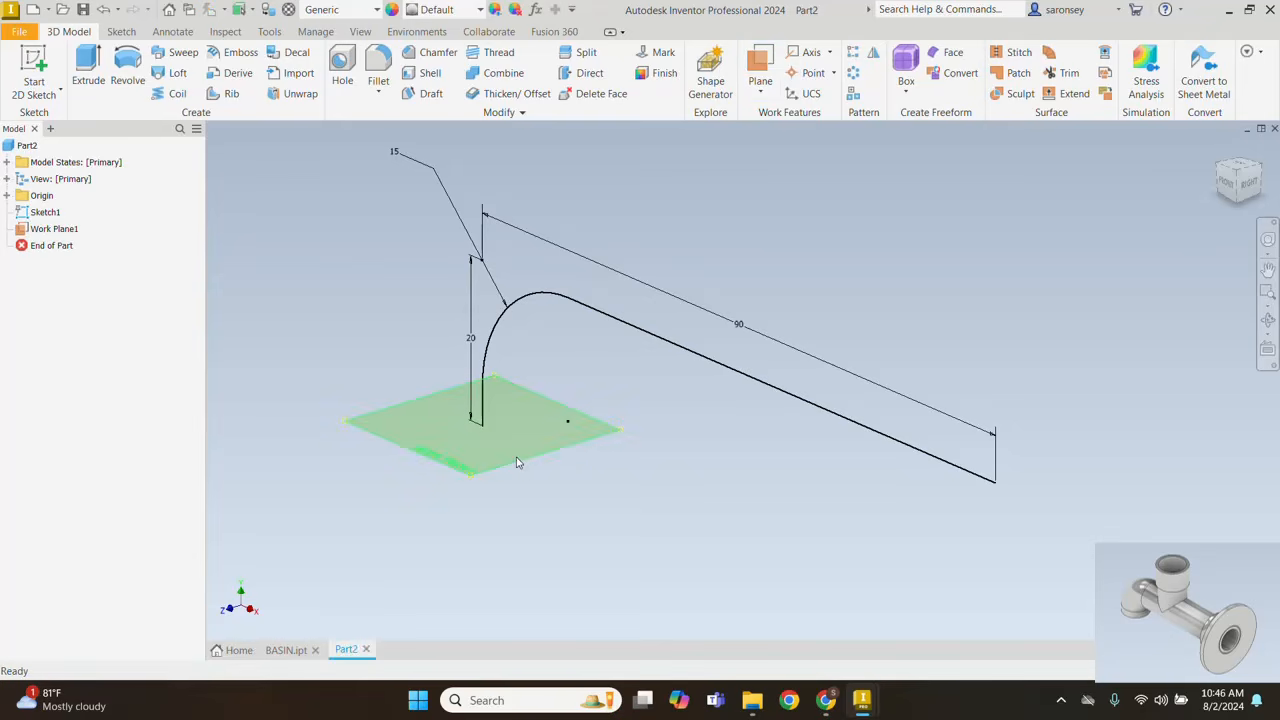
Step: Sketch a 20 mm diameter circle centred on the path's lower endpoint on the new work plane, and finish the sketch
left_click(518, 462)
left_click(538, 453)
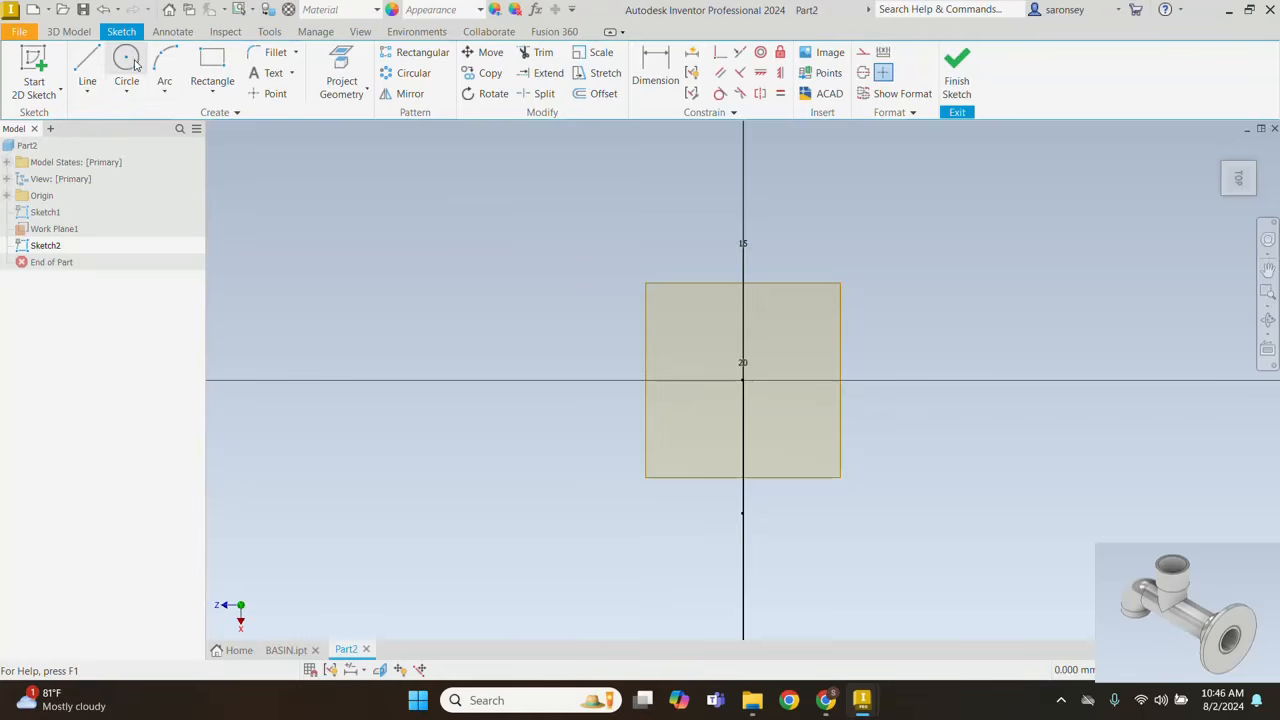
left_click(134, 64)
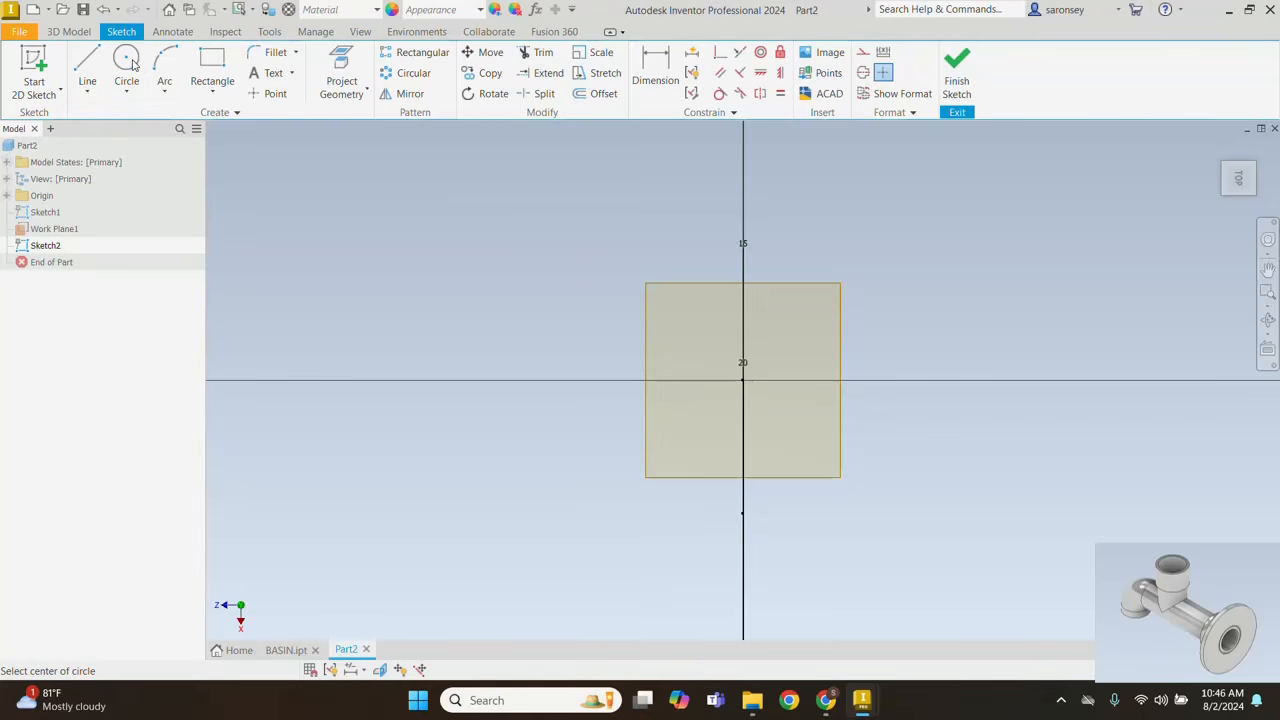
left_click(742, 379)
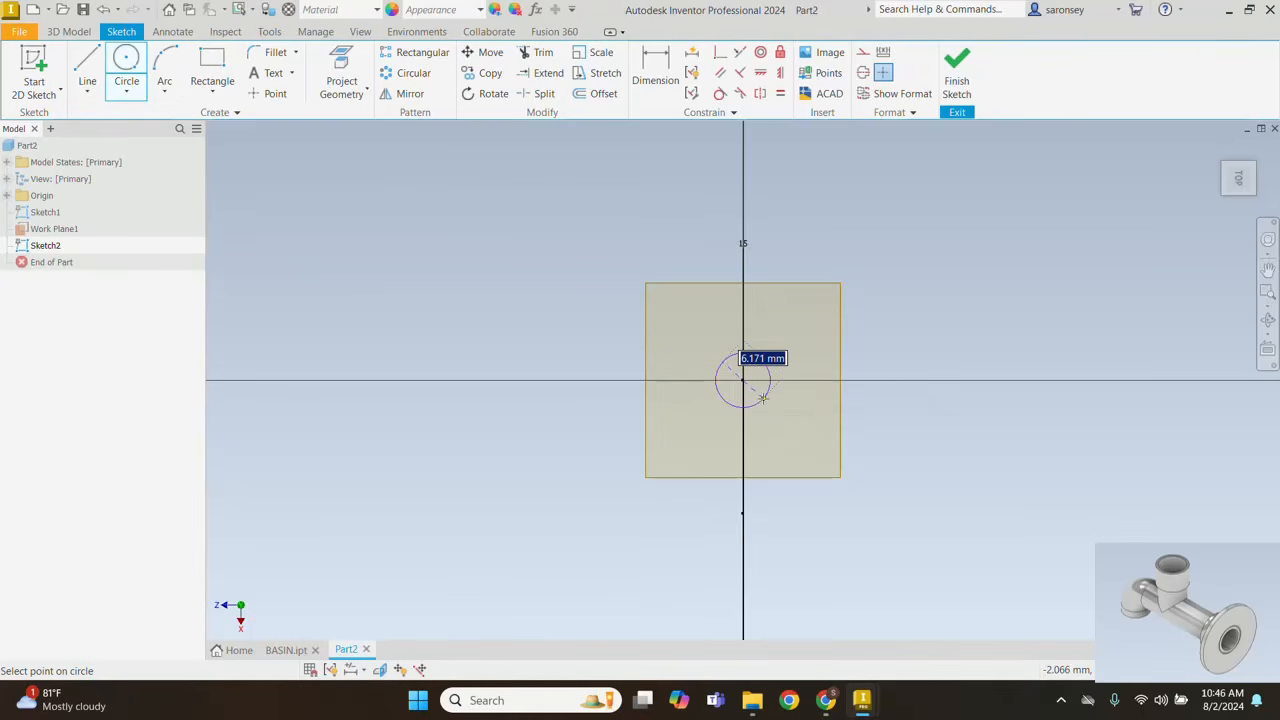
type("2")
key("Return")
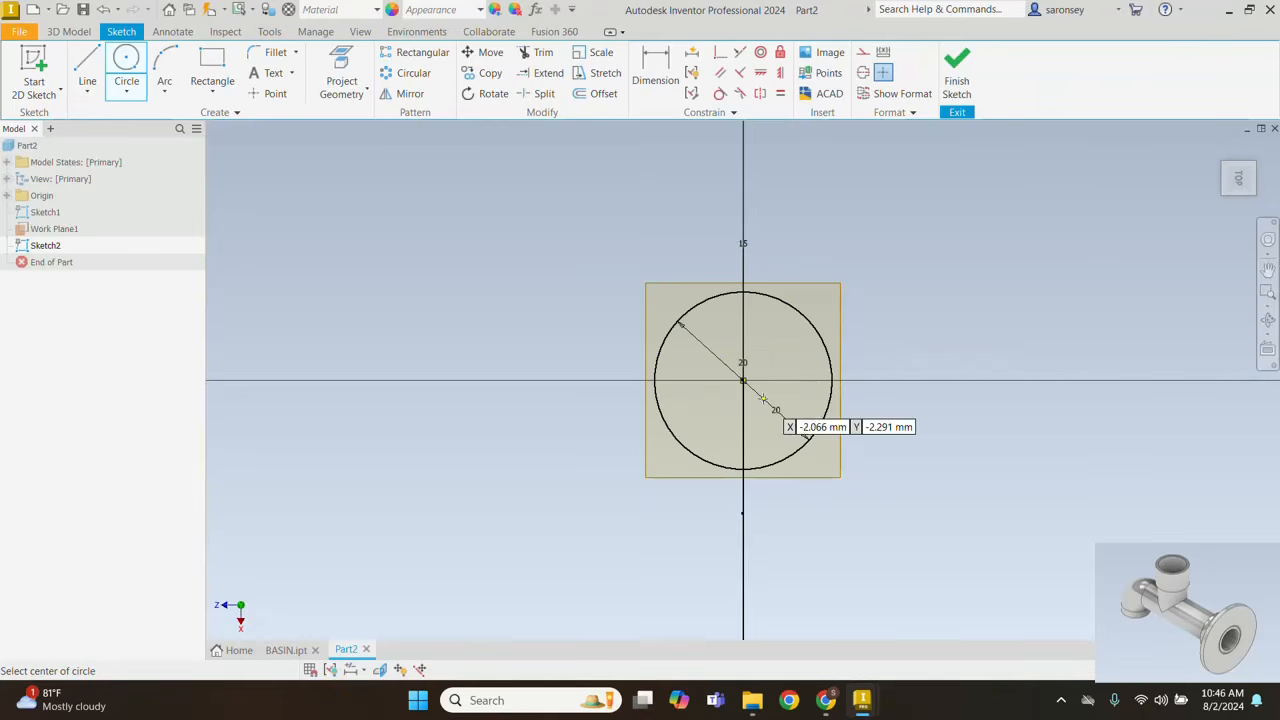
left_click(958, 72)
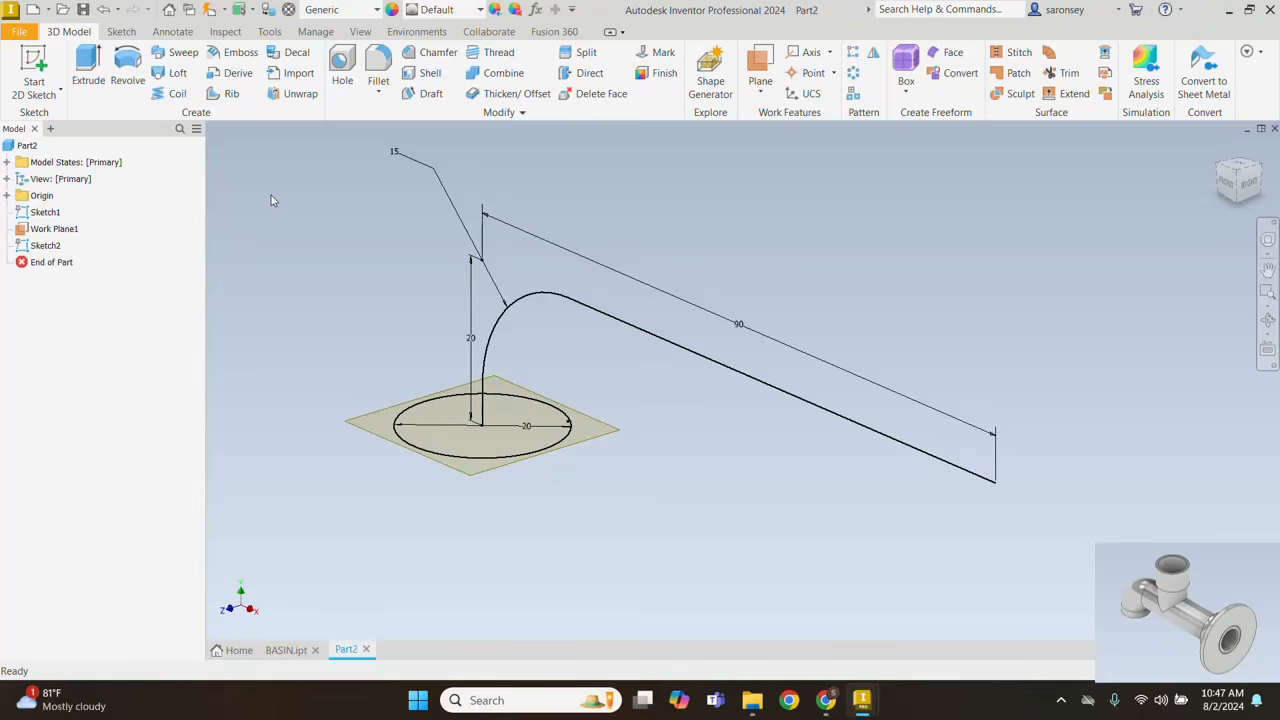
Step: Sweep the circle along the bent path as a solid and hide the work plane at its lower end
left_click(183, 56)
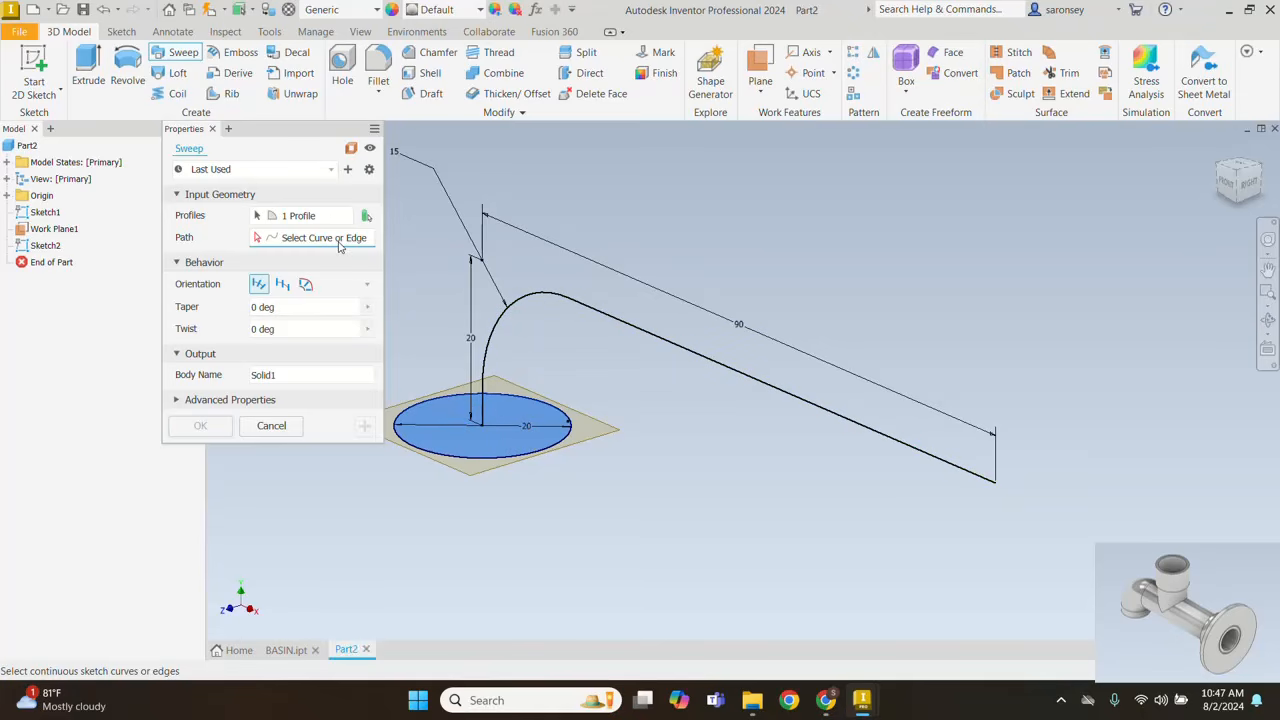
left_click(545, 297)
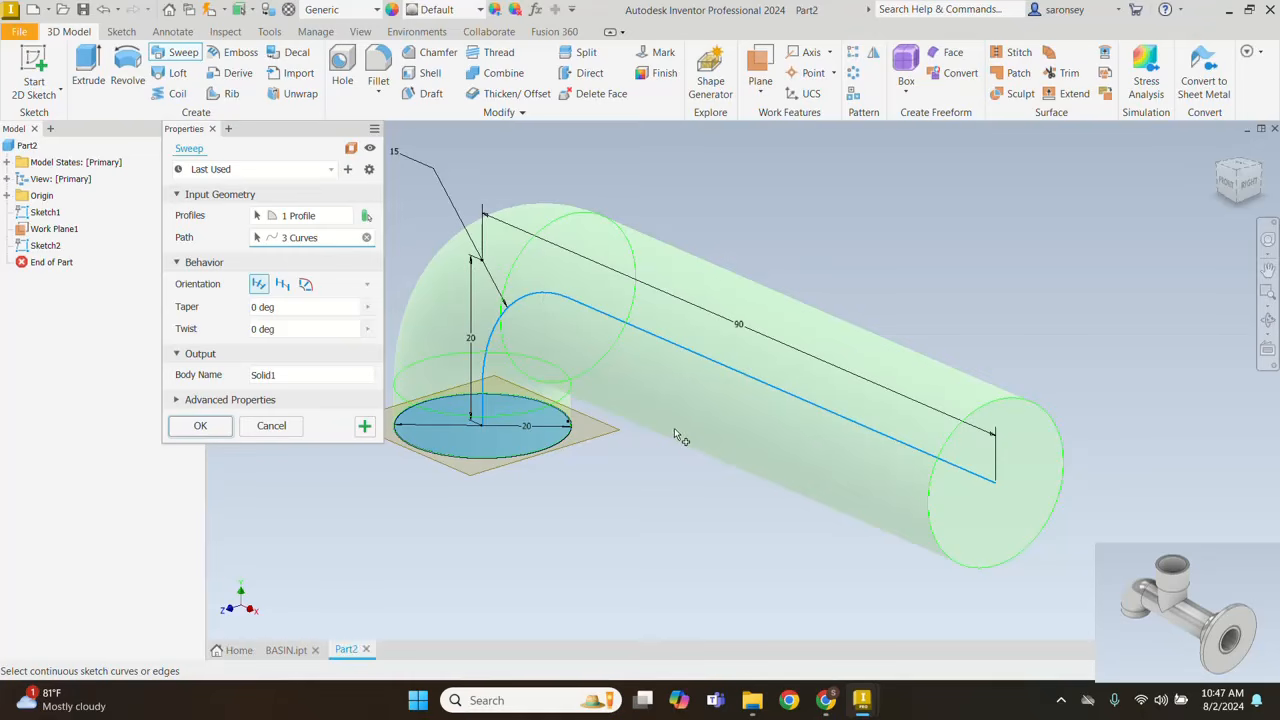
left_click(197, 427)
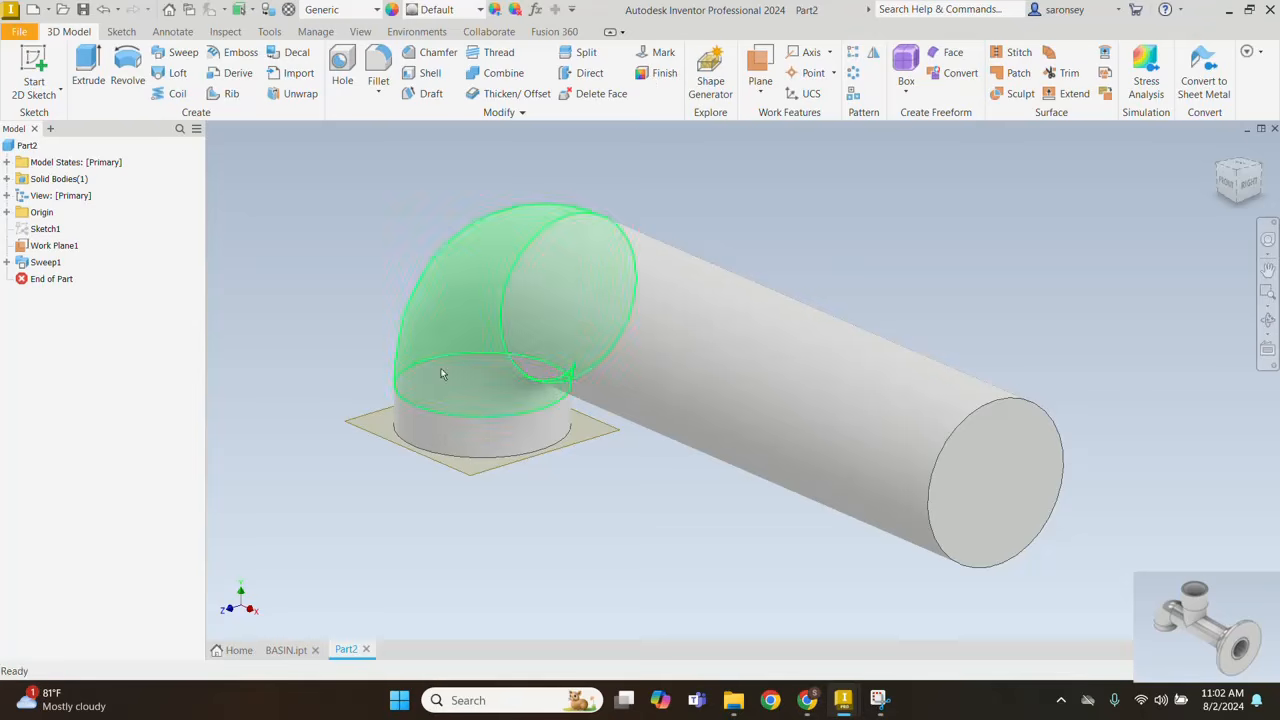
right_click(470, 477)
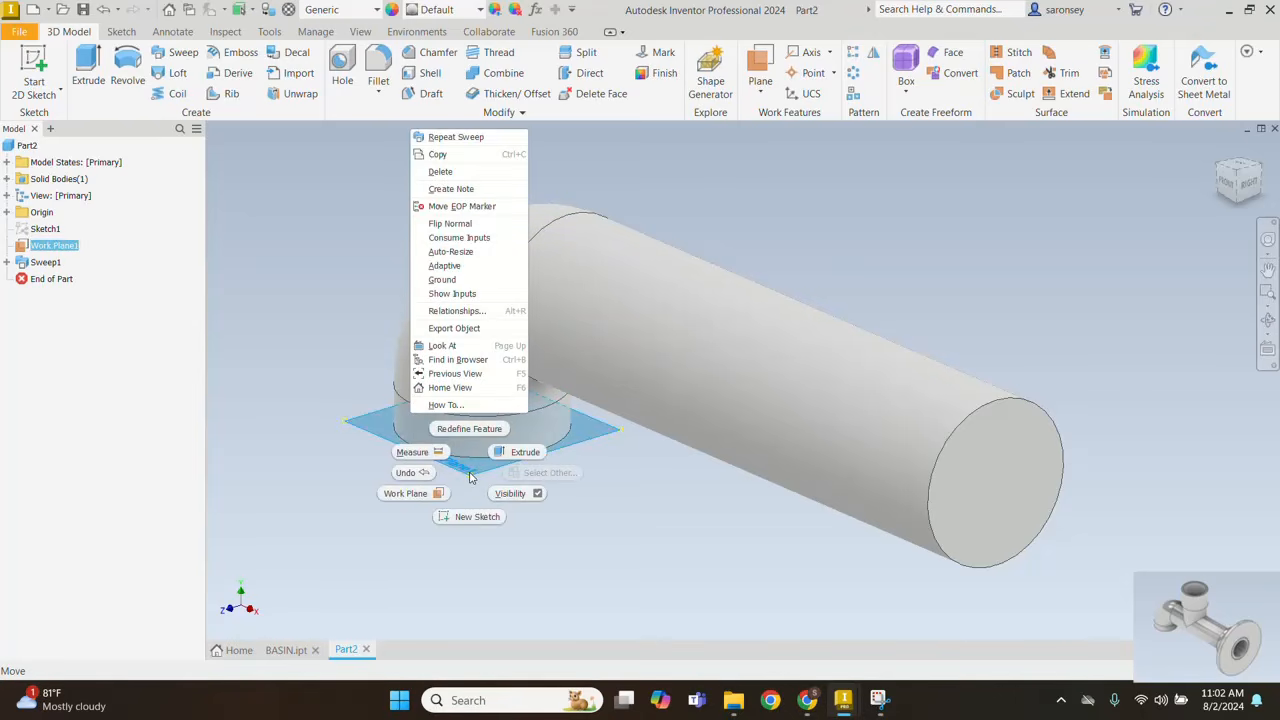
left_click(533, 495)
Step: Create a work plane offset 40 mm upward from the origin XZ plane, above the pipe
scroll(617, 509, "down", 3)
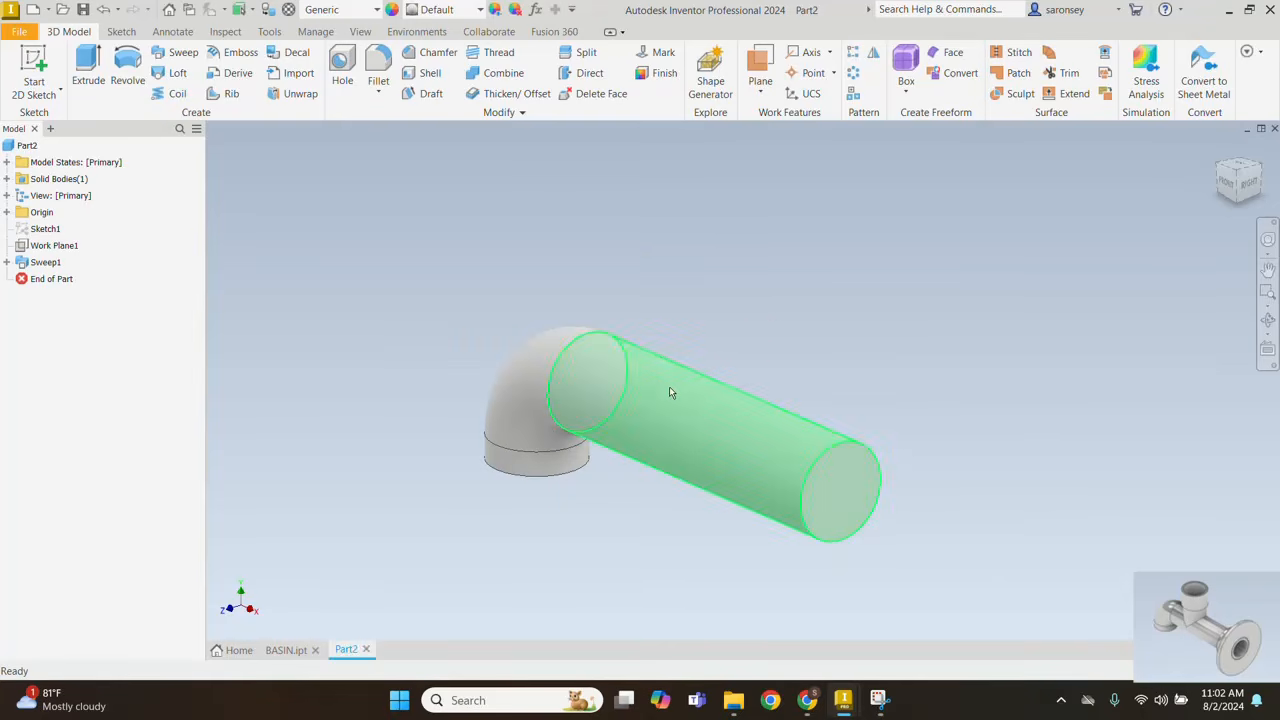
left_click(1217, 148)
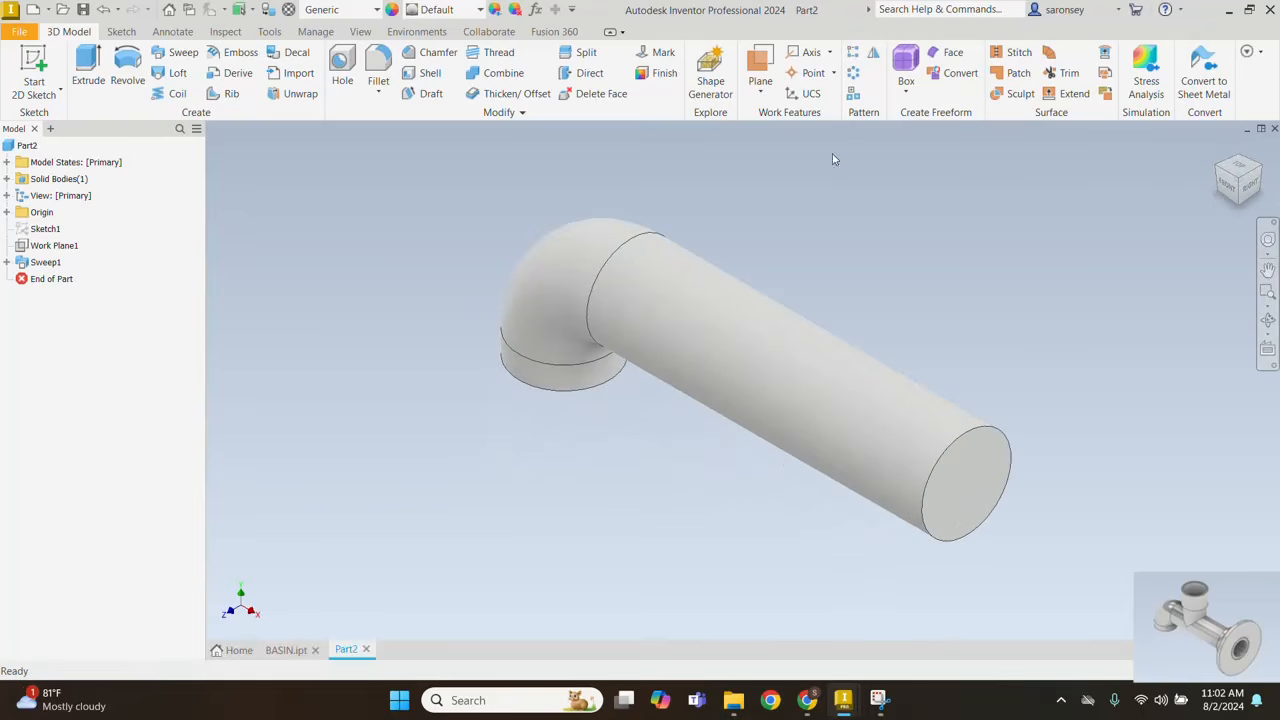
left_click(771, 98)
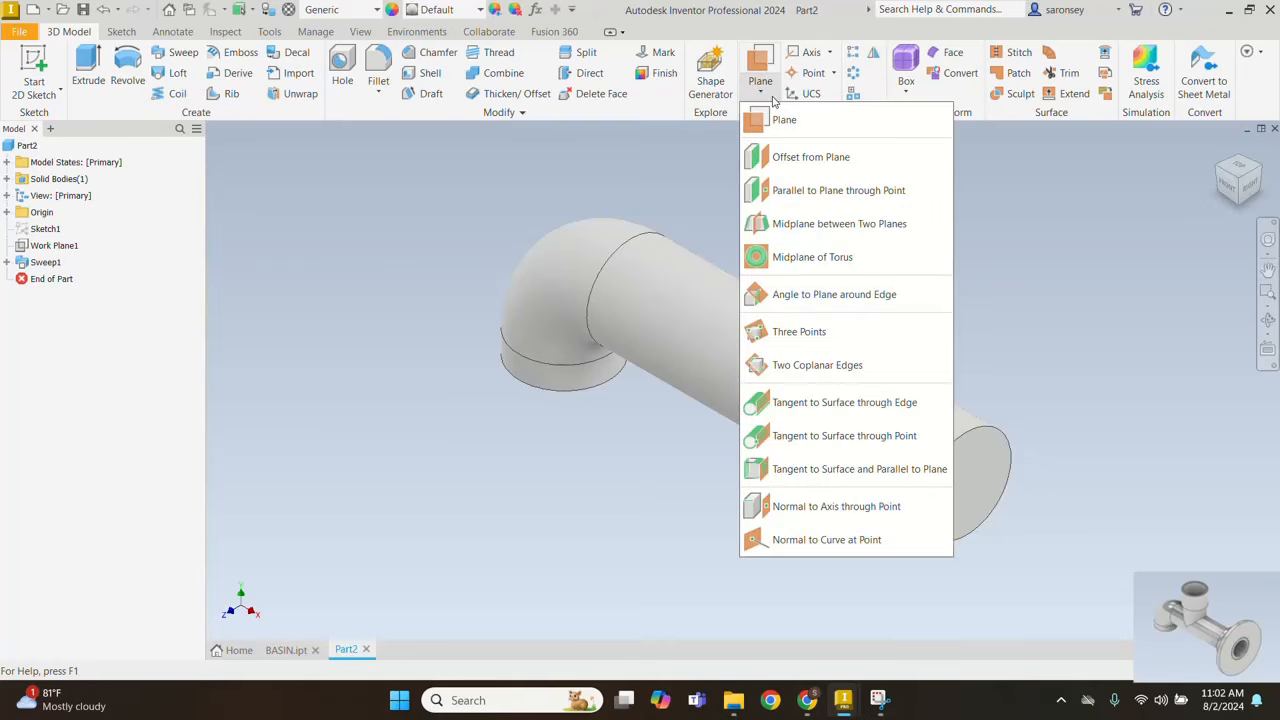
left_click(811, 160)
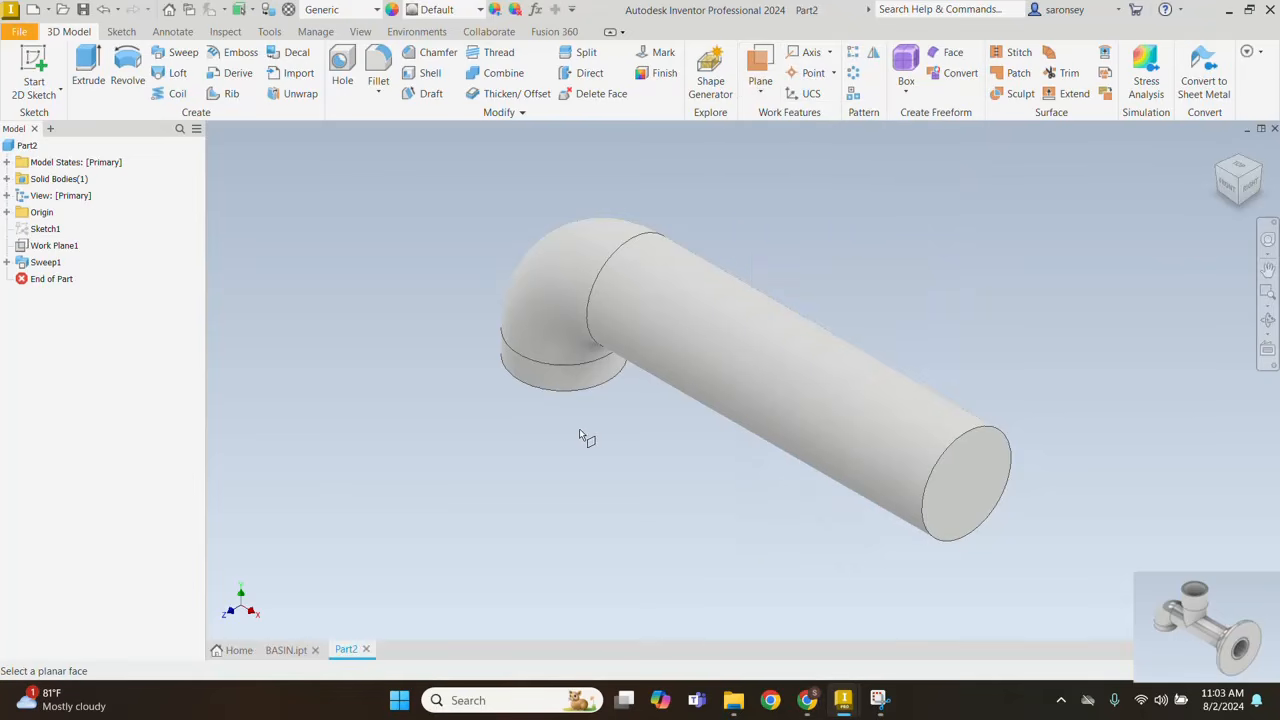
left_click(7, 212)
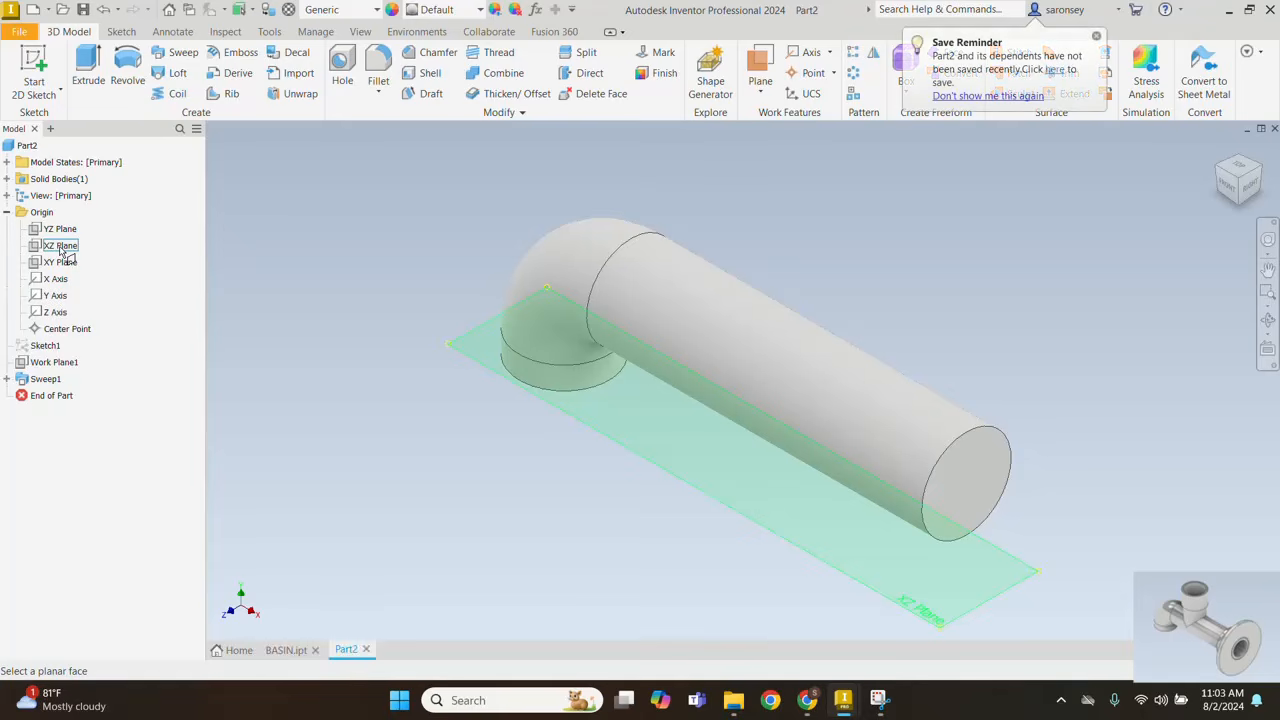
left_click(61, 250)
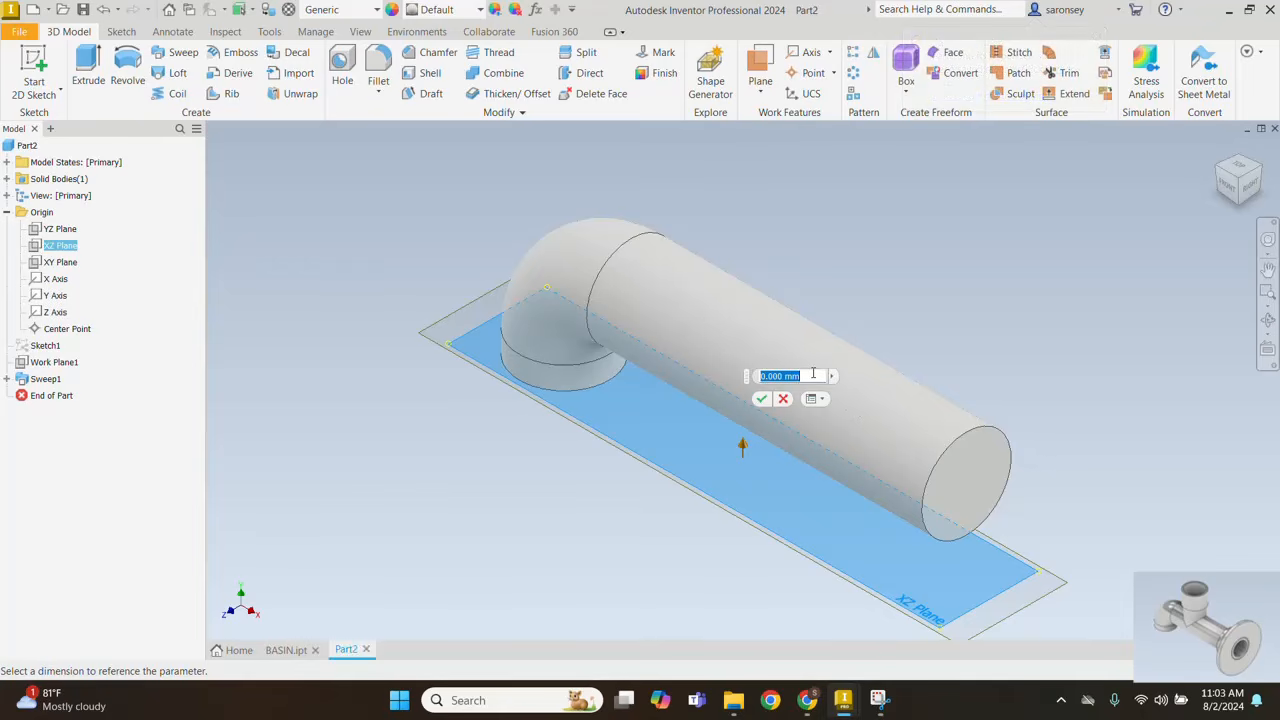
type("40")
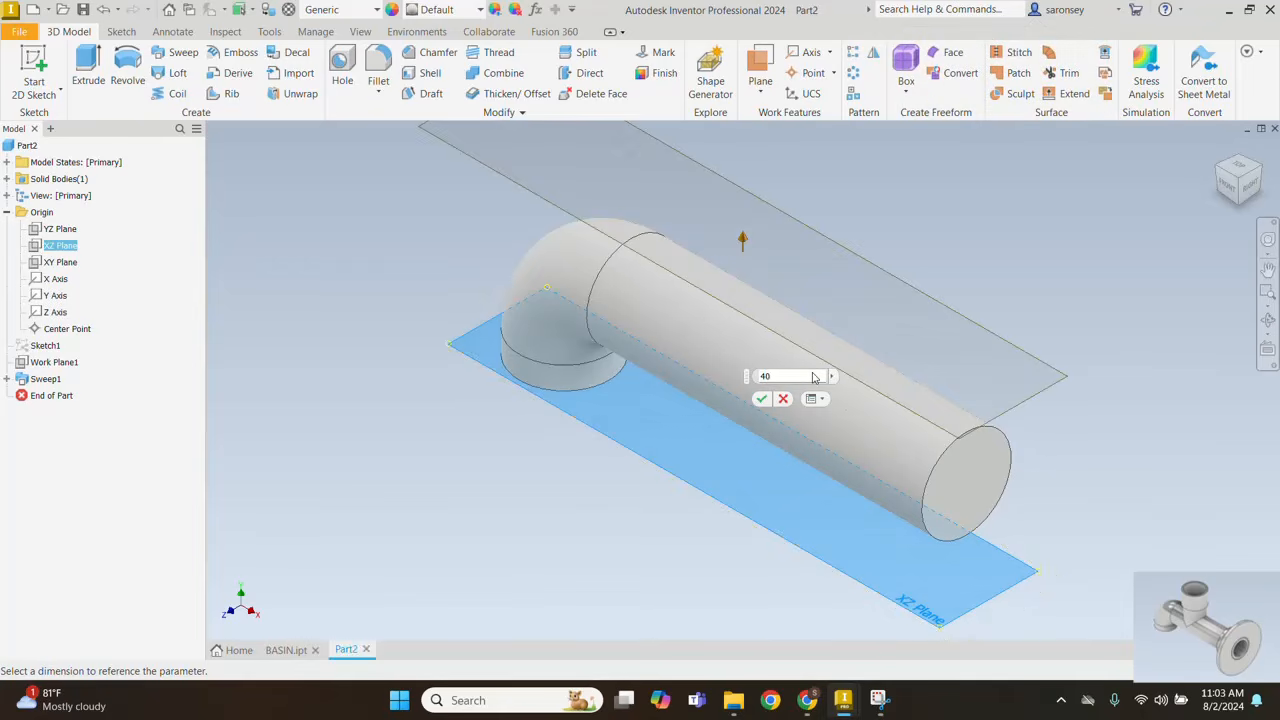
left_click(760, 401)
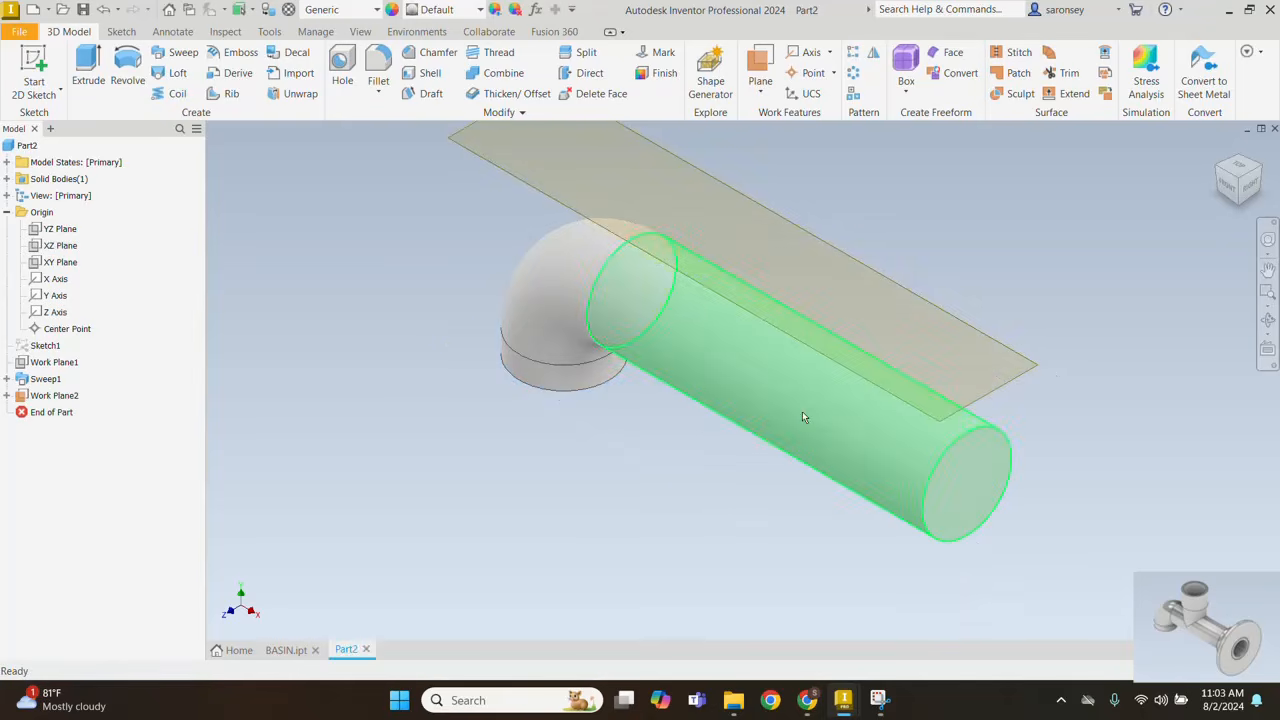
Step: Start a sketch on the offset work plane above the pipe and draw a 20 mm diameter circle over the straight section
left_click(1025, 380)
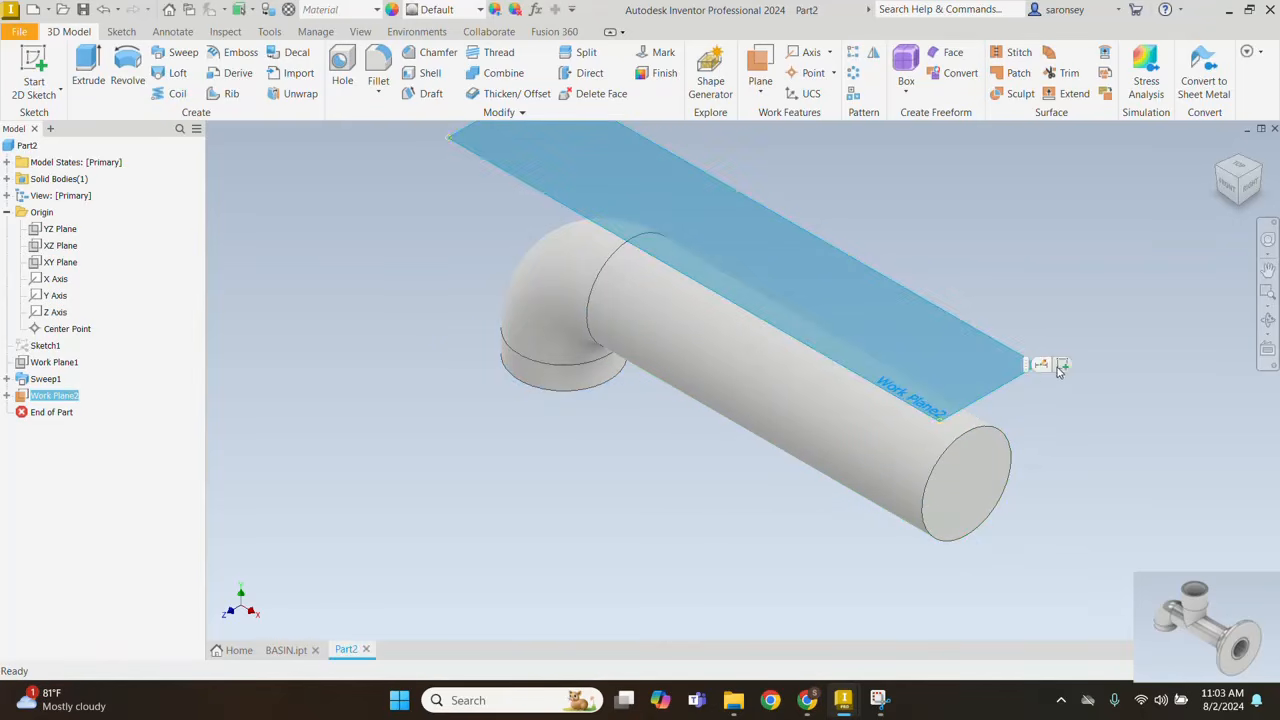
key("Page_Up")
key("s")
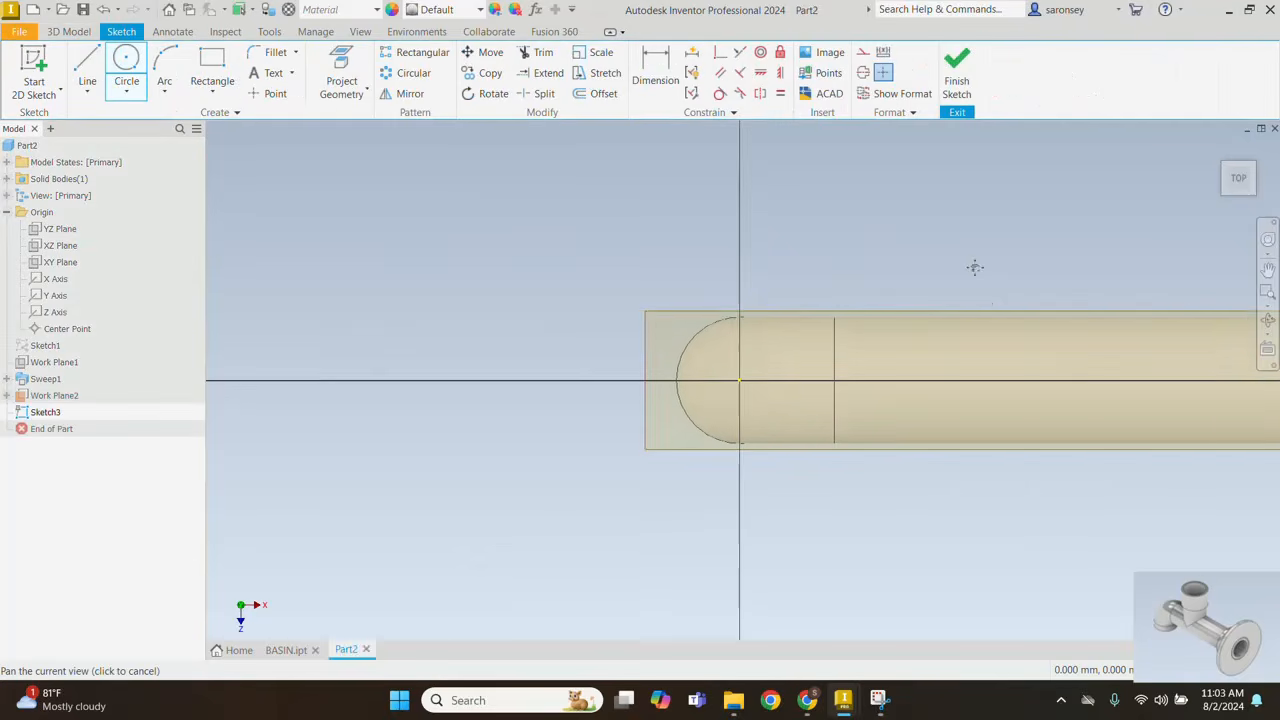
left_click(126, 65)
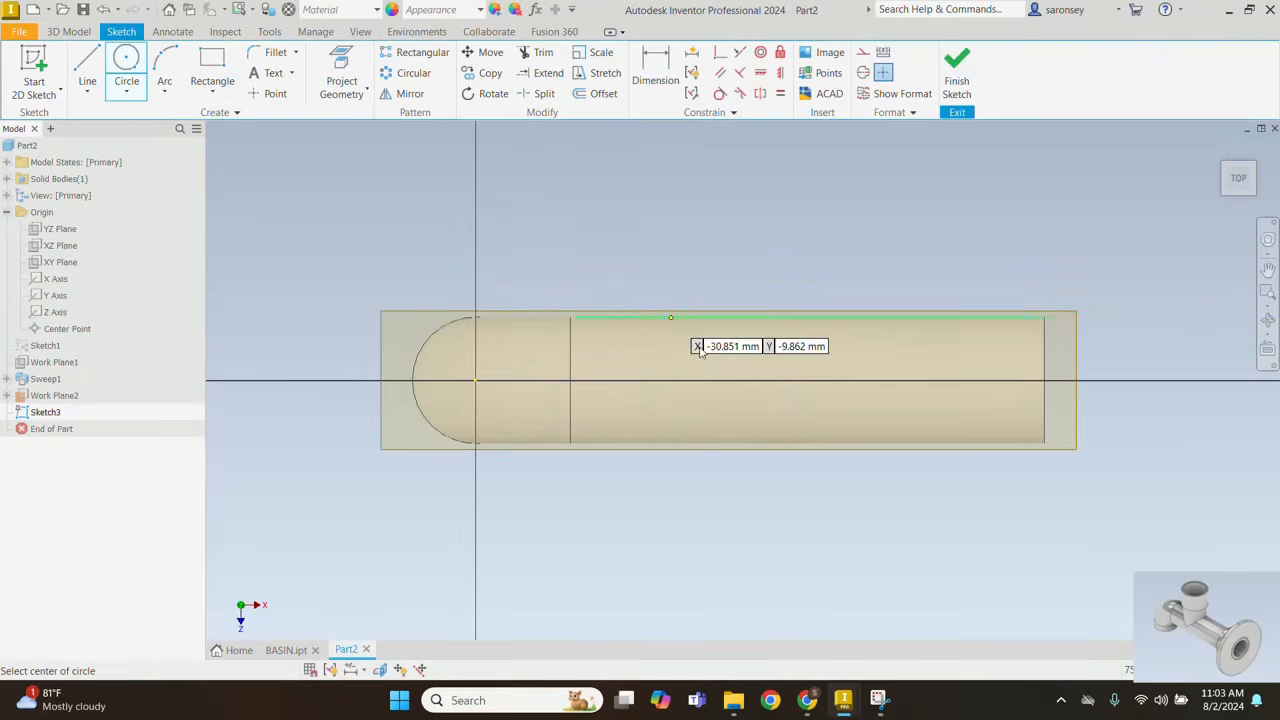
left_click(626, 361)
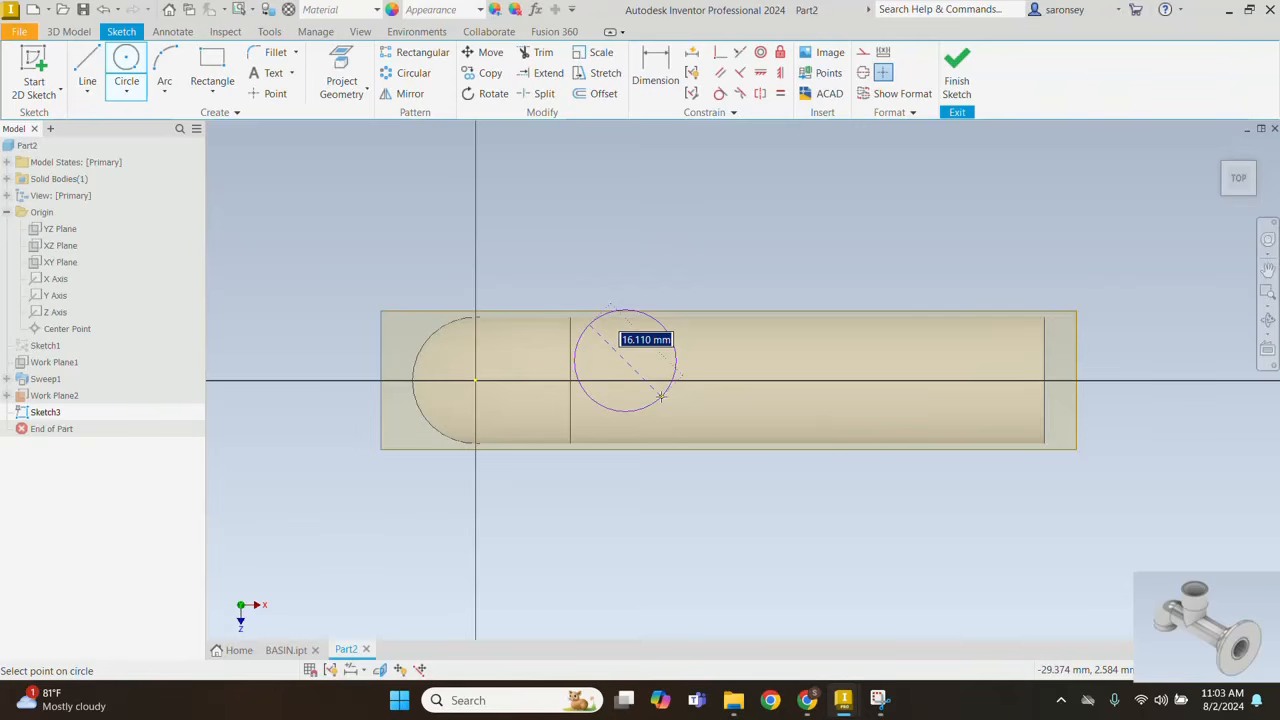
type("20")
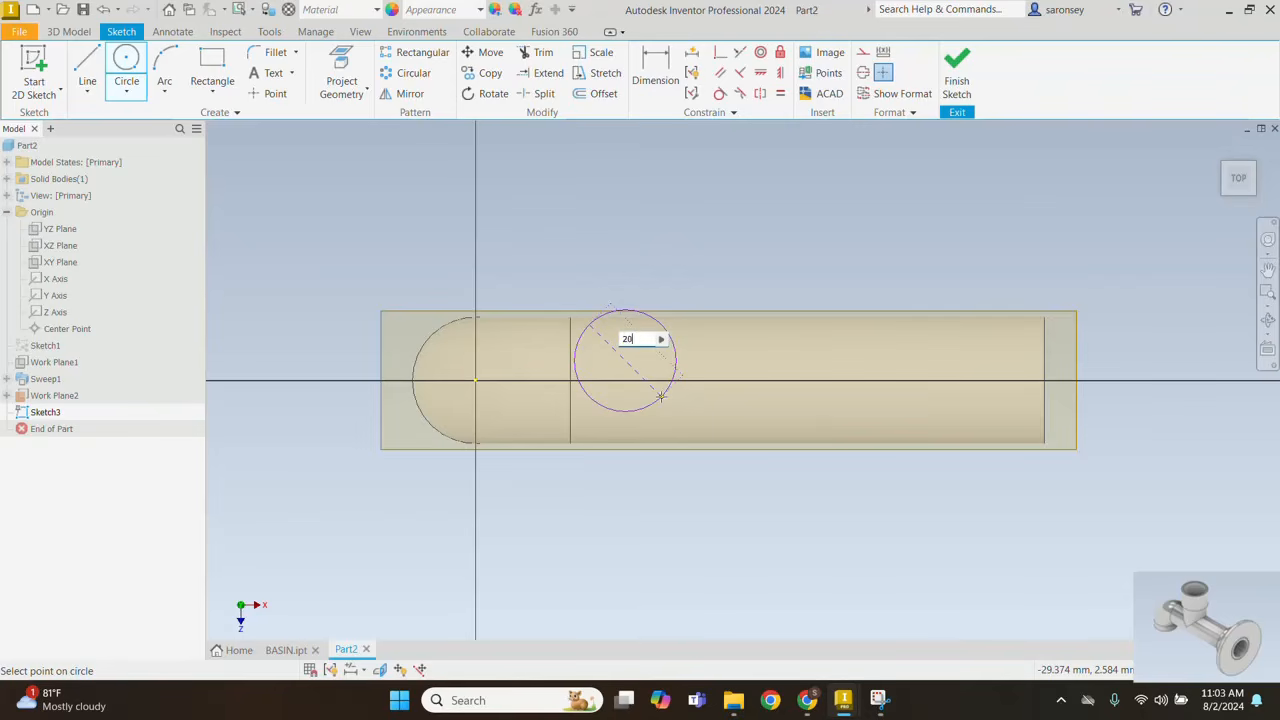
key("Return")
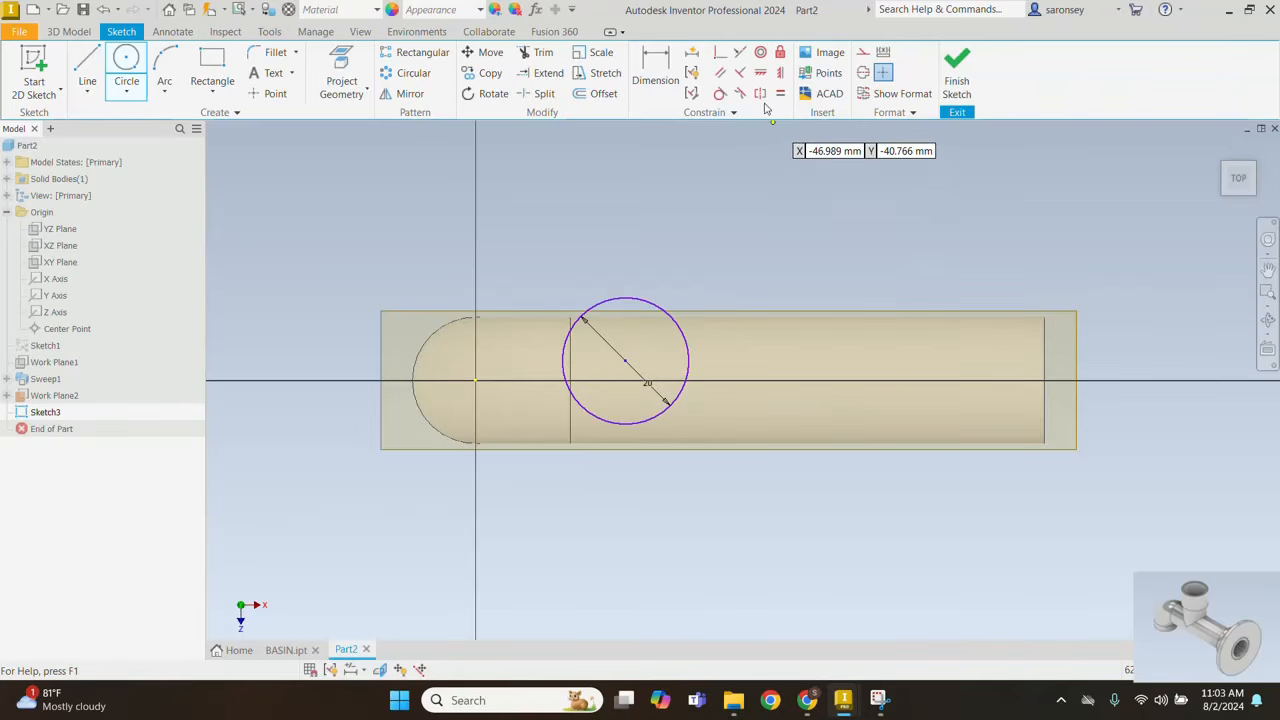
Step: Align the circle's centre with the sketch origin using a horizontal constraint
left_click(760, 74)
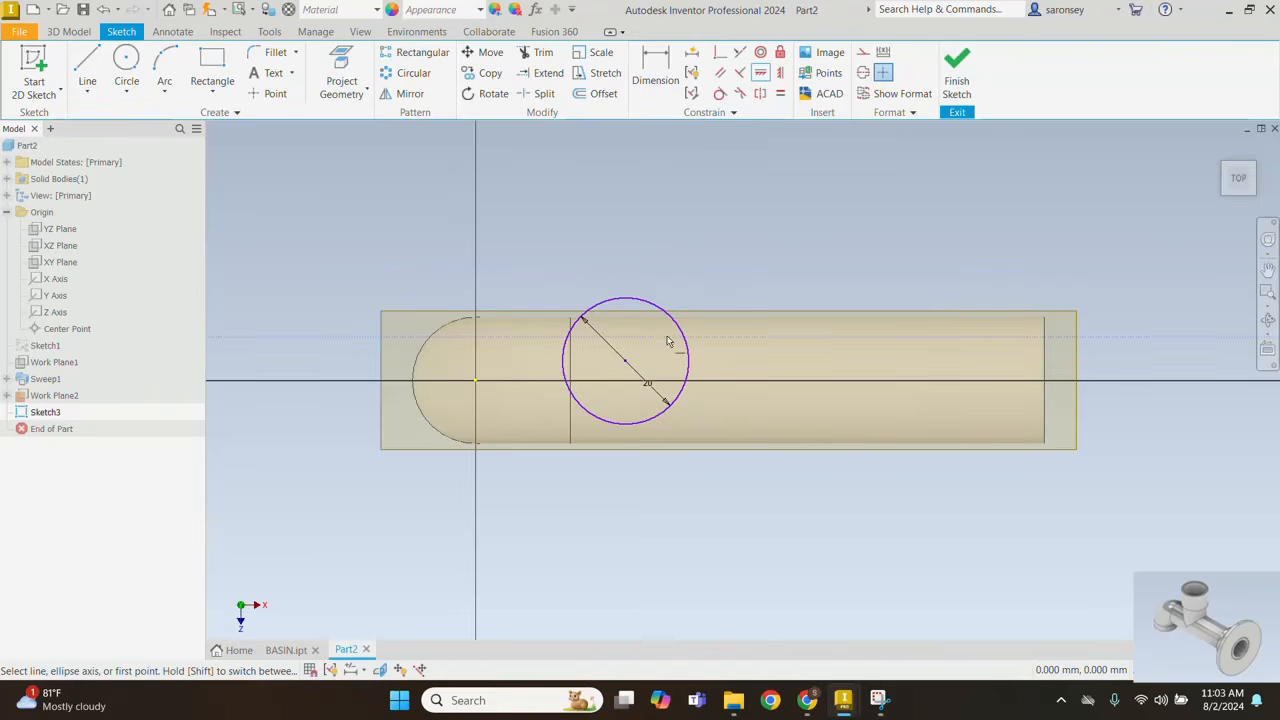
left_click(624, 362)
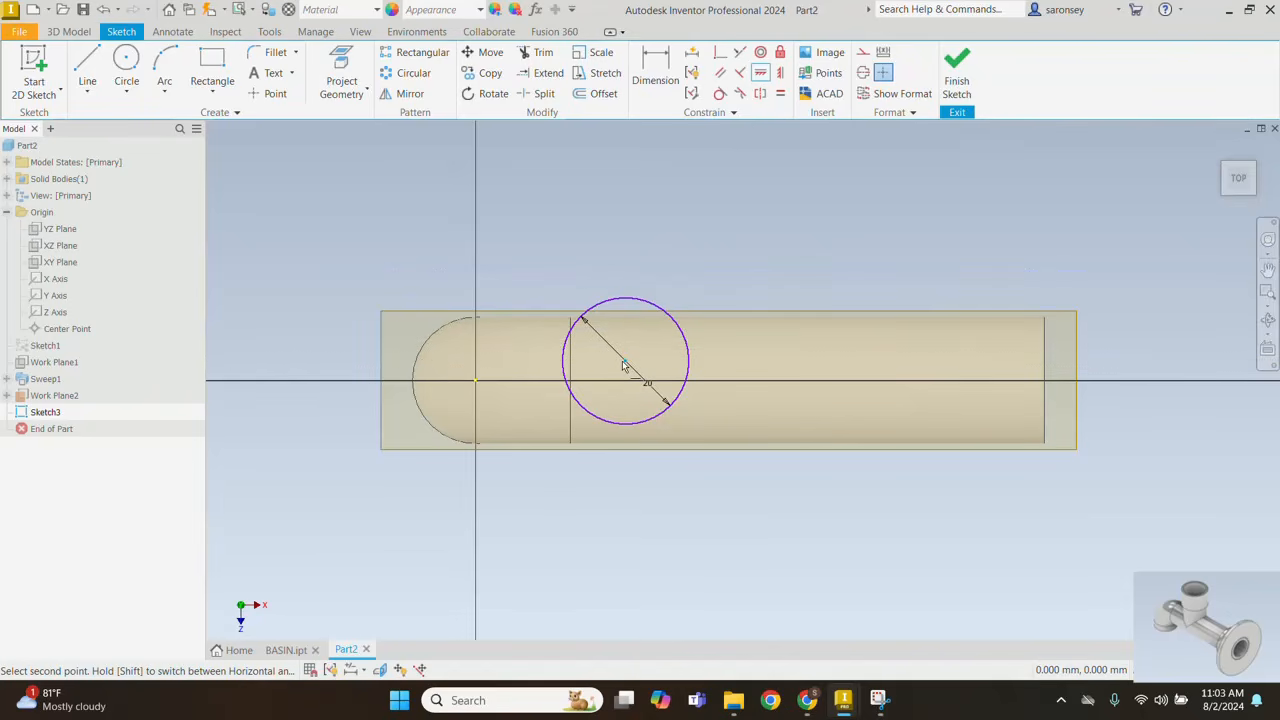
left_click(478, 383)
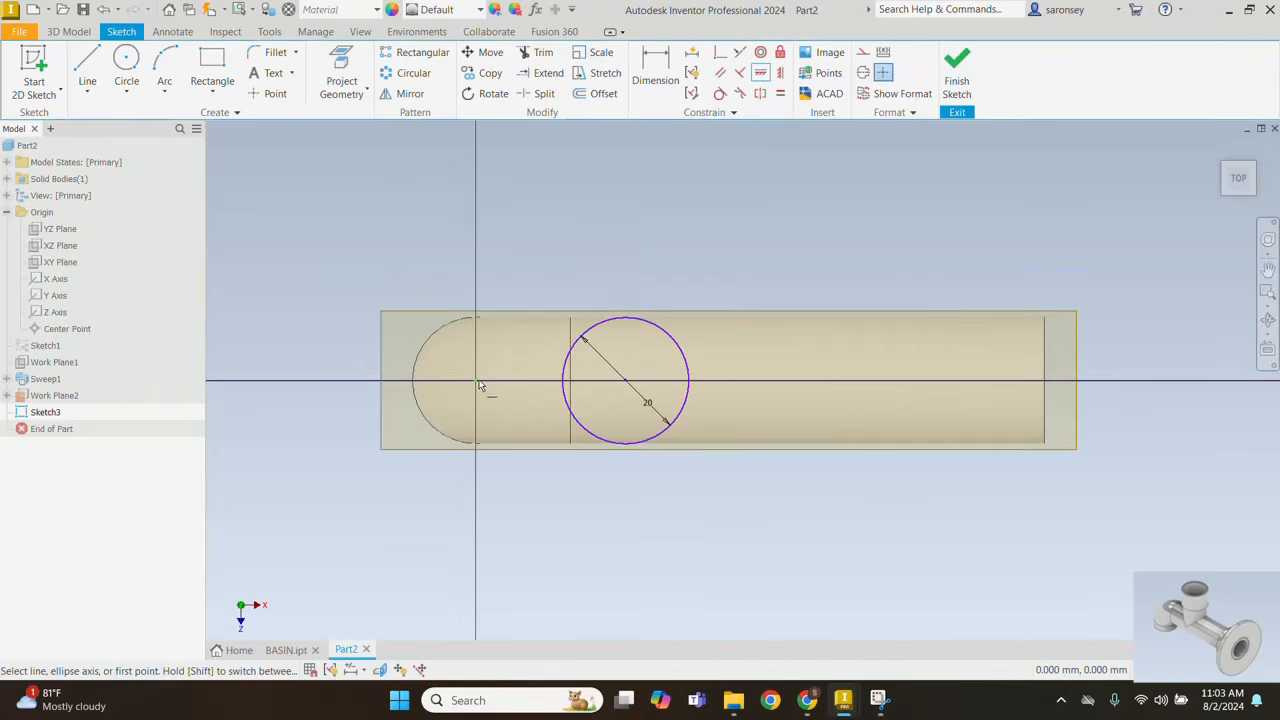
Step: Dimension the circle's centre 35 mm horizontally from the origin and finish the sketch
left_click(655, 68)
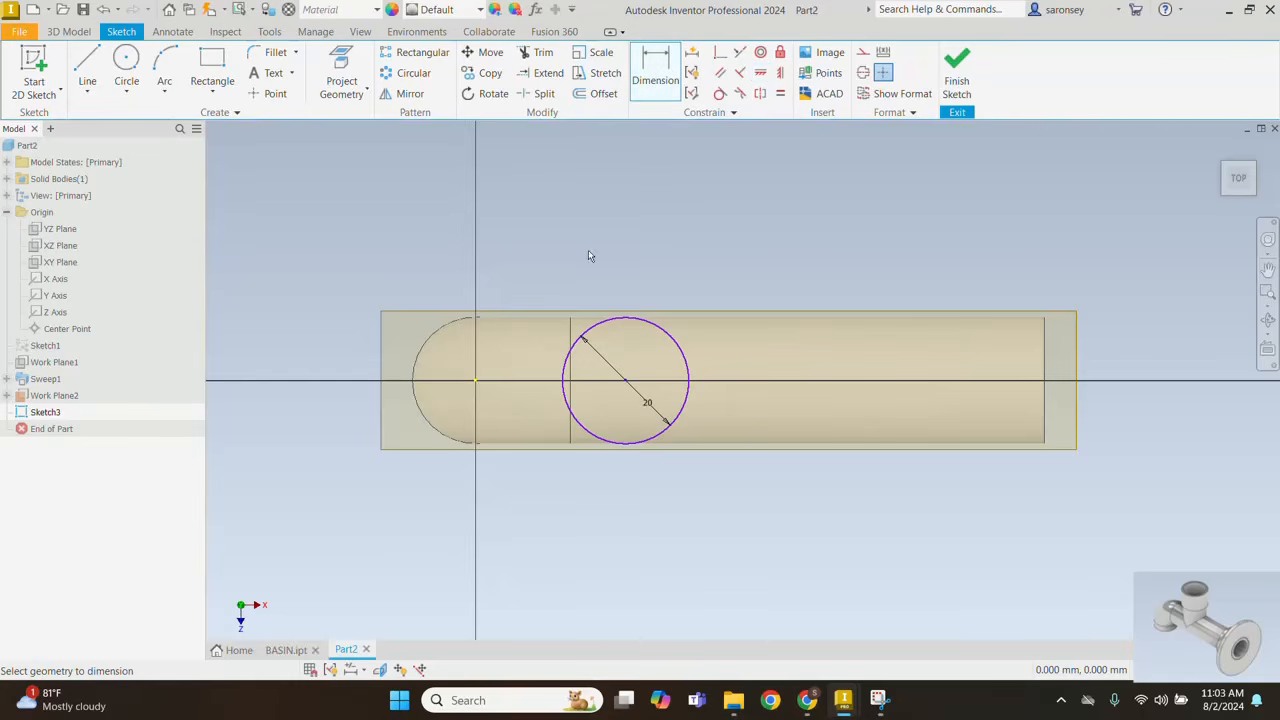
left_click(478, 384)
left_click(625, 381)
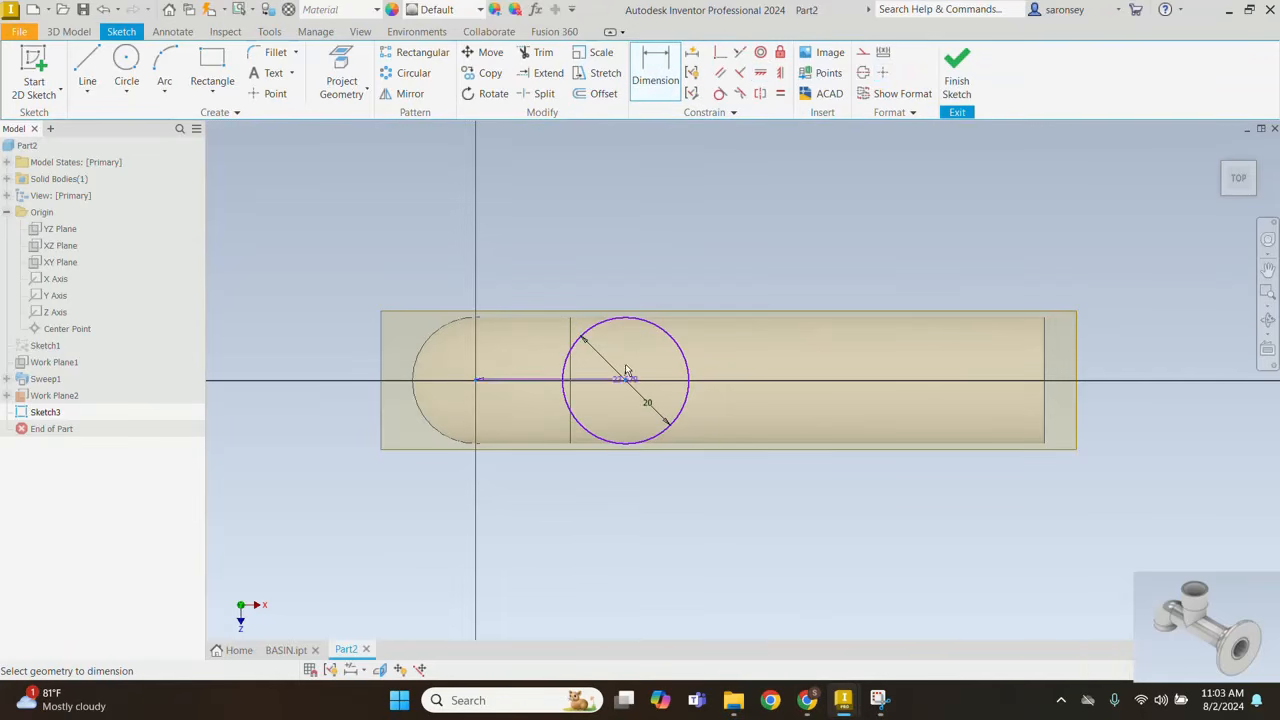
left_click(620, 247)
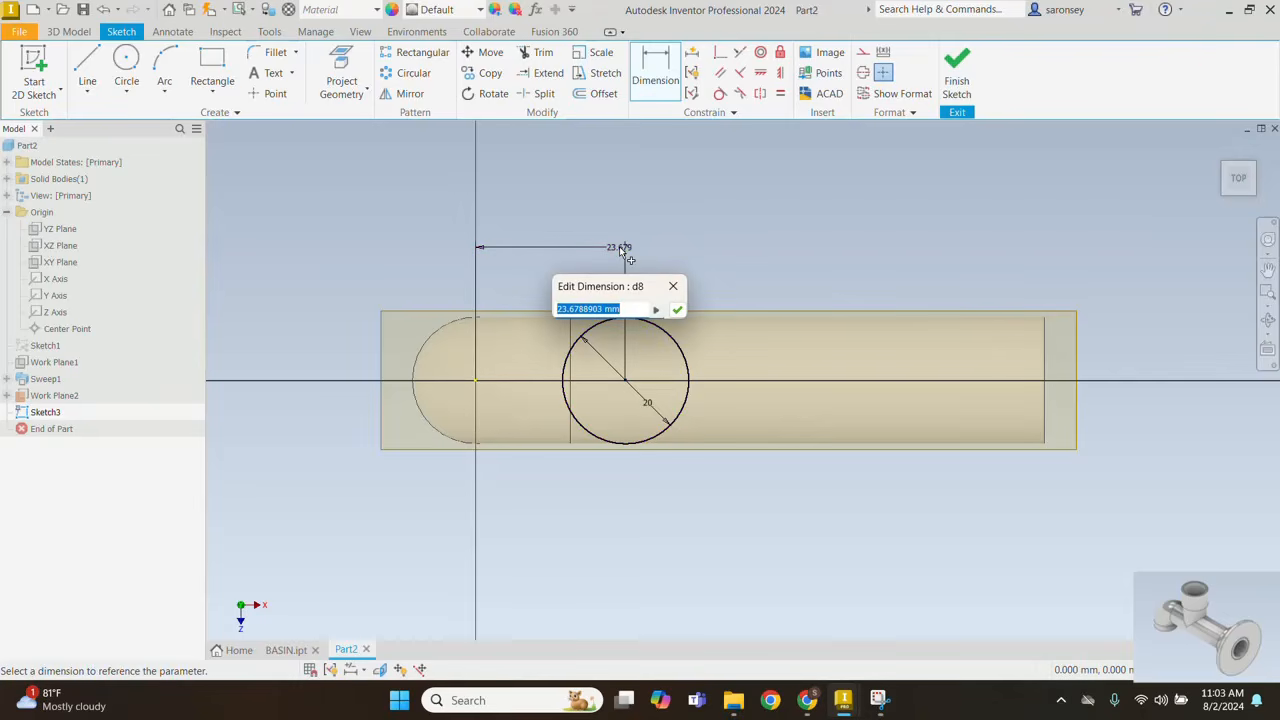
type("35")
key("Return")
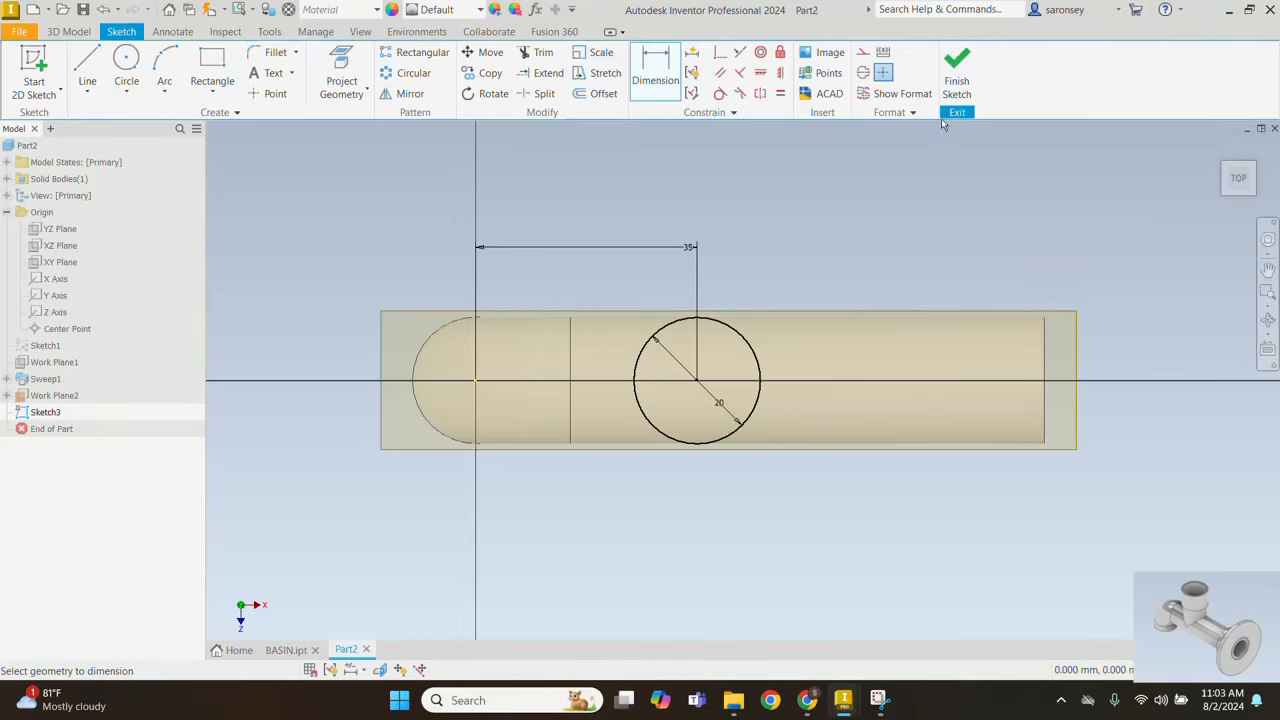
left_click(952, 78)
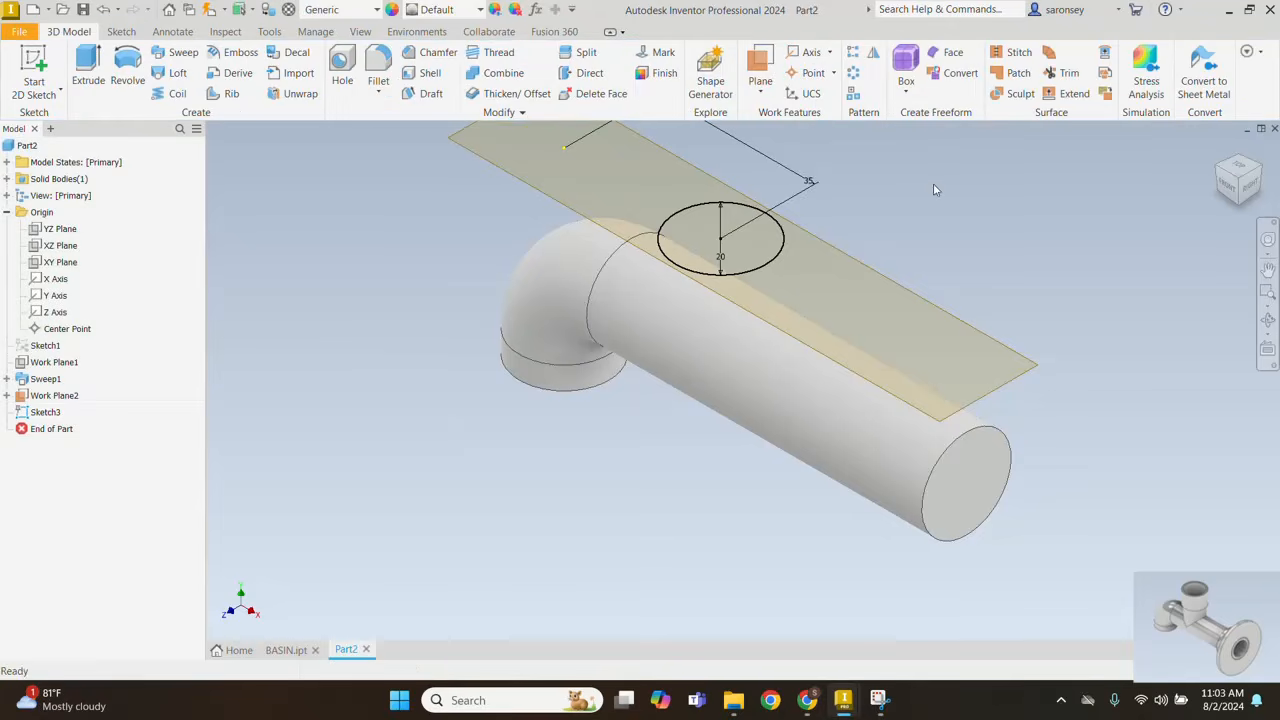
Step: Extrude the 20 mm circle downward to the straight pipe's outer face, joined to the body, and hide the offset work plane
left_click(87, 75)
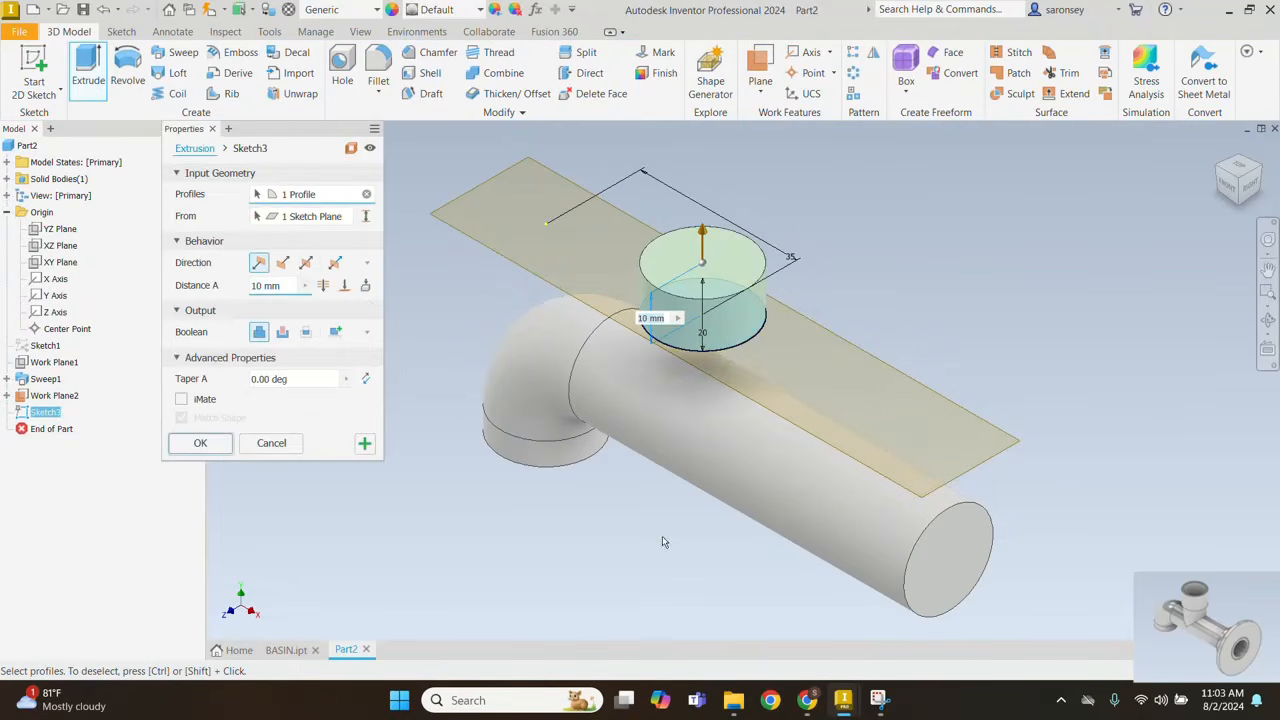
middle_click_drag(662, 542, 695, 506, "shift")
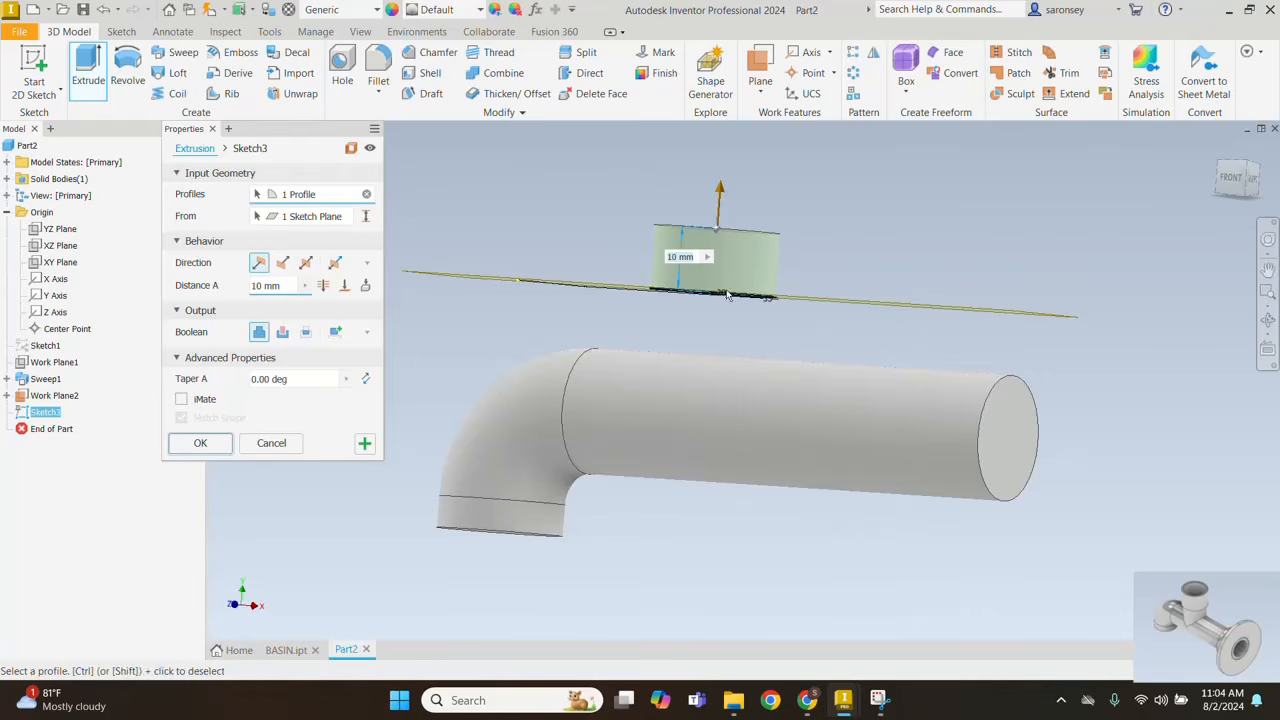
left_click(282, 262)
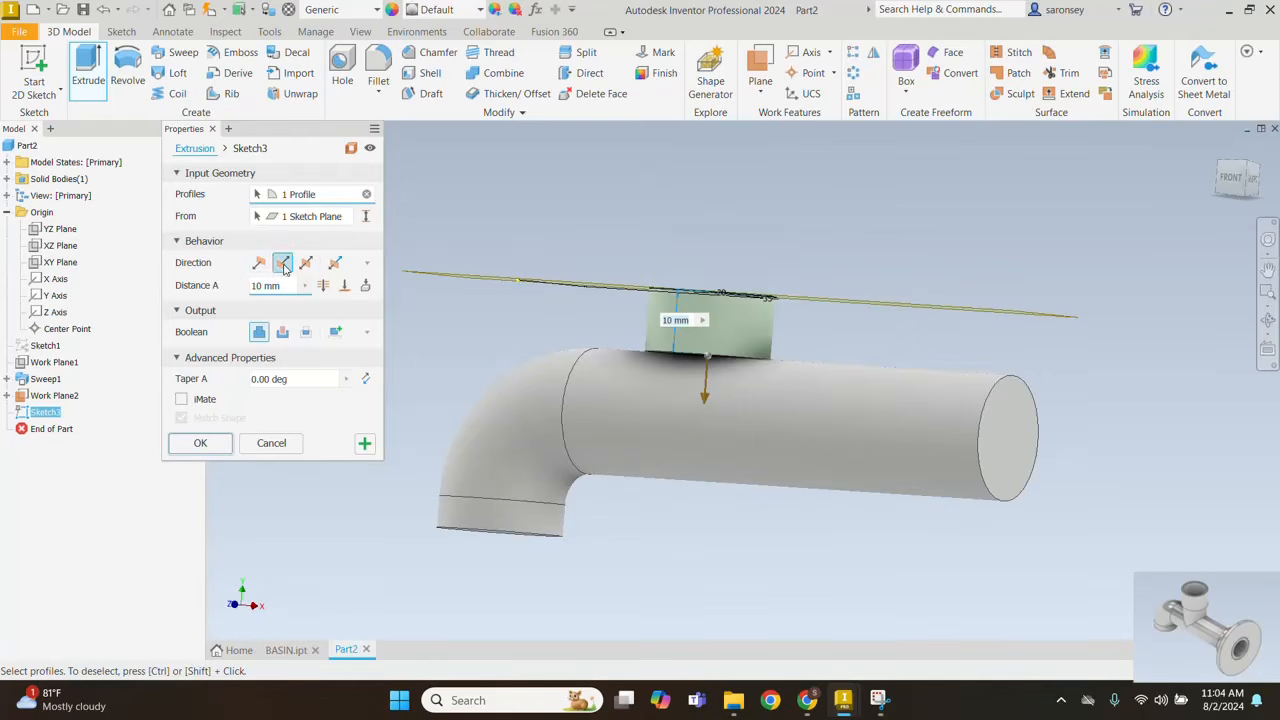
left_click(349, 289)
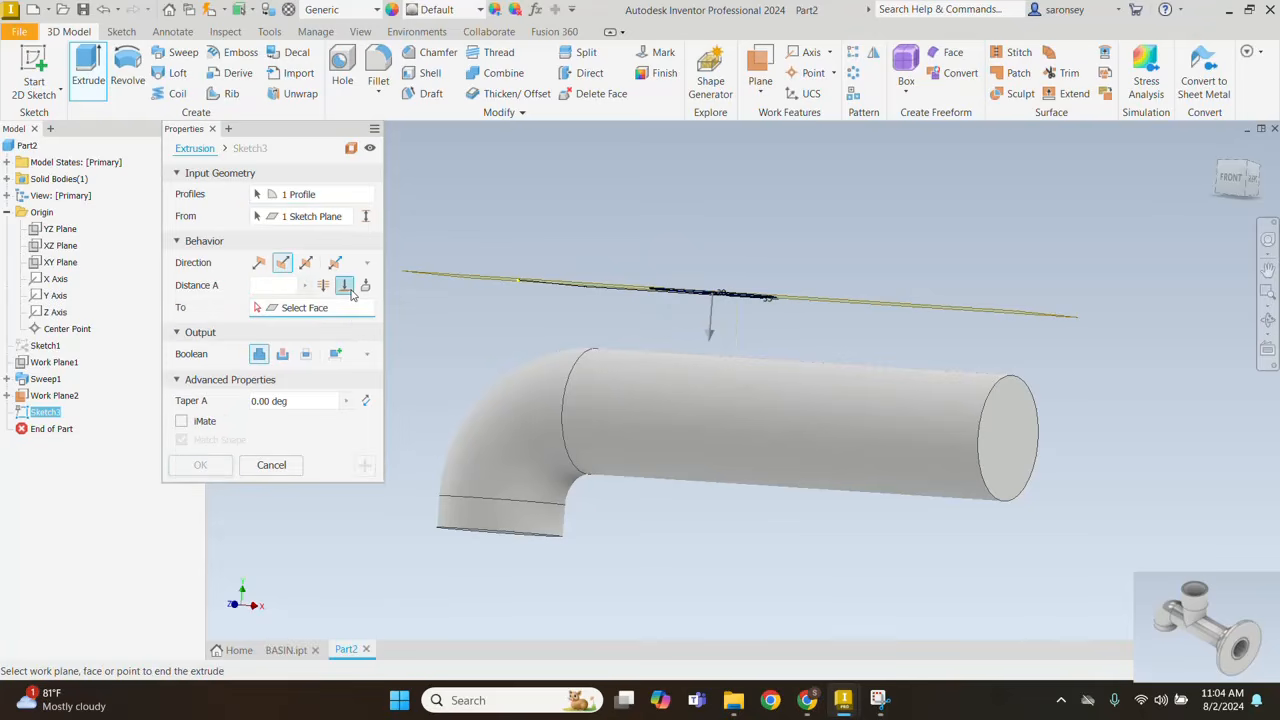
left_click(821, 436)
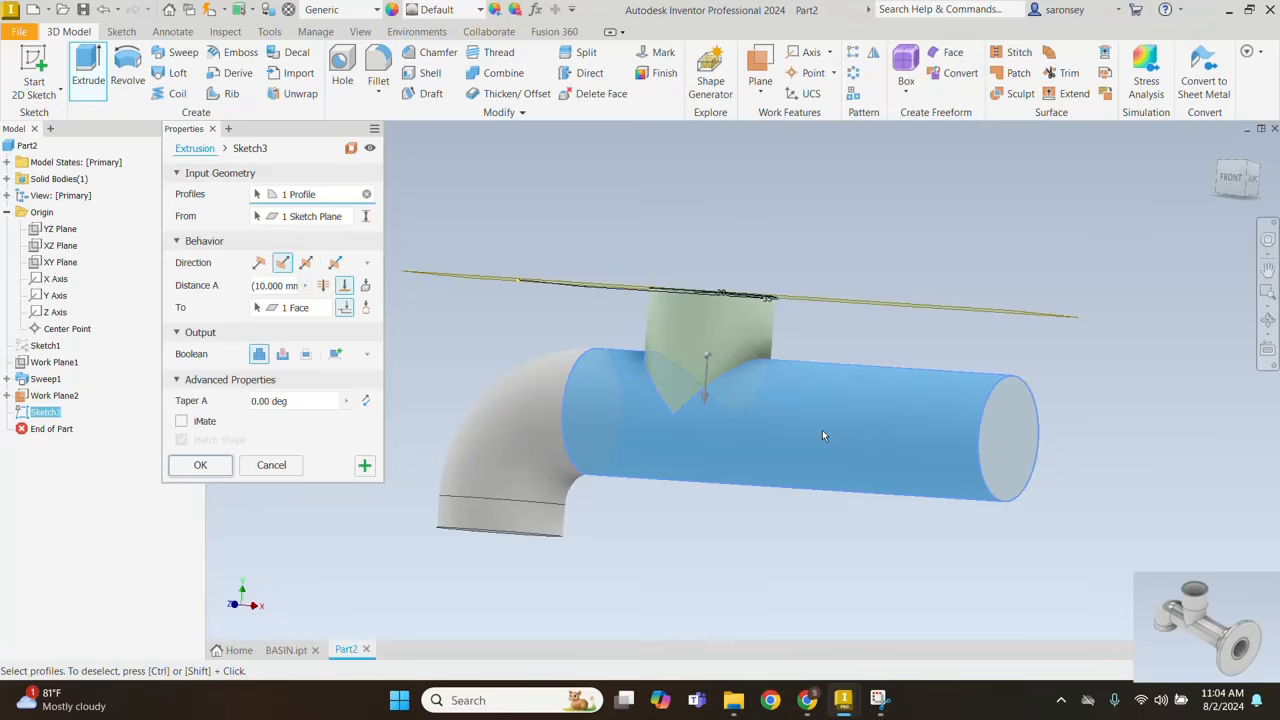
middle_click_drag(1043, 352, 1041, 374, "shift")
left_click(199, 465)
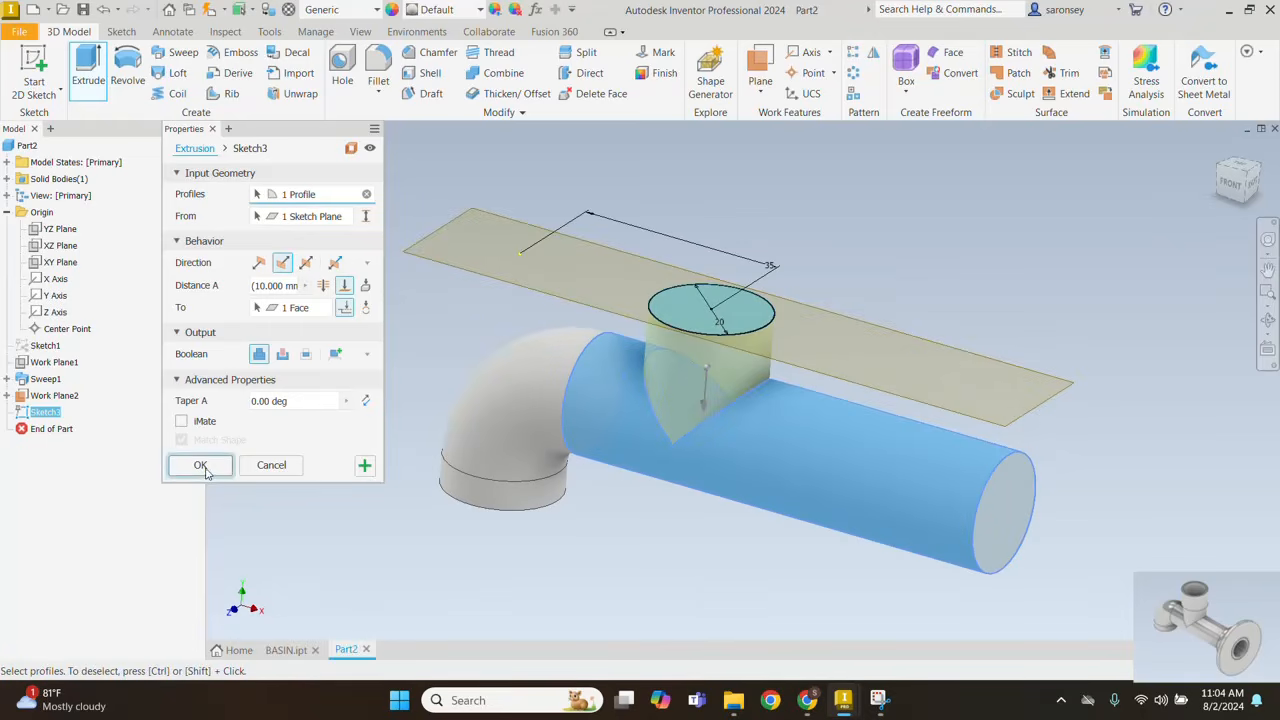
right_click(501, 280)
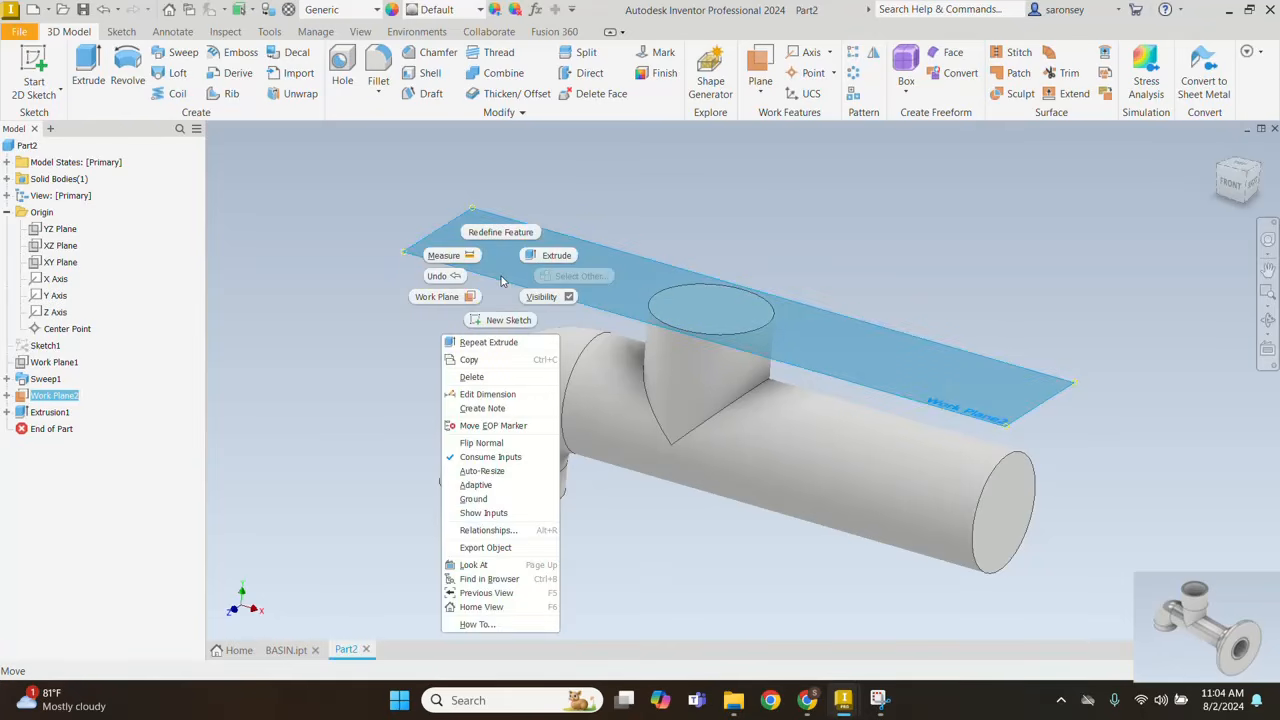
left_click(541, 297)
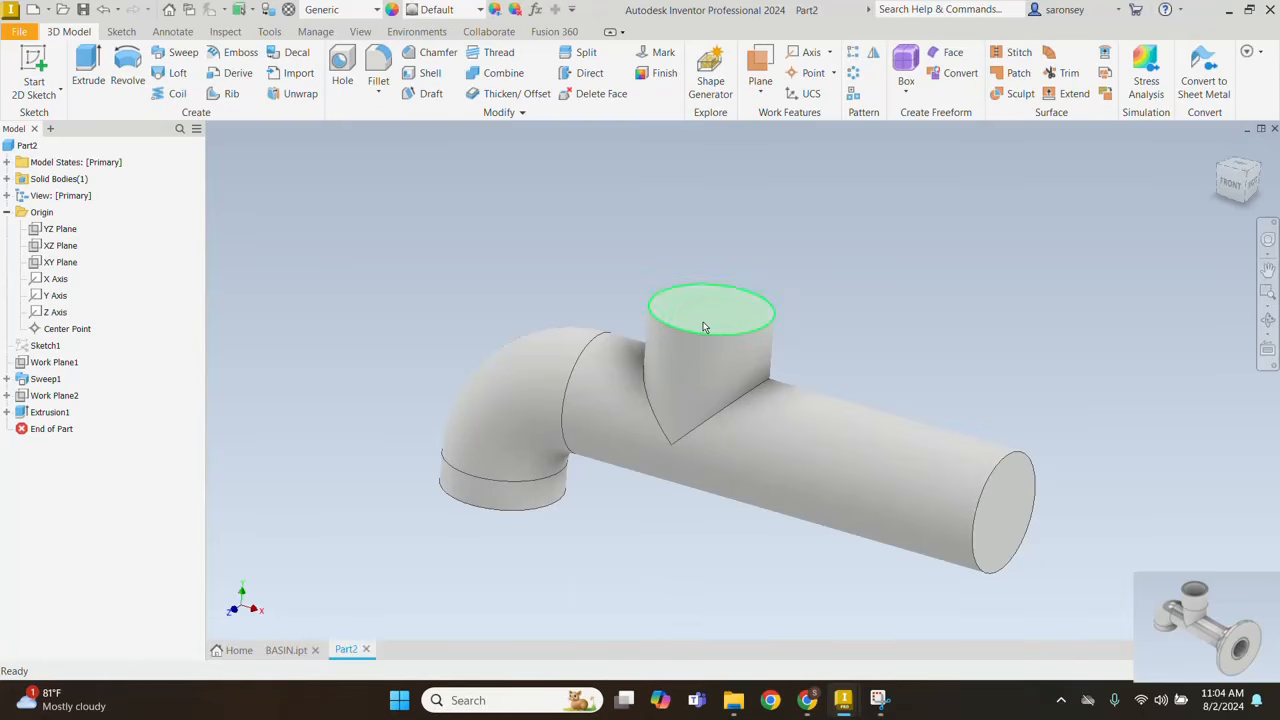
Step: Start a sketch on the upright branch's top face and draw a 25 mm diameter circle at the branch's centre
mouse_move(715, 330)
left_click(718, 318)
key("s")
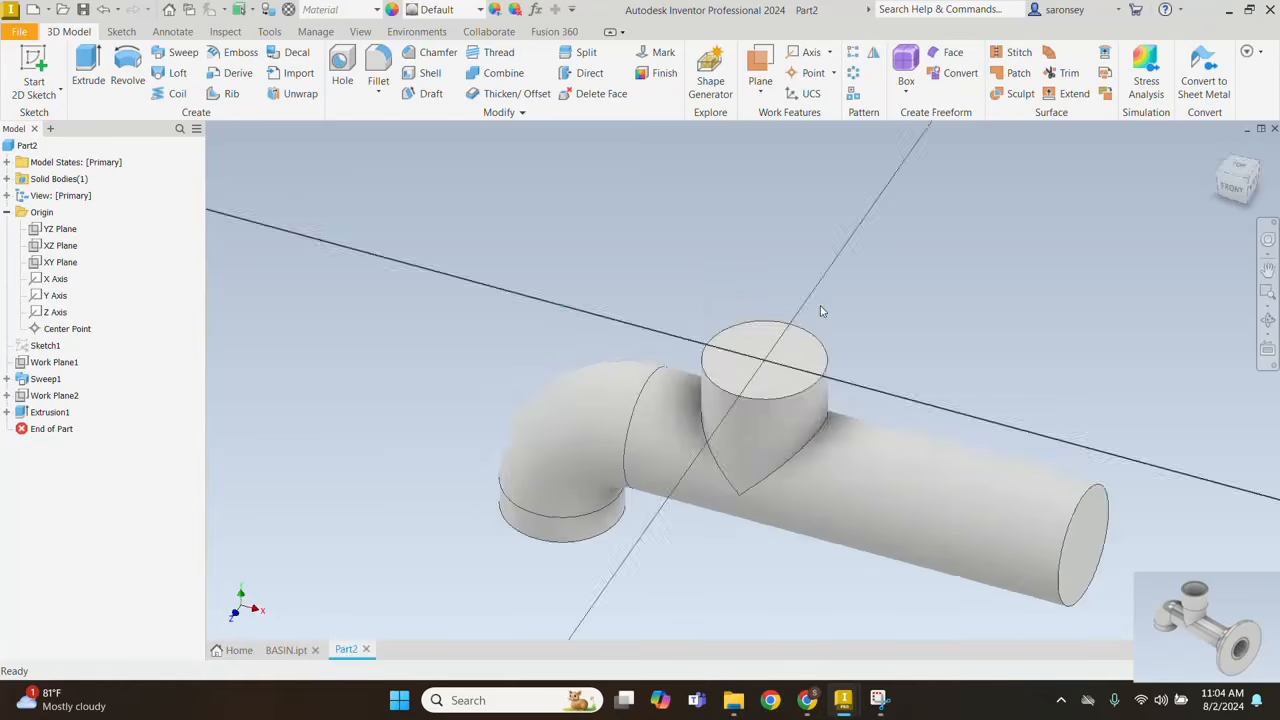
left_click_drag(818, 304, 784, 307)
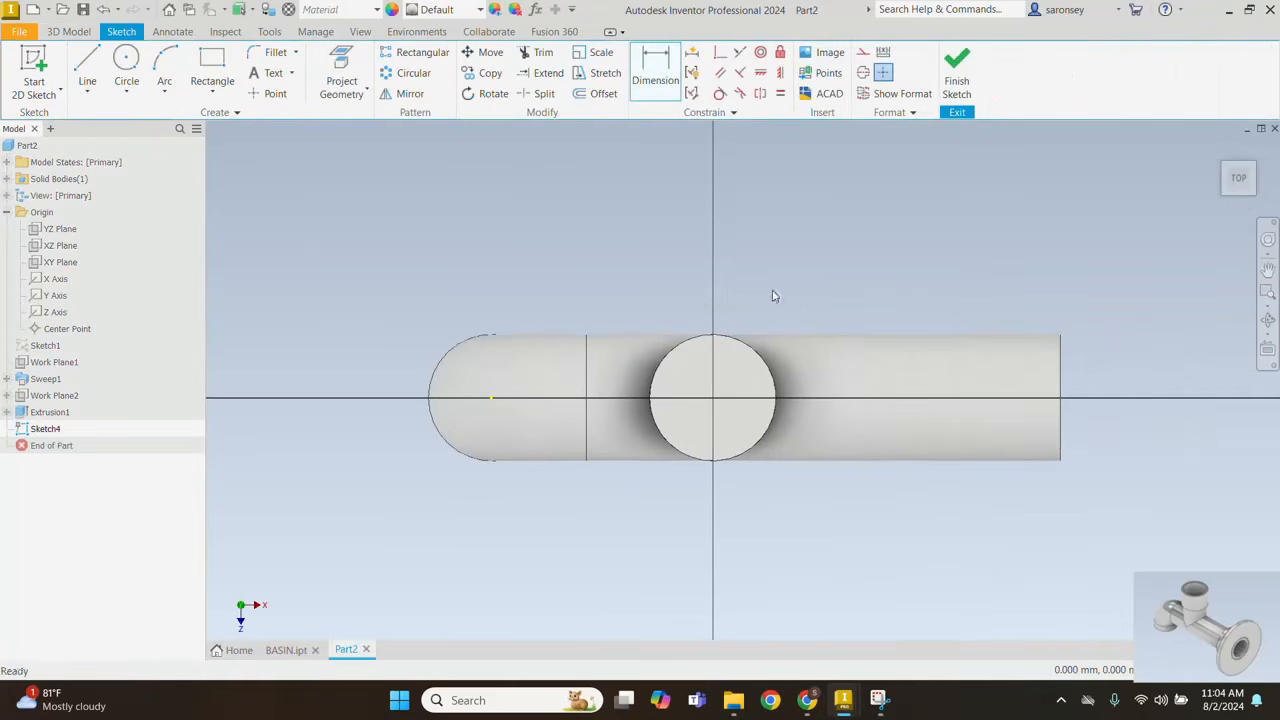
left_click(126, 70)
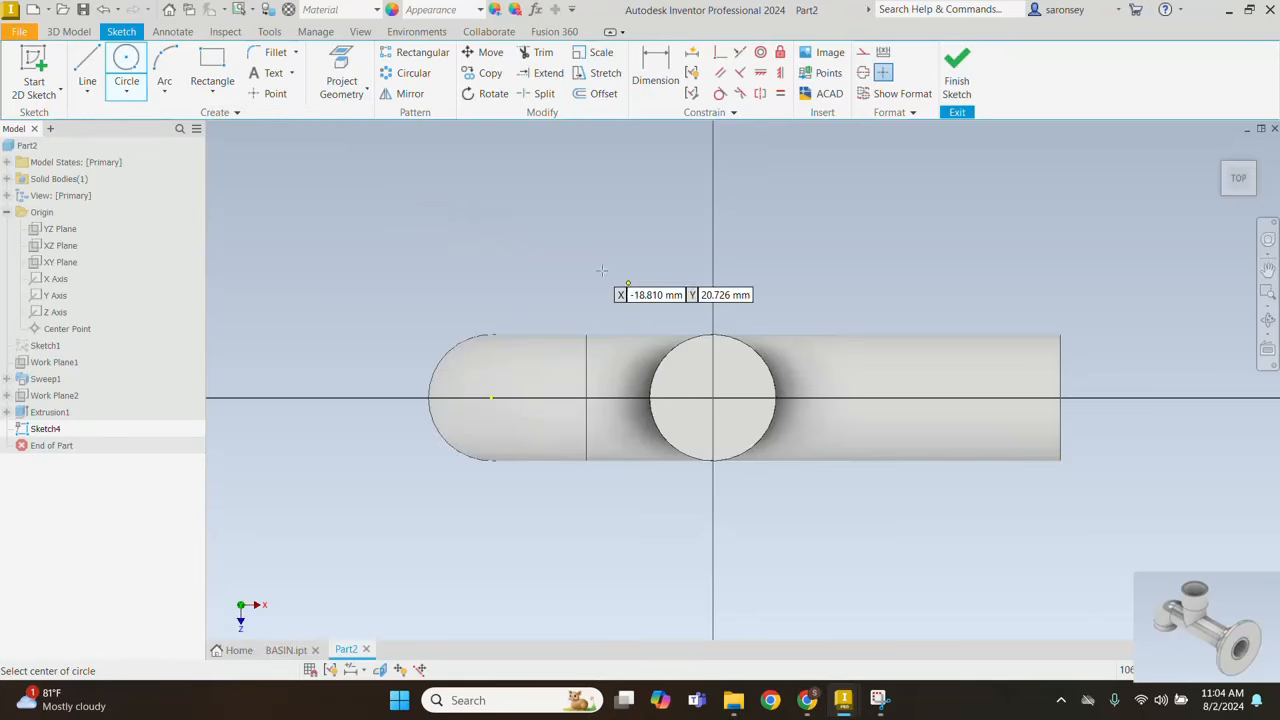
left_click(713, 398)
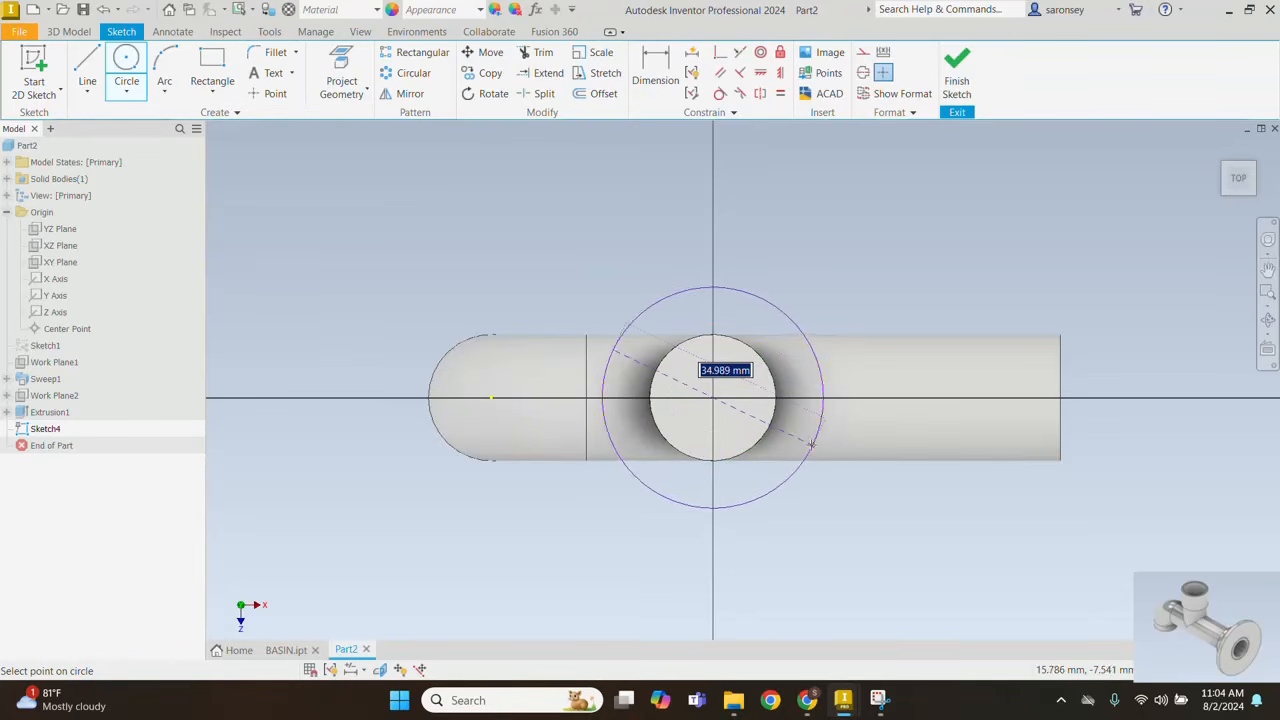
type("2")
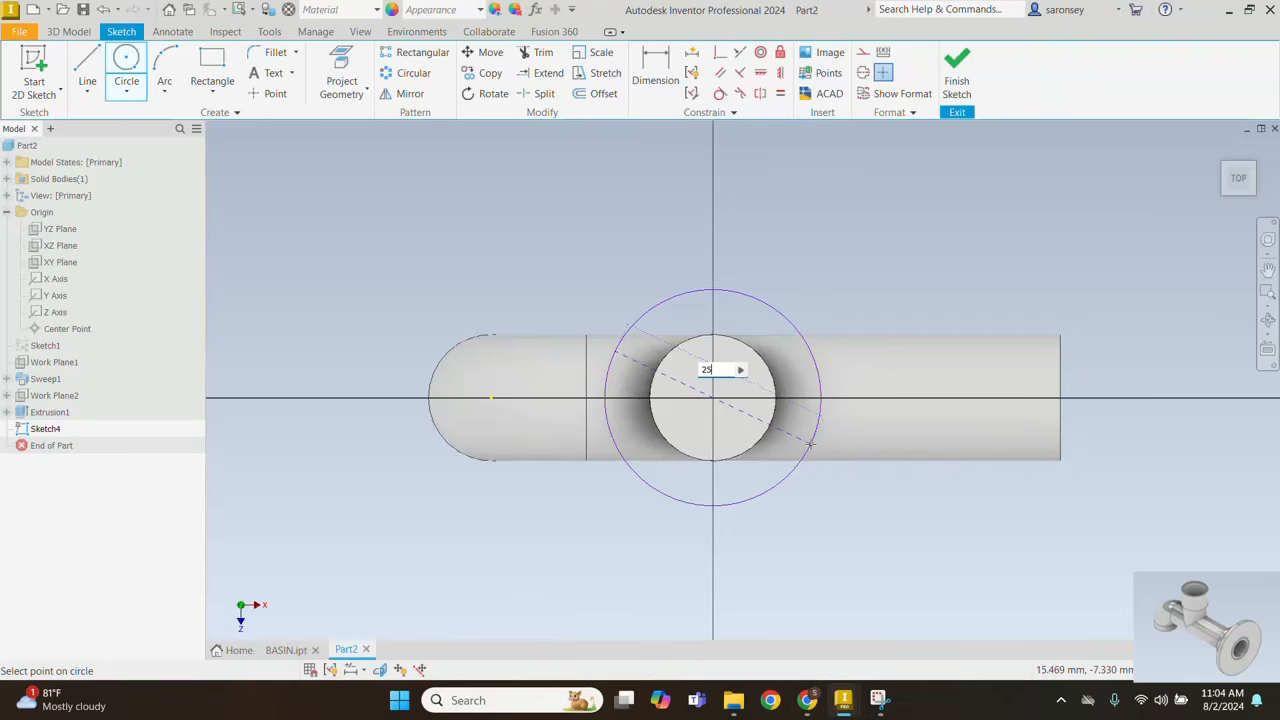
type("5")
key("Return")
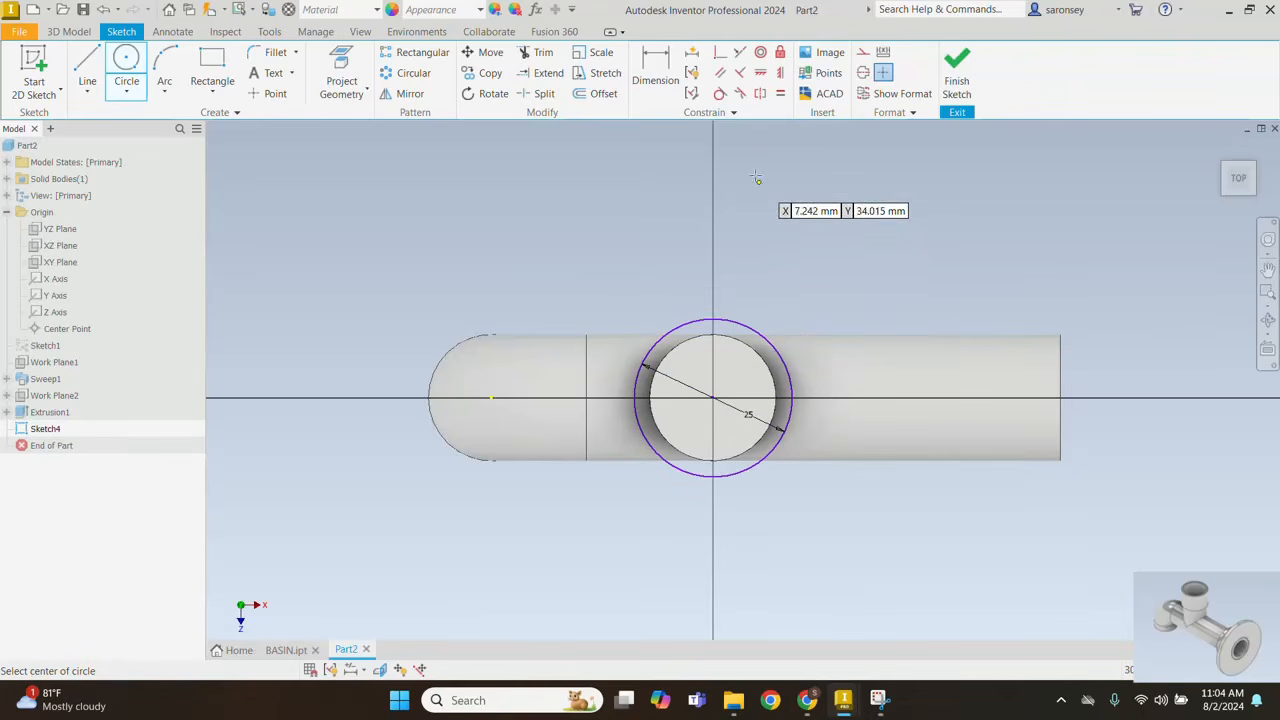
Step: Constrain the 25 mm circle's centre horizontally to the projected origin point and dimension it 35 mm from that point
left_click(760, 73)
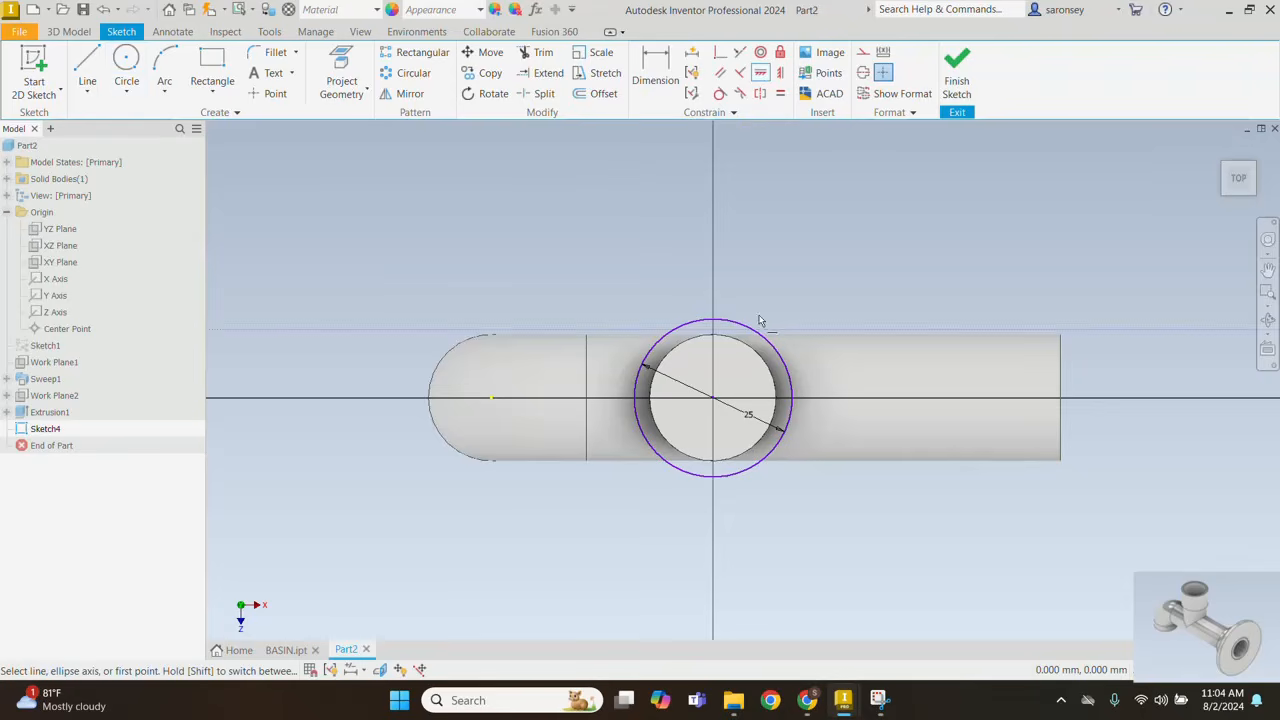
left_click(714, 400)
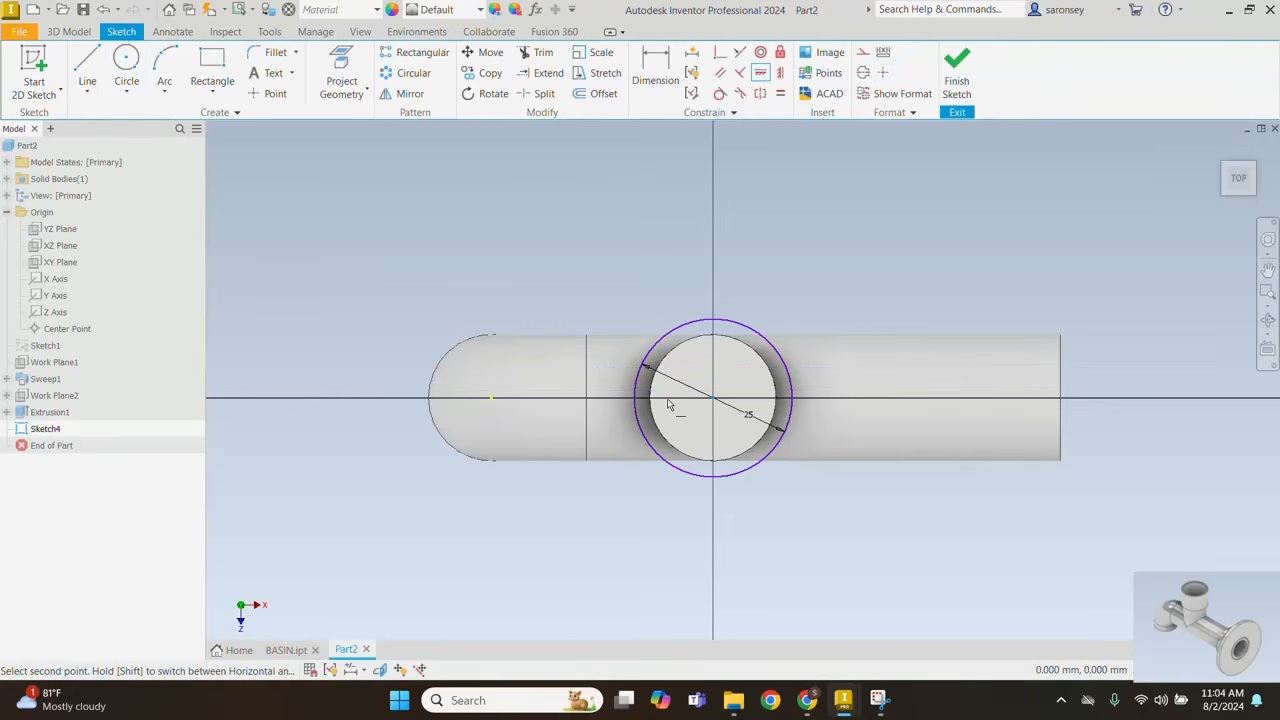
left_click(490, 399)
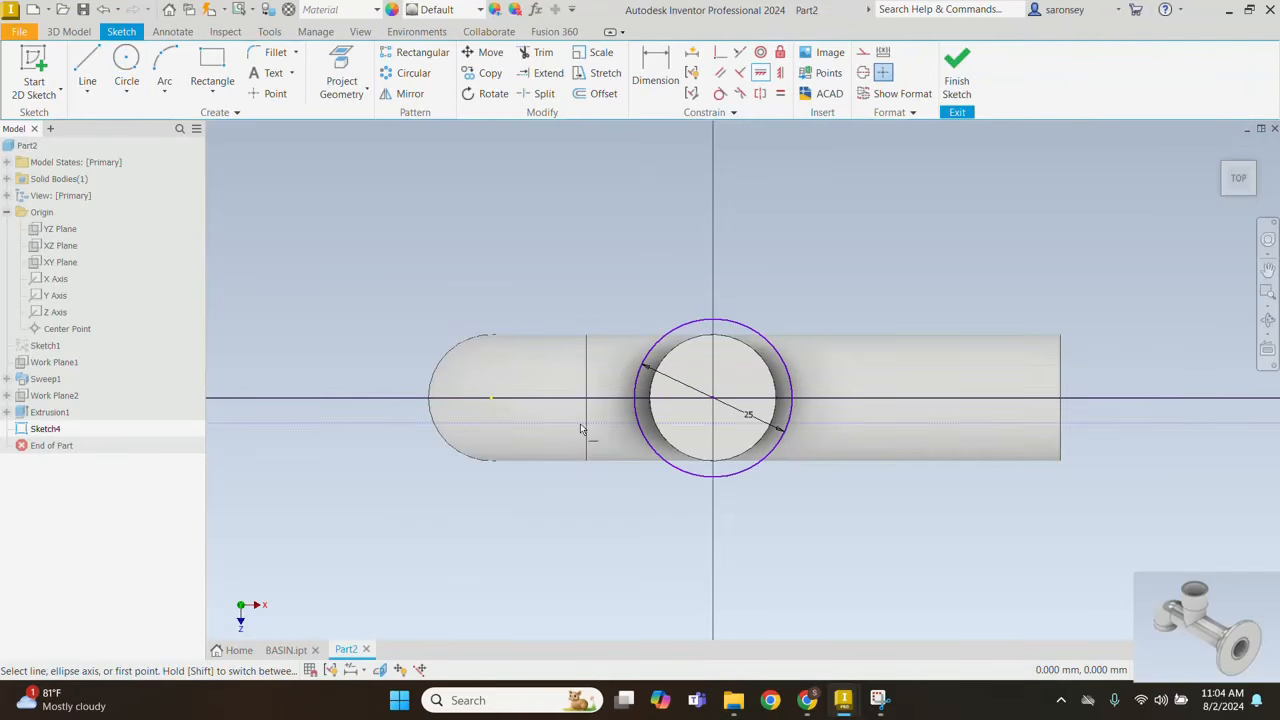
left_click(655, 70)
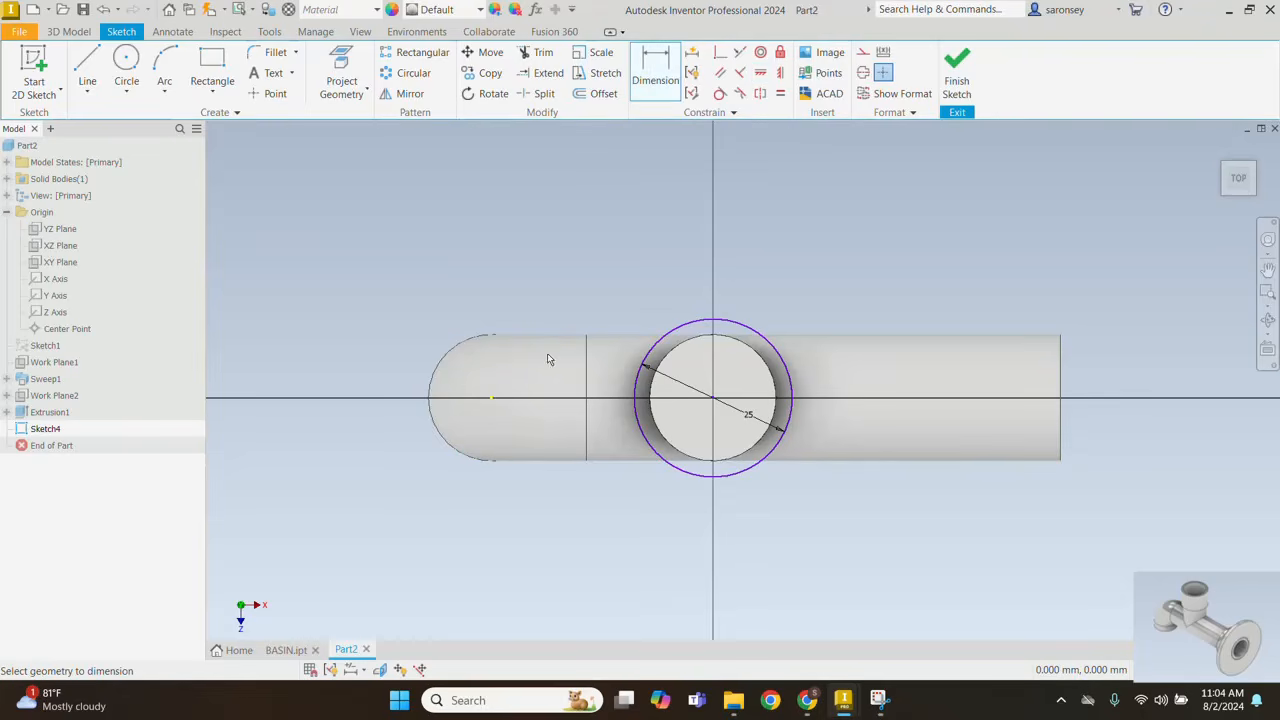
left_click(714, 405)
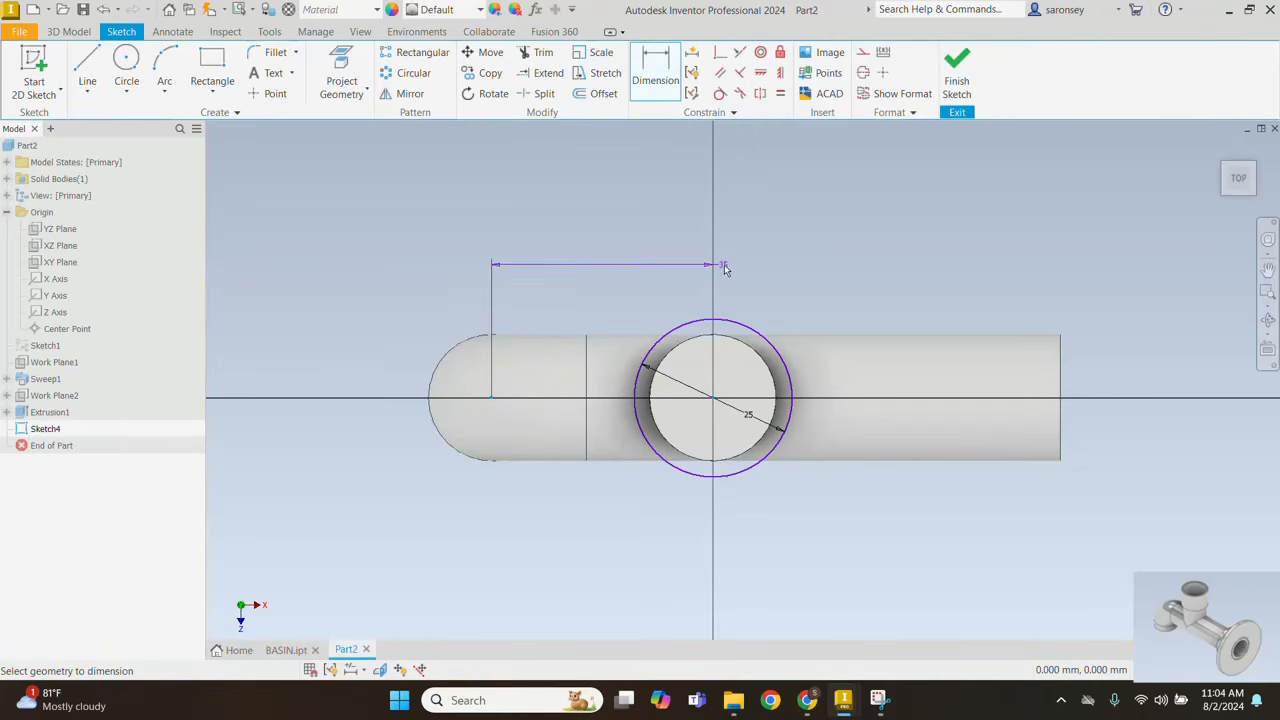
left_click(735, 280)
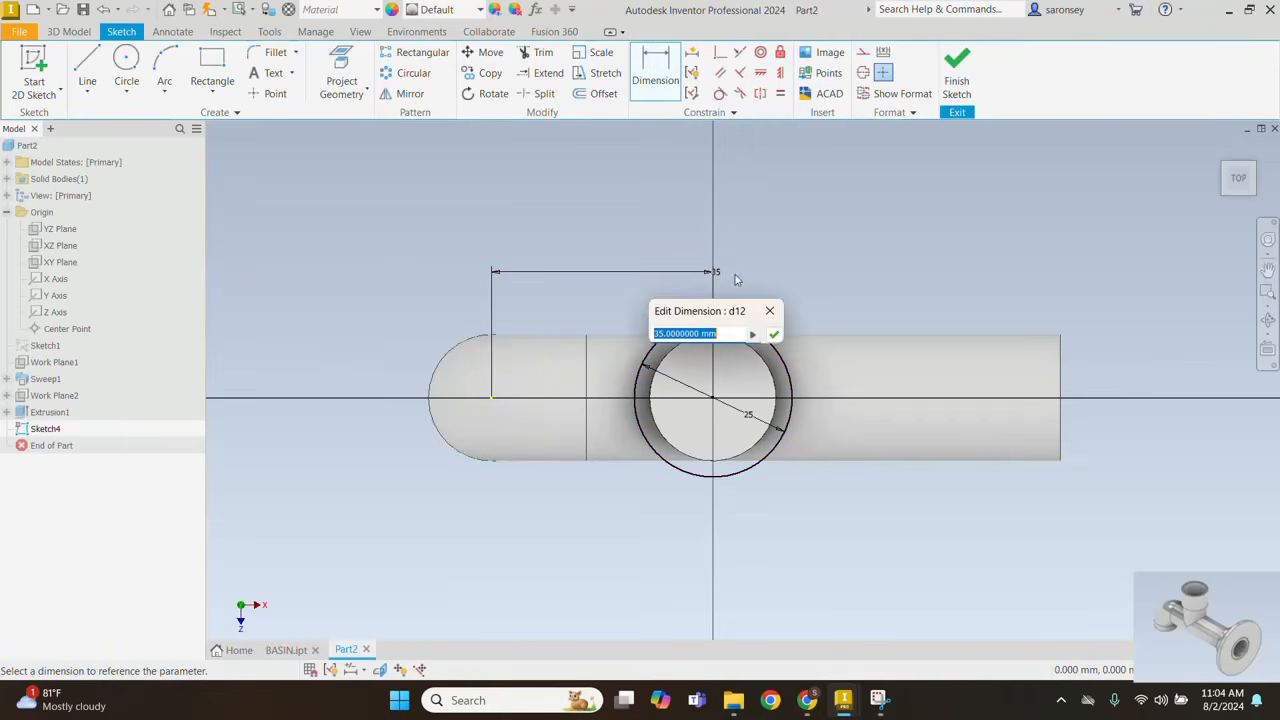
left_click(776, 335)
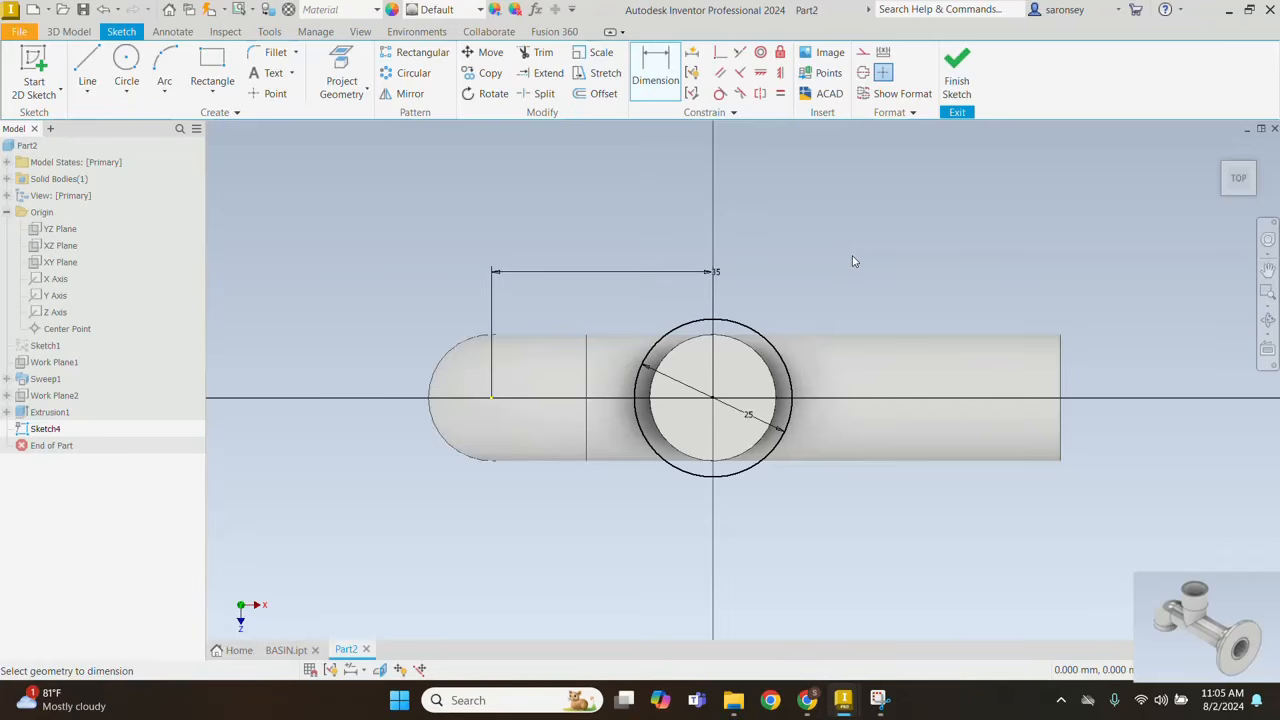
Step: Extrude the 25 mm circle 15 mm upward from the upright branch's top face, joined to the body, as the collar
key("e")
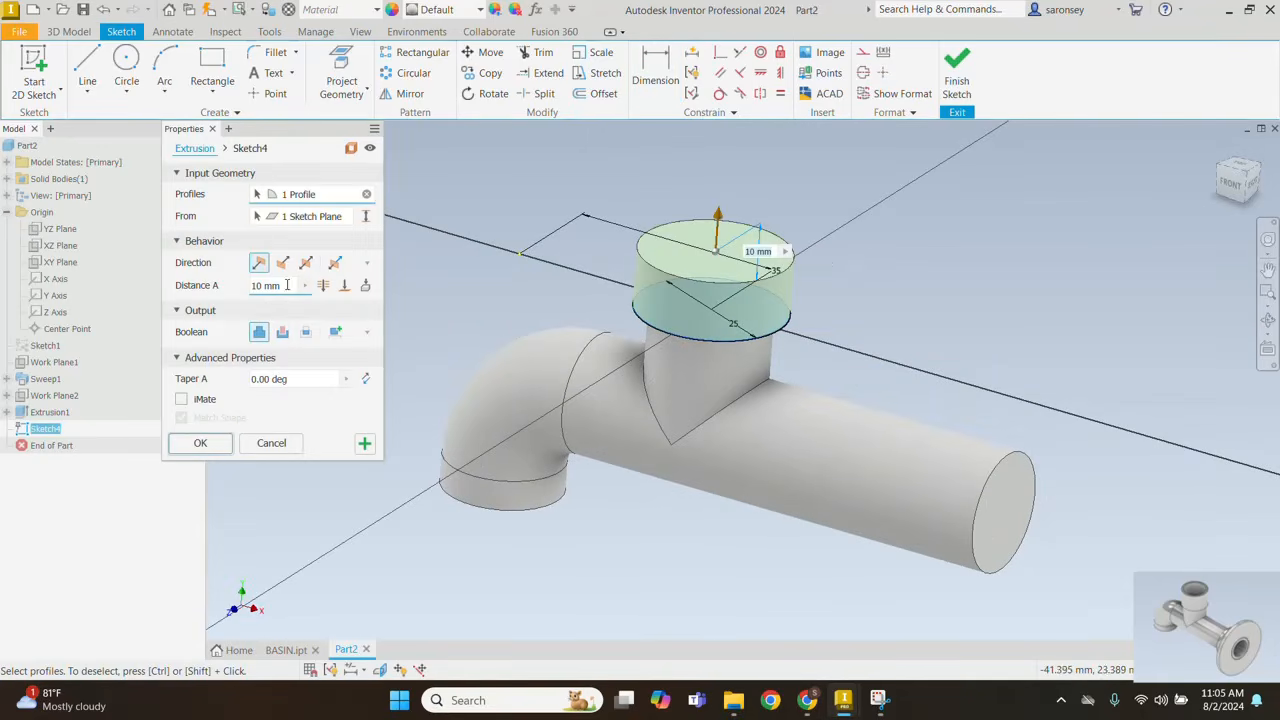
left_click_drag(287, 285, 252, 288)
type("15")
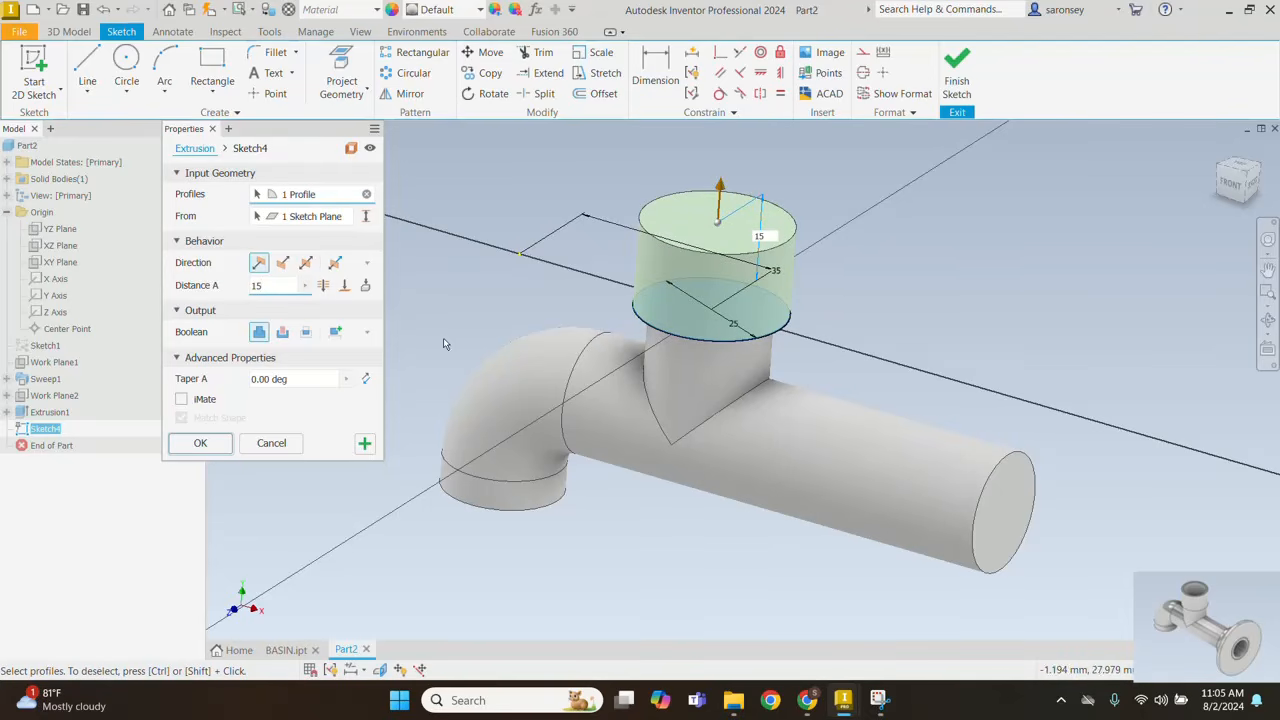
left_click(208, 445)
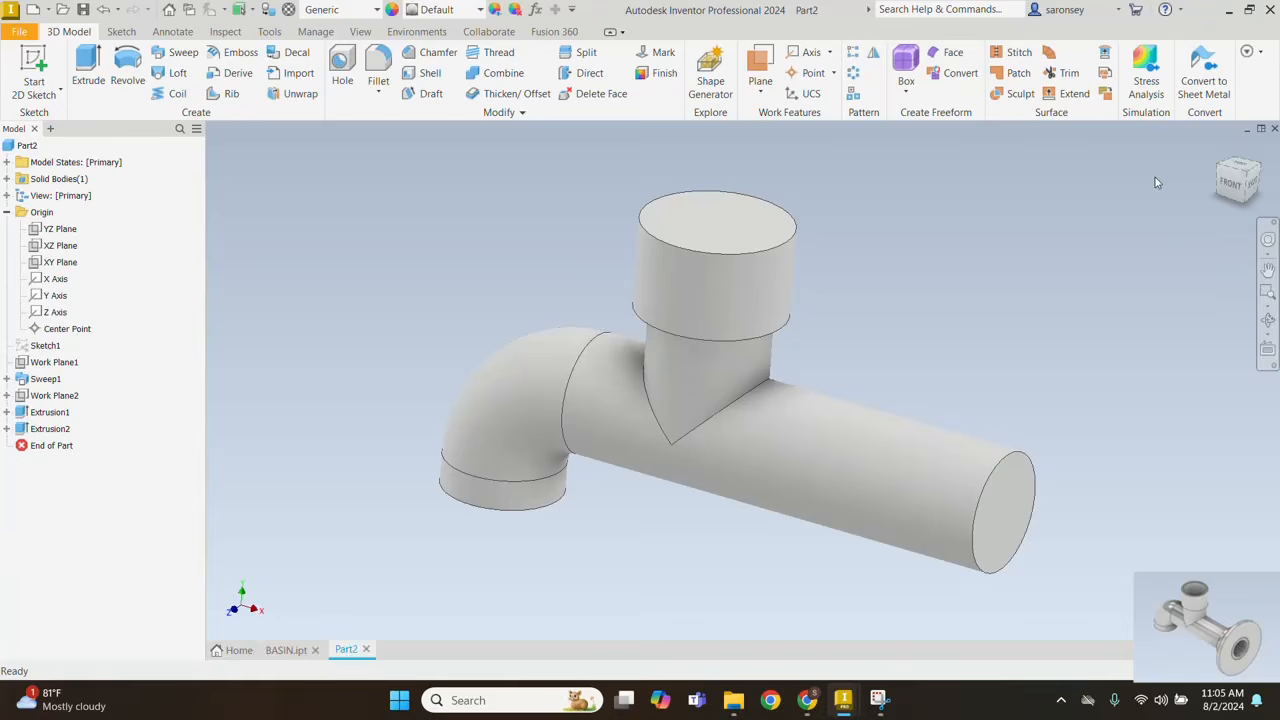
left_click(1220, 150)
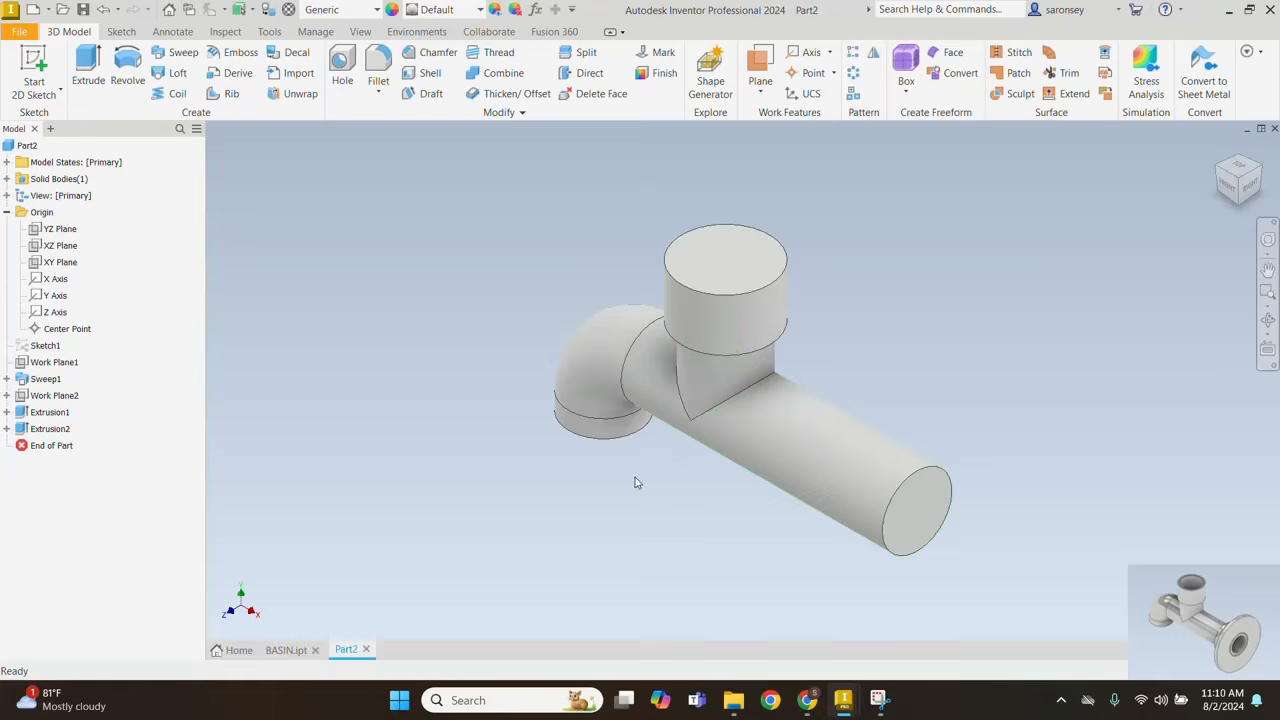
Step: Shell the pipe body to a 2 mm wall, removing the collar's top face, the straight pipe's end face and the elbow's bottom face
middle_click_drag(634, 480, 593, 551, "shift")
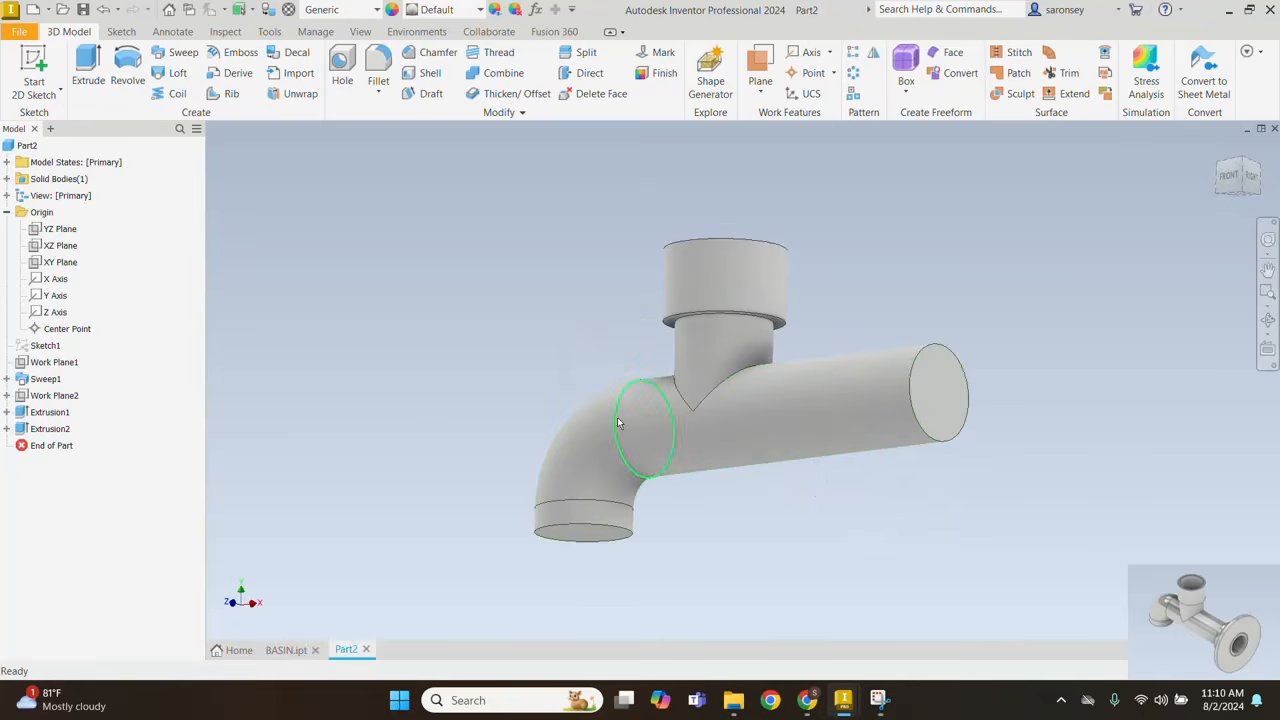
middle_click_drag(884, 287, 937, 302, "shift")
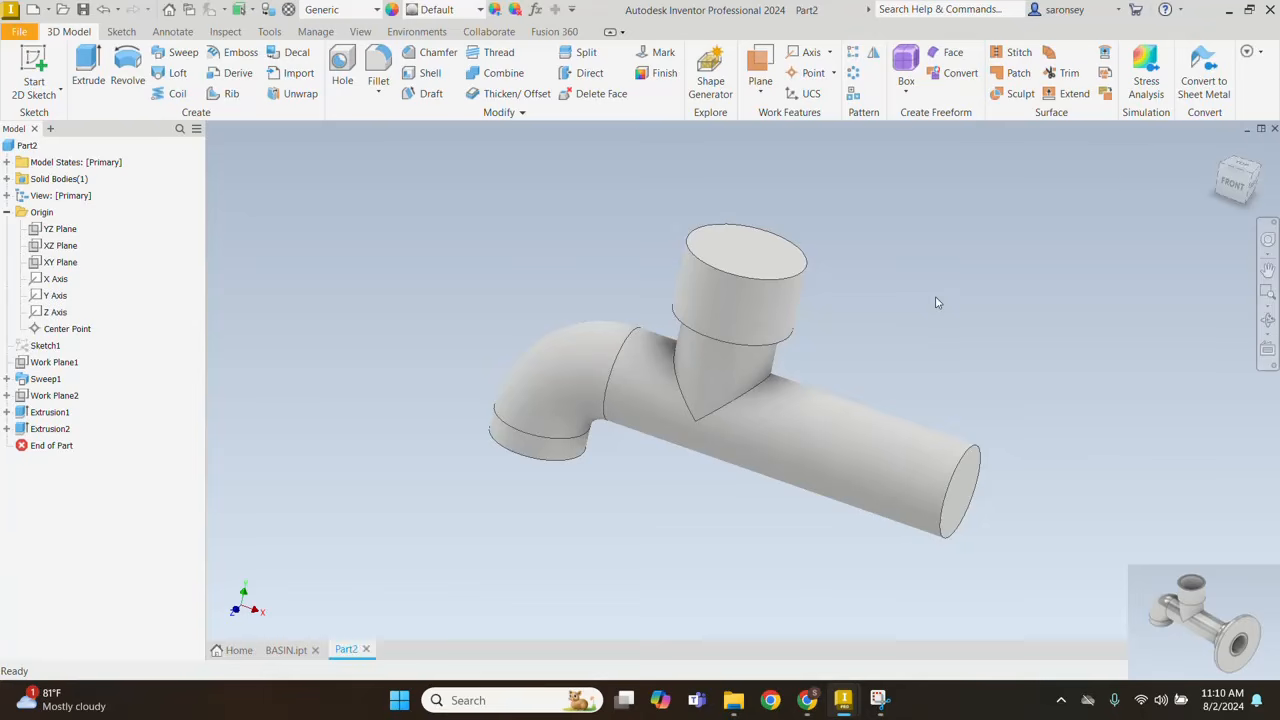
middle_click_drag(1031, 176, 924, 241, "shift")
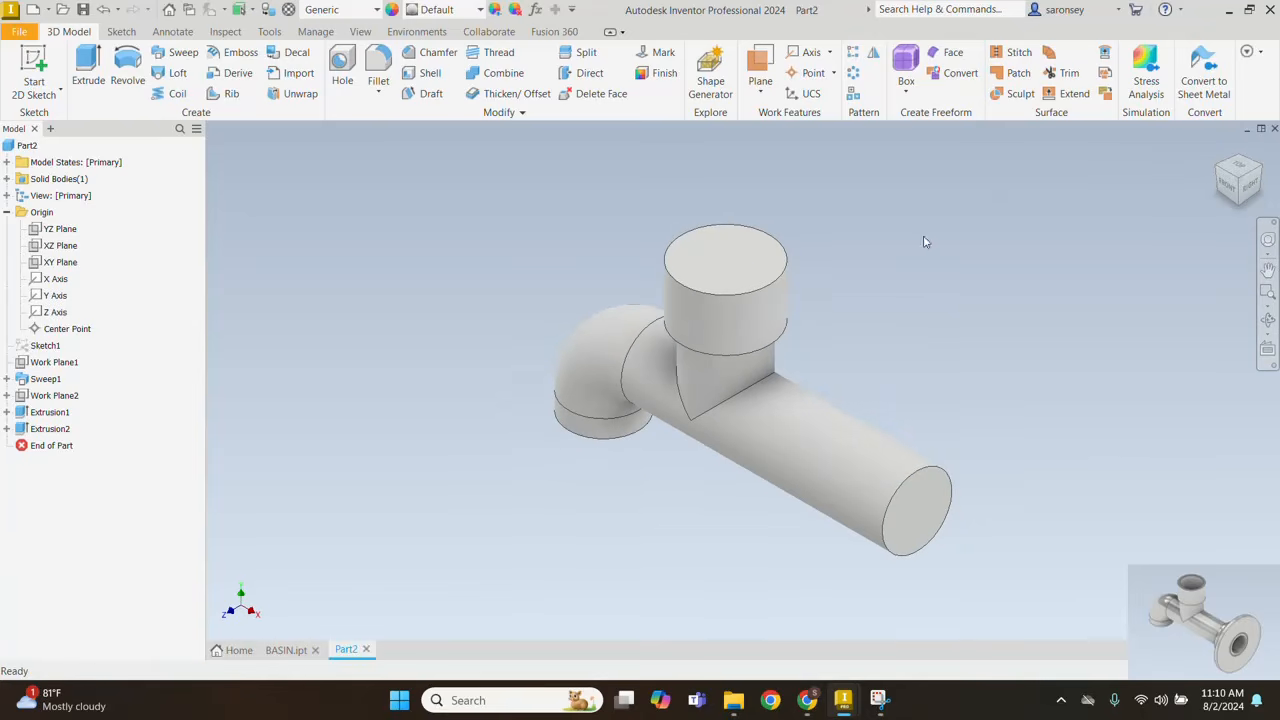
left_click(424, 77)
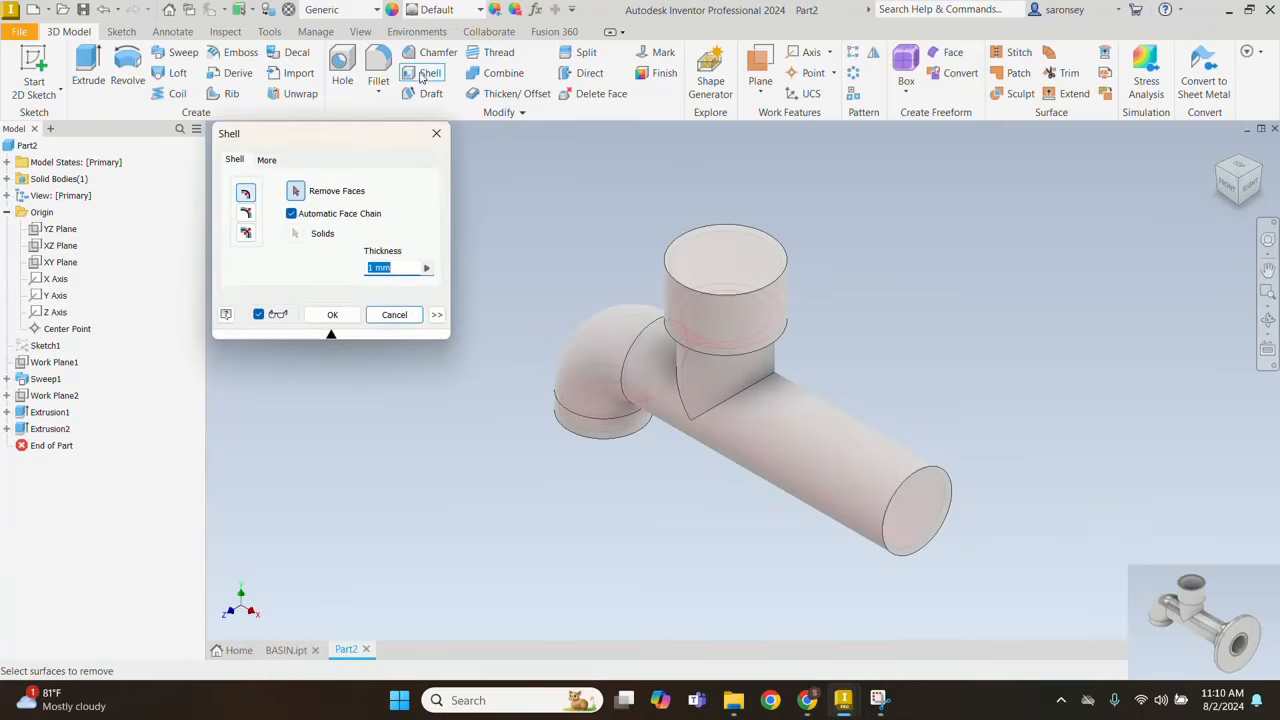
left_click(725, 258)
left_click(930, 517)
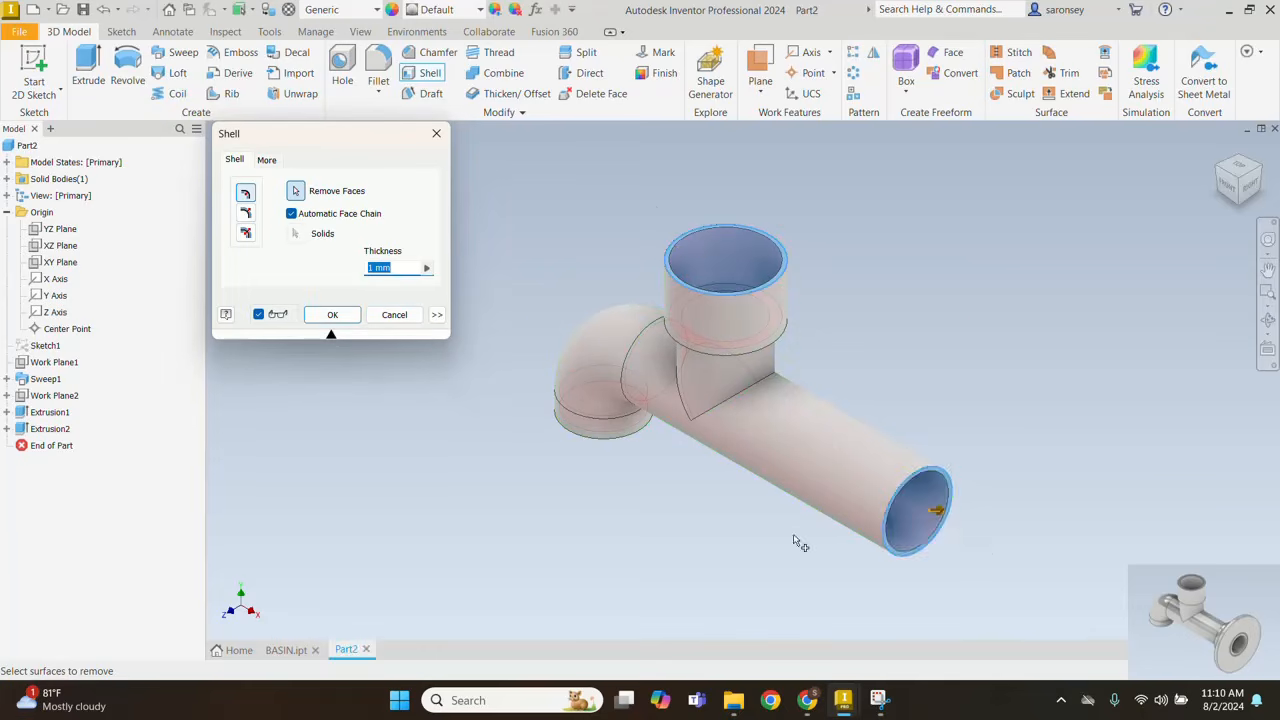
middle_click_drag(800, 543, 808, 477, "shift")
left_click(590, 493)
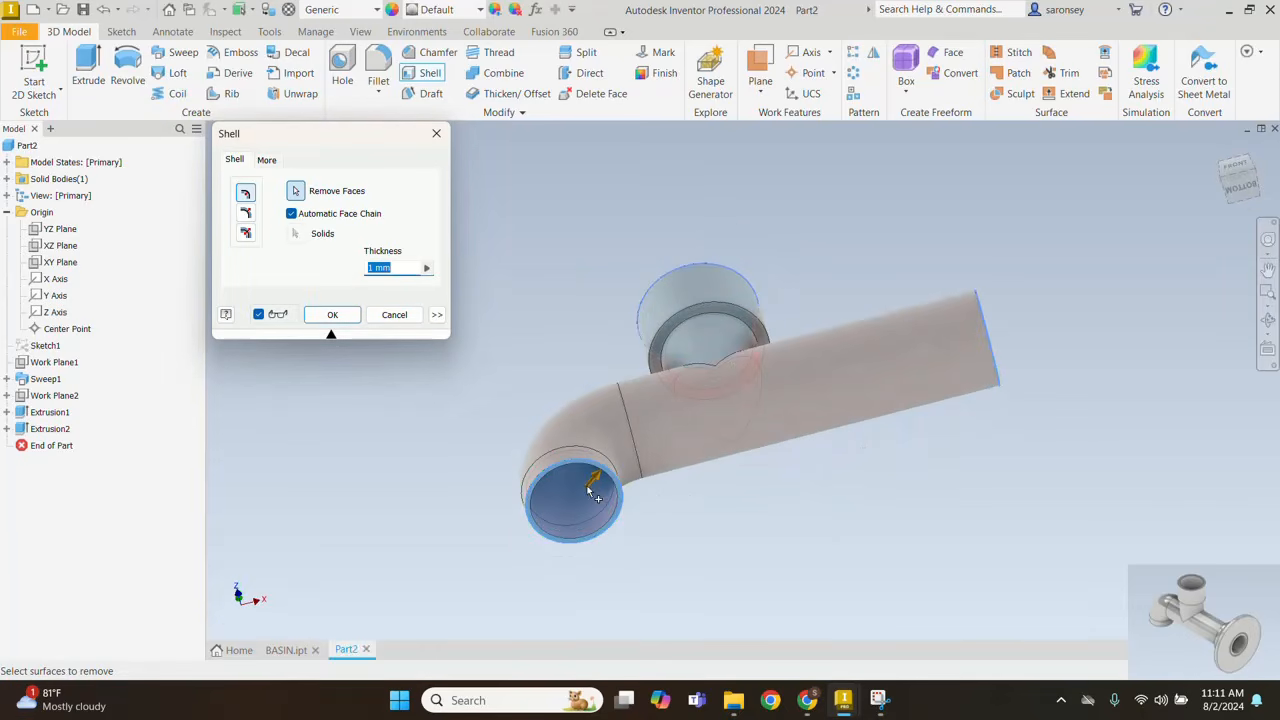
type("2")
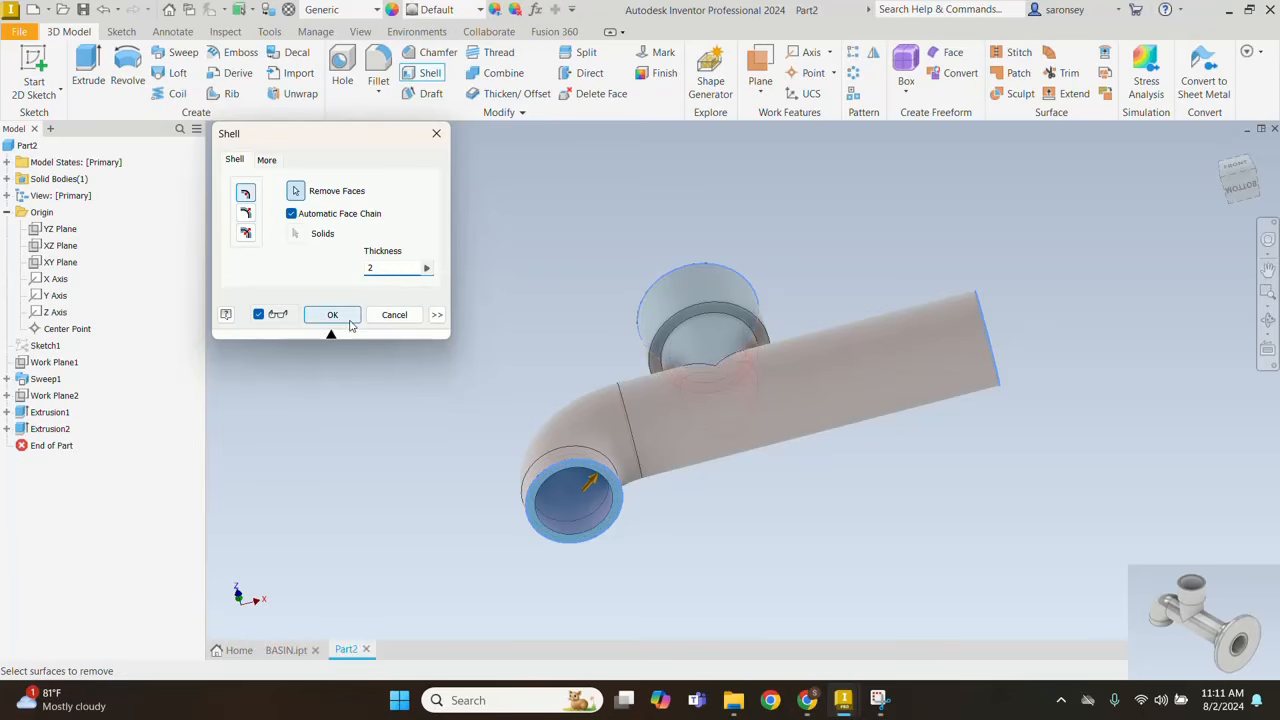
left_click(332, 315)
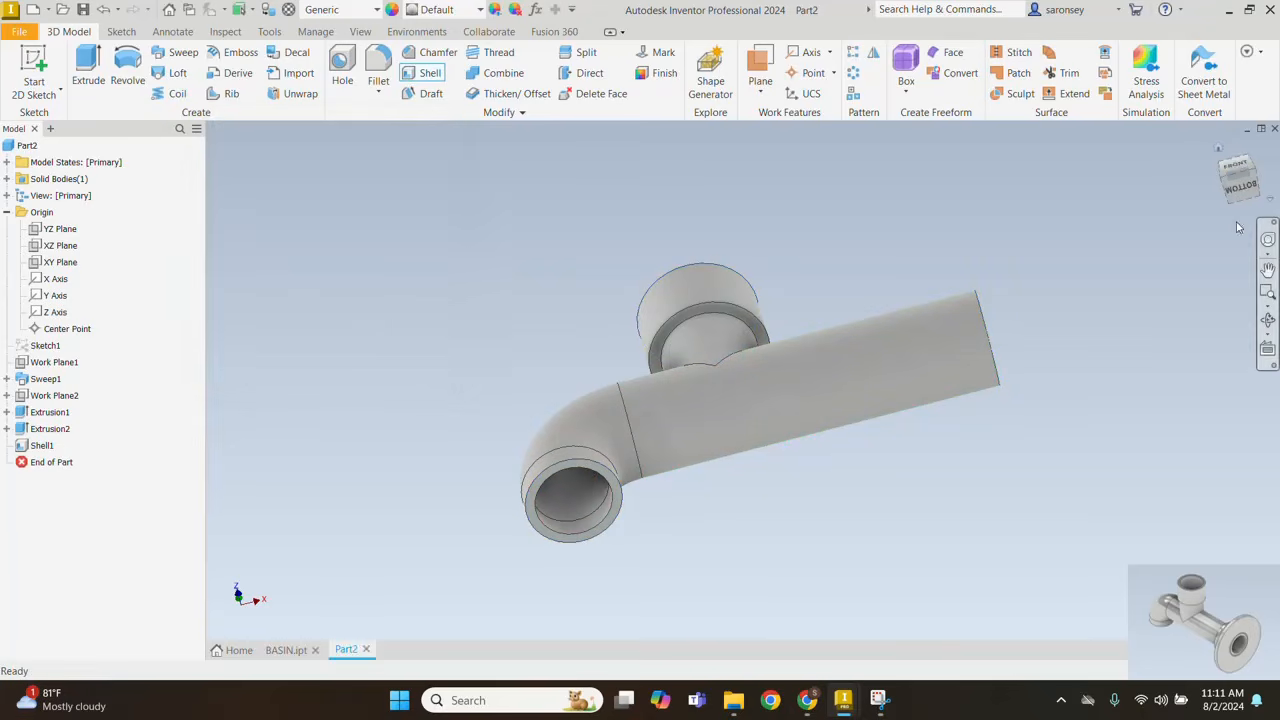
left_click(1221, 150)
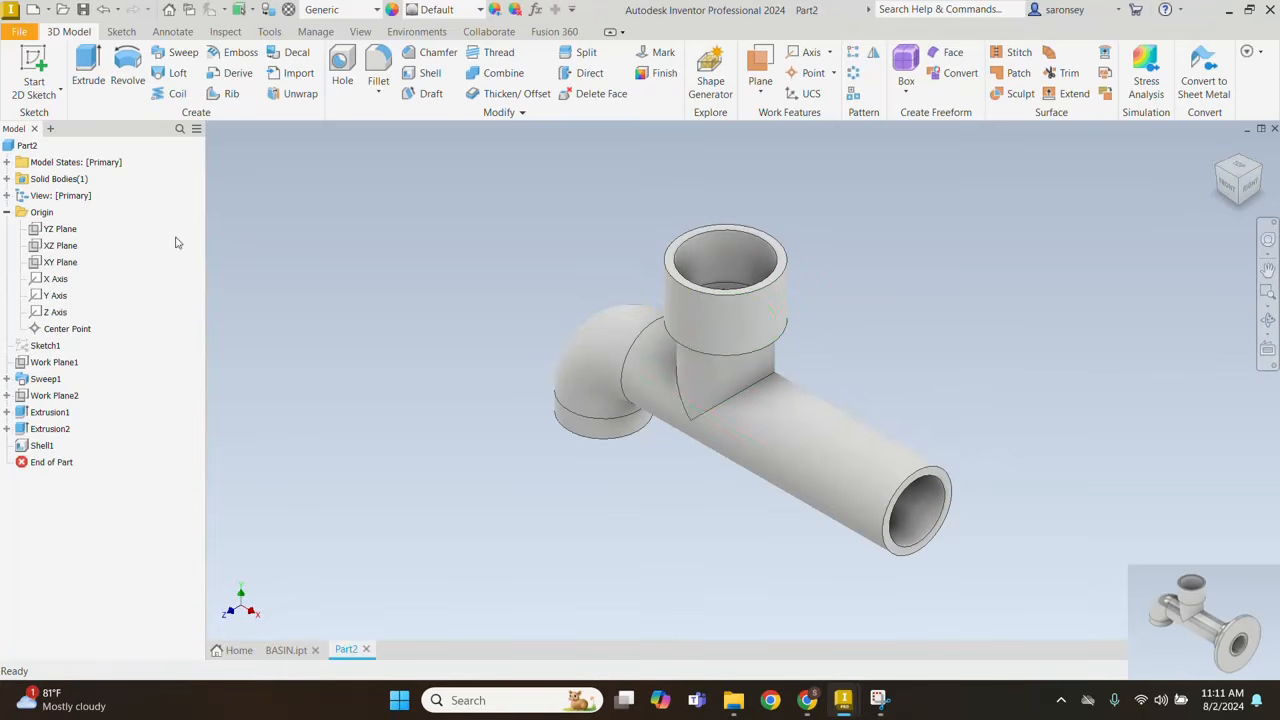
Step: Start a sketch on the origin XY plane and slice the graphics to expose the pipe's cross-section
left_click(62, 263)
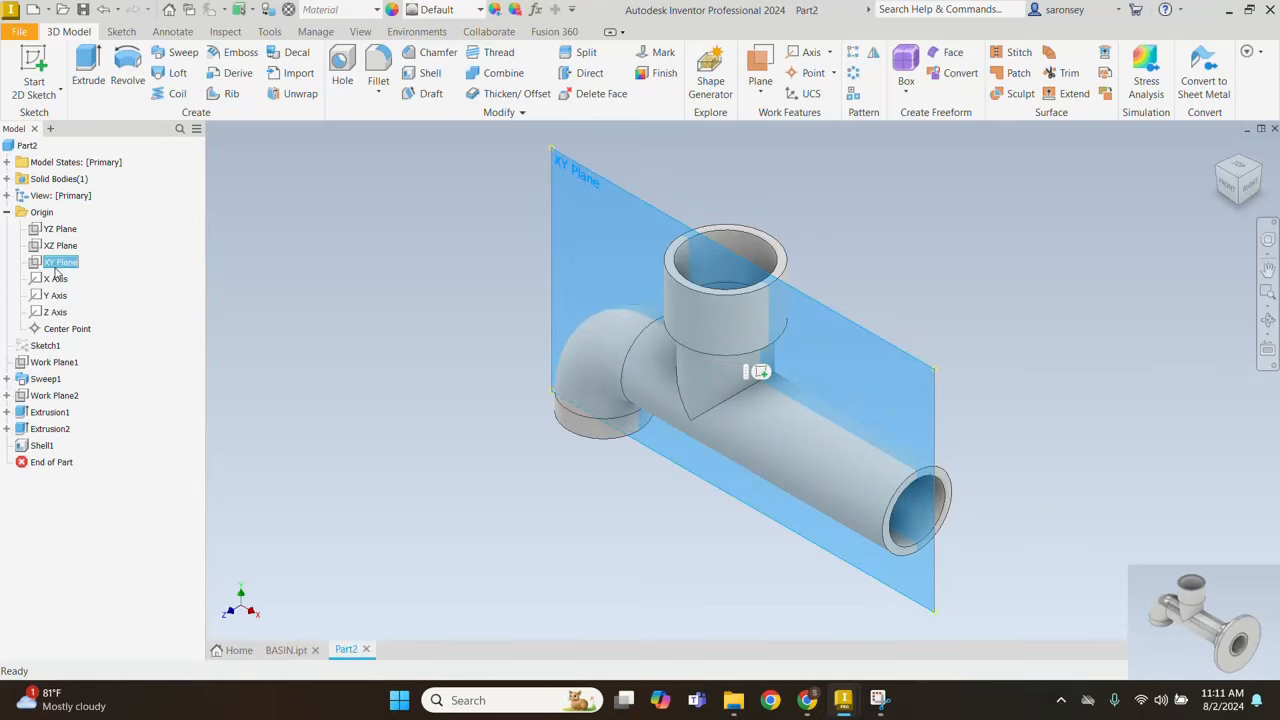
right_click(60, 265)
left_click(95, 307)
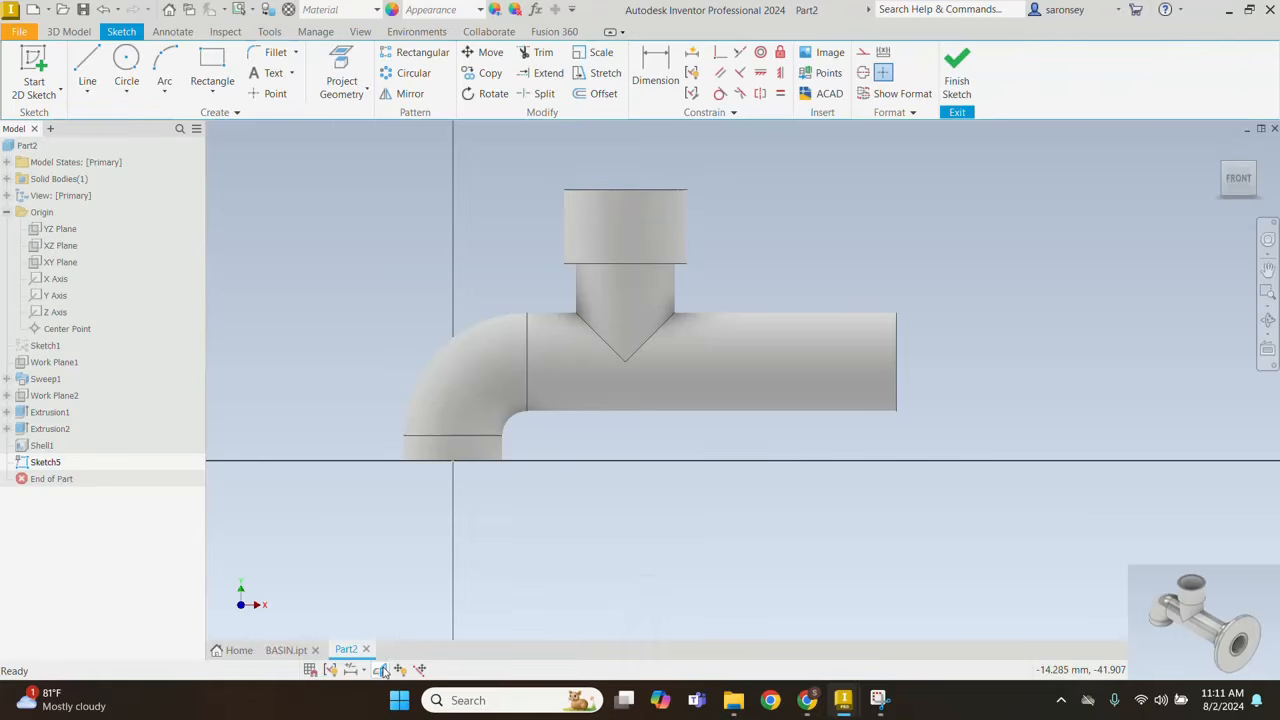
left_click(381, 670)
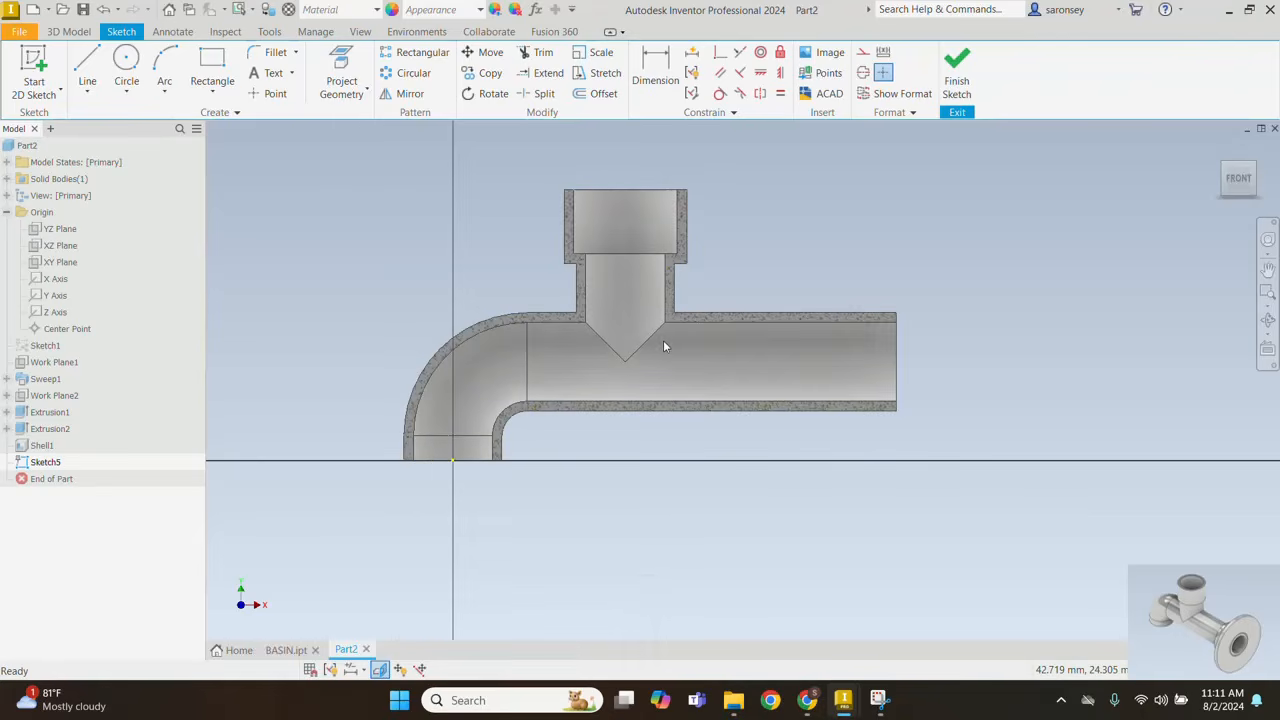
middle_click_drag(663, 340, 680, 383)
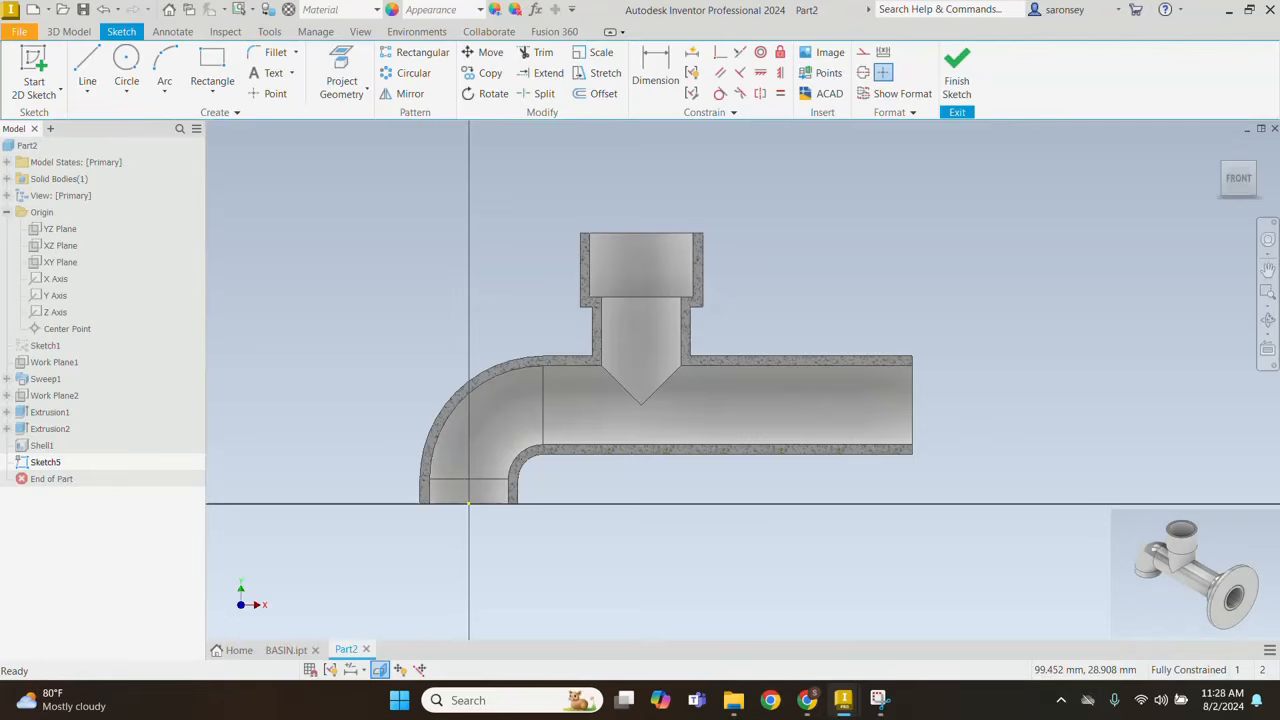
Step: Draw an open profile above the straight pipe's end: lines about 4 mm horizontal, 17 mm vertical, 14 mm horizontal and 3.5 mm vertical
left_click(93, 75)
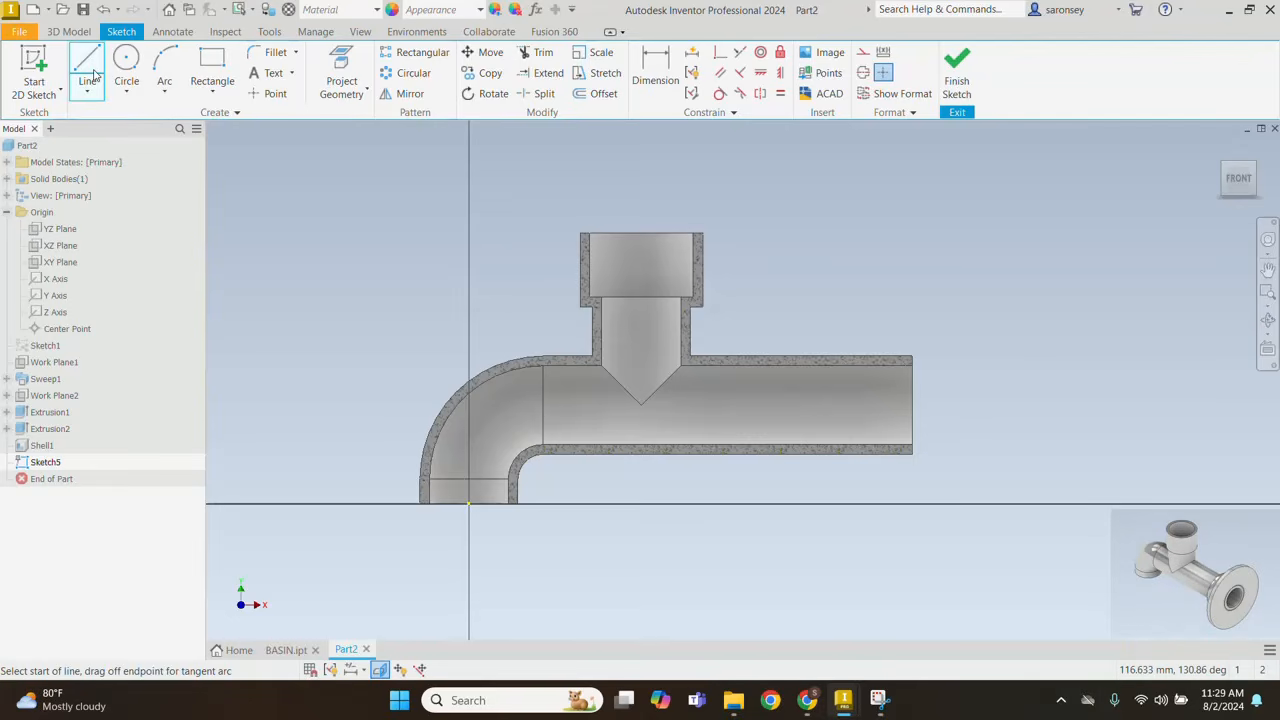
left_click(883, 262)
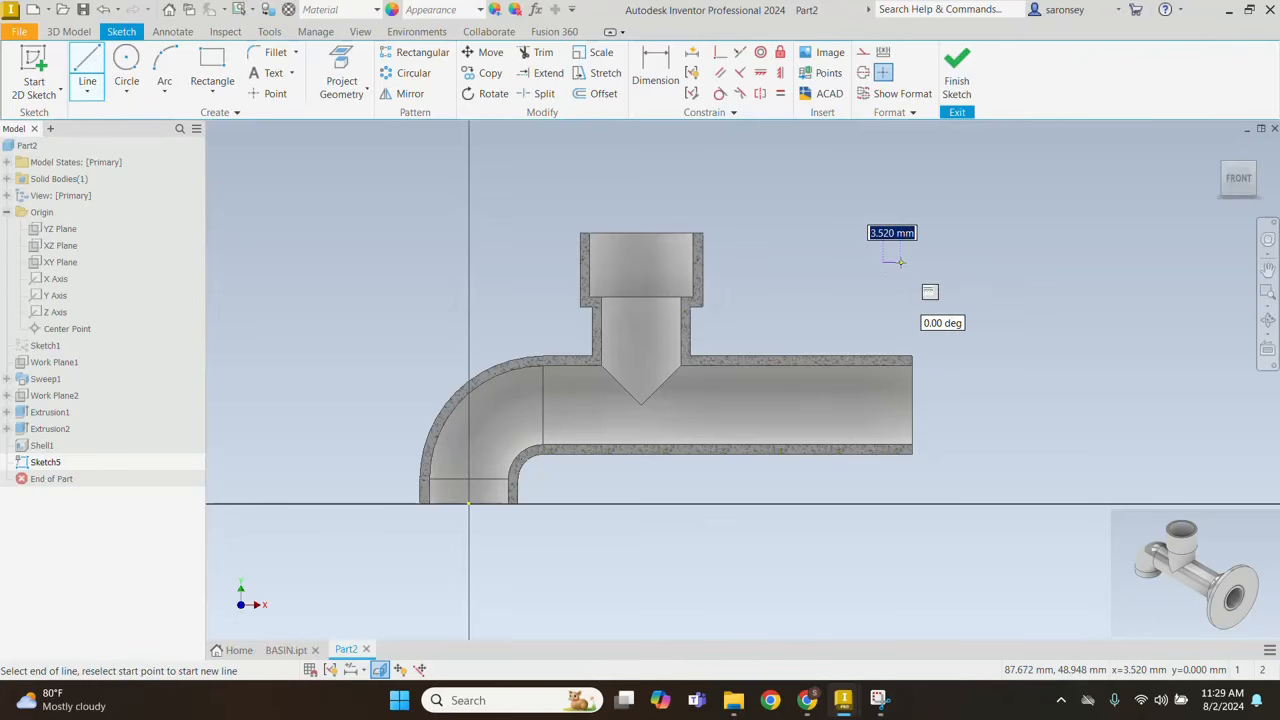
left_click(900, 263)
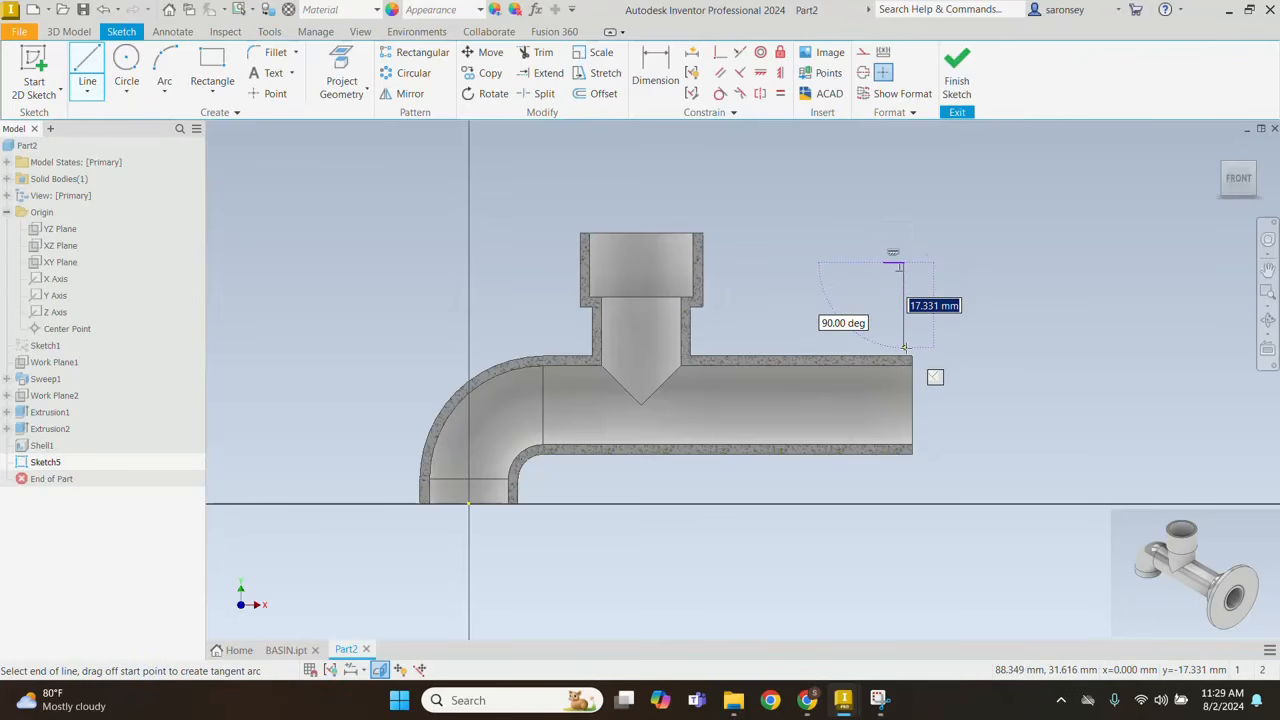
left_click(904, 347)
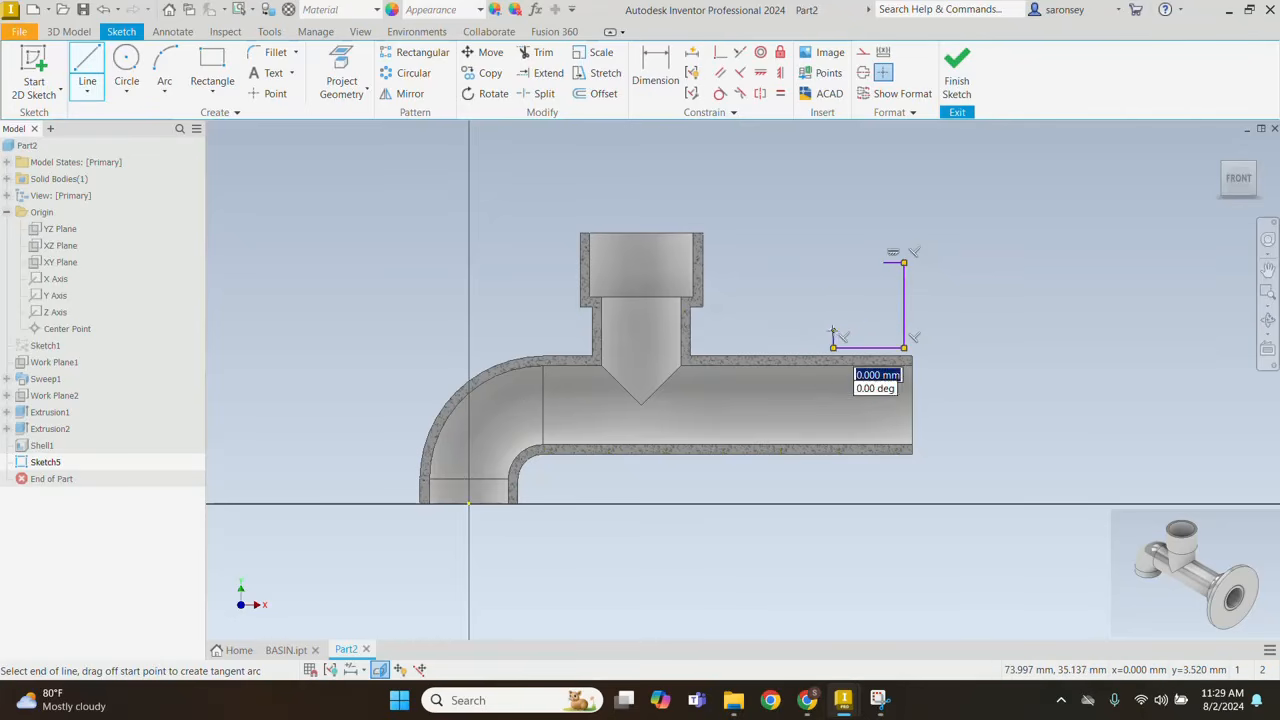
left_click(833, 347)
right_click(950, 292)
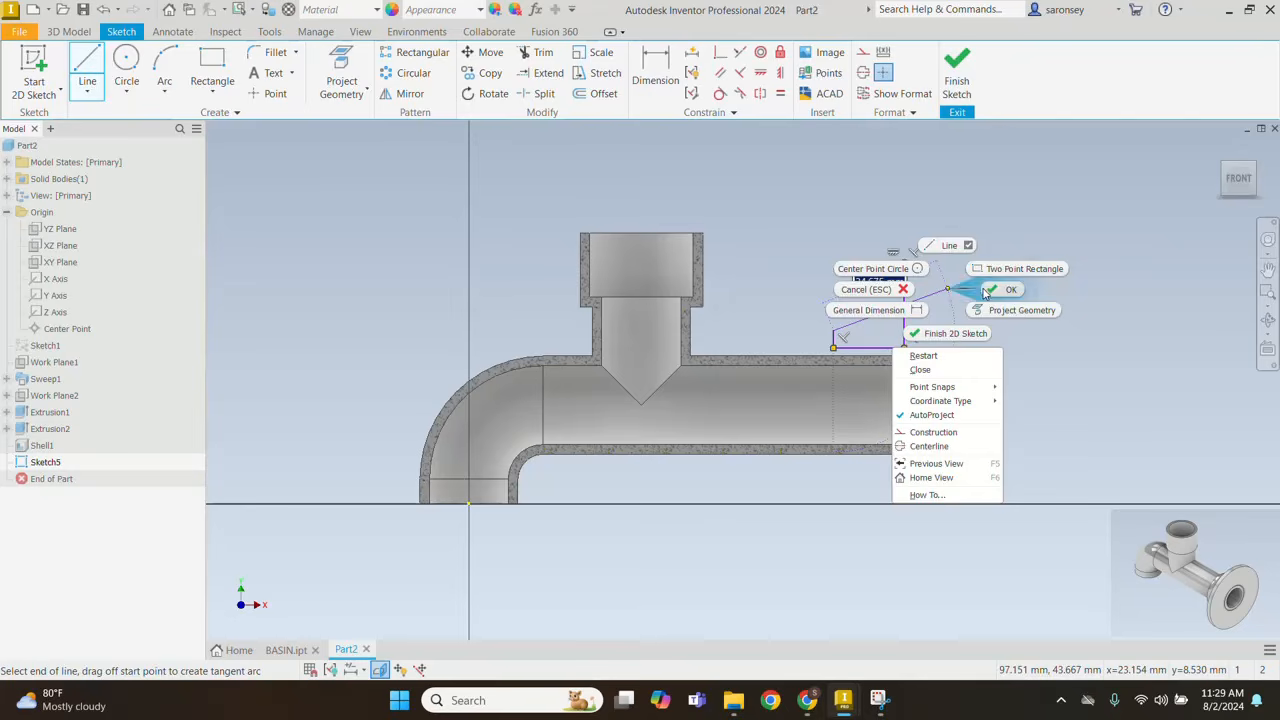
left_click(985, 290)
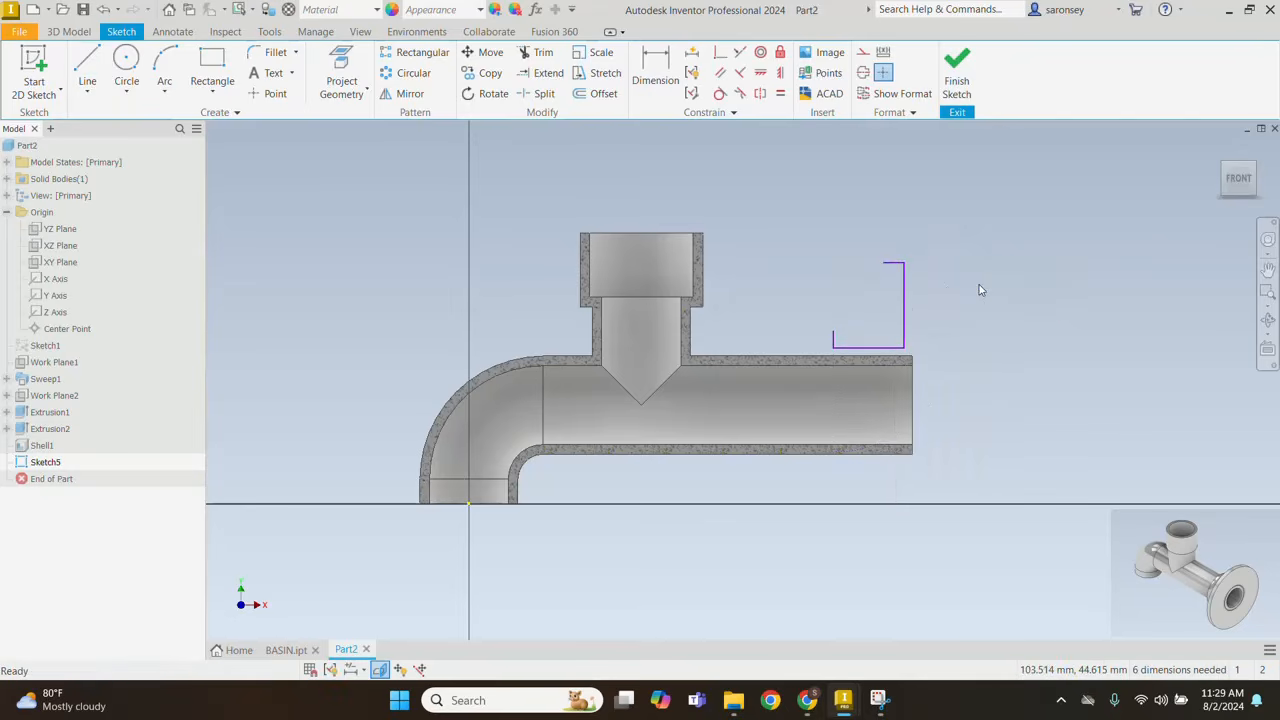
Step: Draw a horizontal line about 19 mm long inward from the midpoint of the straight pipe's open end and make it construction
left_click(85, 68)
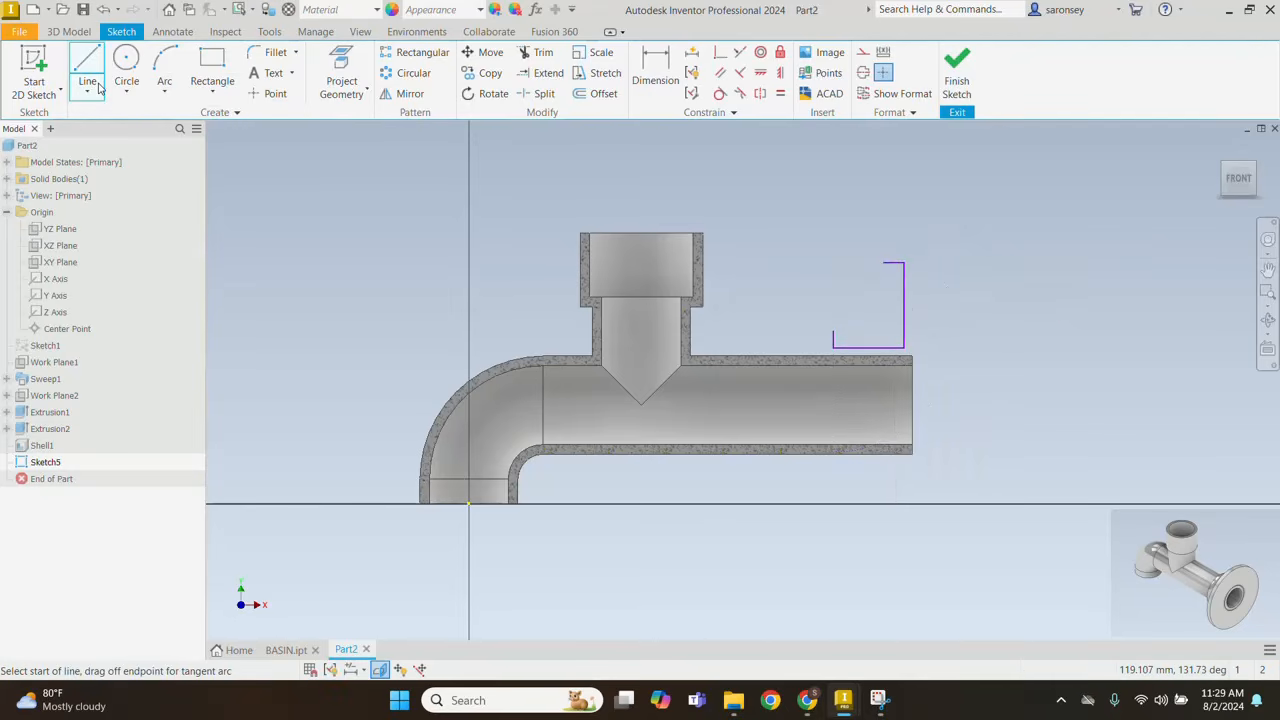
left_click(912, 405)
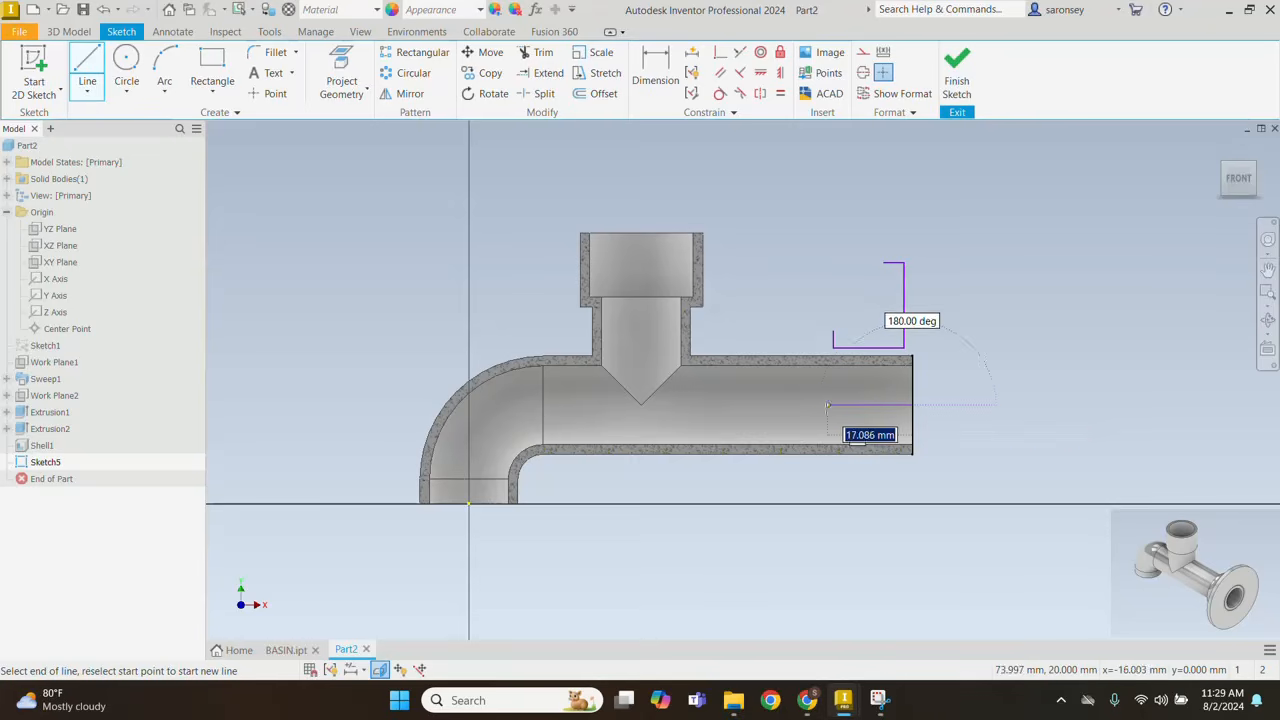
right_click(1017, 368)
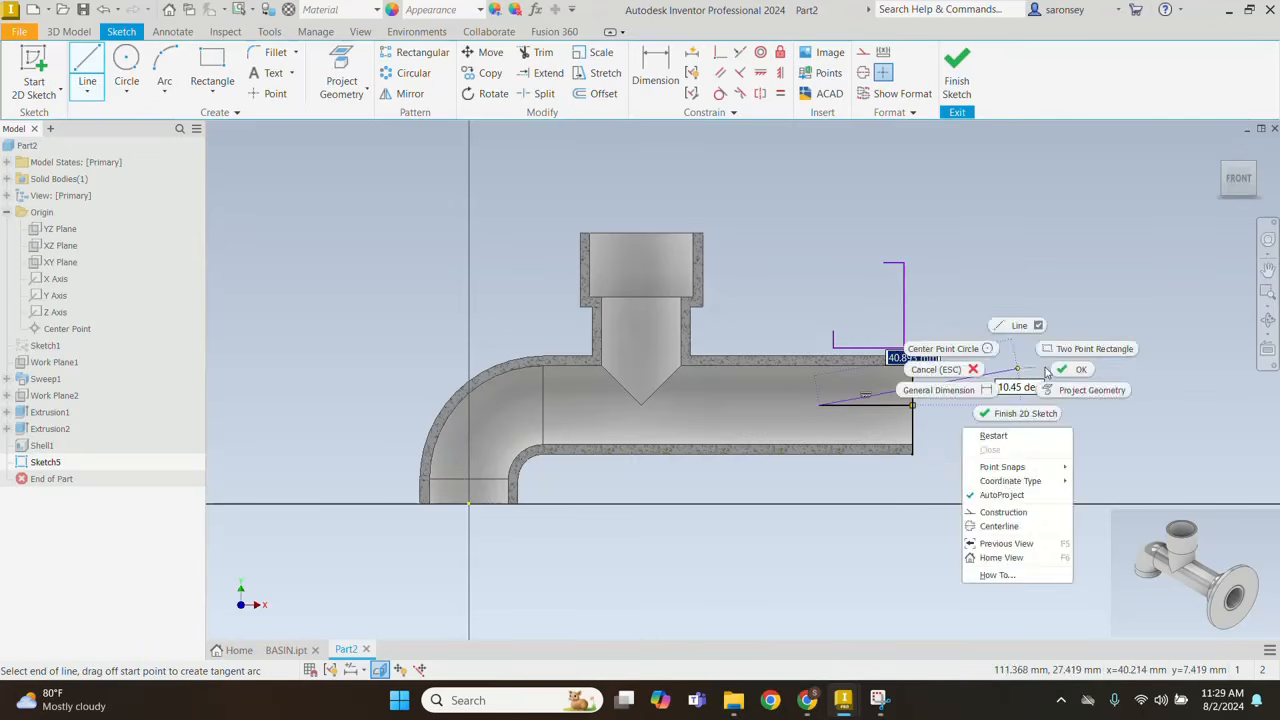
left_click(1048, 369)
right_click(1035, 376)
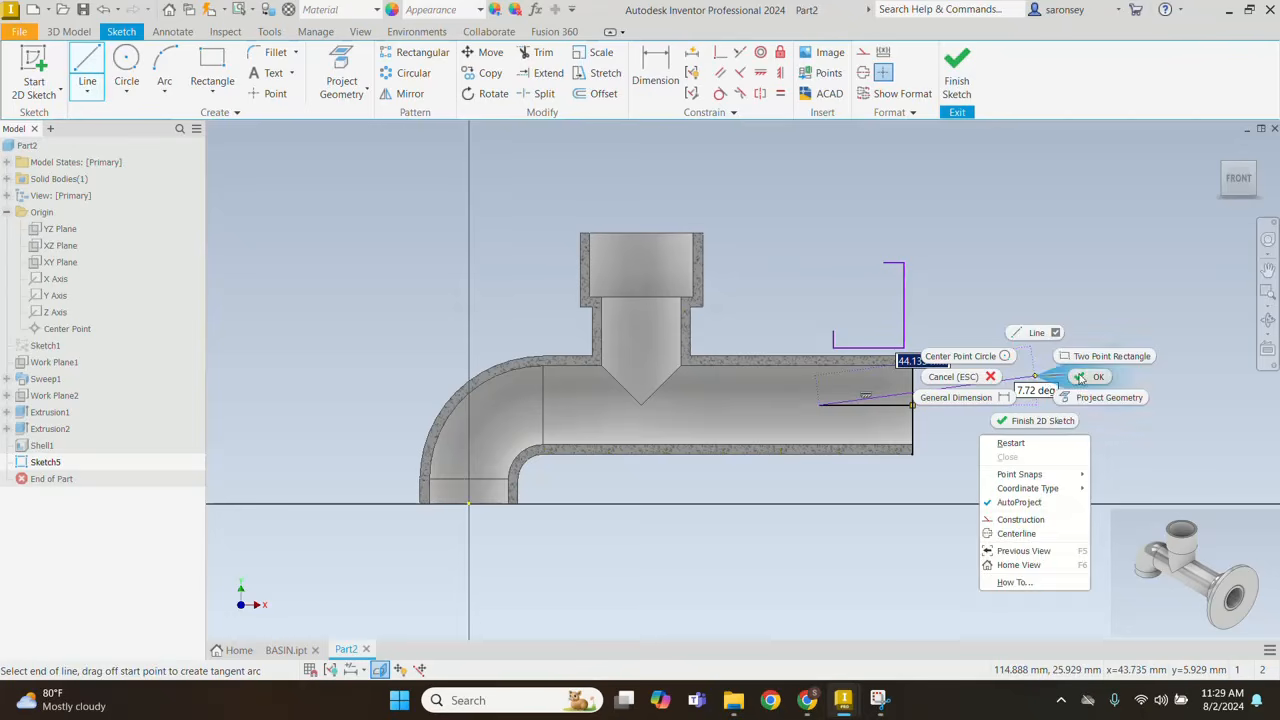
left_click(1079, 378)
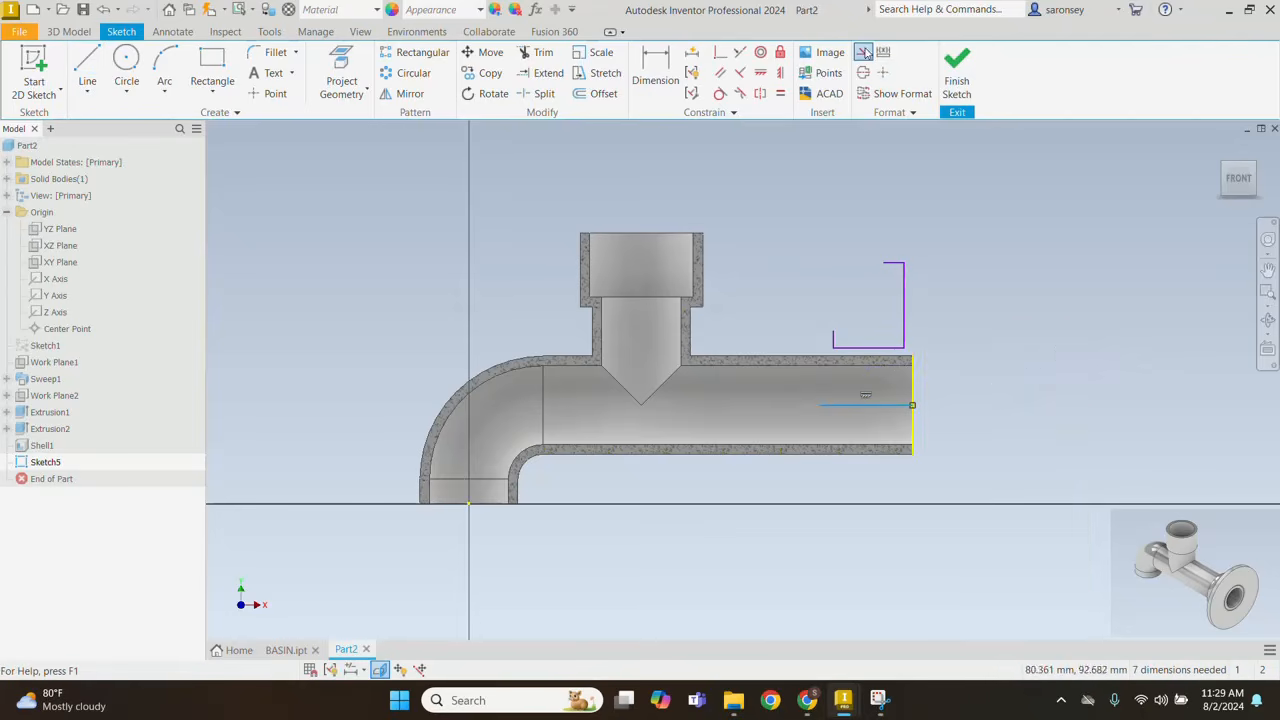
scroll(939, 405, "up", 3)
middle_click_drag(939, 405, 948, 452)
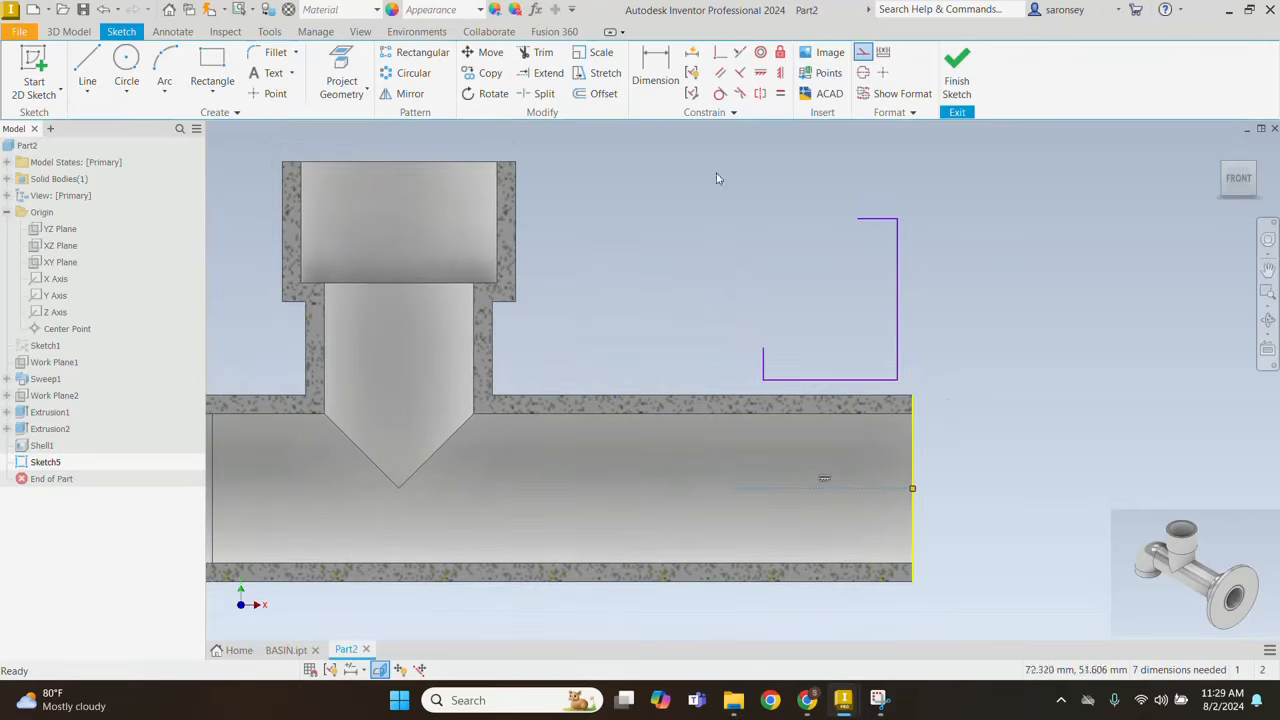
Step: Dimension the profile's short upper horizontal line to 3 mm and its long vertical line to 13 mm
left_click(668, 72)
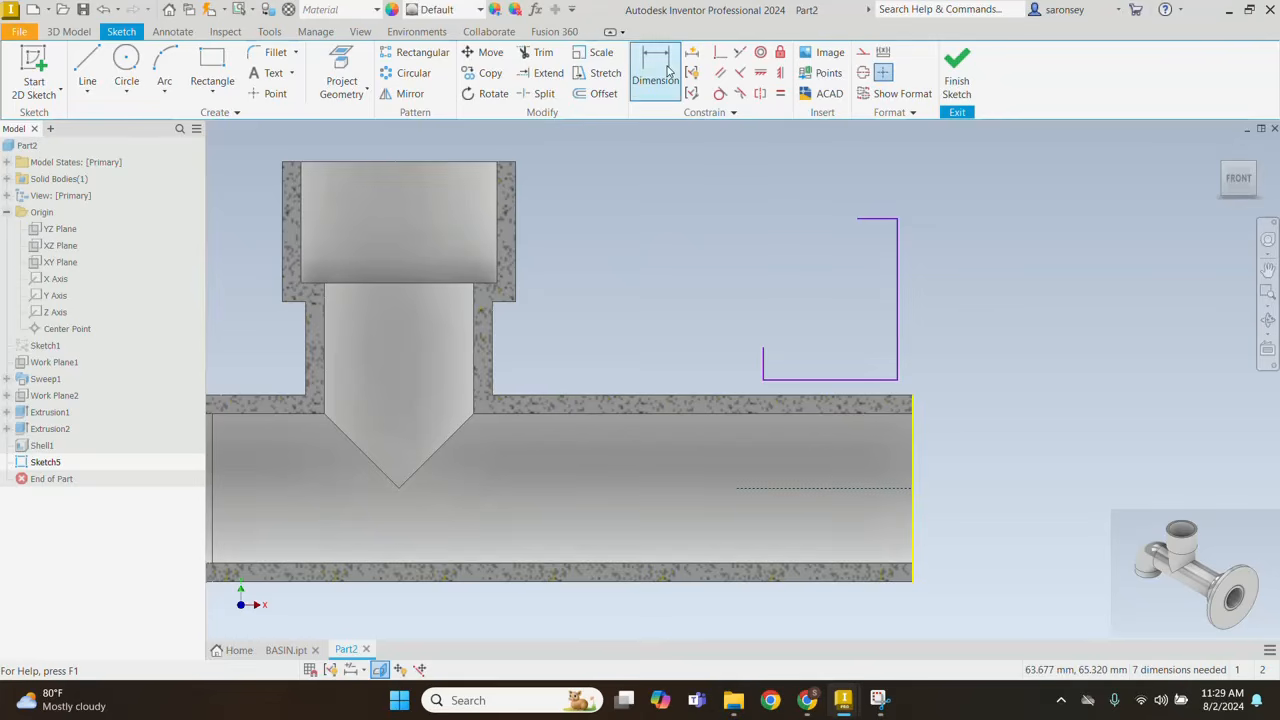
left_click(884, 218)
left_click(885, 212)
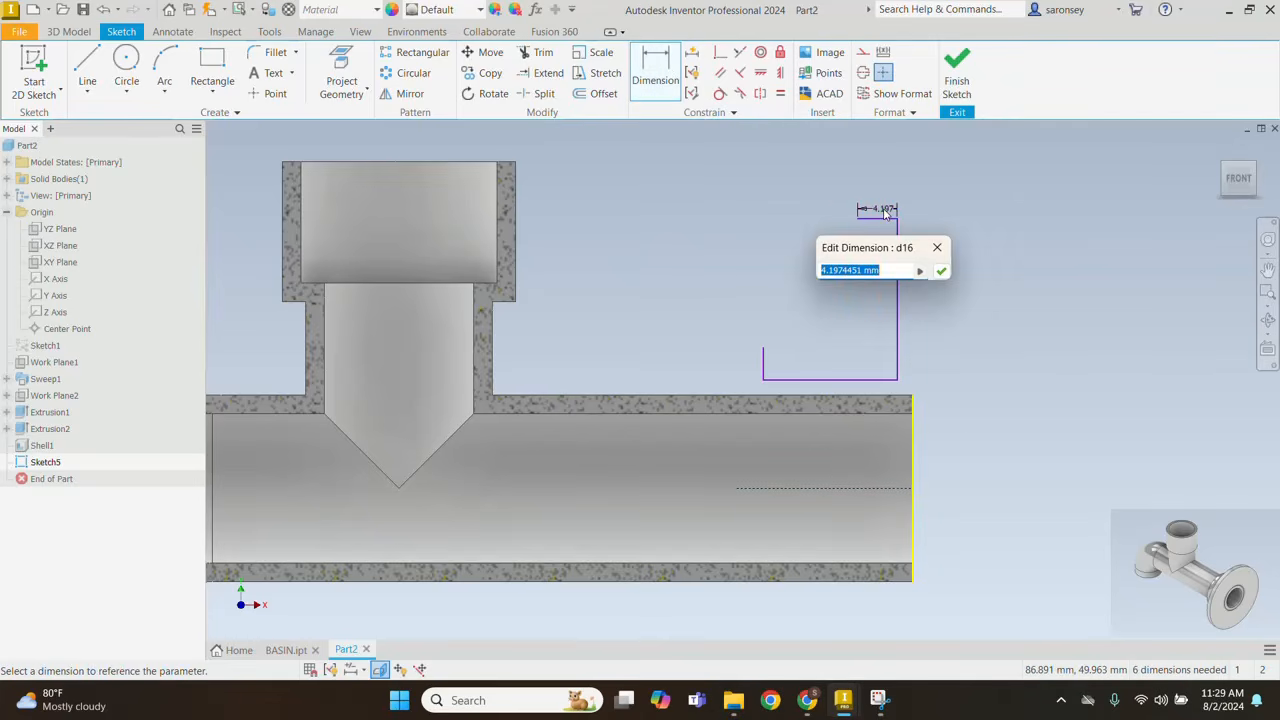
type("3")
key("Return")
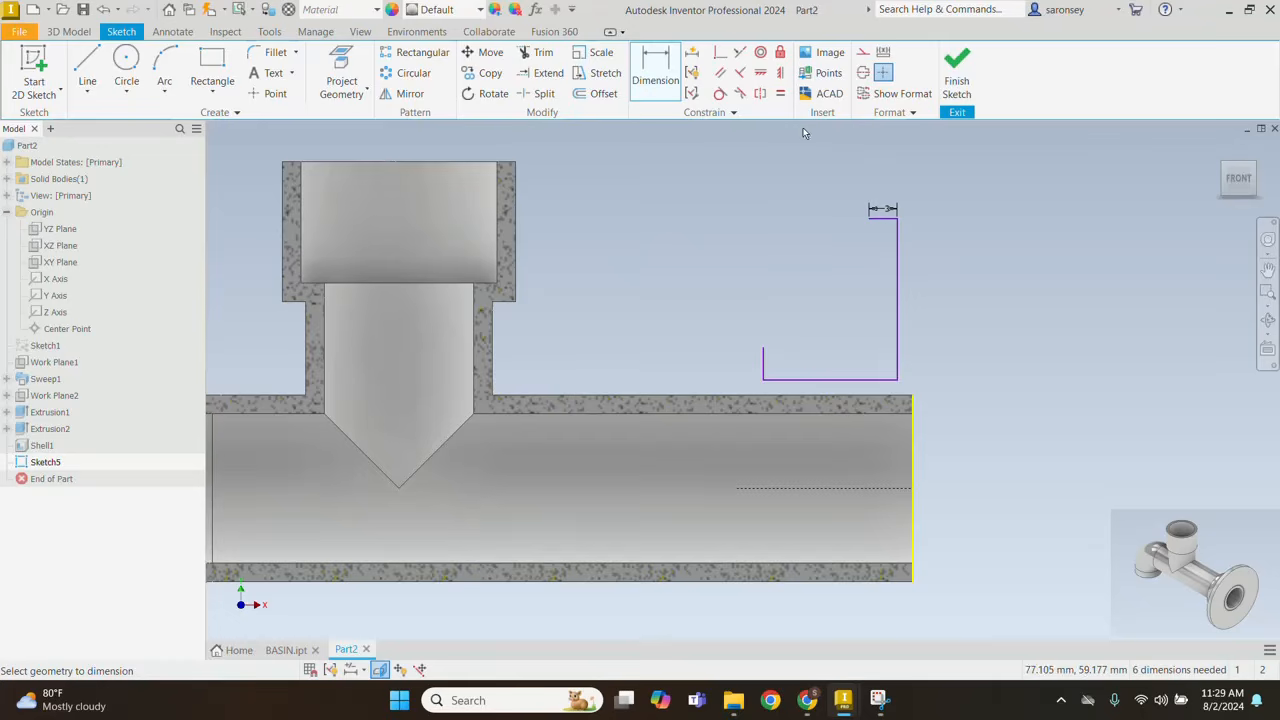
left_click(899, 293)
left_click(912, 296)
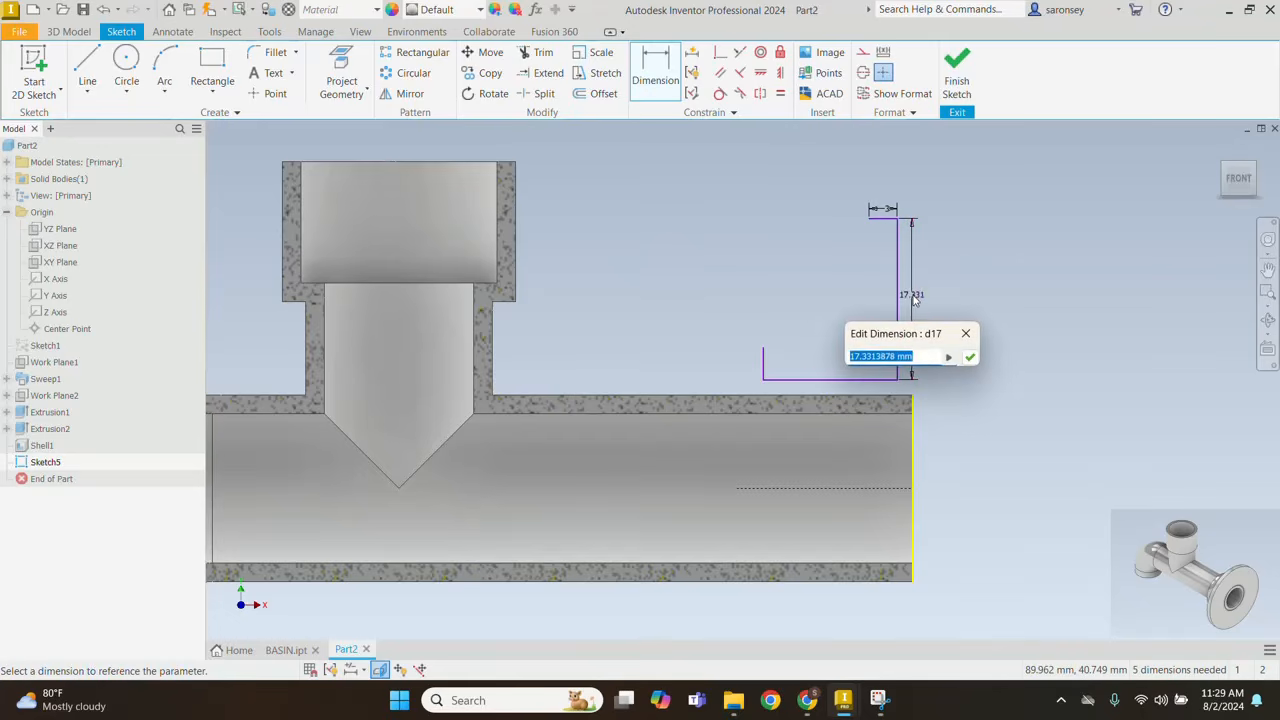
type("13")
key("Return")
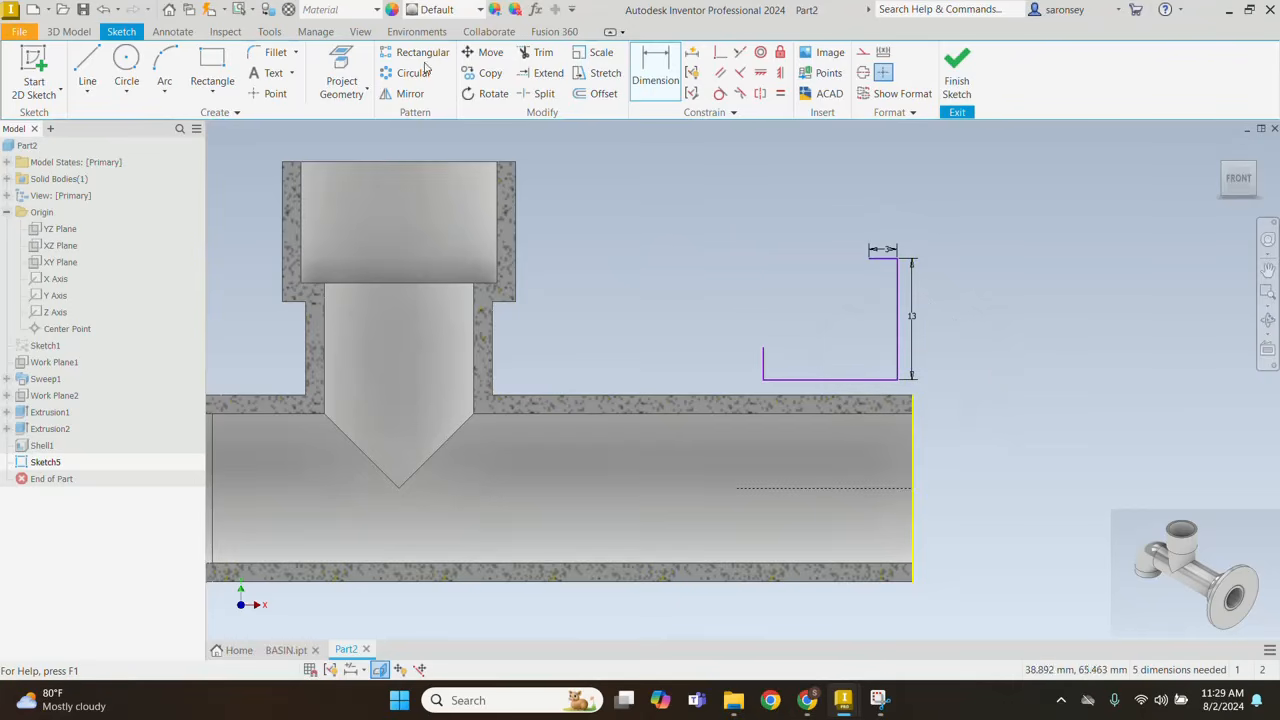
Step: Project the straight pipe's upper outer edge into the sketch and make it and the projected open-end edge construction lines
left_click(341, 68)
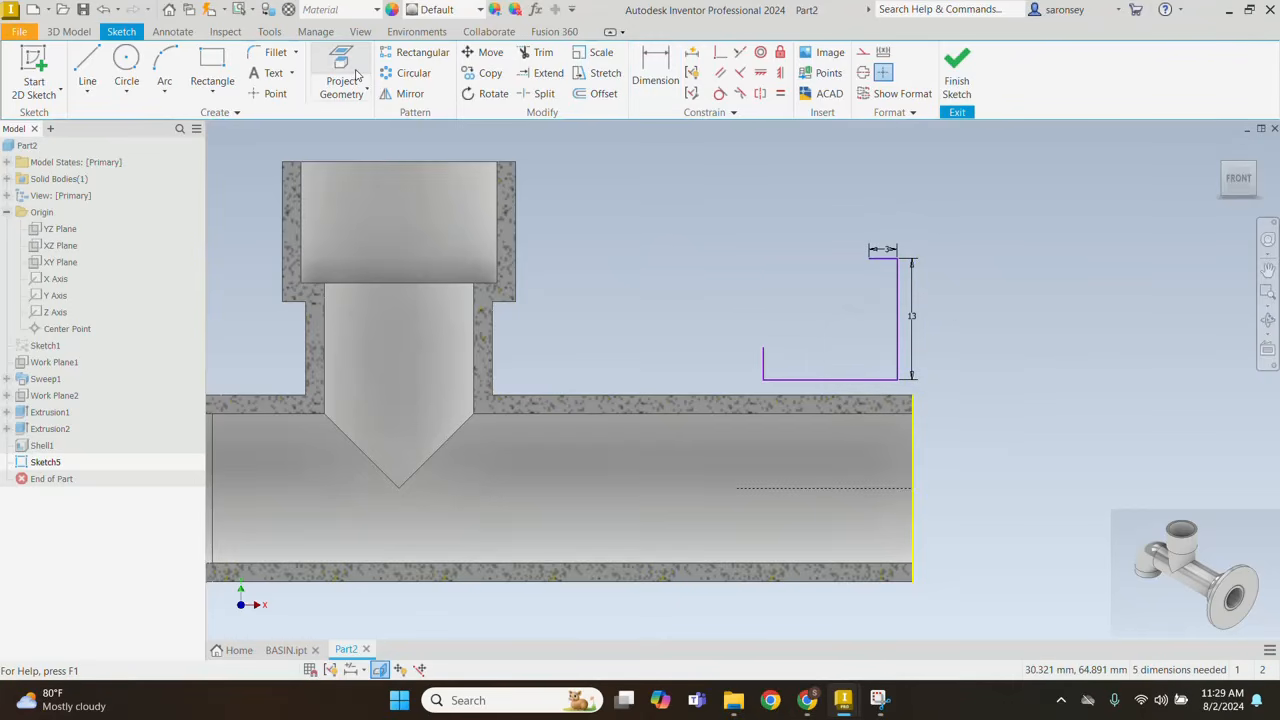
left_click(735, 397)
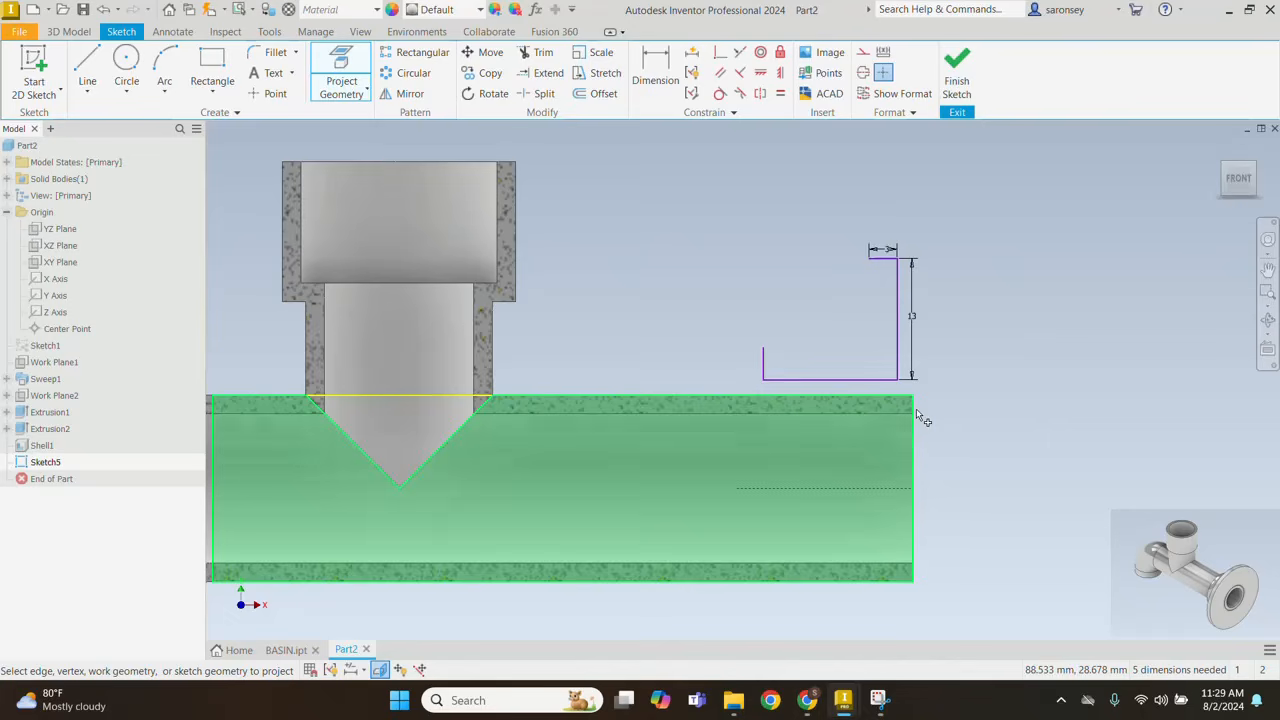
right_click(1050, 339)
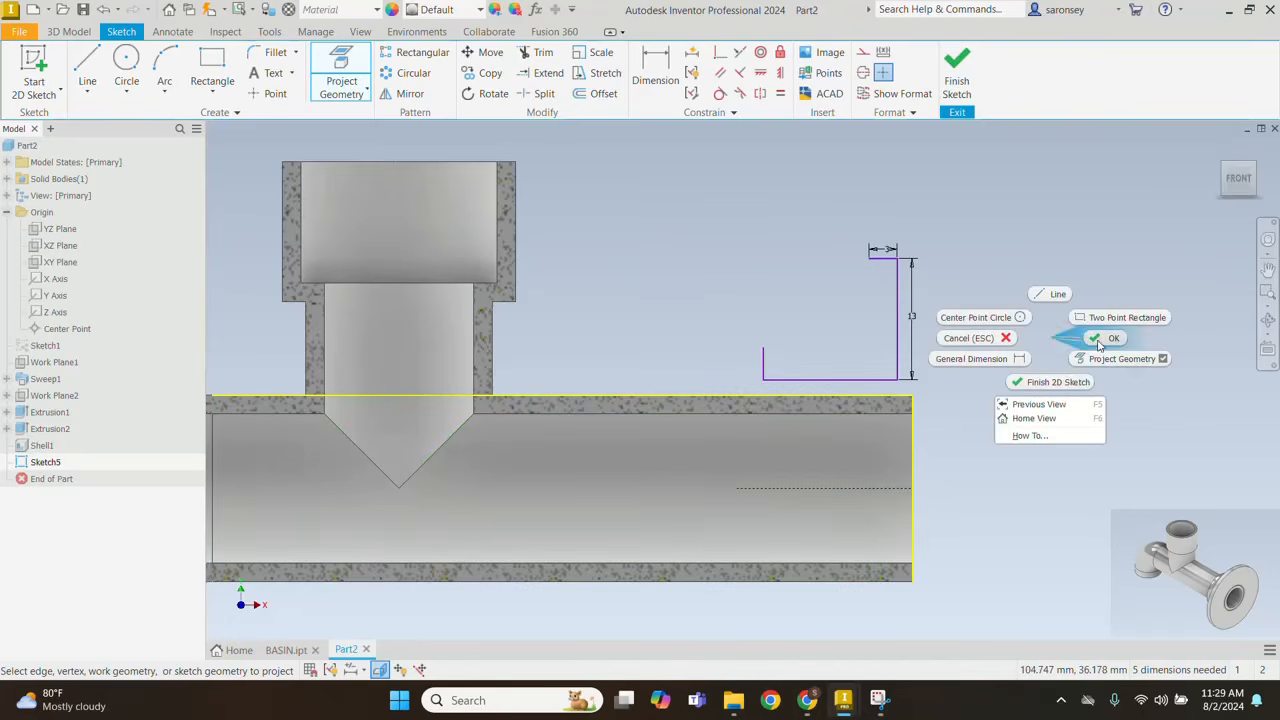
left_click(1097, 340)
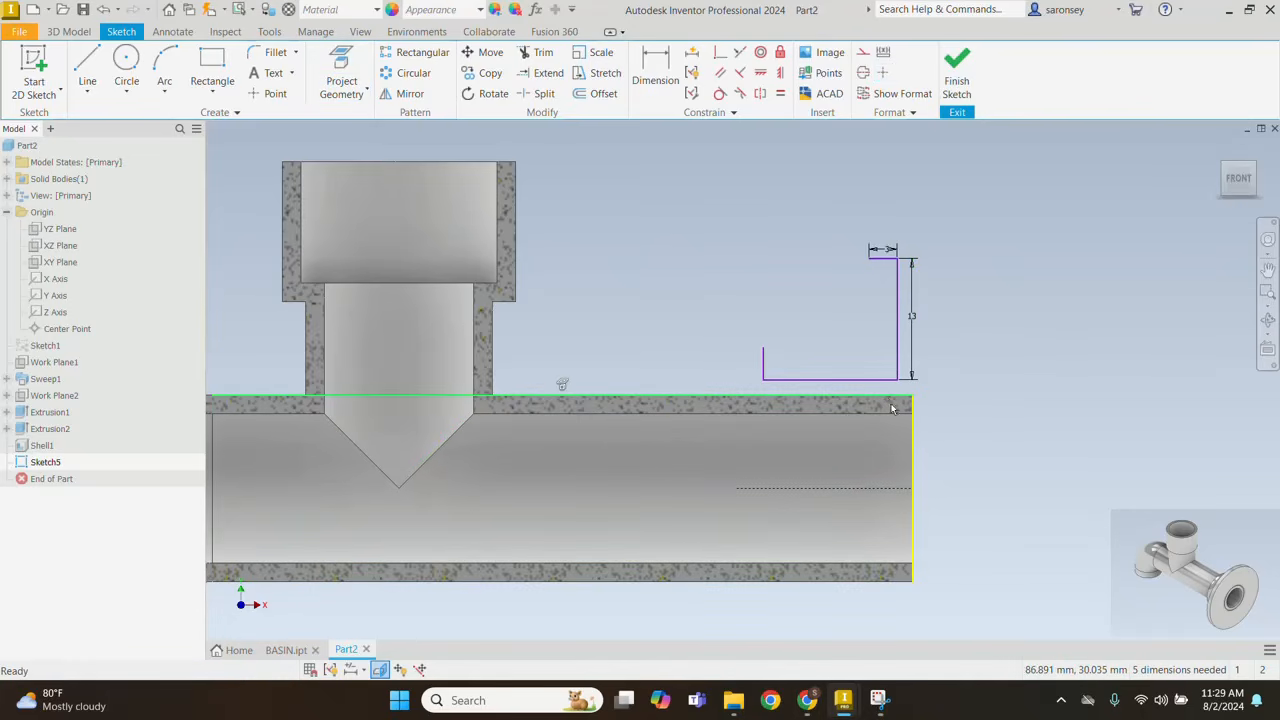
left_click(891, 403)
left_click(913, 441)
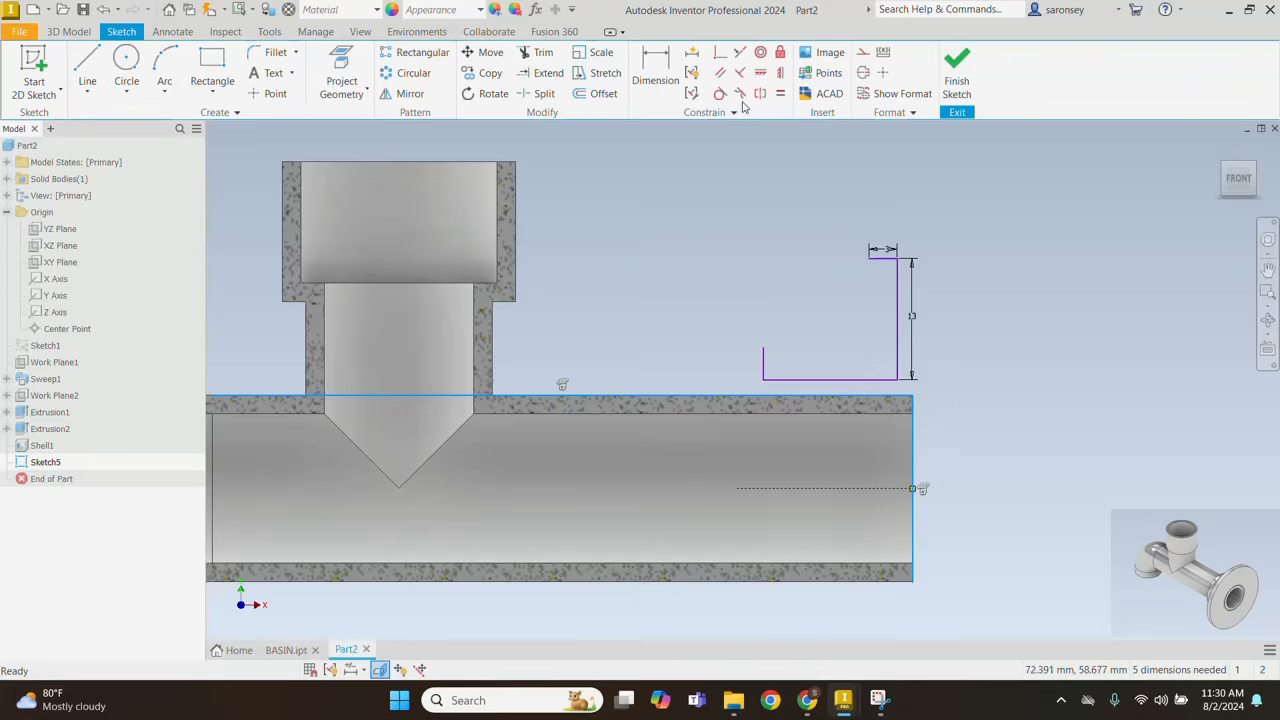
left_click(863, 53)
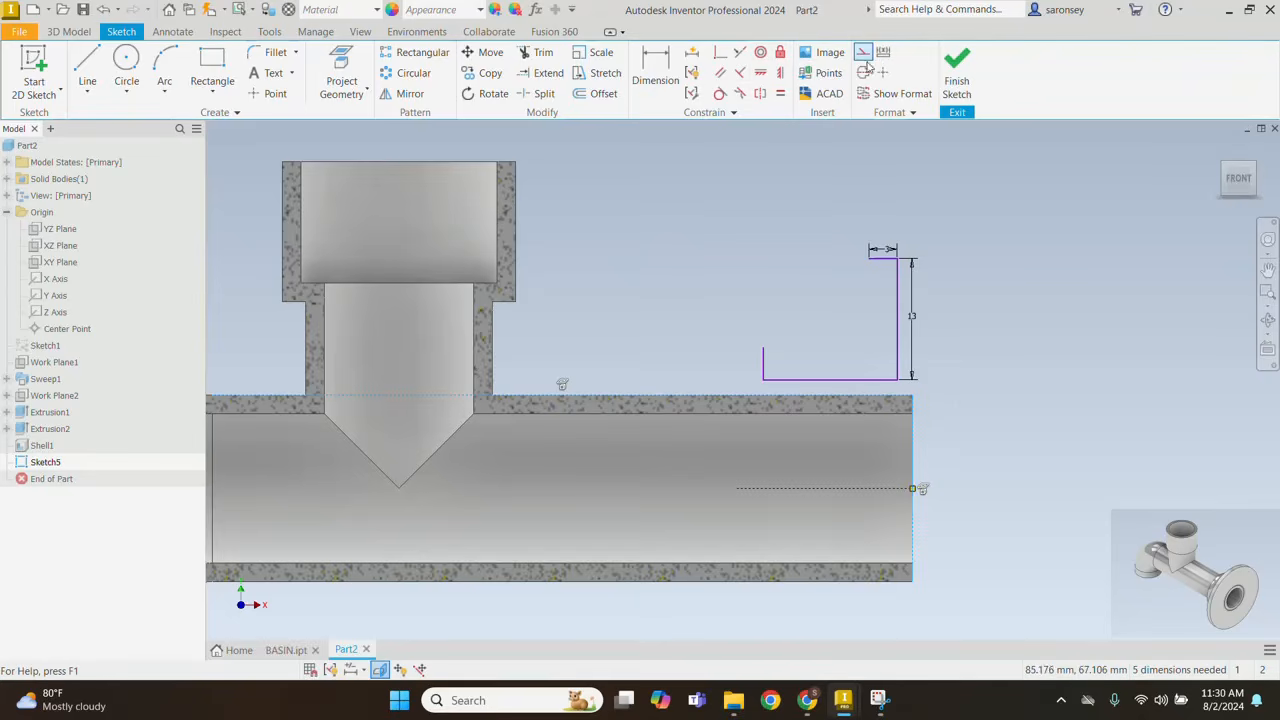
left_click(1054, 395)
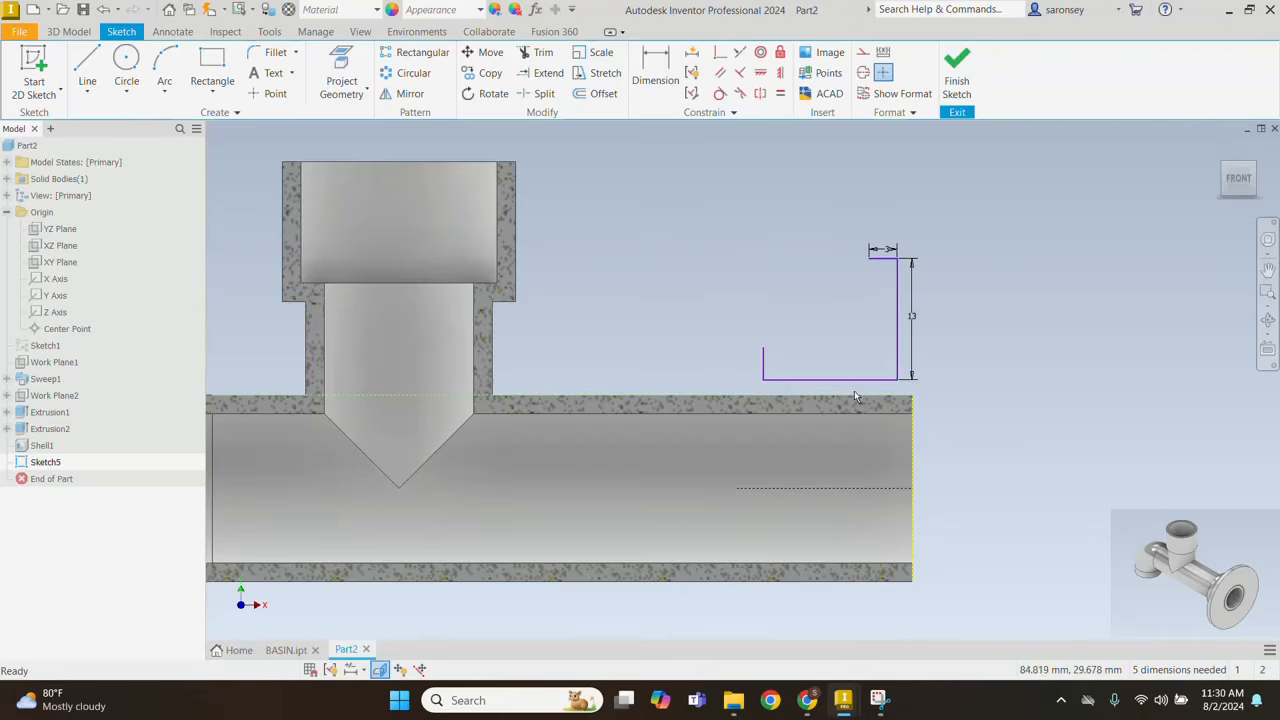
Step: Constrain the flange profile's long horizontal line coincident with the projected upper edge of the straight pipe
left_click(721, 55)
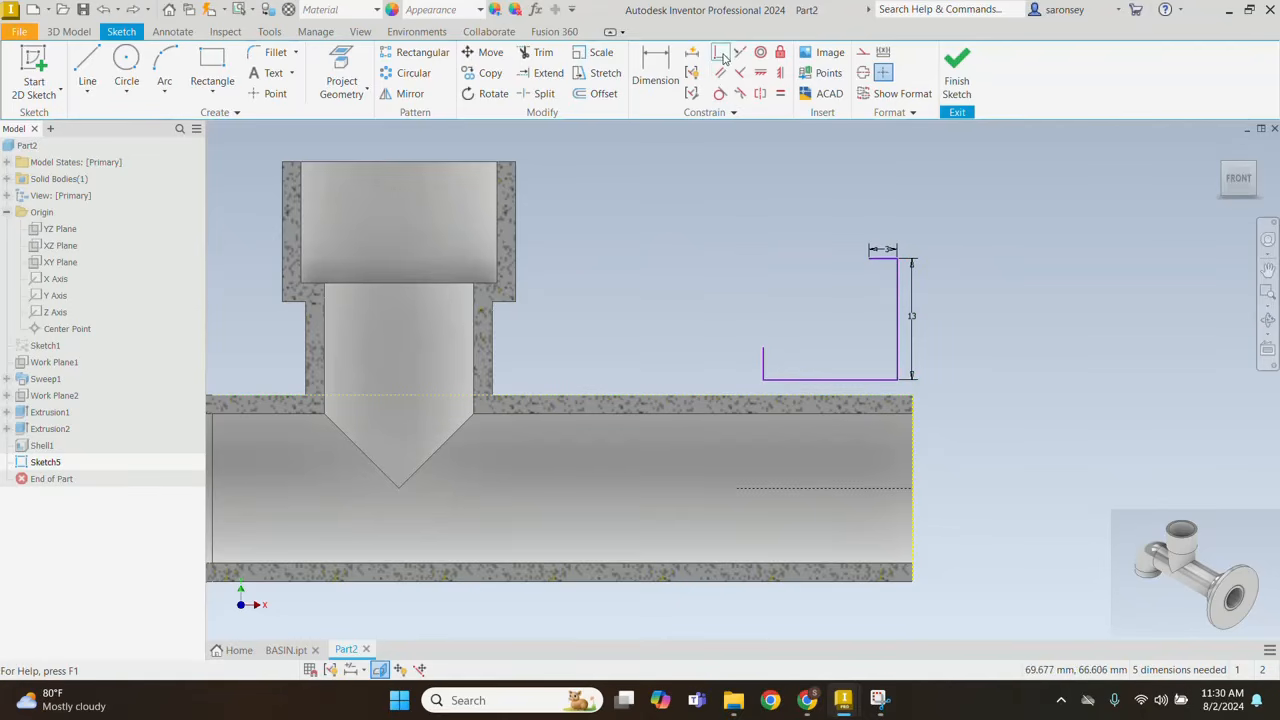
left_click(828, 396)
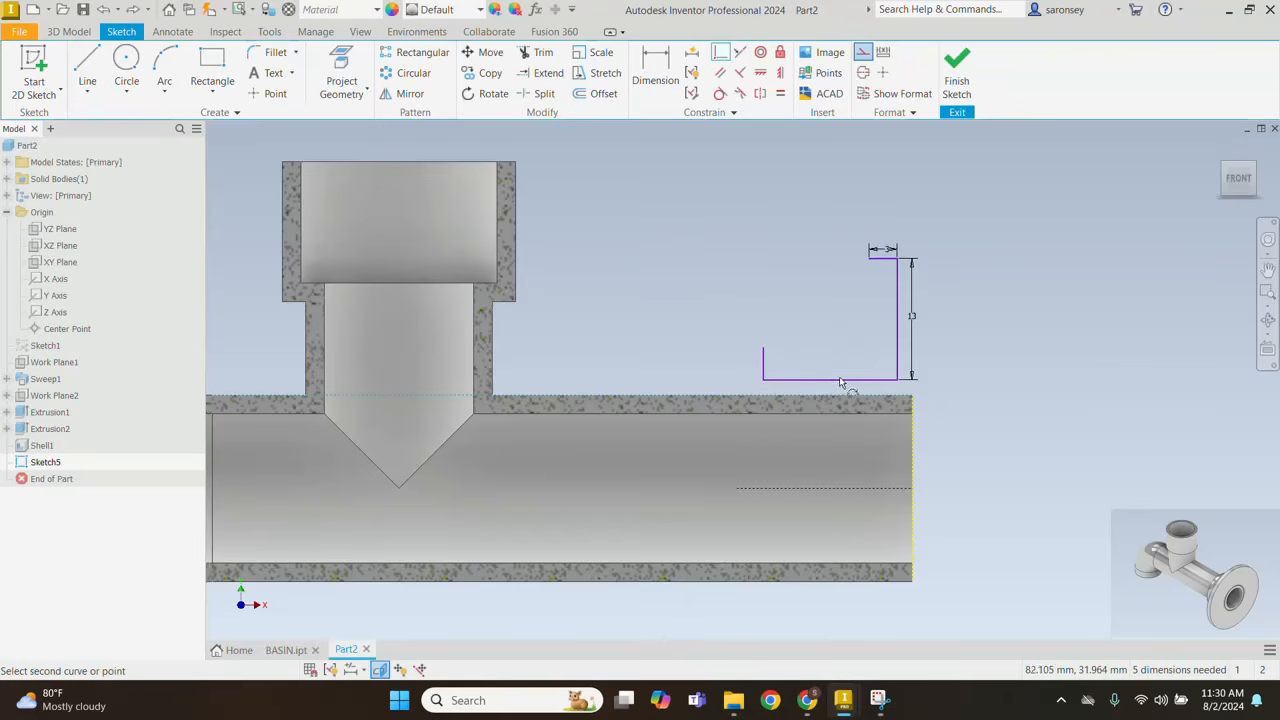
left_click(830, 380)
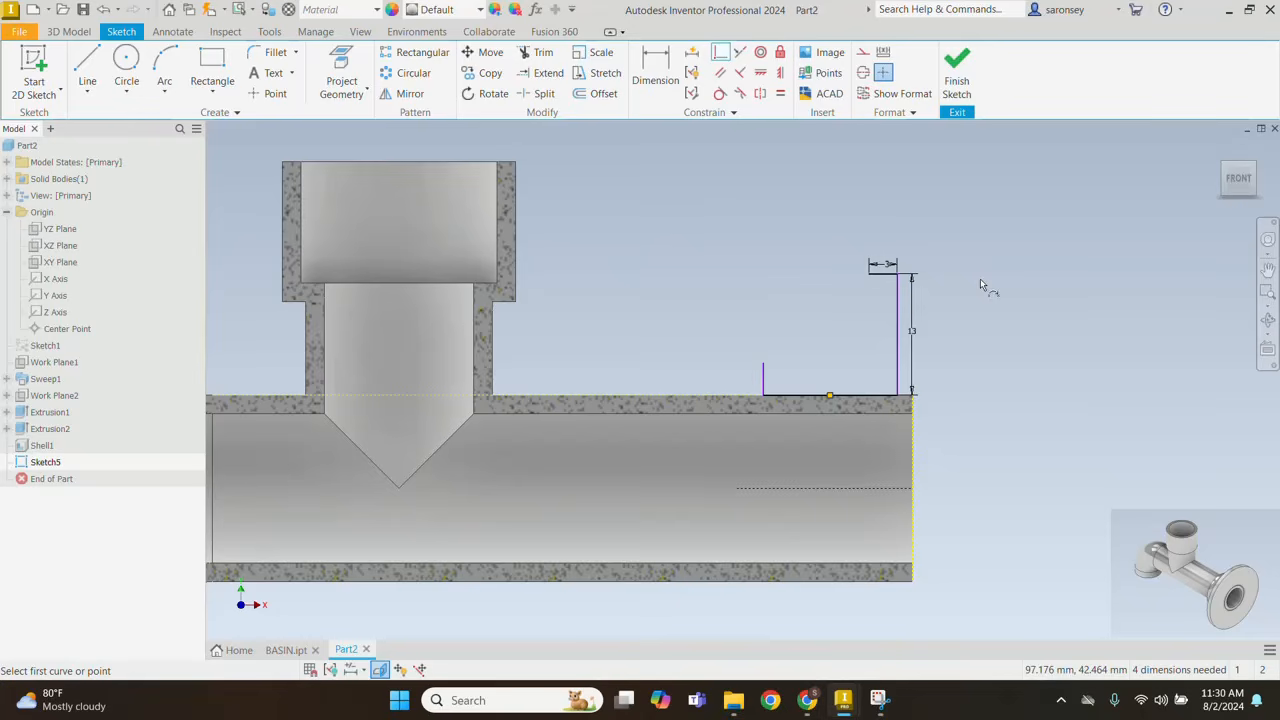
Step: Make the profile's two long lines equal and its two short lines equal, and its long vertical line collinear with the pipe's end edge
left_click(780, 93)
left_click(898, 368)
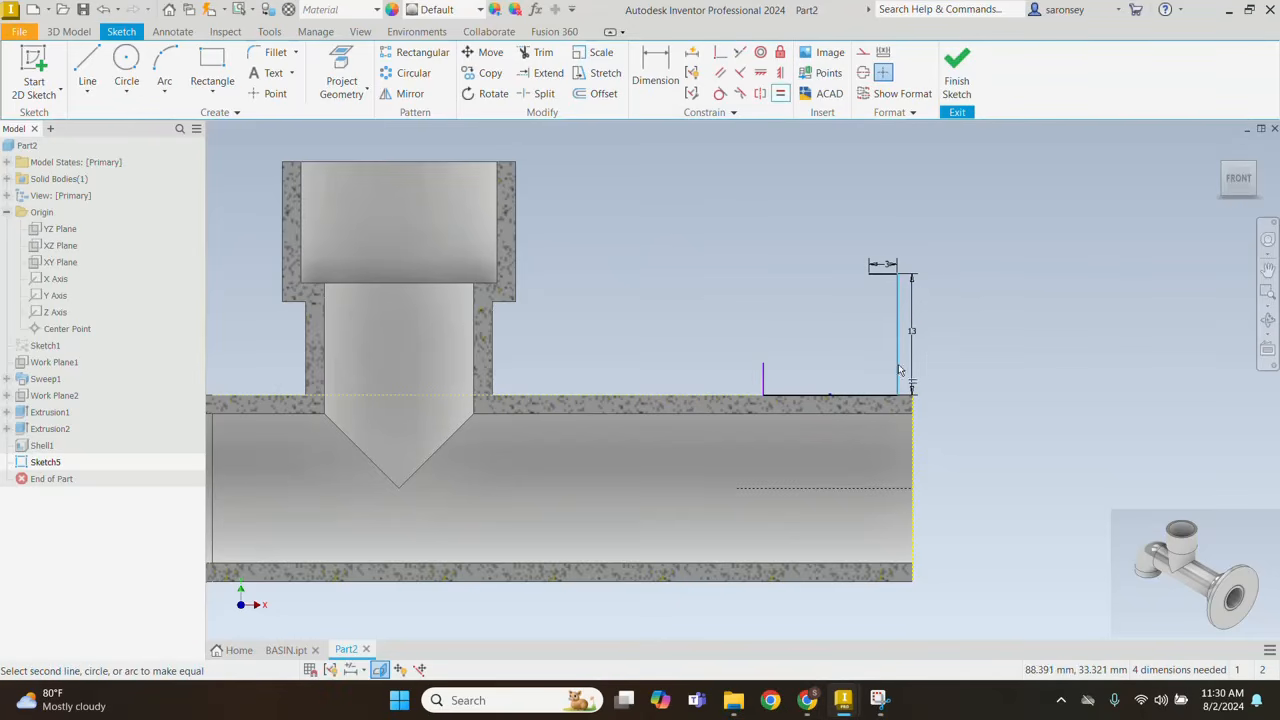
left_click(865, 397)
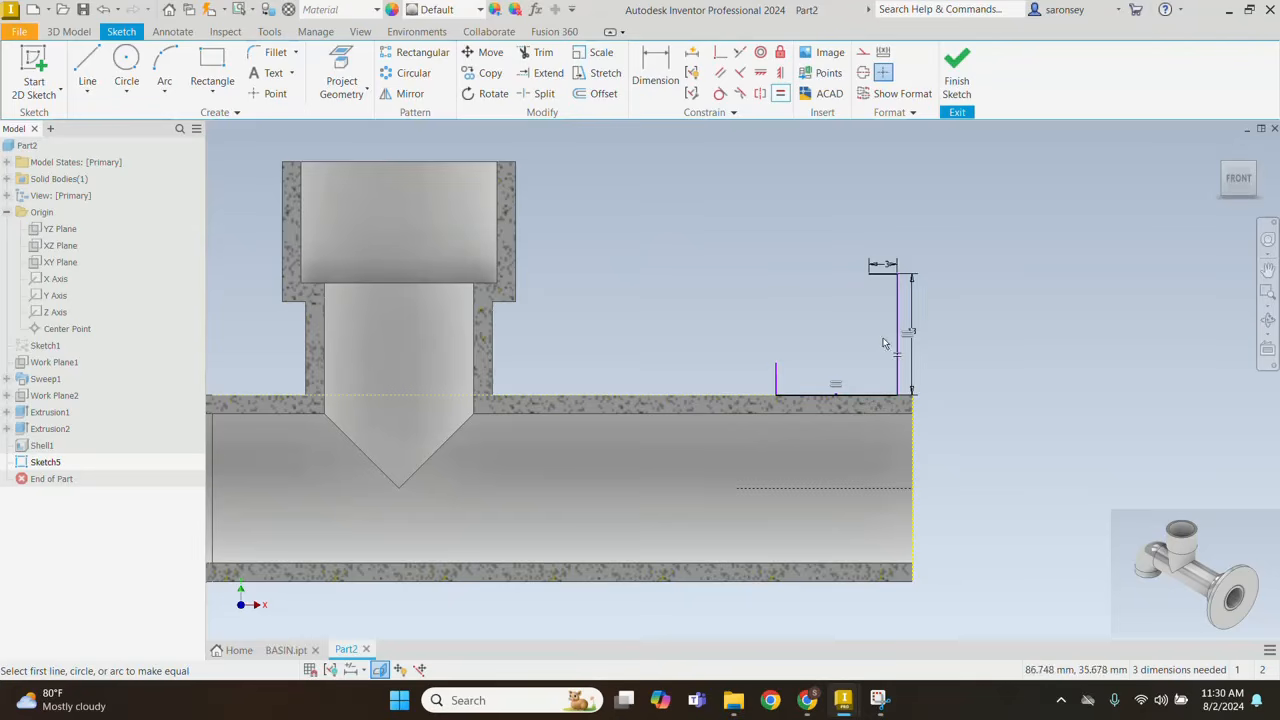
left_click(895, 280)
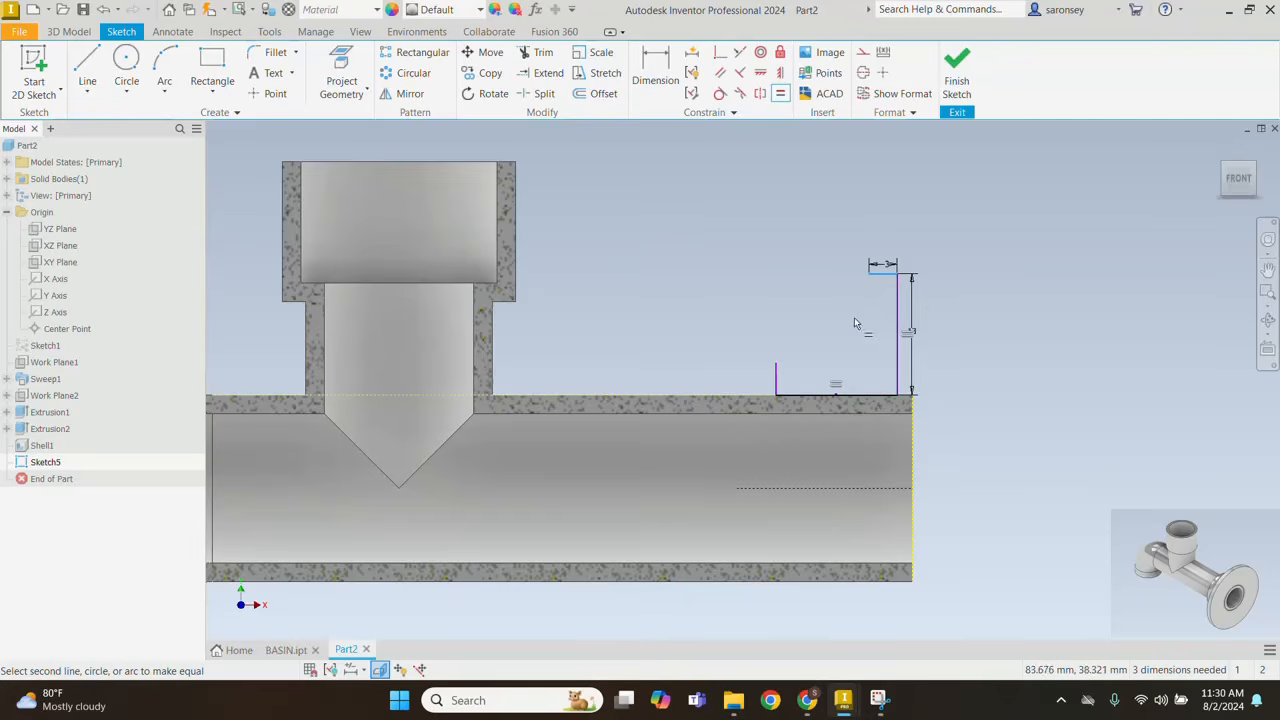
left_click(782, 383)
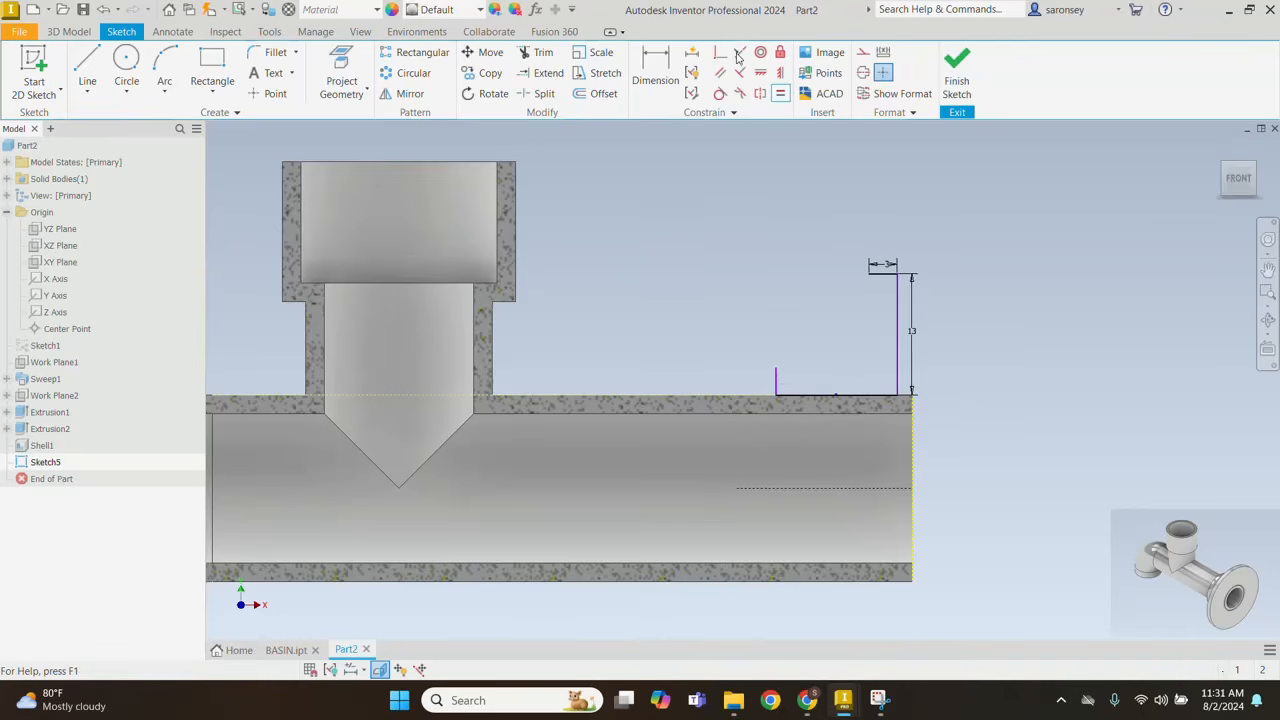
left_click(739, 52)
left_click(897, 377)
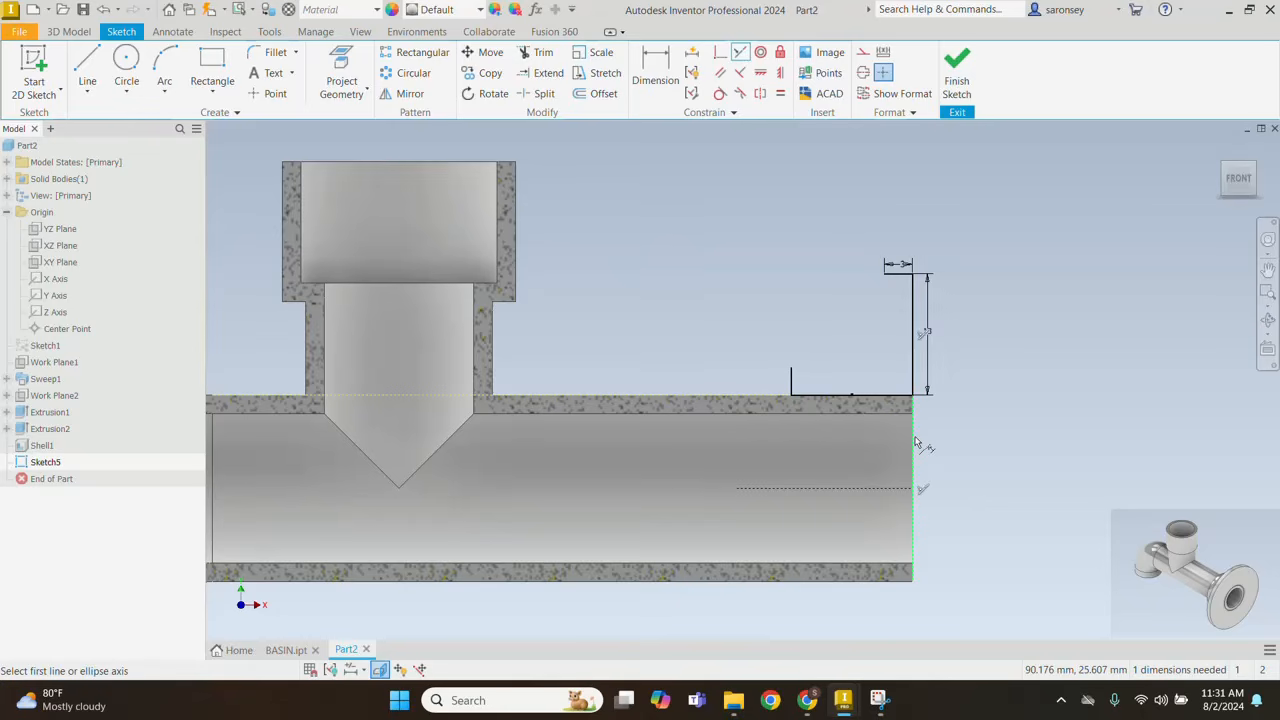
Step: Close the profile with a three-point arc of radius 15 mm between the free ends of its short lines and finish the sketch
left_click(165, 66)
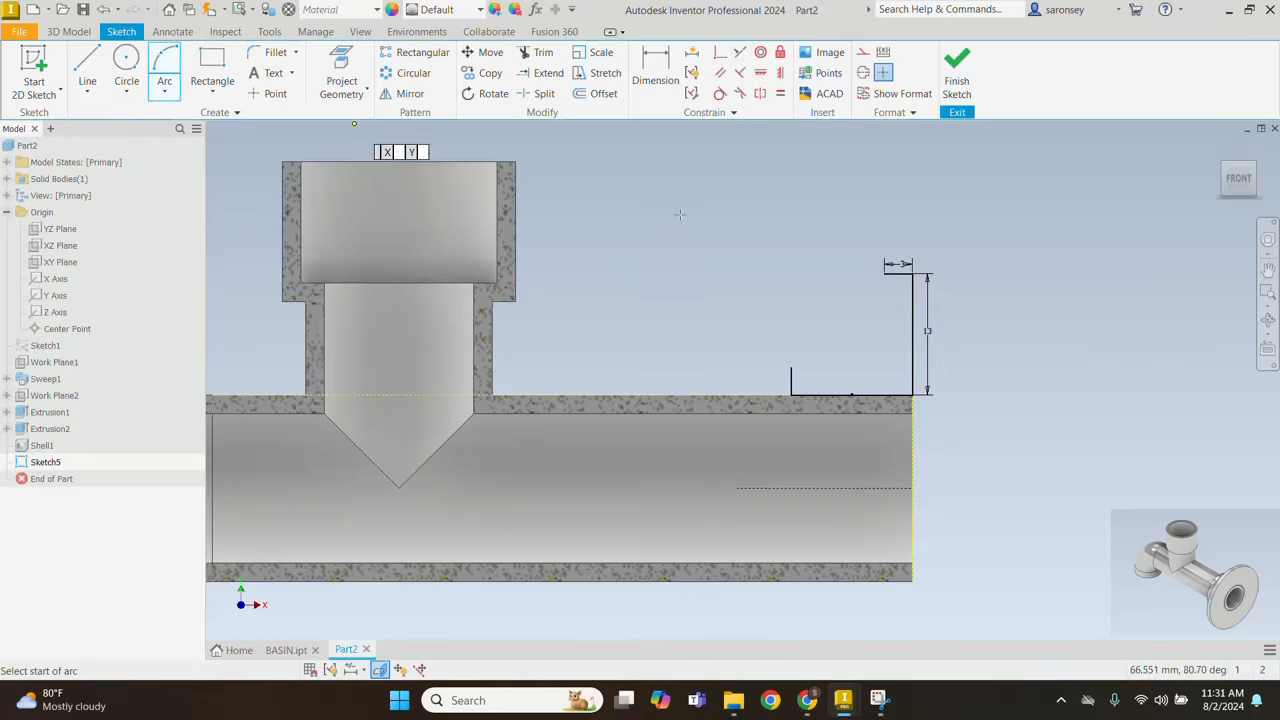
left_click(792, 367)
left_click(884, 274)
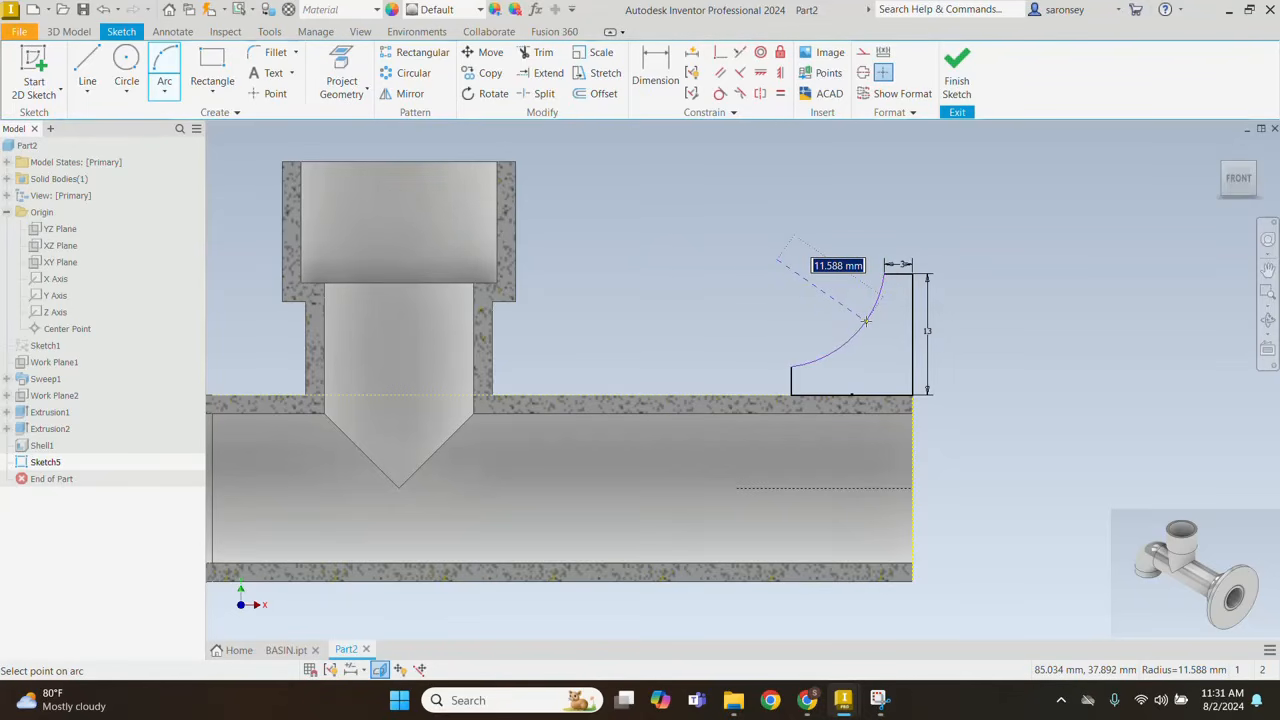
type("1")
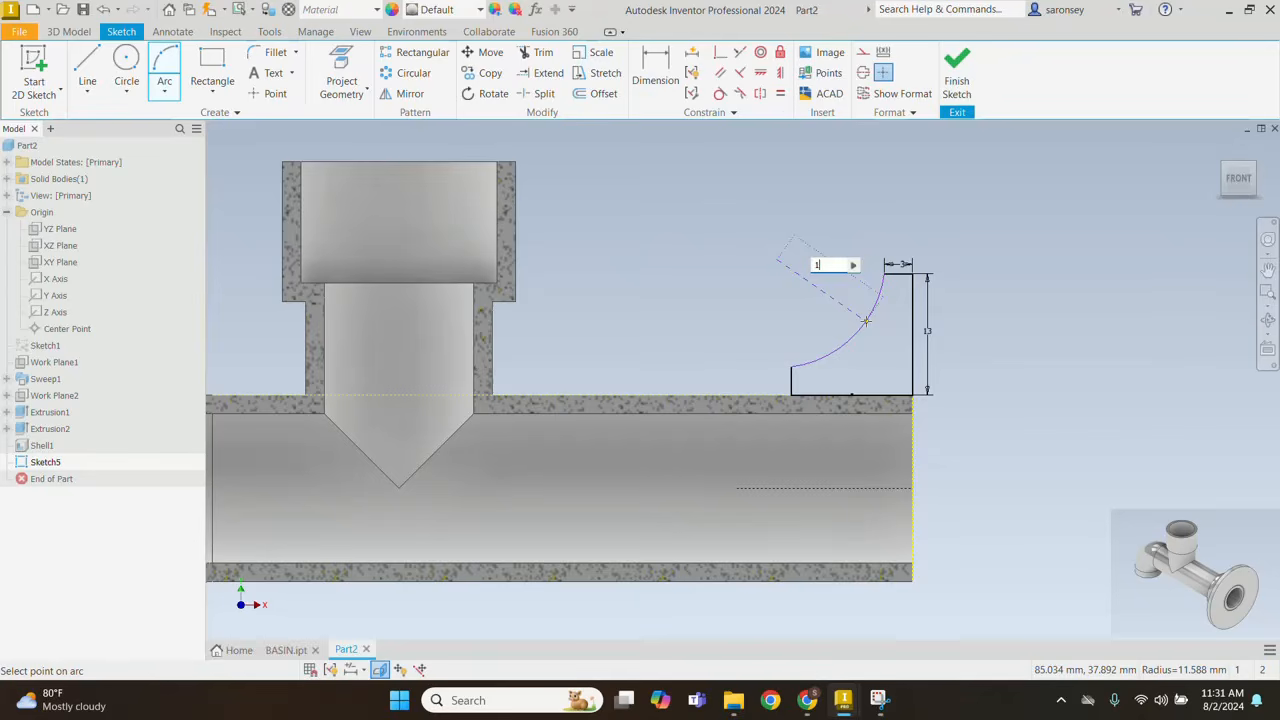
type("5")
key("Return")
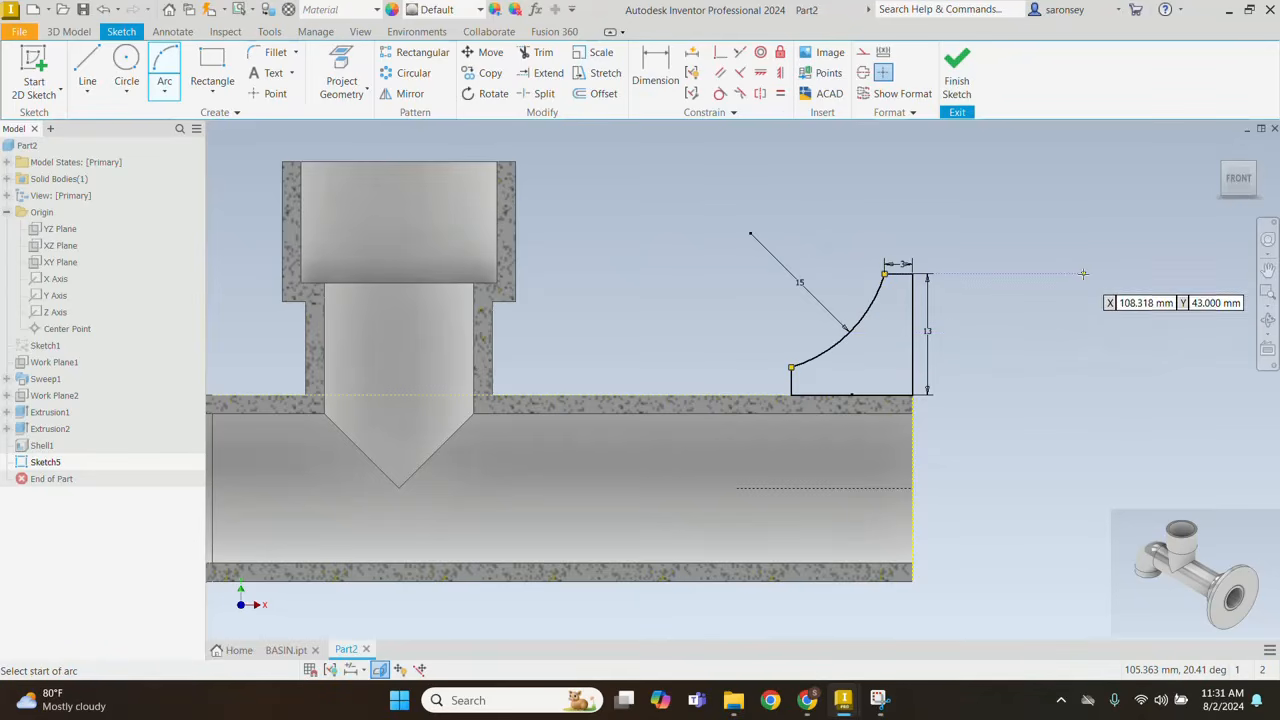
left_click(975, 98)
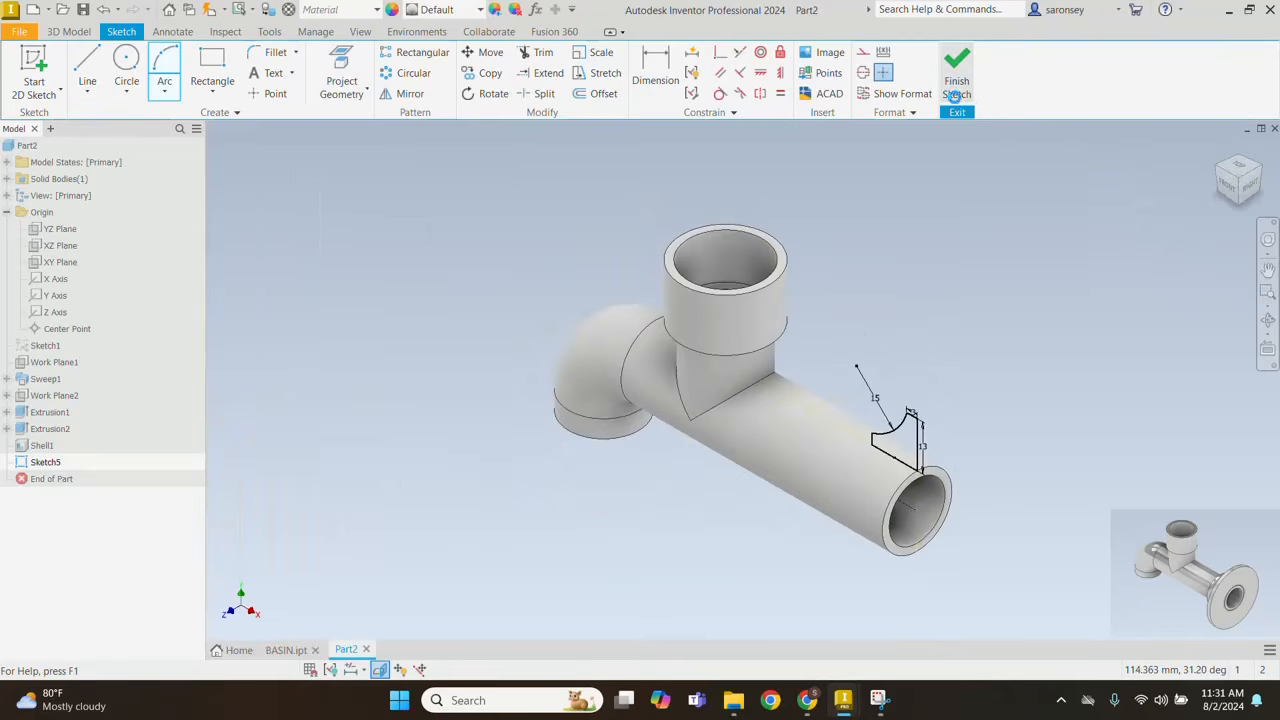
Step: Revolve the flange profile 360 degrees about the construction centreline of the straight pipe, joined to the body
left_click(127, 80)
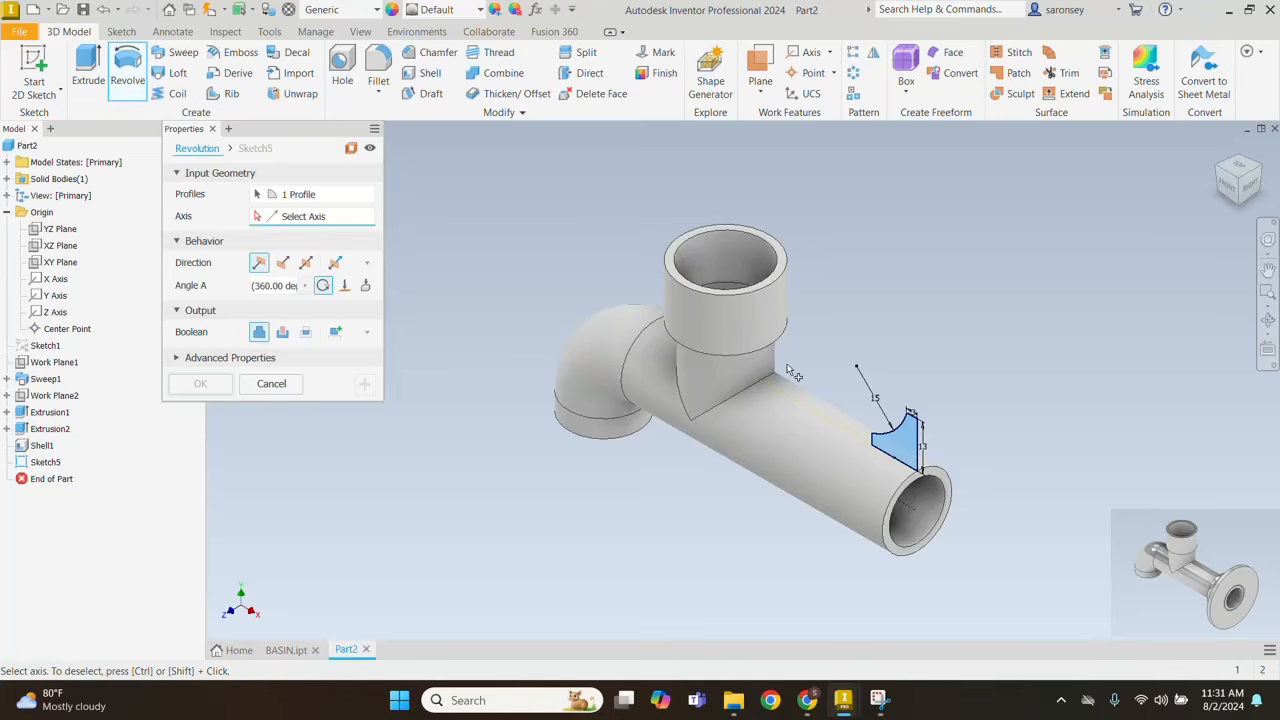
left_click(910, 510)
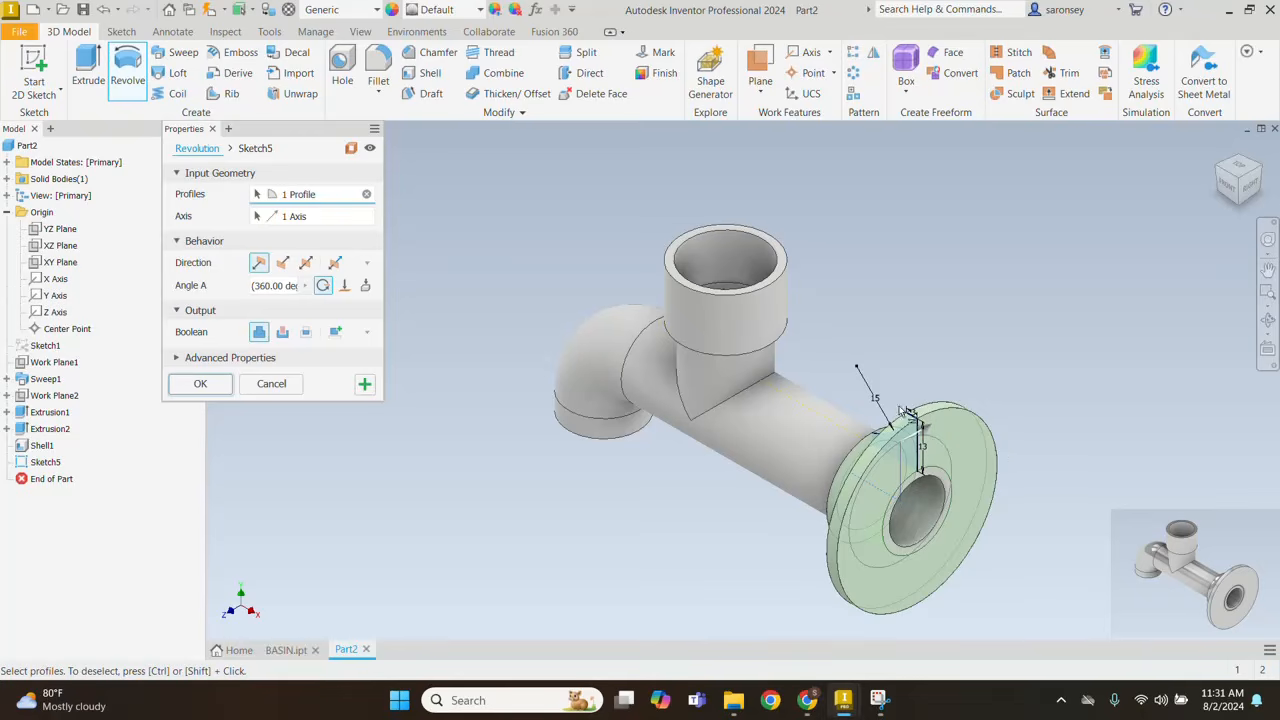
left_click(198, 384)
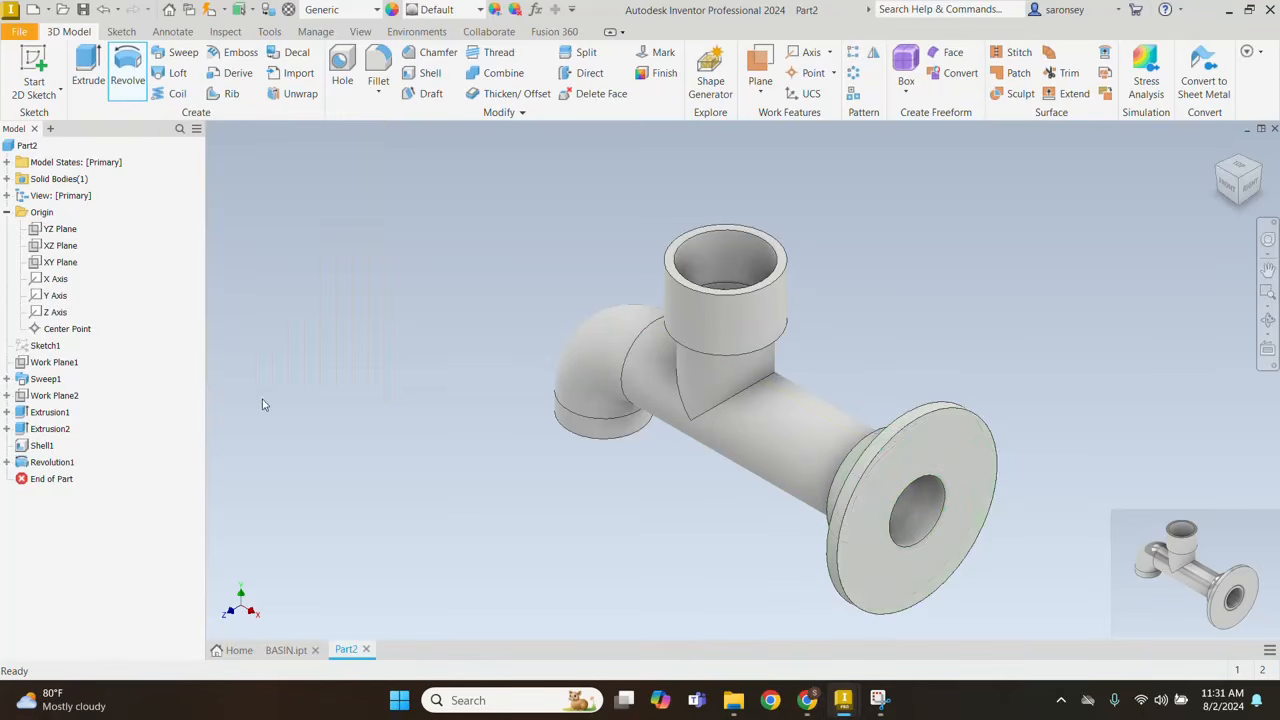
Step: Apply the Honed appearance to the whole pipe part
middle_click_drag(993, 565, 940, 535, "shift")
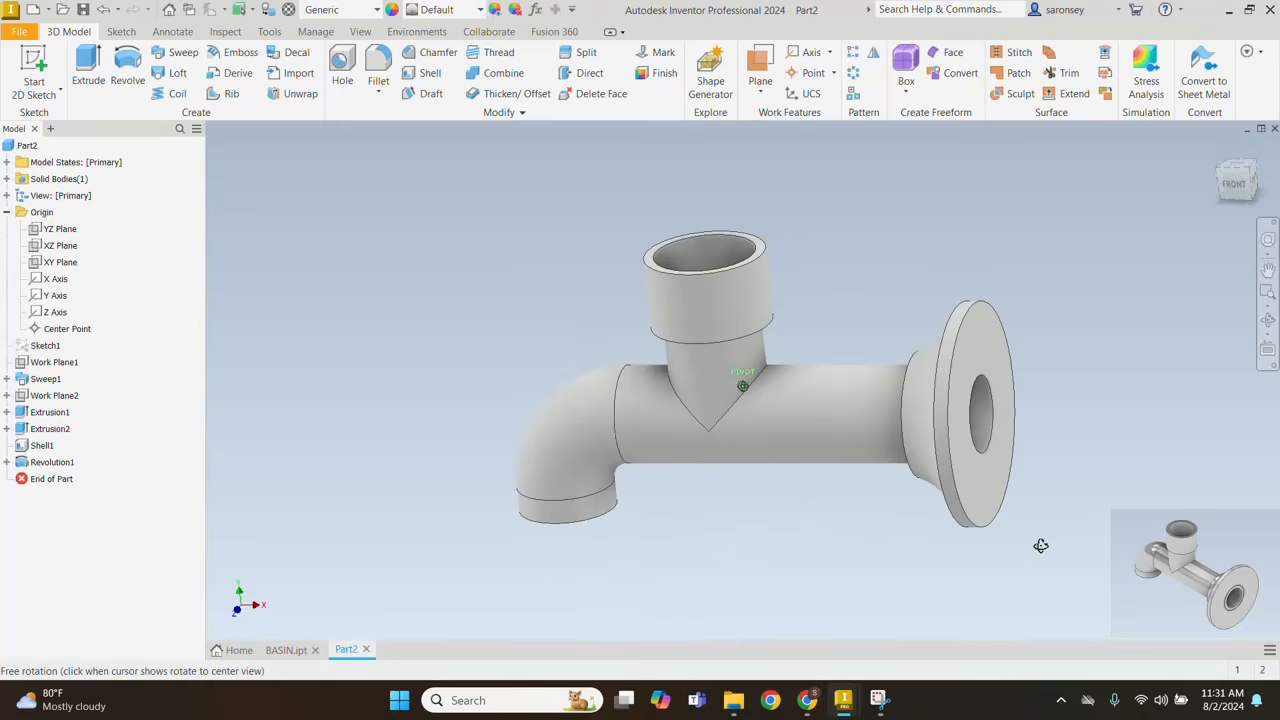
middle_click_drag(1222, 222, 1106, 272, "shift")
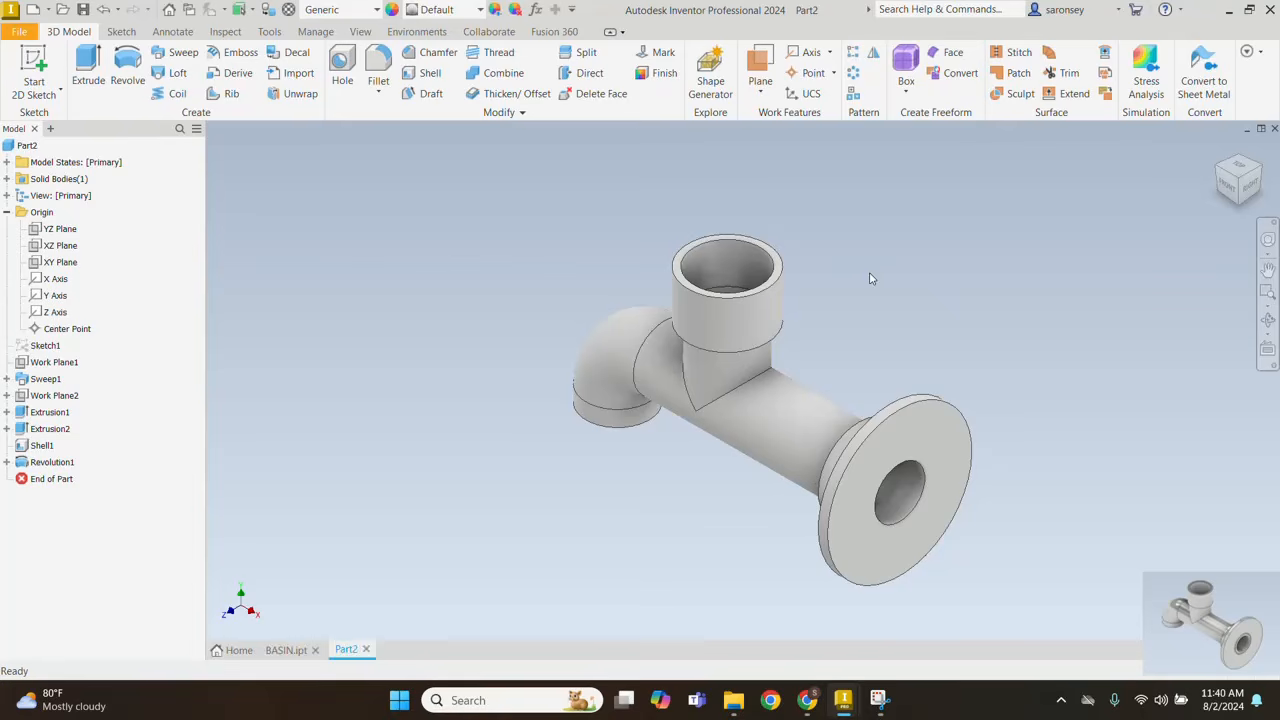
left_click(481, 11)
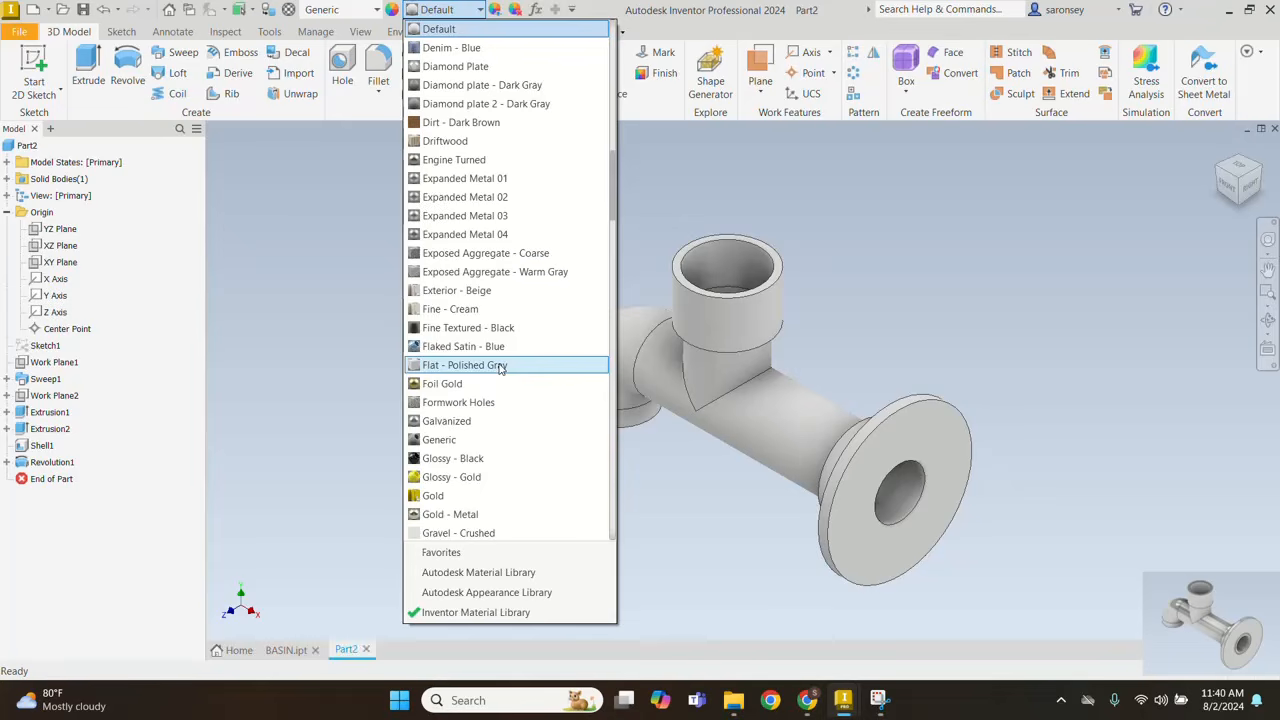
scroll(500, 368, "down", 4)
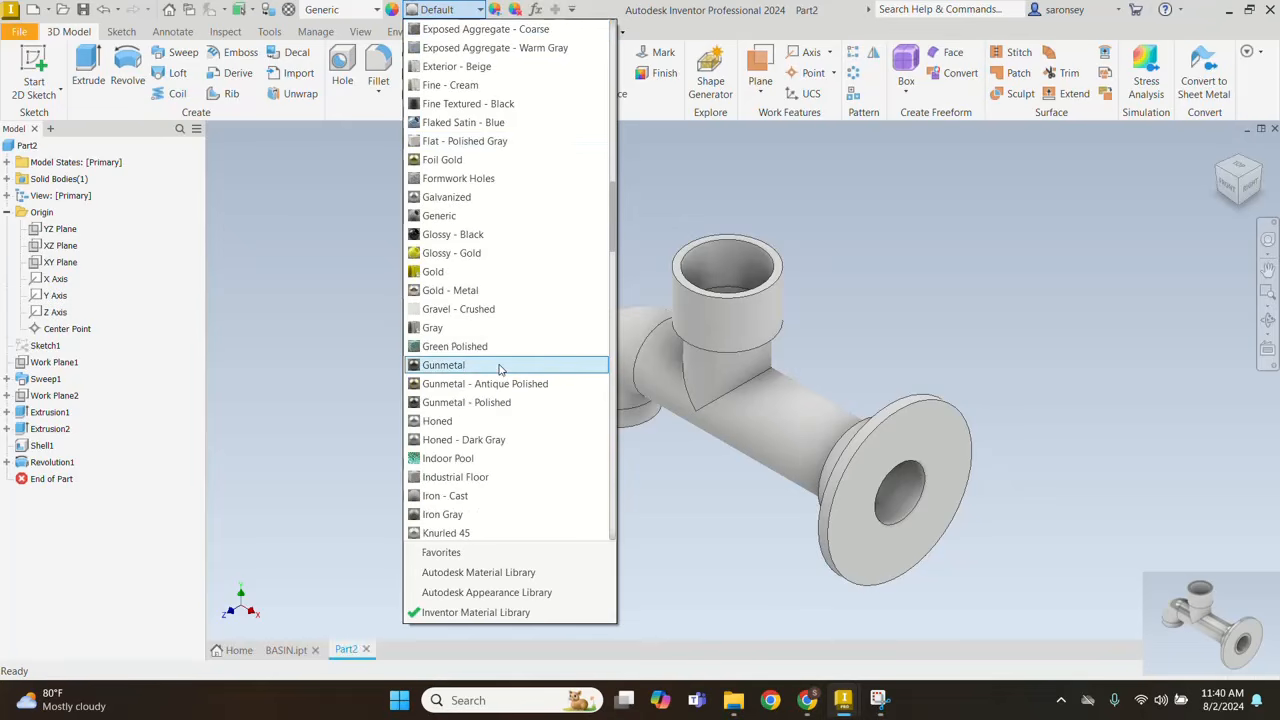
left_click(475, 421)
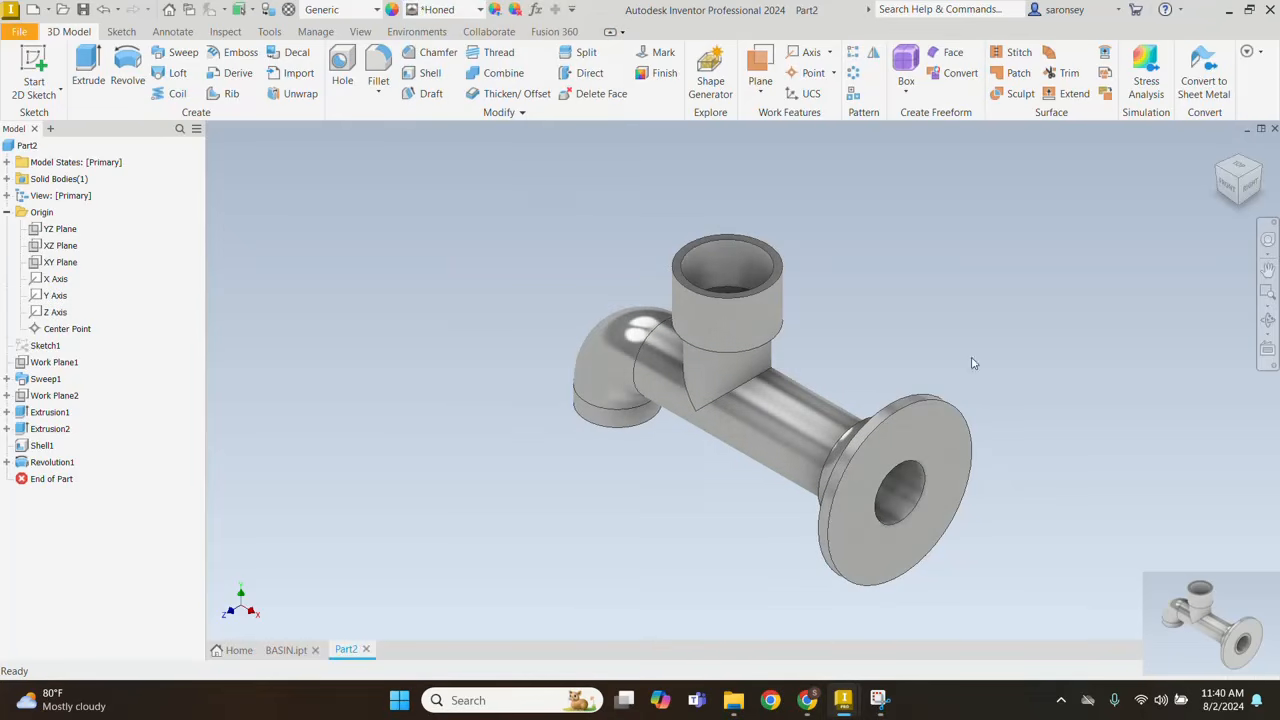
Step: Save the part as PIPE BODY in the PIPE WATER FLOW folder
left_click(83, 9)
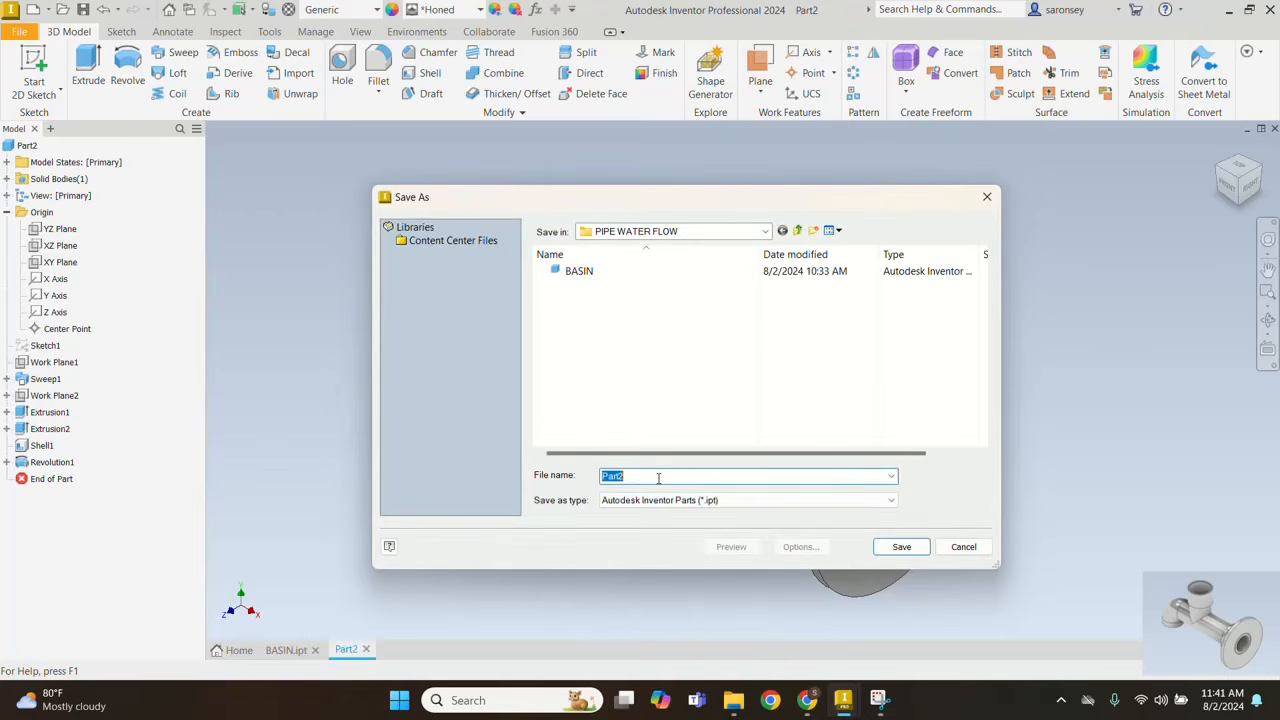
type("PIPE BODY")
left_click(896, 546)
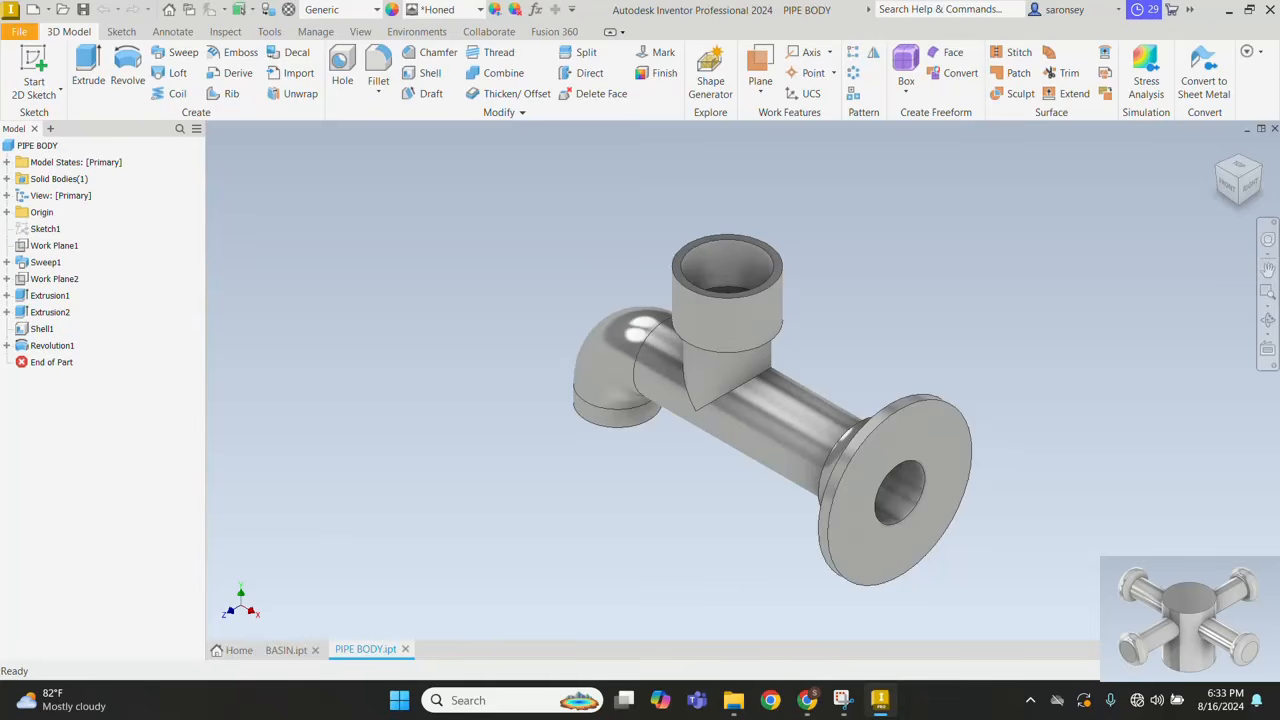
Step: Create a new part from the metric Standard (mm).ipt template
middle_click_drag(1094, 309, 1060, 306)
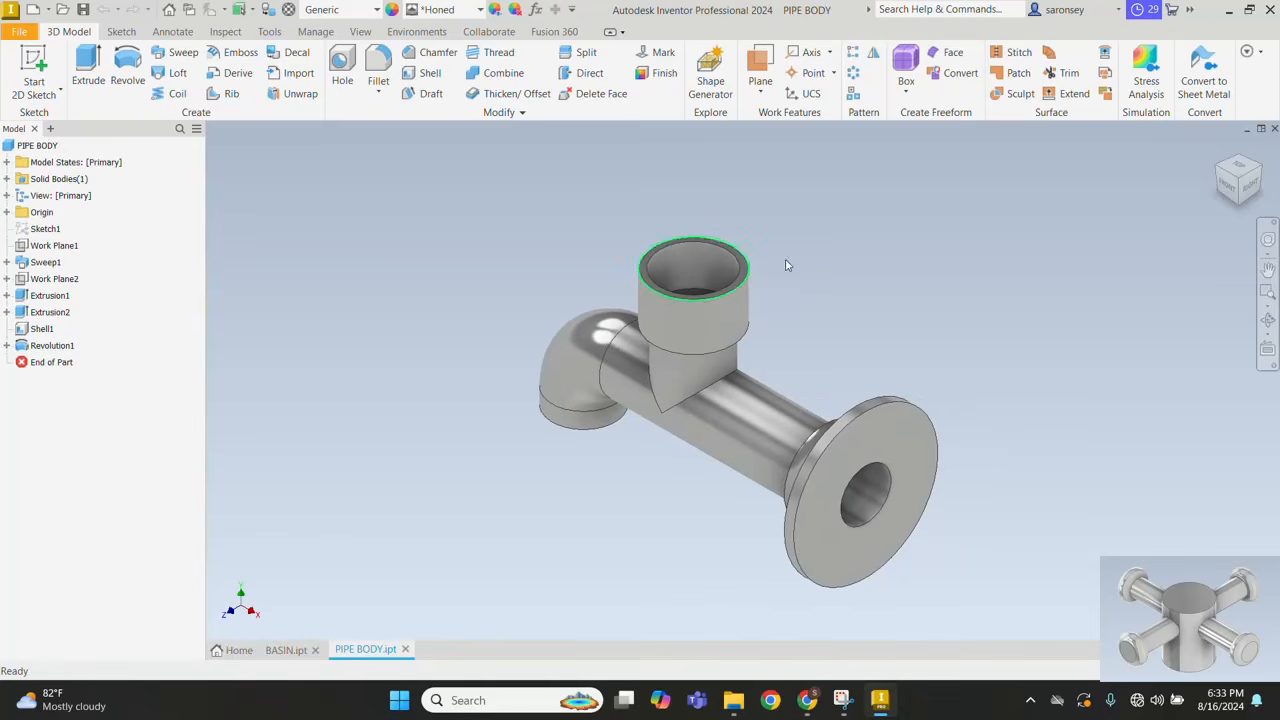
left_click(33, 9)
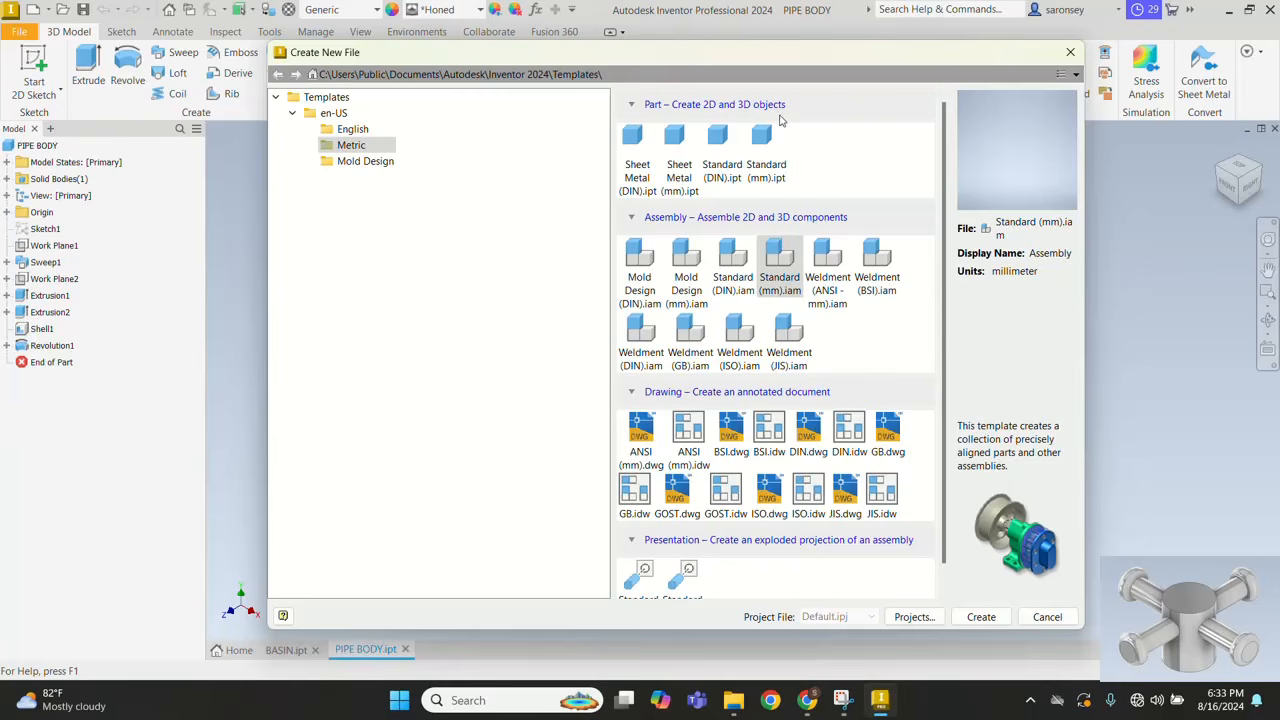
left_click(779, 157)
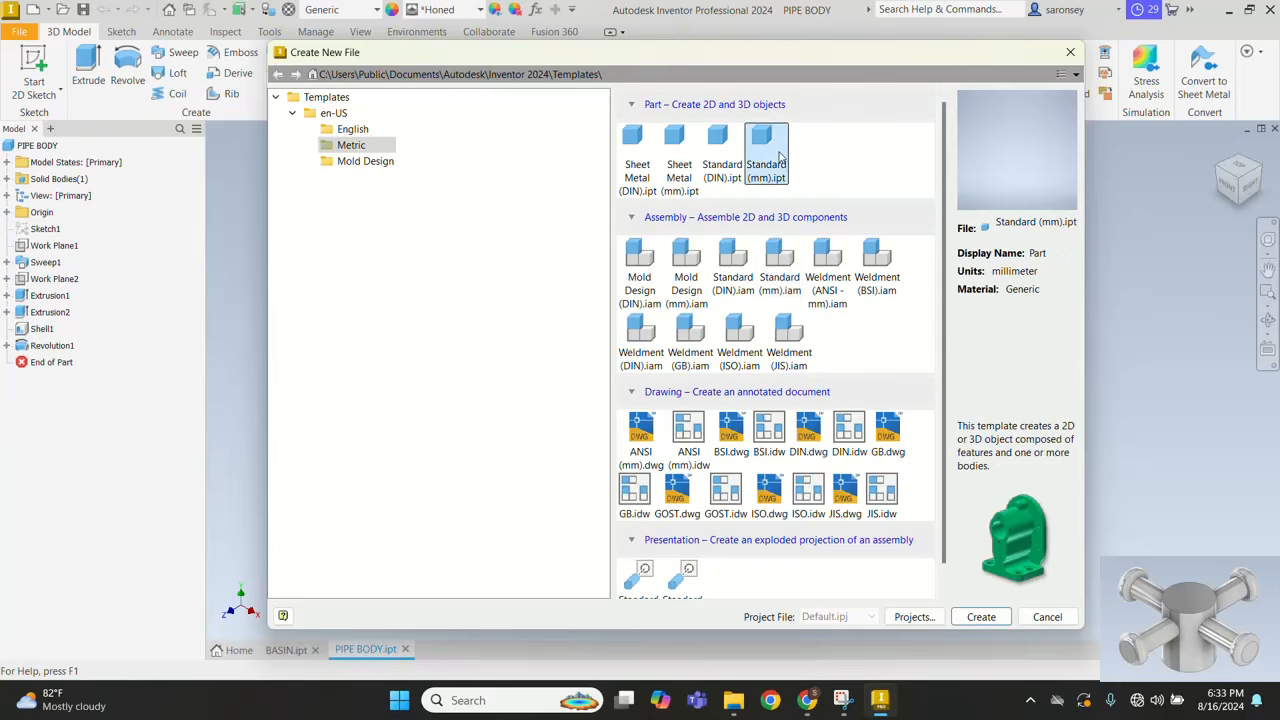
left_click(980, 617)
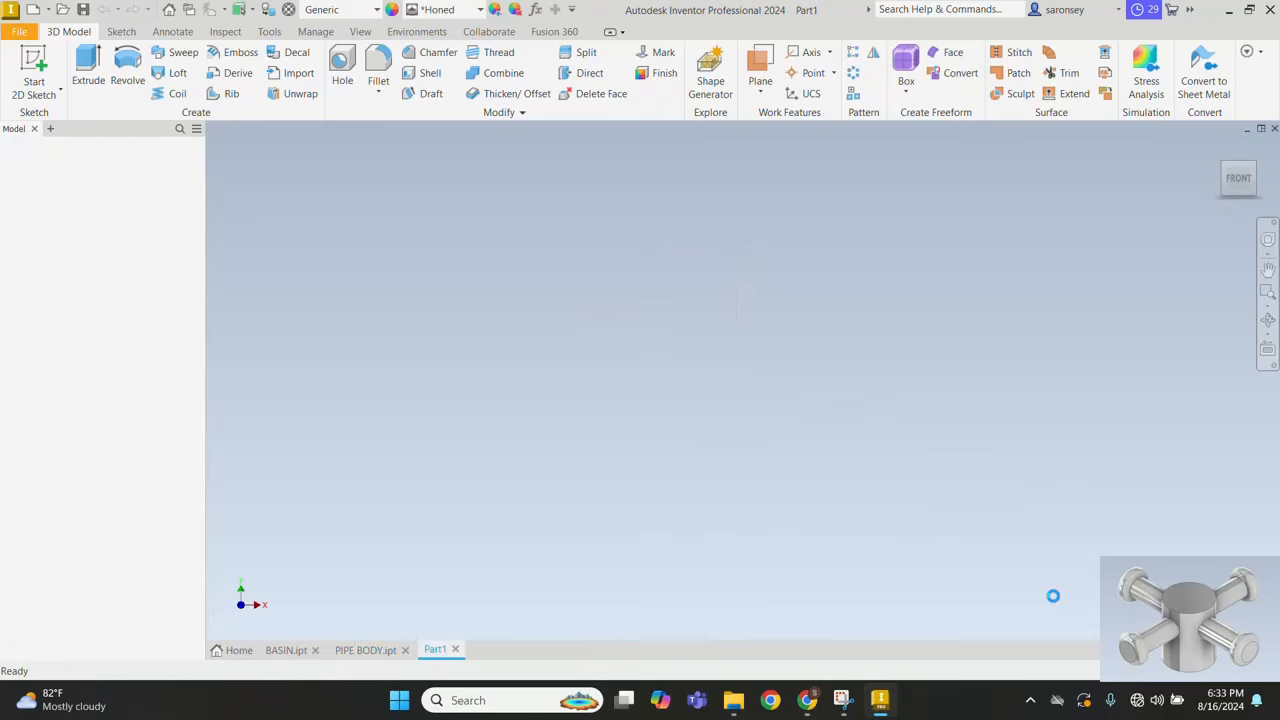
Step: Start a sketch on the horizontal XZ plane and draw a 19 mm diameter circle centred on the origin
left_click(22, 63)
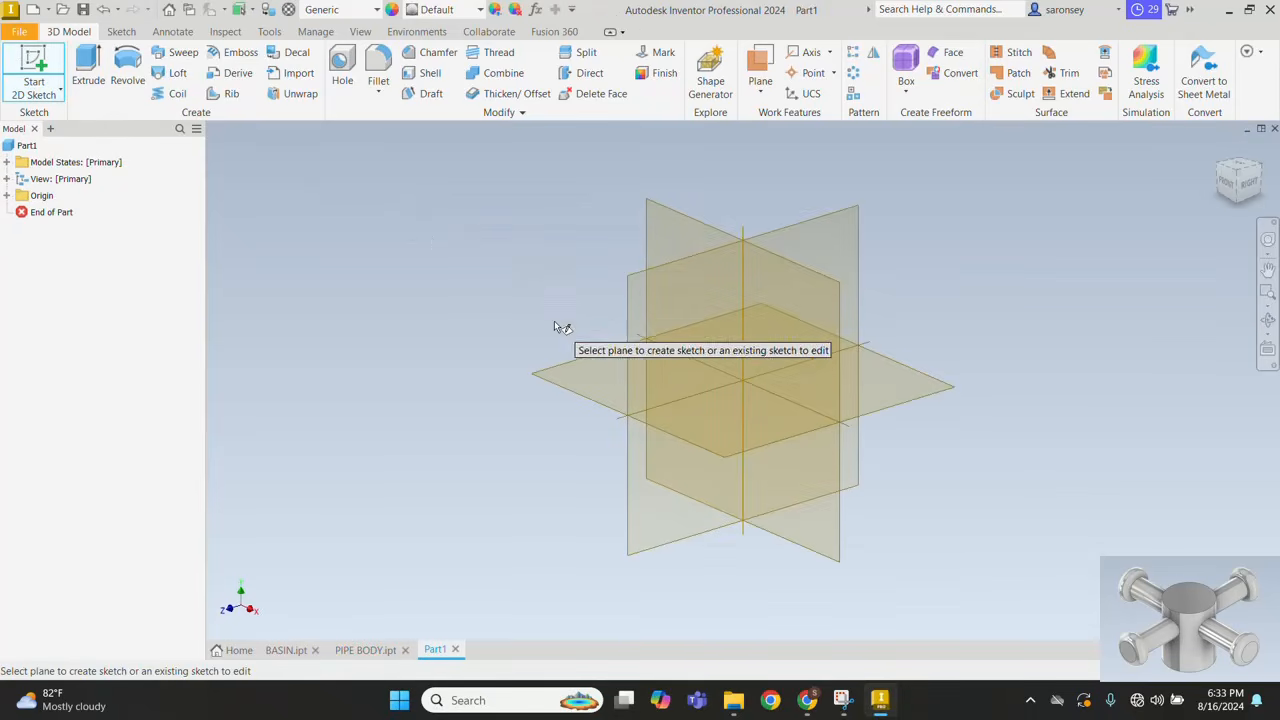
left_click(581, 385)
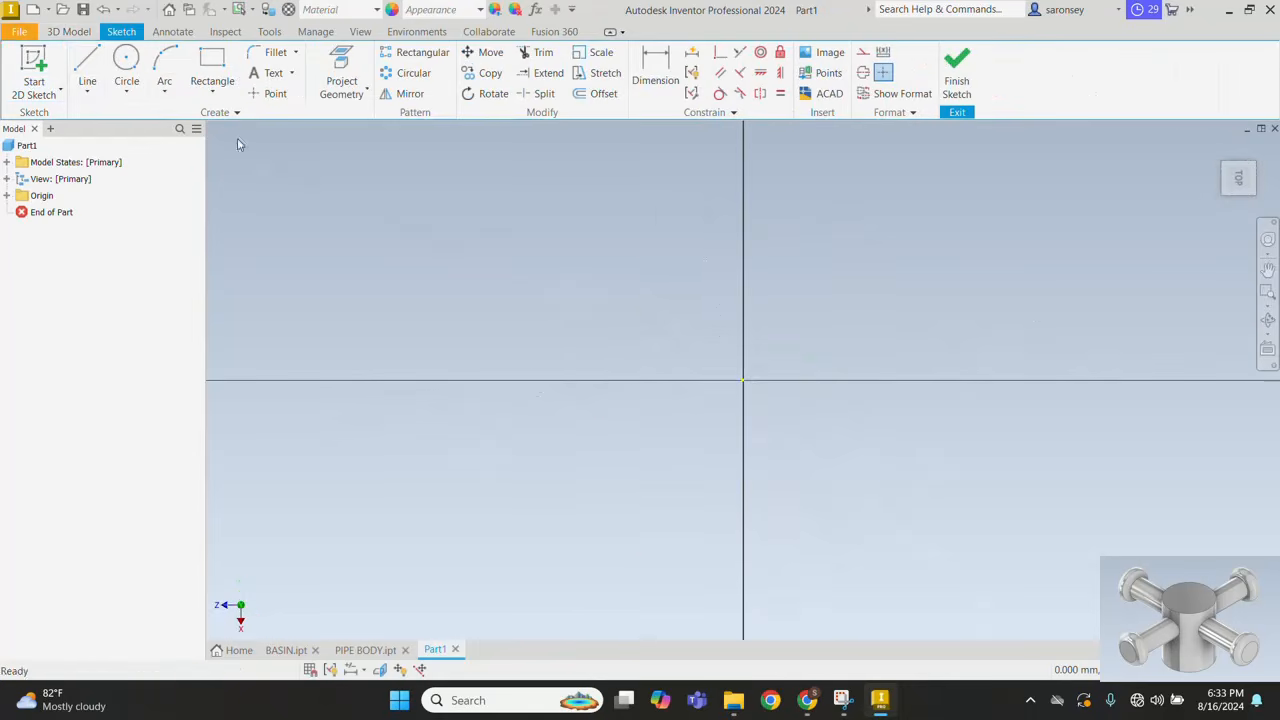
left_click(125, 64)
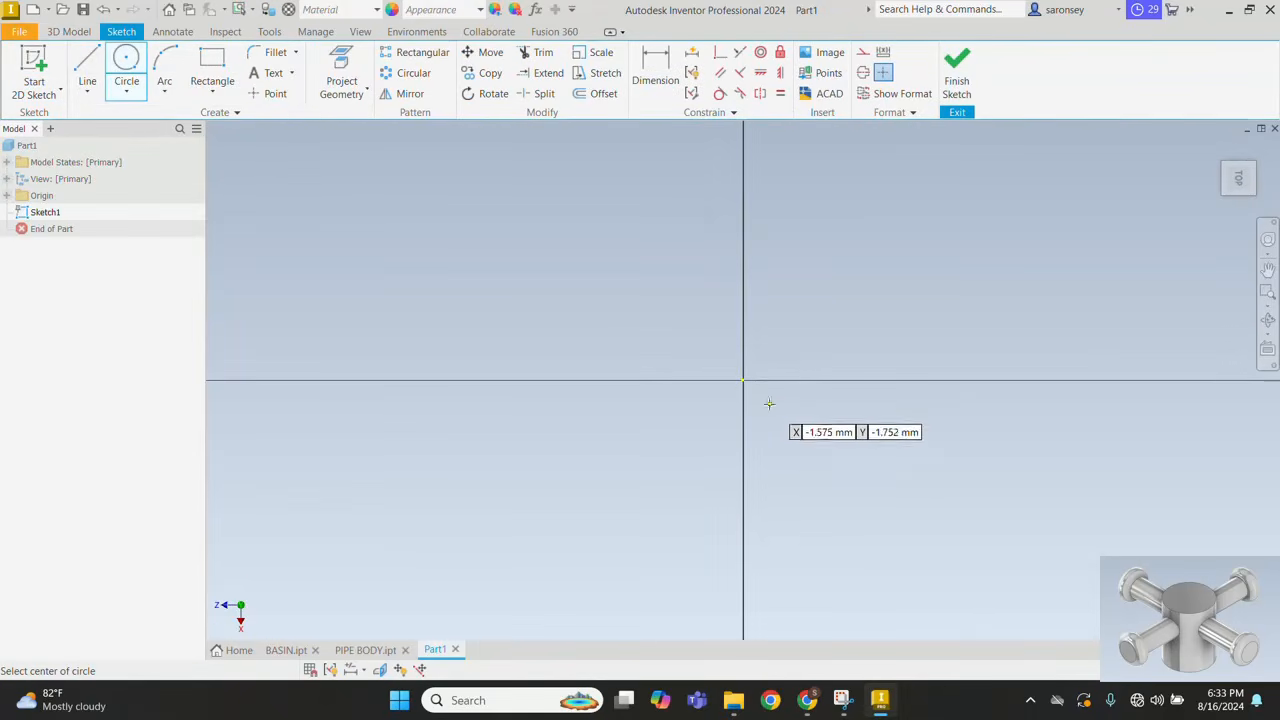
left_click(743, 383)
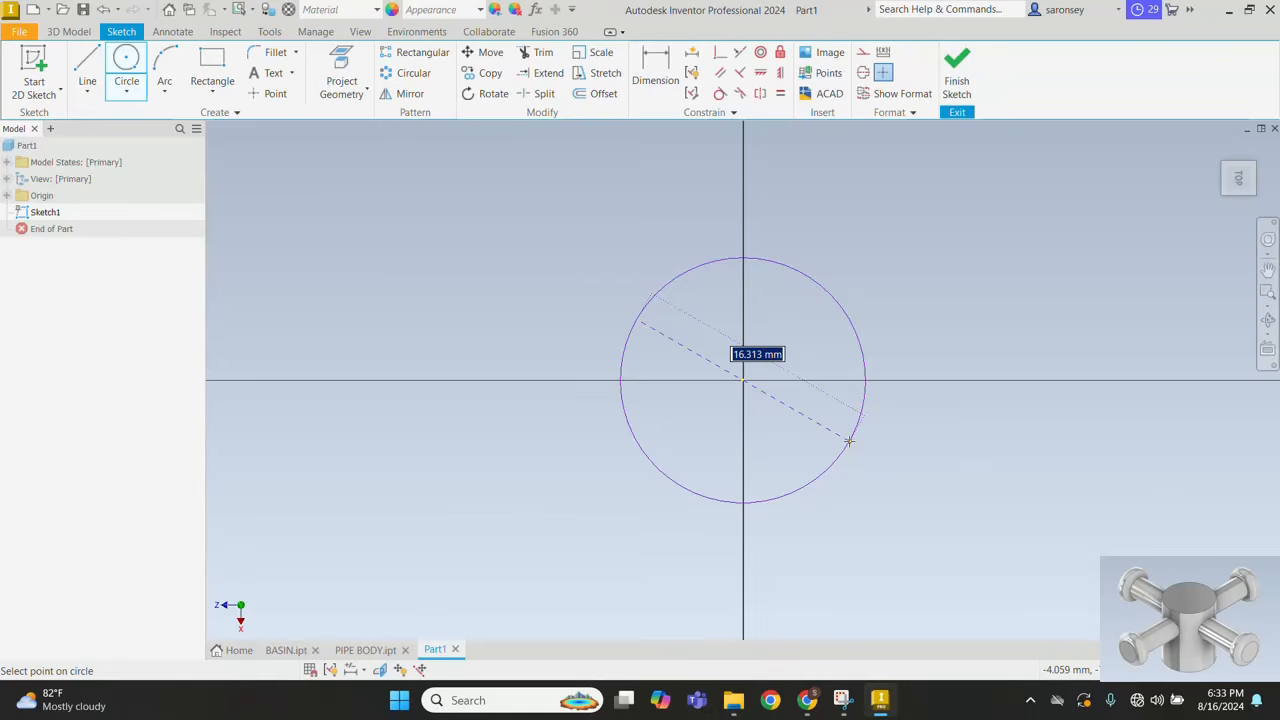
type("19")
key("Return")
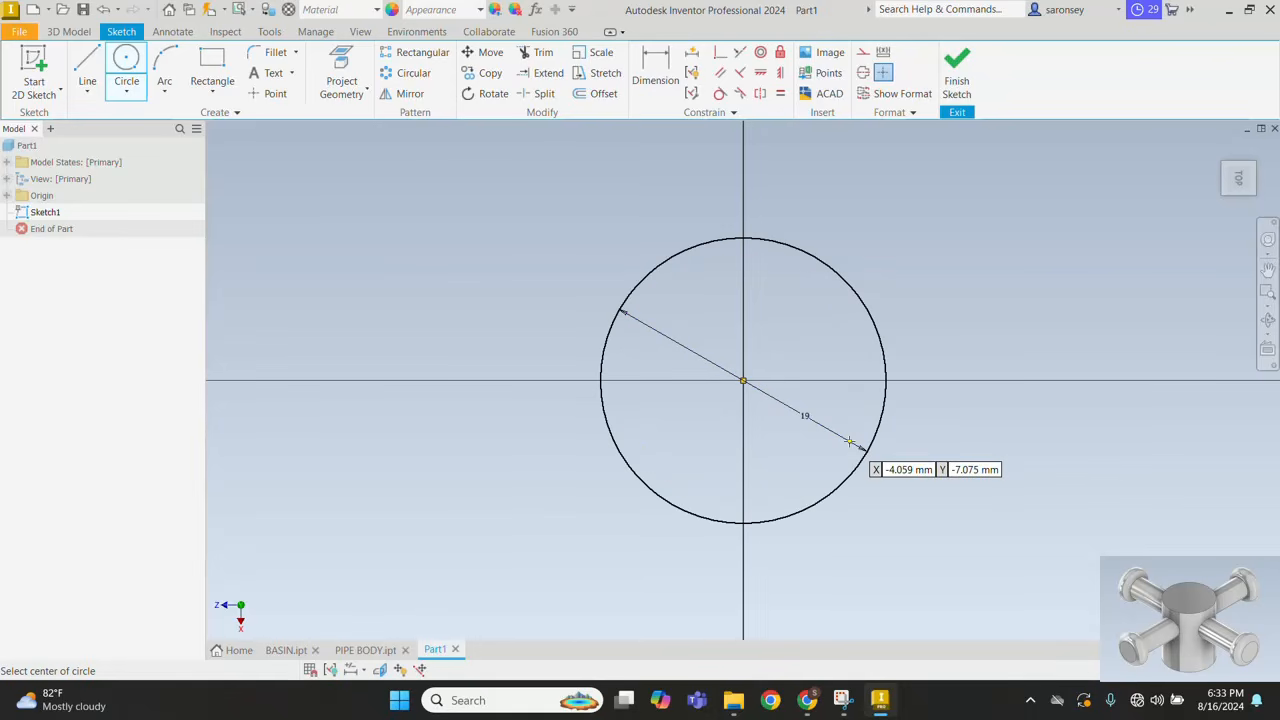
Step: Extrude the circle 25 mm upward into a solid cylinder
key("e")
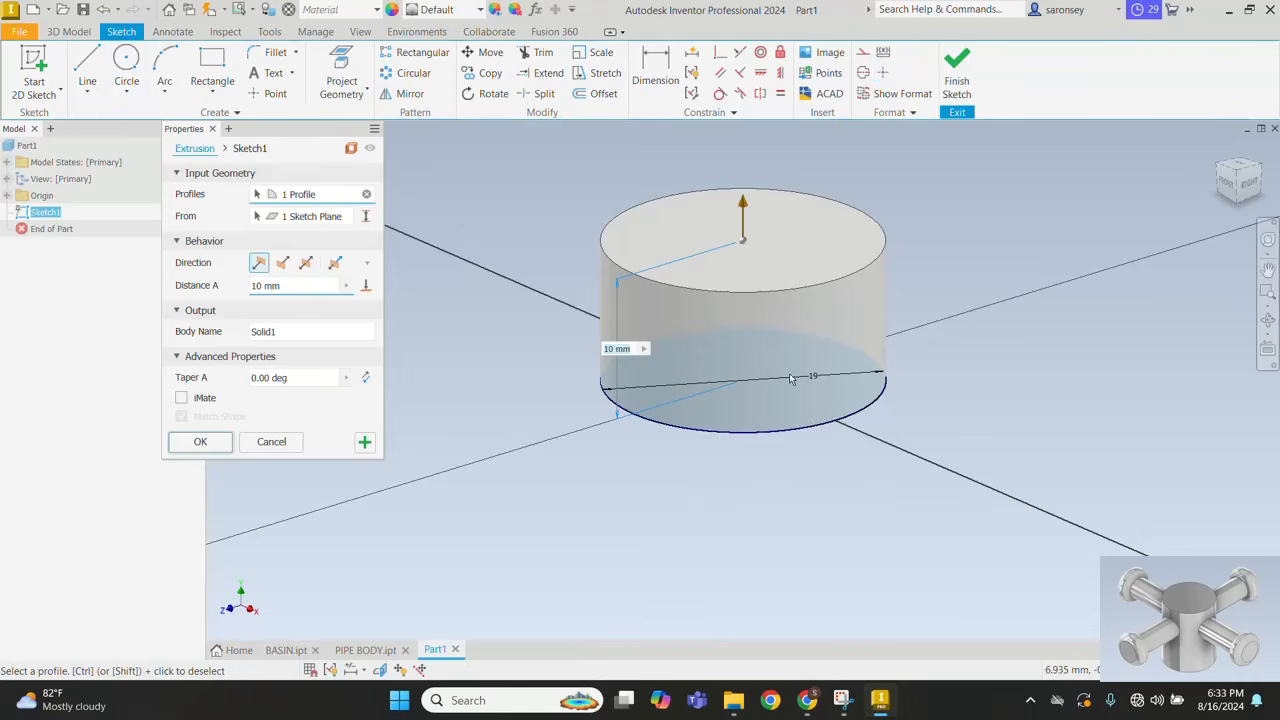
middle_click_drag(771, 346, 737, 391)
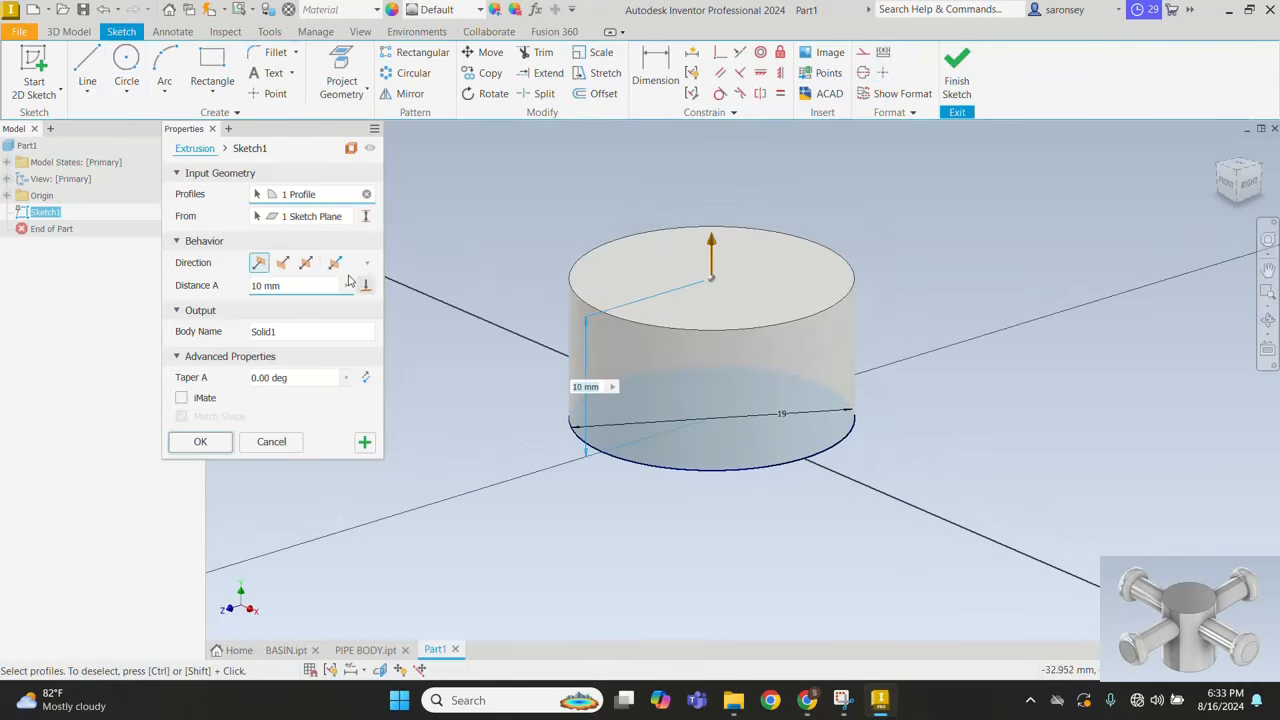
left_click_drag(288, 286, 230, 293)
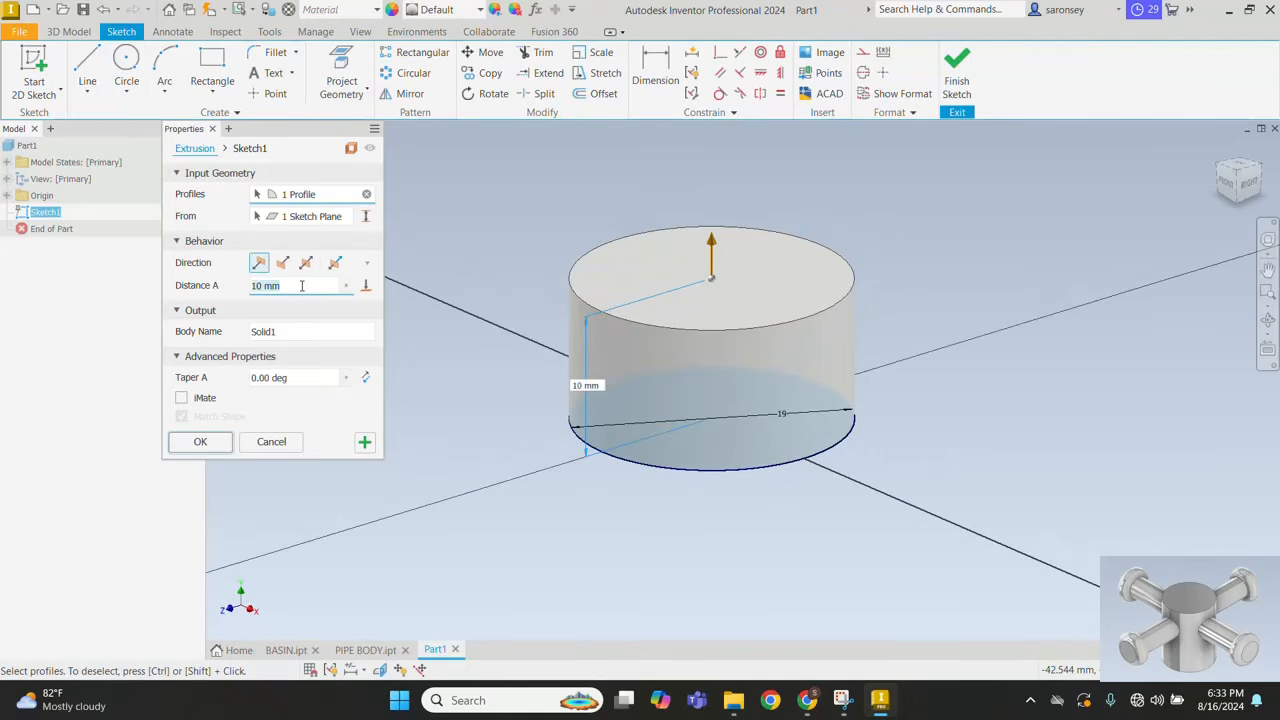
type("25")
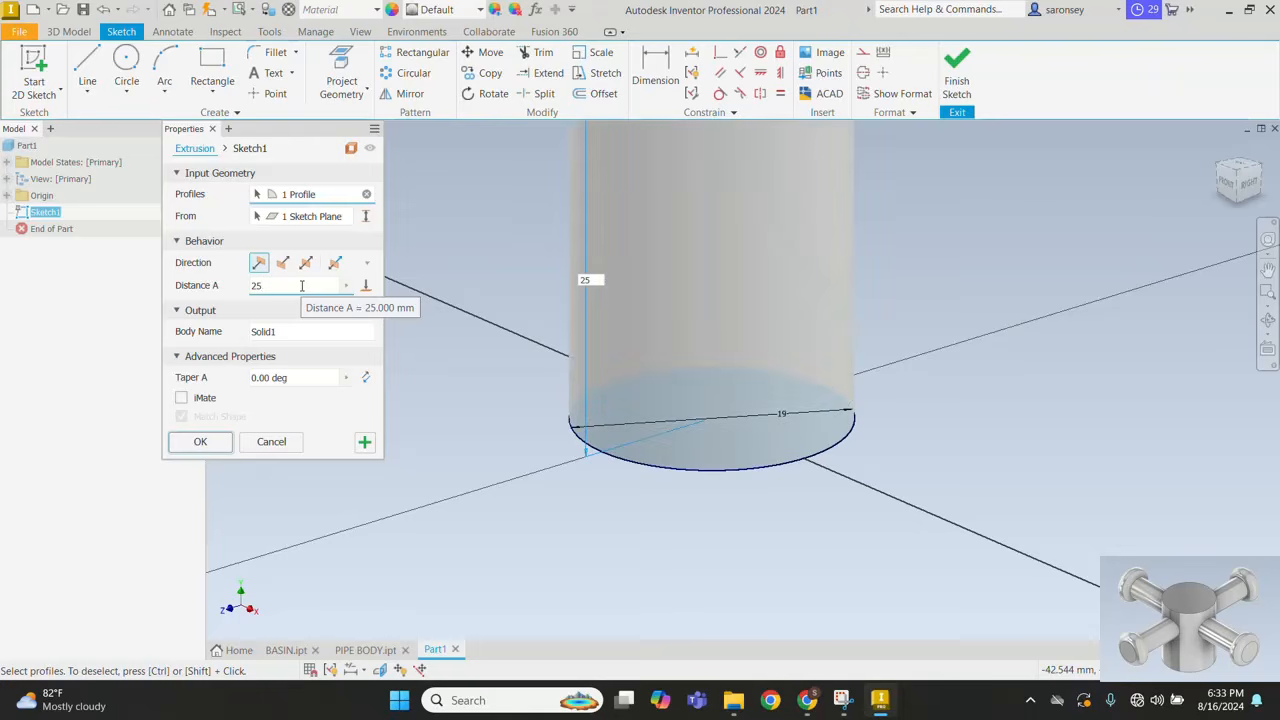
middle_click_drag(1016, 366, 1016, 441)
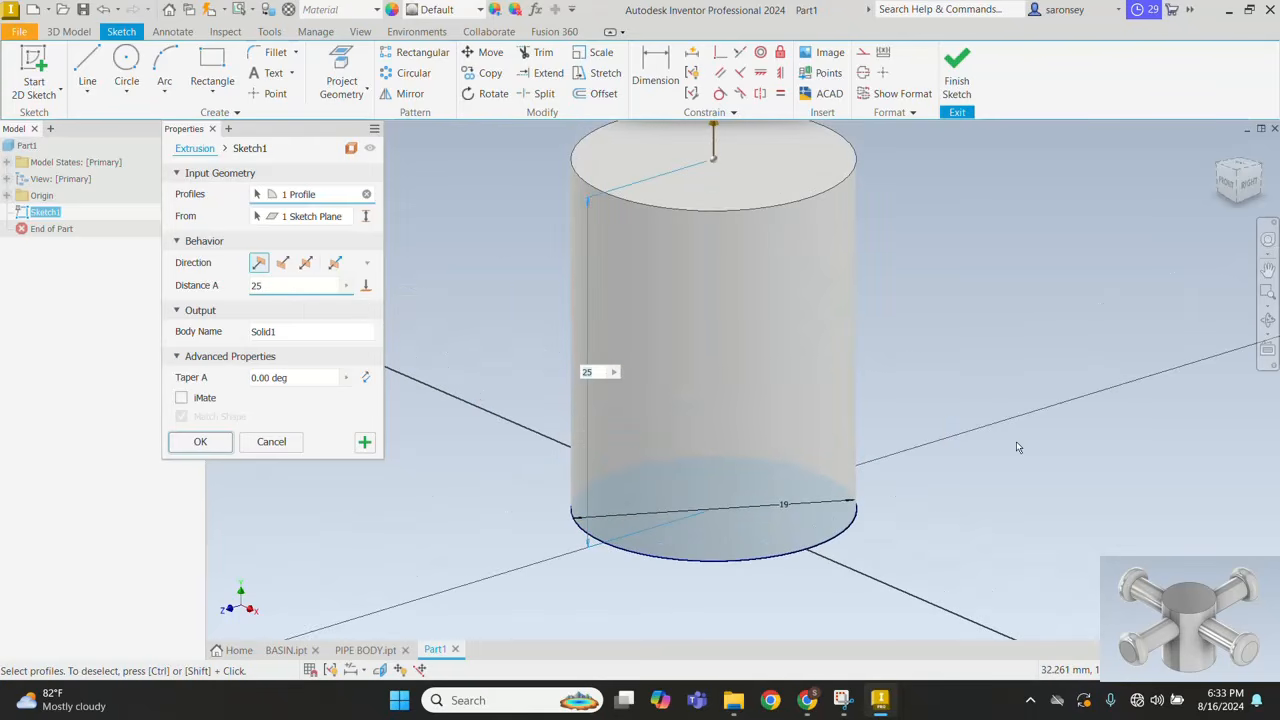
left_click(201, 445)
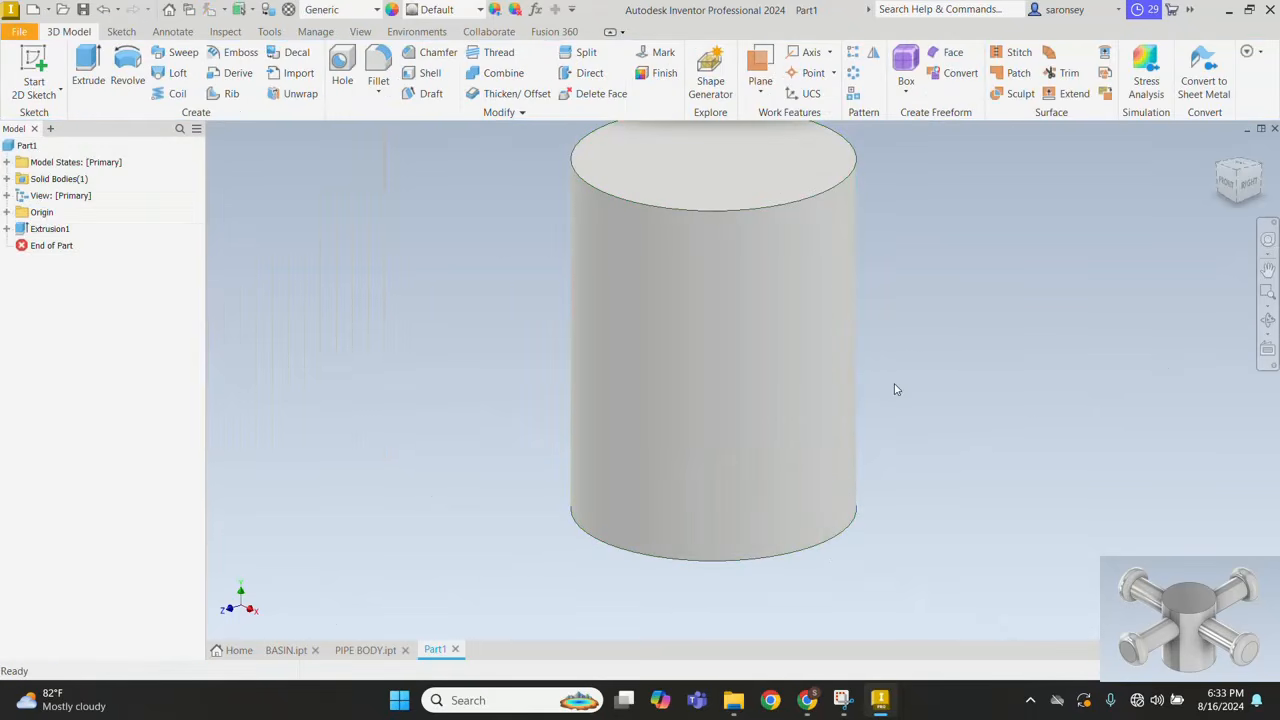
Step: Start a sketch on the YZ origin plane through the cylinder and slice the graphics at the sketch plane
scroll(897, 390, "up", 3)
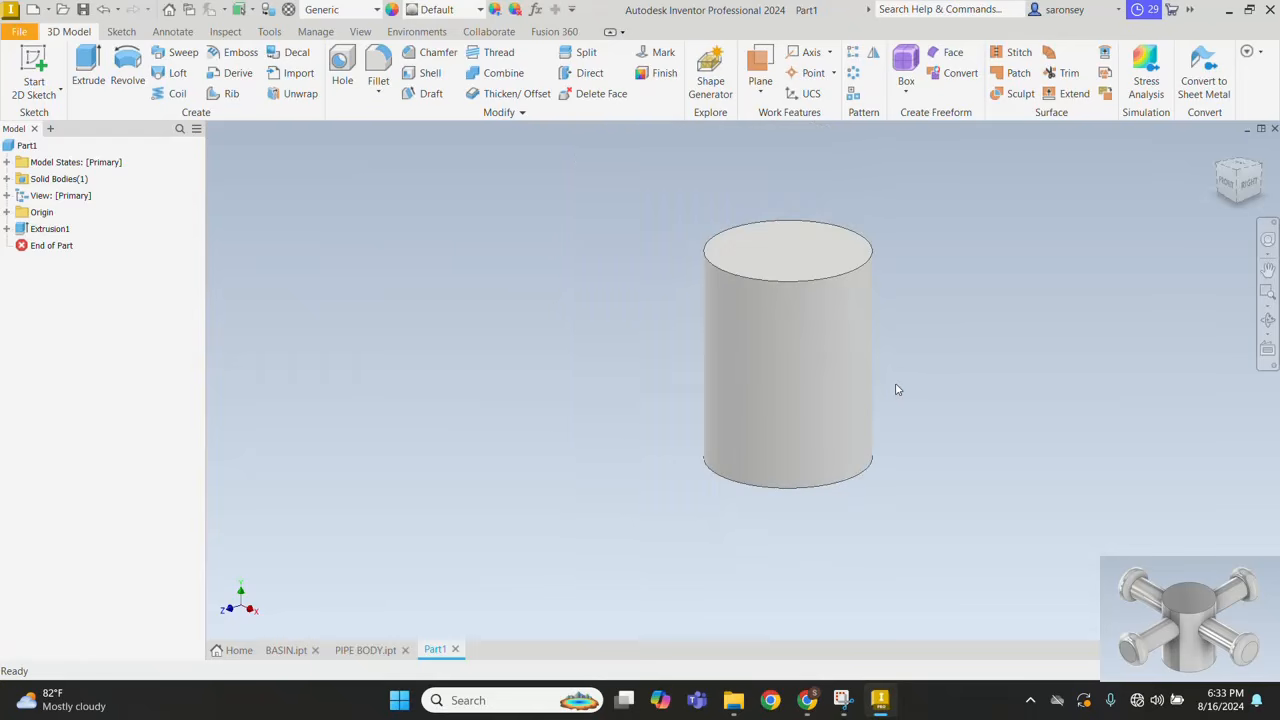
middle_click_drag(923, 387, 840, 397)
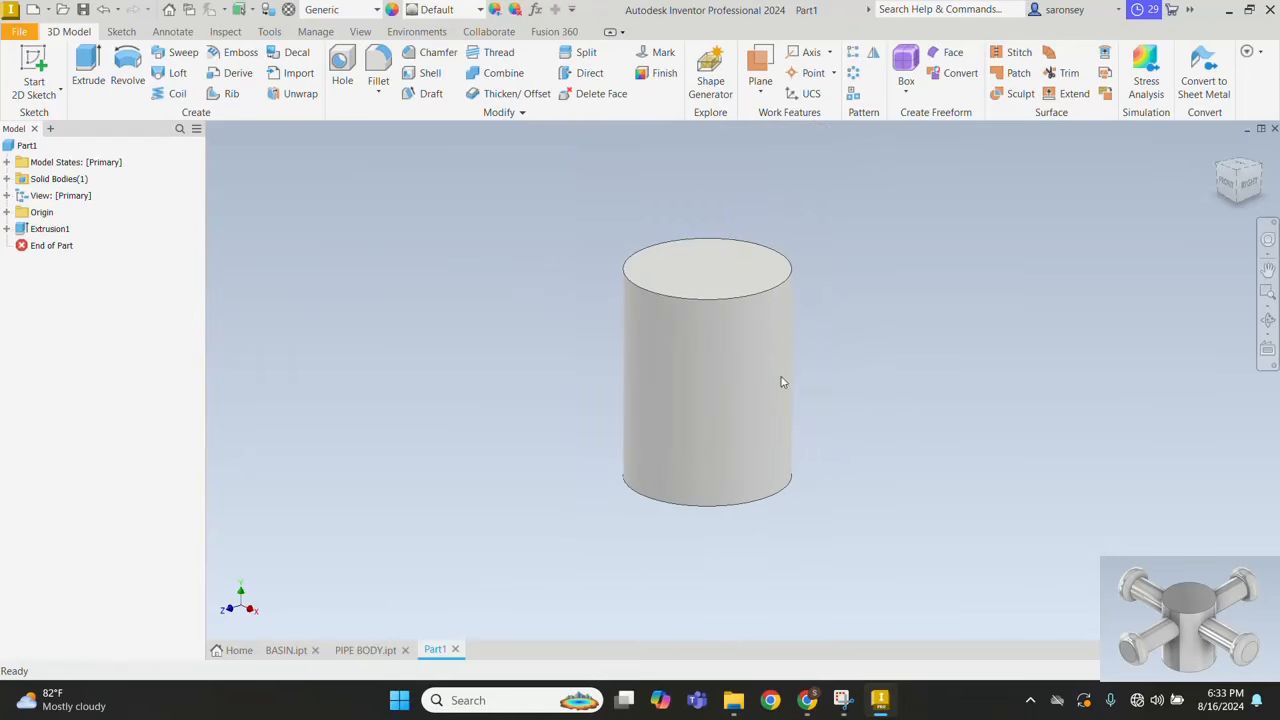
left_click(33, 75)
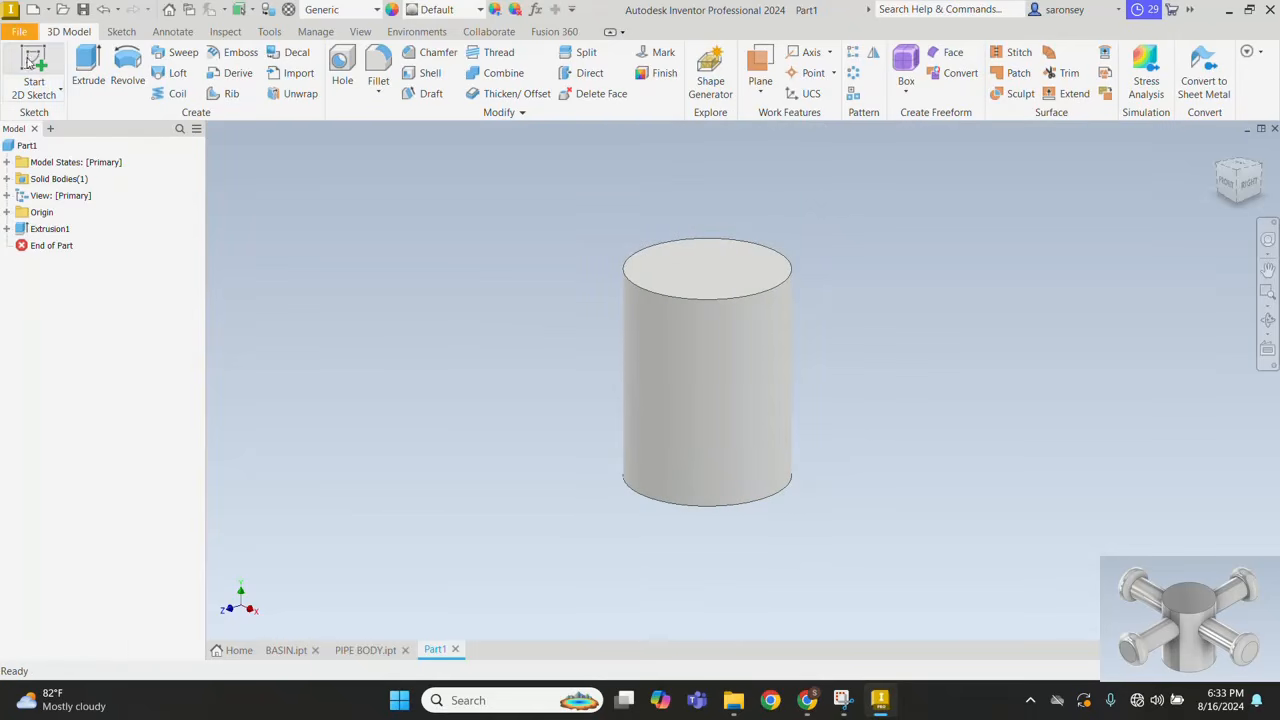
left_click(7, 212)
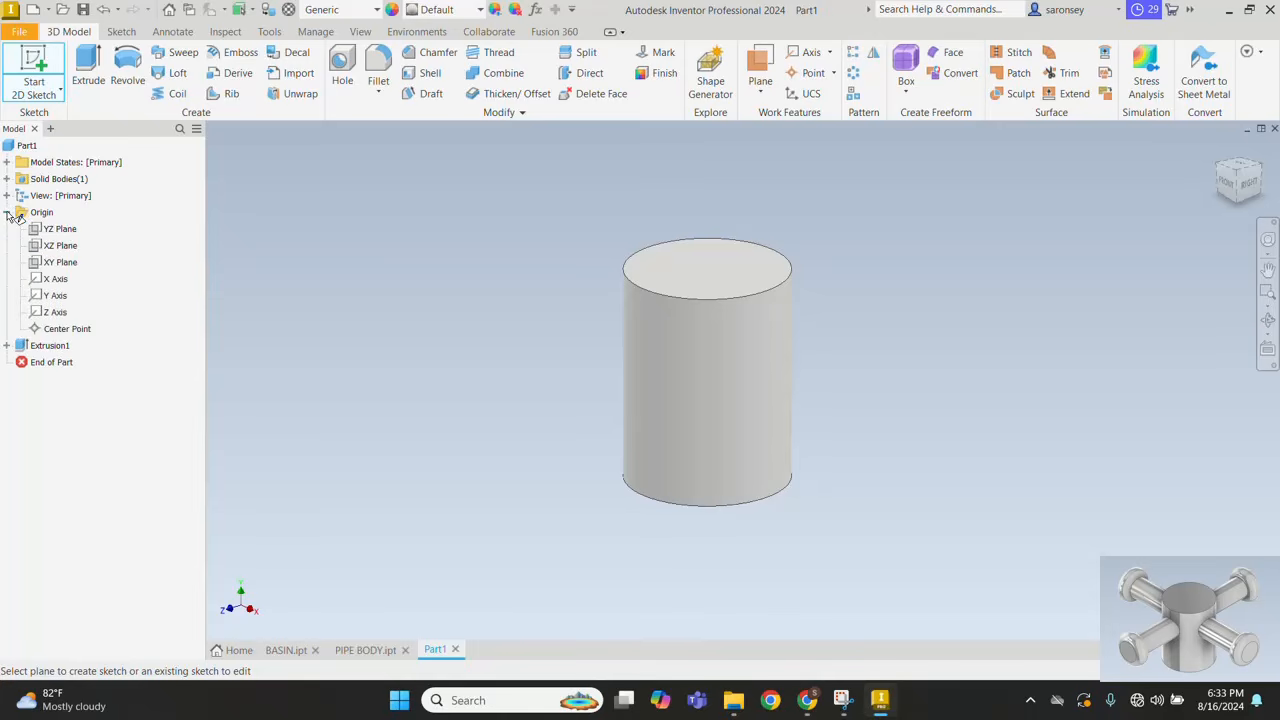
left_click(60, 229)
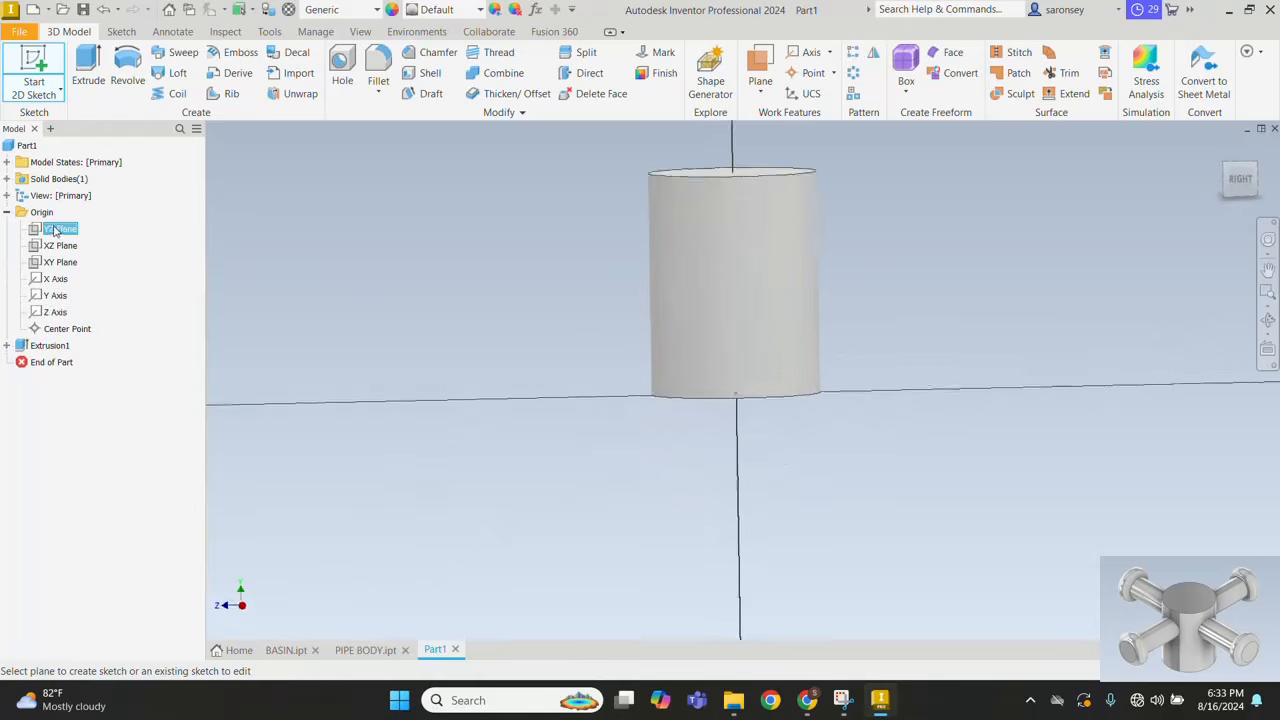
middle_click_drag(870, 327, 829, 420)
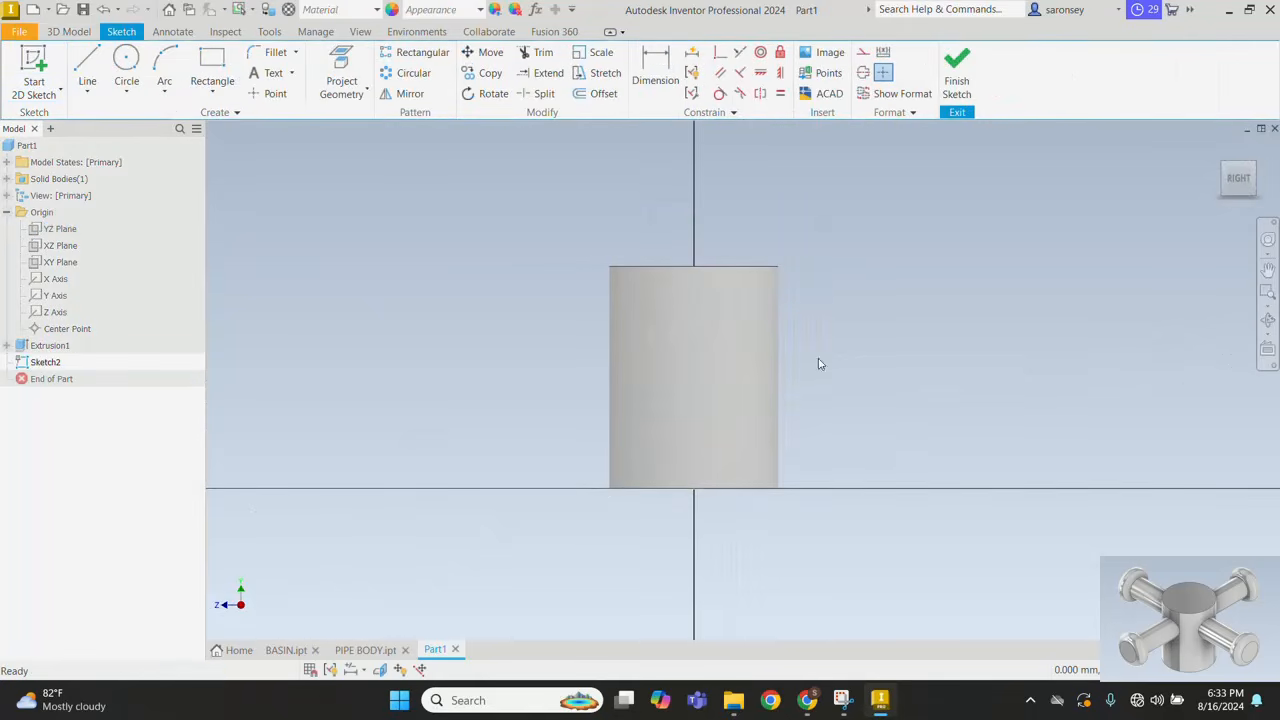
left_click(380, 670)
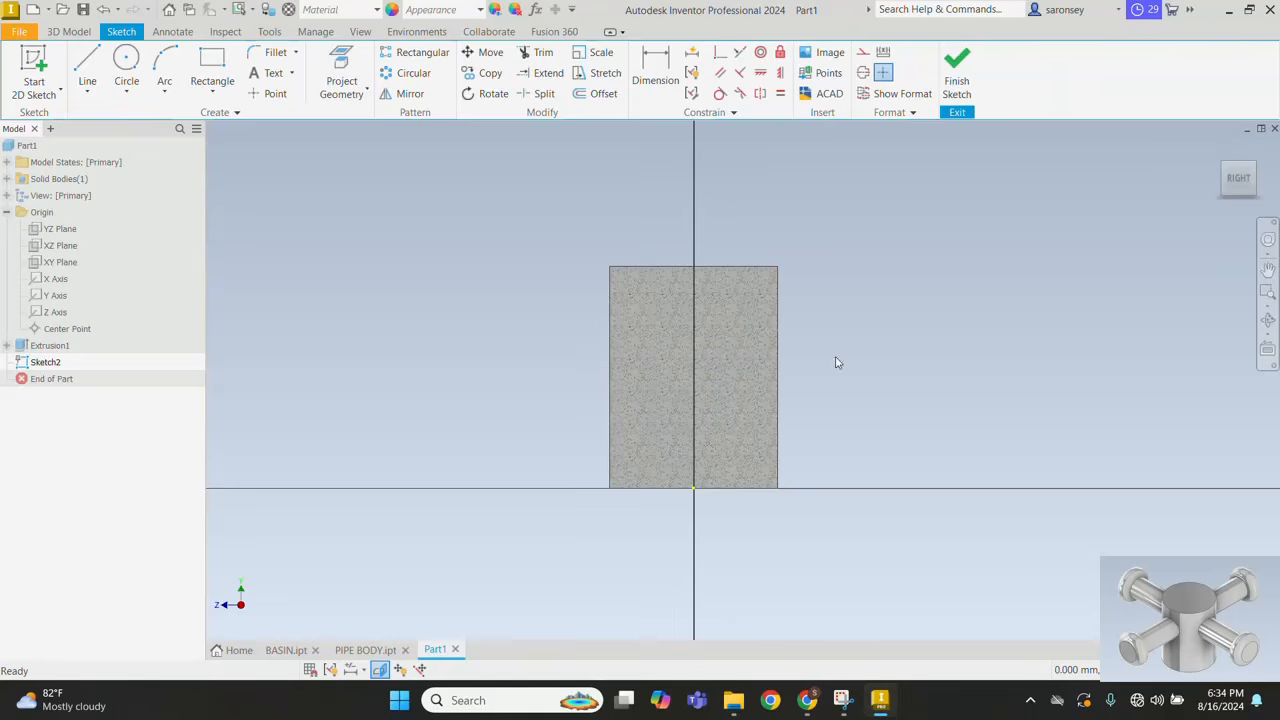
middle_click_drag(837, 362, 826, 409)
Step: Draw an 8 mm diameter circle in the upper half of the cylinder's section, slightly beside its axis
left_click(126, 65)
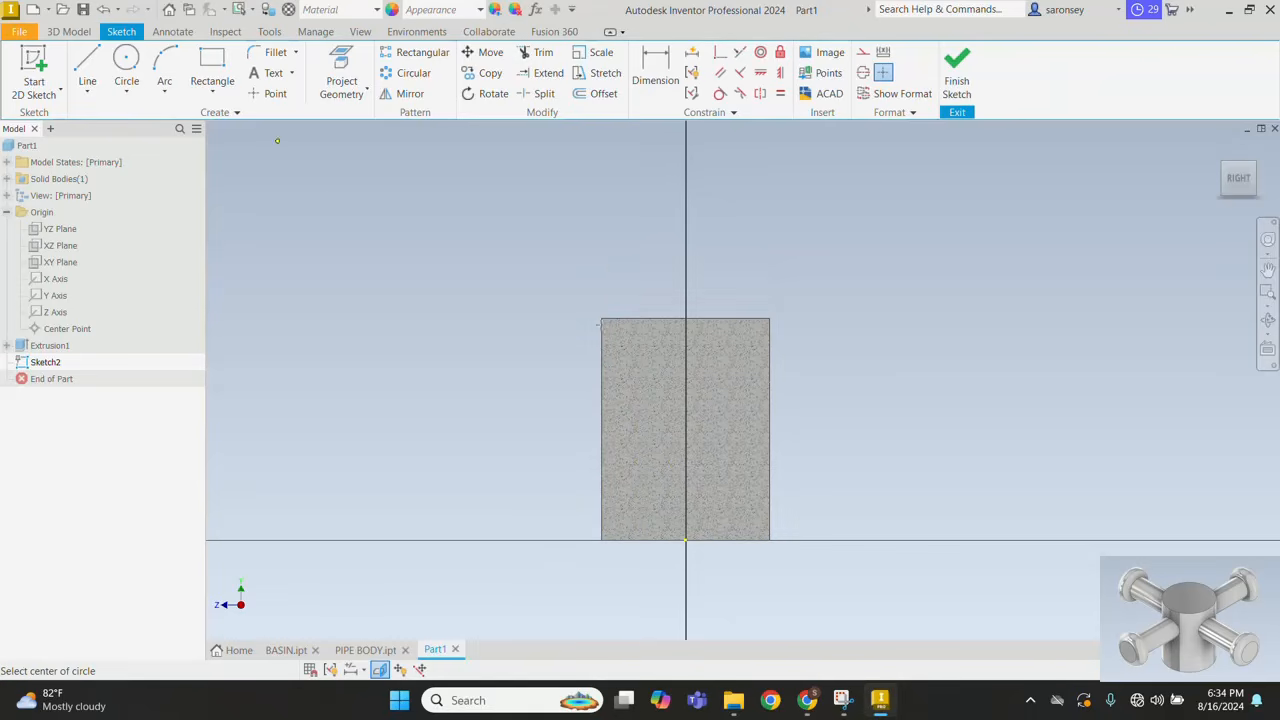
scroll(682, 411, "down", 3)
mouse_move(708, 363)
middle_mouse_down()
mouse_move(722, 316)
mouse_move(724, 335)
middle_mouse_up()
left_click(667, 293)
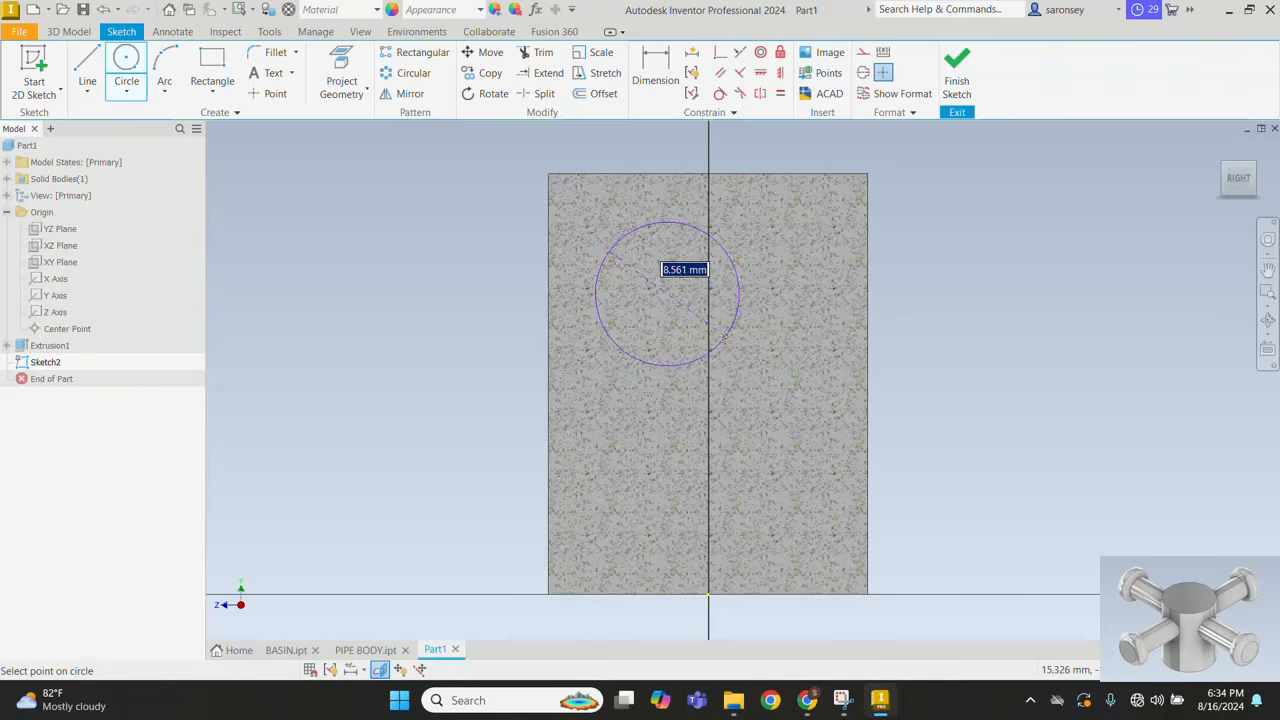
type("8")
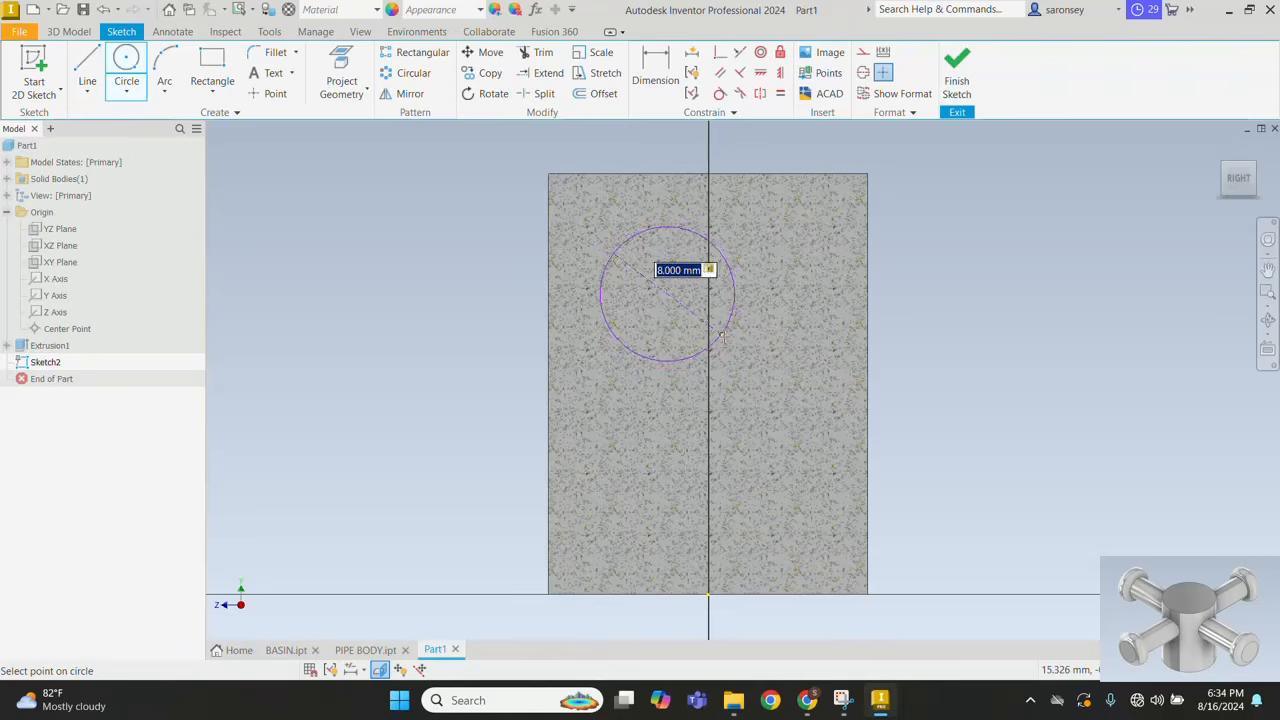
key("Return")
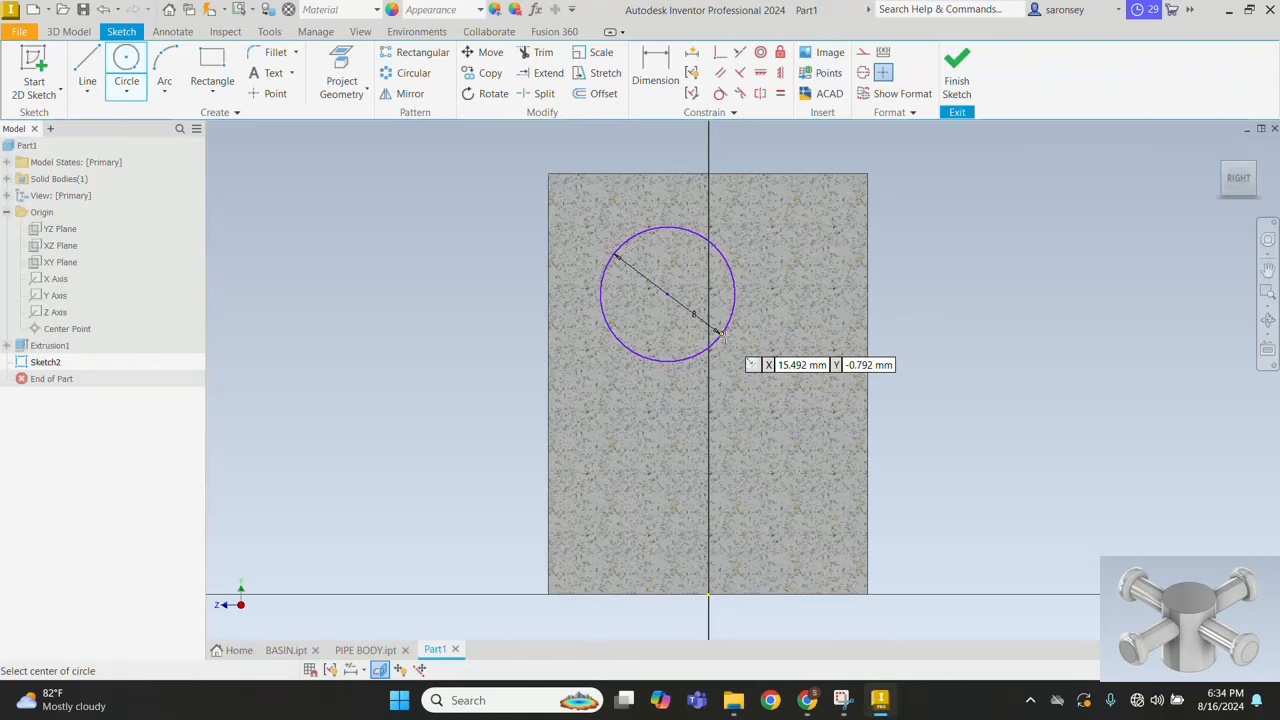
Step: Align the circle's centre with the origin along the cylinder's axis using a Horizontal constraint
left_click(783, 74)
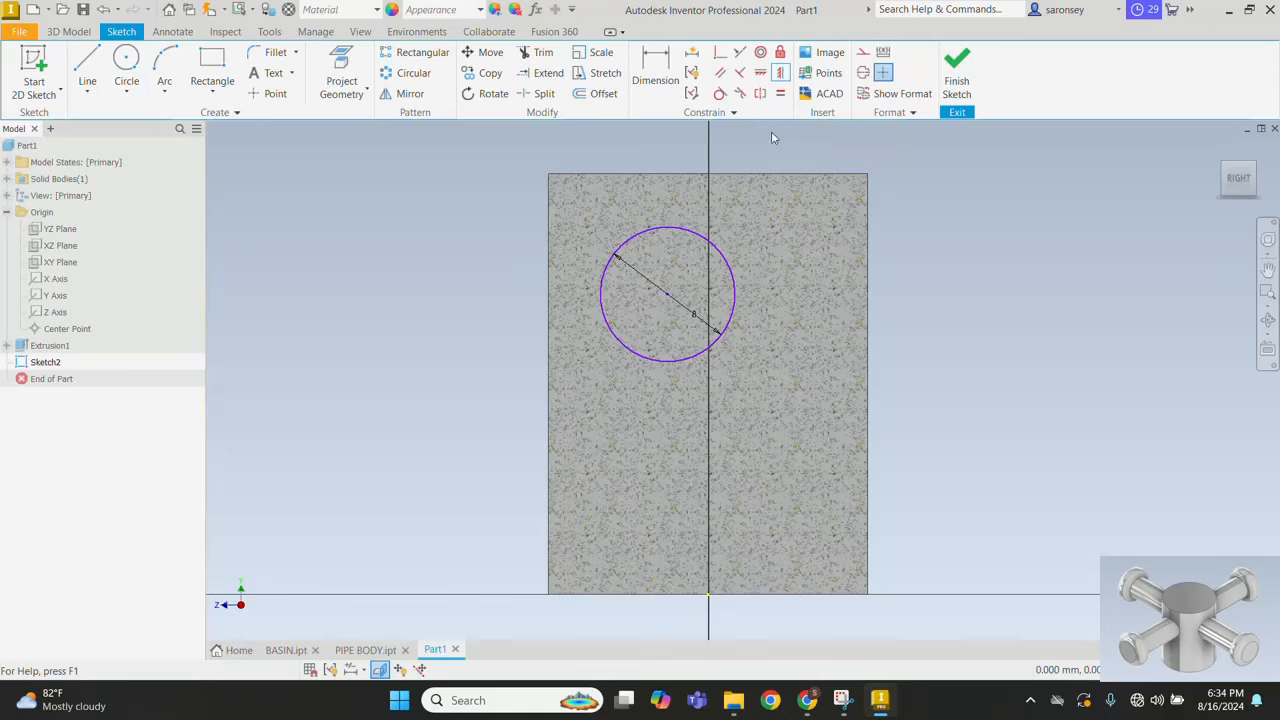
left_click(762, 74)
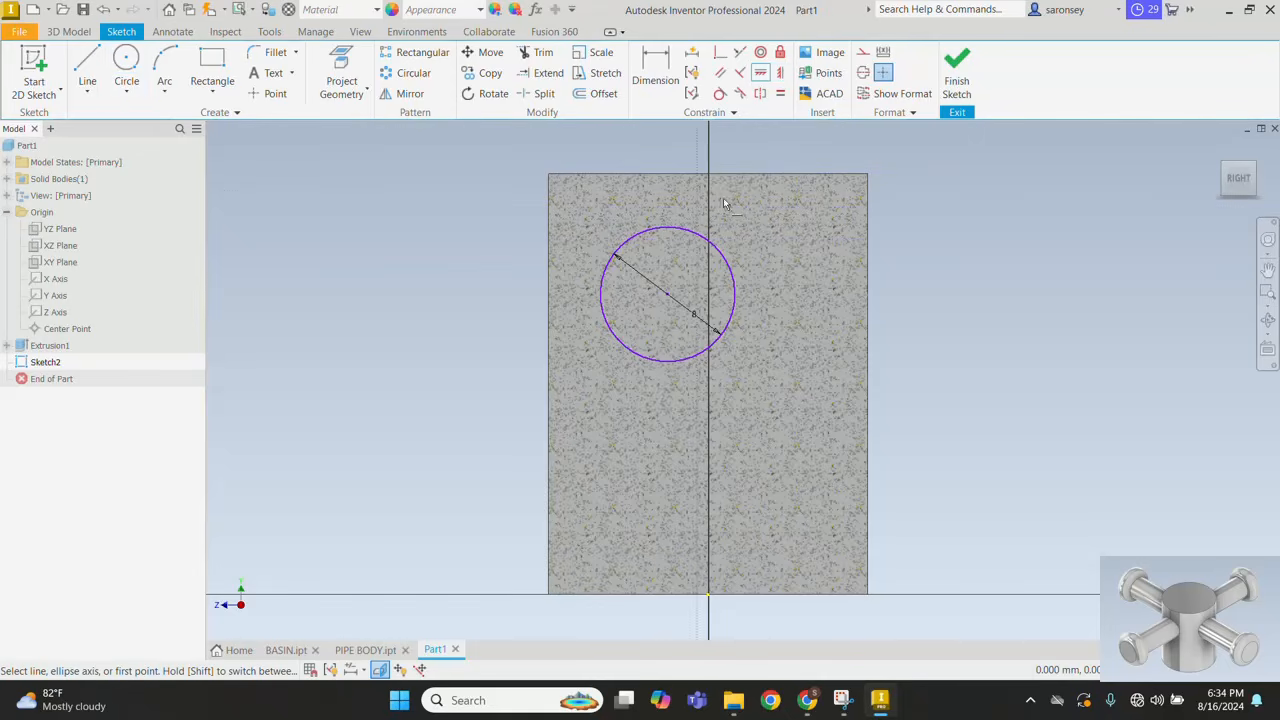
left_click(667, 296)
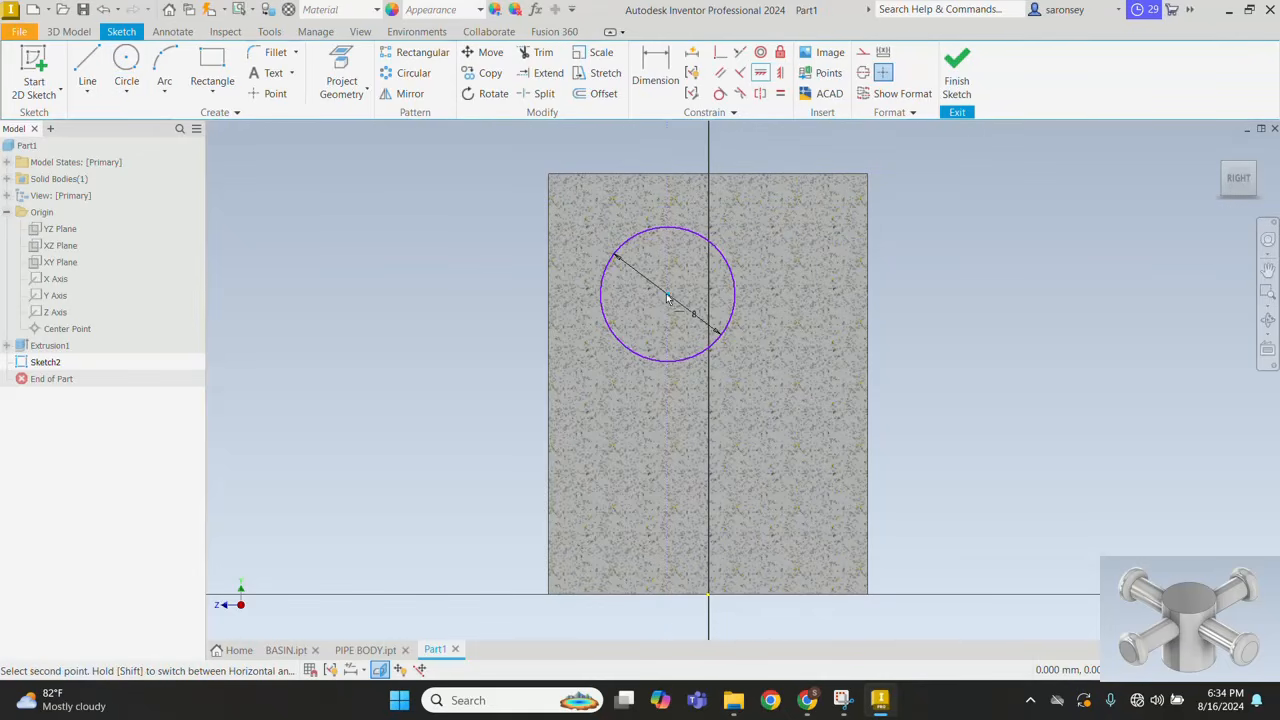
left_click(710, 595)
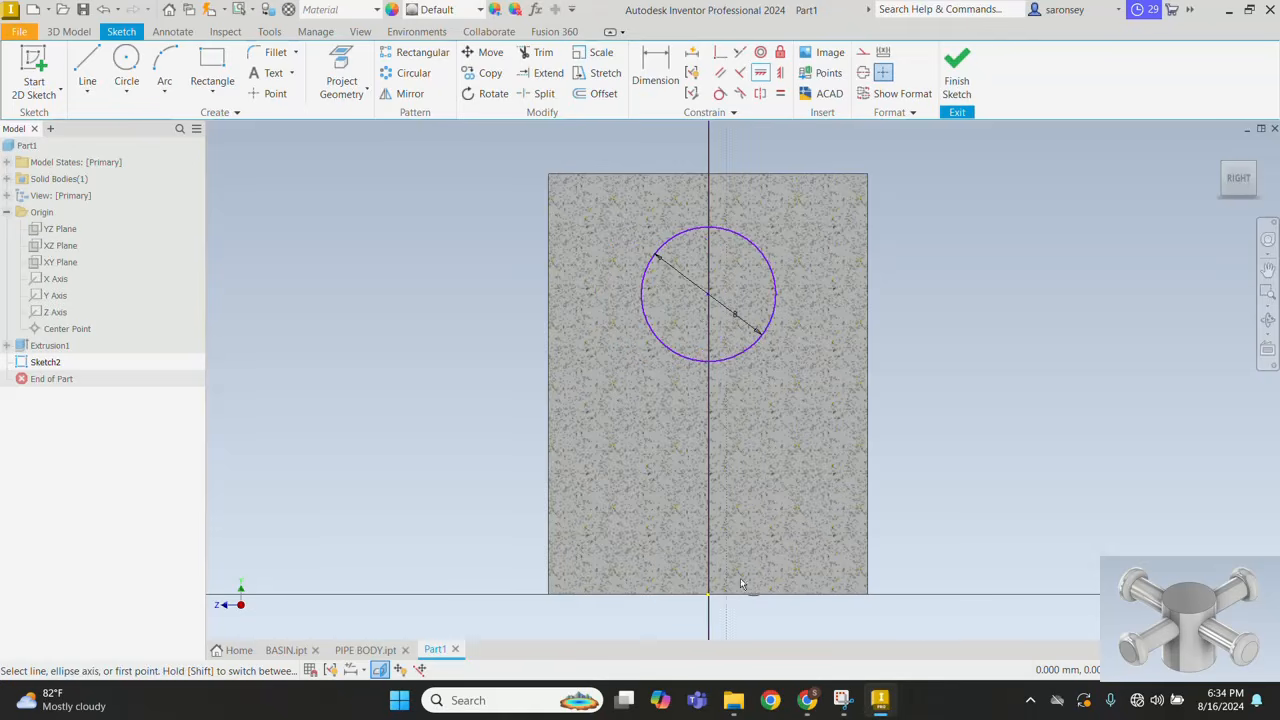
Step: Dimension the circle's centre 8 mm below the cylinder's top edge and finish the sketch
left_click(673, 67)
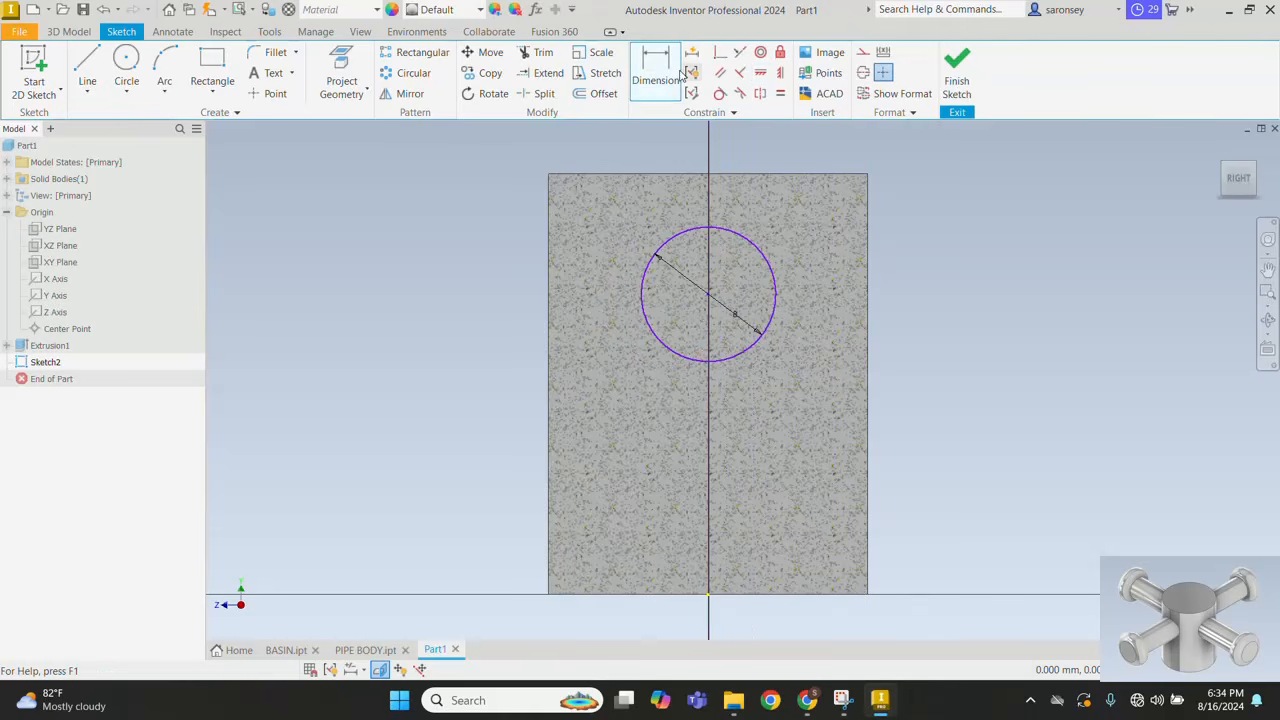
left_click(709, 296)
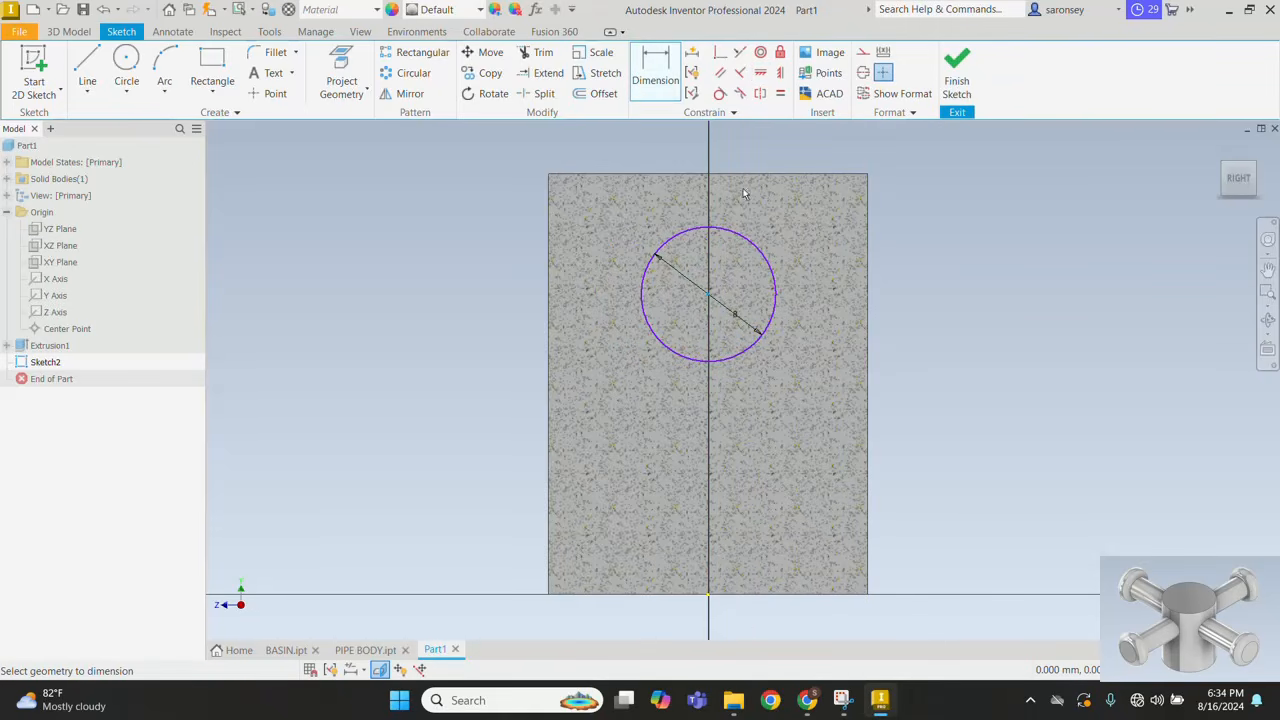
left_click(742, 174)
left_click(899, 219)
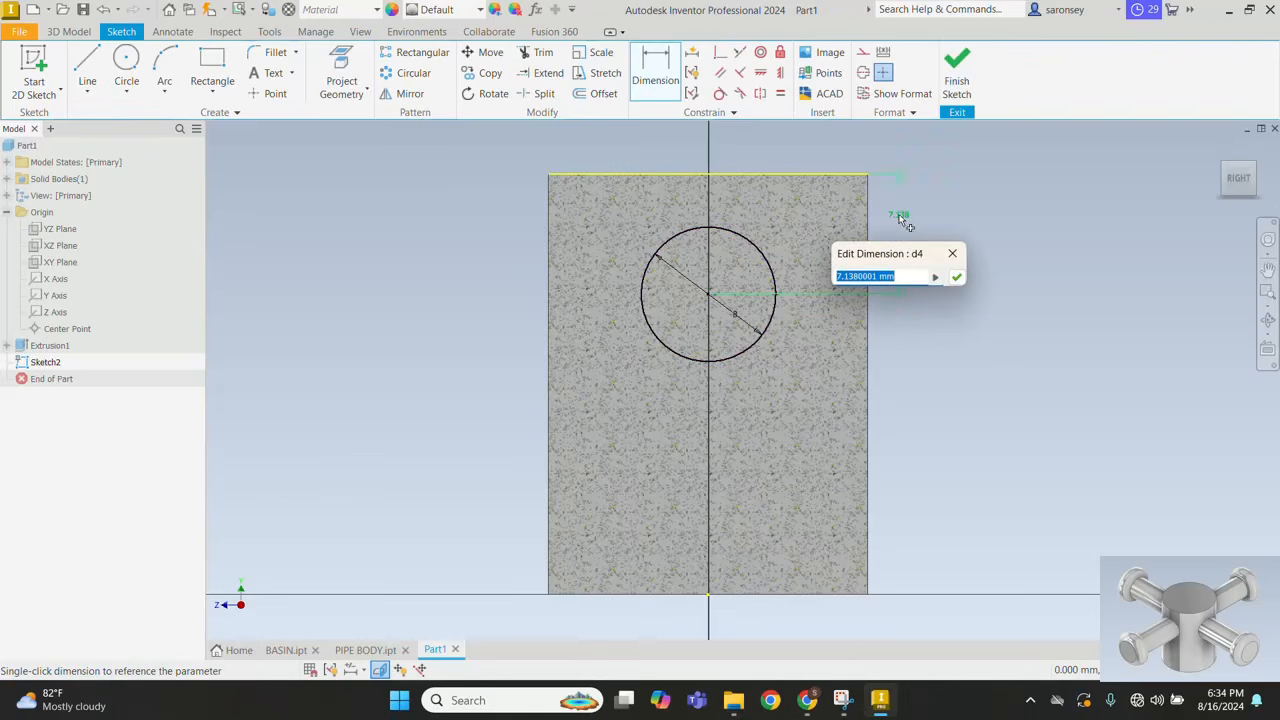
type("8")
key("Return")
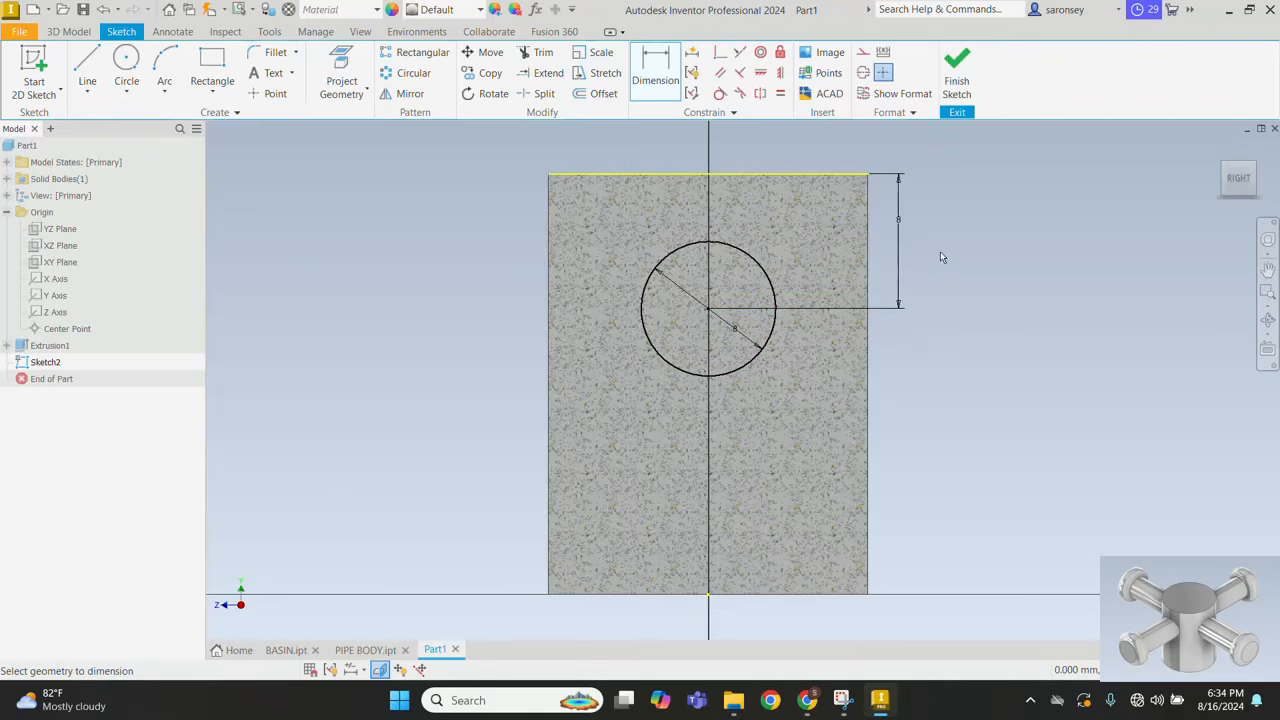
left_click(956, 72)
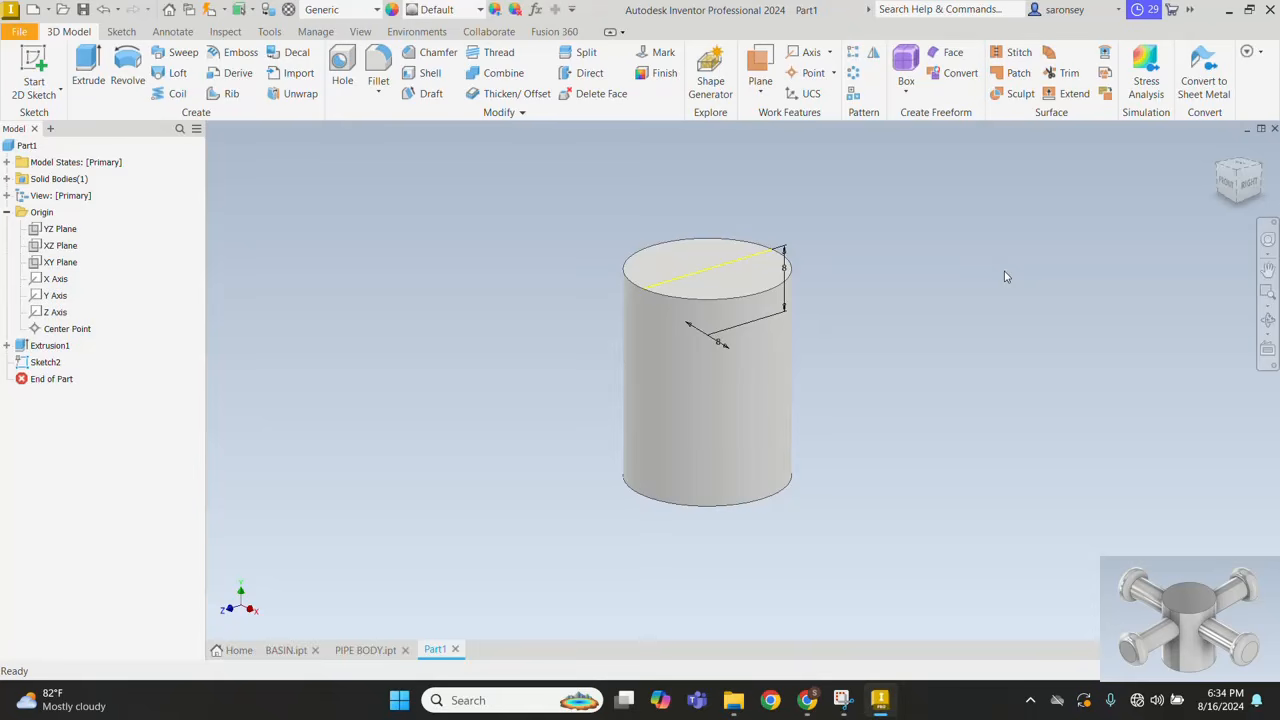
Step: Extrude the 8 mm circle symmetrically about its sketch plane to a total distance of 55 mm, joined to the cylinder
key("e")
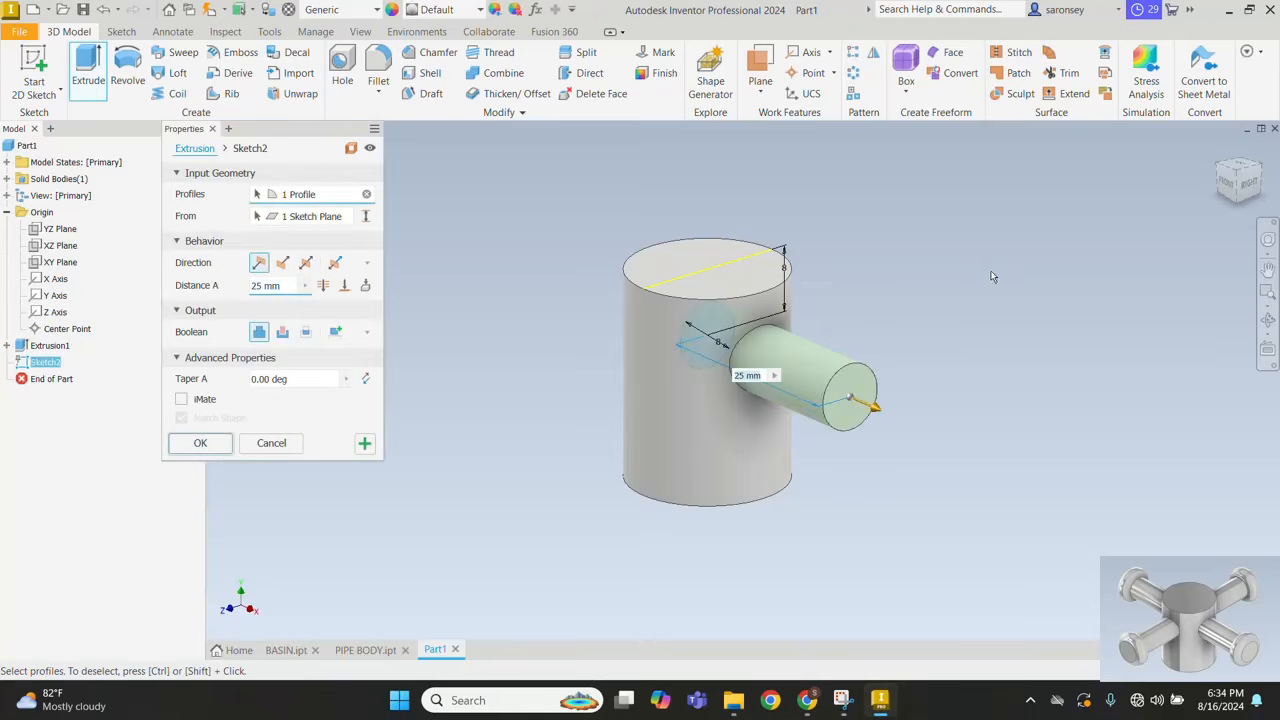
left_click(313, 266)
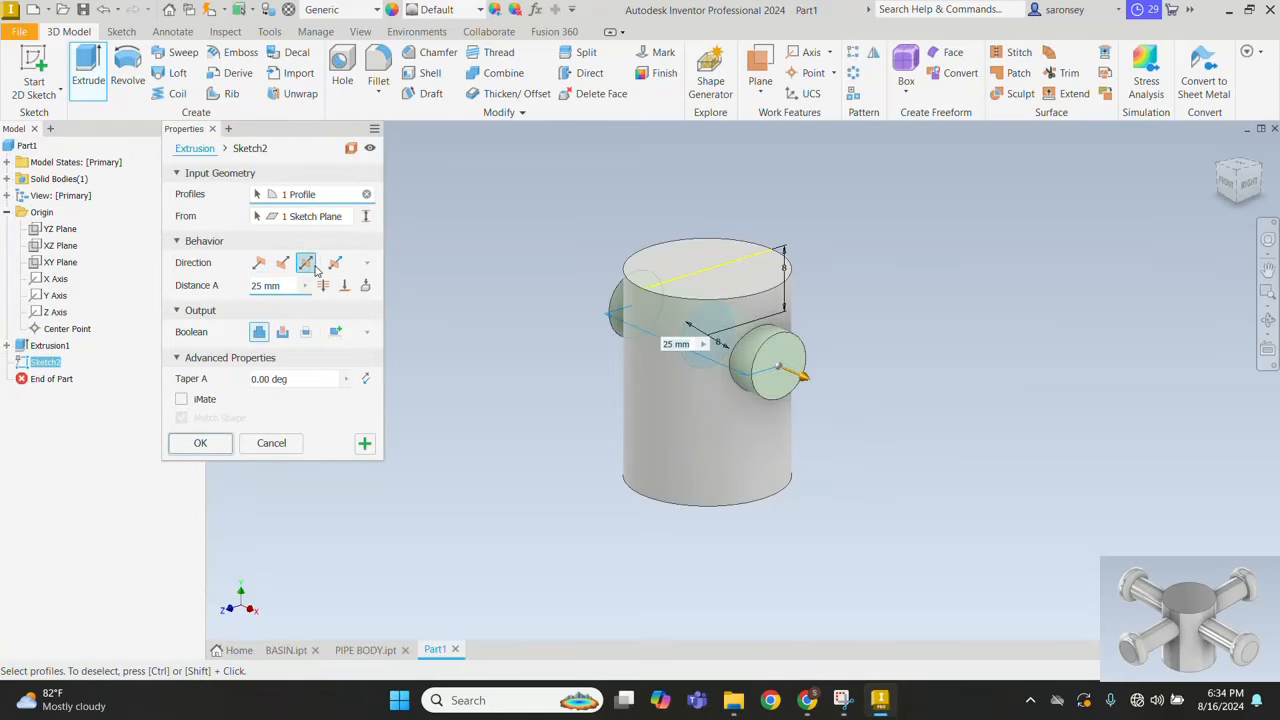
left_click(252, 286)
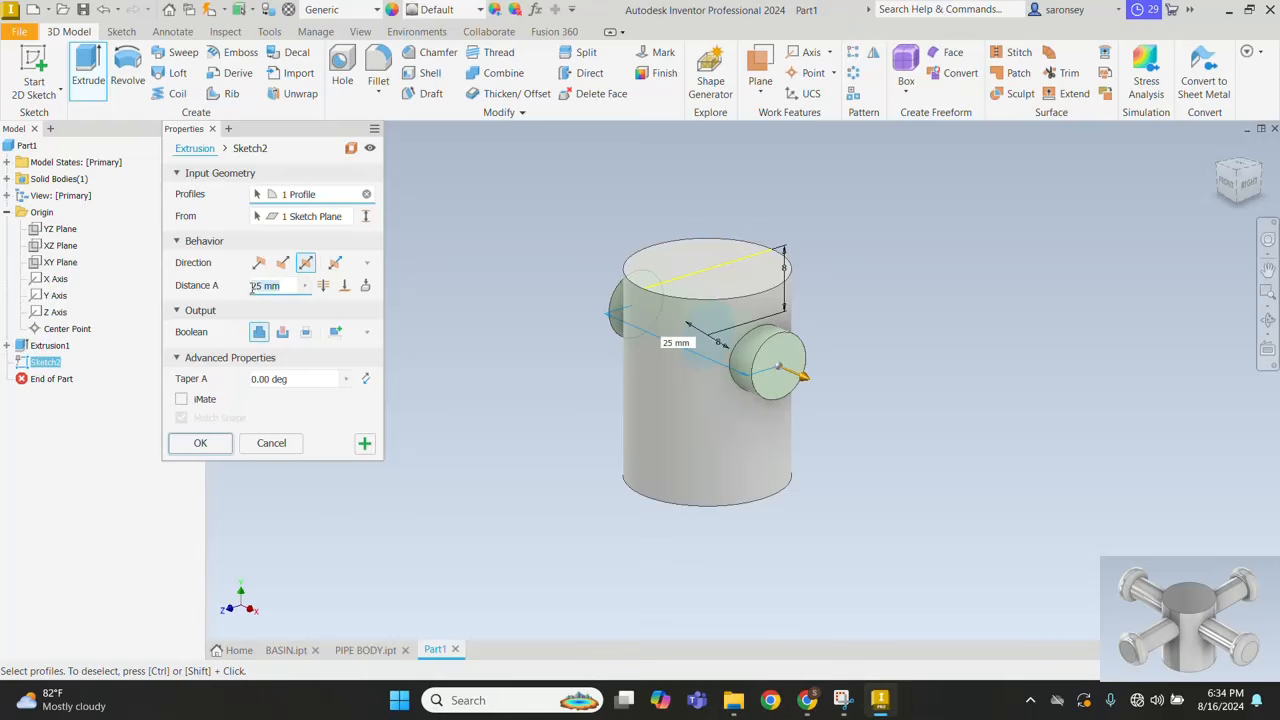
type("55")
left_click(200, 446)
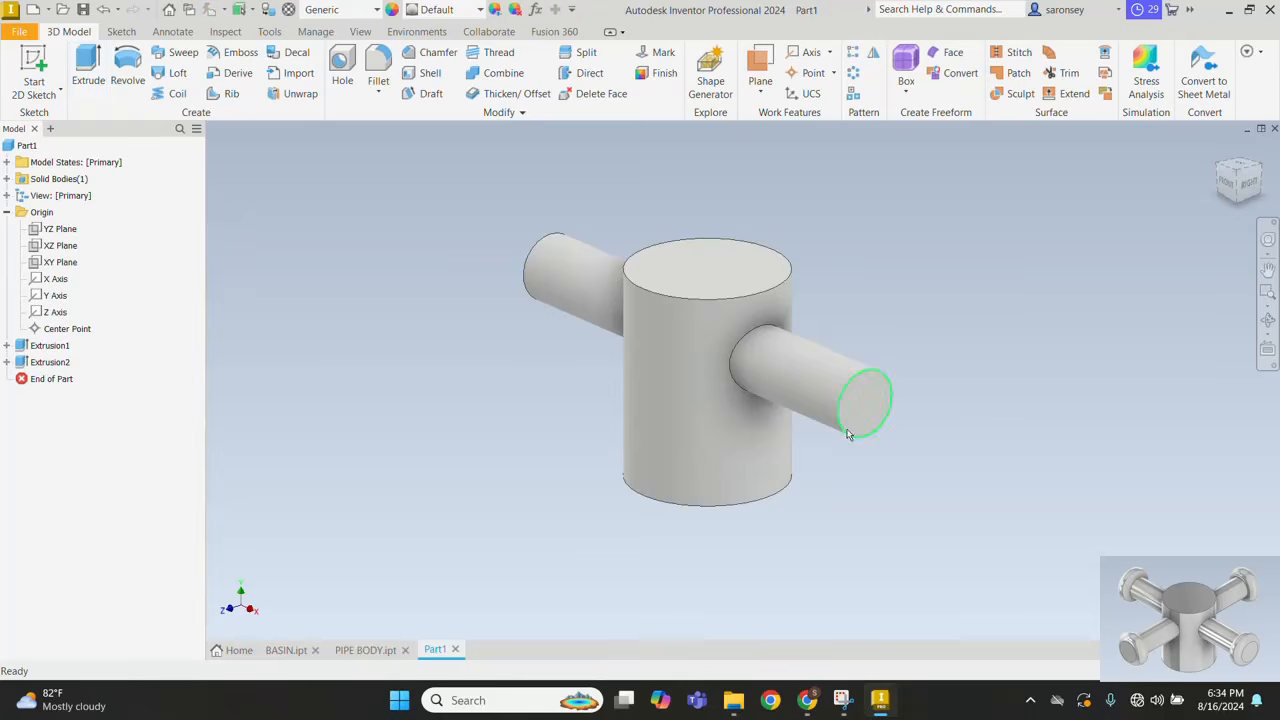
Step: Create a circular pattern of the cross rod extrusion around the cylinder's axis with 4 occurrences over 360 degrees
left_click(813, 389)
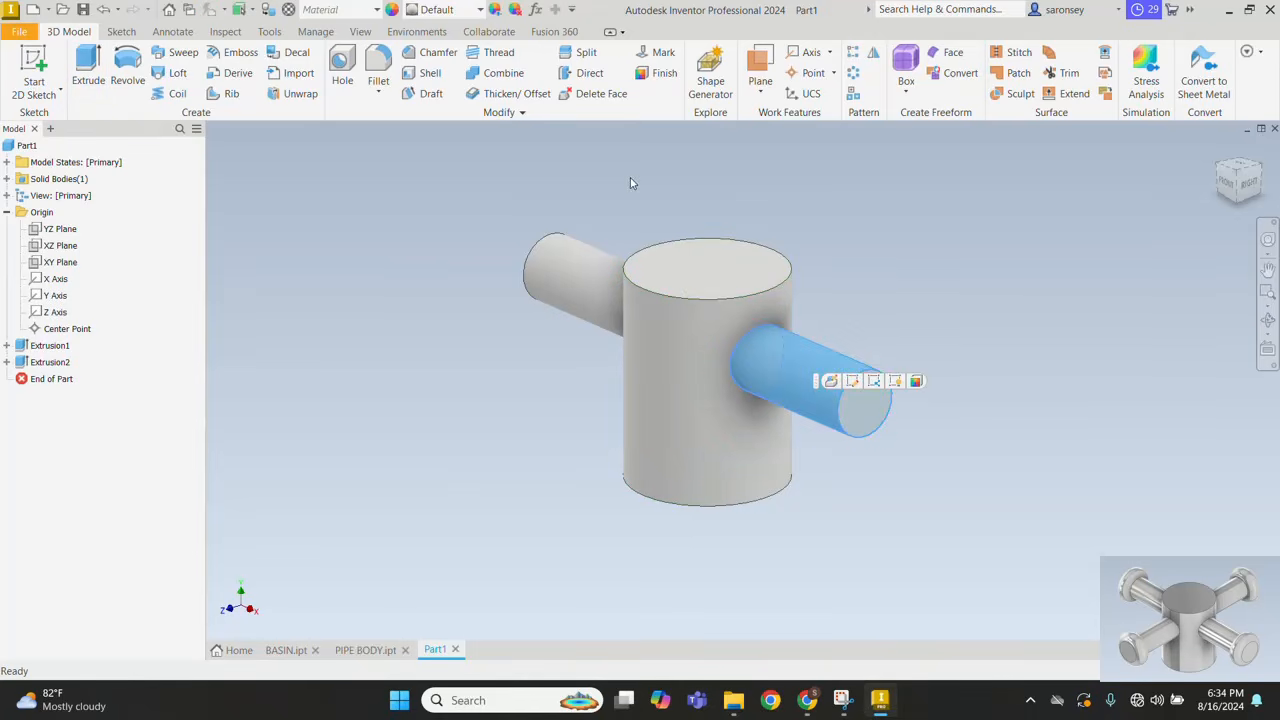
left_click(853, 73)
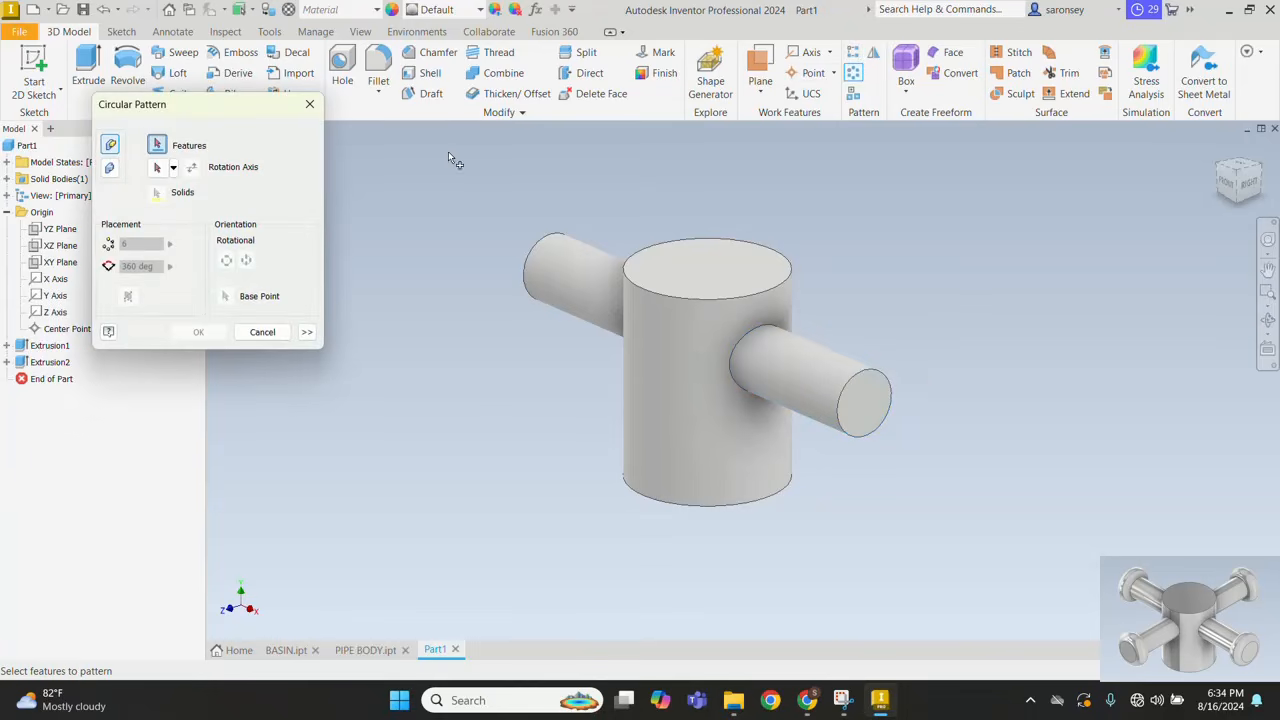
left_click(158, 168)
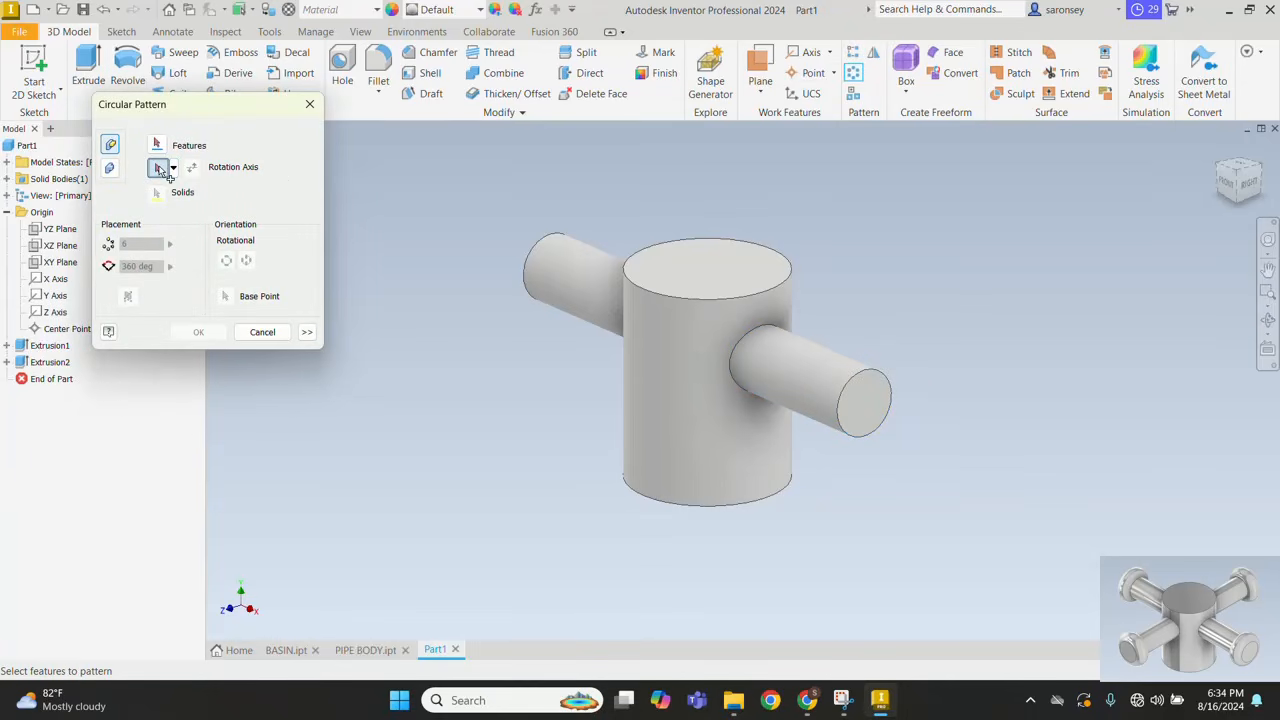
left_click(705, 353)
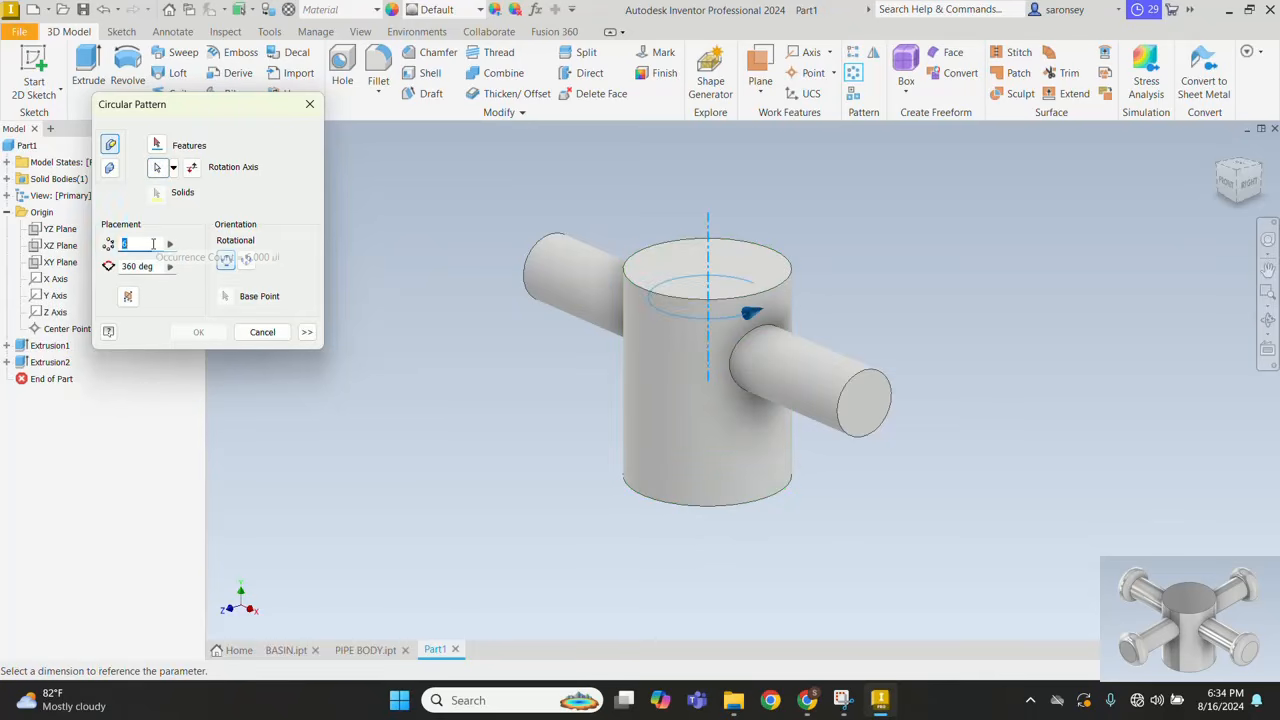
left_click(157, 145)
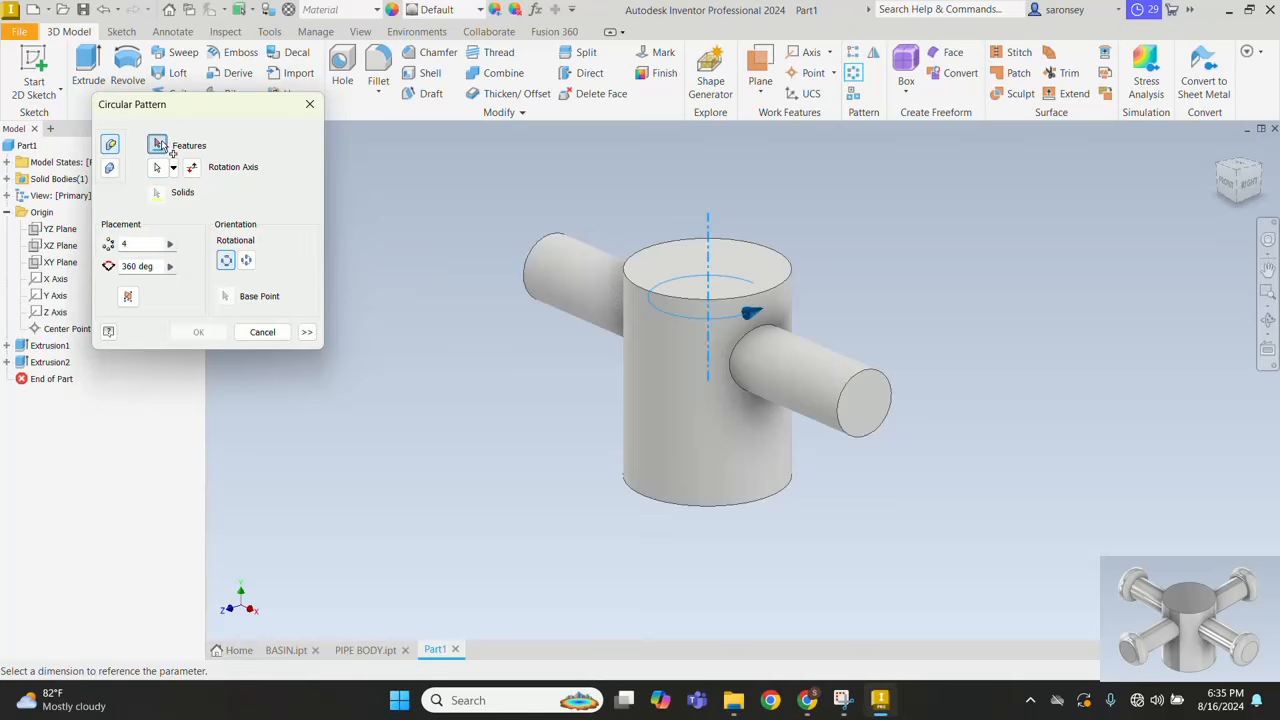
left_click(829, 372)
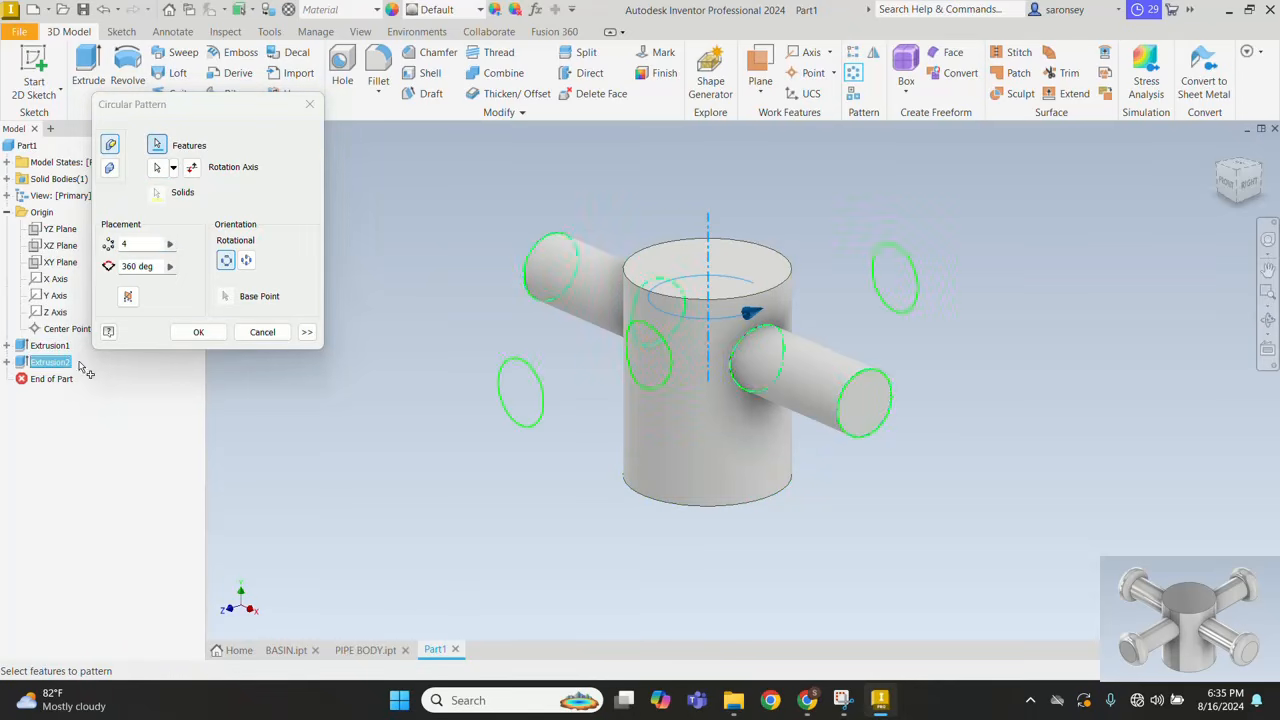
left_click(202, 334)
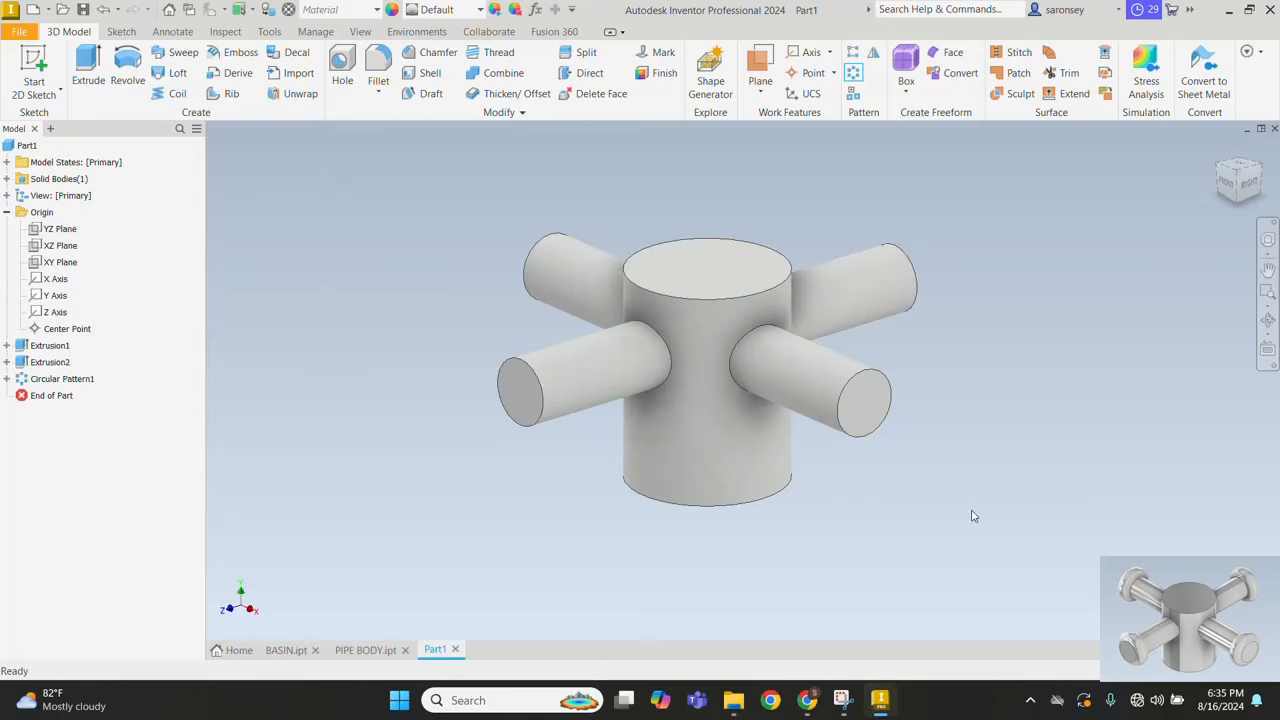
Step: Start a sketch on the YZ origin plane through the handle and slice the graphics at the sketch plane
left_click(33, 70)
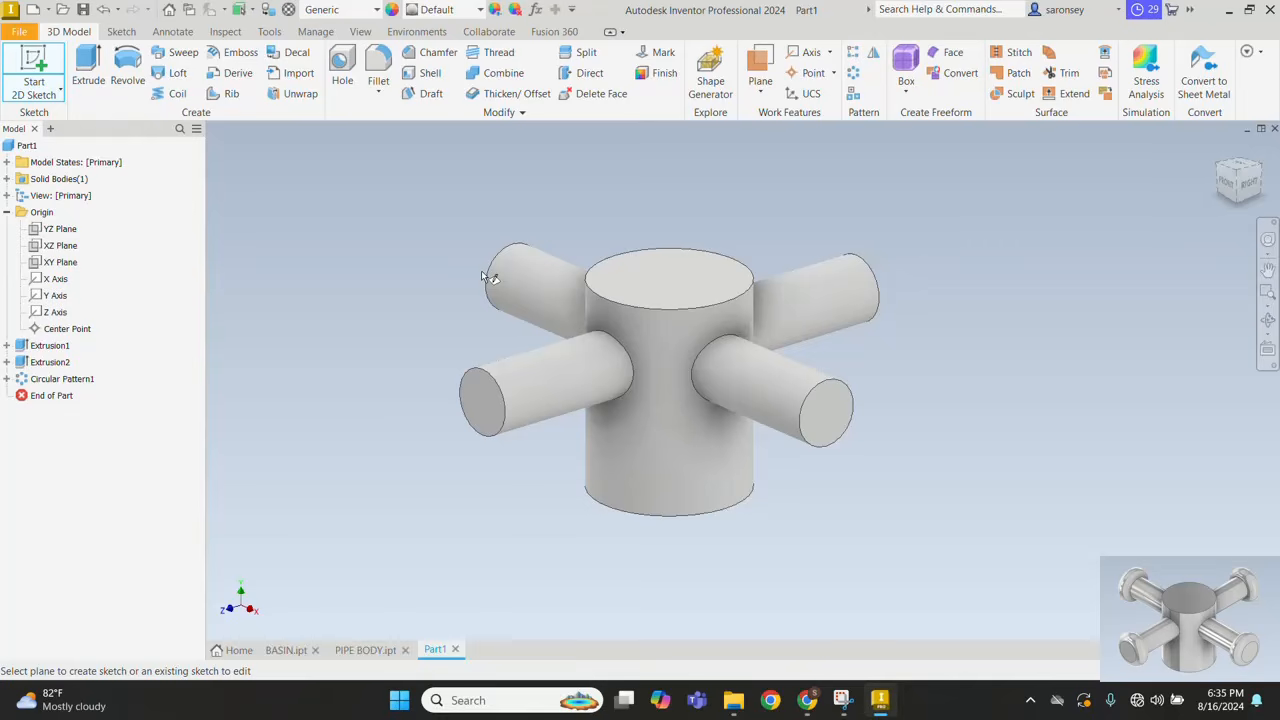
left_click(62, 230)
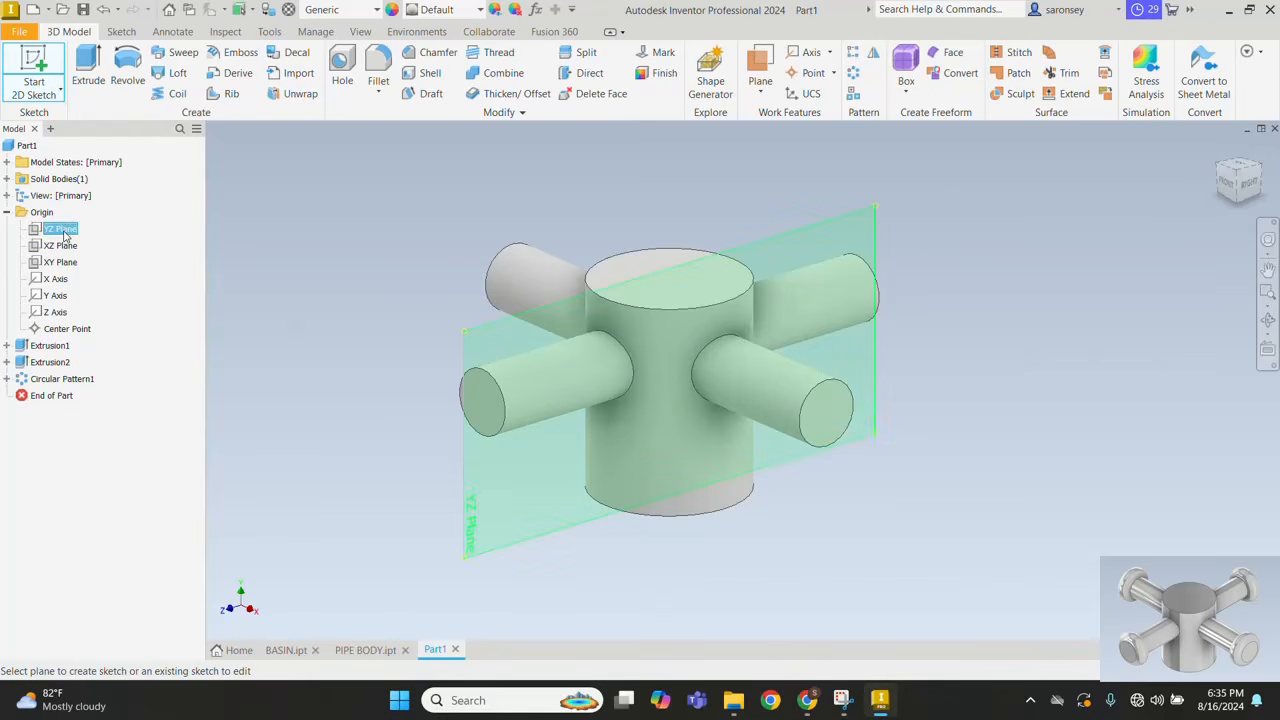
middle_click_drag(928, 331, 866, 449)
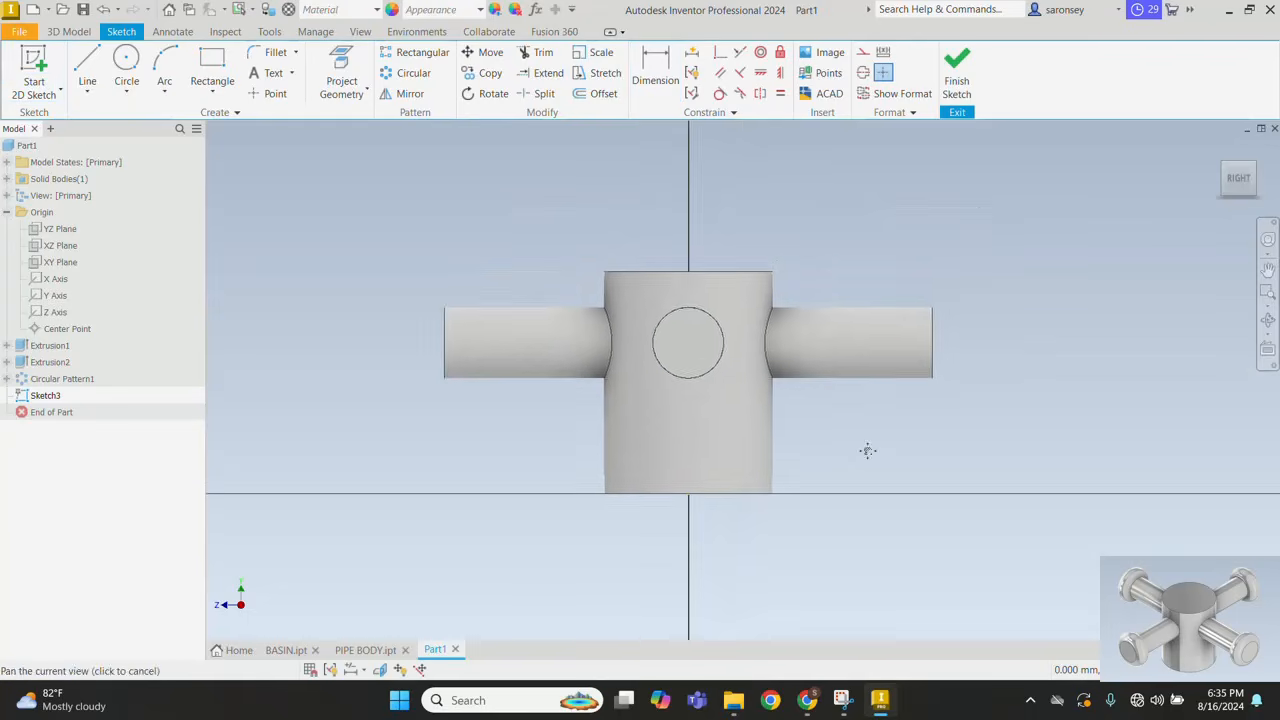
left_click(380, 670)
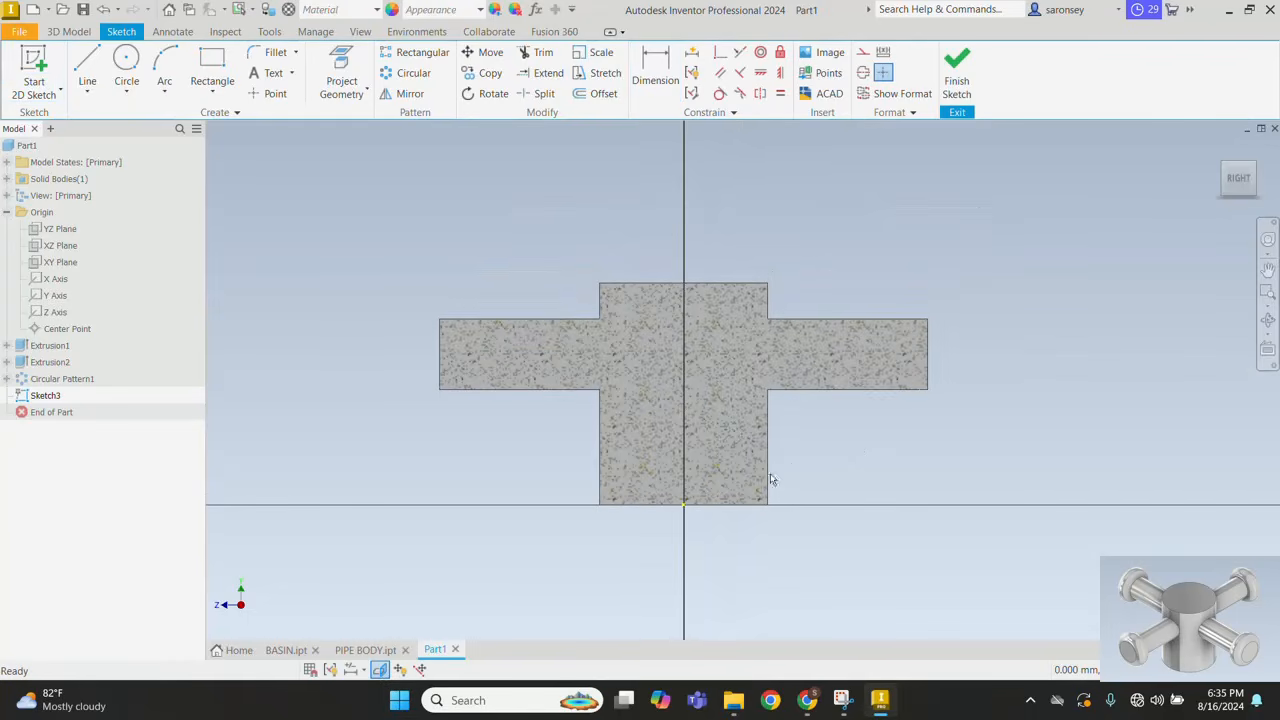
scroll(841, 412, "down", 3)
scroll(844, 412, "up", 3)
scroll(844, 412, "down", 1)
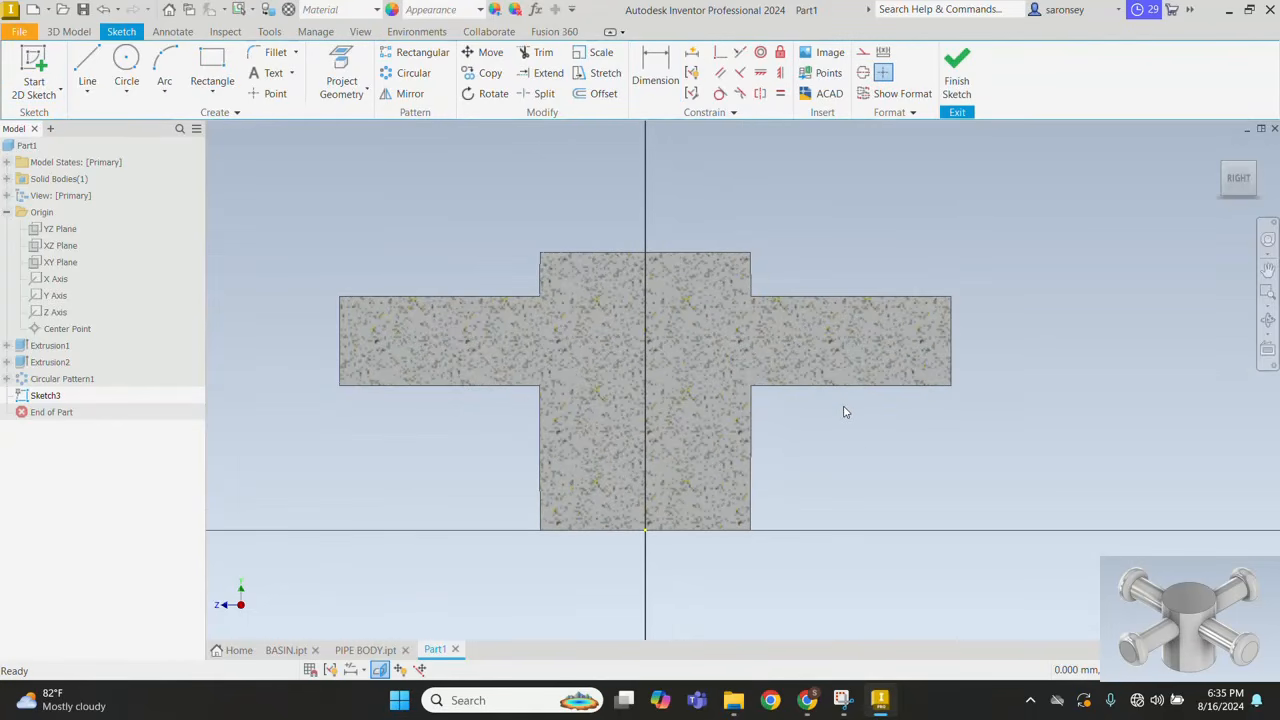
middle_click_drag(844, 412, 855, 428)
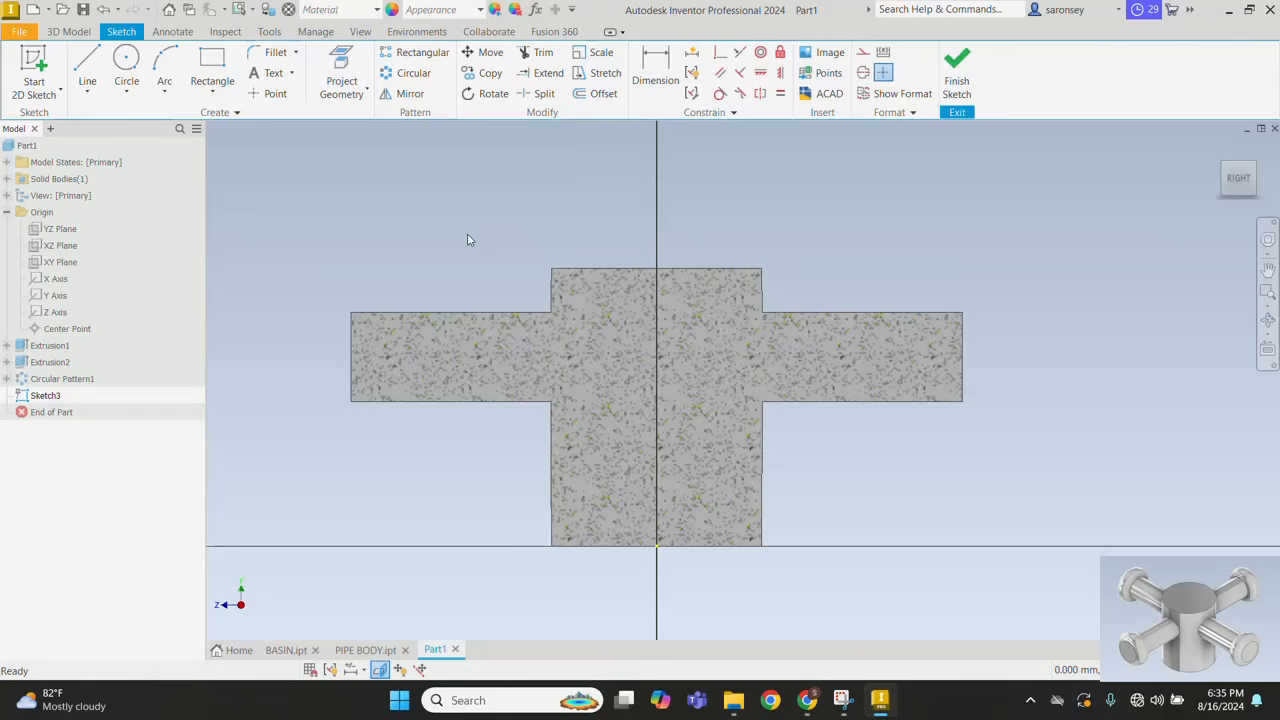
Step: Draw a 2.5 mm line from the +Y outer corner of the -Z arm inward along the arm's edge
left_click(80, 66)
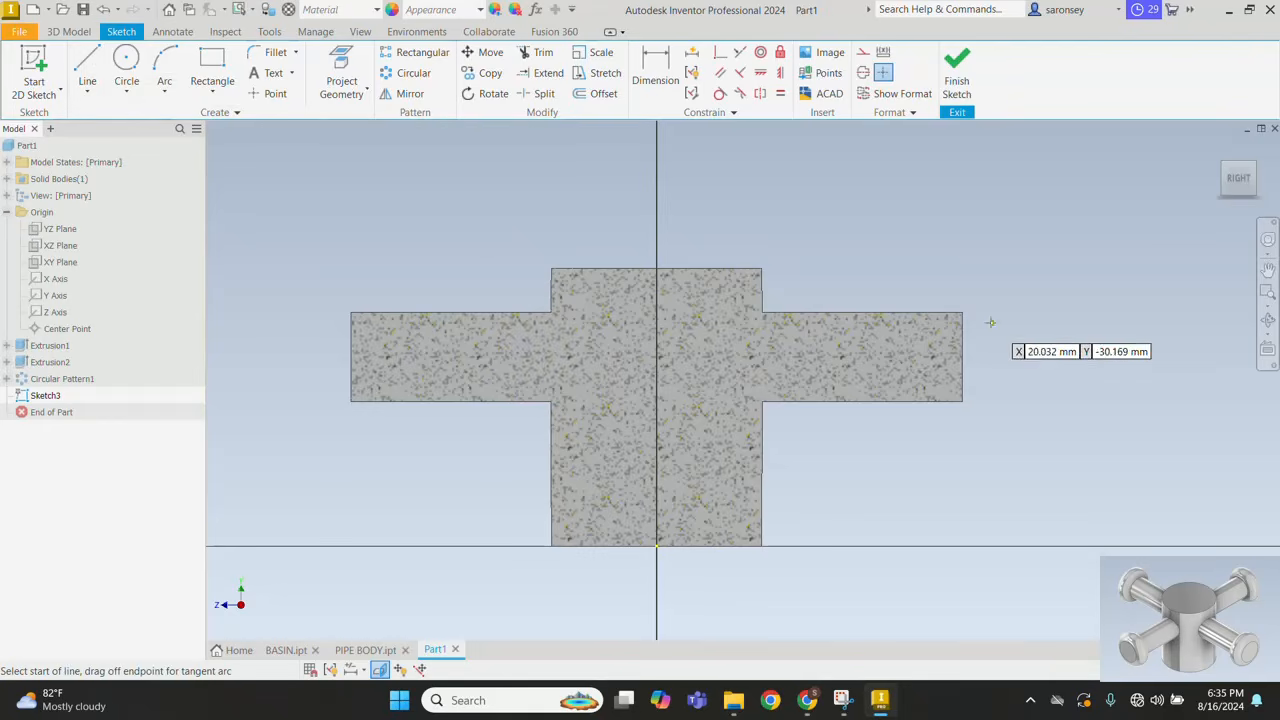
left_click(961, 313)
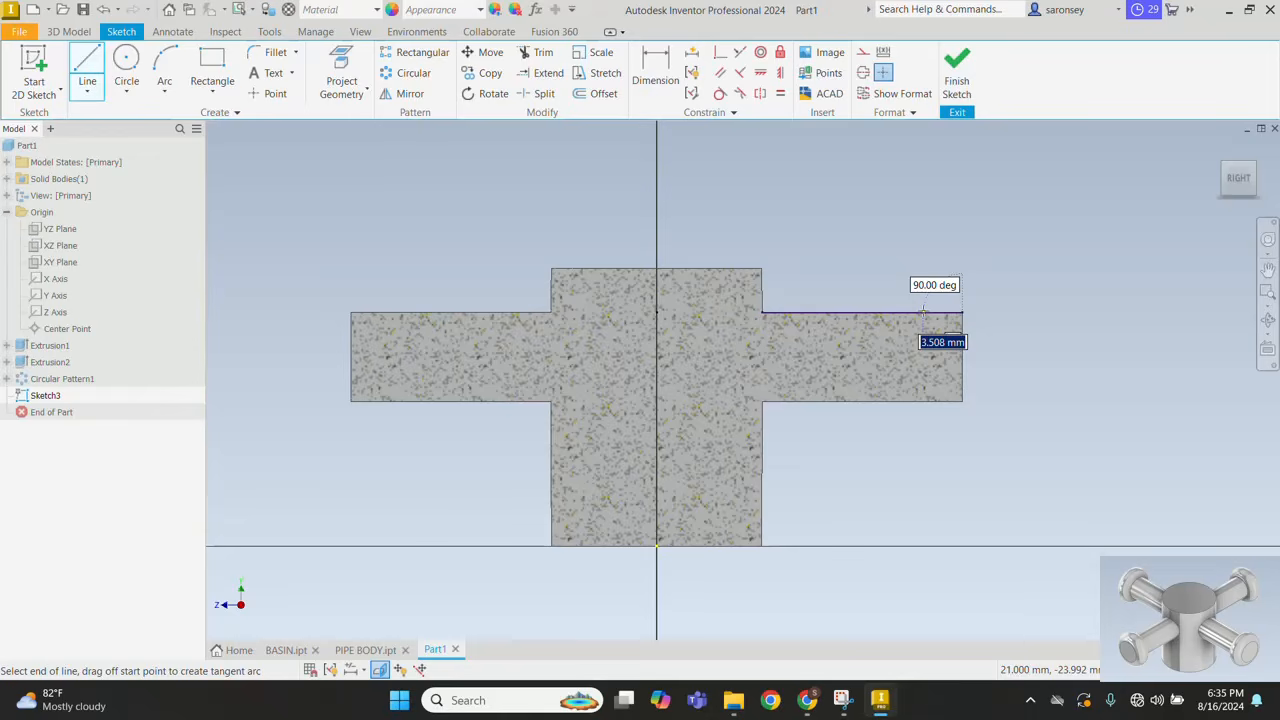
type("2.5")
key("Return")
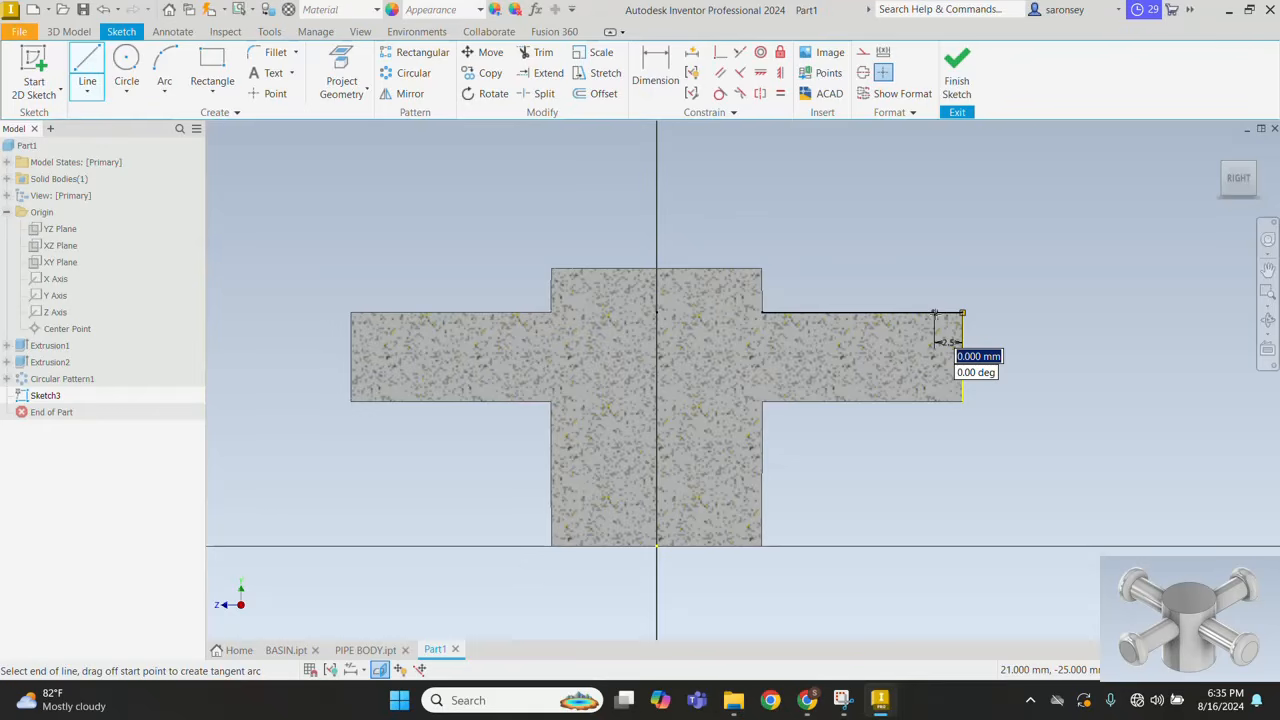
Step: Draw a semicircular arc of about 4.1 mm radius from the line's inner end outward over the arm's end
left_click_drag(934, 313, 1030, 315)
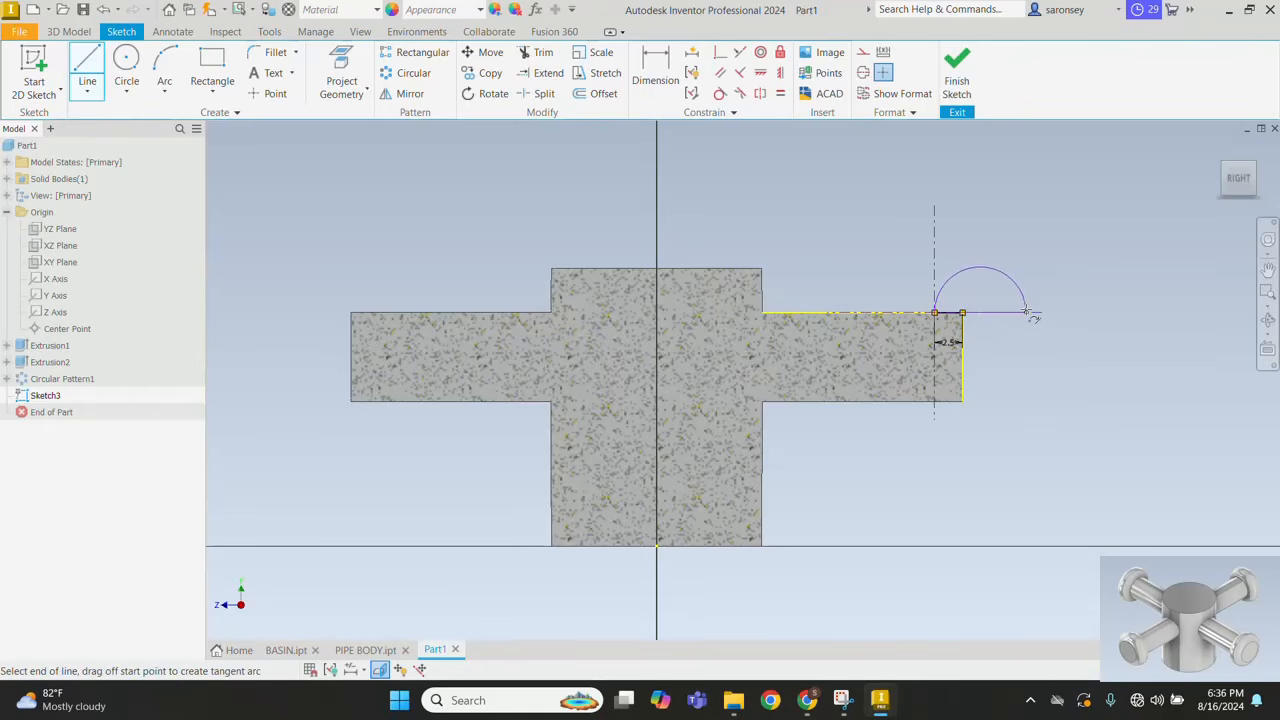
right_click(1049, 236)
left_click(1089, 244)
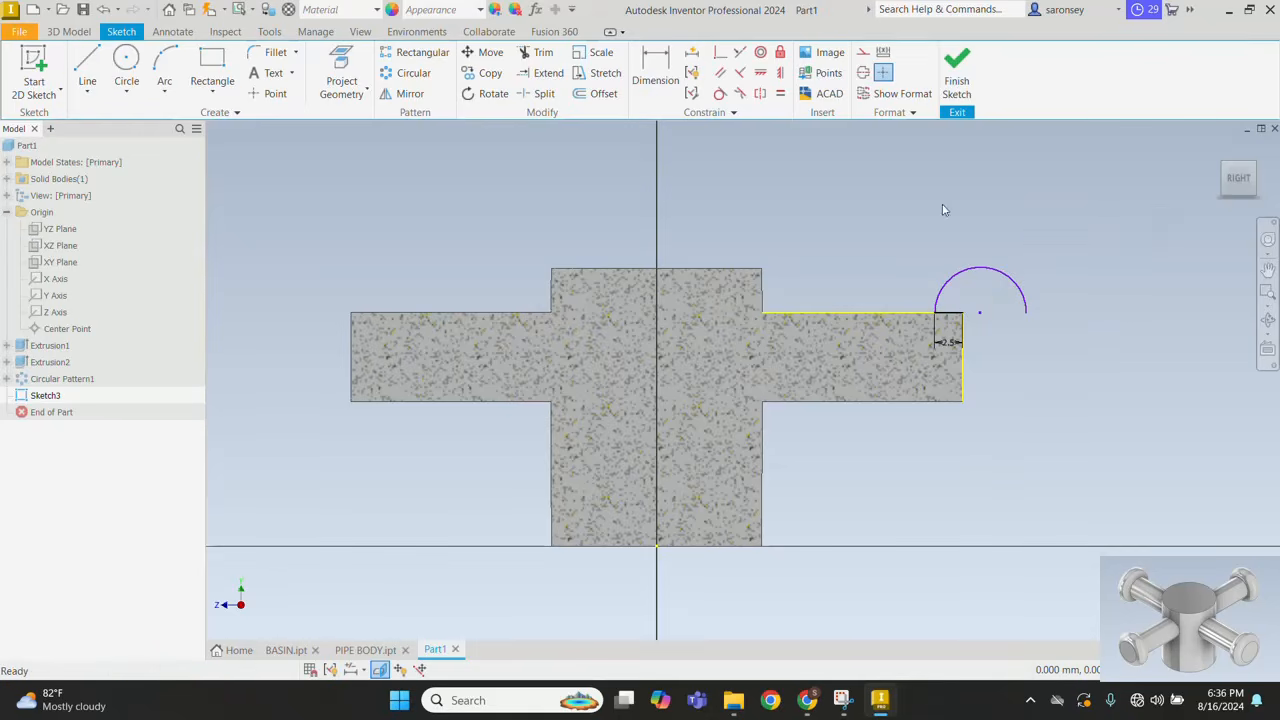
Step: Dimension the arc's radius as 5 mm
left_click(657, 88)
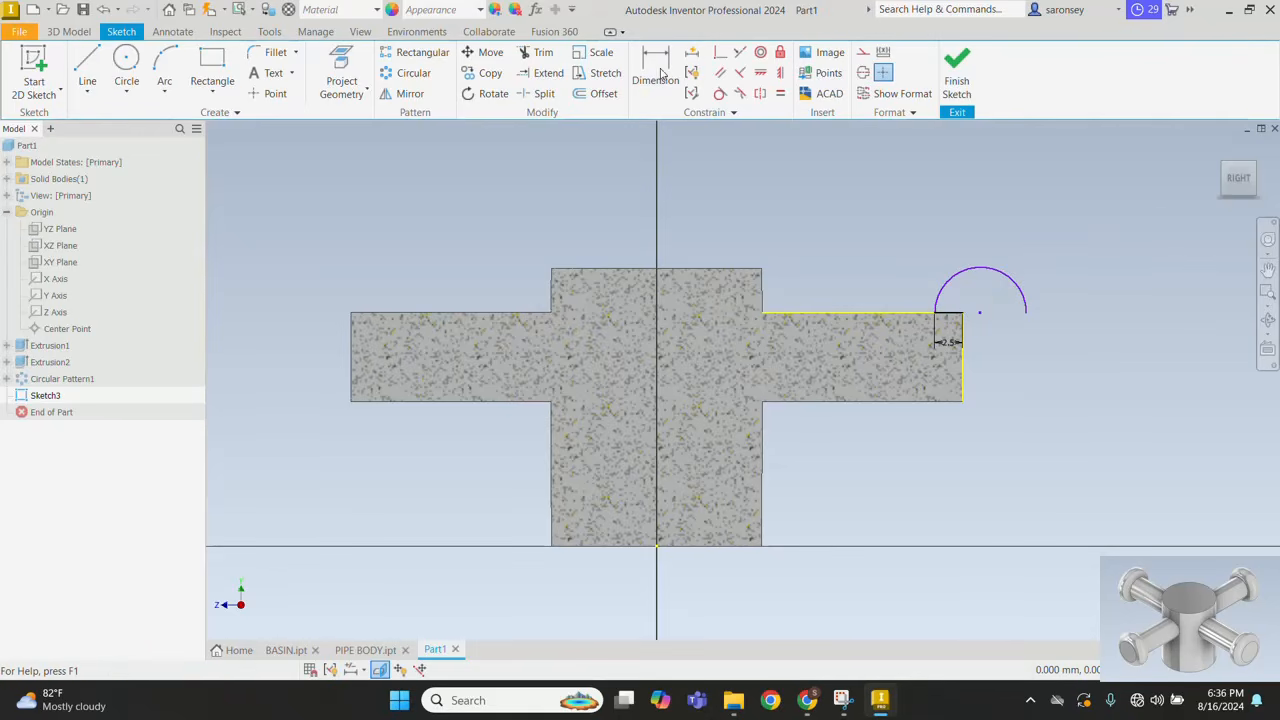
left_click(1014, 276)
left_click(1021, 262)
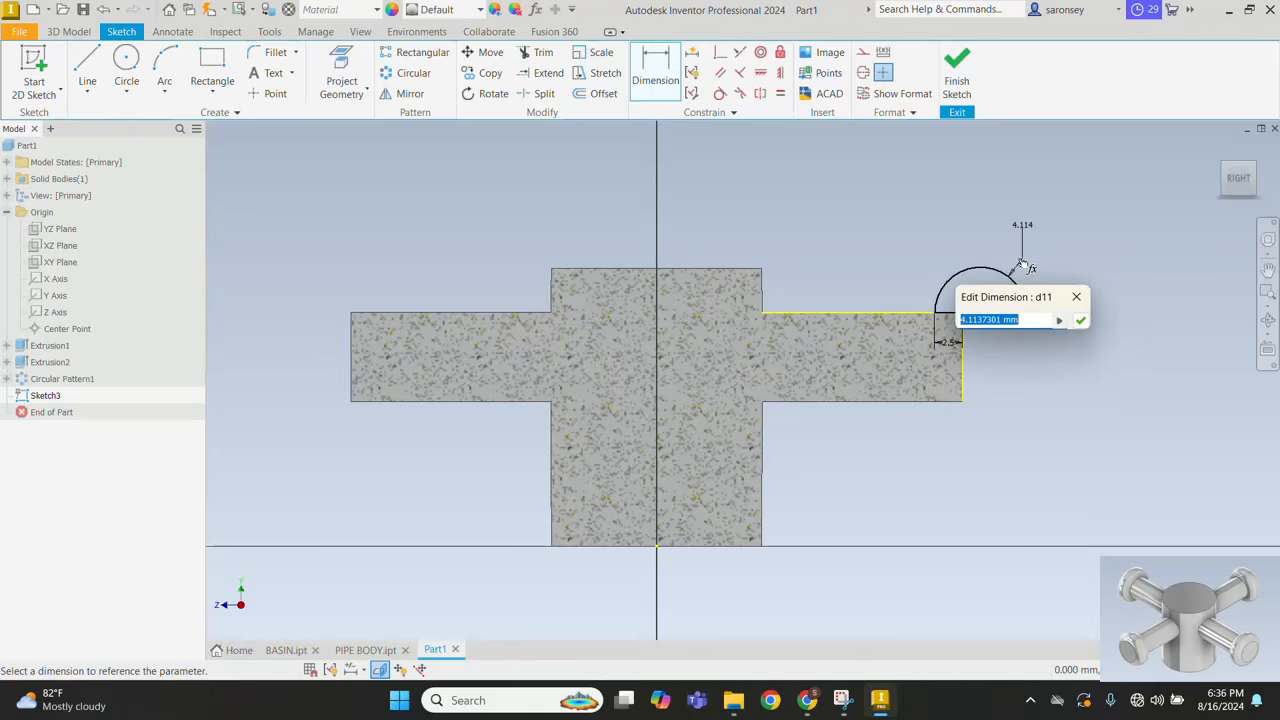
type("5")
key("Return")
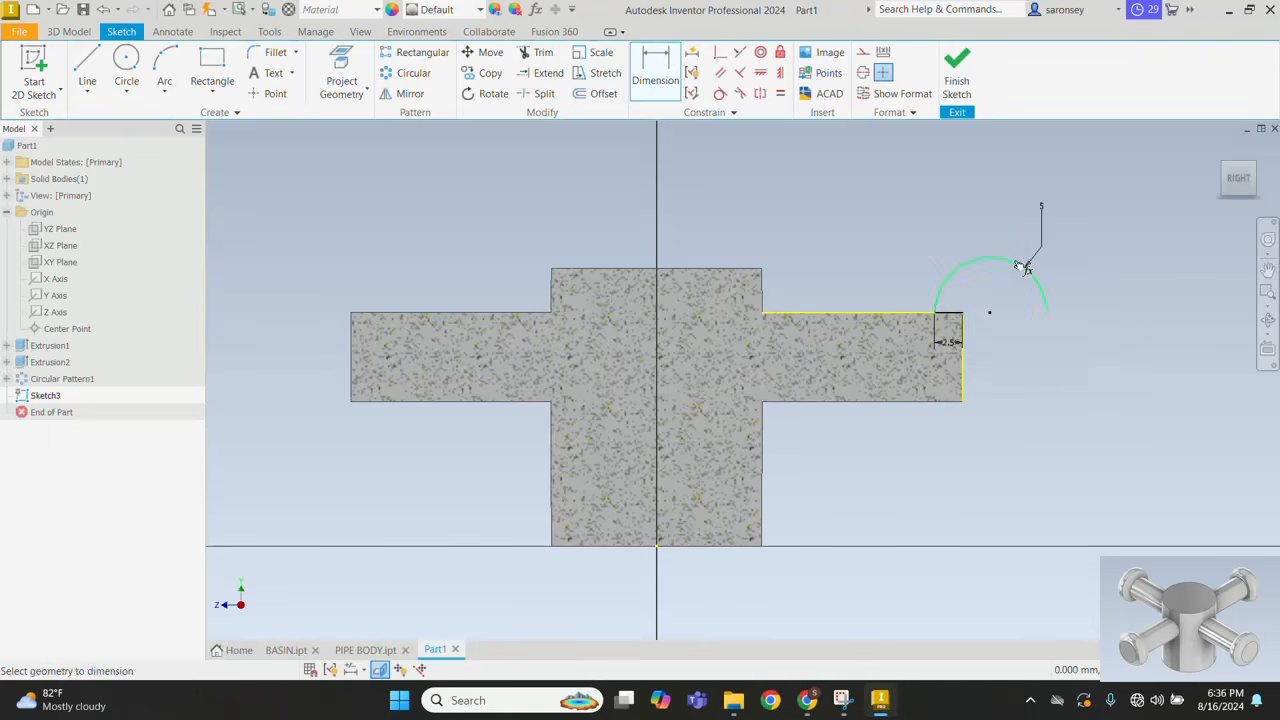
Step: Set the arc's radius to 2.5 mm
left_click_drag(943, 276, 846, 281)
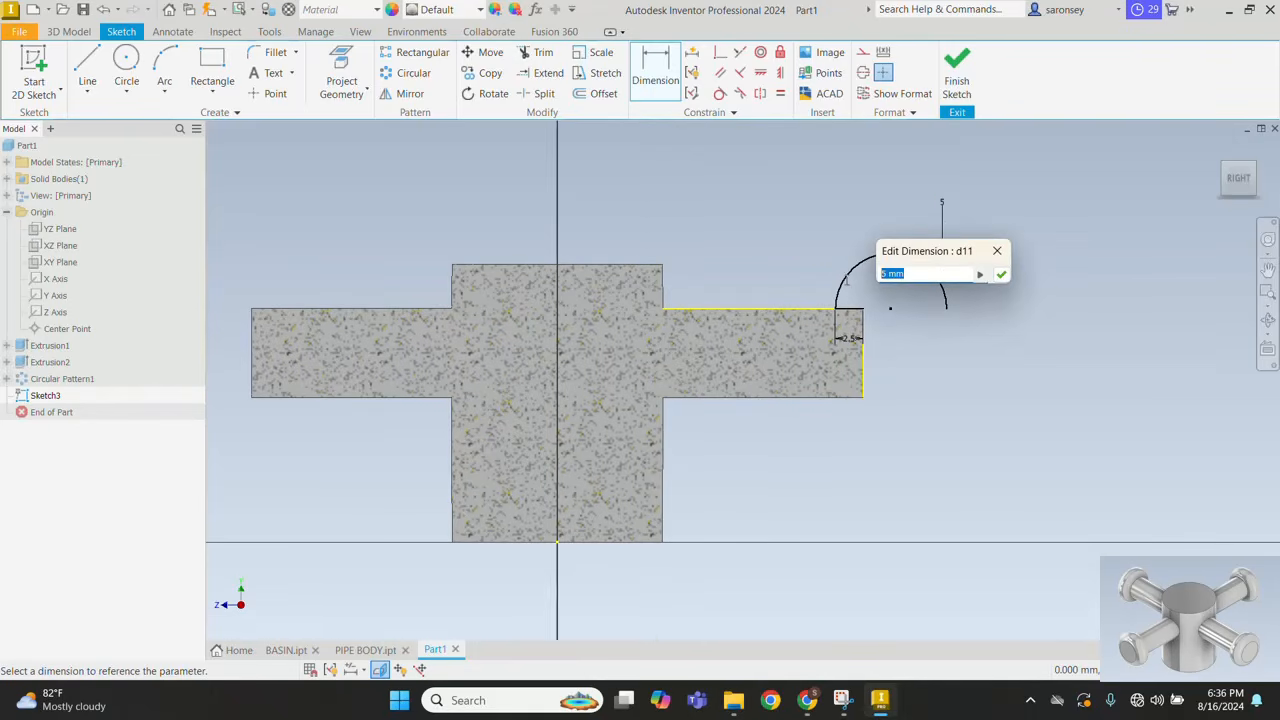
type("2.5")
key("Return")
Step: Close the cap profile with a 4 mm line down from the arc, a 2.5 mm line to the arm's end face and a 4 mm line along it
key("l")
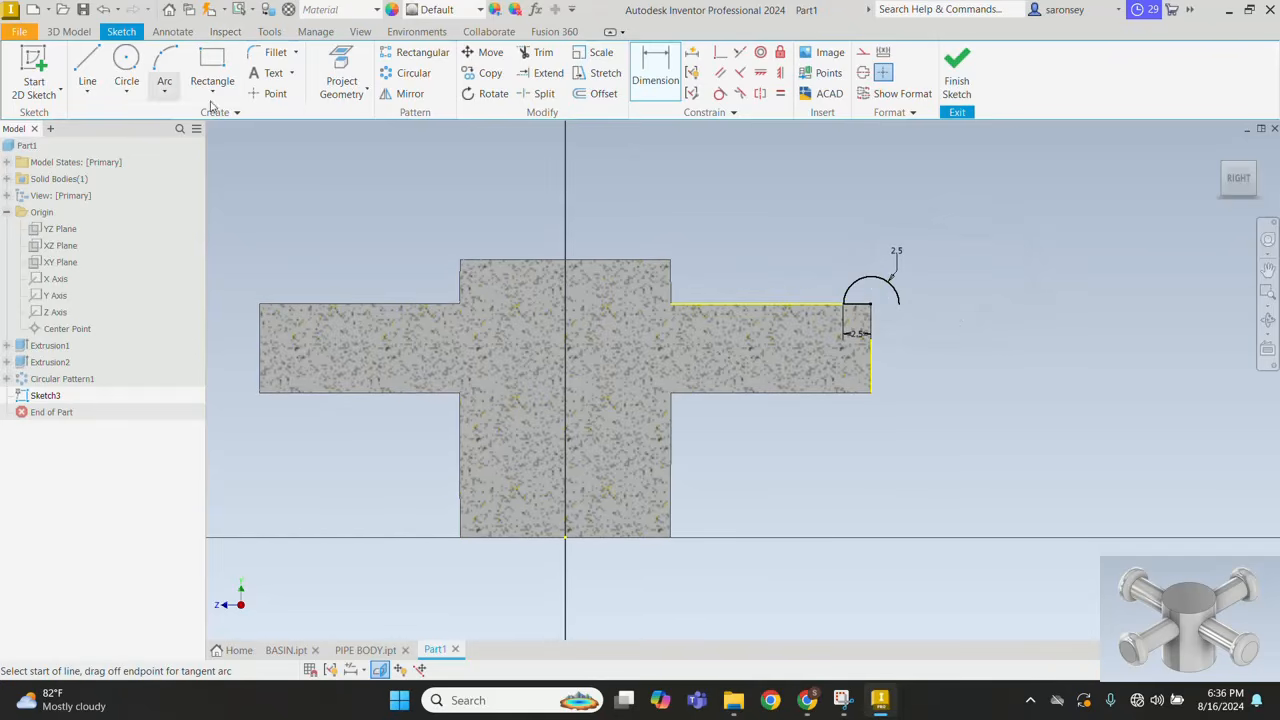
left_click(899, 303)
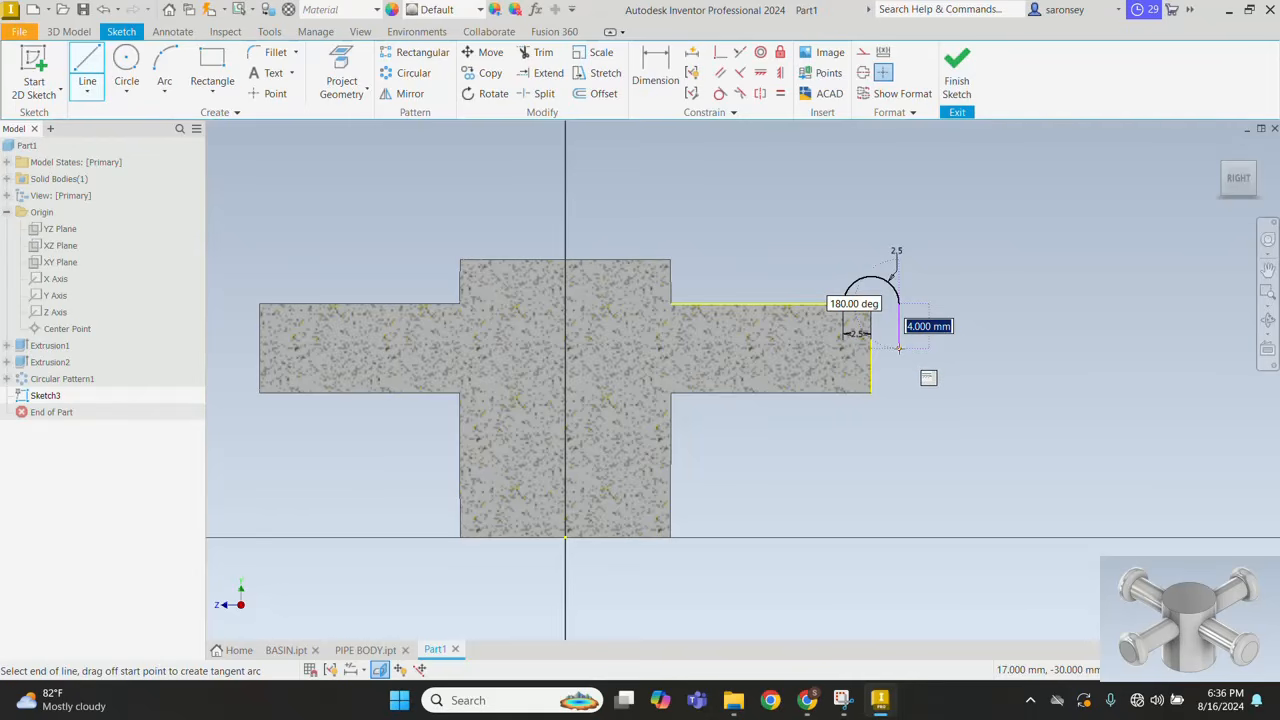
left_click(899, 348)
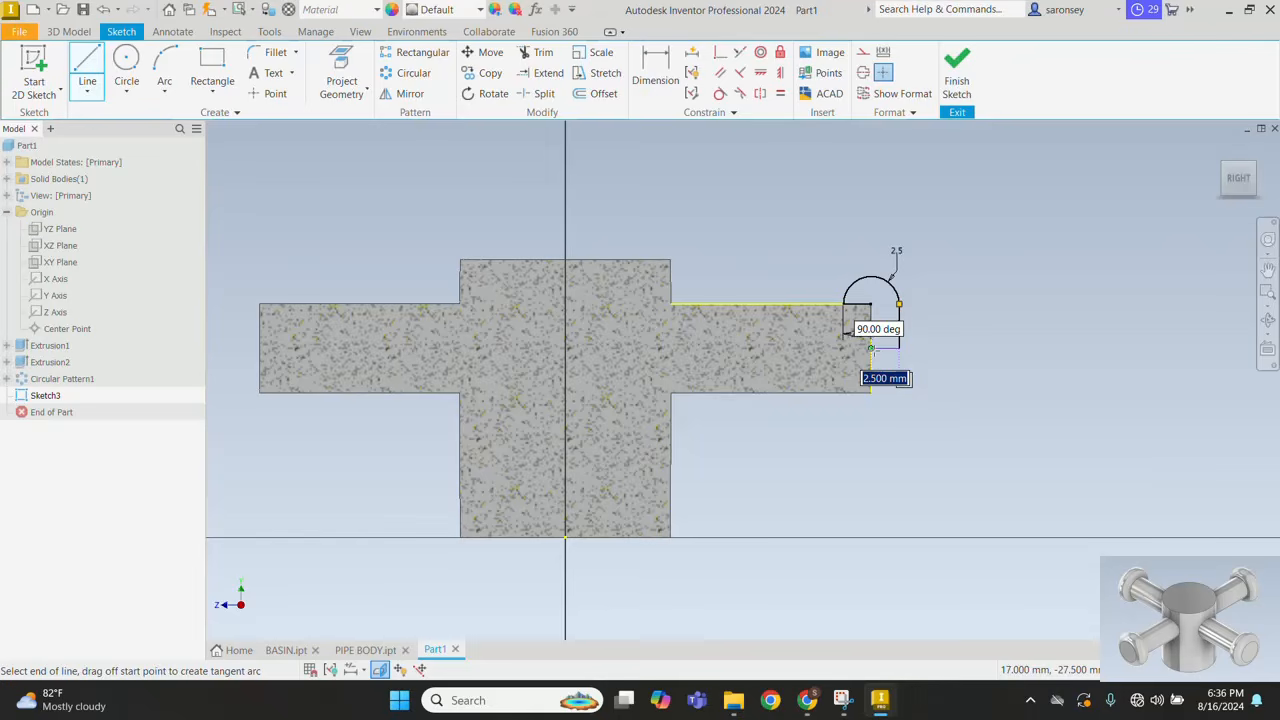
left_click(871, 348)
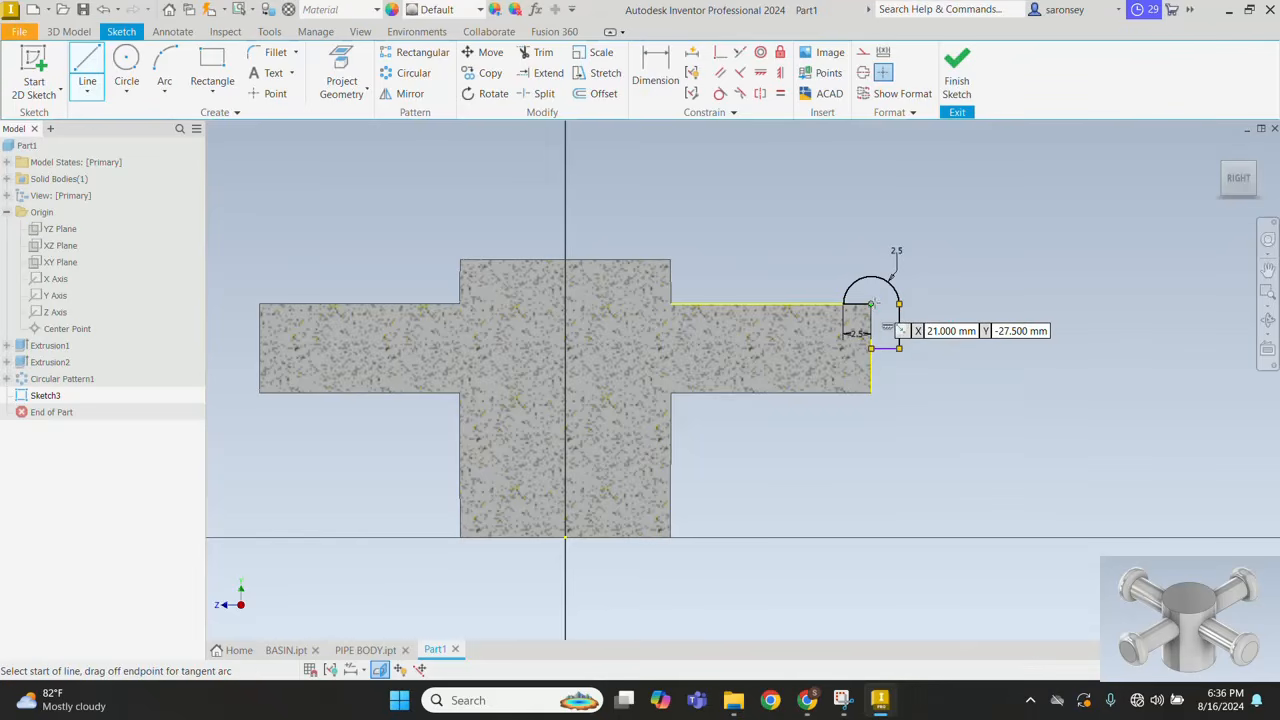
left_click(886, 330)
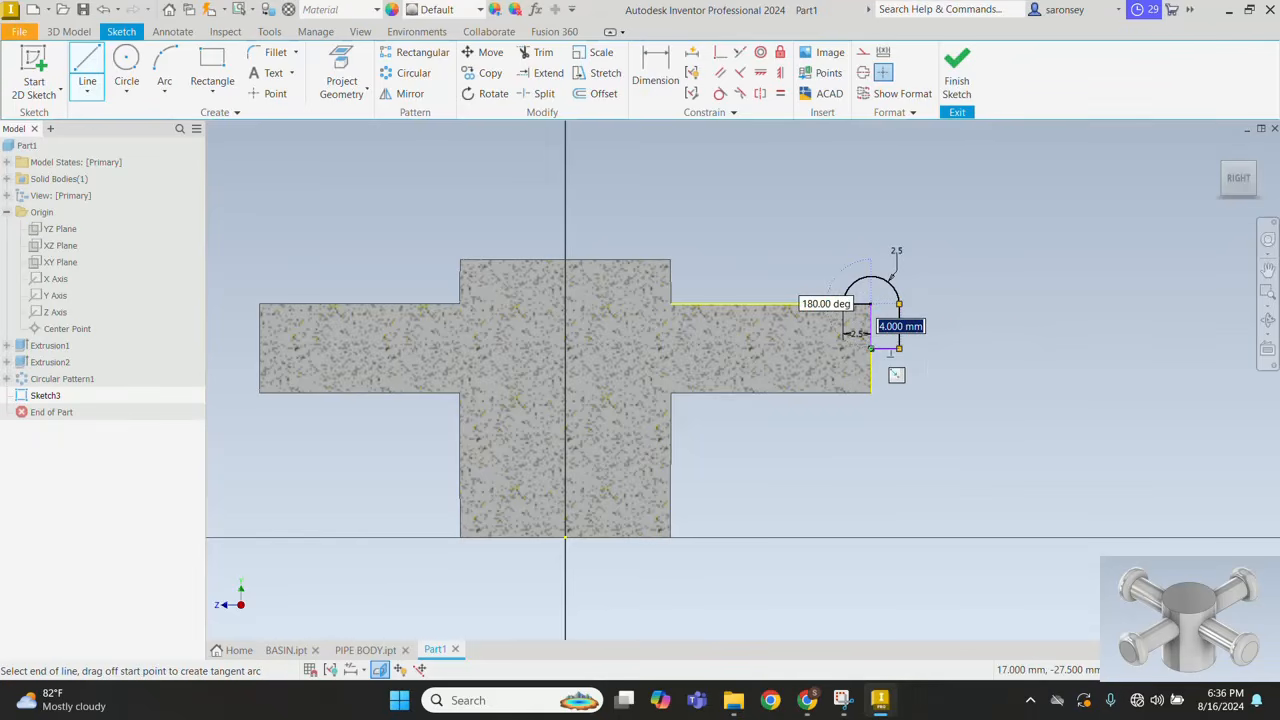
left_click(871, 348)
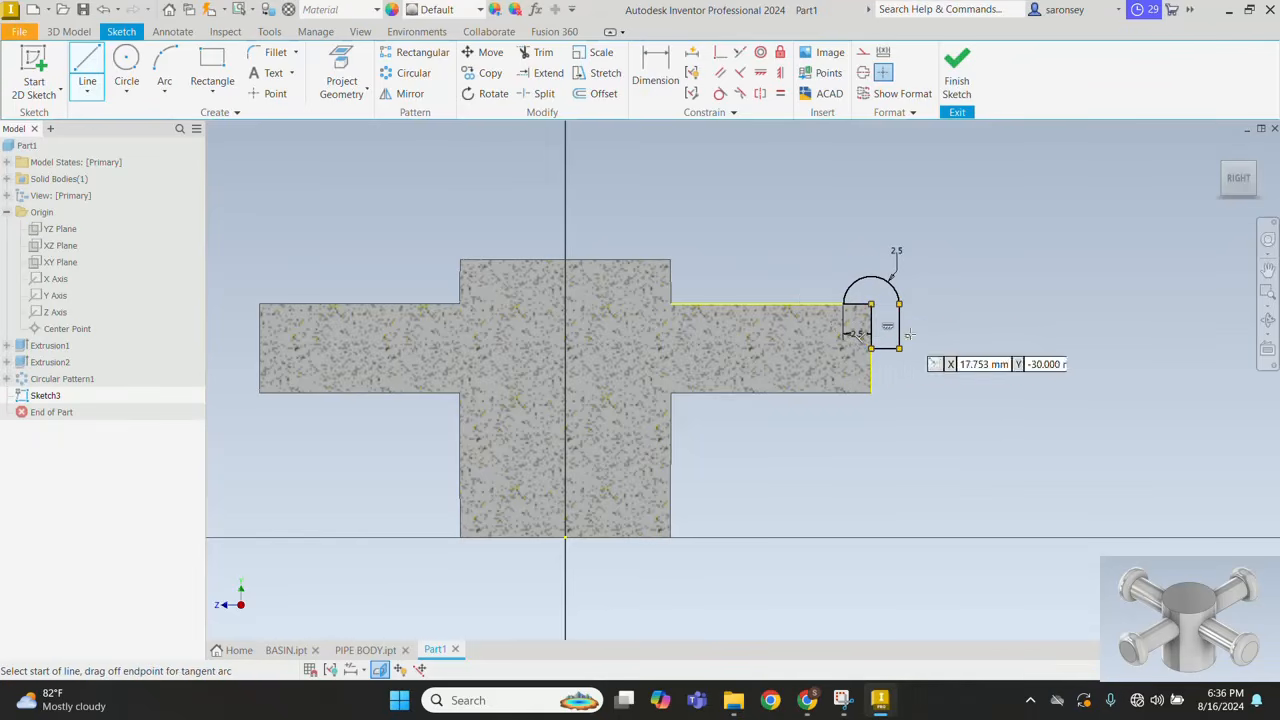
right_click(954, 266)
left_click(1004, 272)
Step: Revolve the closed cap profile a full 360 degrees around its 2.5 mm bottom line along the arm's centre, joining it to the handle
scroll(913, 326, "down", 2)
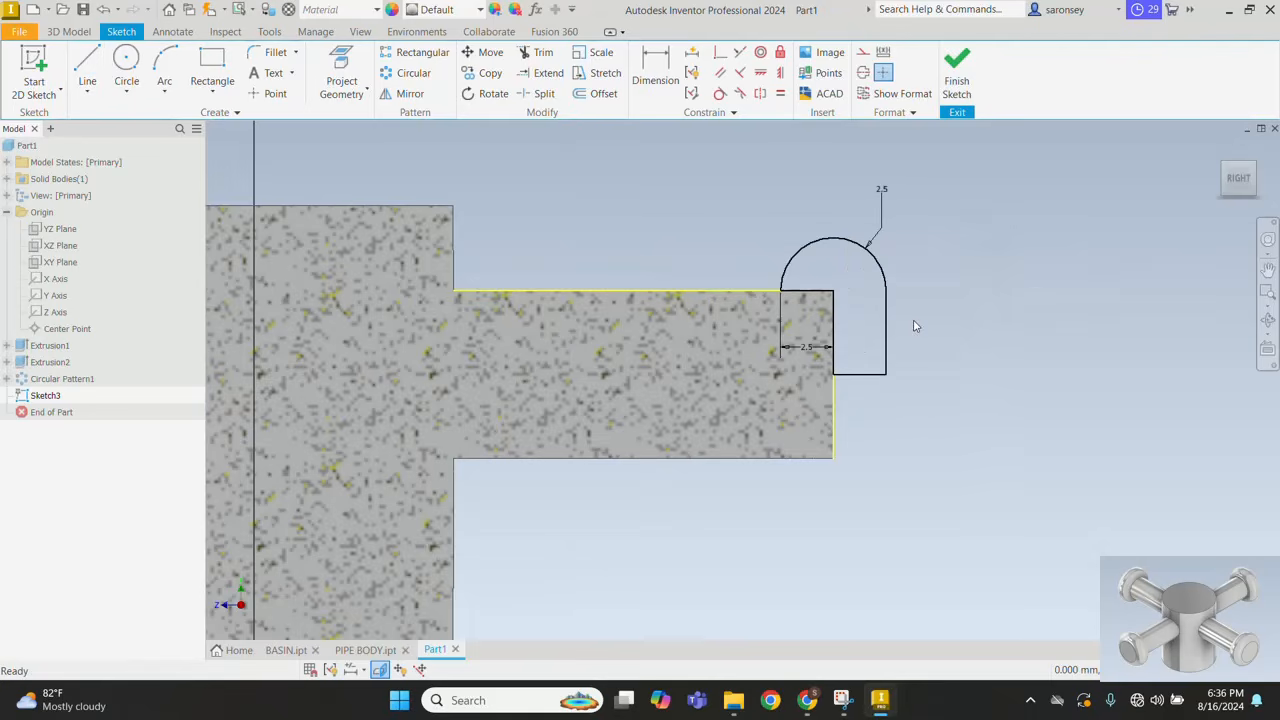
middle_click_drag(919, 326, 957, 342)
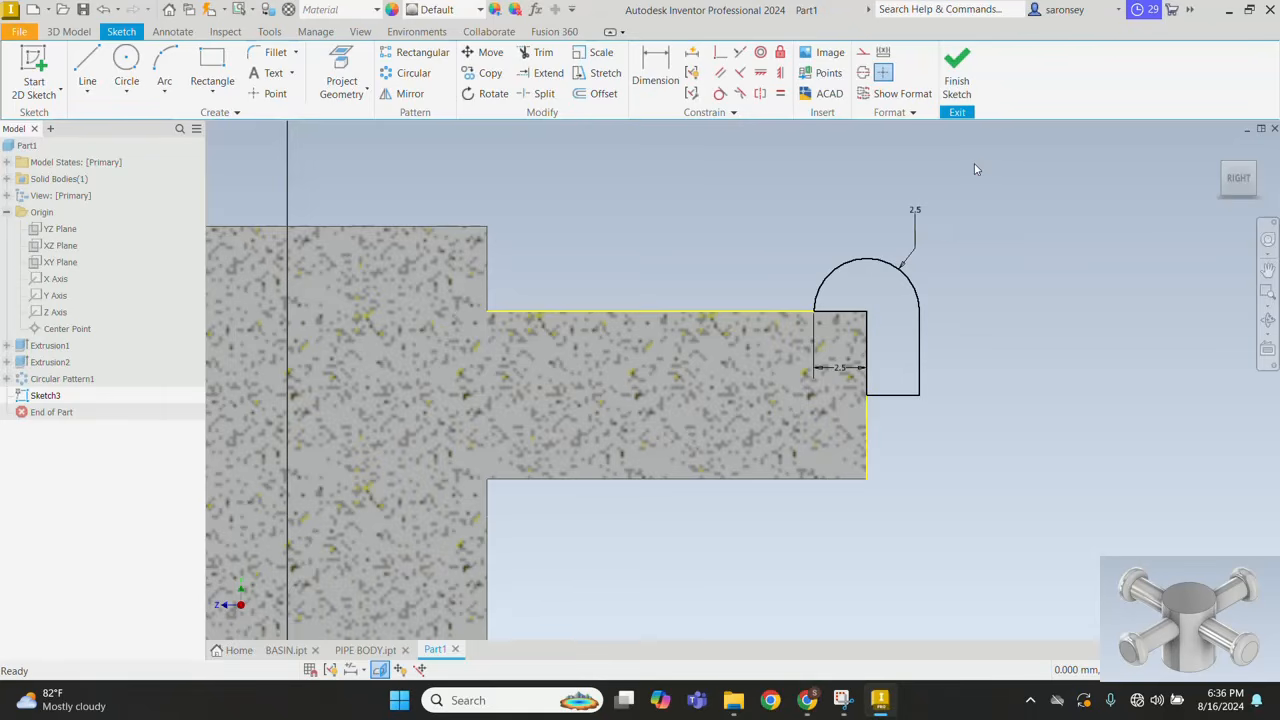
key("r")
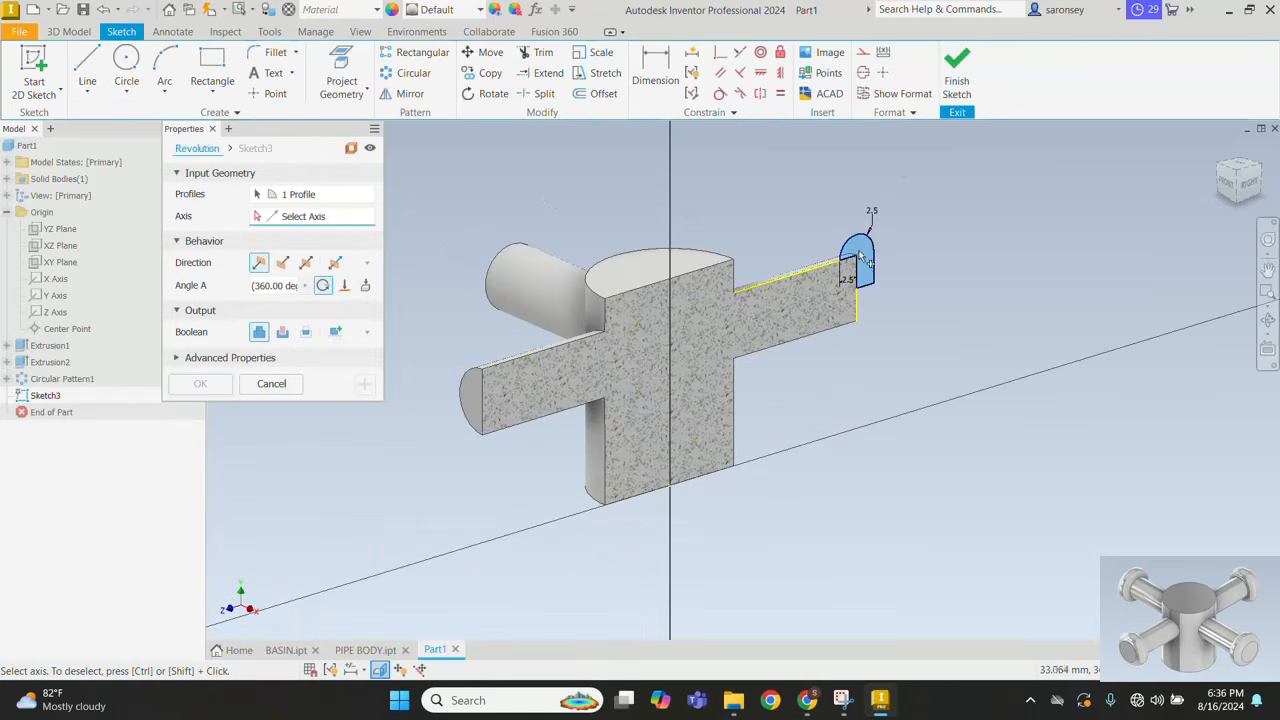
left_click(871, 293)
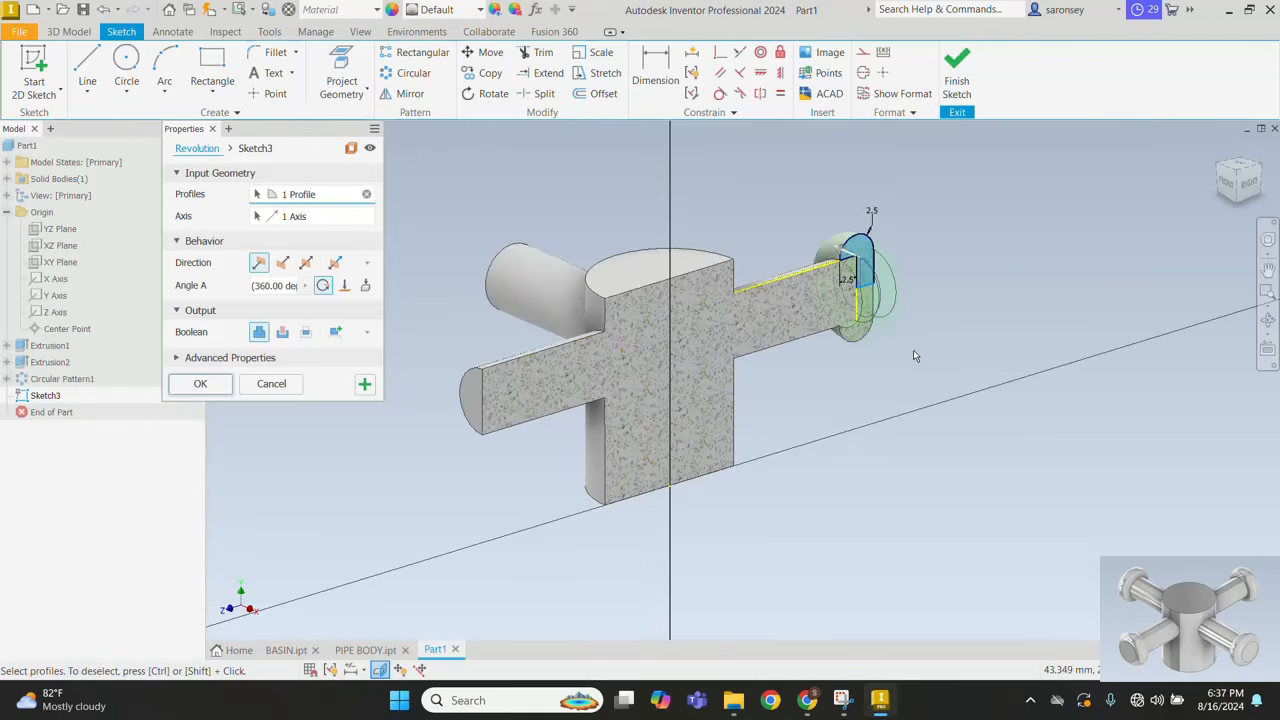
left_click(201, 384)
middle_click_drag(1031, 429, 993, 422)
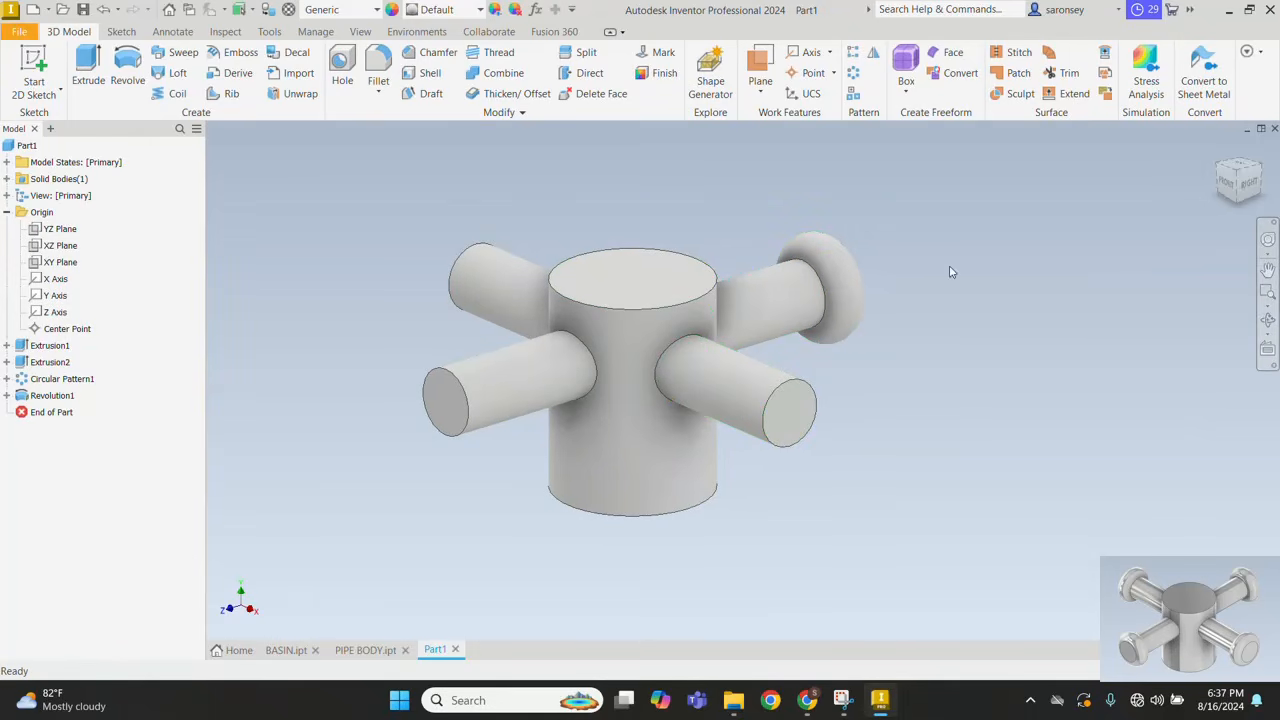
Step: Pattern the revolved end cap circularly around the central hub's axis with 4 occurrences over 360 degrees
left_click(853, 73)
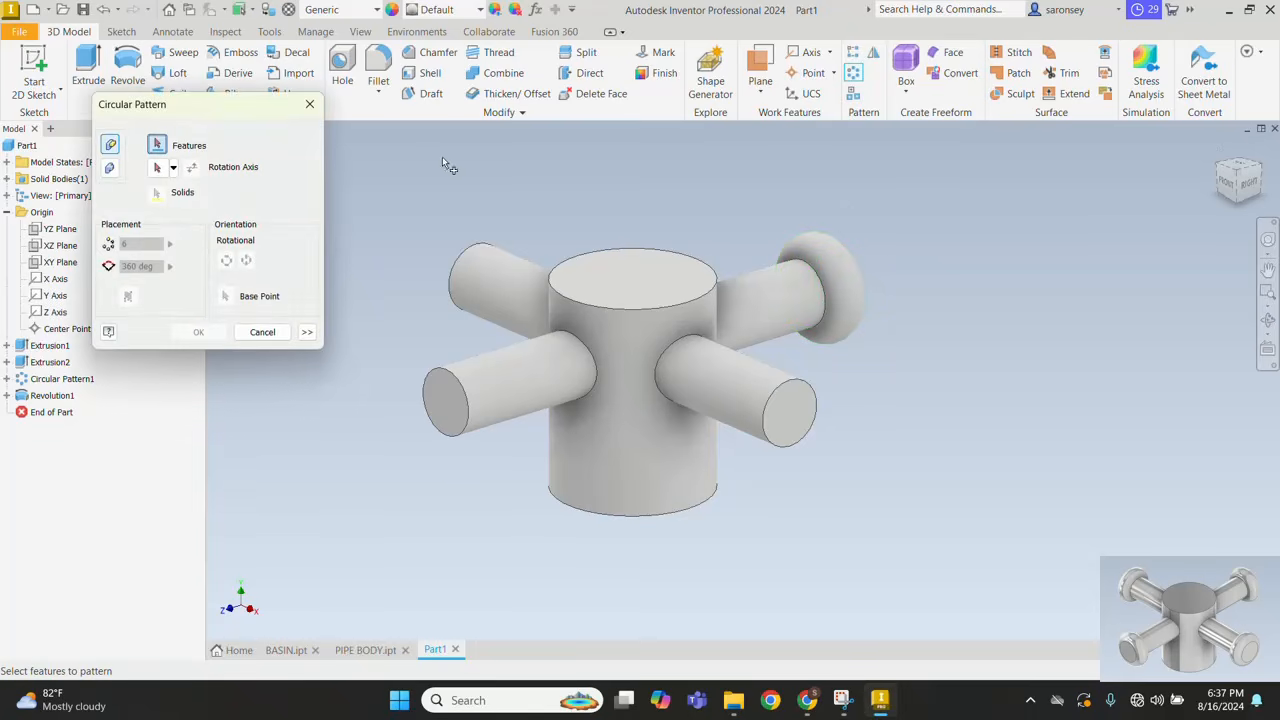
left_click(843, 285)
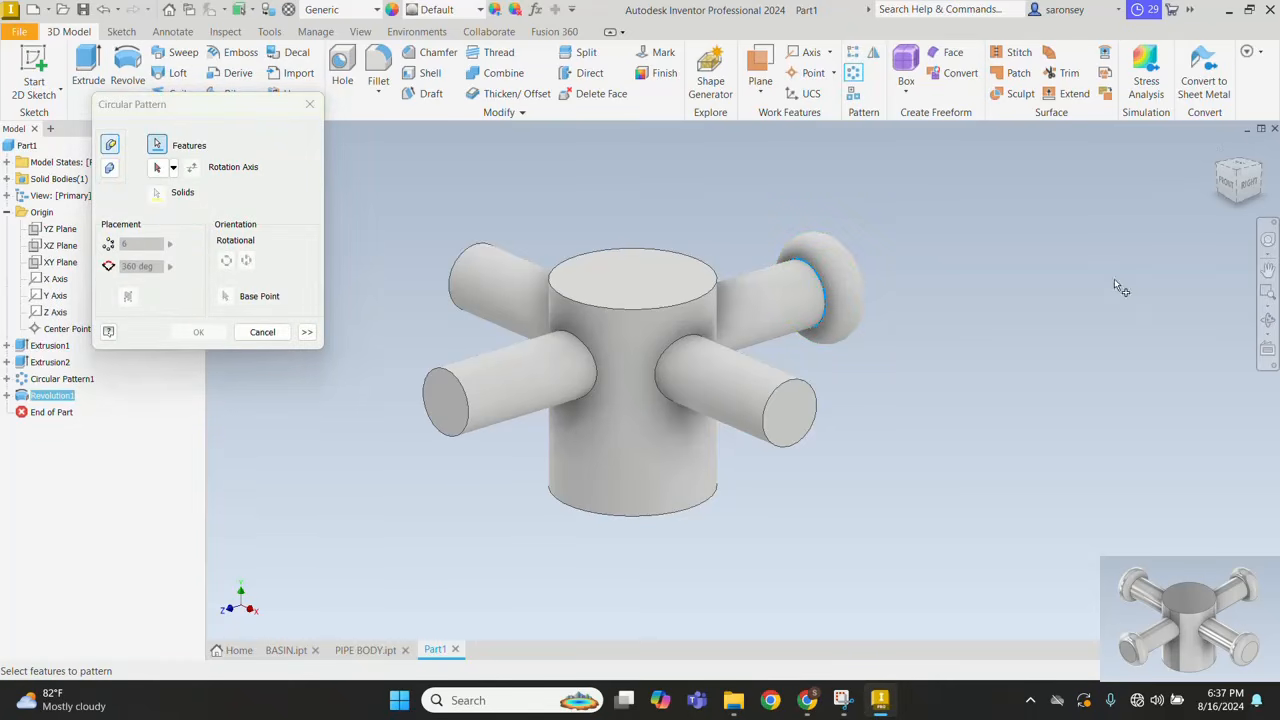
left_click(617, 443)
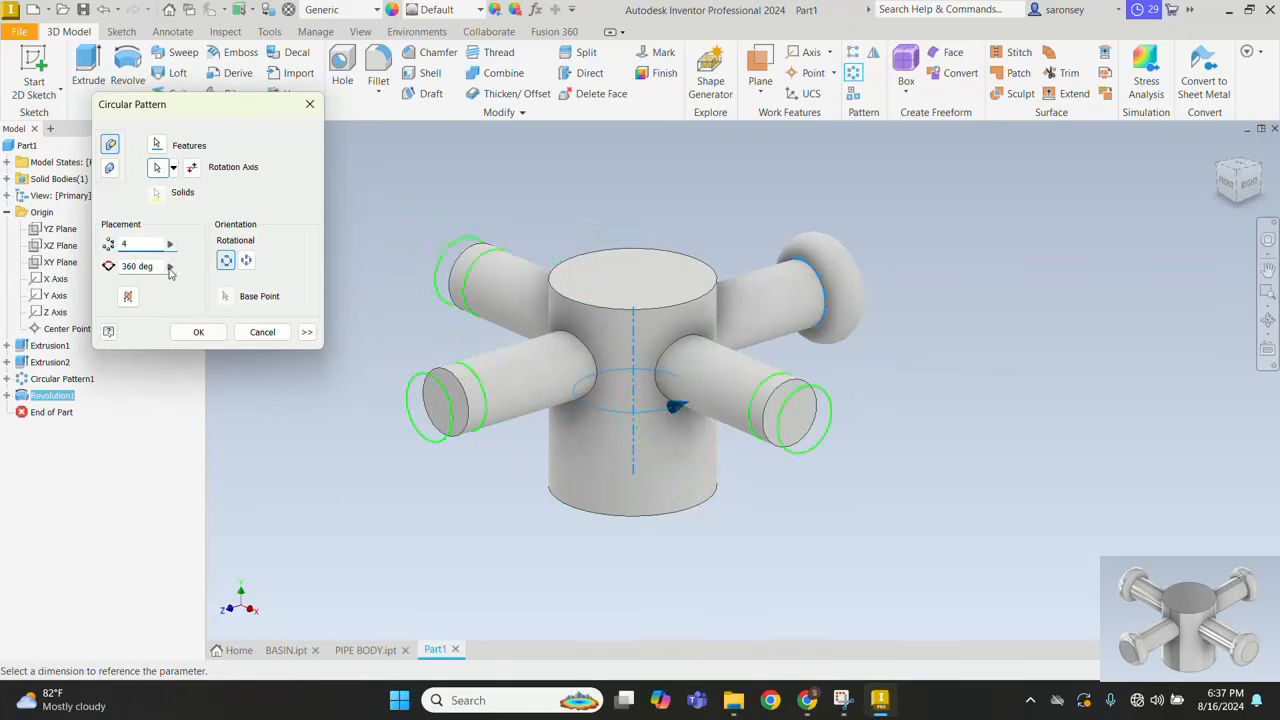
left_click(198, 332)
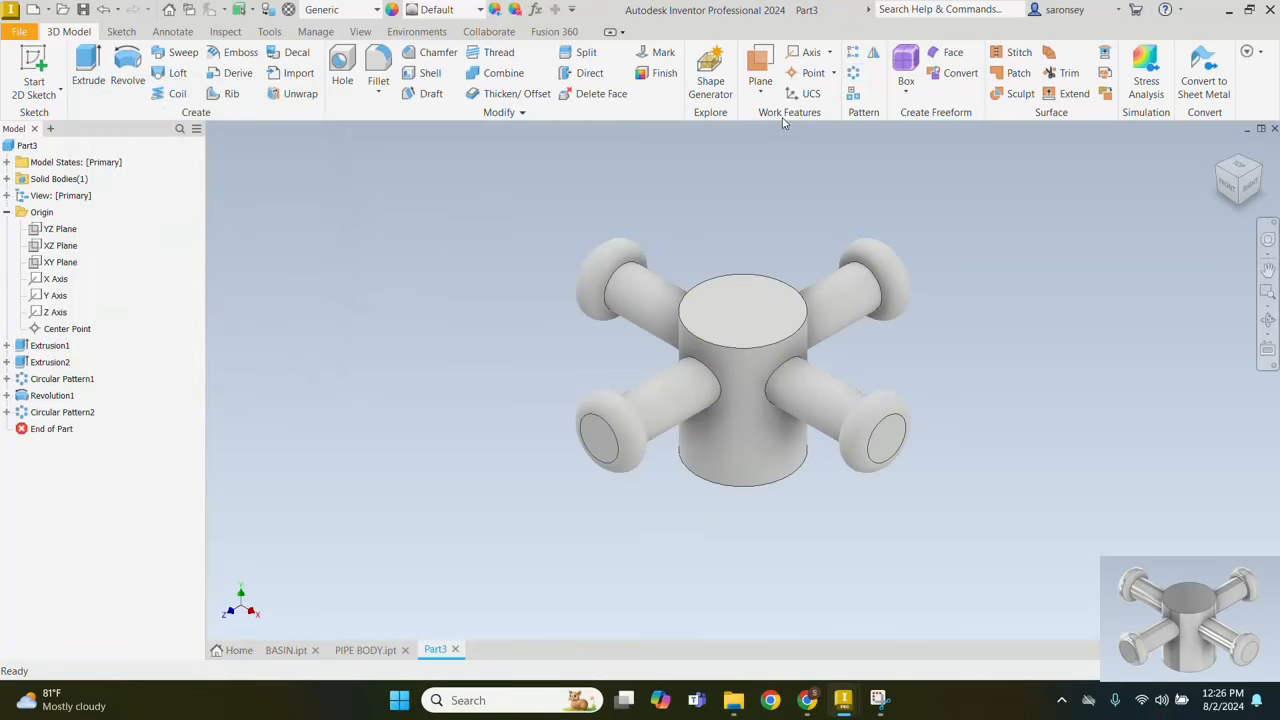
Step: Apply the Honed appearance to the handle and save the part as PIPE HANDLE in the PIPE WATER FLOW folder
left_click(480, 10)
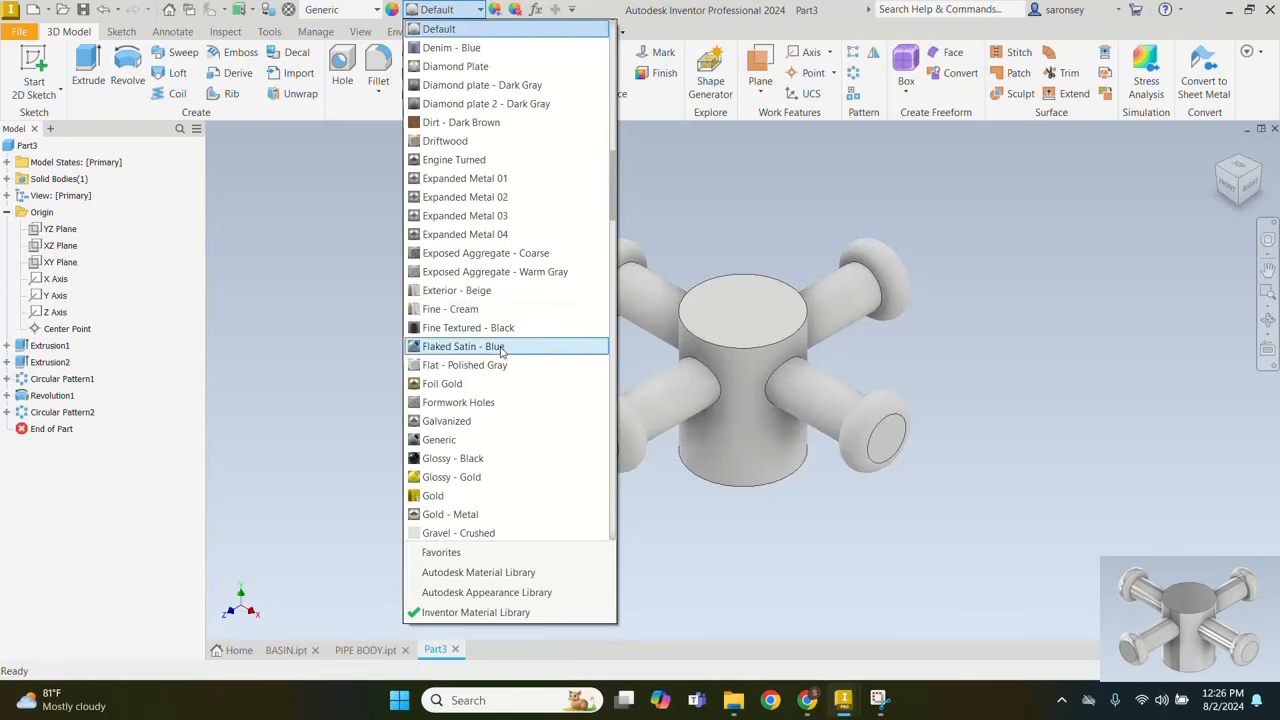
left_click(508, 422)
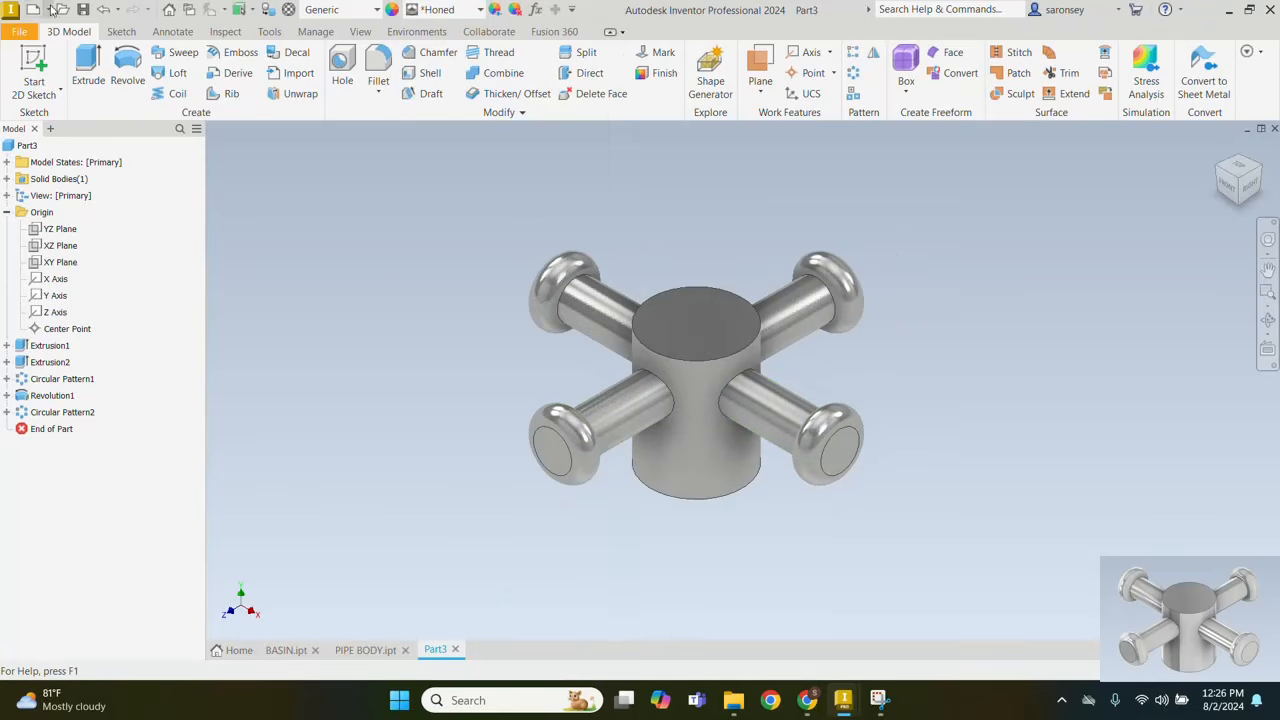
left_click(84, 9)
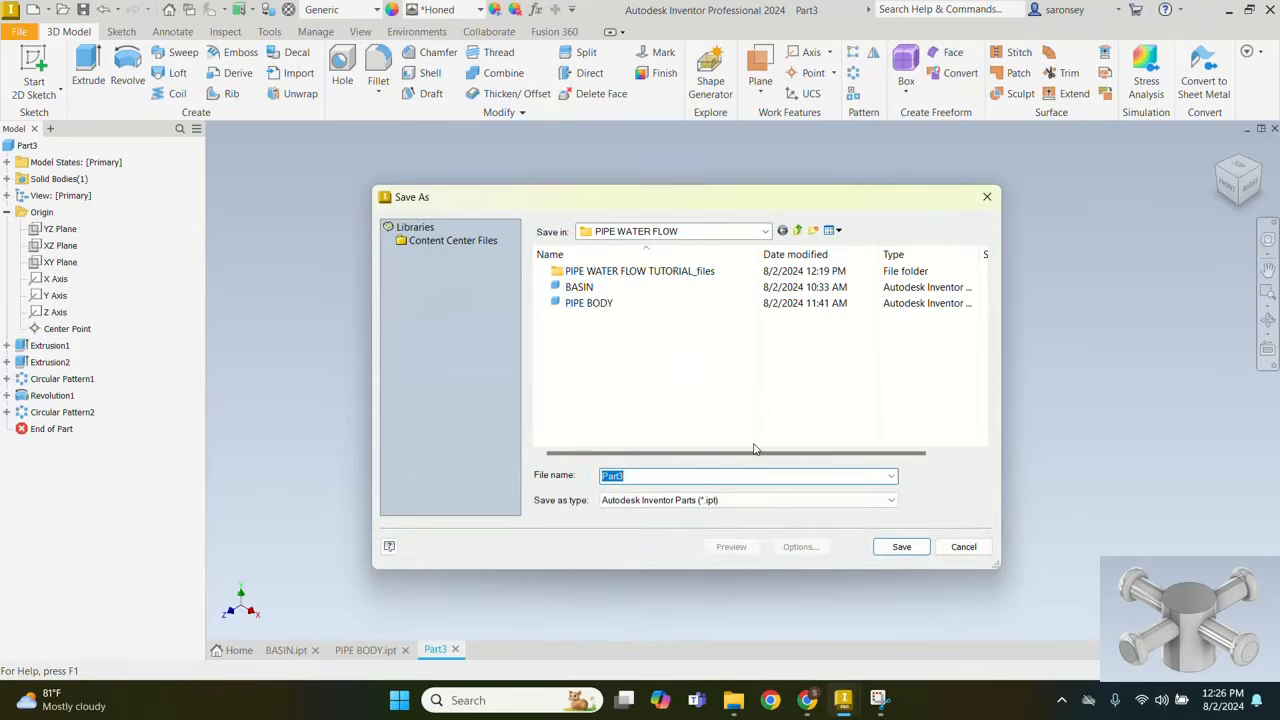
type("PIPE HANDLE")
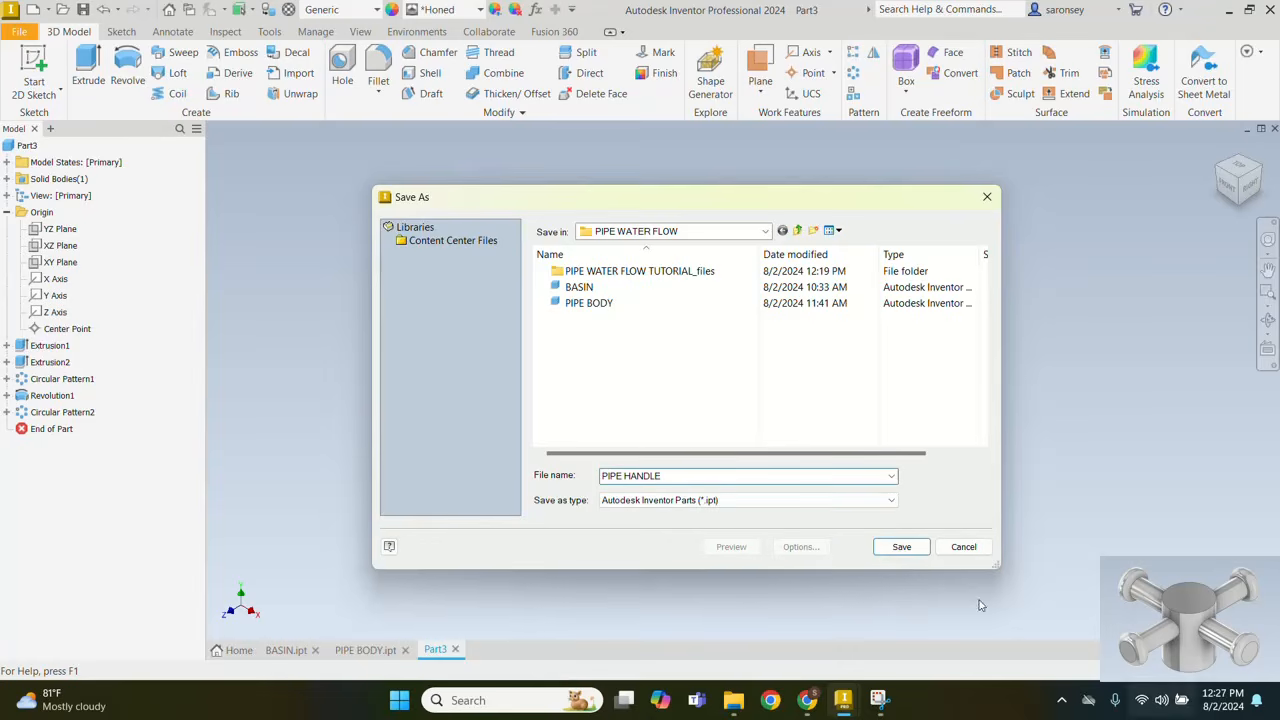
left_click(897, 547)
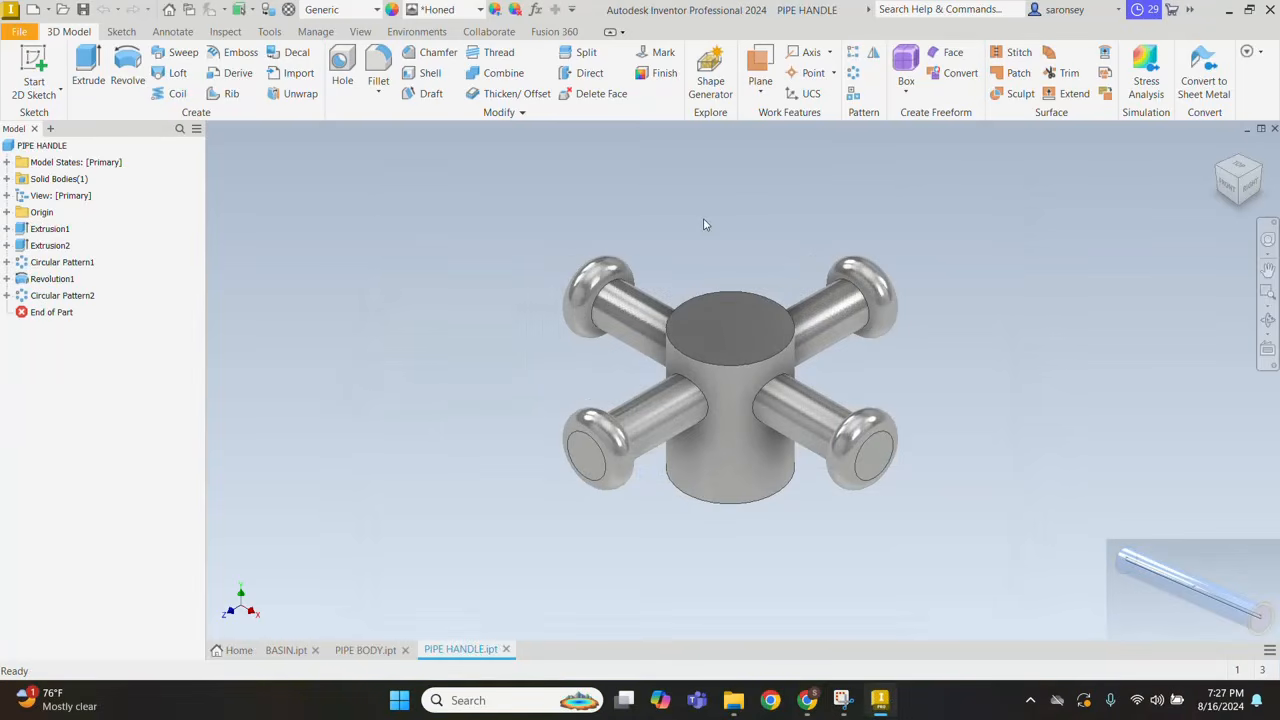
Step: Create a new part from the metric Standard (mm).ipt template and start a sketch on the XY plane
left_click(33, 9)
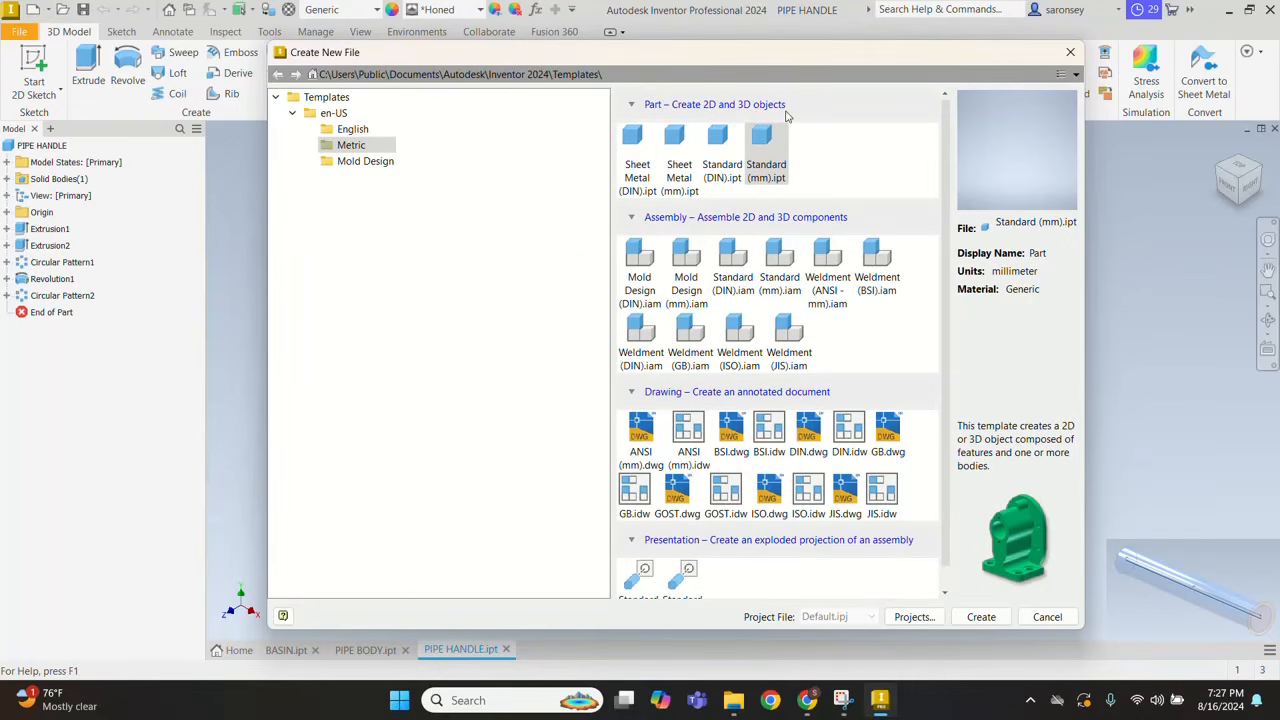
left_click(768, 145)
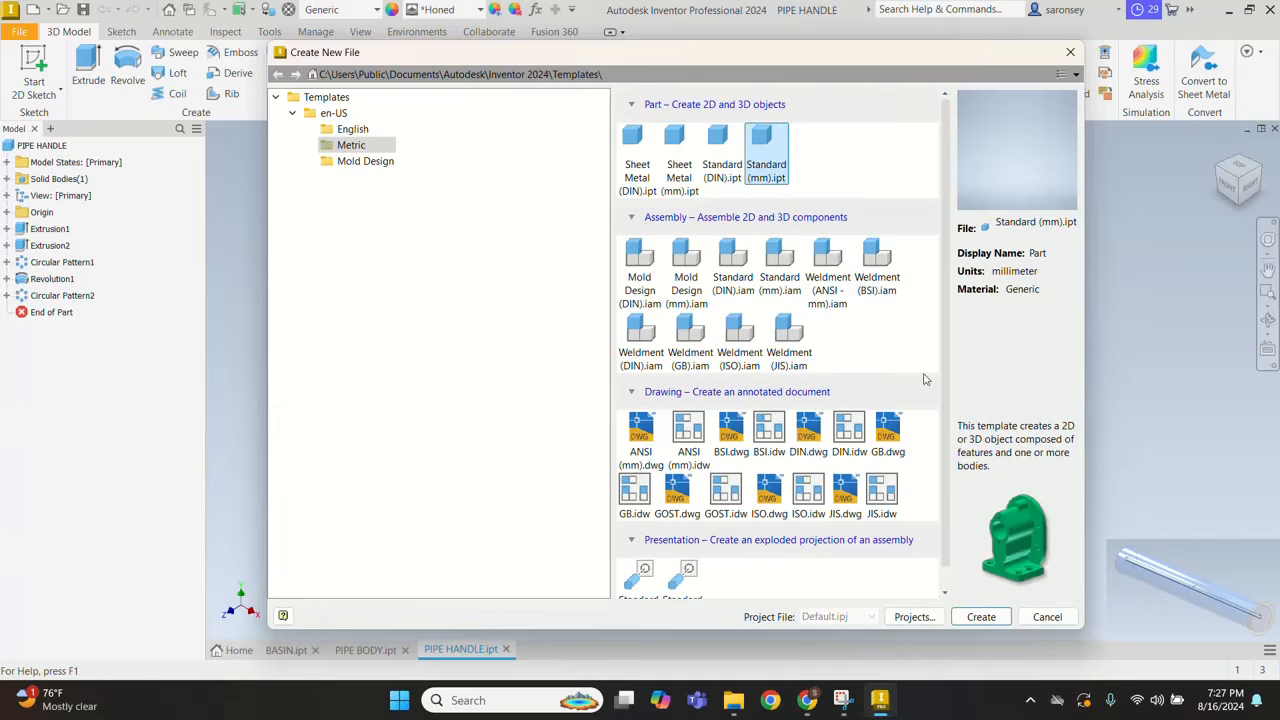
left_click(996, 622)
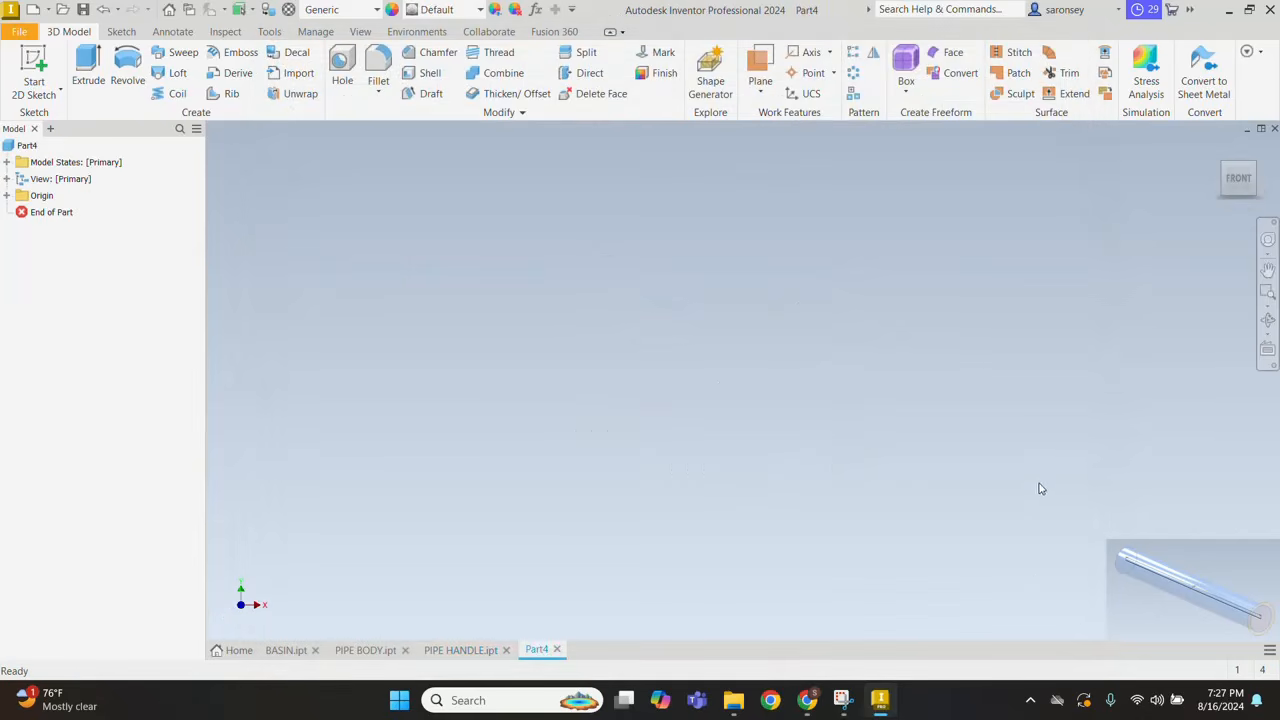
left_click(33, 62)
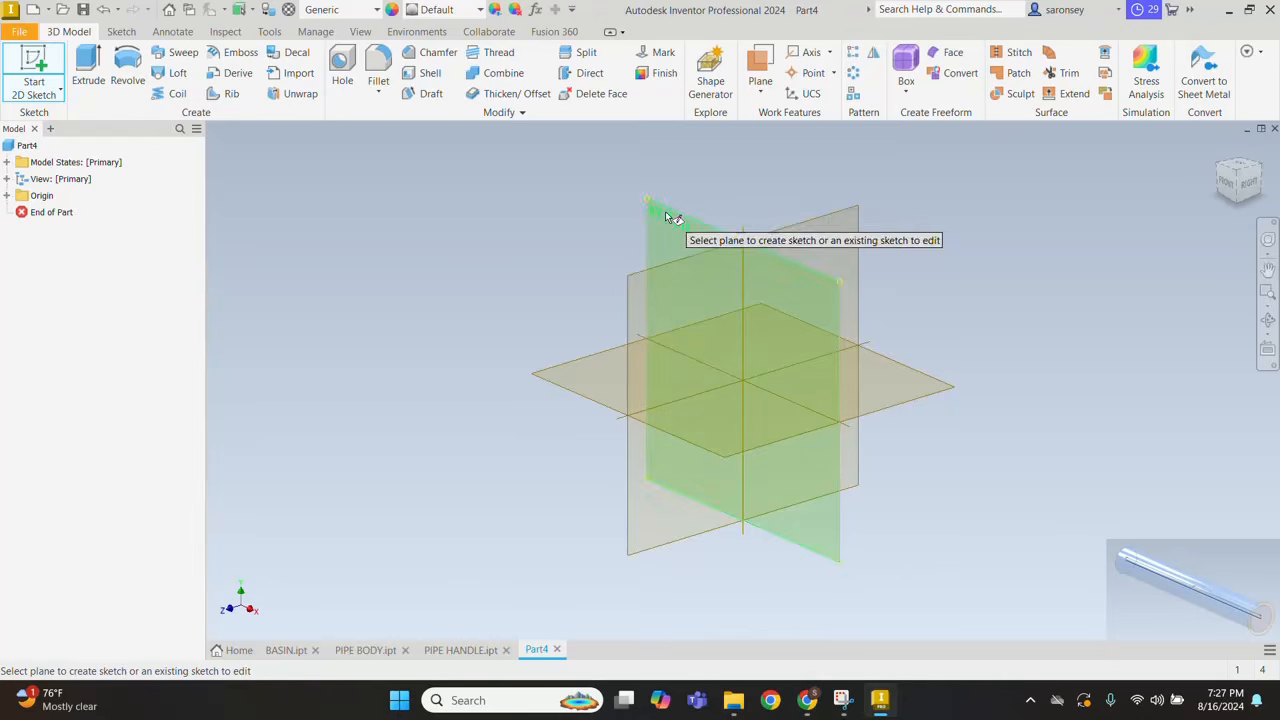
left_click(665, 211)
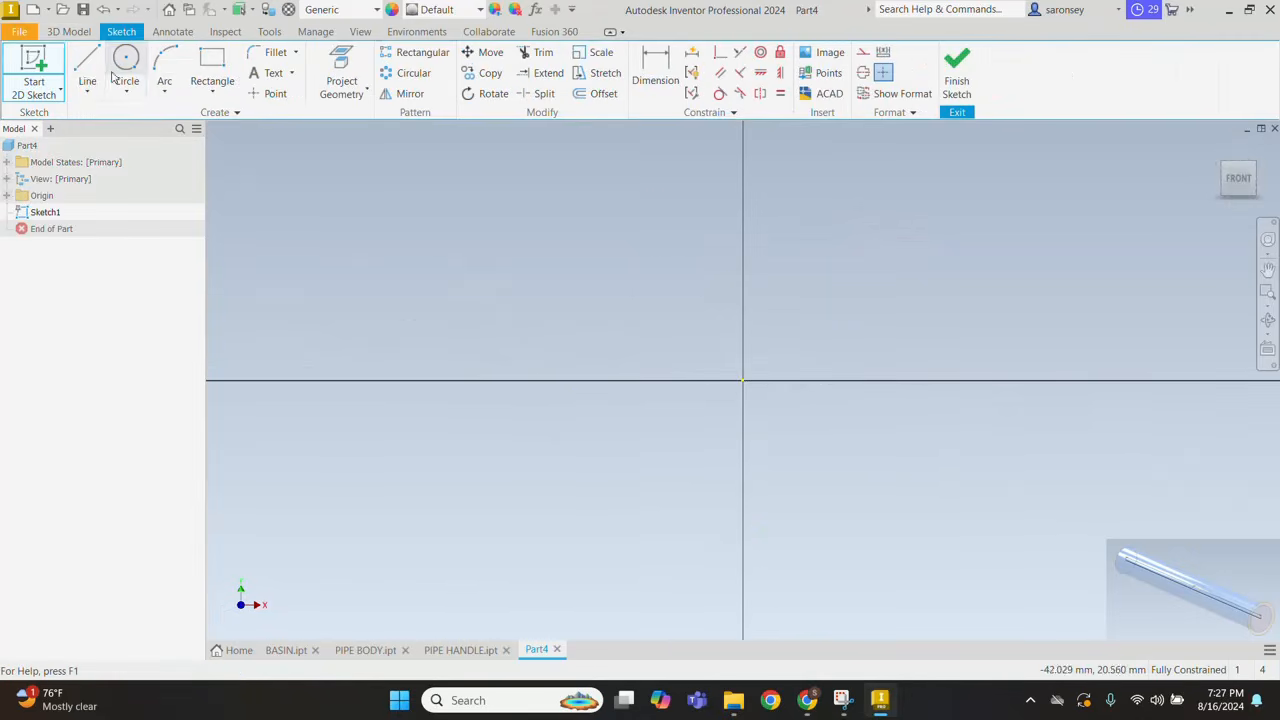
Step: Draw a 120 mm horizontal line from the origin along the X axis and finish the sketch
left_click(87, 68)
middle_click_drag(851, 394, 506, 401)
left_click(463, 399)
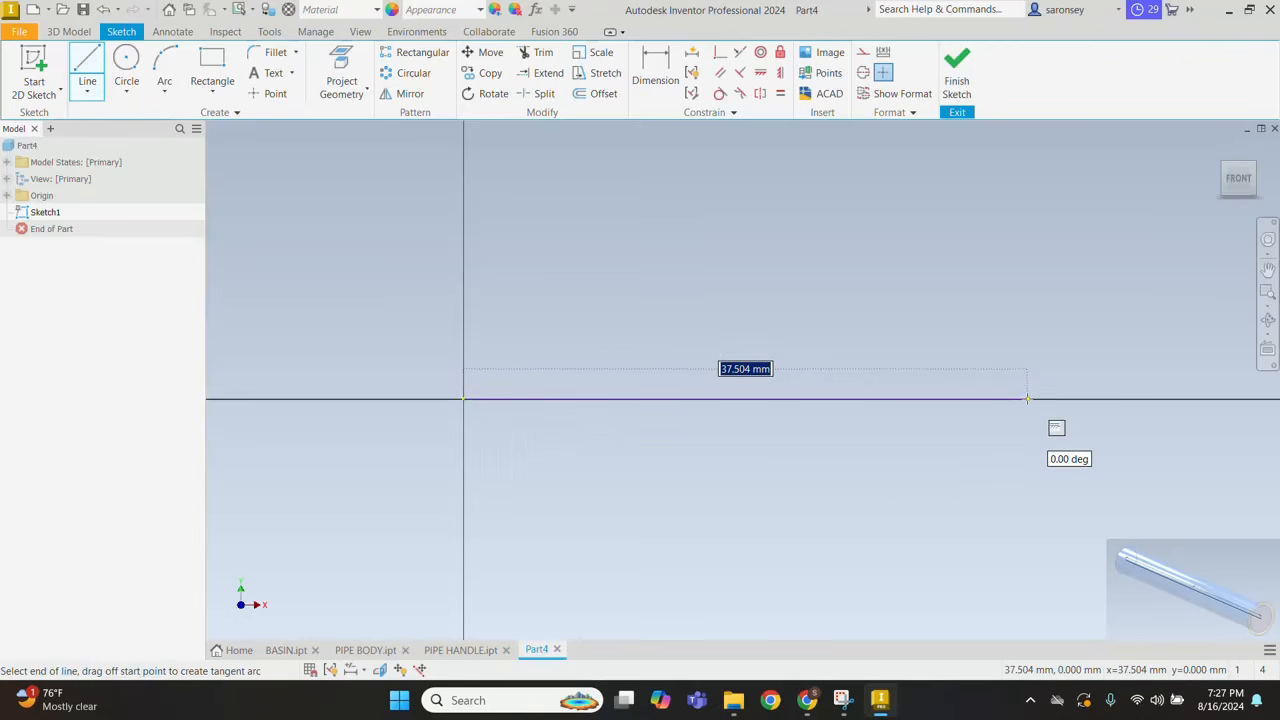
type("120")
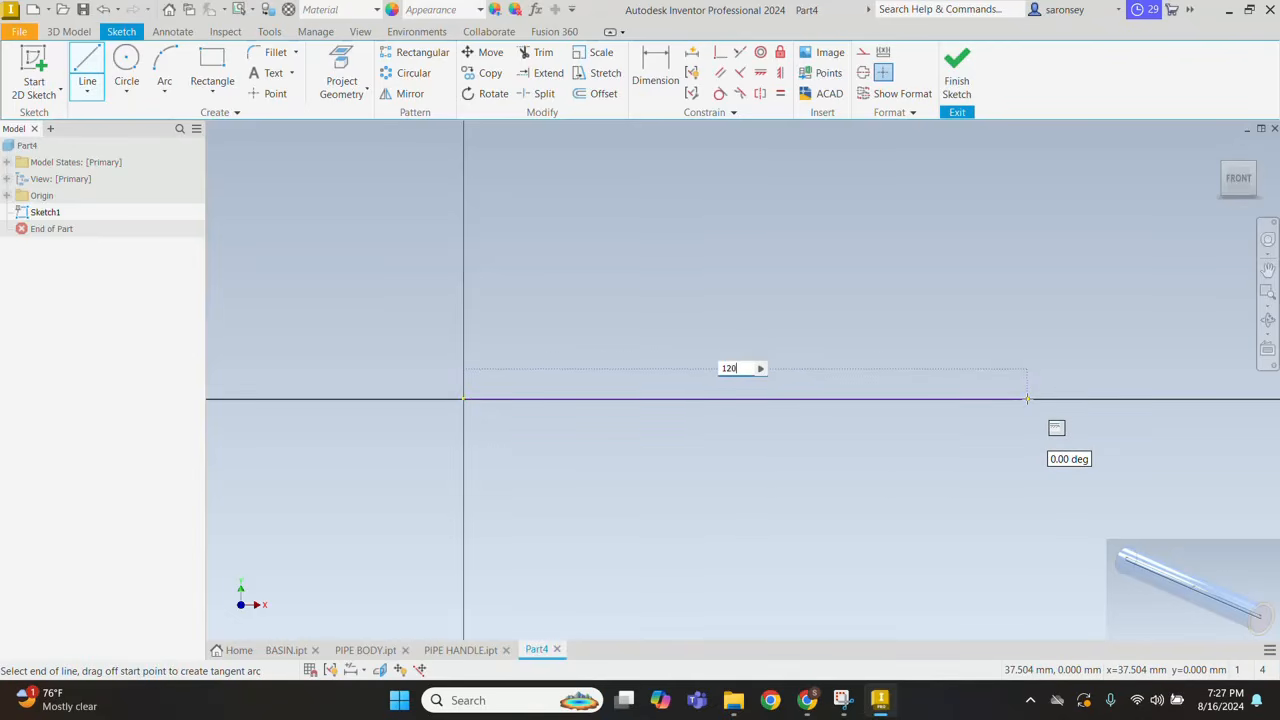
key("Return")
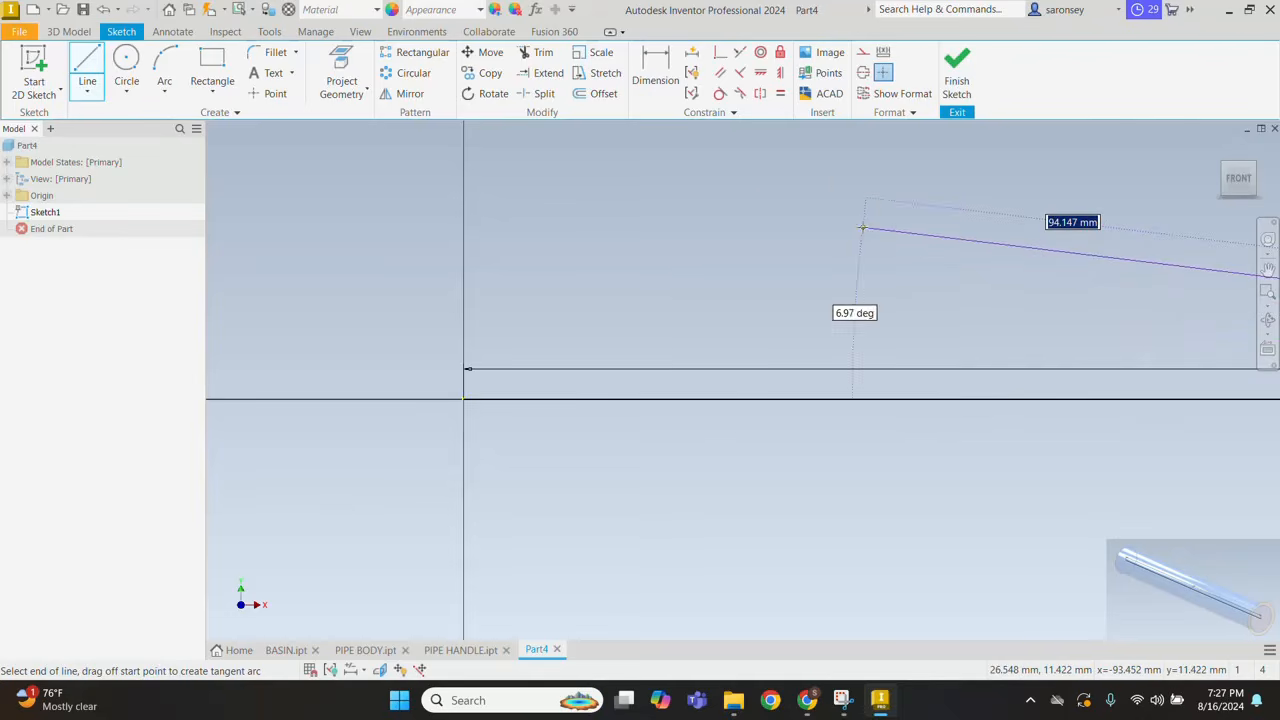
right_click(863, 229)
left_click(916, 228)
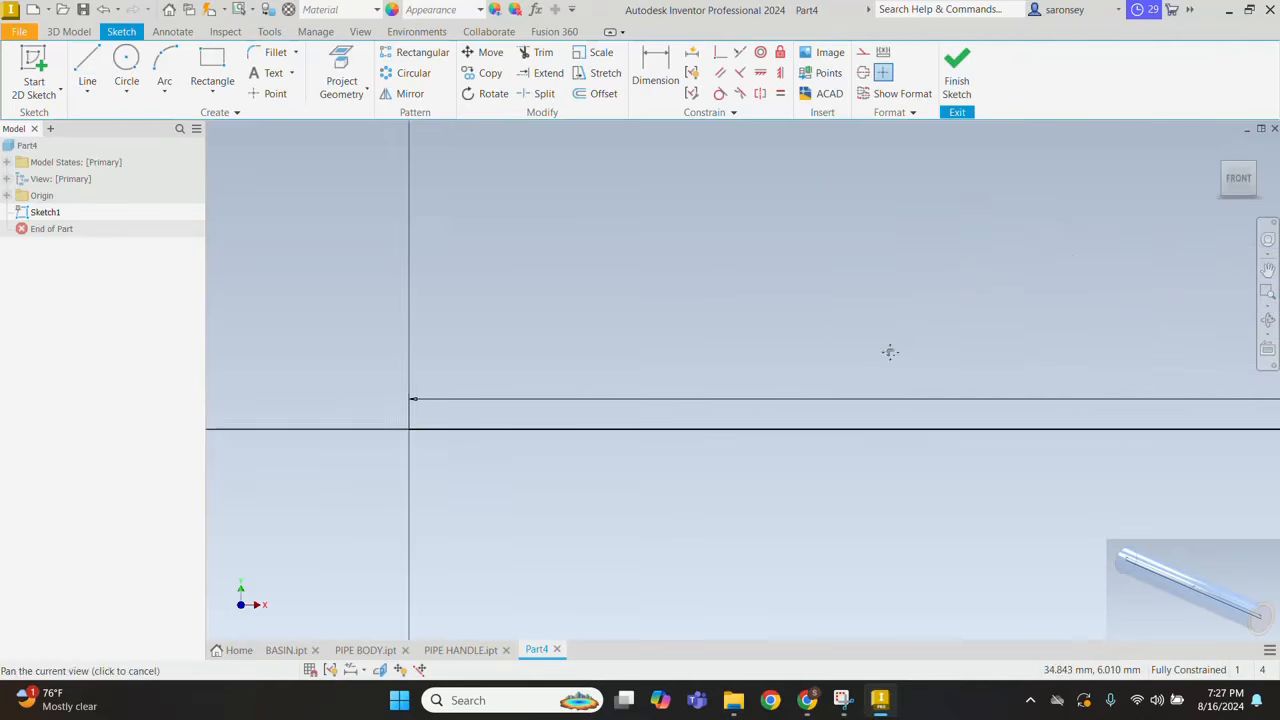
left_click(956, 78)
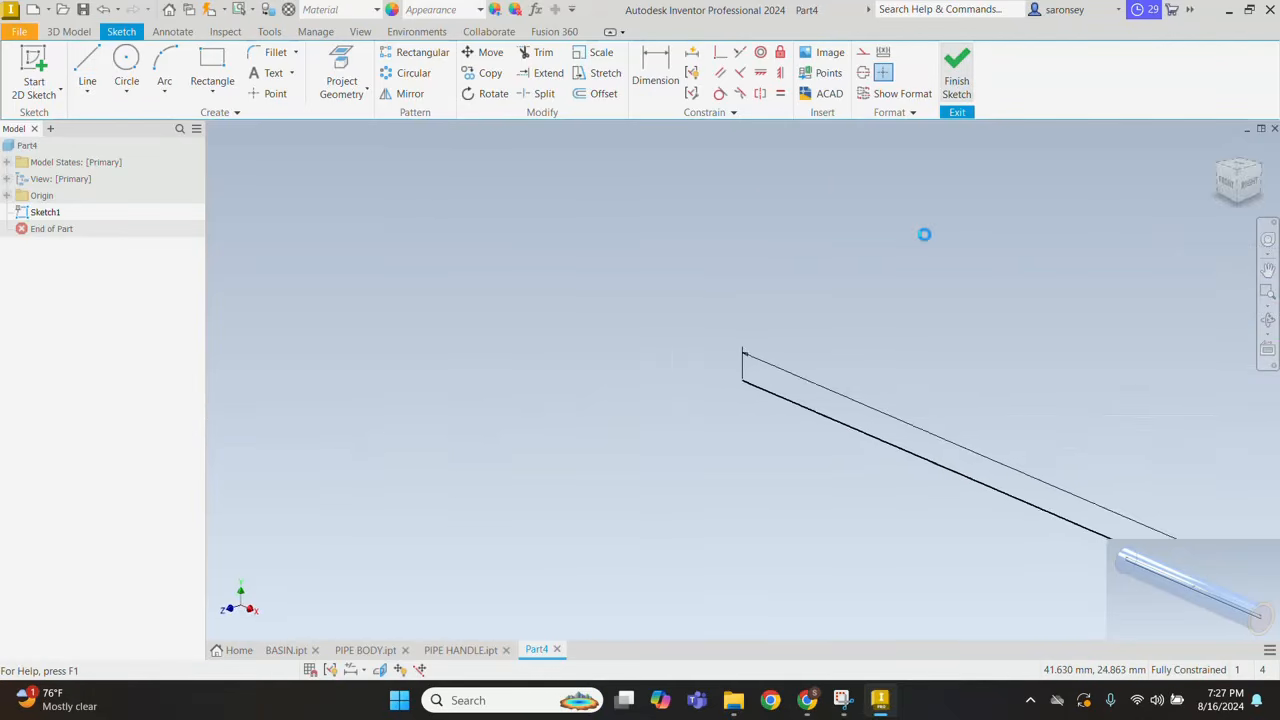
Step: Create a work plane through the line's start point at the origin, perpendicular to the 120 mm line
mouse_move(932, 283)
middle_mouse_down()
mouse_move(729, 209)
mouse_move(577, 174)
middle_mouse_up()
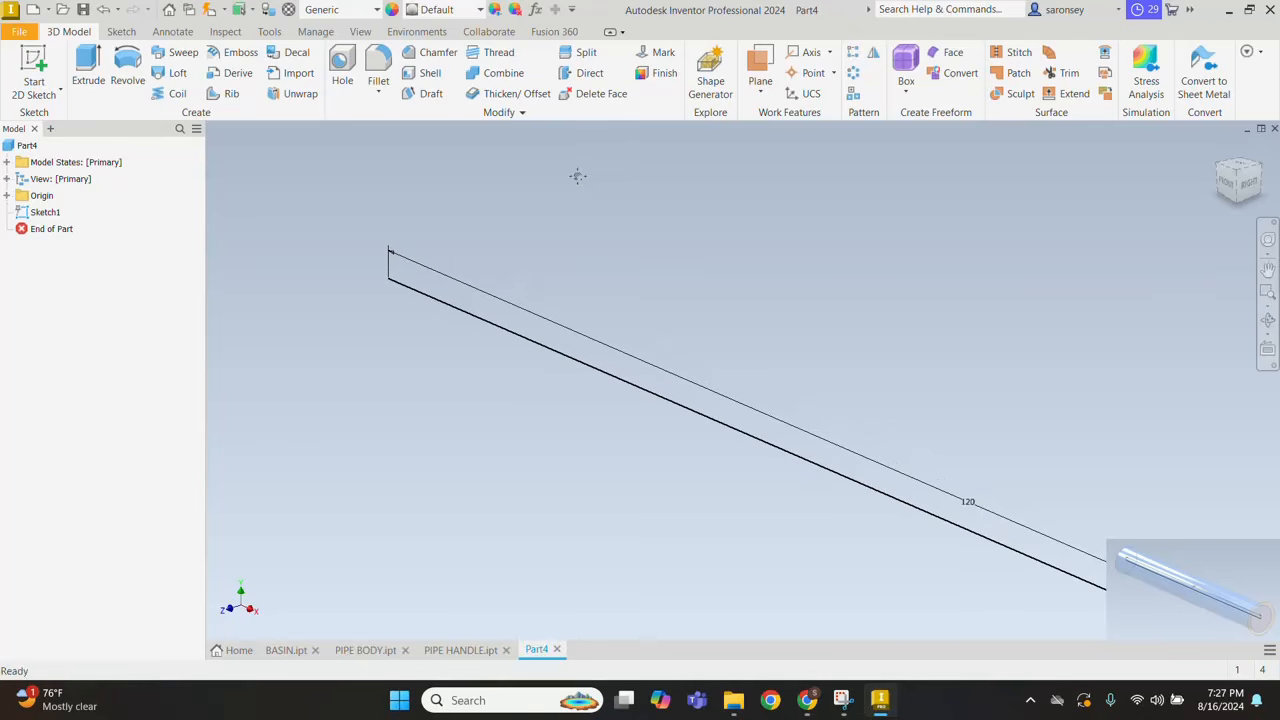
left_click(760, 66)
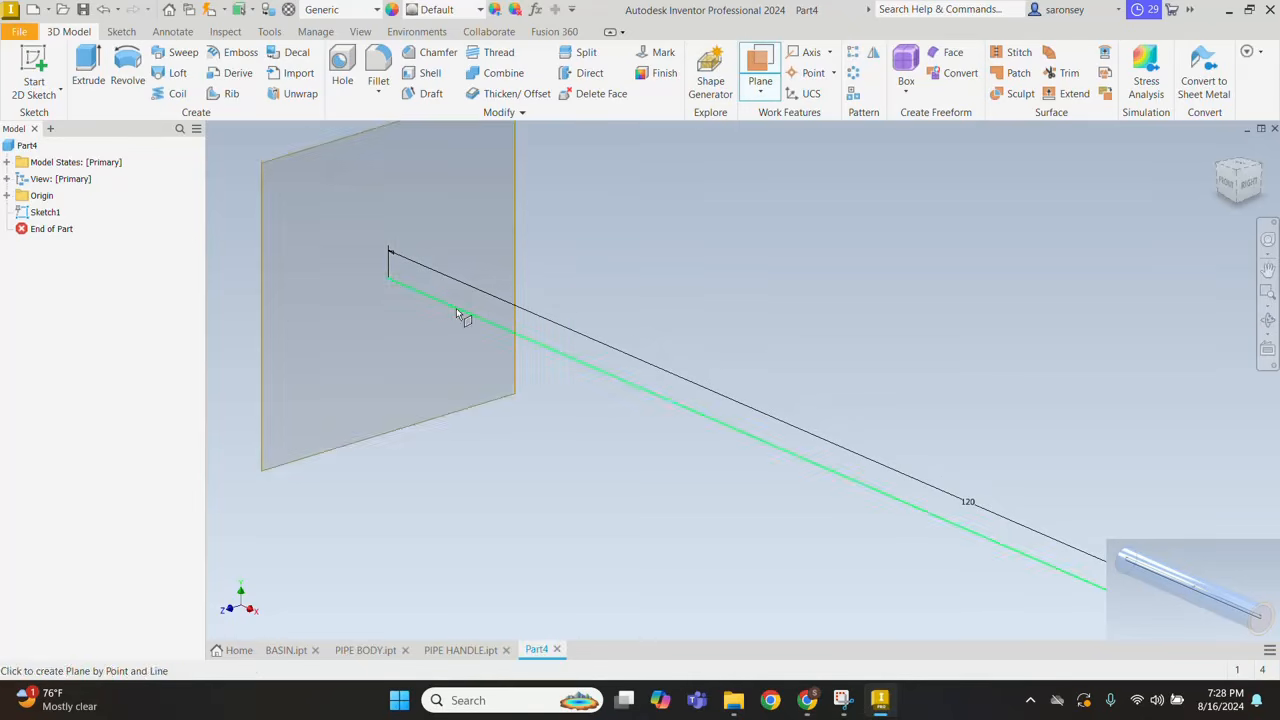
left_click(456, 308)
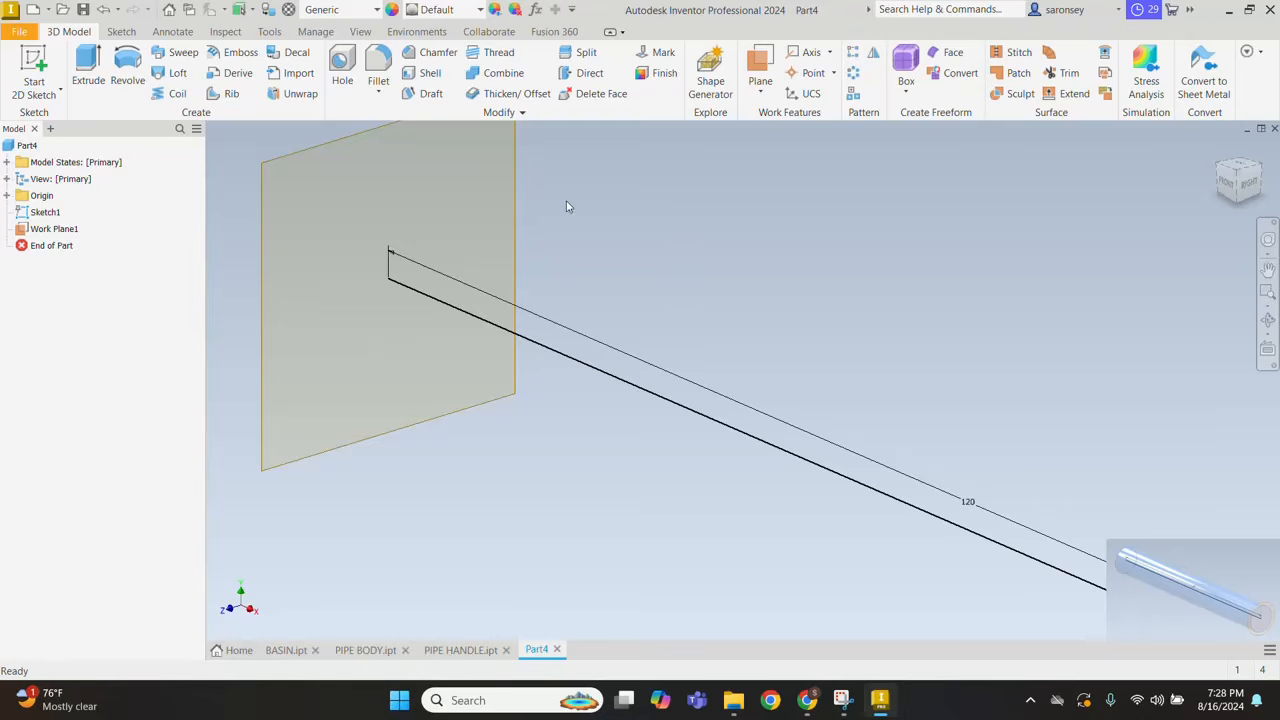
Step: Sketch a 20 mm diameter circle centred on the origin on the new work plane and finish the sketch
left_click(516, 199)
left_click(535, 193)
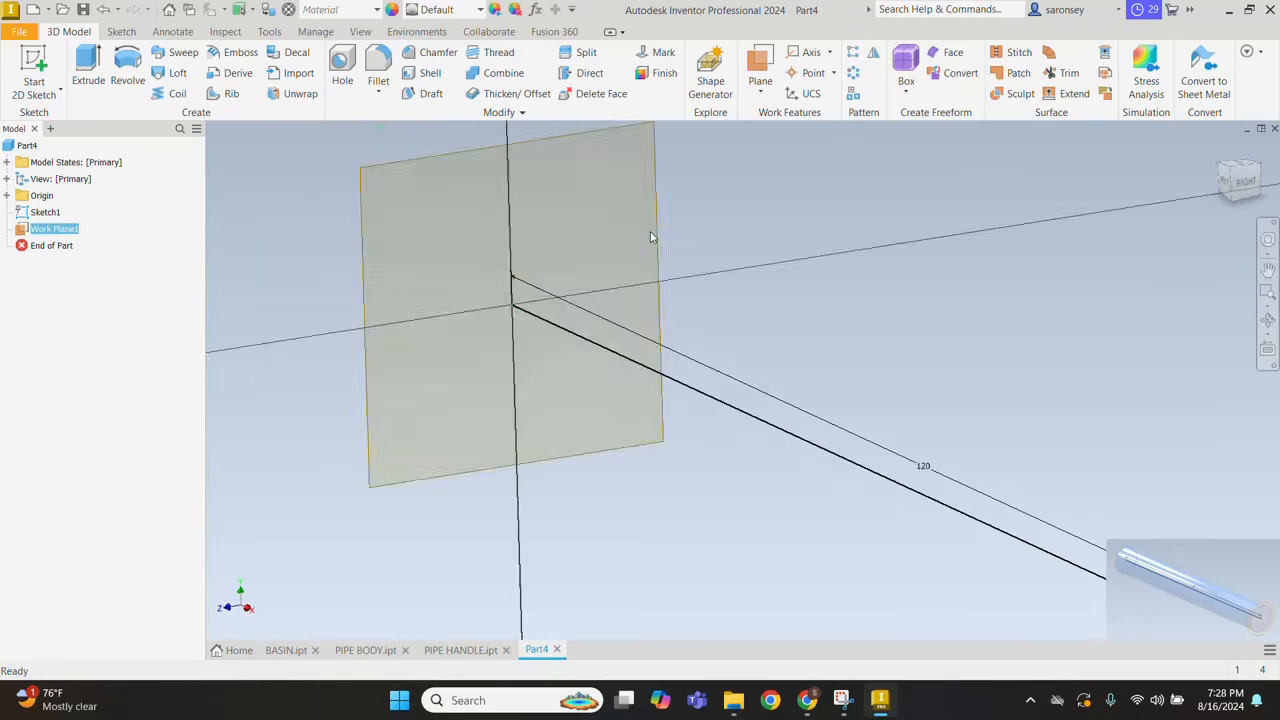
left_click(126, 62)
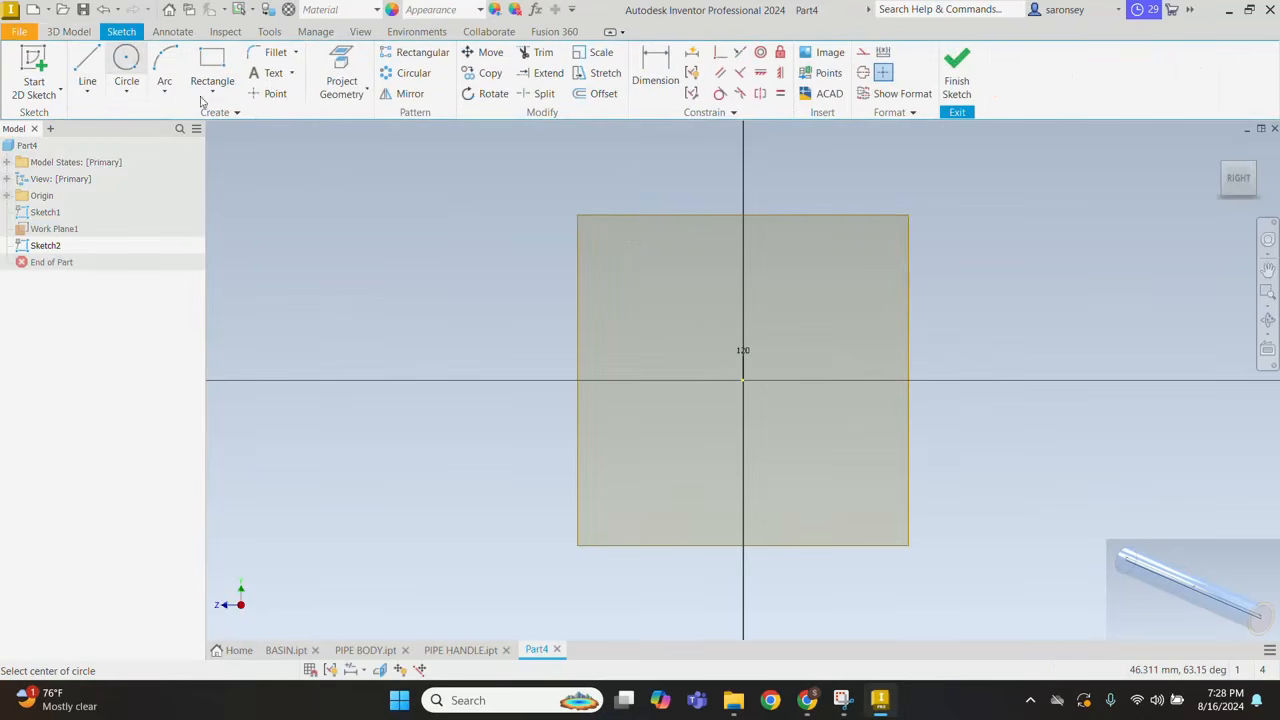
left_click(743, 380)
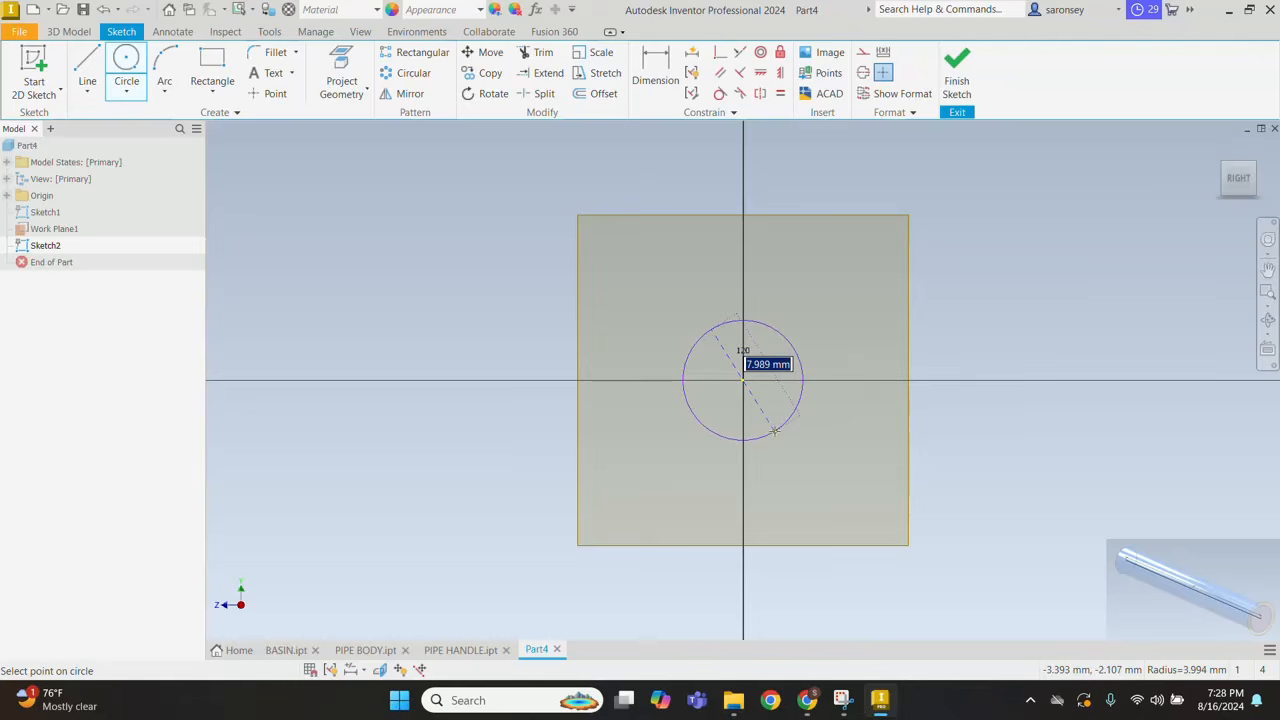
type("2")
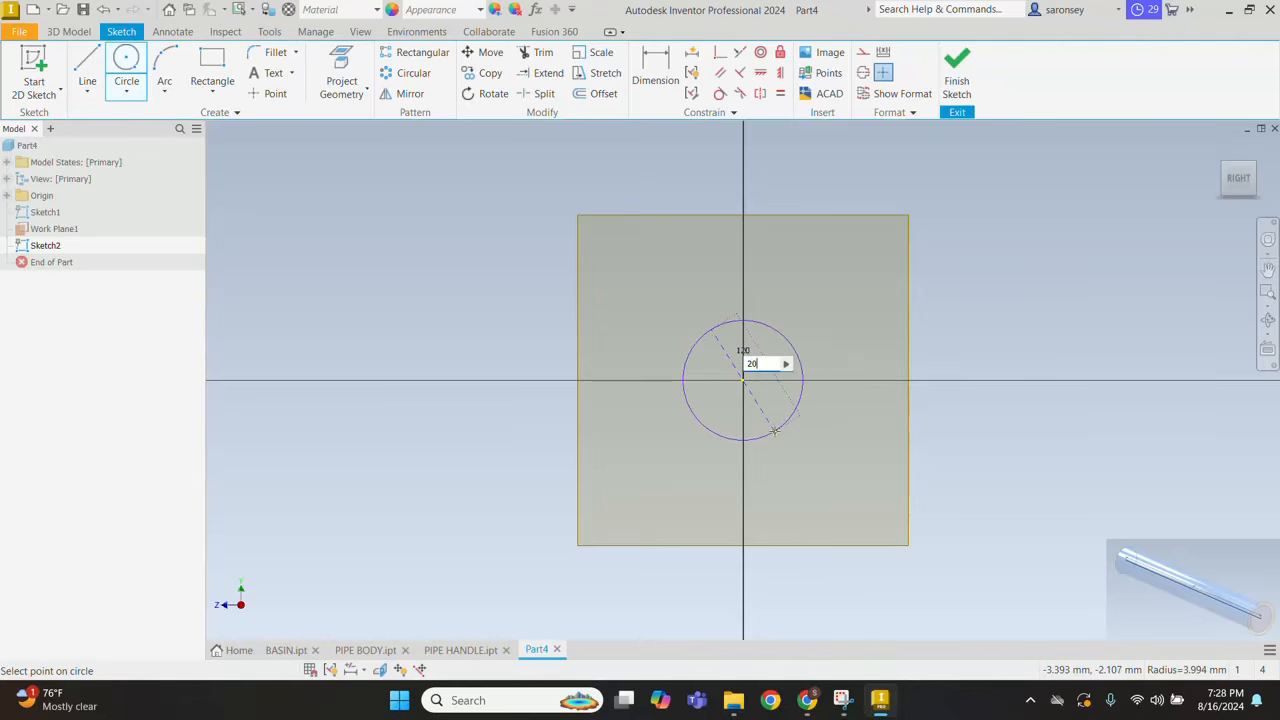
type("0")
key("Return")
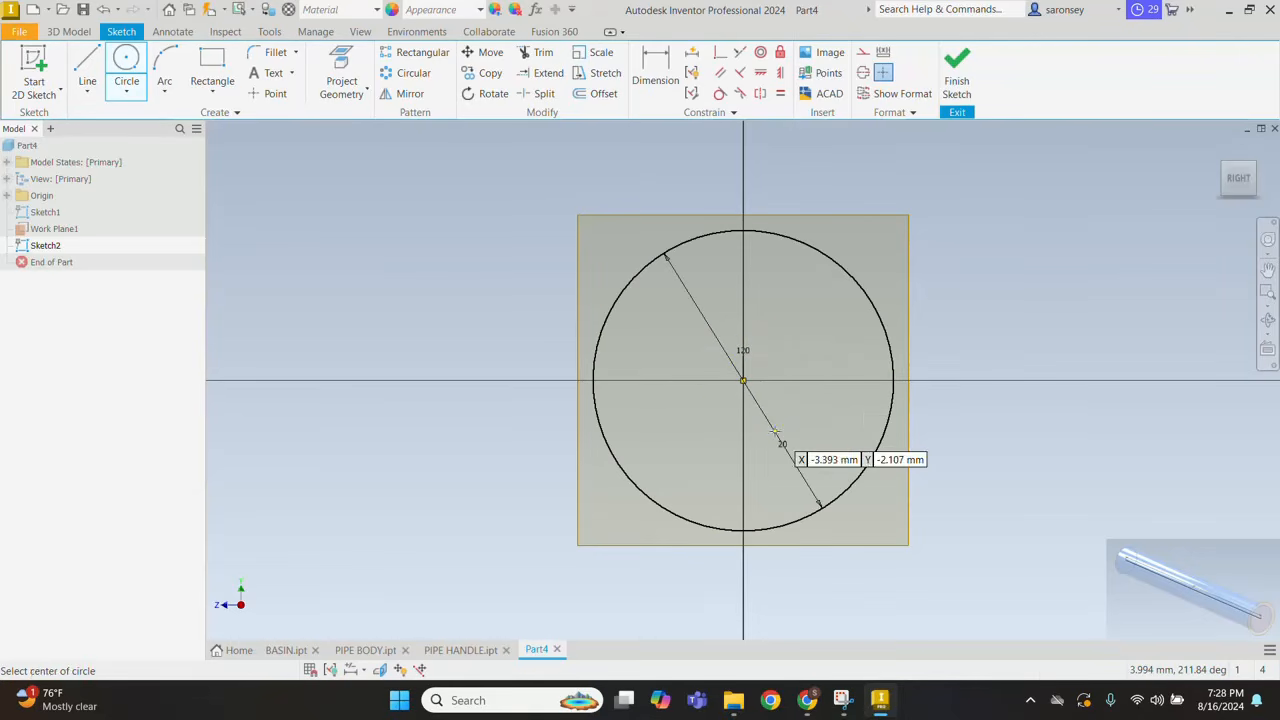
left_click(956, 70)
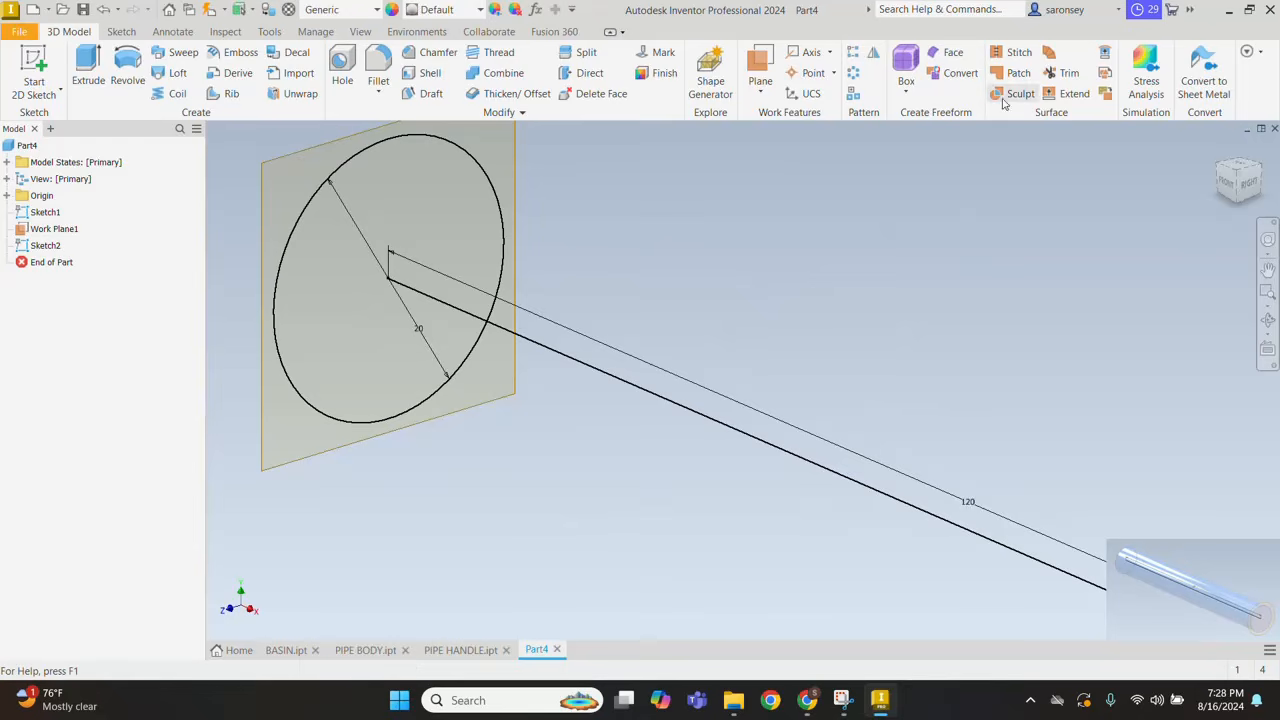
Step: Create a boundary patch surface from the 20 mm circle profile
left_click(1018, 76)
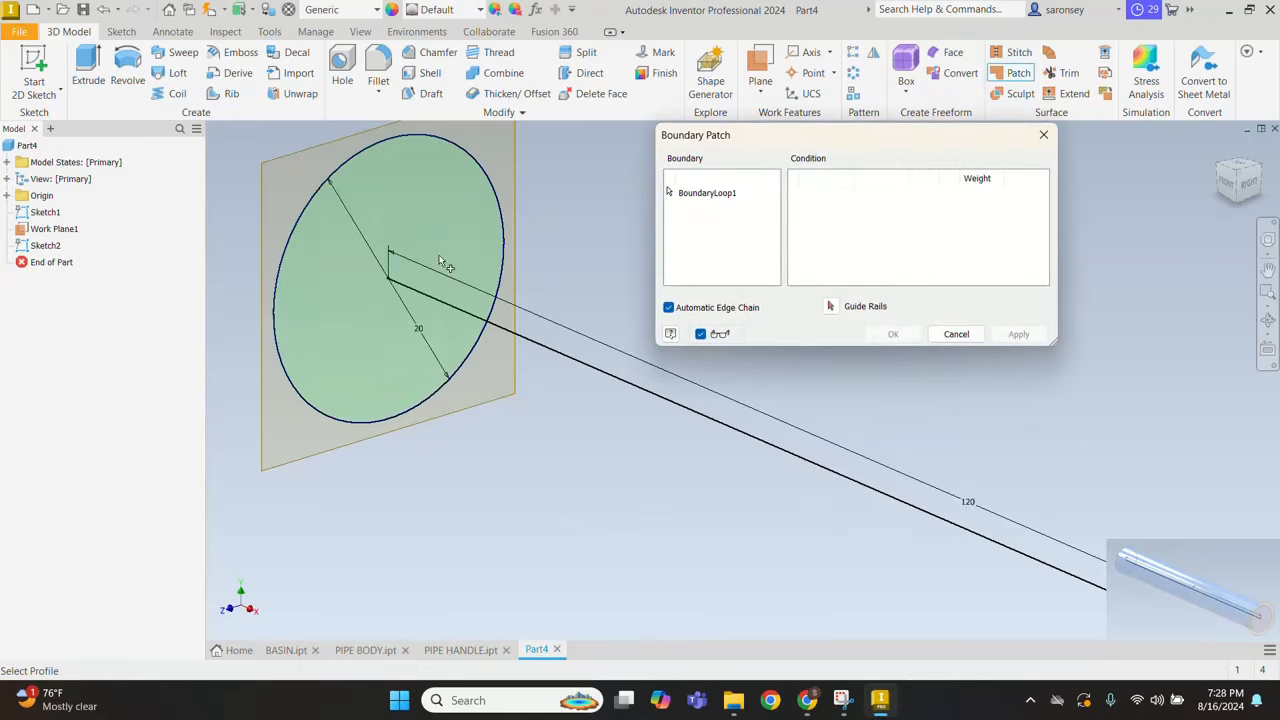
left_click(993, 336)
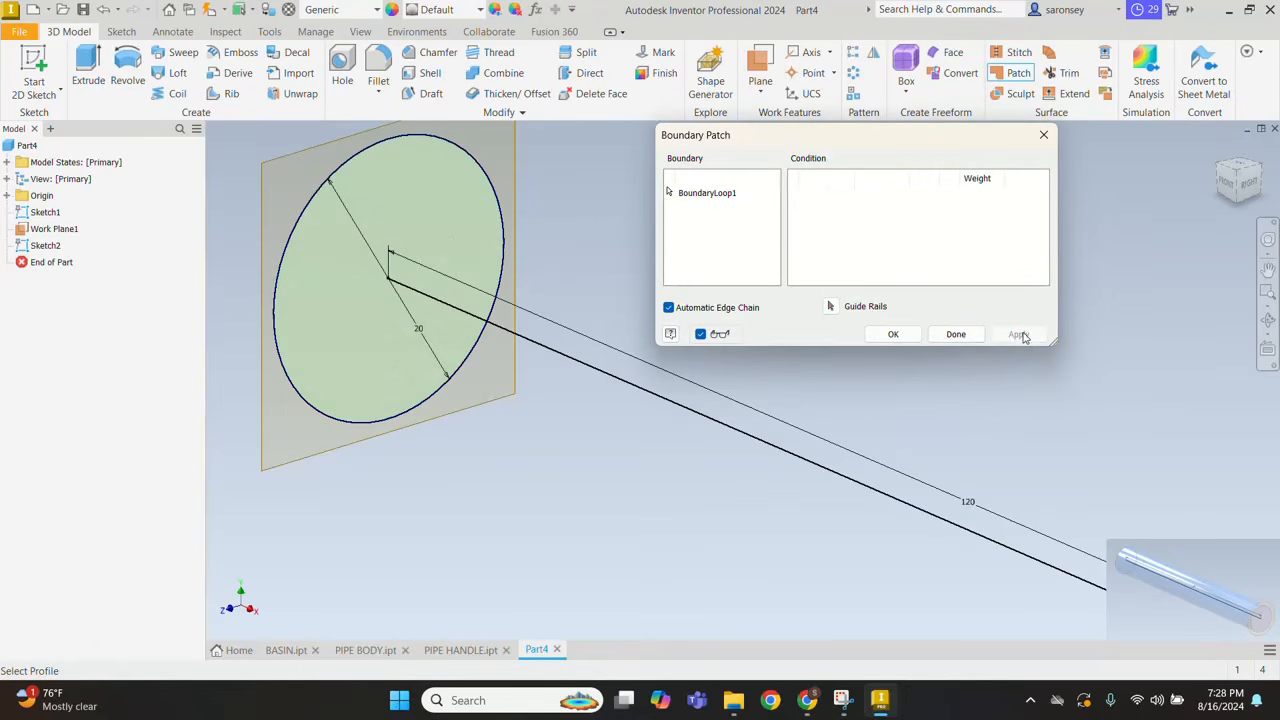
left_click(955, 334)
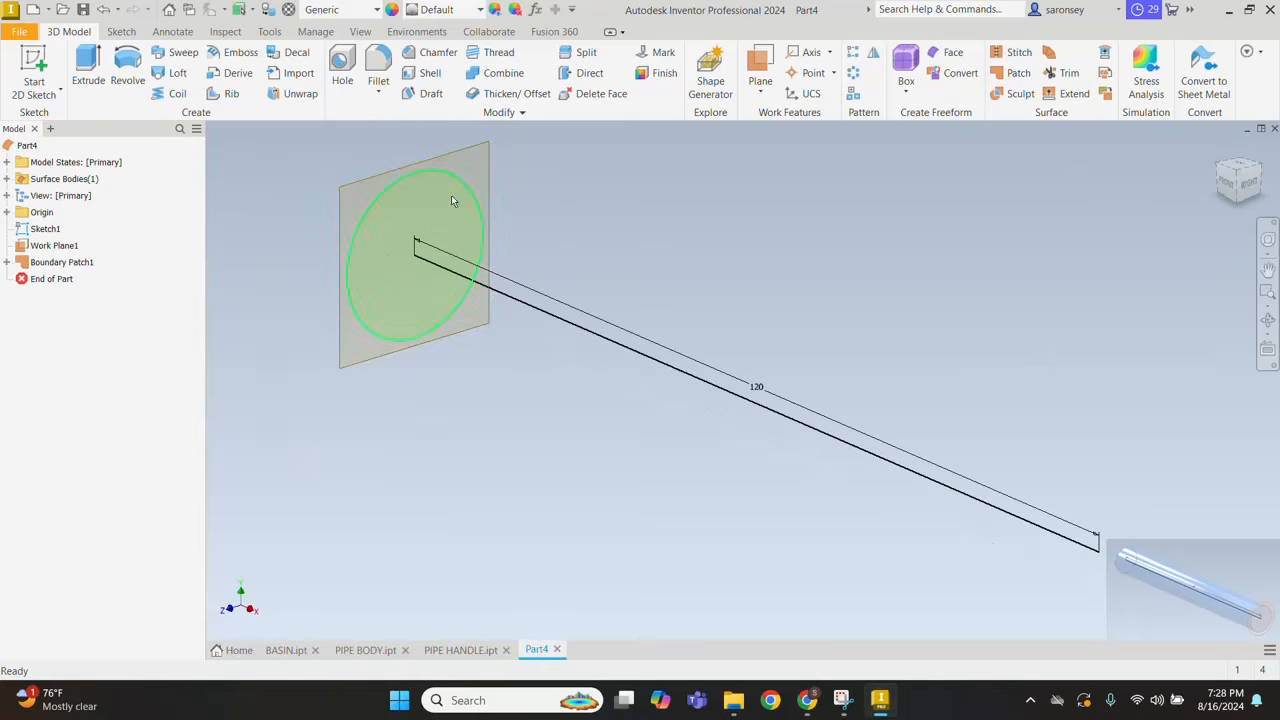
Step: Hide the work plane that carries the circular patch
left_click(485, 156)
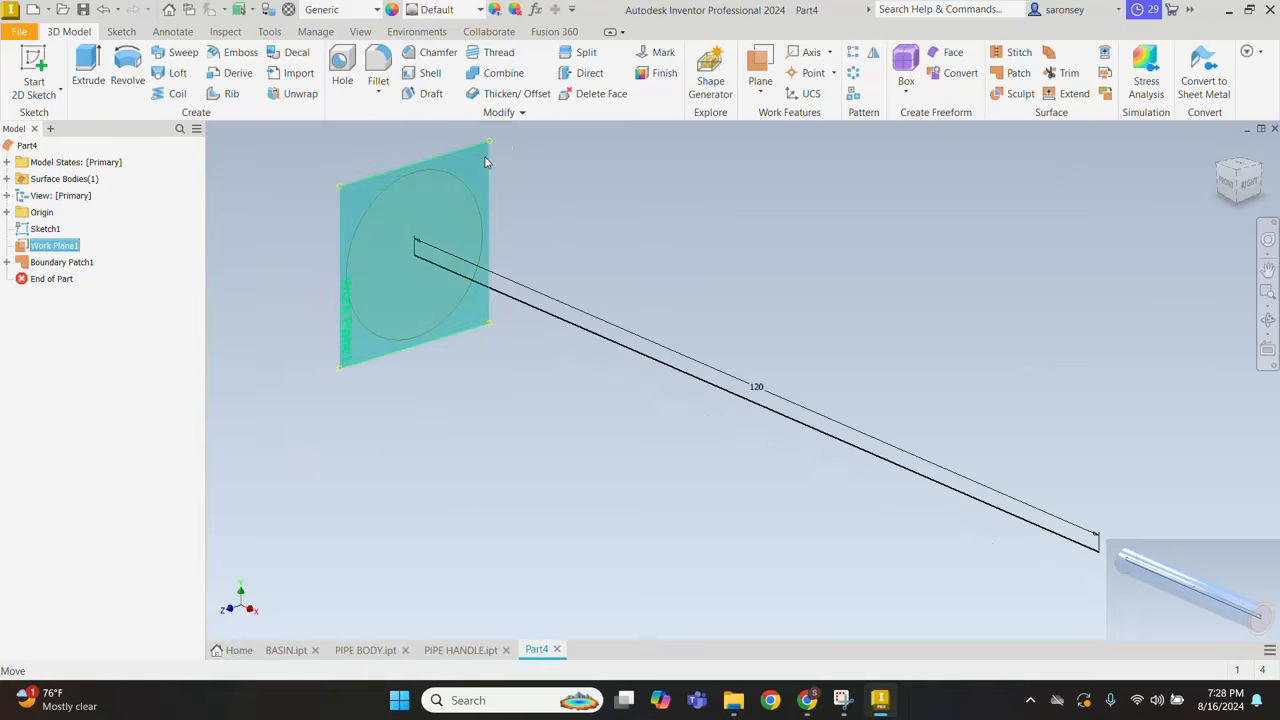
right_click(486, 160)
left_click(548, 182)
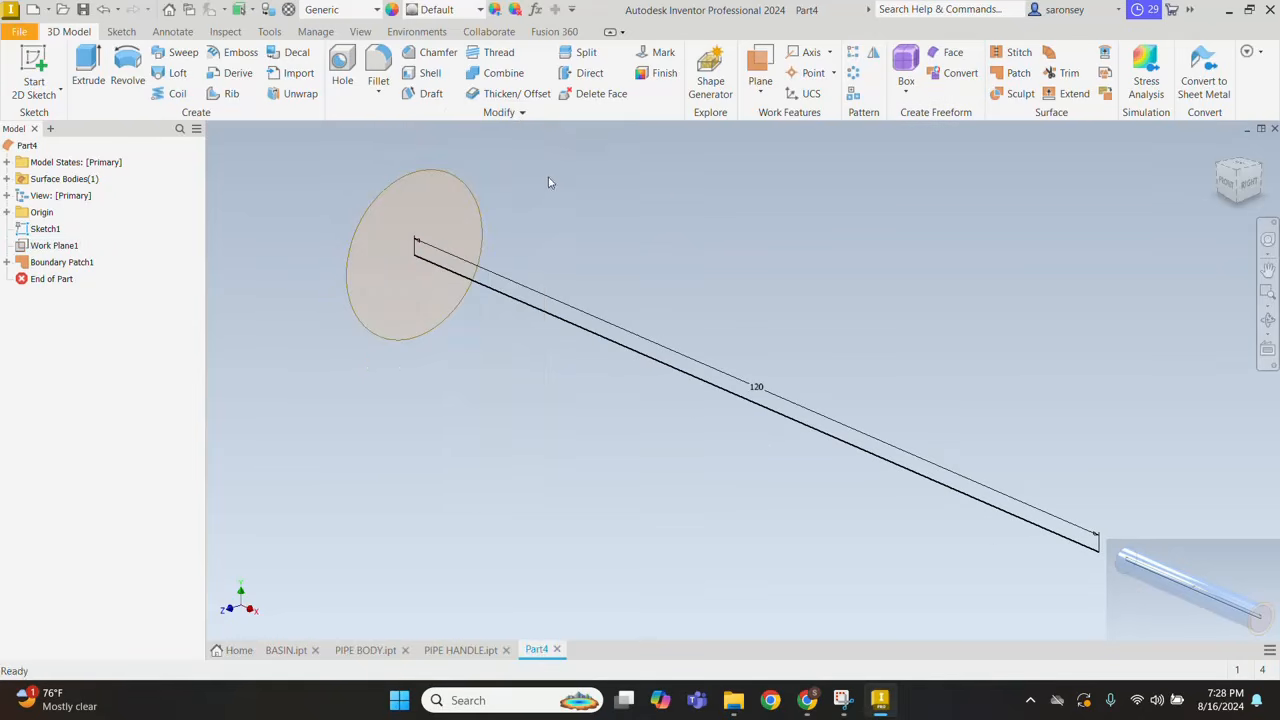
Step: Add a numeric user parameter named DRIVE_01 and mark it as both a key and an export parameter
left_click(535, 9)
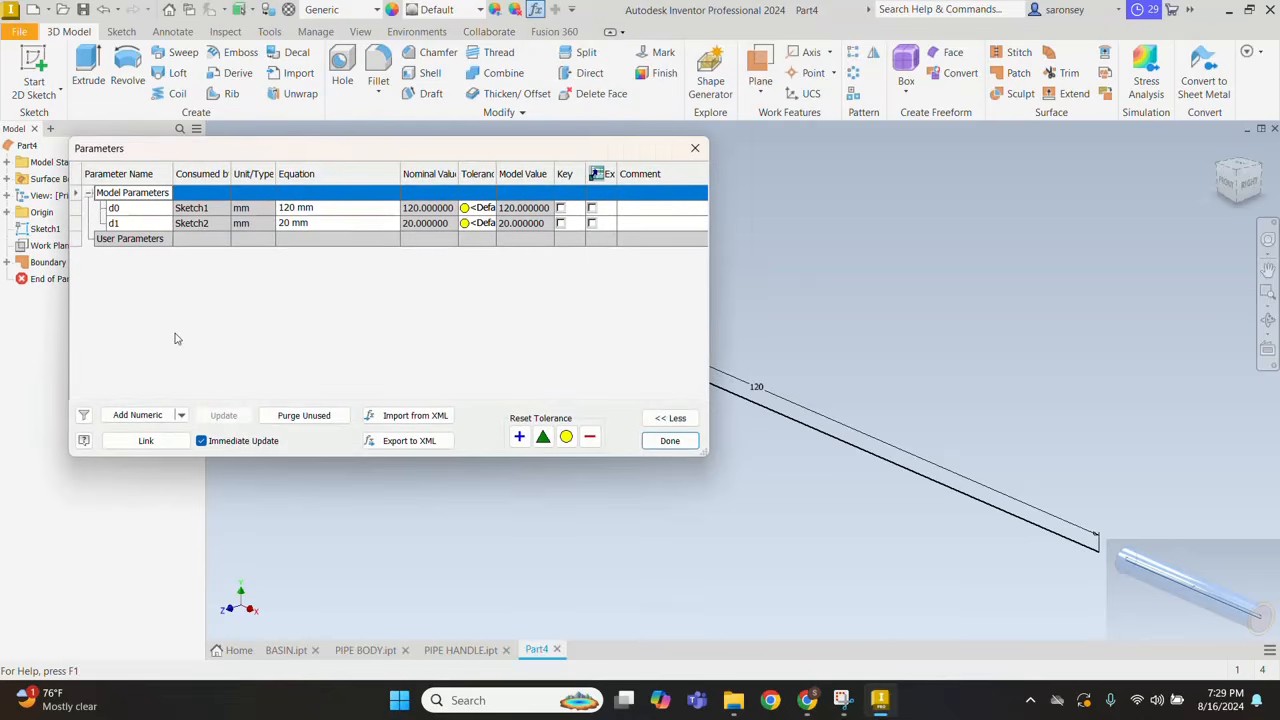
left_click(148, 418)
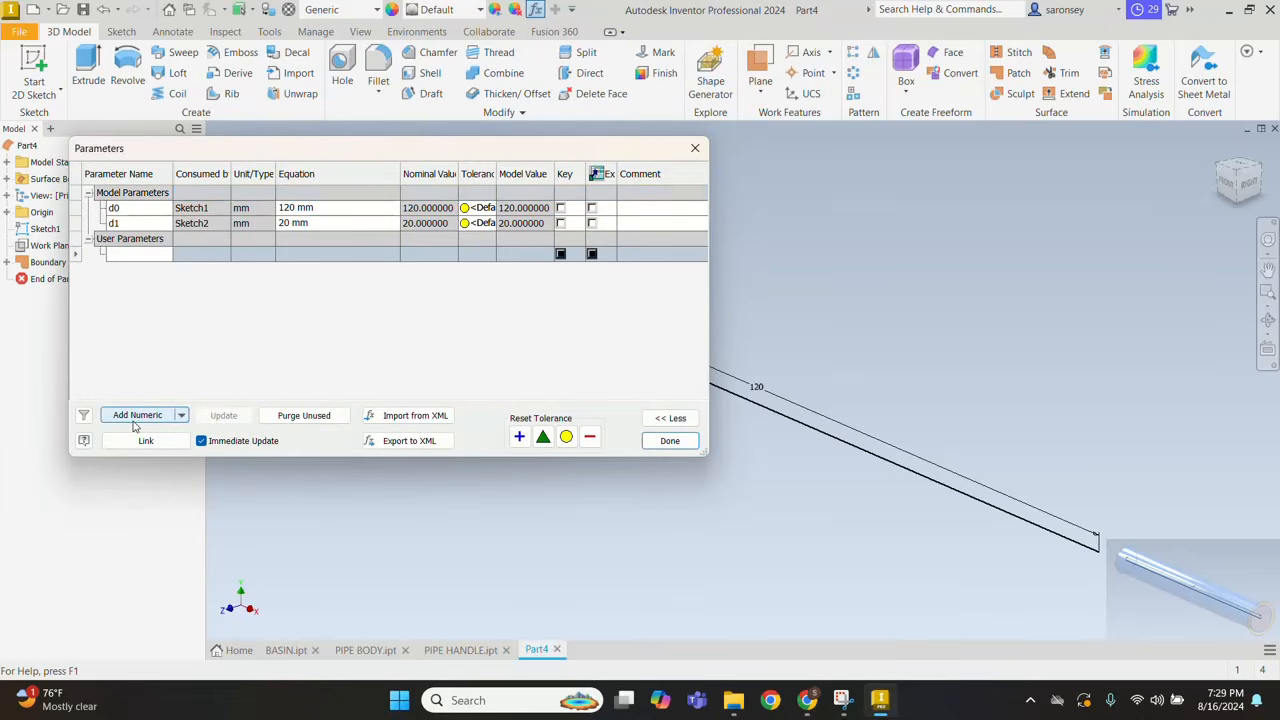
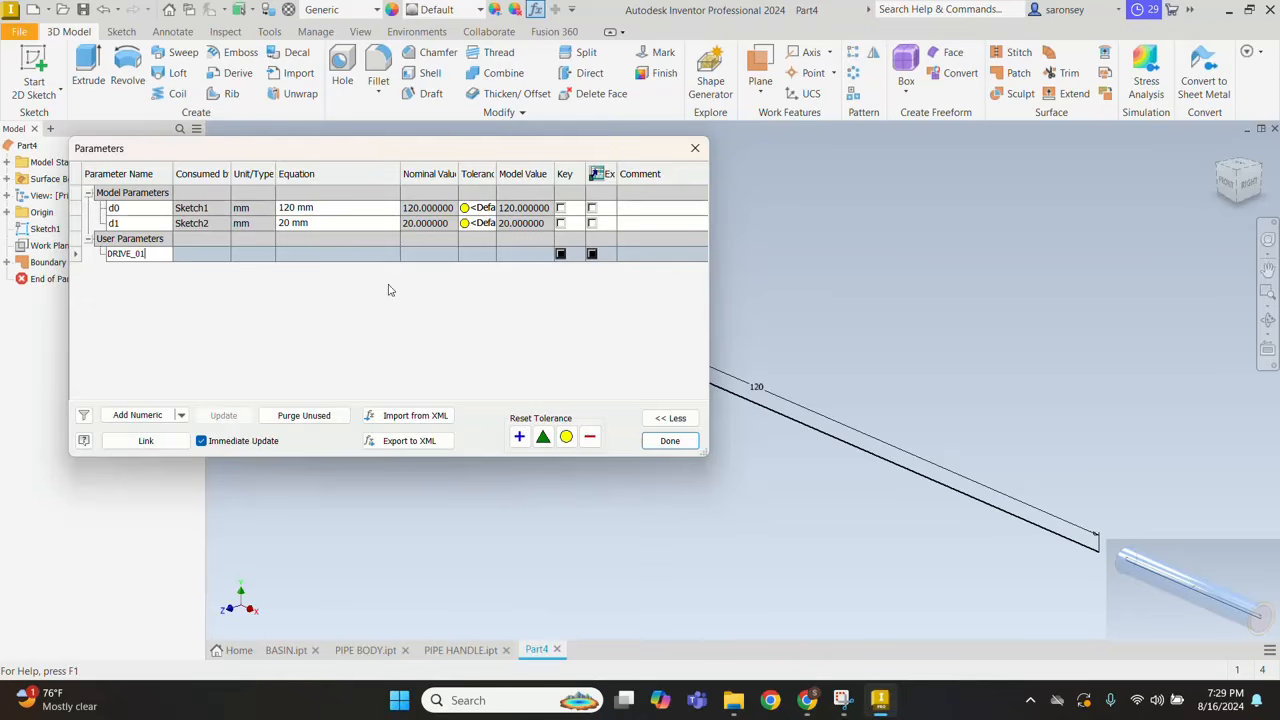
key("Return")
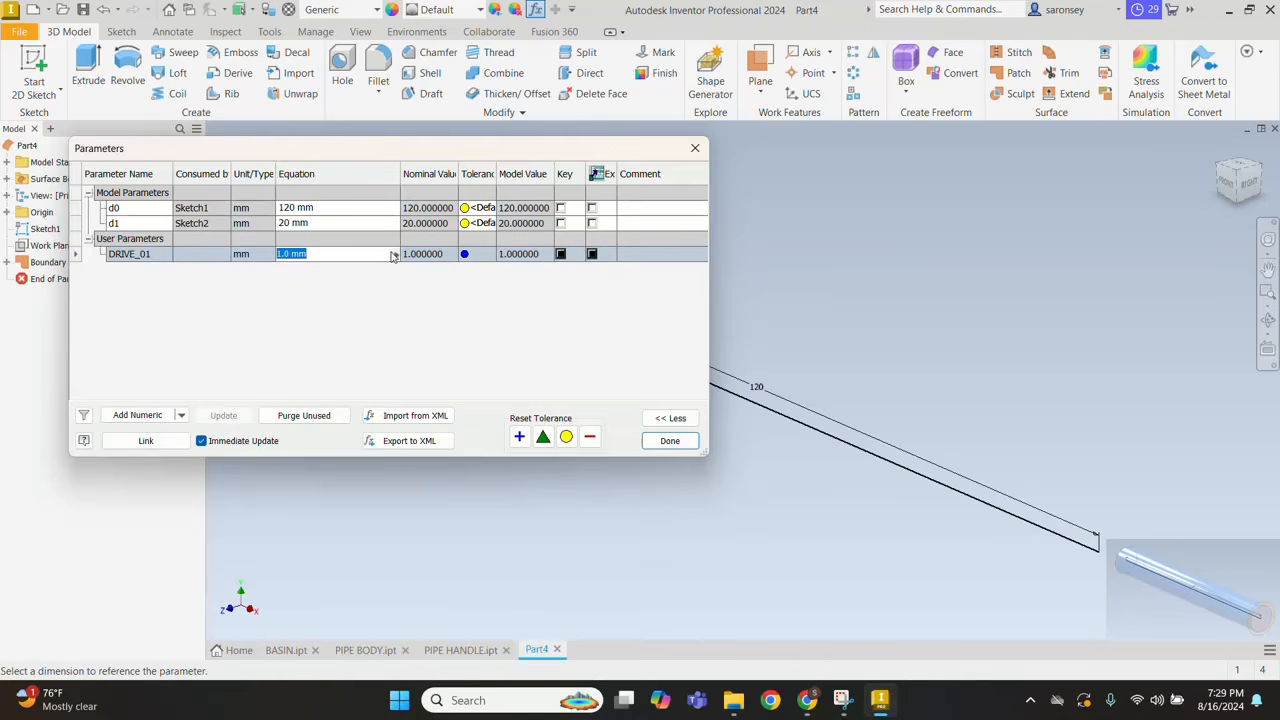
left_click(561, 254)
left_click(592, 255)
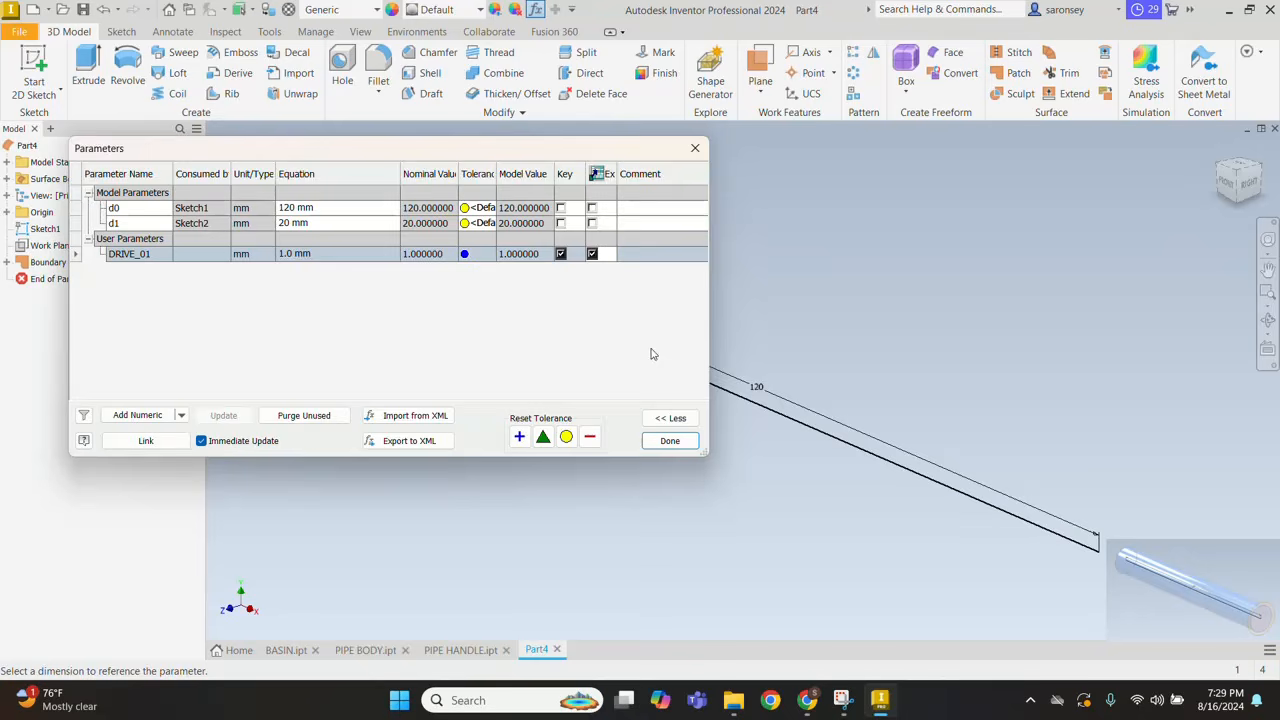
left_click(669, 442)
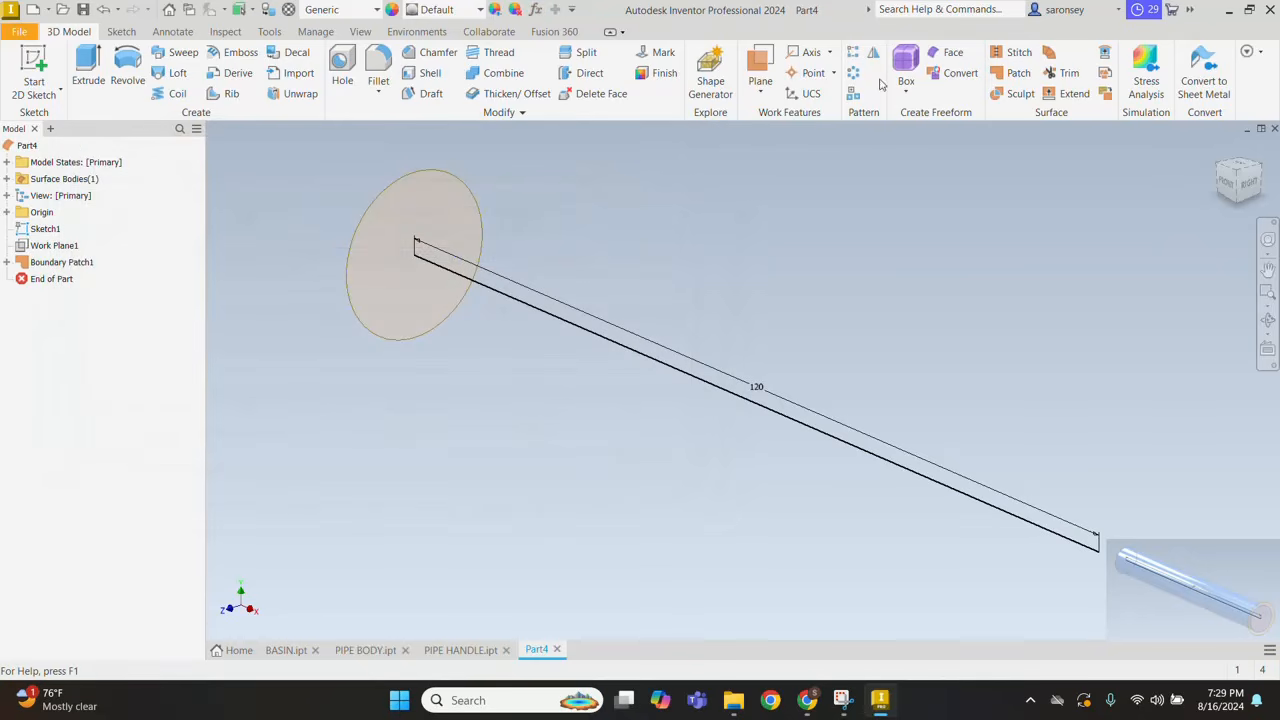
Step: Set up a rectangular pattern of the circular patch along the 120 mm line, with Direction1 orientation and its start at the line's origin end
left_click(852, 54)
left_click(470, 208)
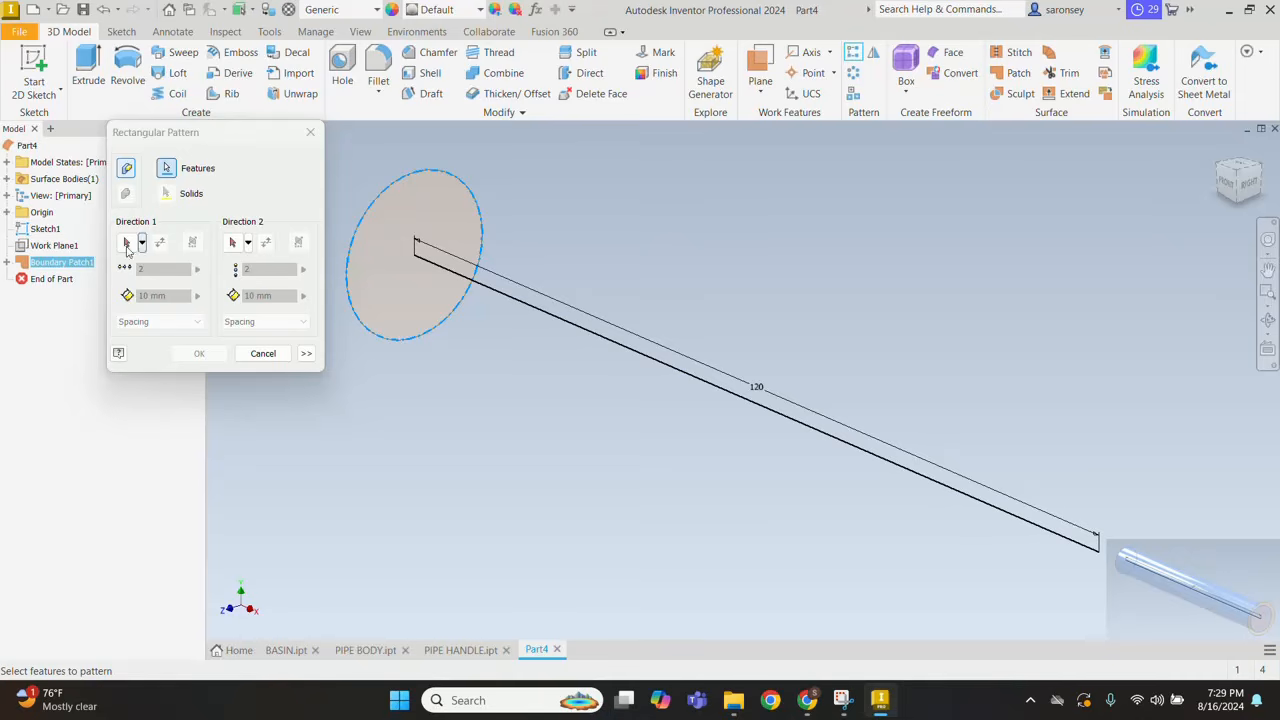
left_click(126, 243)
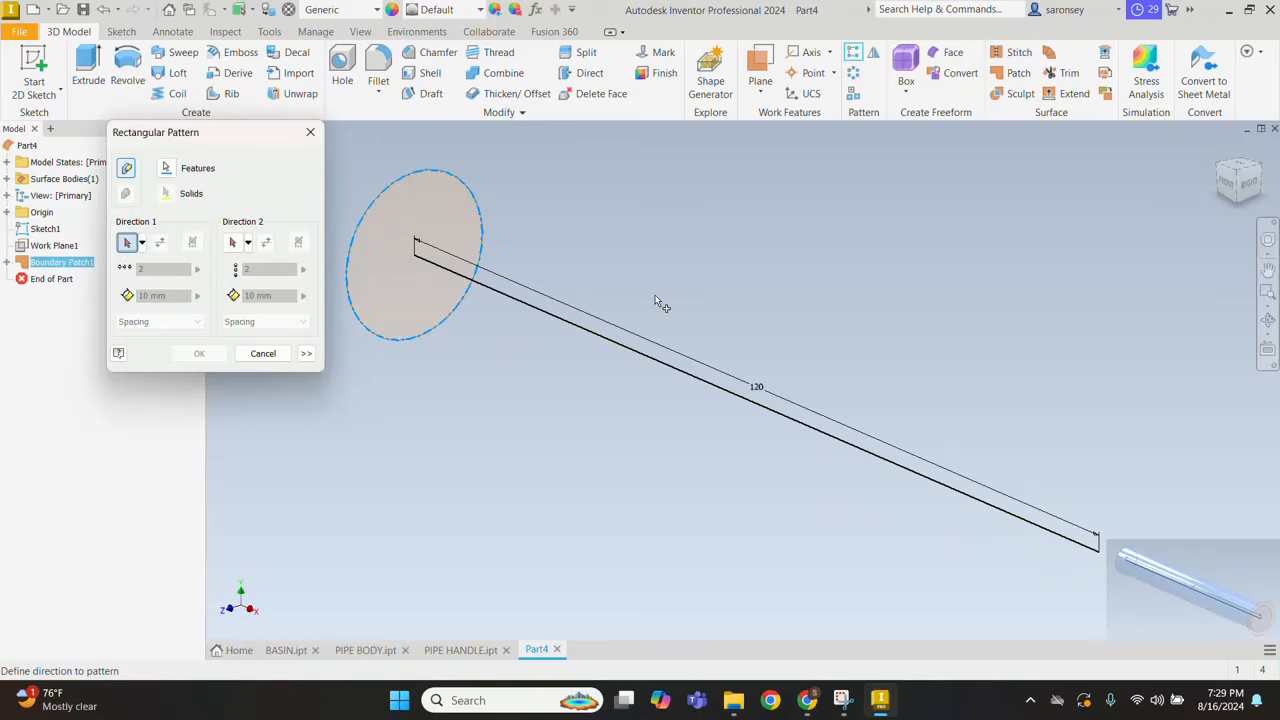
left_click(596, 335)
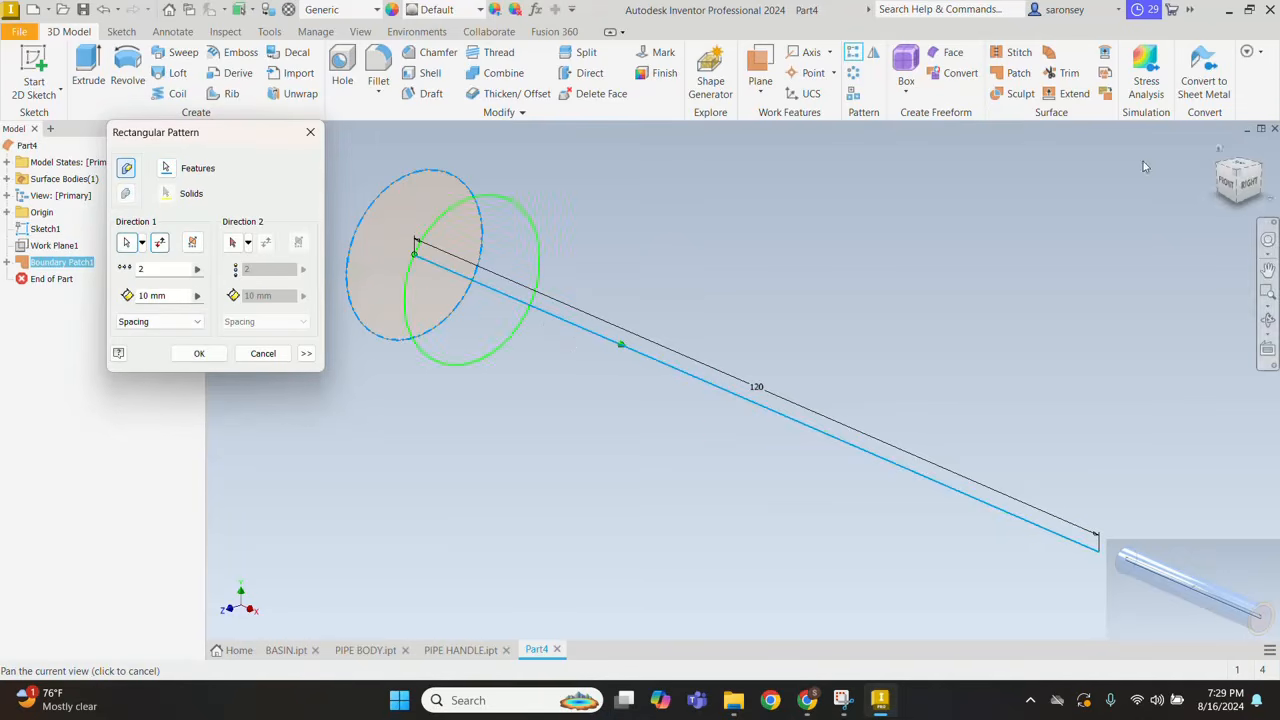
left_click(306, 354)
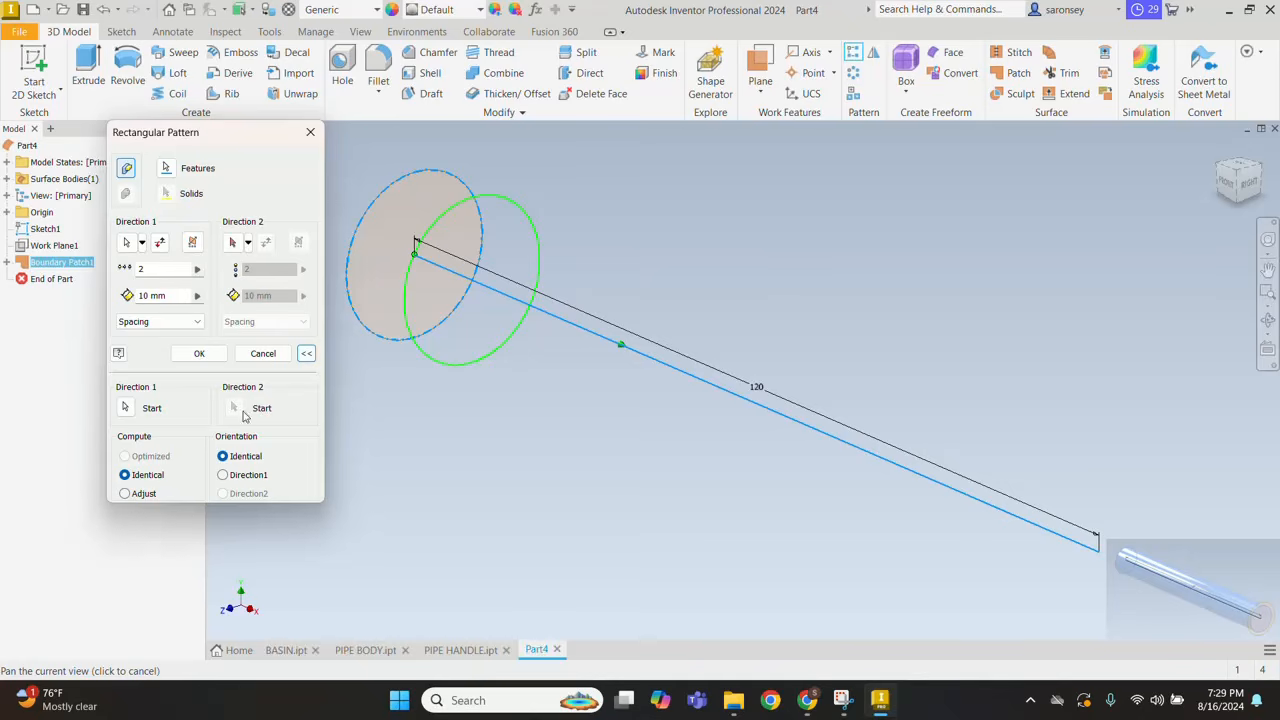
left_click(223, 475)
left_click(125, 407)
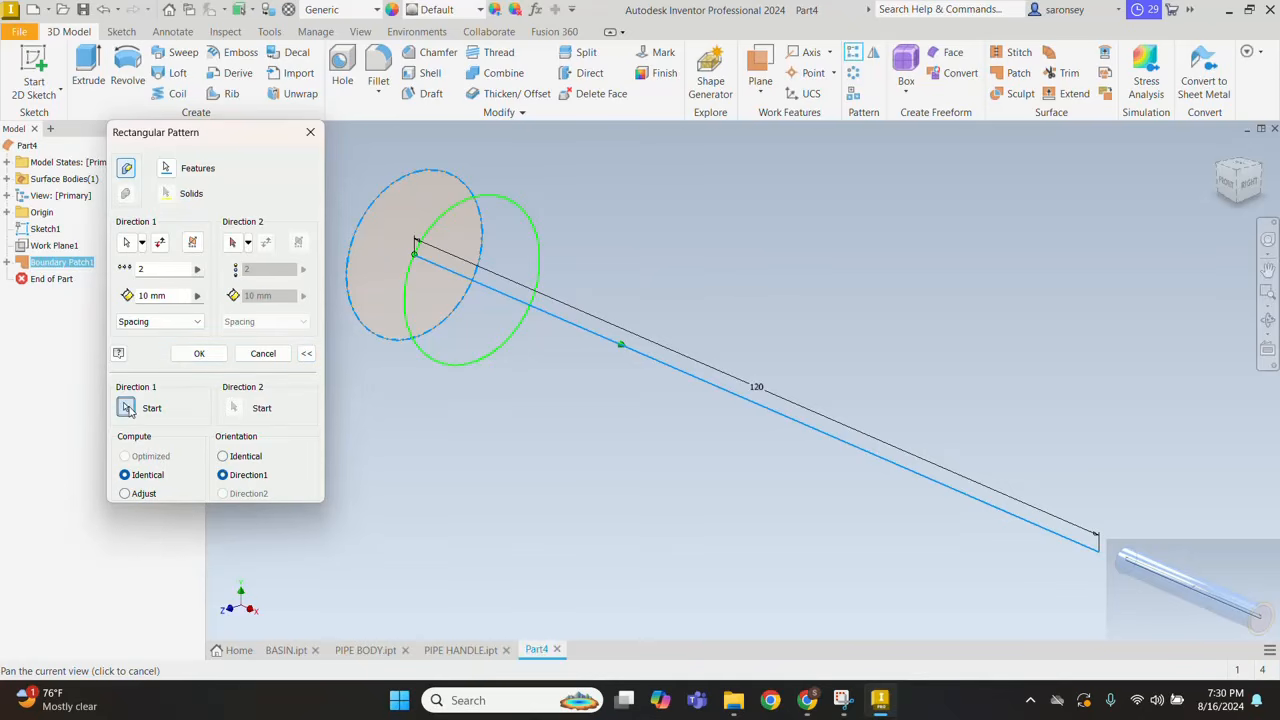
left_click(416, 258)
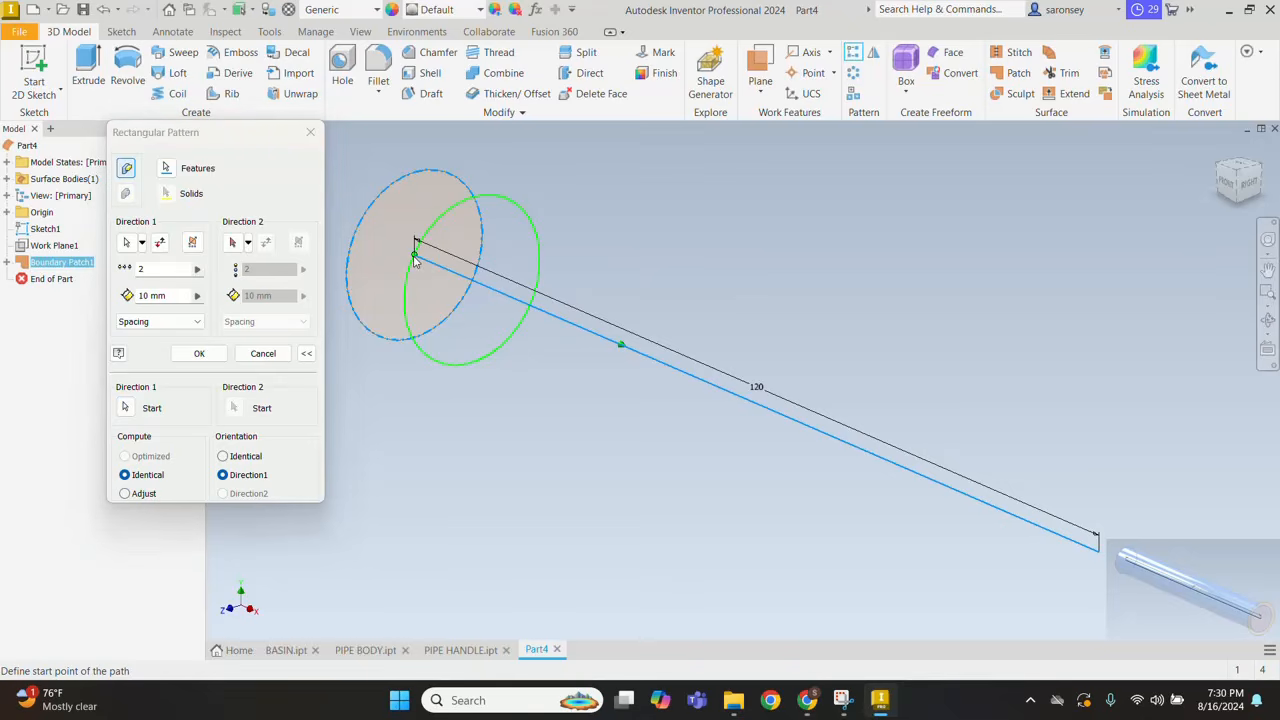
Step: Switch the pattern's spacing method to Distance, link the value to the DRIVE_01 parameter, and create the two-occurrence pattern
left_click(197, 322)
left_click(190, 346)
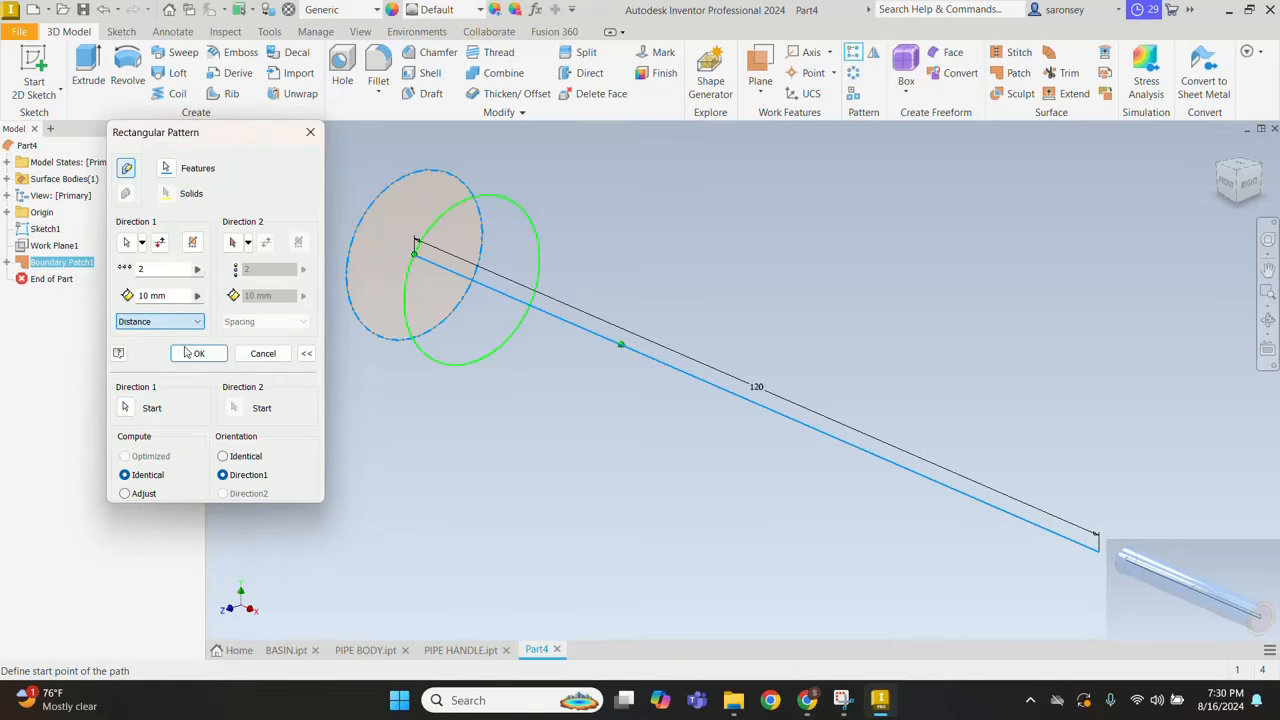
left_click(197, 297)
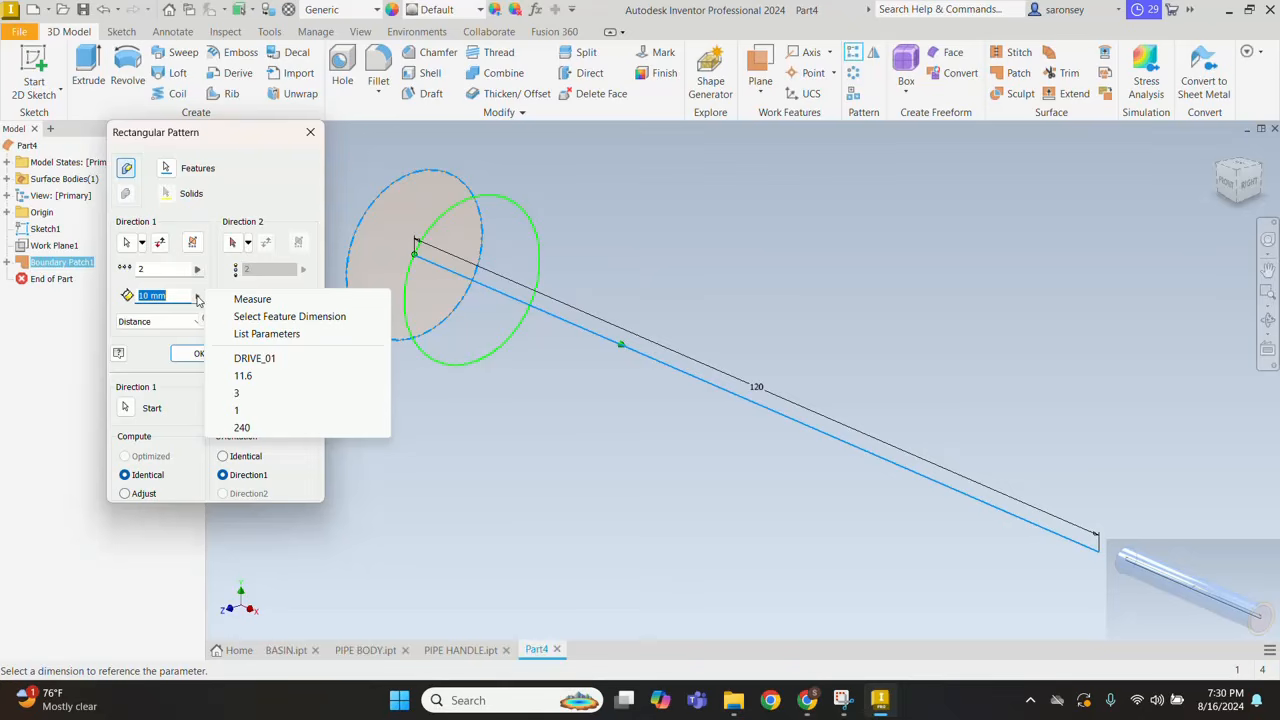
left_click(293, 335)
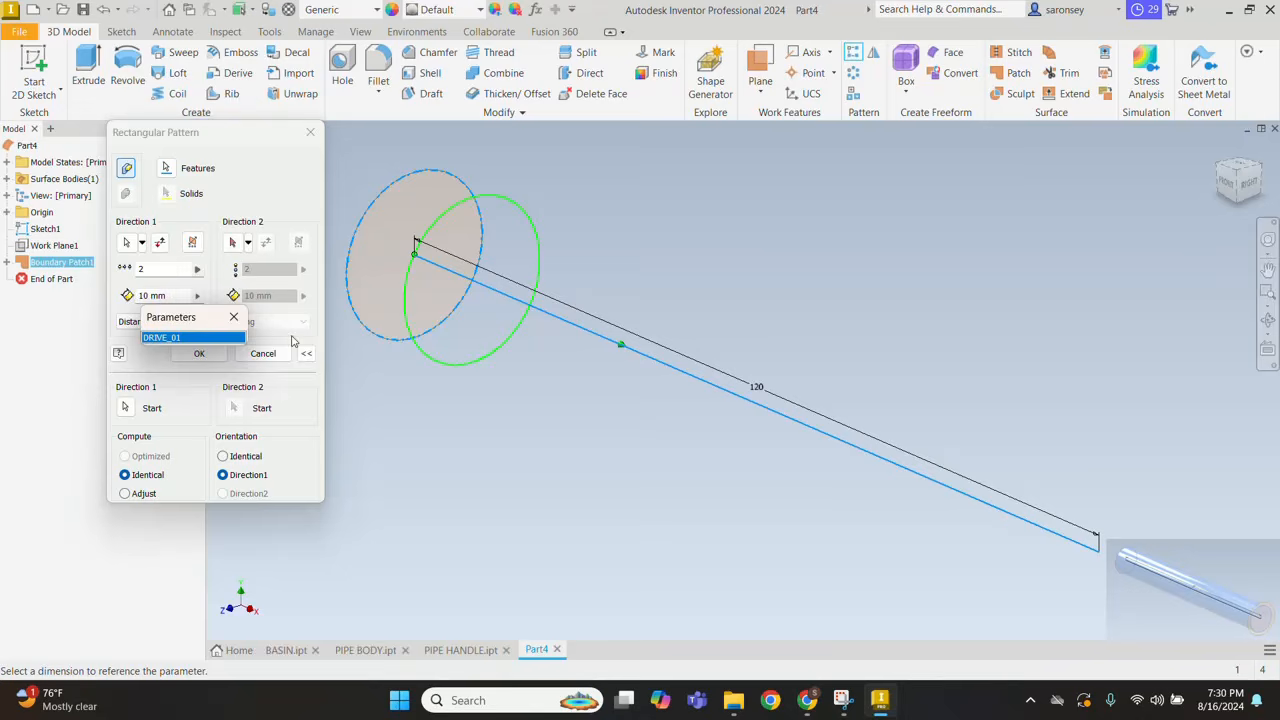
left_click(190, 340)
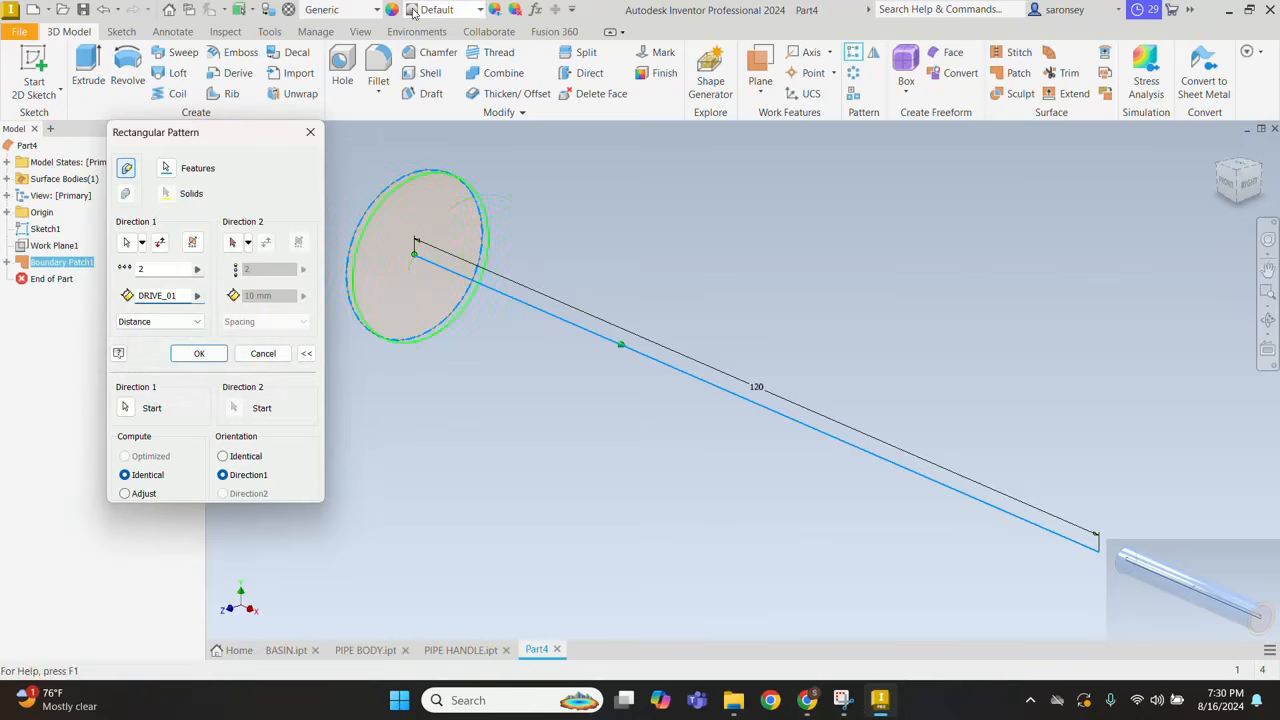
left_click(197, 353)
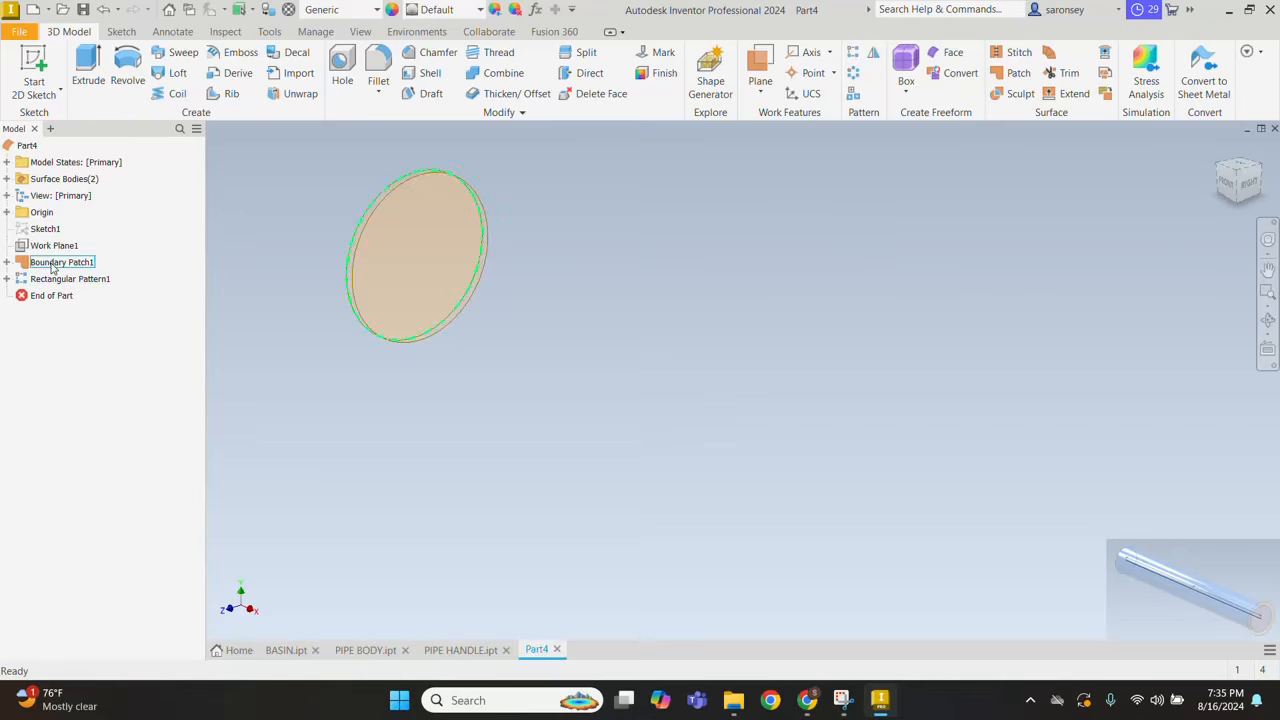
Step: Hide the original boundary patch so only its patterned copy is displayed
right_click(52, 266)
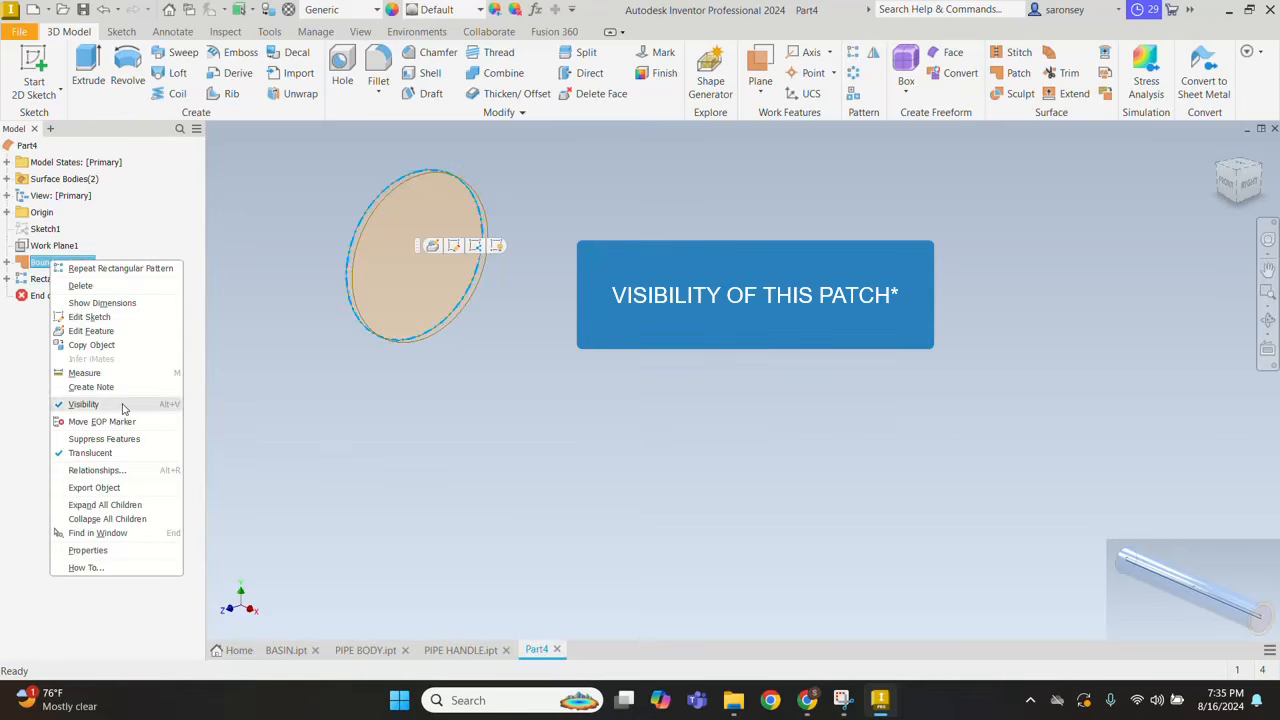
left_click(123, 406)
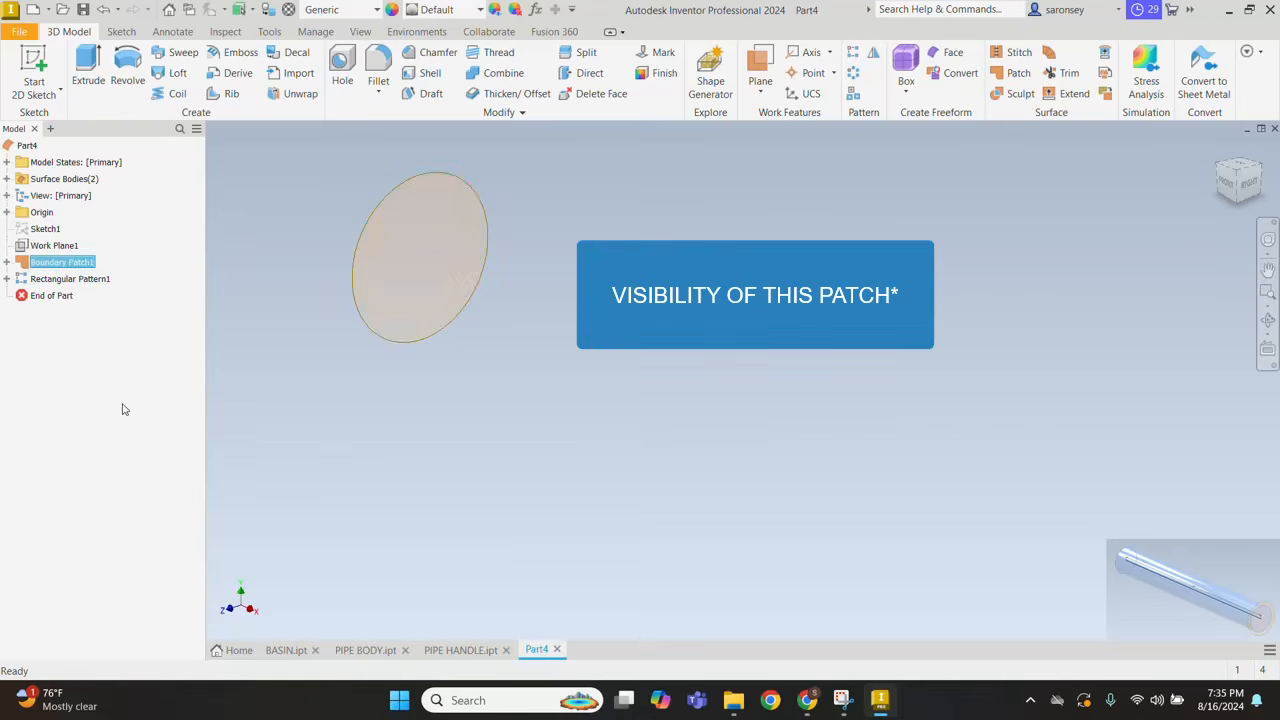
Step: Set the DRIVE_01 user parameter to 0 mm
left_click(537, 10)
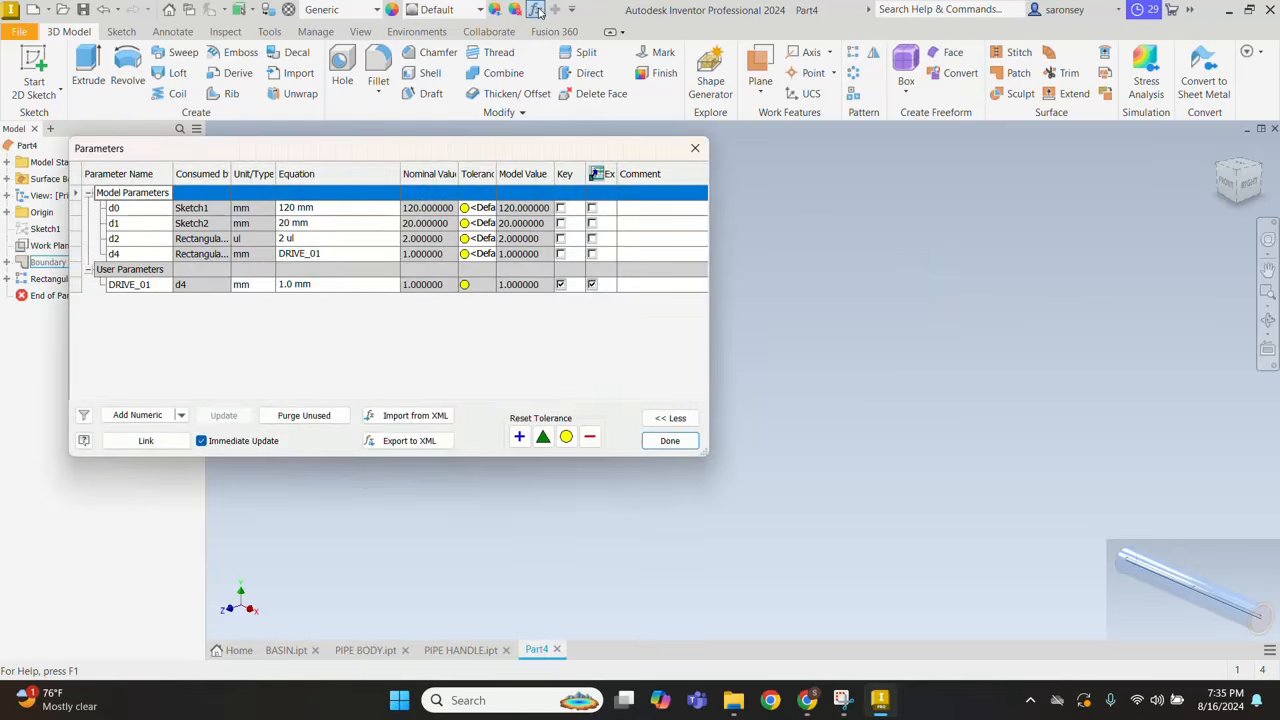
left_click(336, 289)
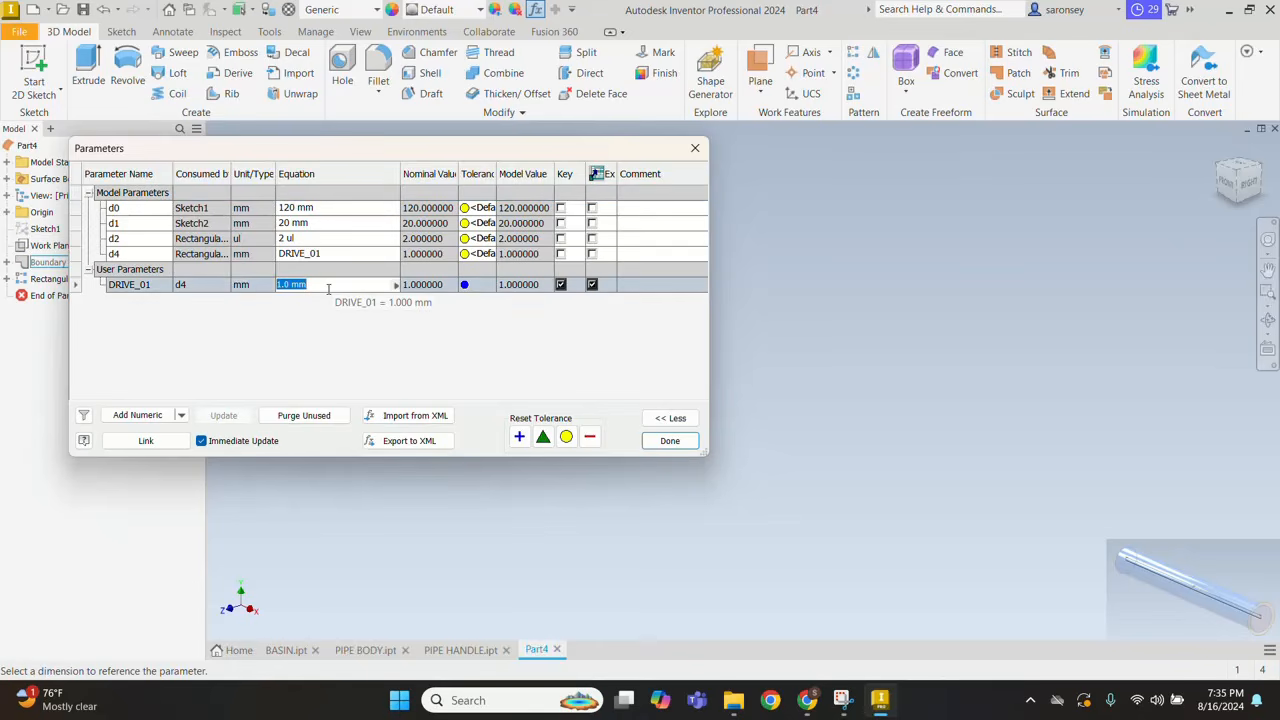
type("0")
left_click(564, 333)
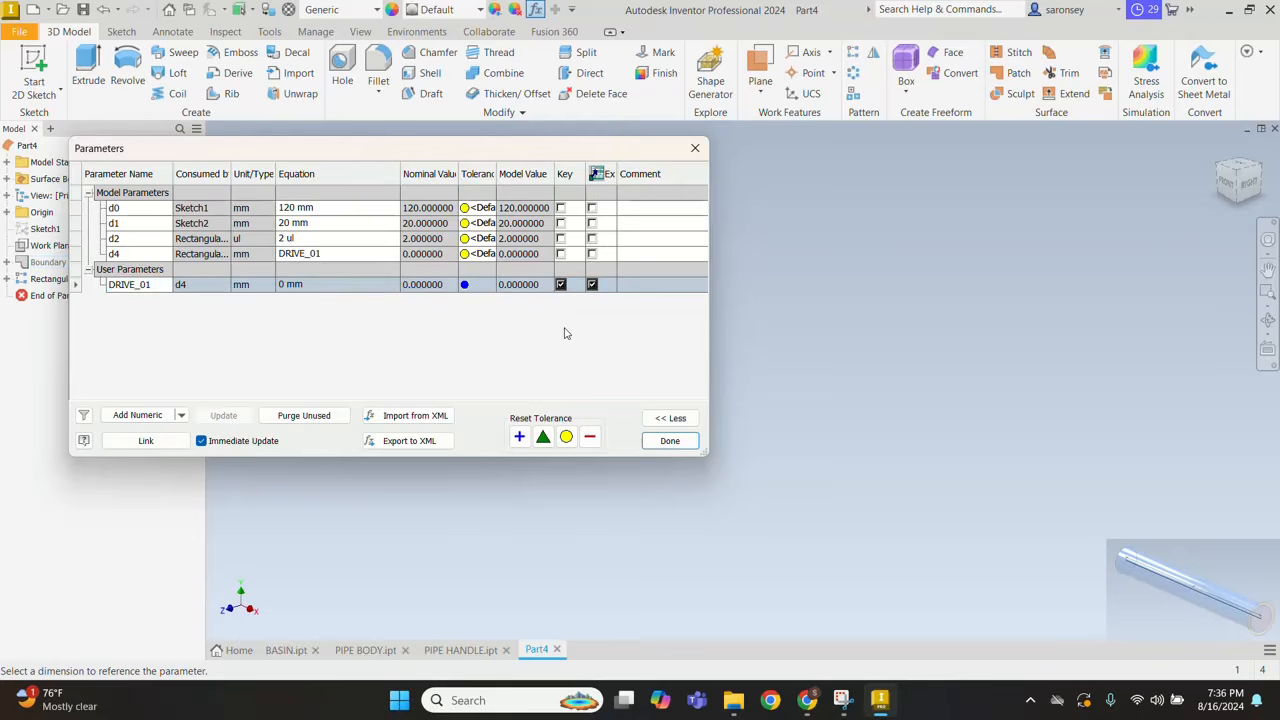
left_click(670, 441)
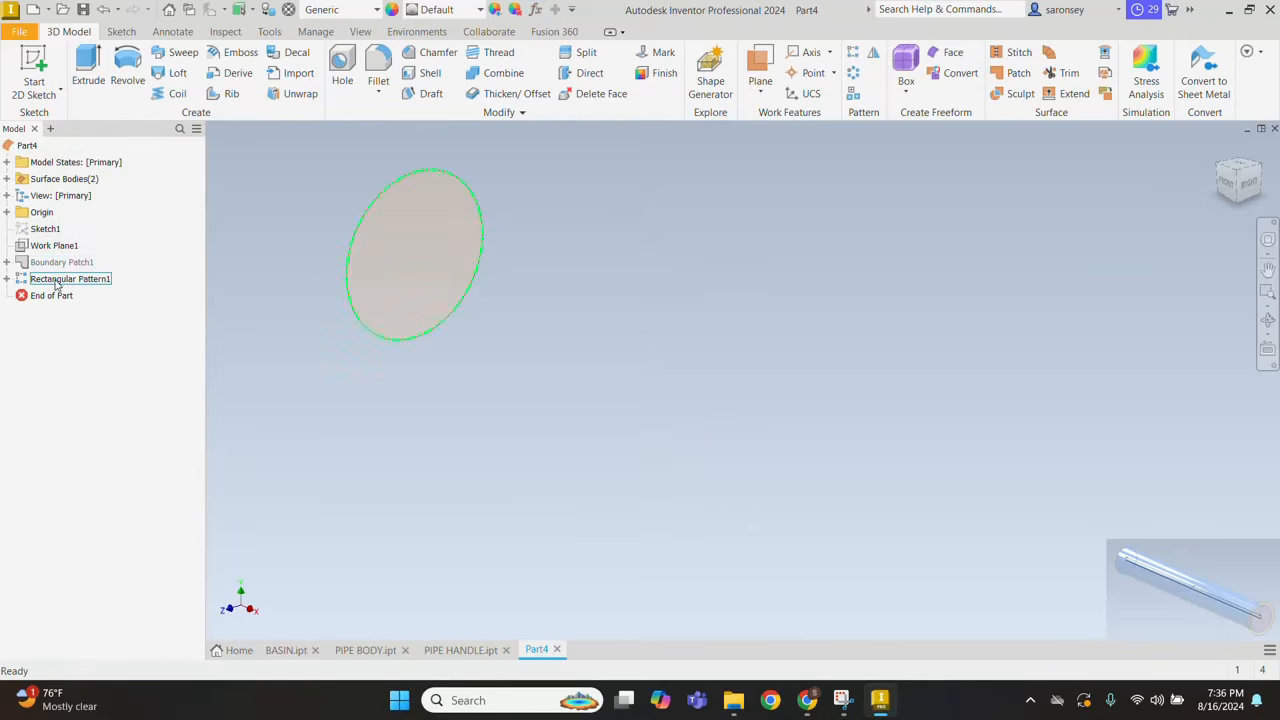
Step: Turn on the visibility of the 120 mm line sketch used by the rectangular pattern
left_click(7, 279)
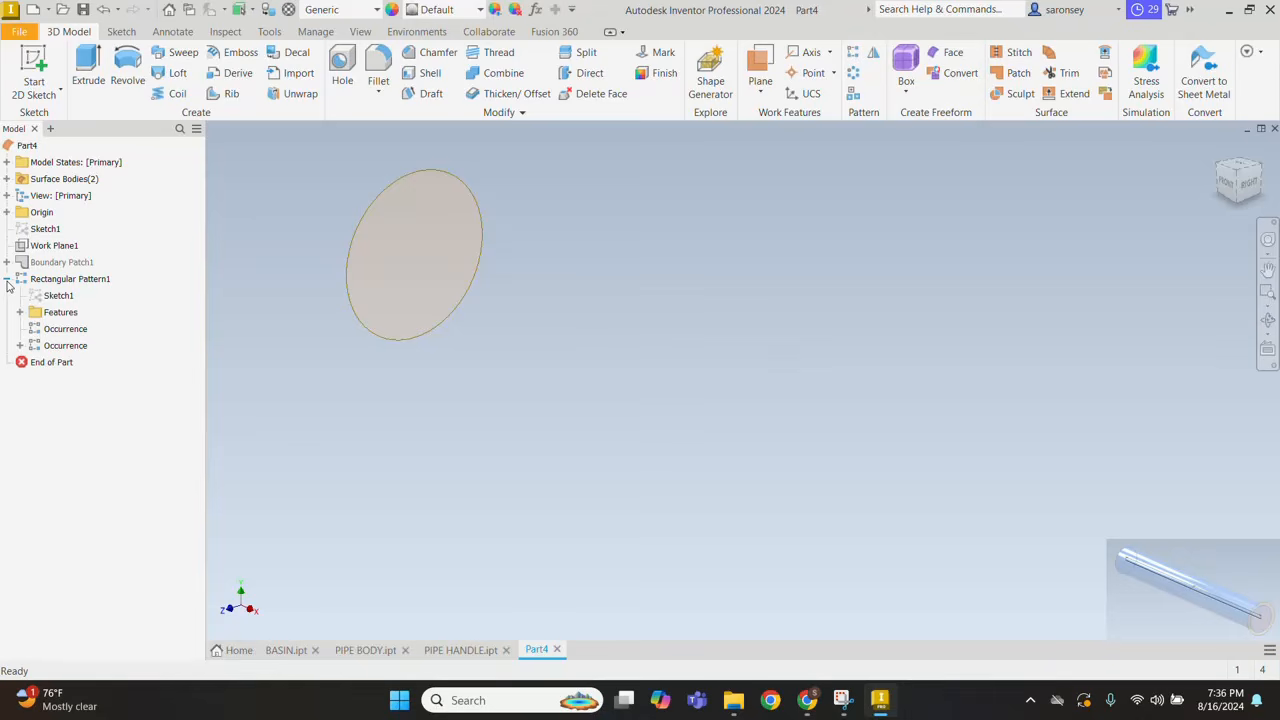
left_click(57, 297)
right_click(57, 297)
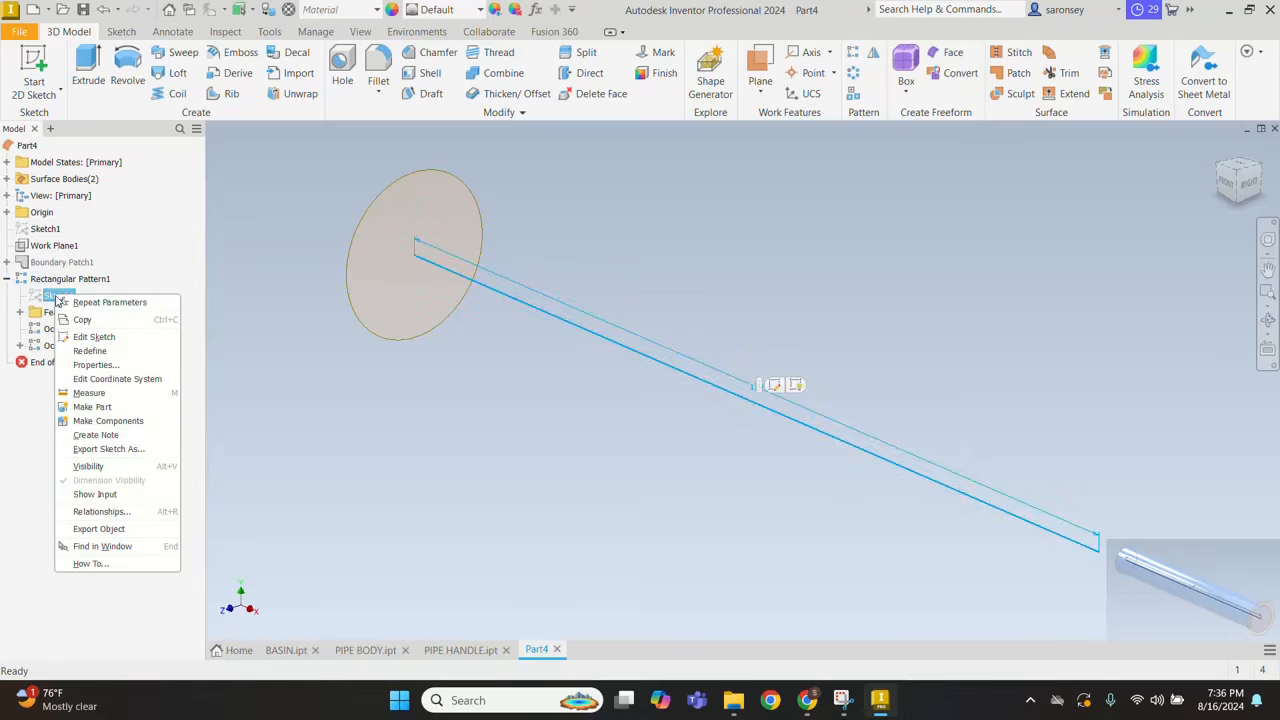
left_click(125, 468)
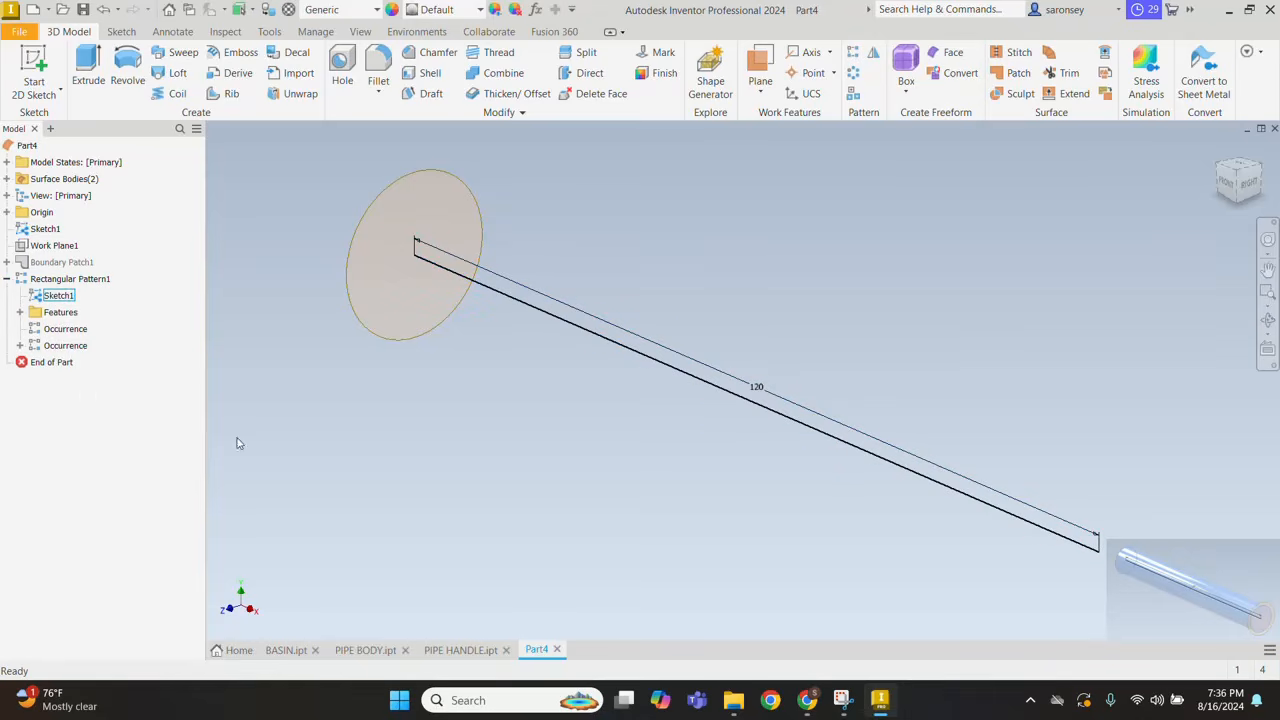
Step: Sketch a 16 mm diameter circle centred on the origin on Work Plane1 and finish the sketch
left_click(33, 80)
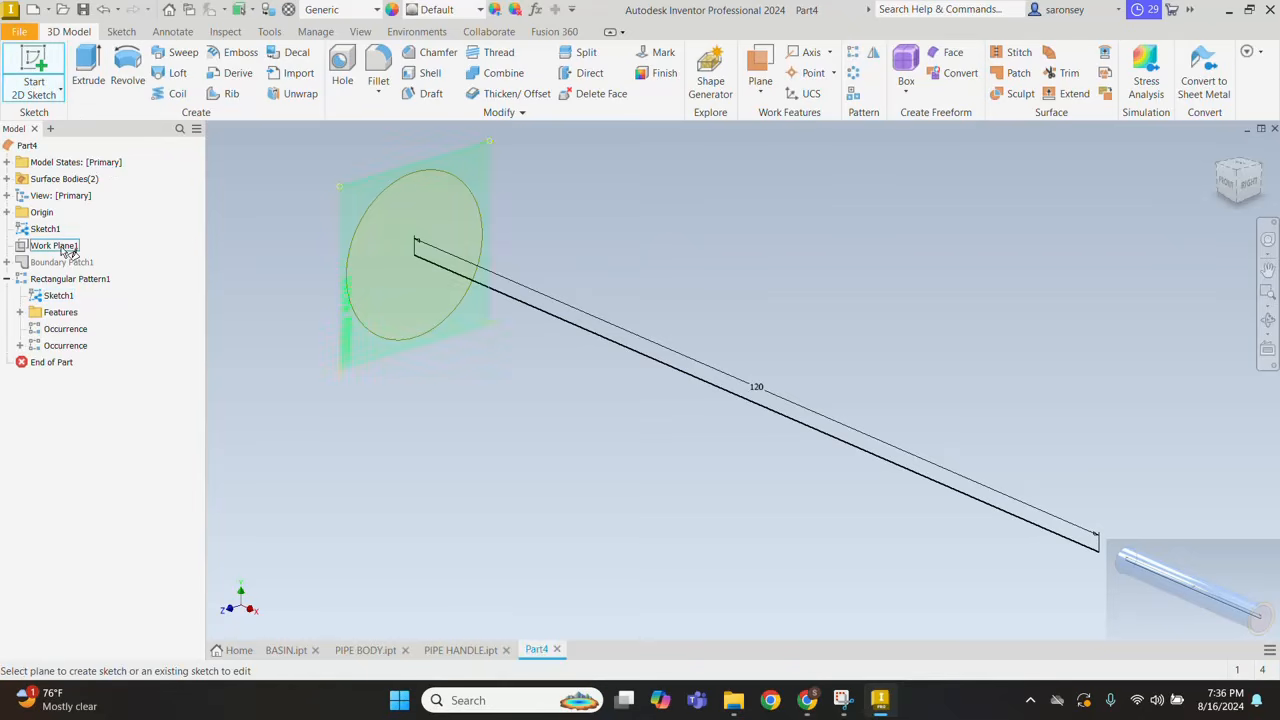
left_click(66, 249)
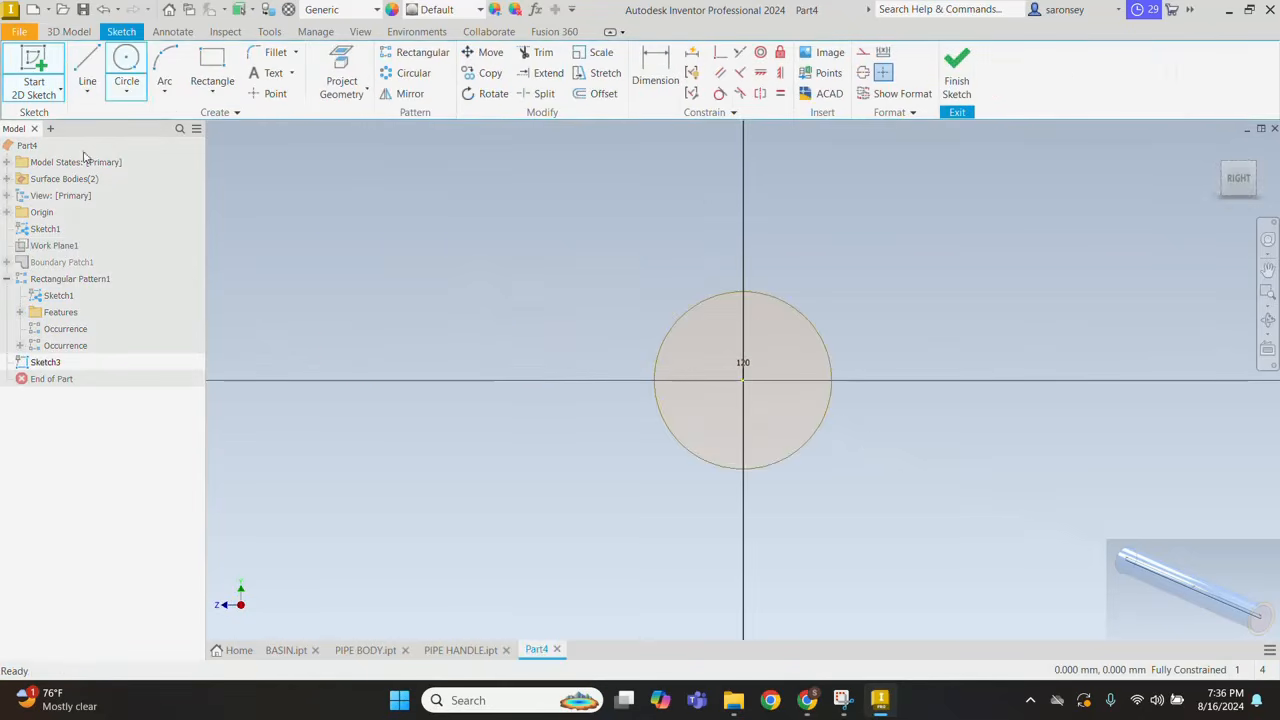
left_click(128, 62)
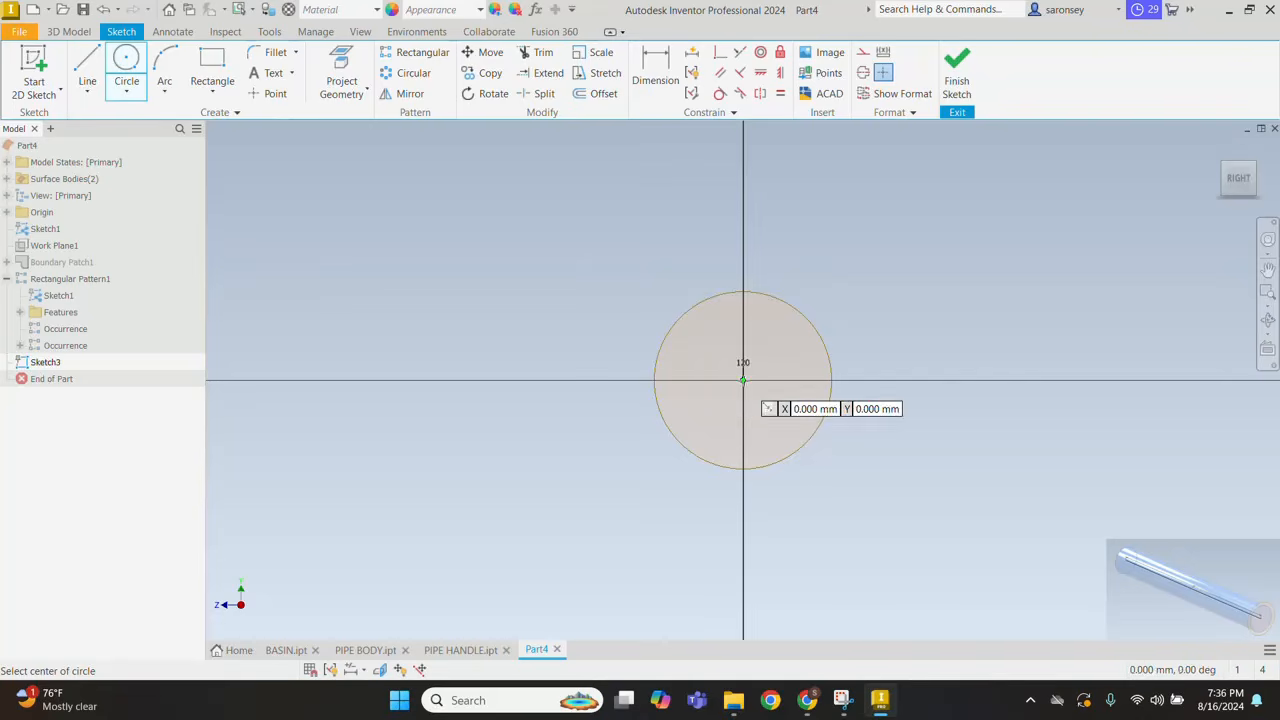
left_click(742, 380)
type("16")
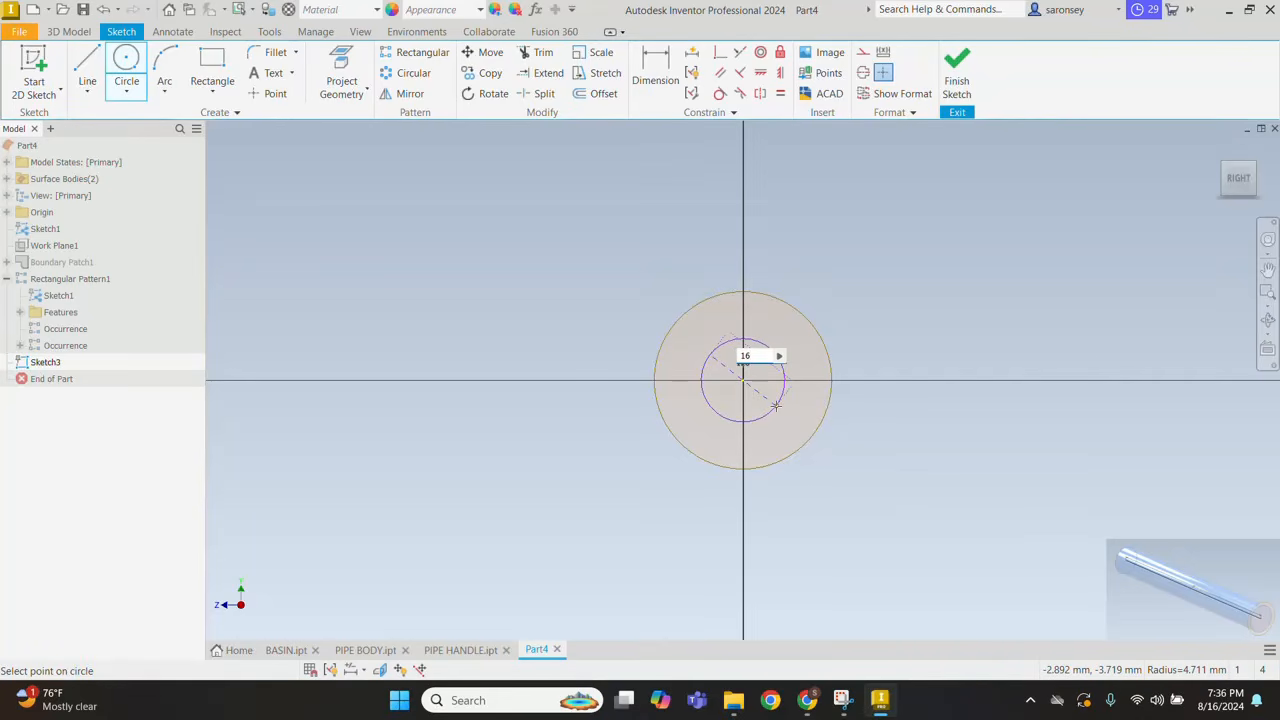
key("Return")
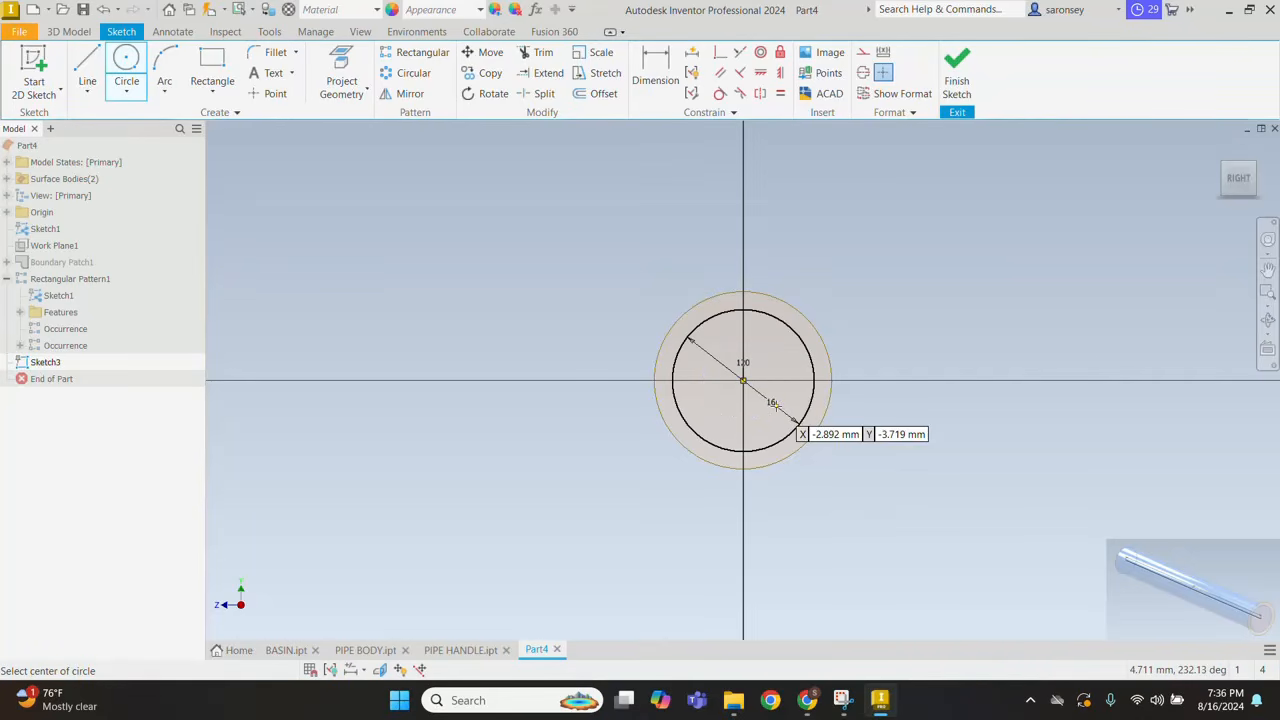
left_click(956, 88)
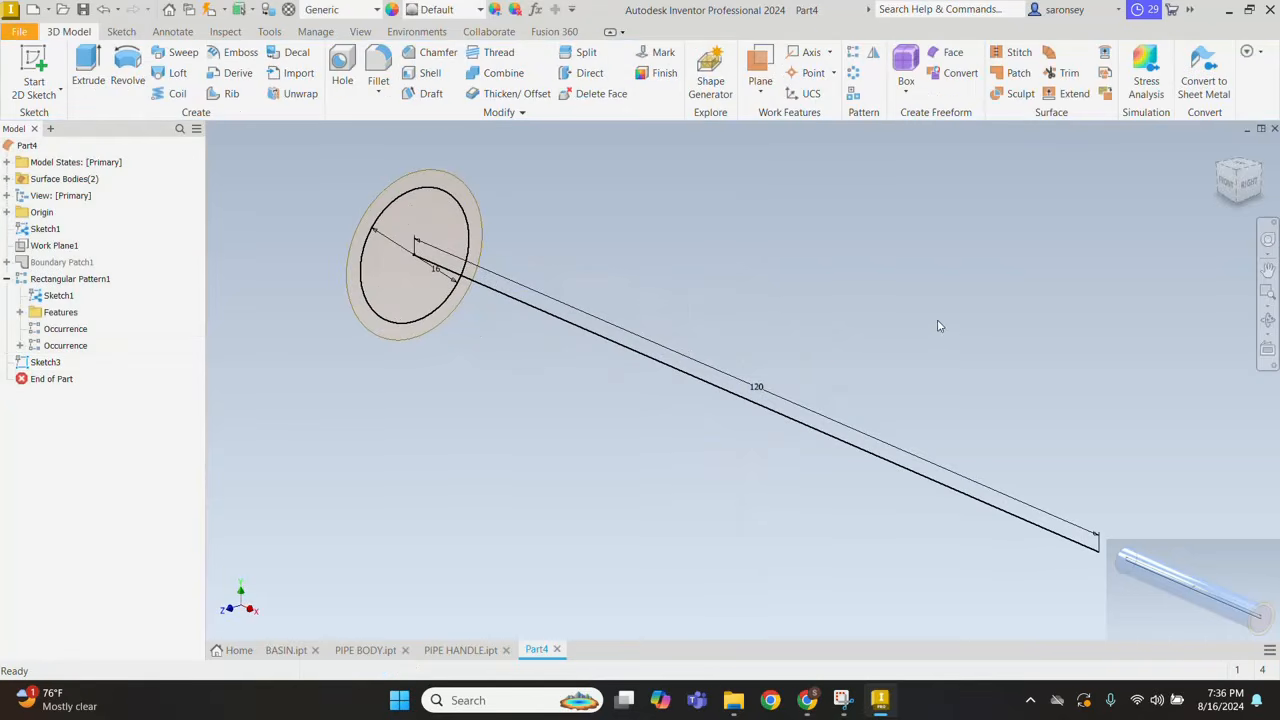
Step: Extrude the 16 mm circle 120 mm along the path line as a new solid body
left_click(88, 72)
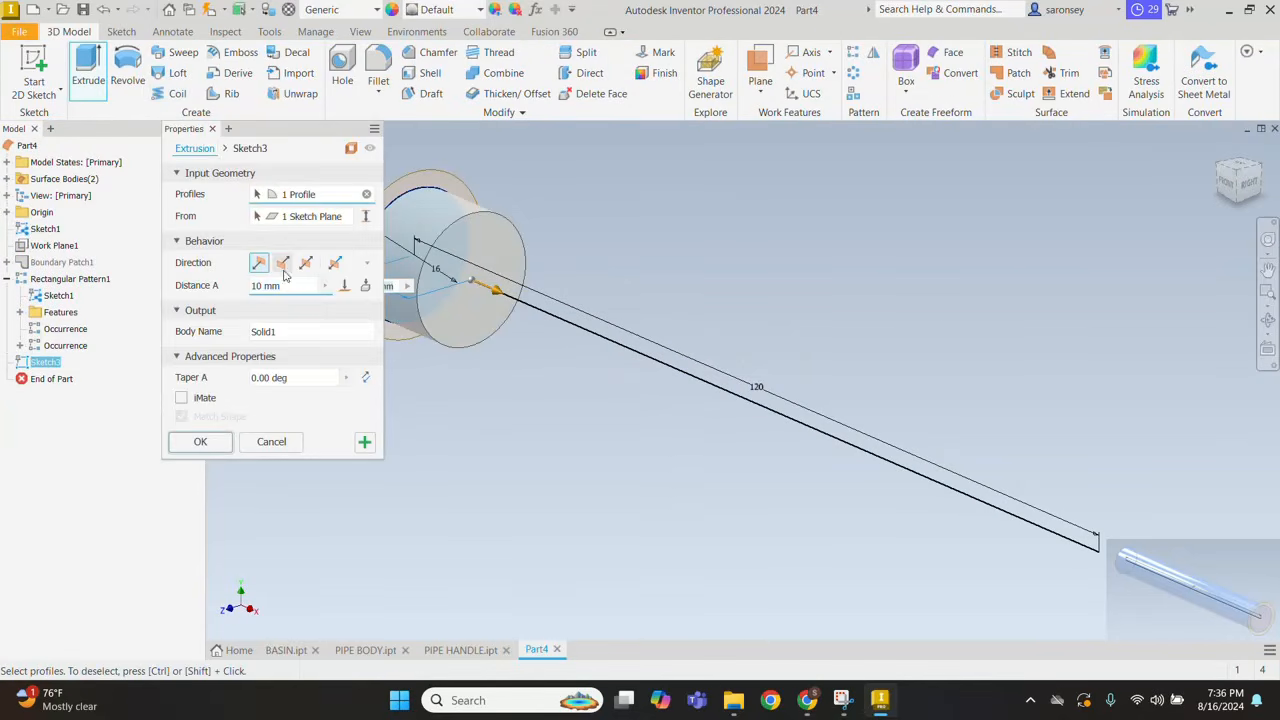
type("1")
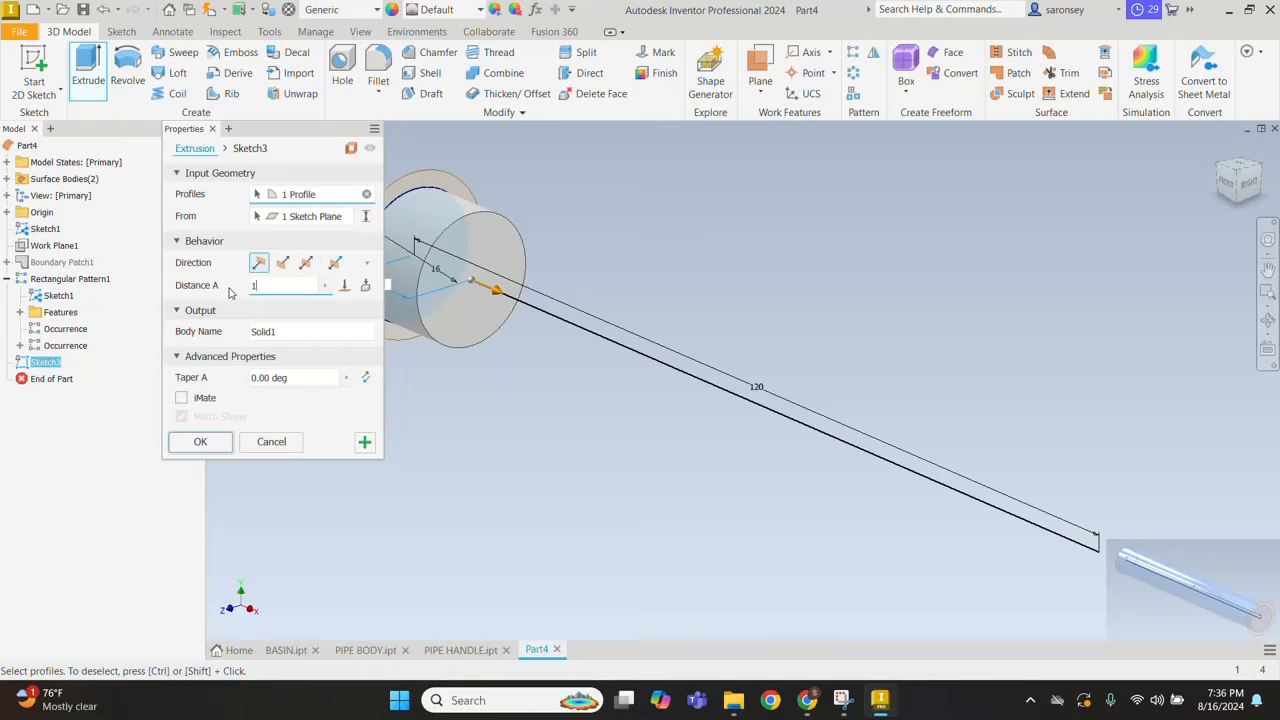
type("20")
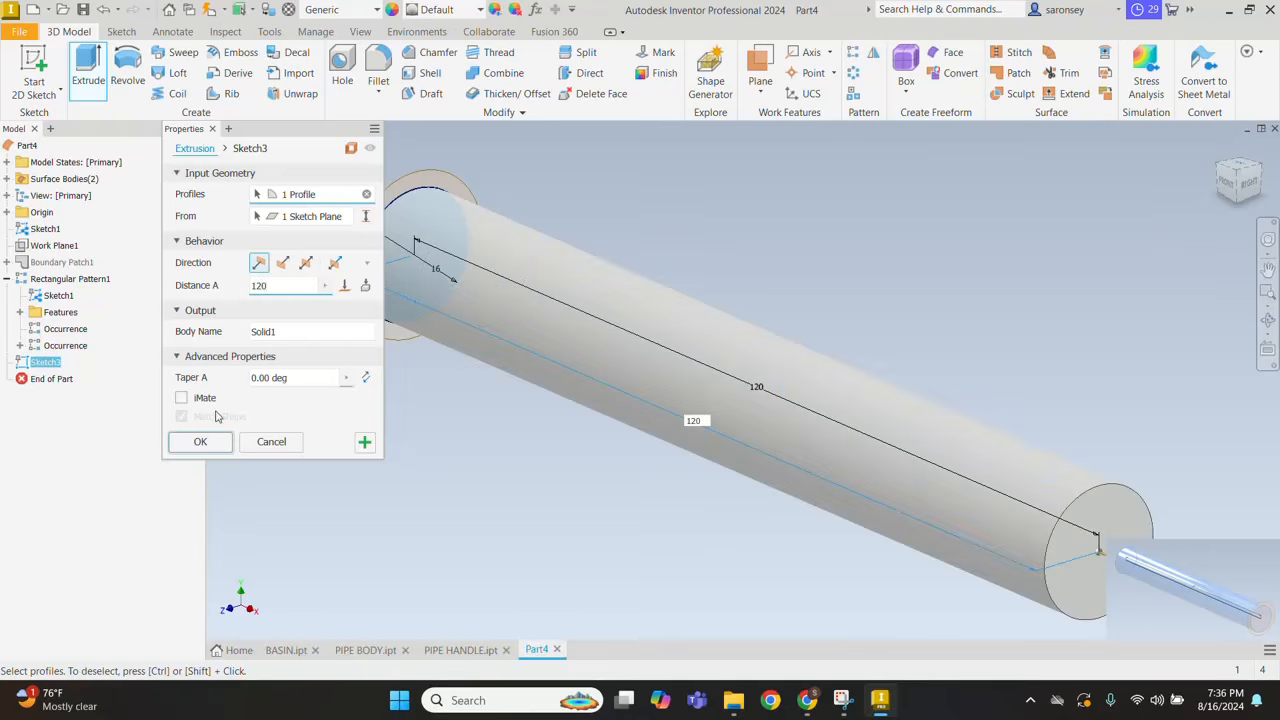
left_click(200, 441)
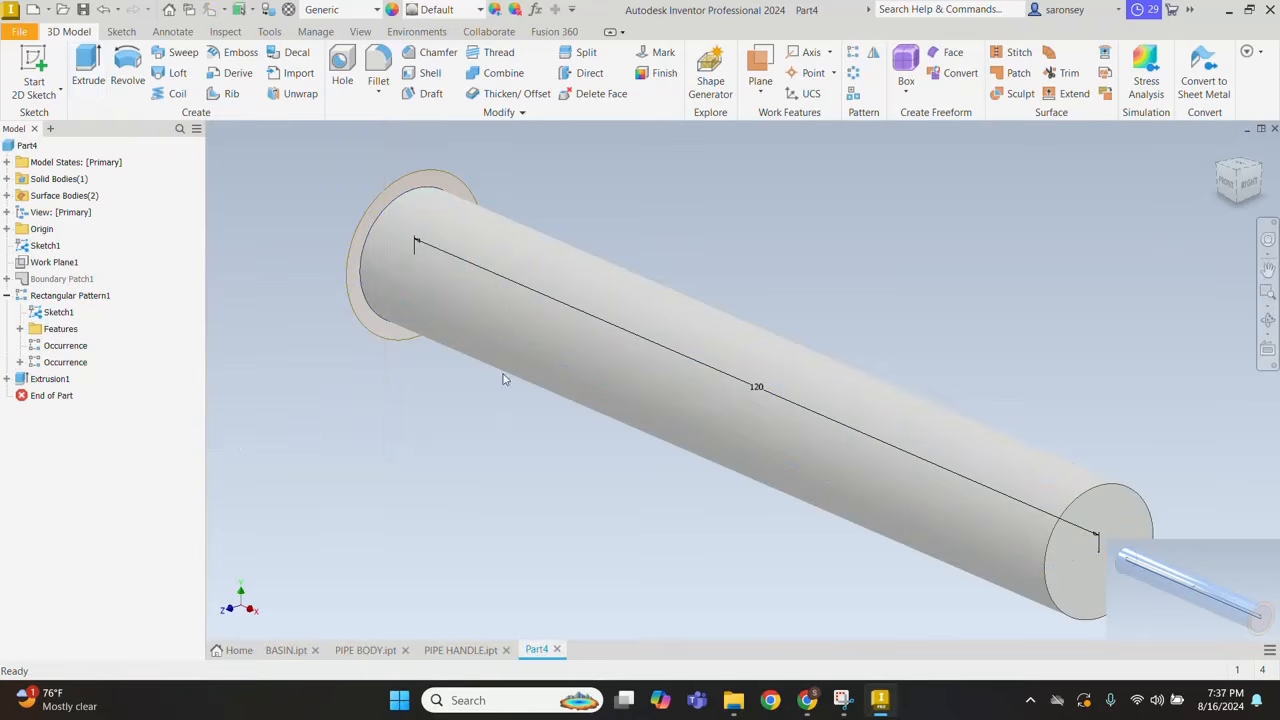
Step: Split the extruded cylinder as a solid, using the patterned circular surface as the tool and keeping the opposite side
left_click(586, 52)
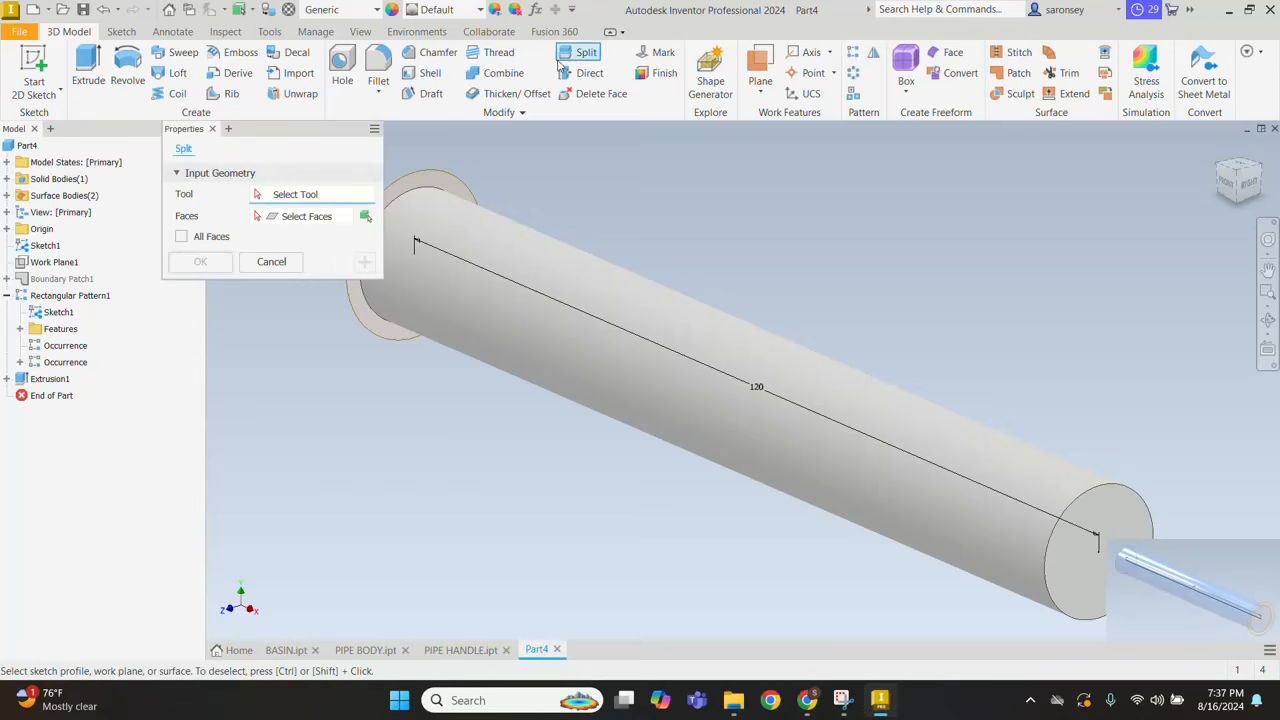
left_click(443, 178)
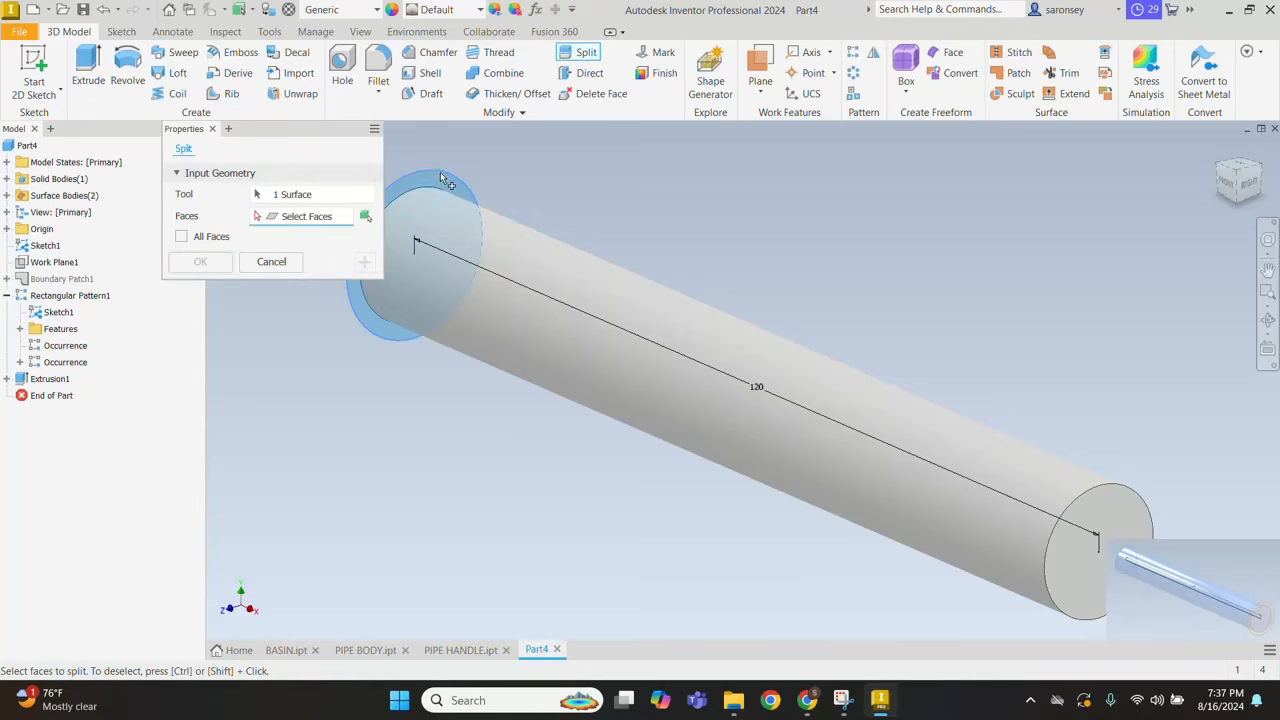
left_click(365, 218)
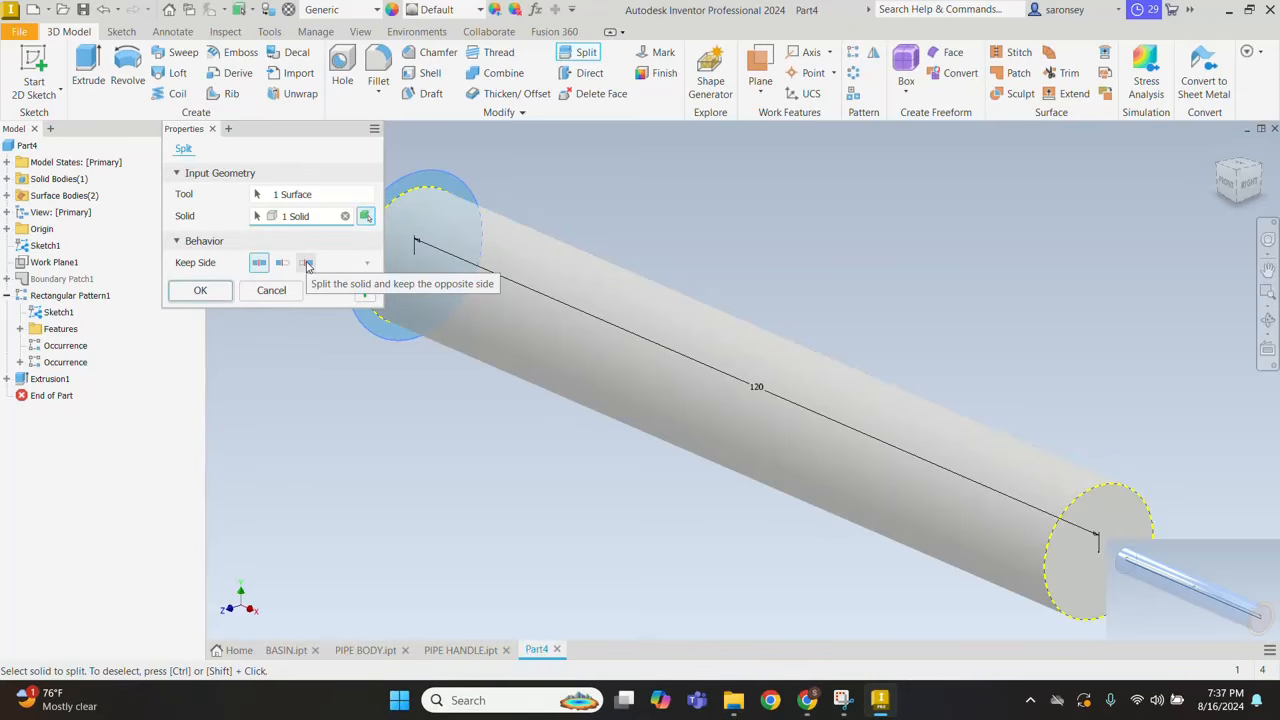
left_click(307, 263)
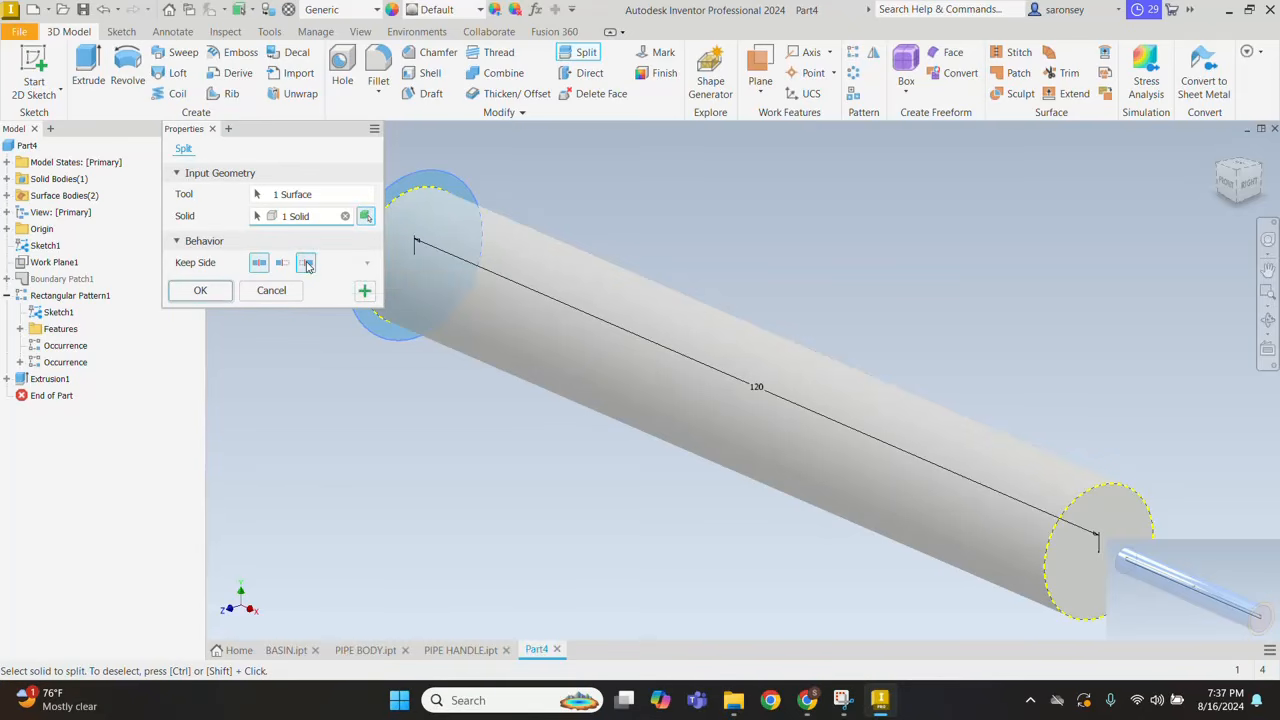
left_click(201, 291)
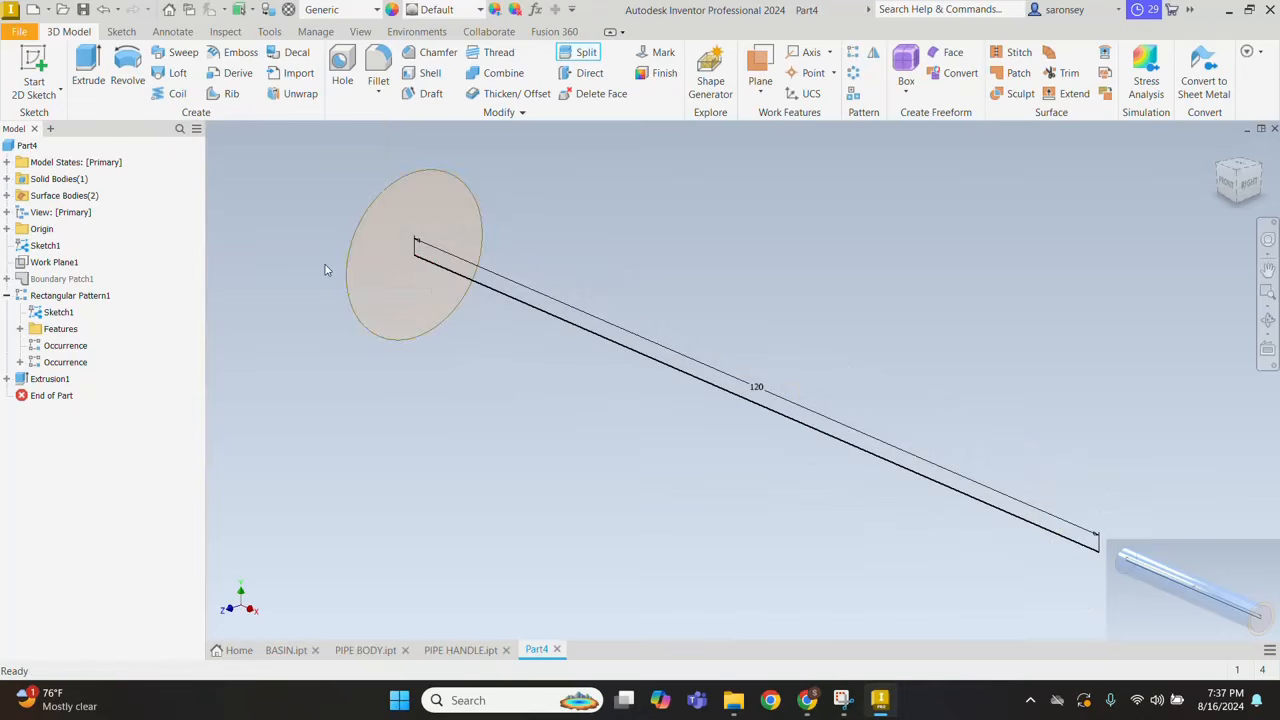
Step: Open the properties of the solid body Solid1 and bring up its body appearance choices
left_click(7, 179)
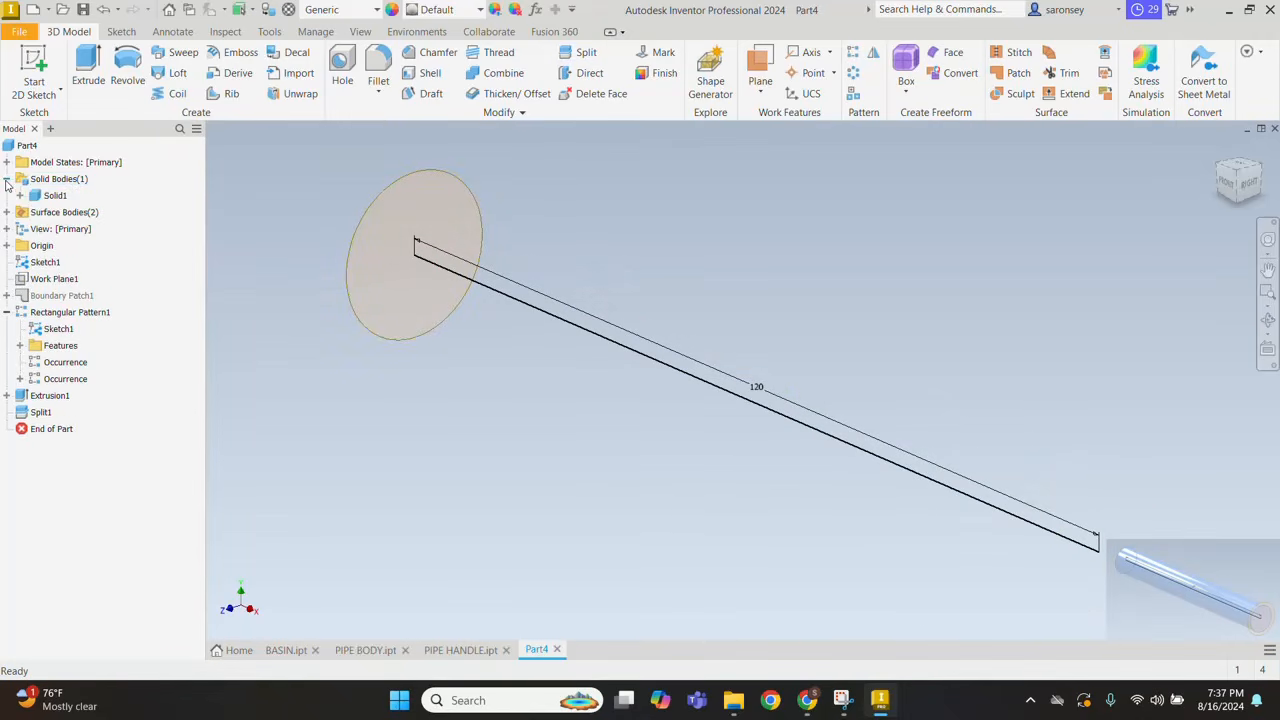
left_click(56, 196)
right_click(60, 198)
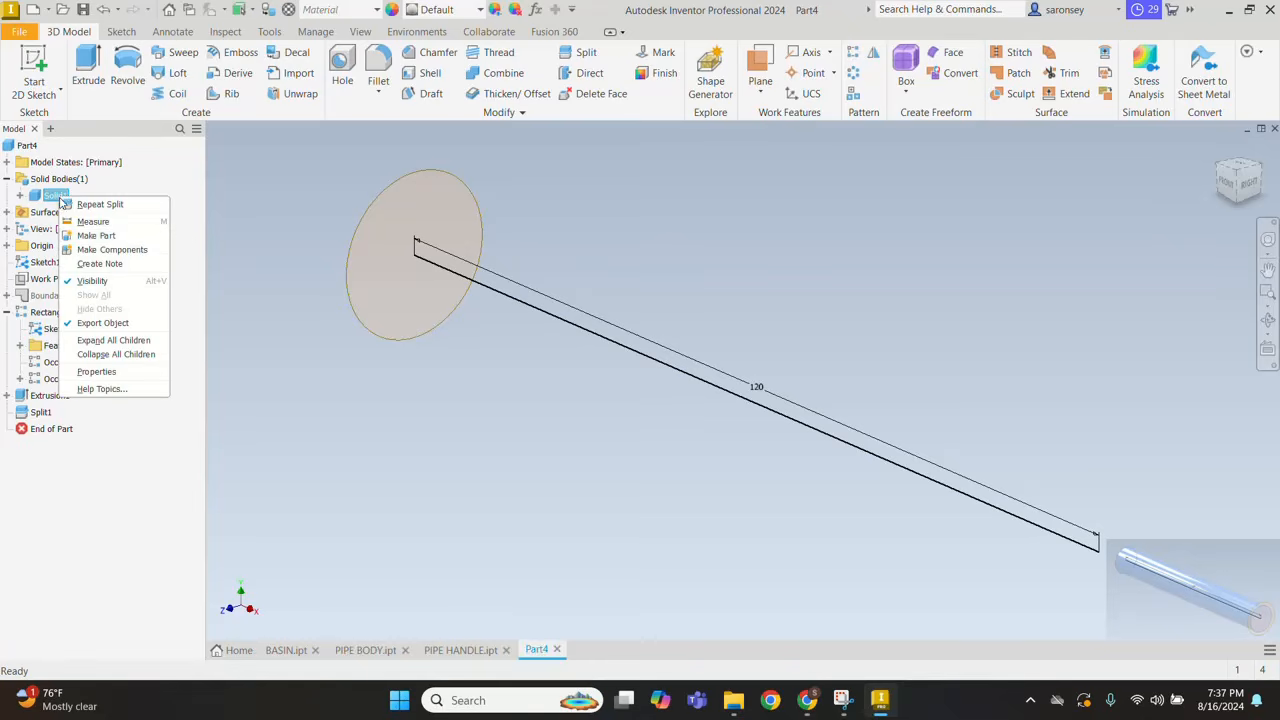
left_click(125, 375)
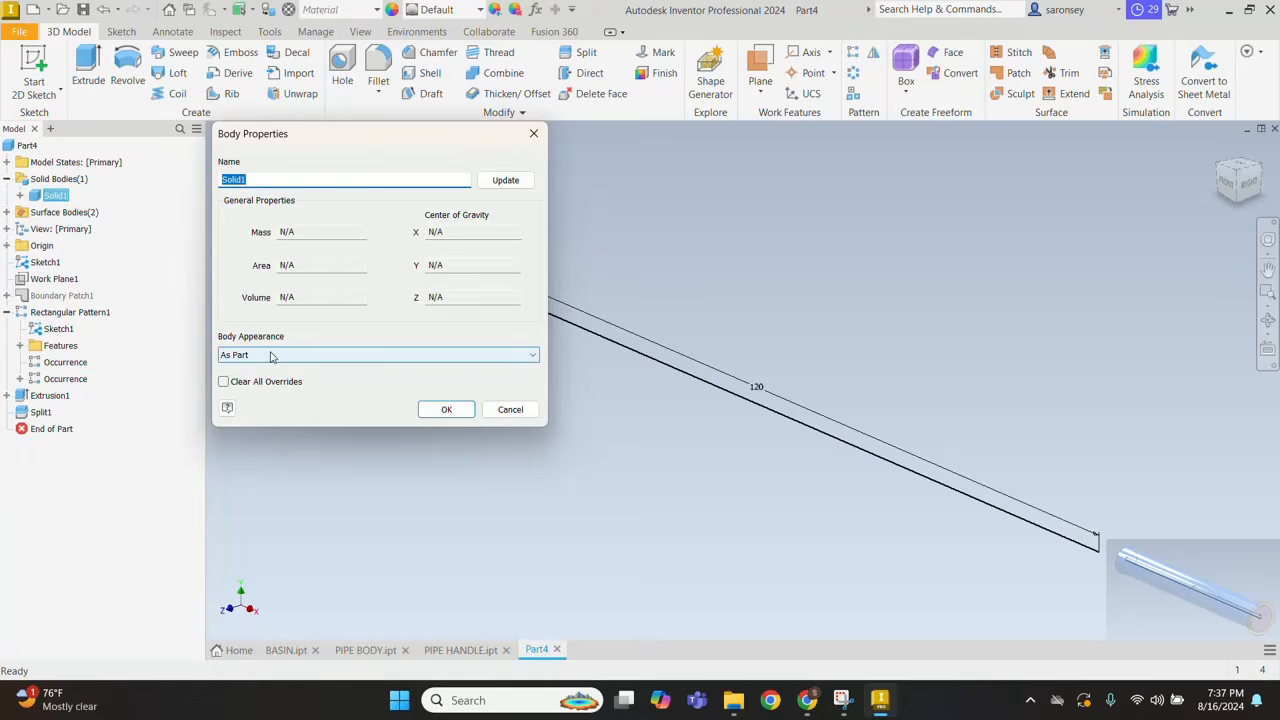
left_click(270, 357)
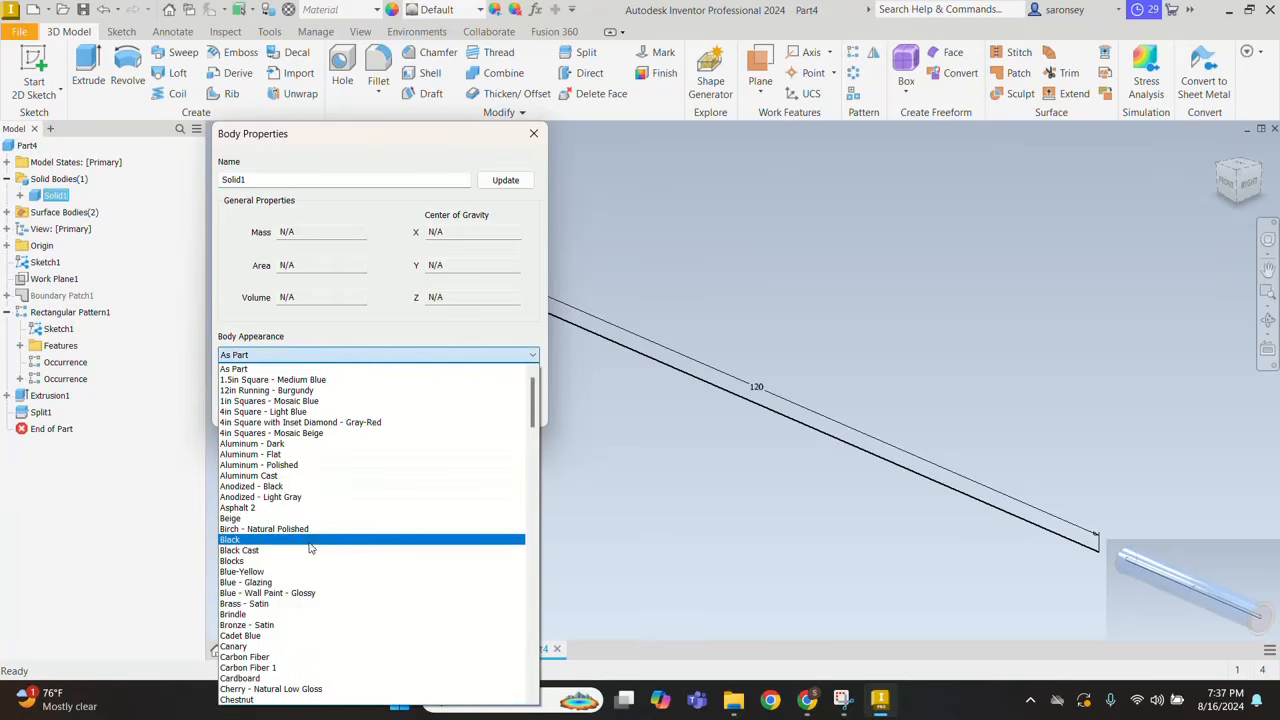
Step: Apply the Blue - Glazing appearance to the solid body Solid1
left_click(304, 583)
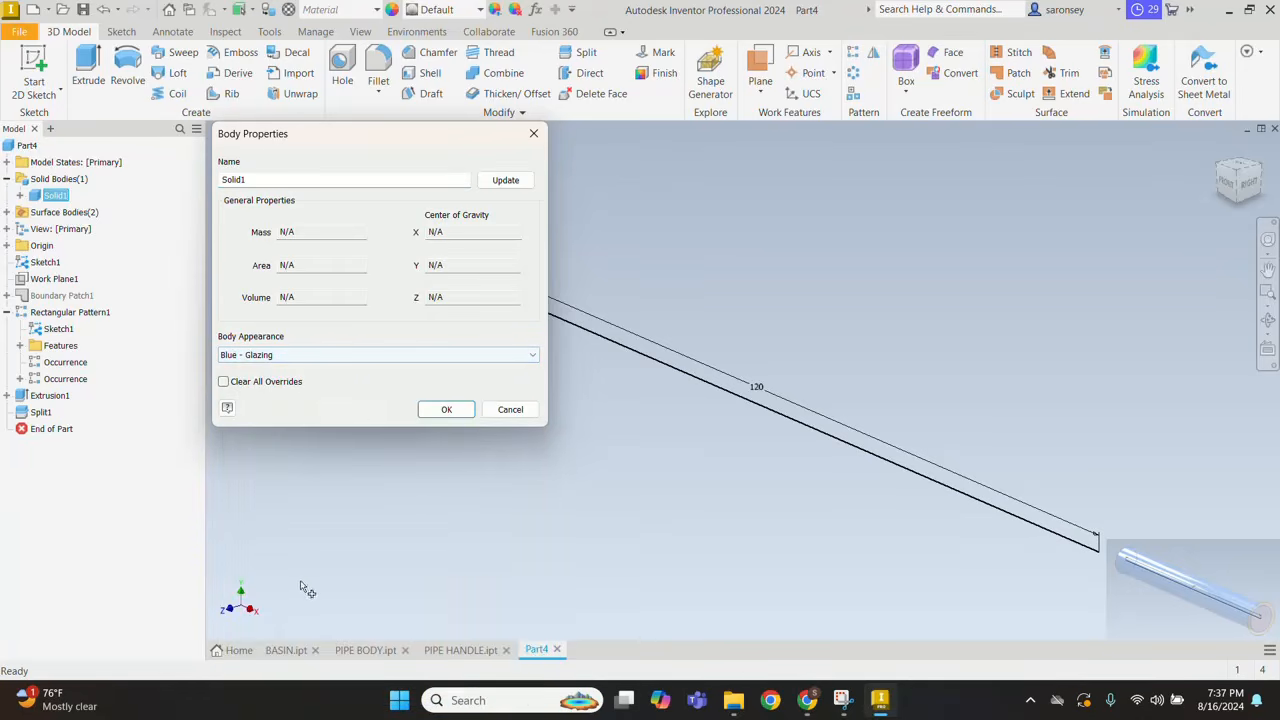
left_click(446, 410)
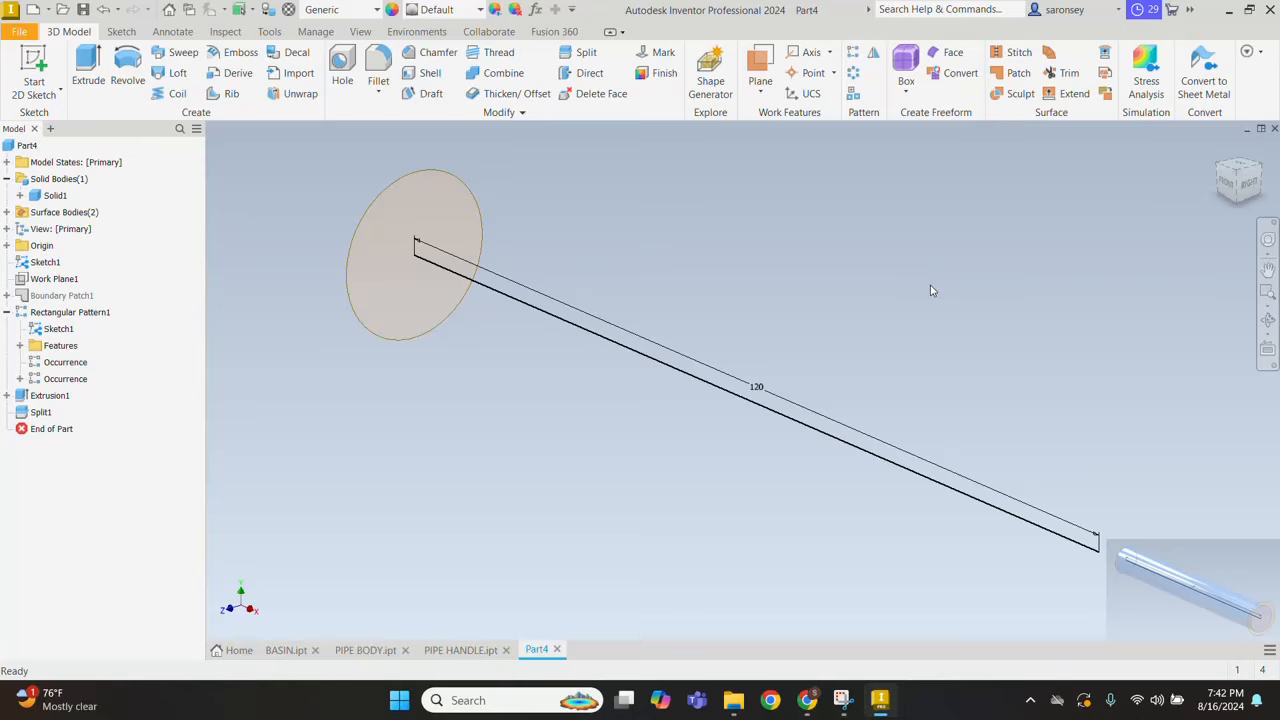
Step: Enter the Inventor Studio environment and add the DRIVE_01 parameter to the animation favorites
left_click(420, 32)
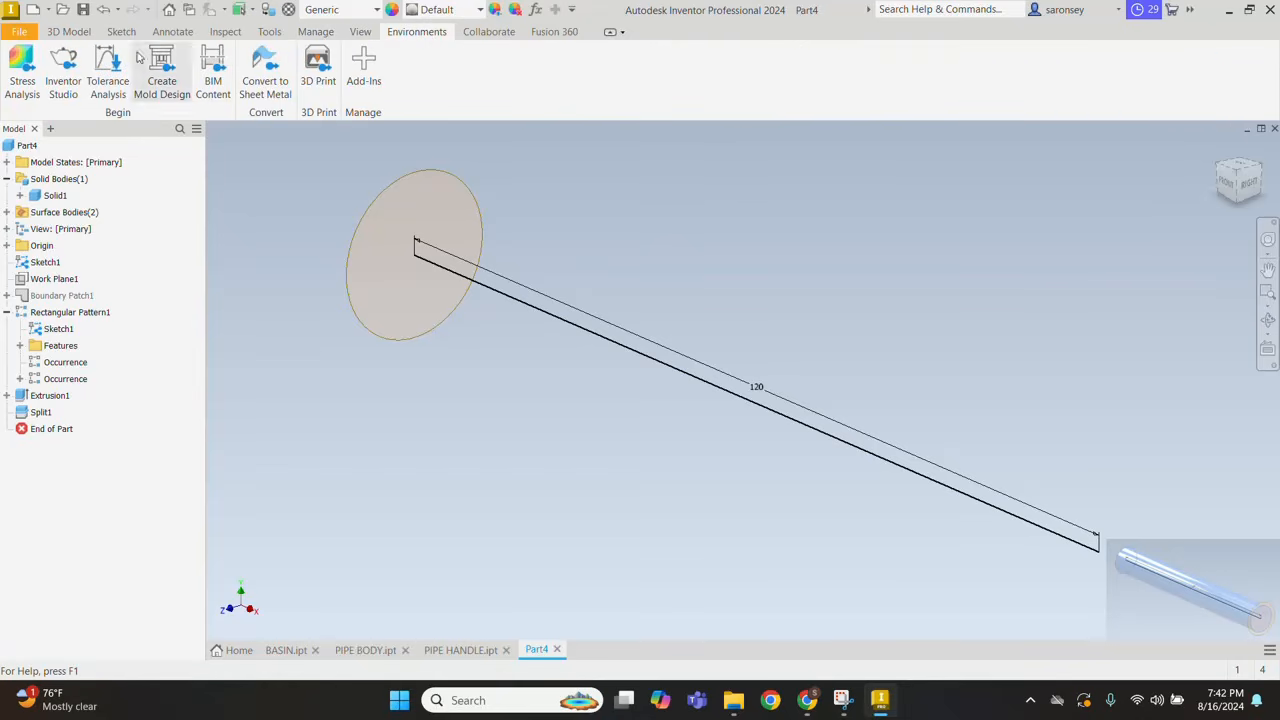
left_click(63, 70)
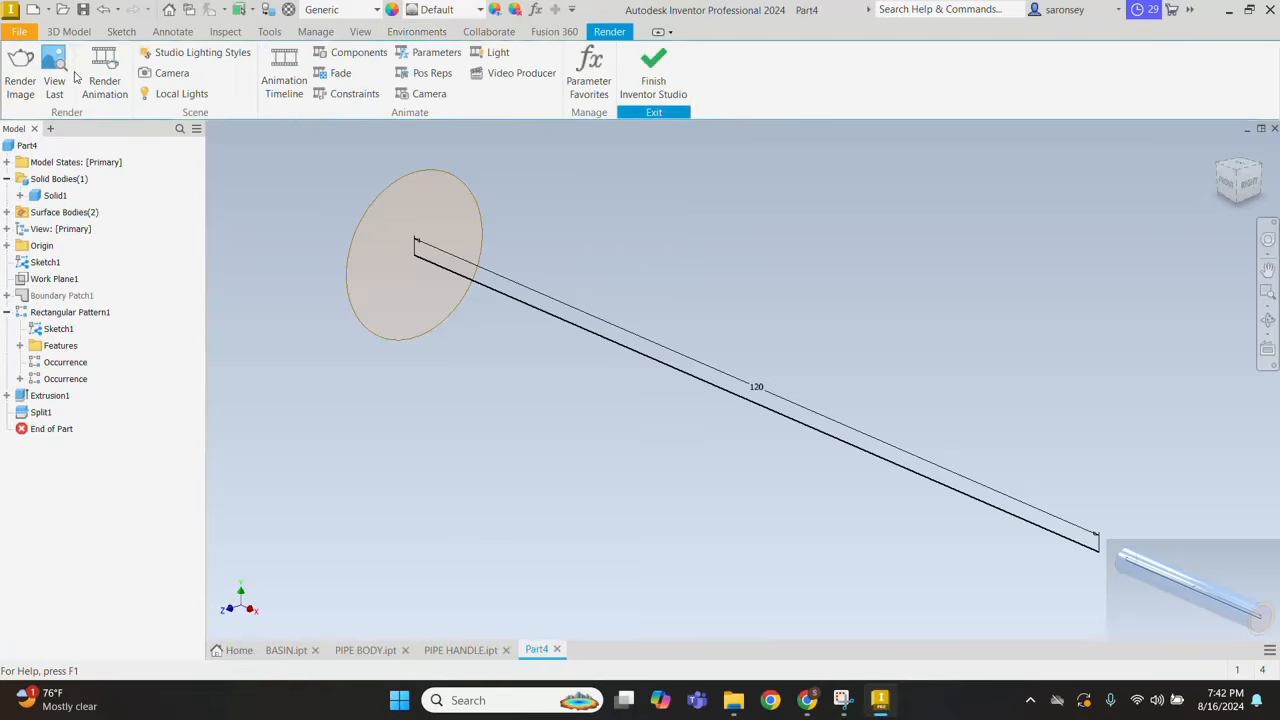
left_click(590, 70)
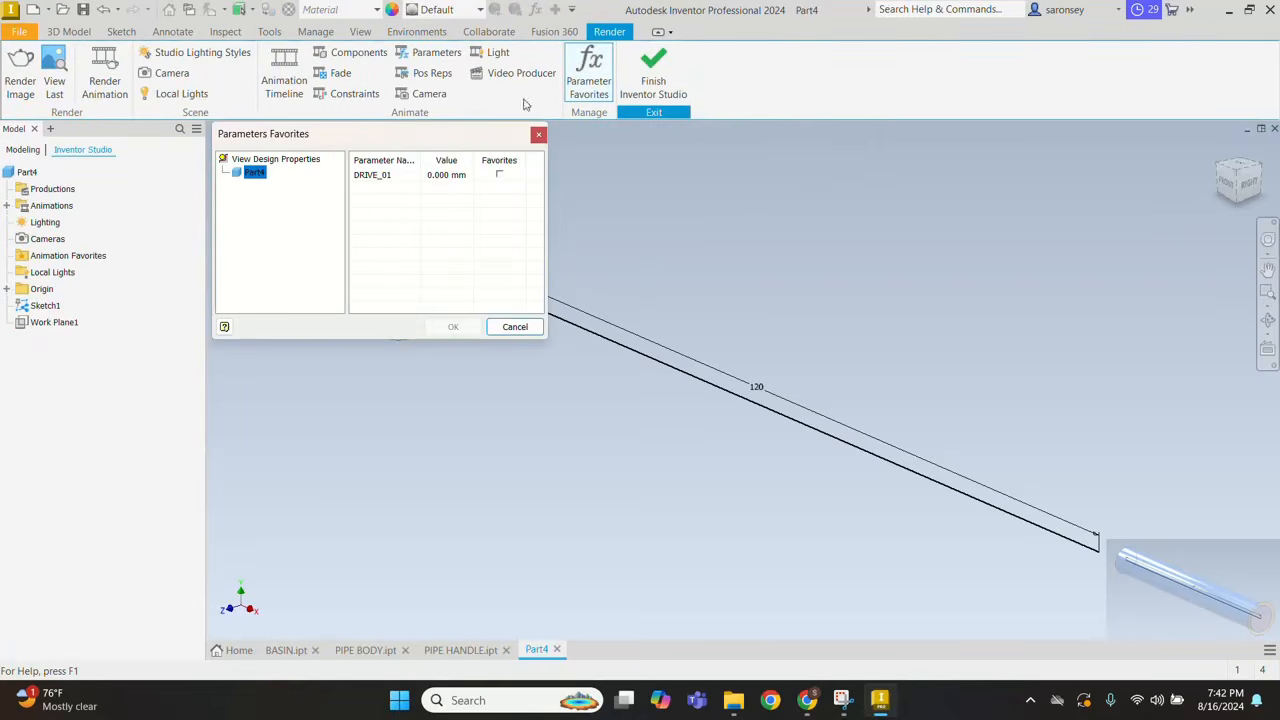
left_click(503, 176)
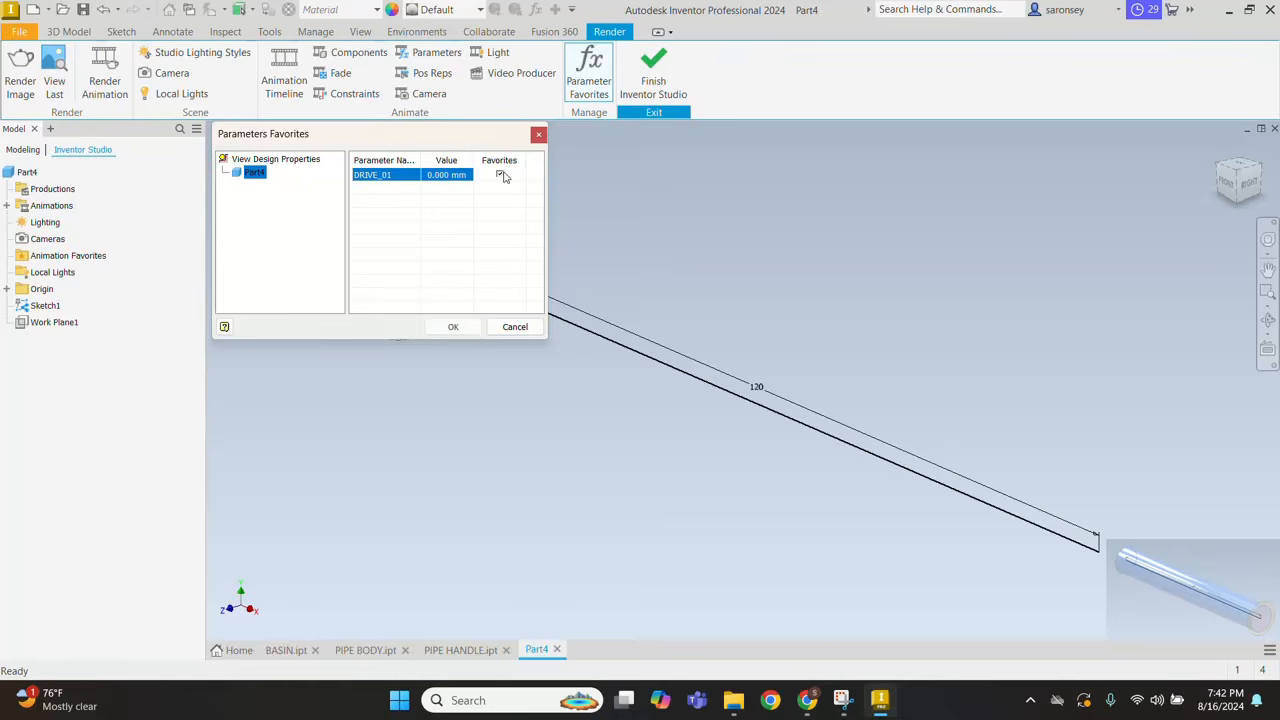
left_click(452, 326)
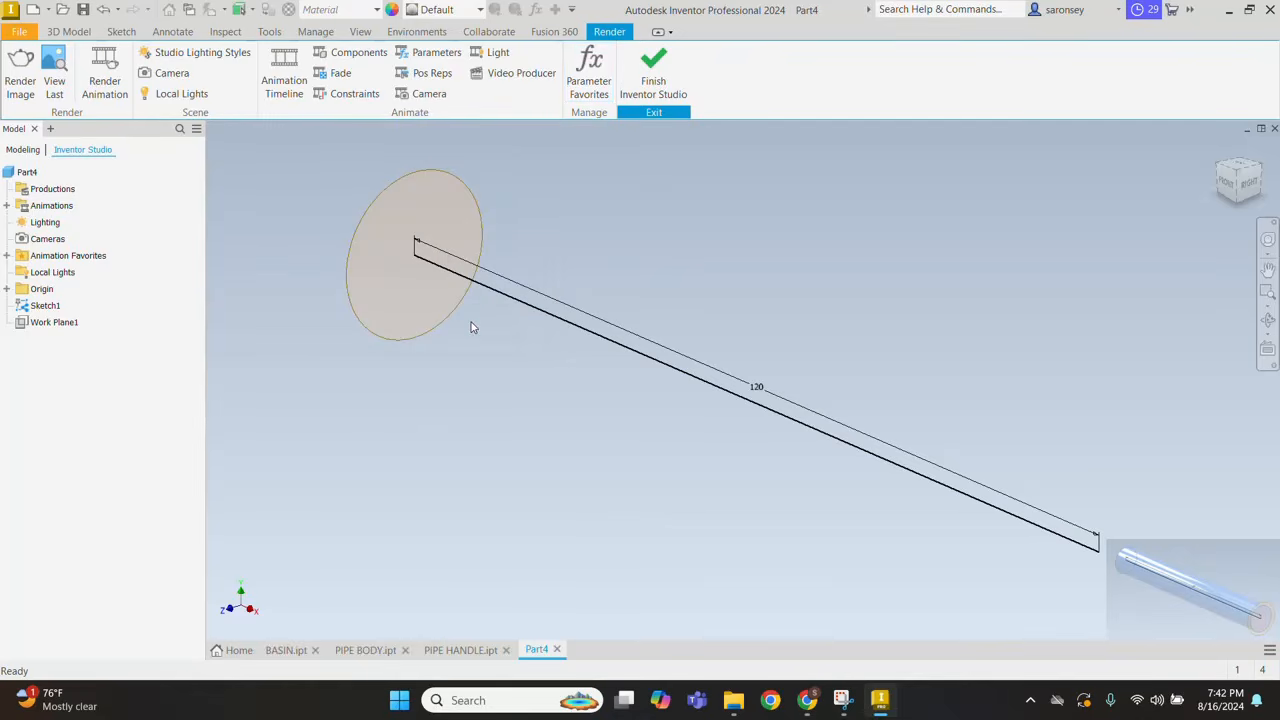
left_click(7, 256)
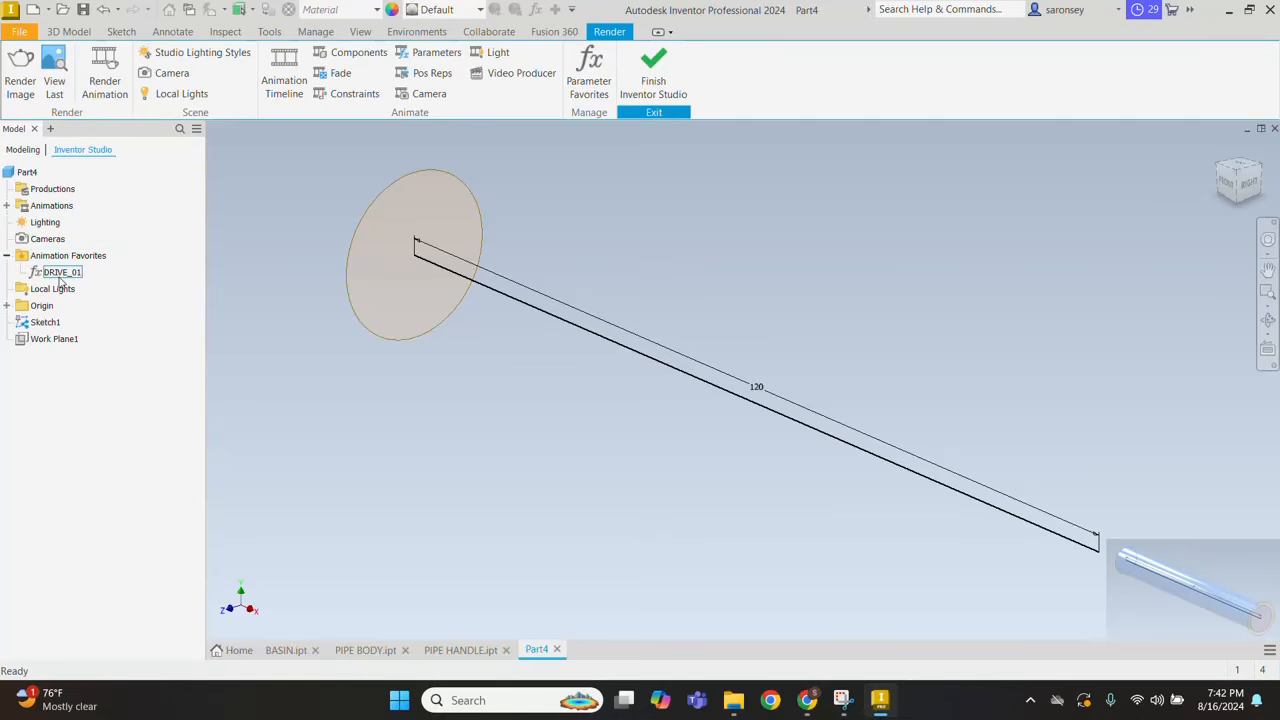
Step: Activate an animation and animate the DRIVE_01 parameter to an end value of 120 mm with an end time of 2 s
left_click(447, 52)
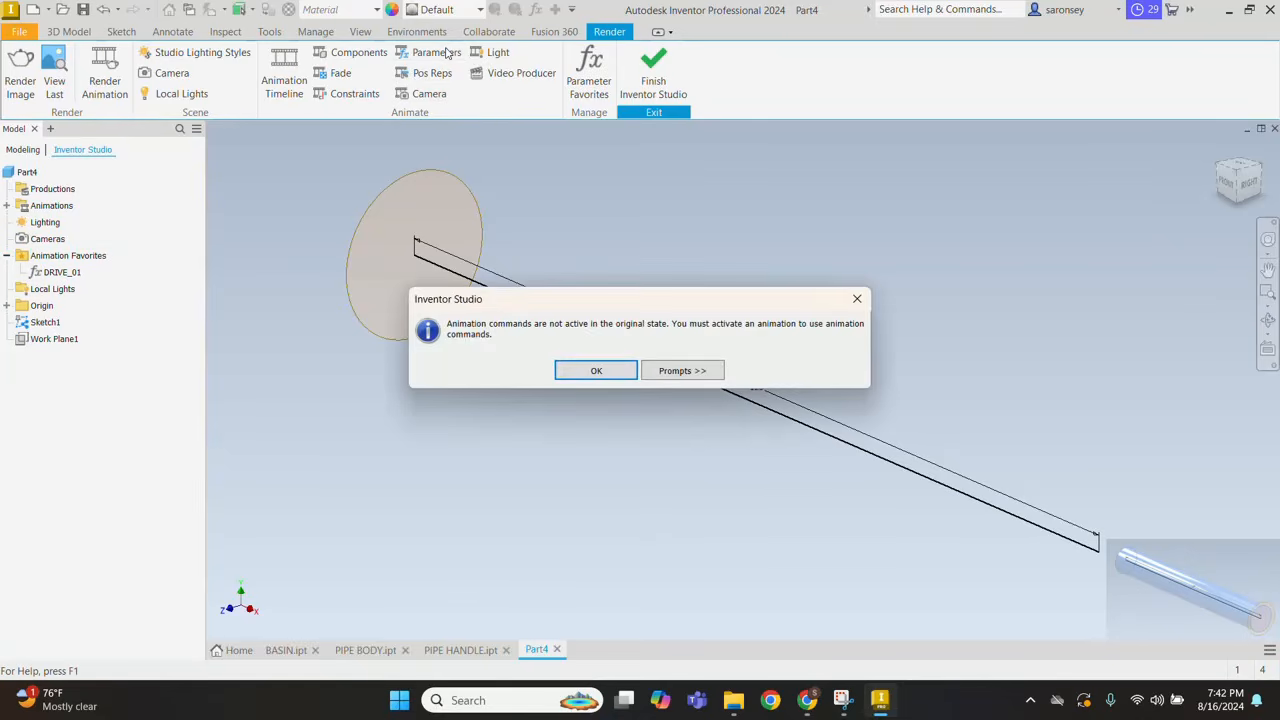
left_click(600, 370)
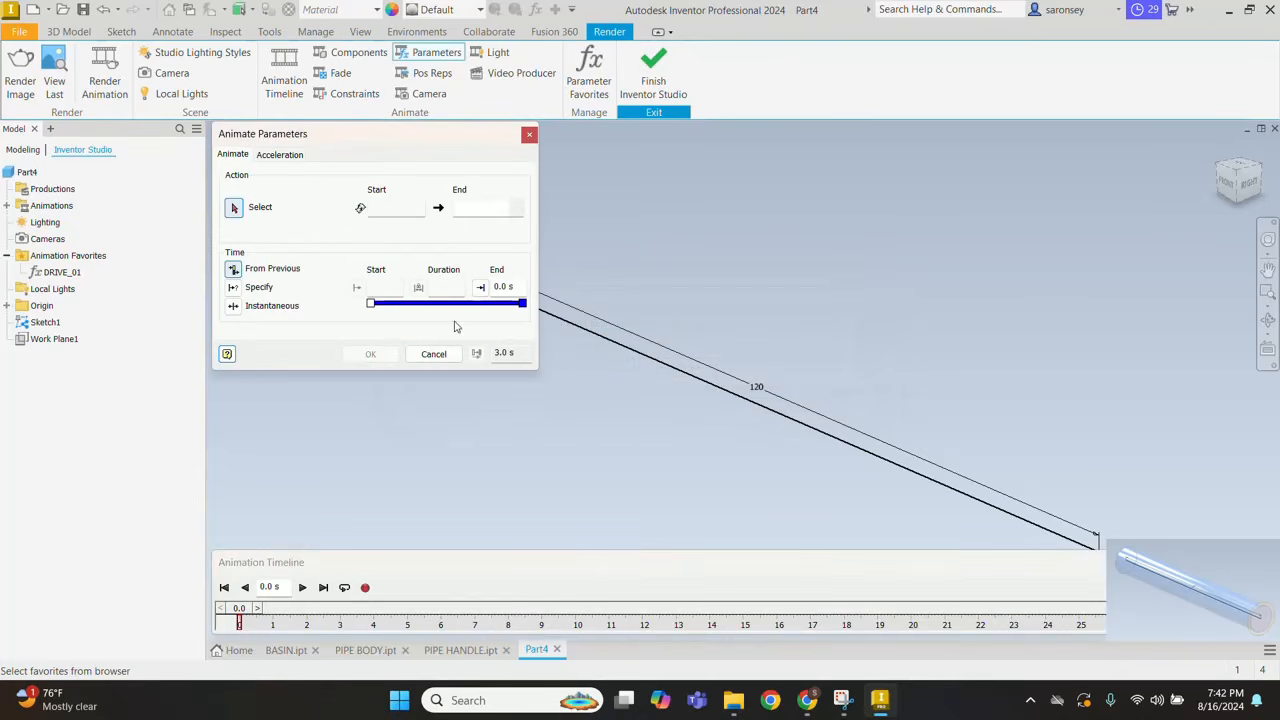
left_click(58, 271)
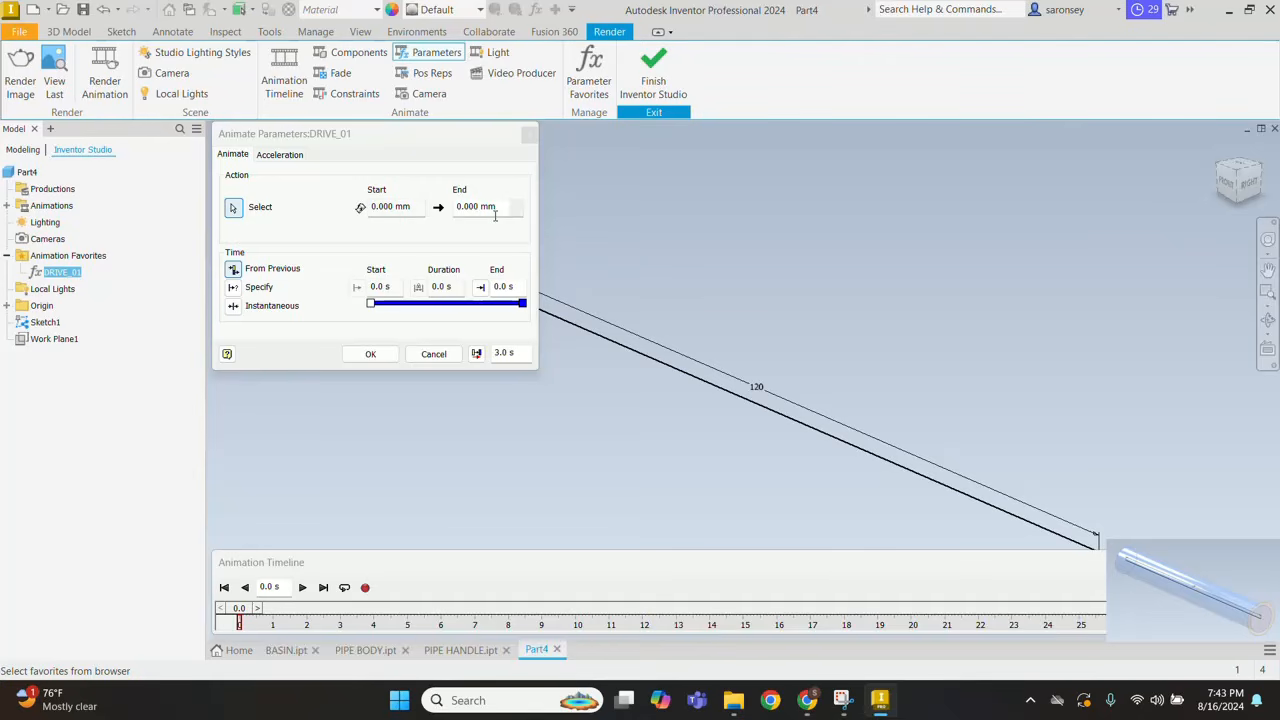
left_click_drag(494, 215, 459, 215)
type("120")
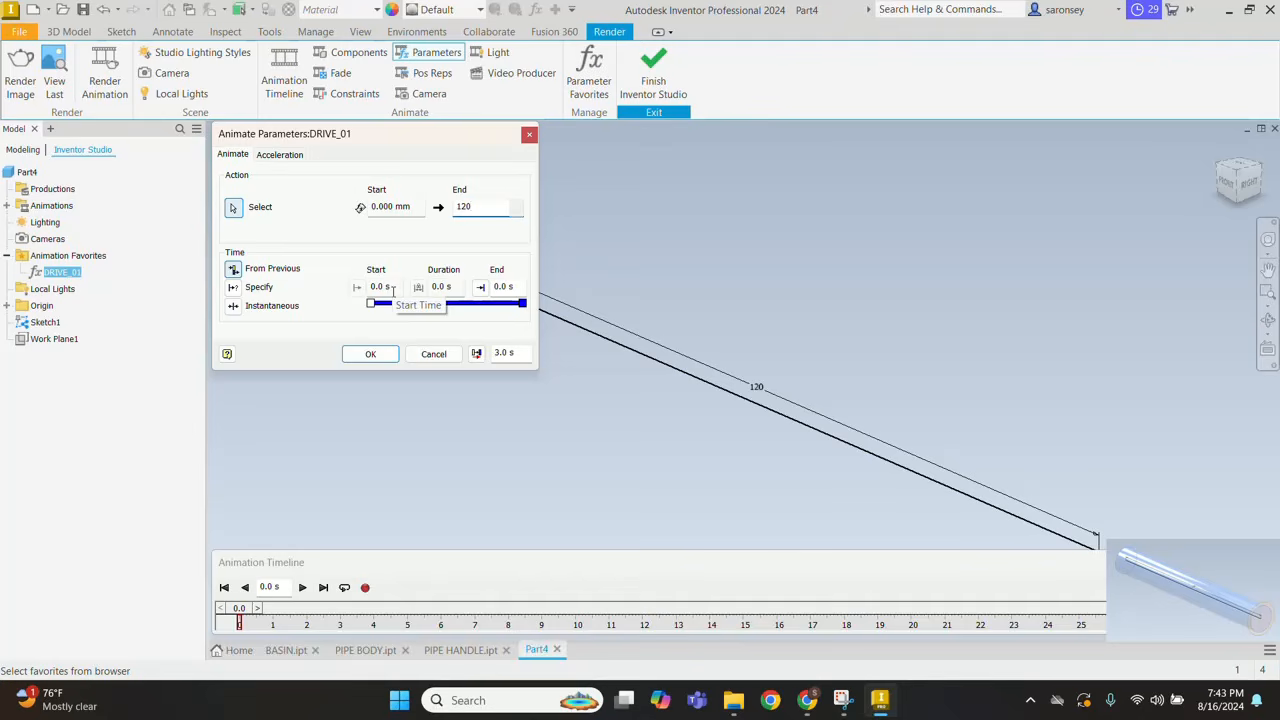
left_click(497, 287)
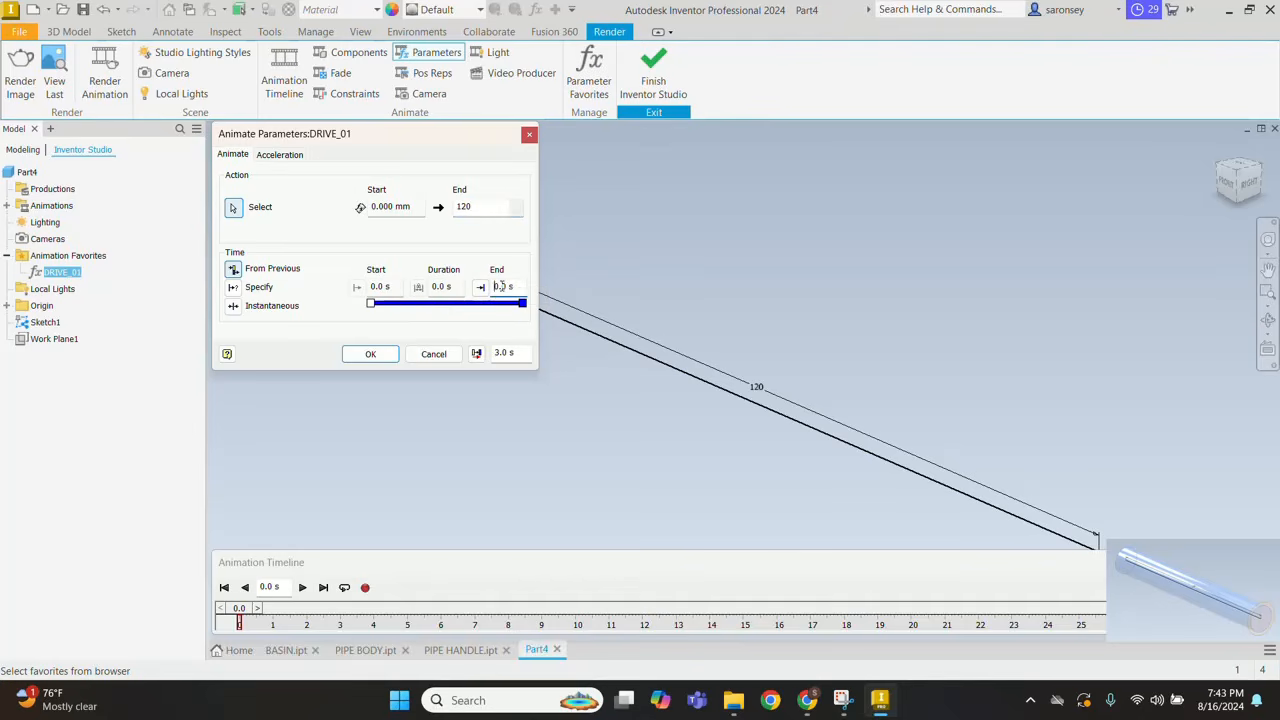
left_click_drag(515, 287, 490, 287)
type("2")
left_click(386, 360)
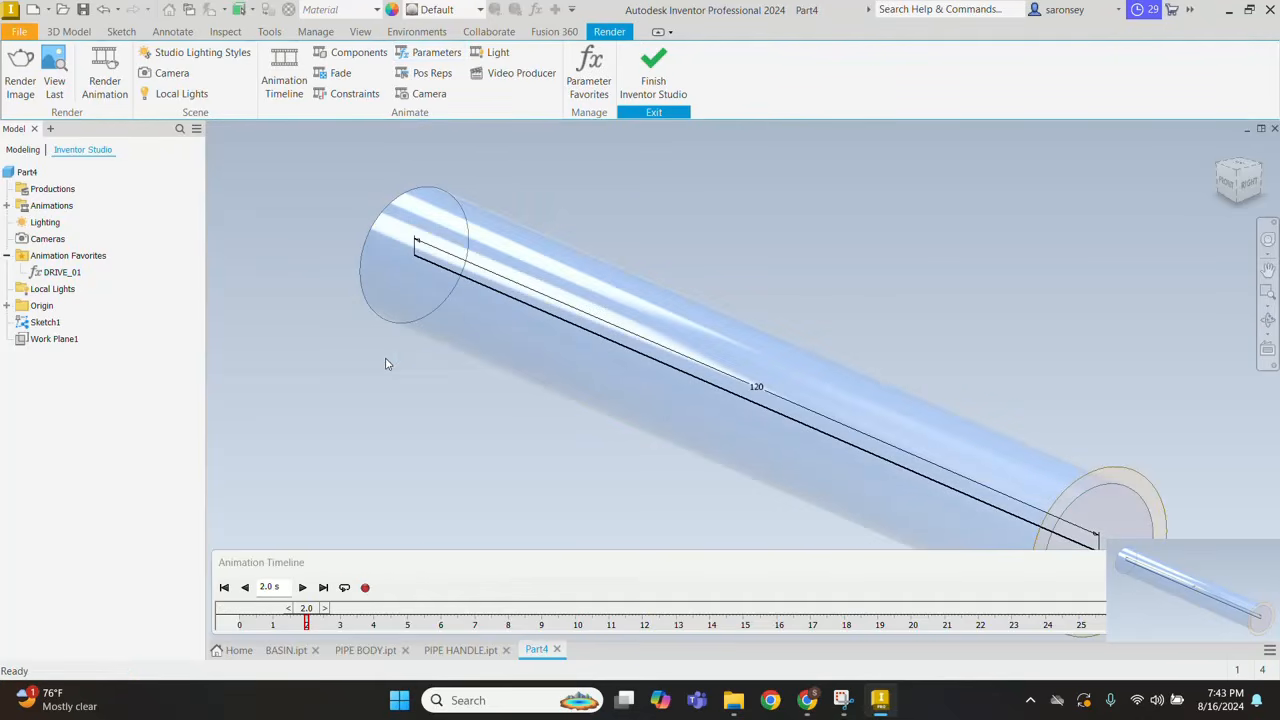
Step: Set the overall animation length to 2 seconds in the animation options
middle_click_drag(892, 303, 846, 238)
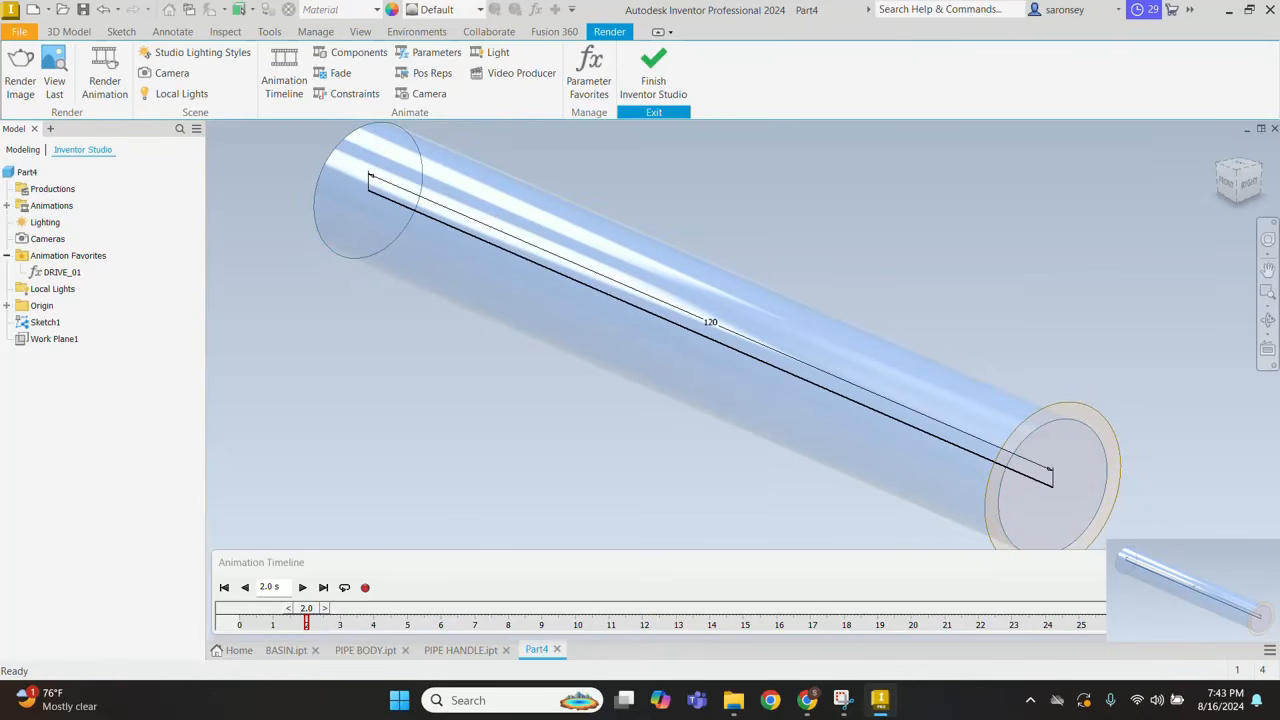
left_click(1230, 587)
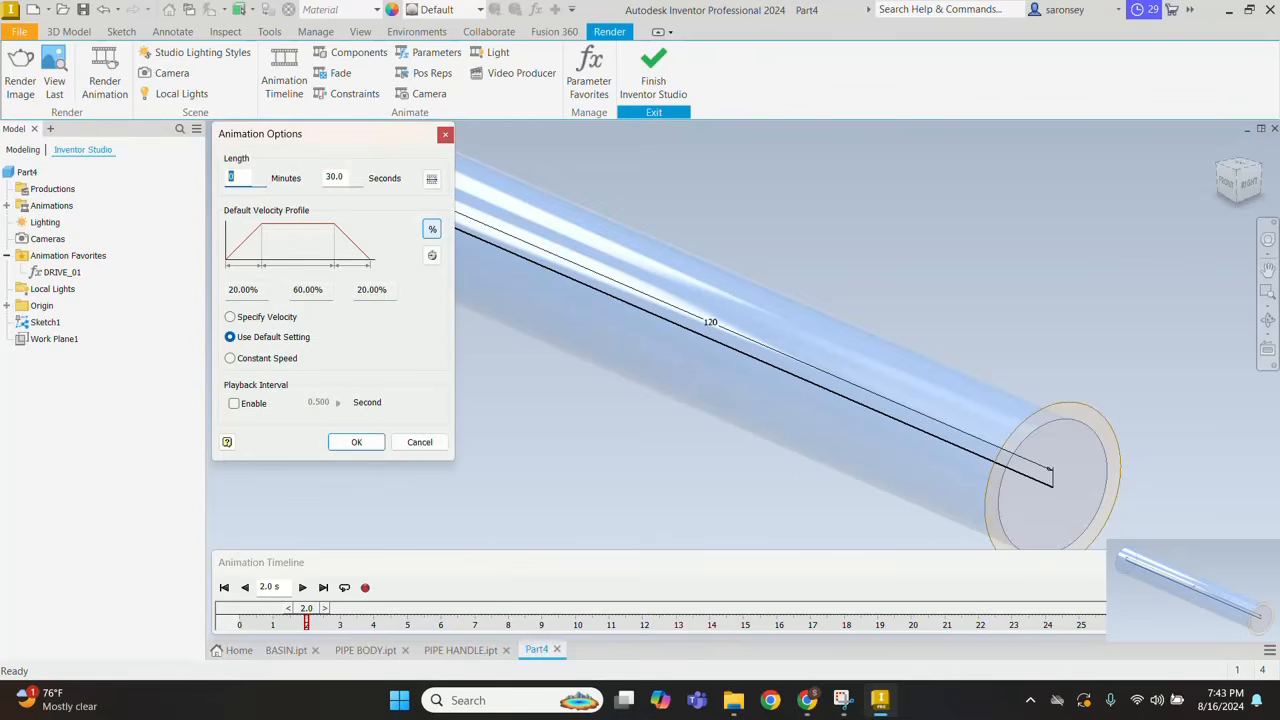
left_click_drag(347, 177, 319, 176)
type("2")
left_click(356, 442)
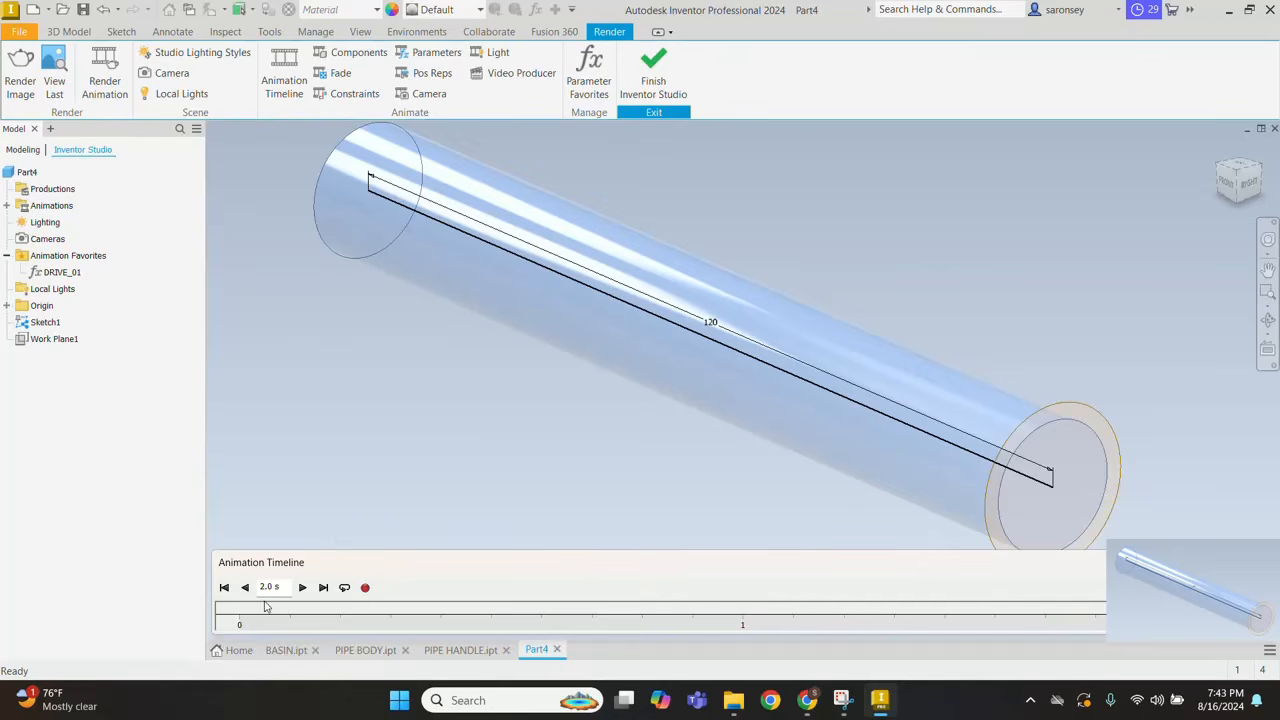
Step: Rewind the water flow animation to its start and play it through to check the motion
left_click(224, 588)
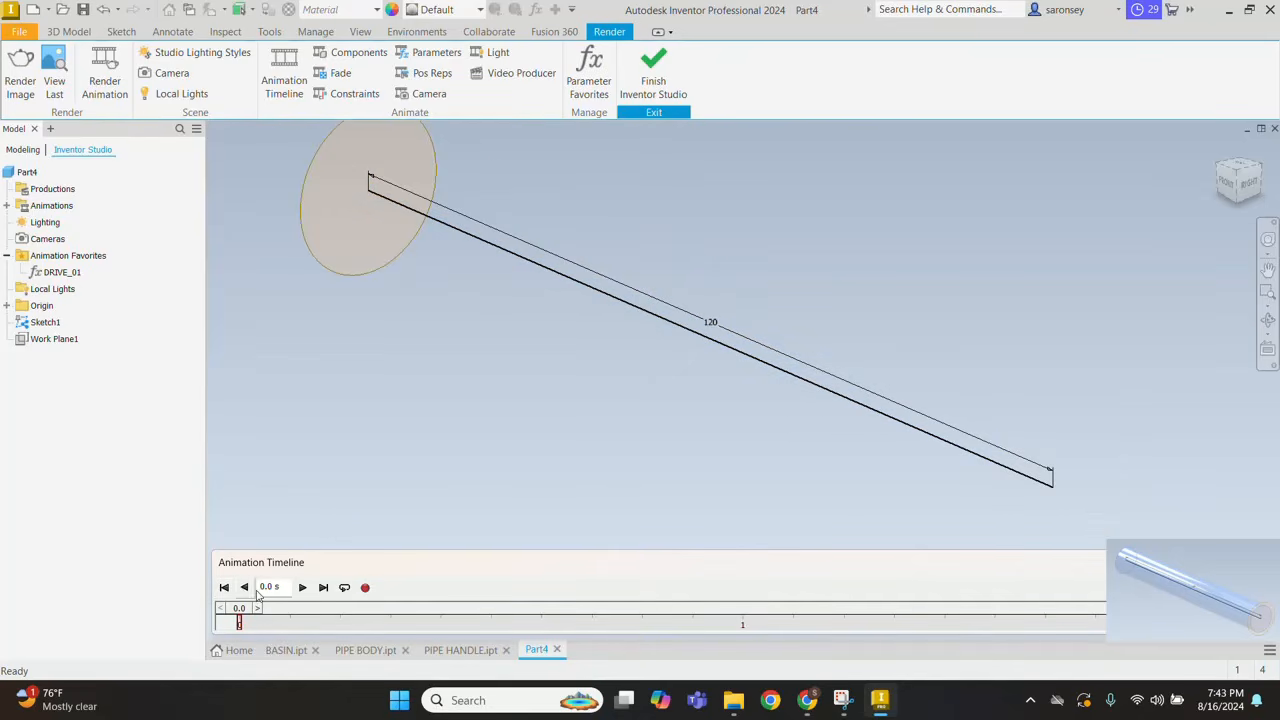
left_click(302, 588)
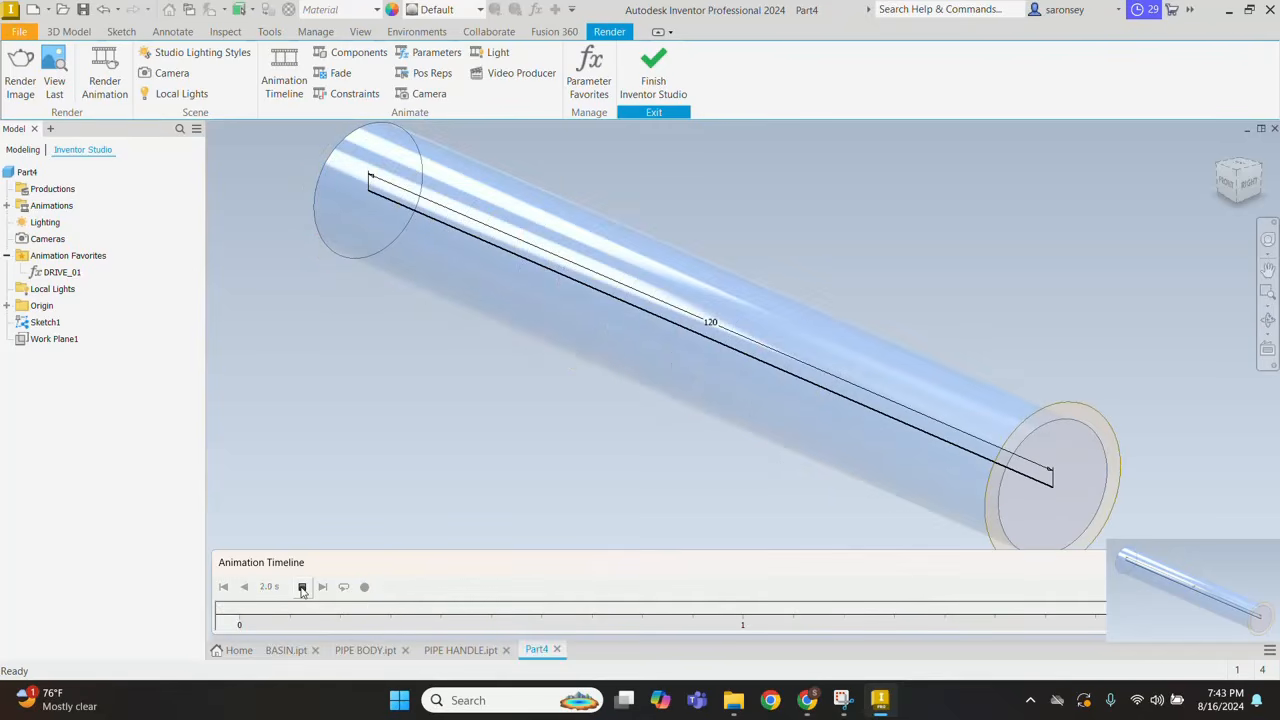
left_click(301, 588)
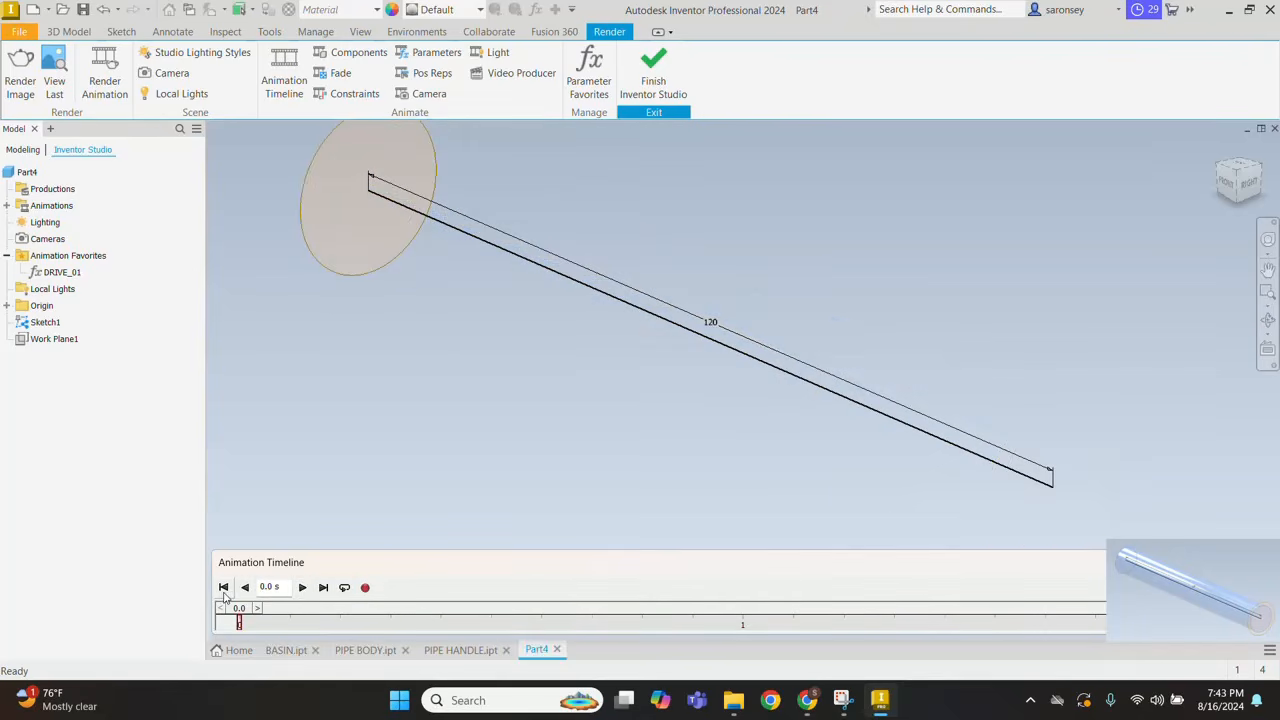
left_click(303, 590)
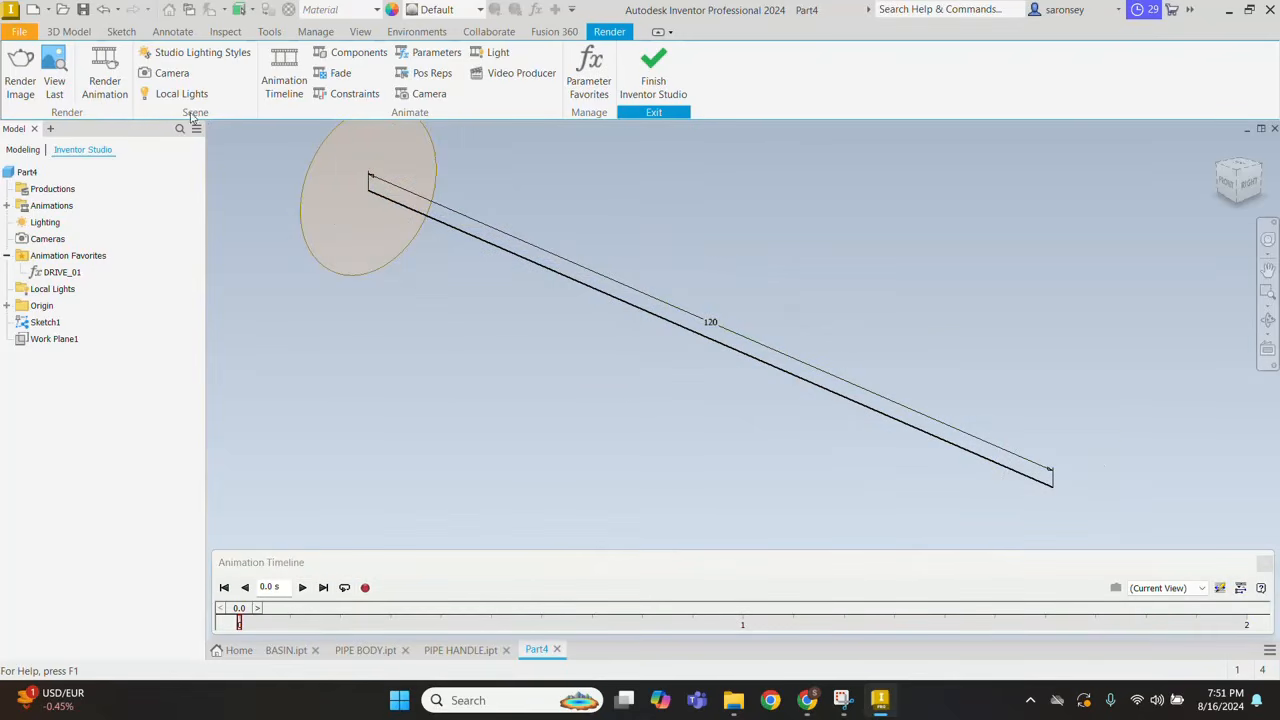
Step: Save the part as WATER FLOW FROM PIPE 2 in the PIPE WATER FLOW folder
left_click(84, 11)
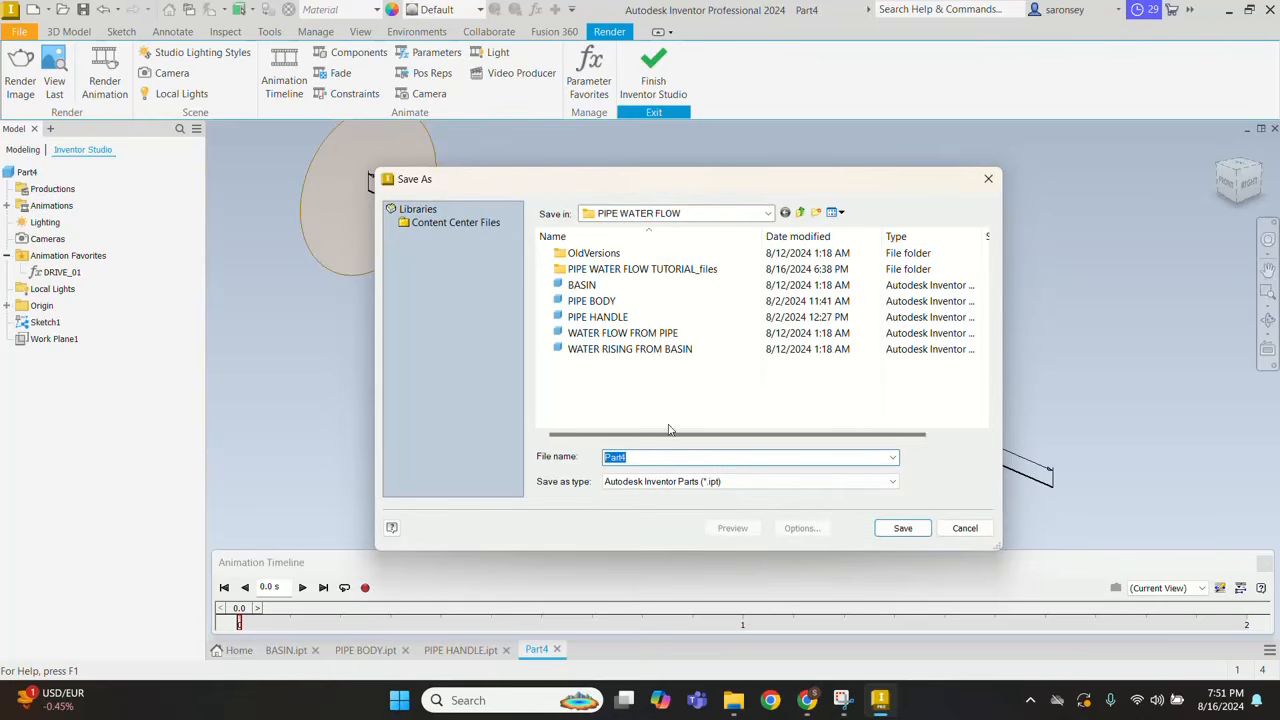
type("WAT")
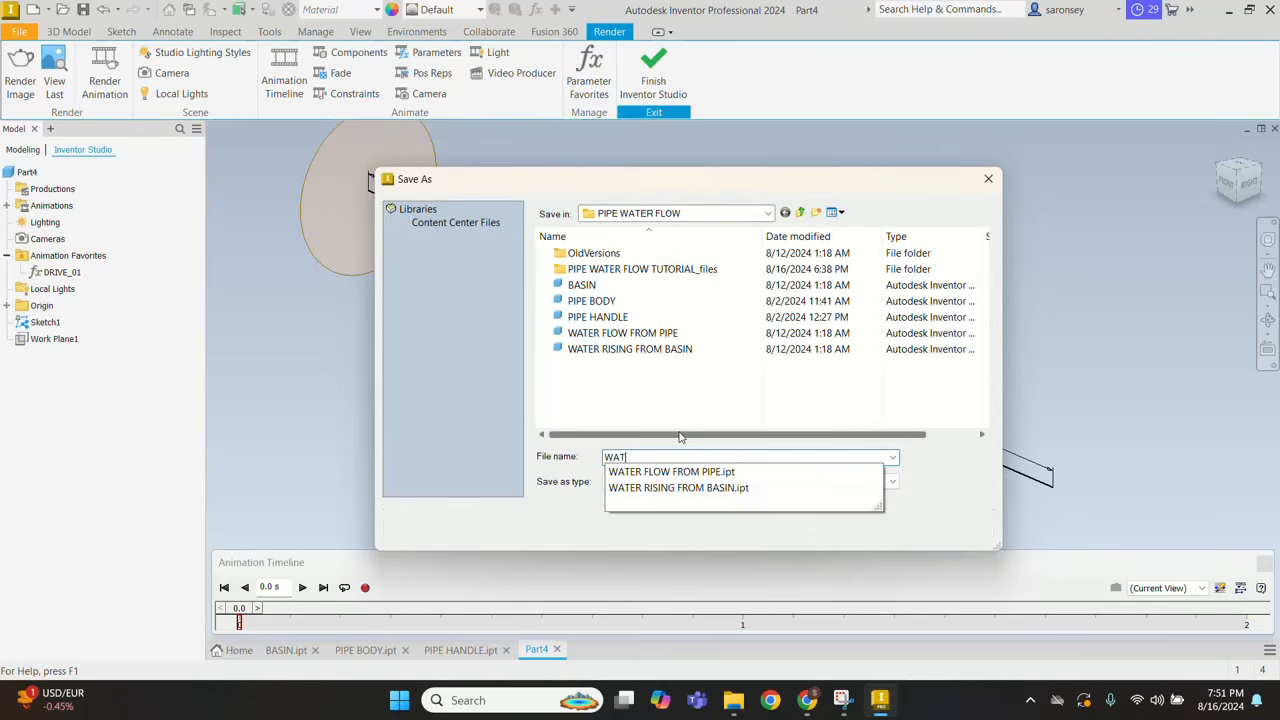
type("ER FLOW FR")
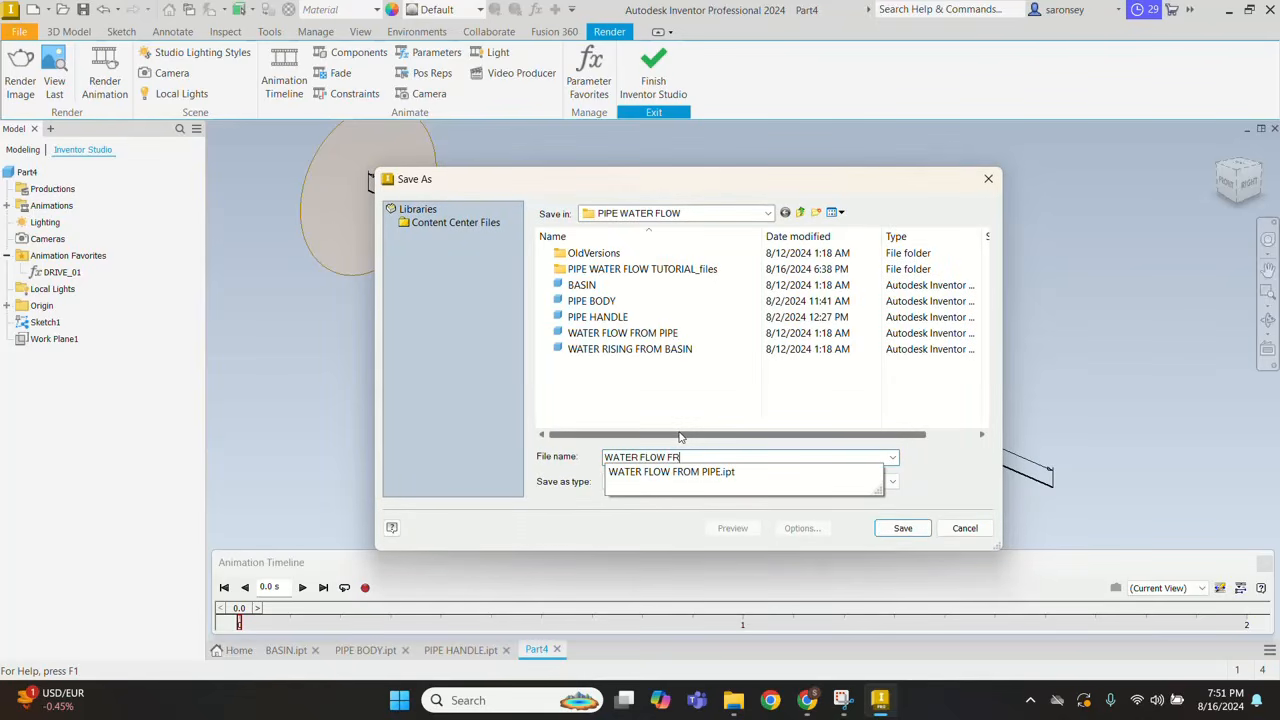
type("OM PIPE 2")
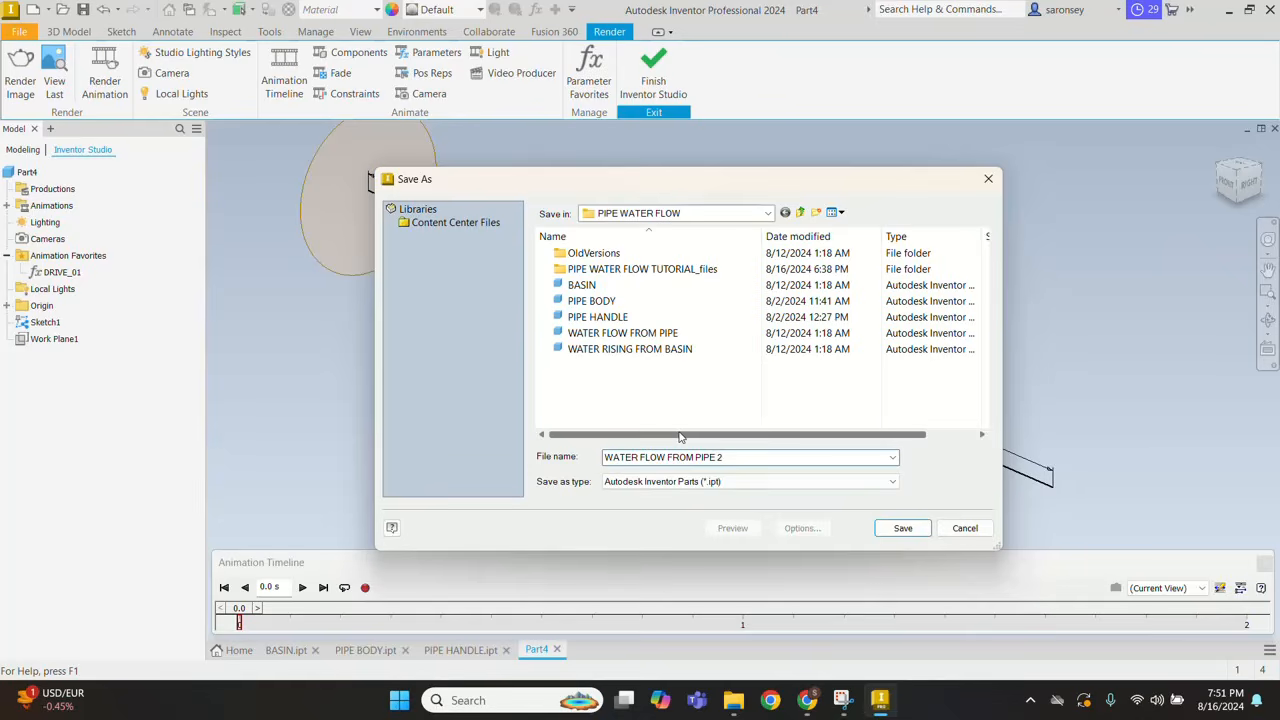
left_click(897, 527)
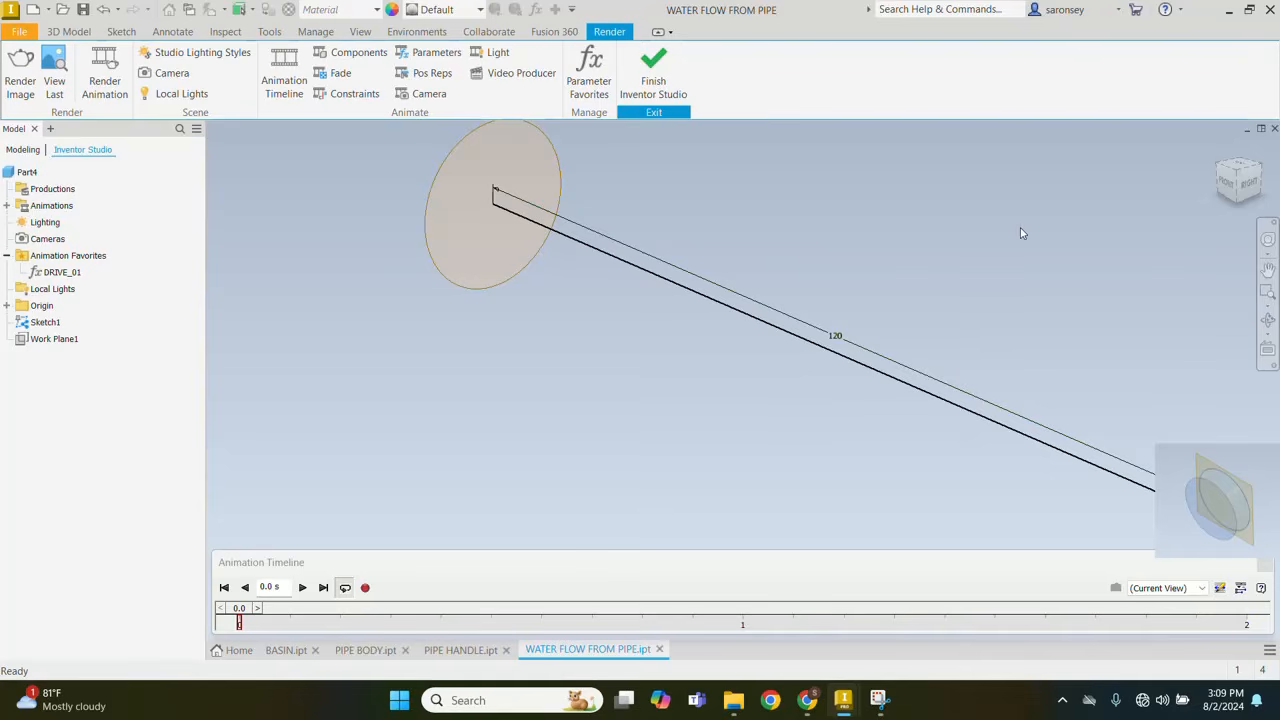
Step: Create a new part from the metric Standard (mm).ipt template and sketch a 16 mm diameter circle centred on the origin in the front plane
left_click(32, 9)
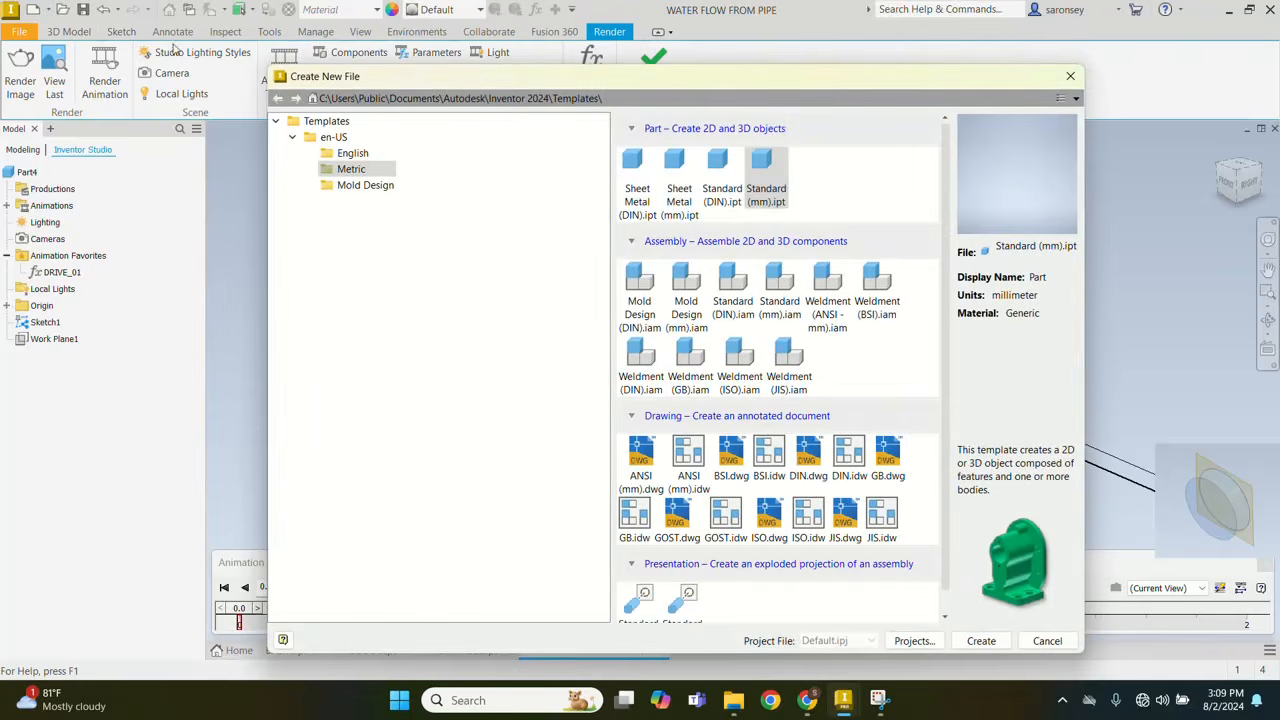
left_click(990, 649)
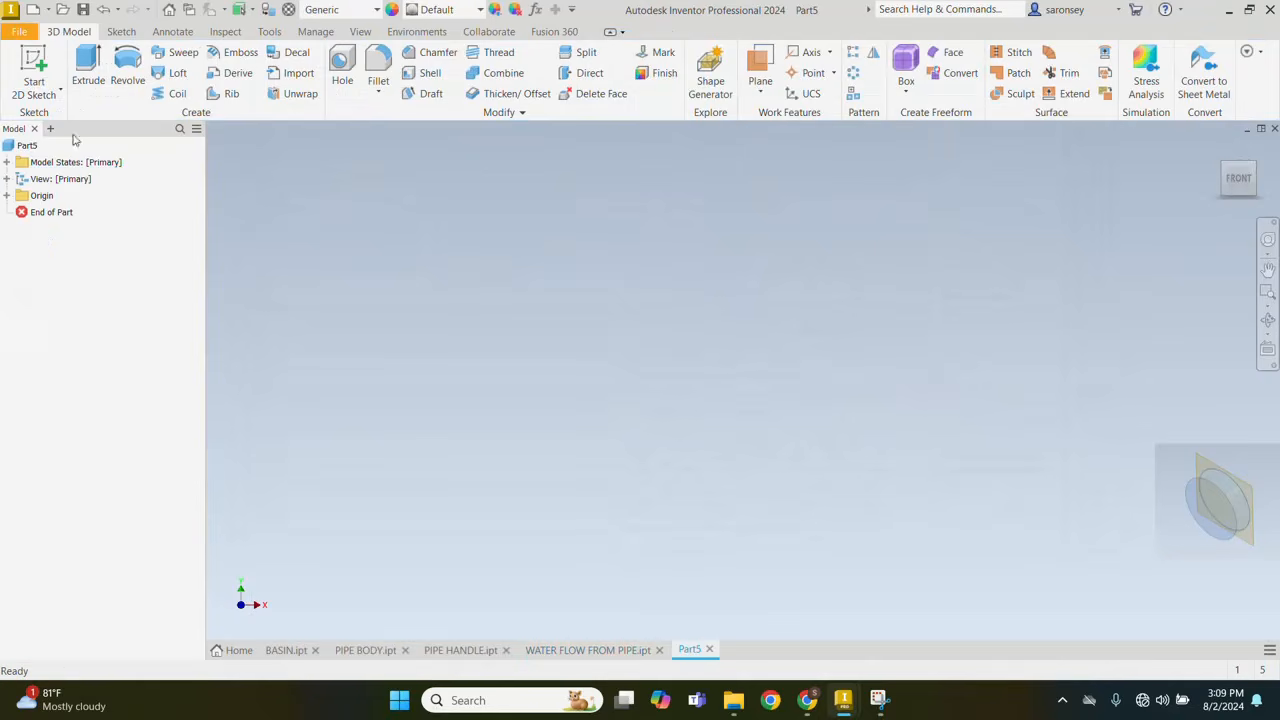
left_click(33, 72)
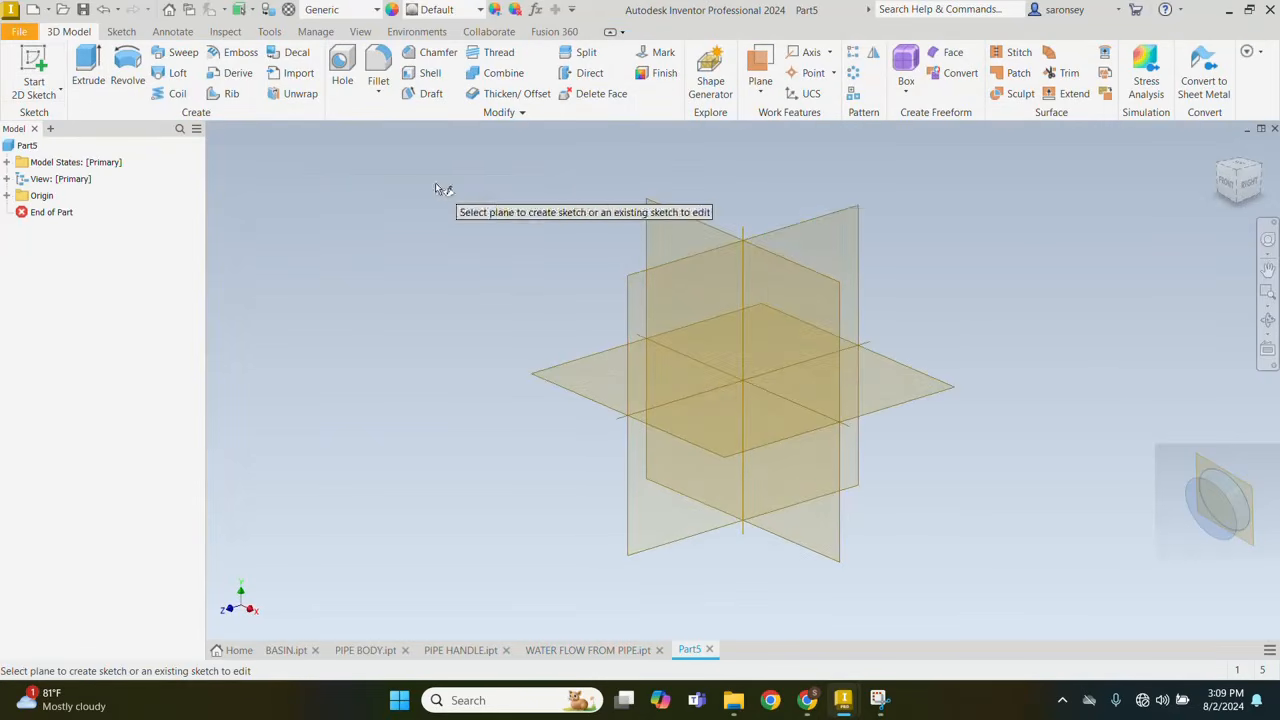
left_click(697, 227)
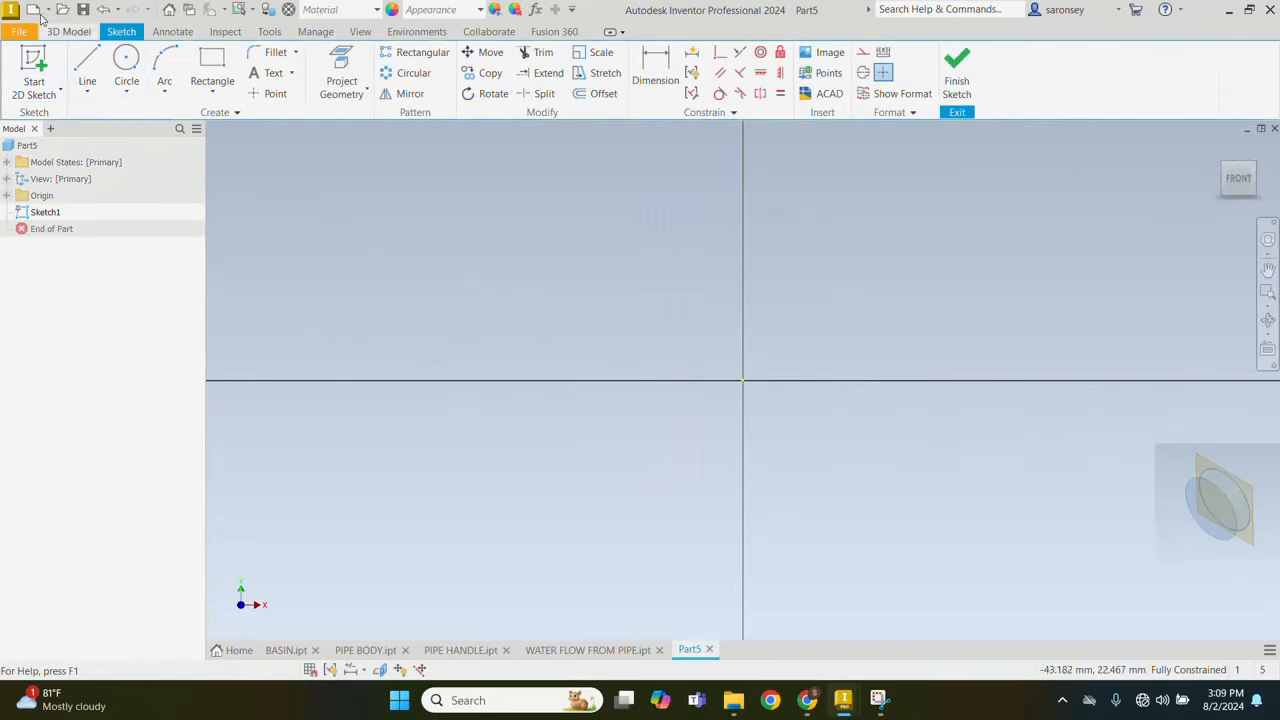
left_click(126, 62)
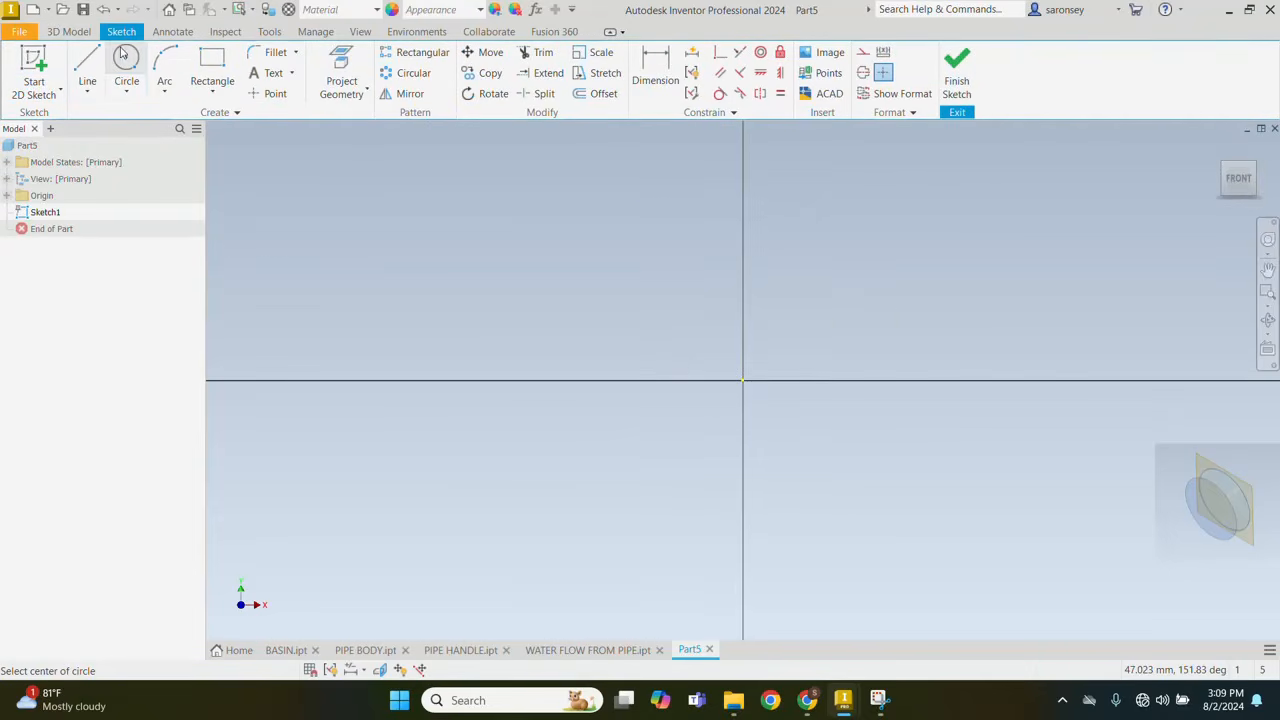
left_click(741, 379)
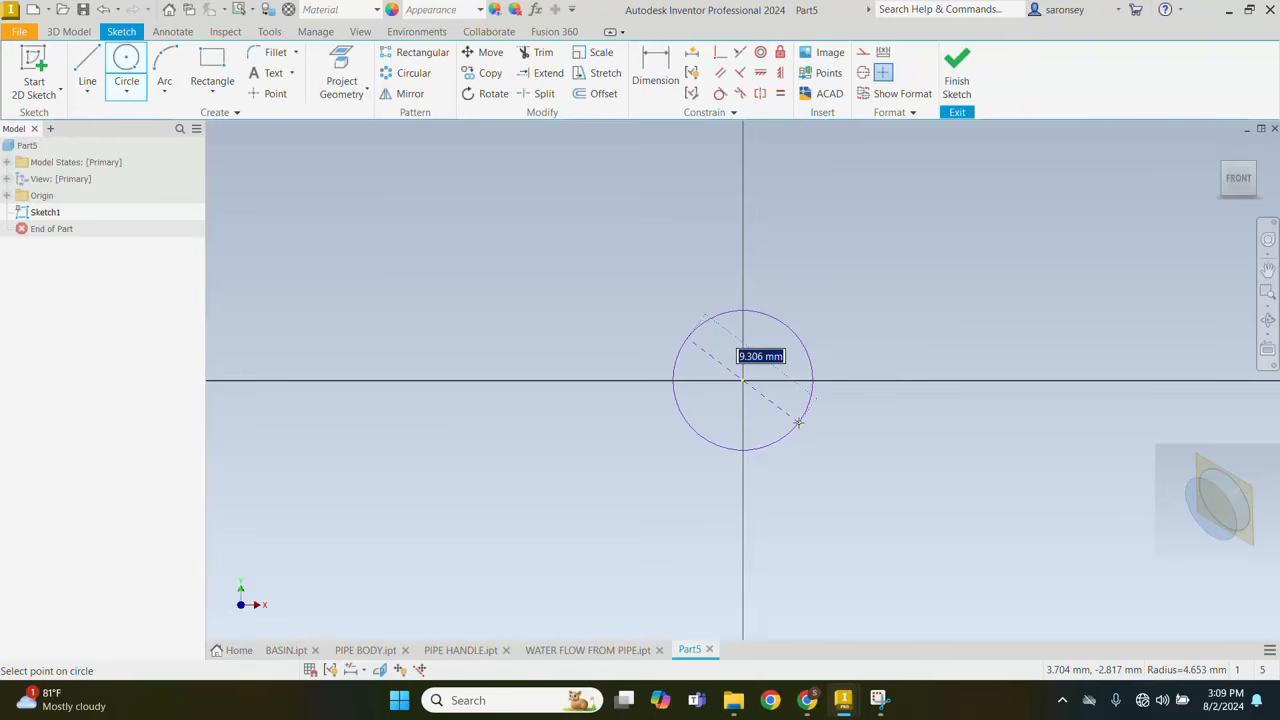
type("16")
key("Return")
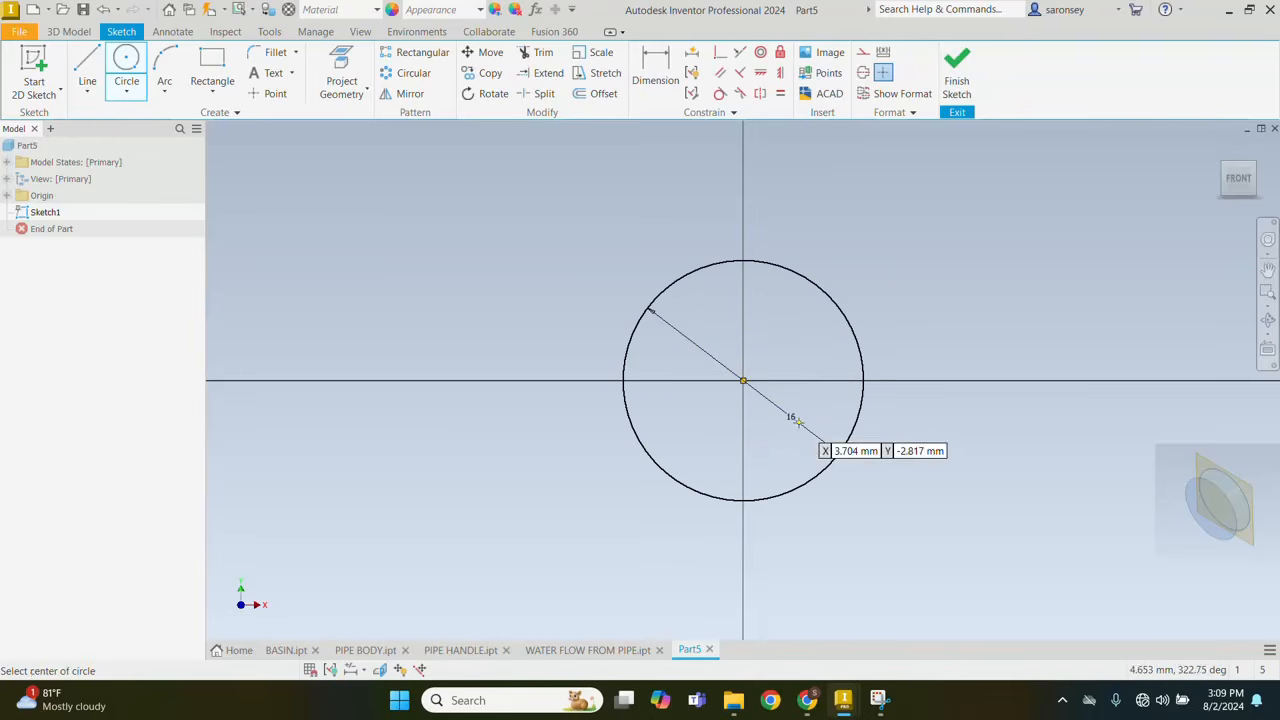
left_click(956, 80)
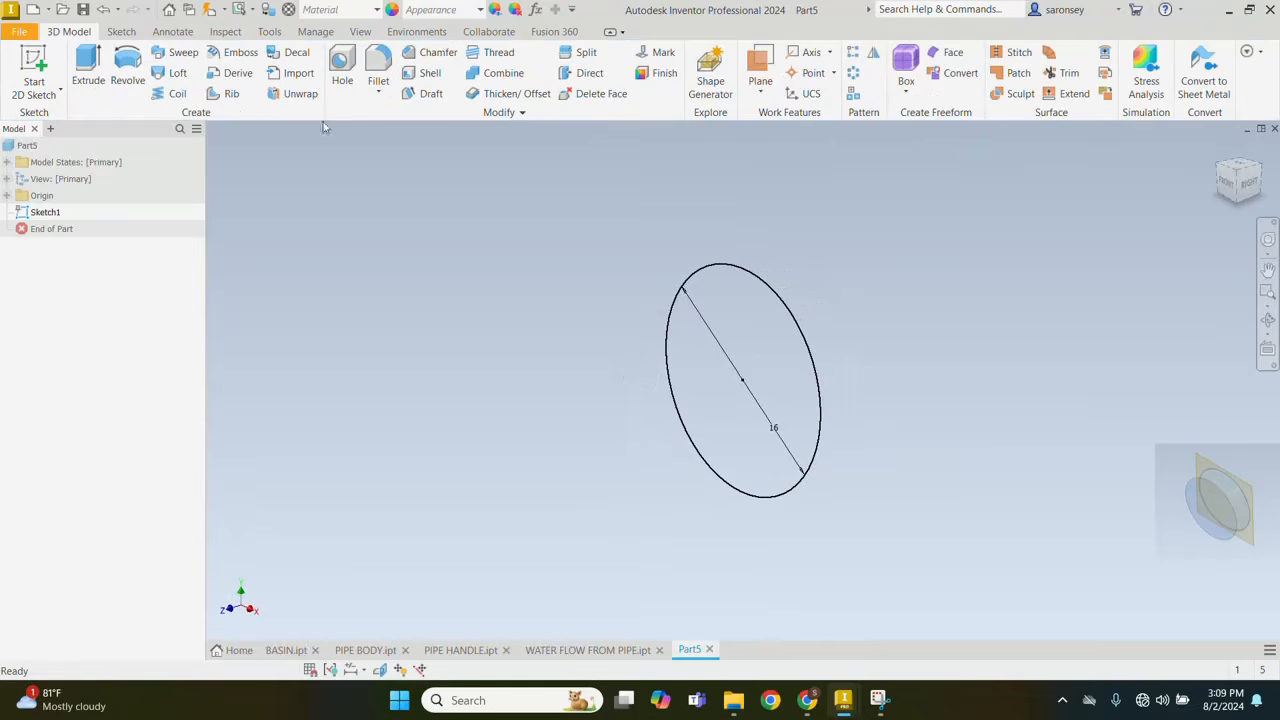
Step: Extrude the 16 mm circle by 1 mm to form a thin disc
left_click(99, 72)
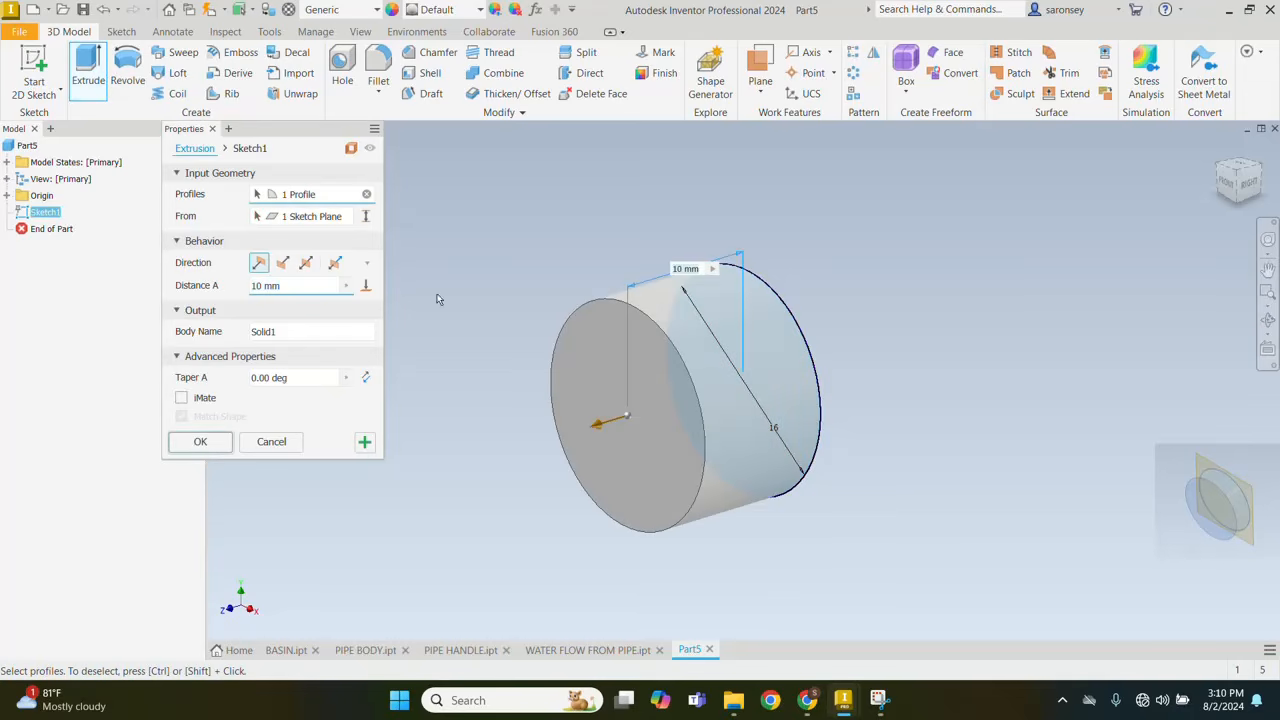
left_click_drag(297, 286, 244, 290)
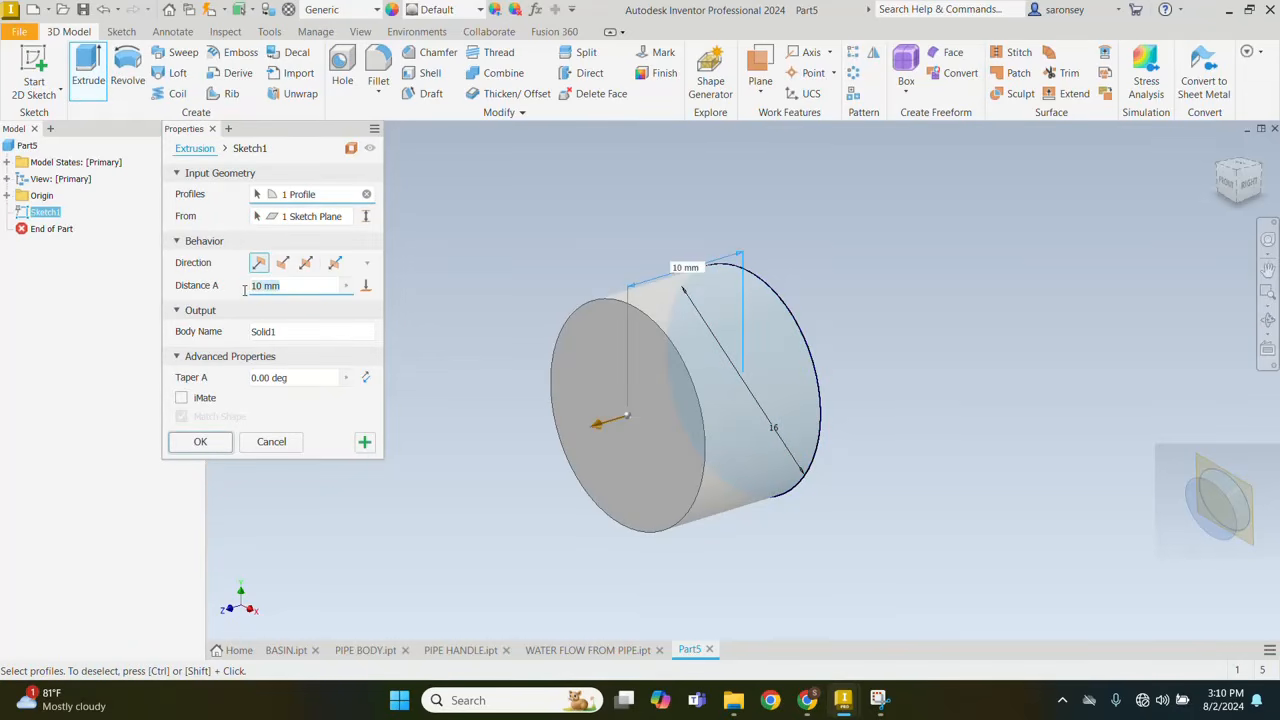
type("1")
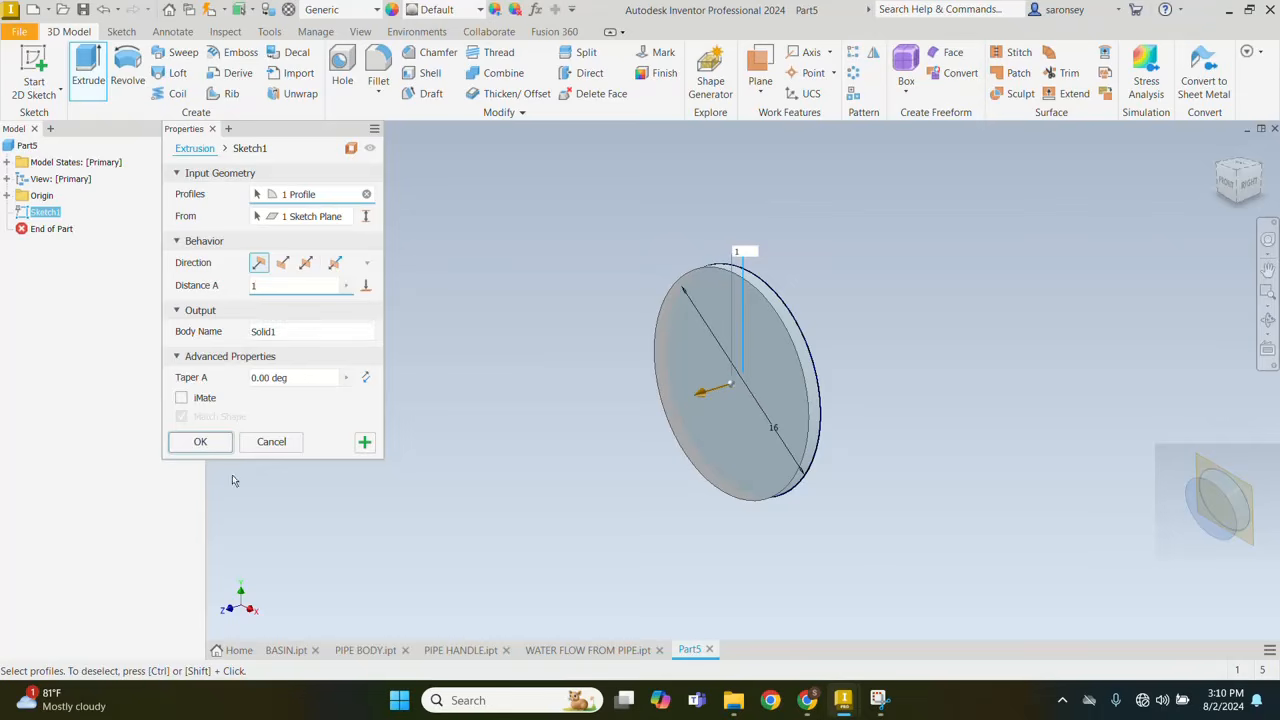
left_click(219, 441)
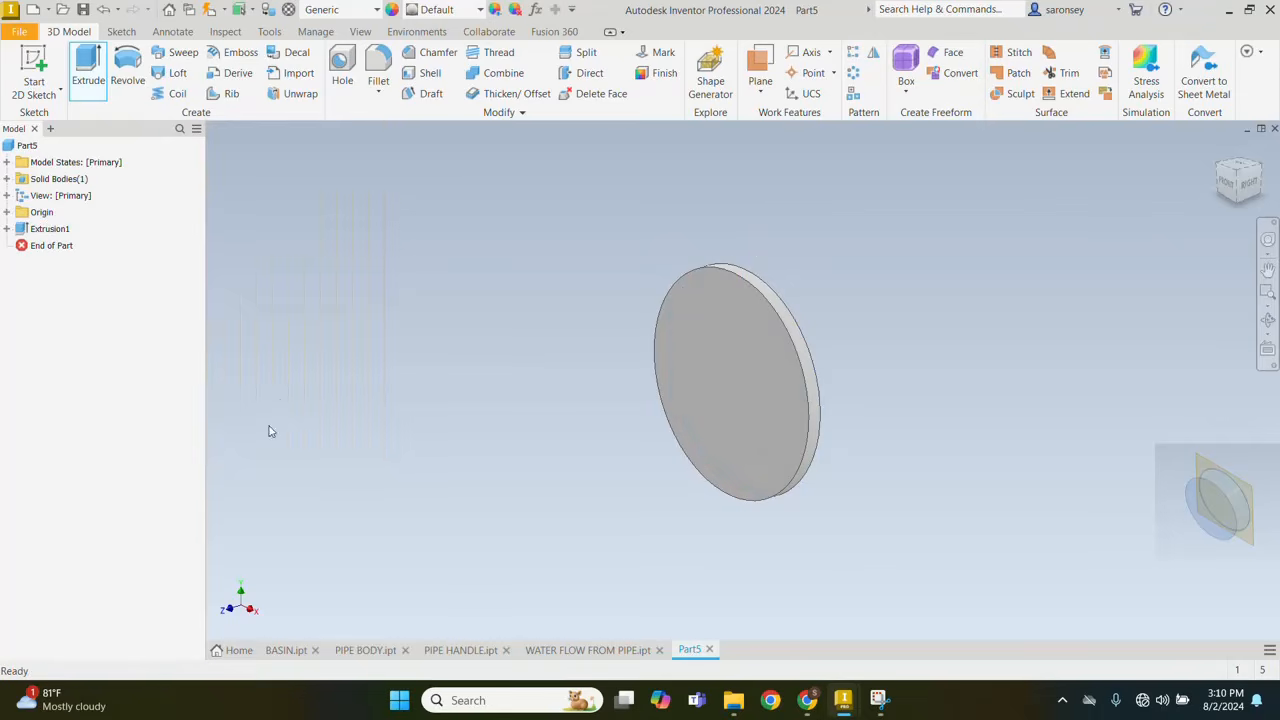
Step: Fillet the disc's back circular edge with a 0.5 mm radius
left_click(379, 64)
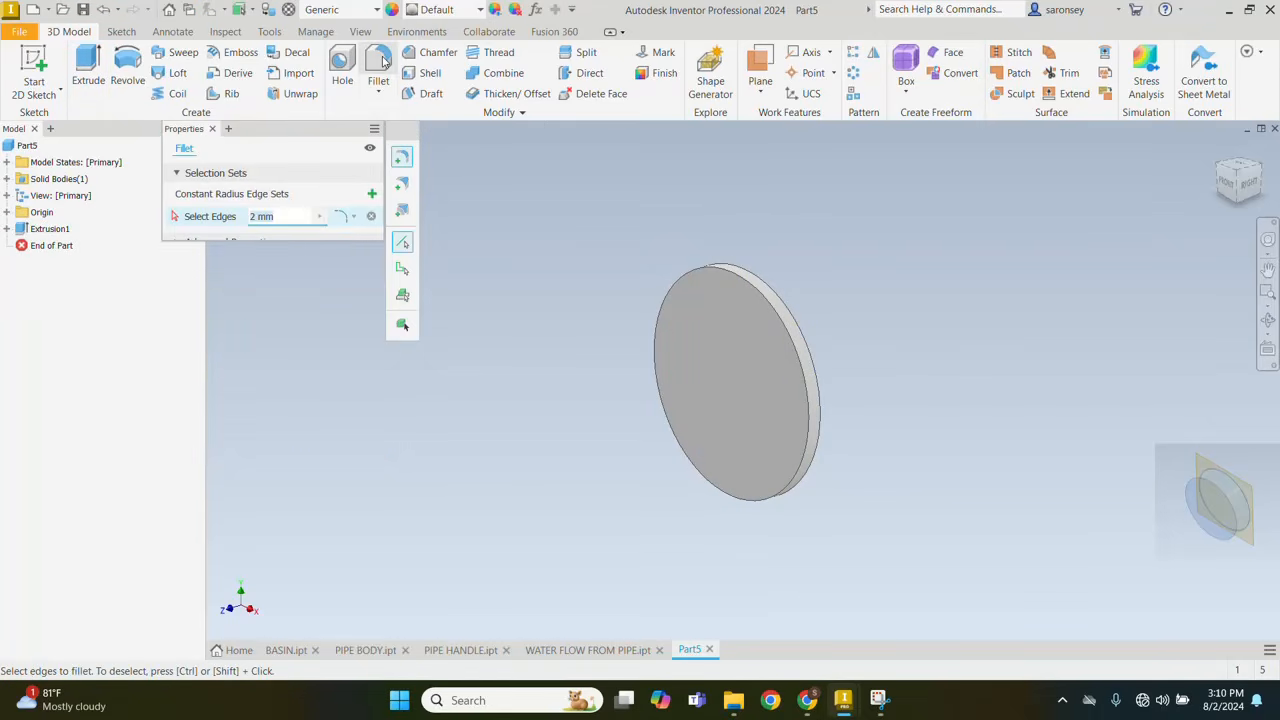
double_click(282, 216)
type("0.5")
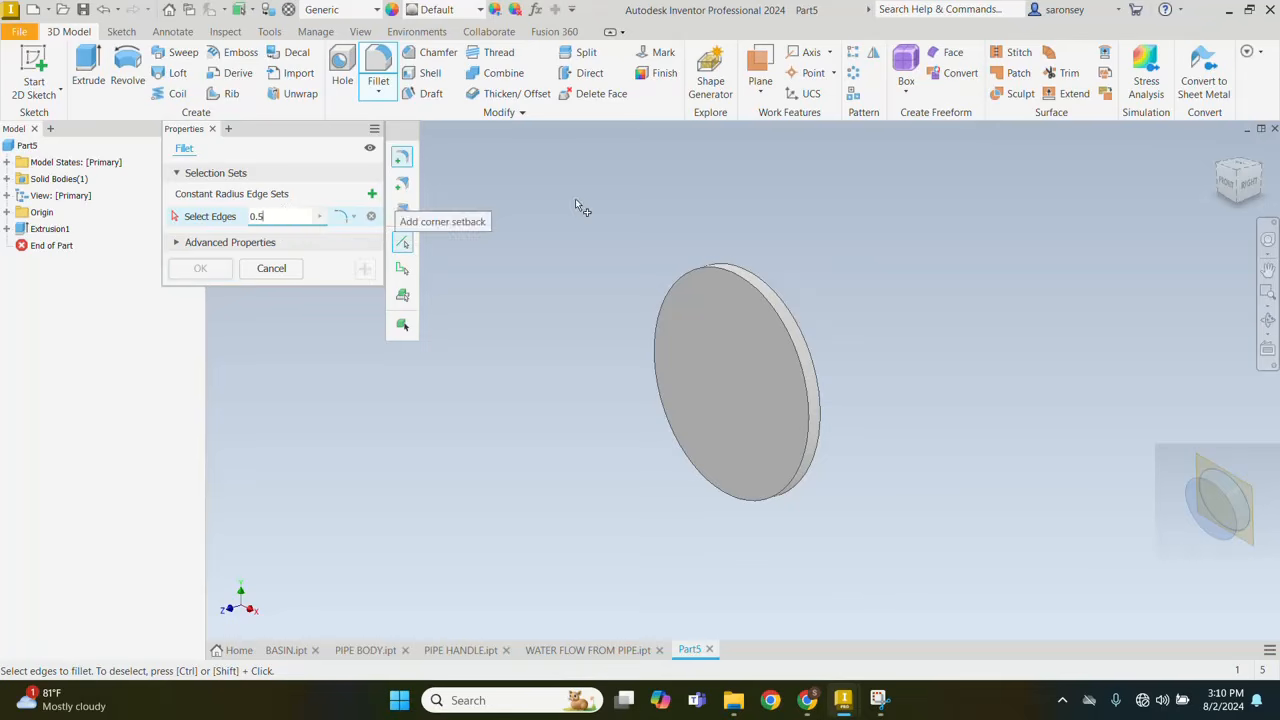
left_click(784, 299)
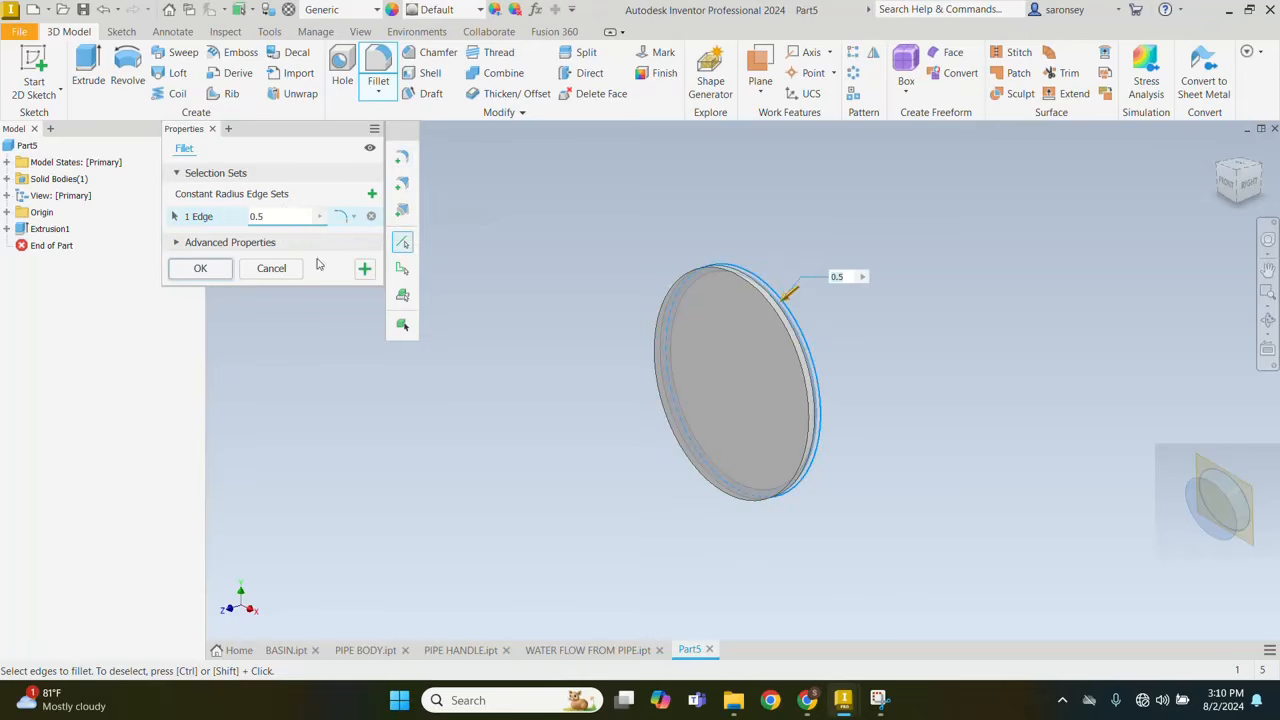
left_click(200, 268)
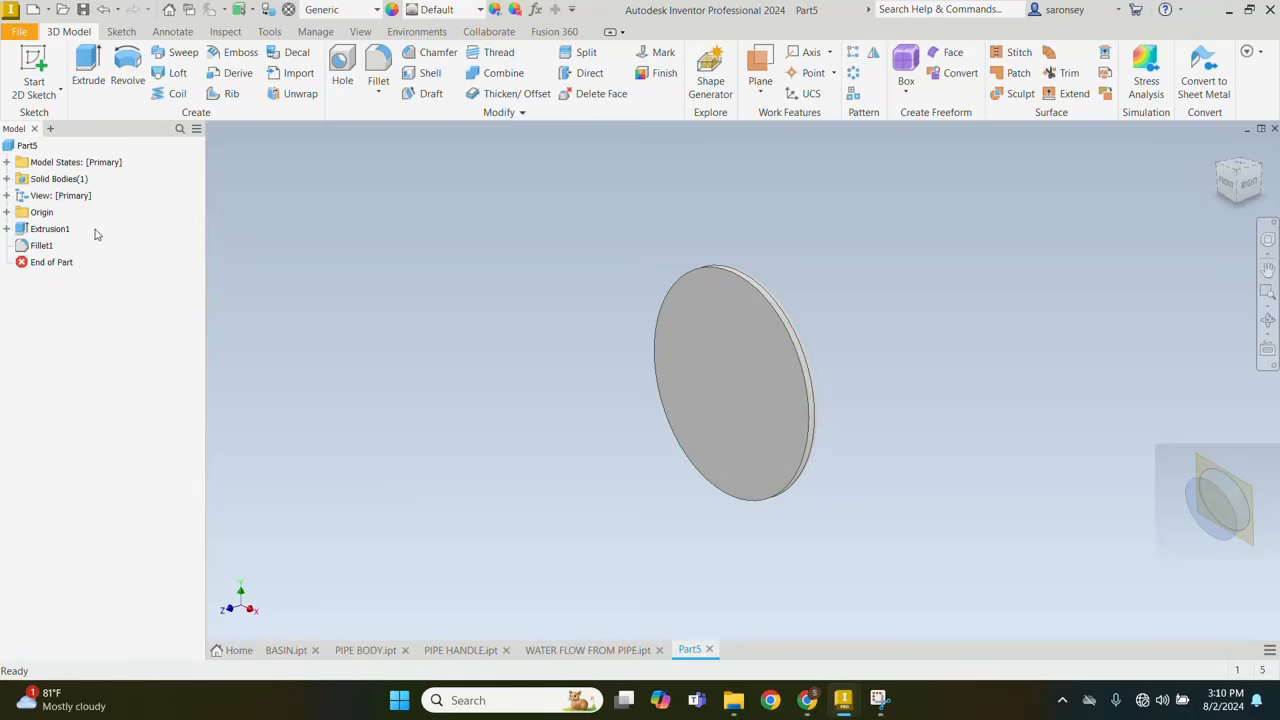
Step: Set the body appearance of the disc's solid body to Blue - Glazing
left_click(7, 179)
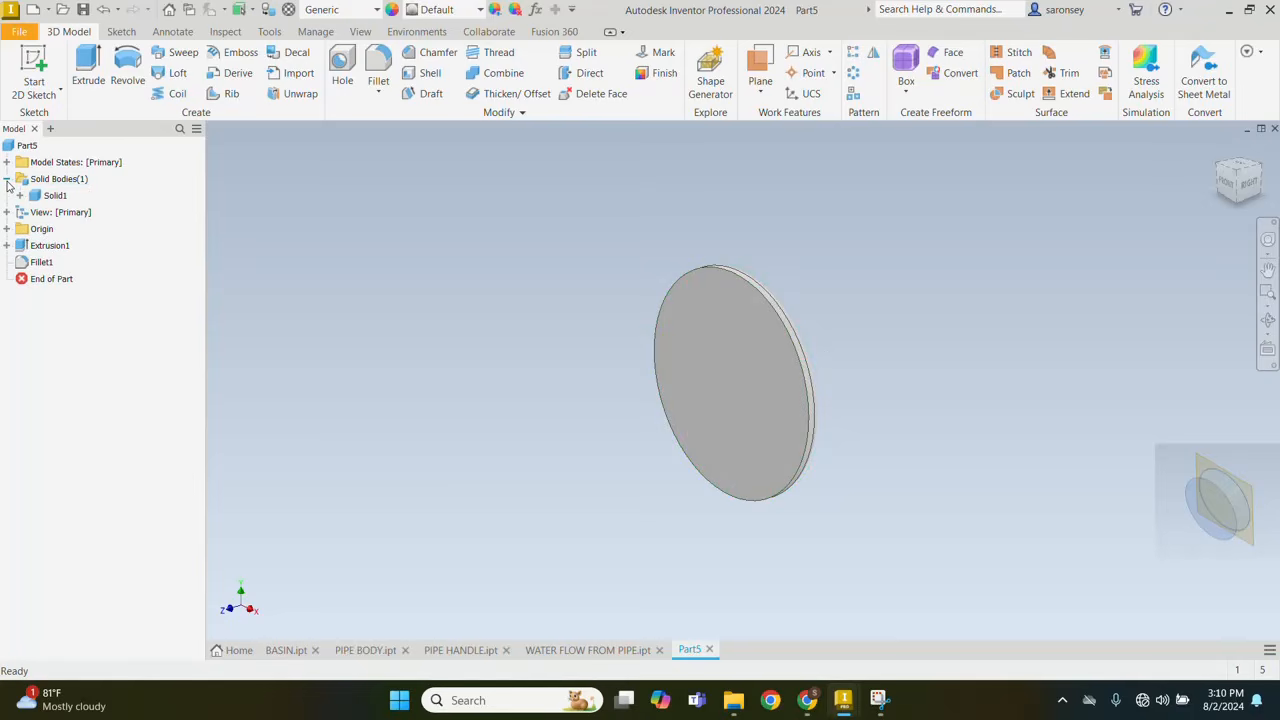
left_click(56, 196)
left_click(56, 196)
right_click(57, 197)
left_click(102, 382)
left_click(283, 356)
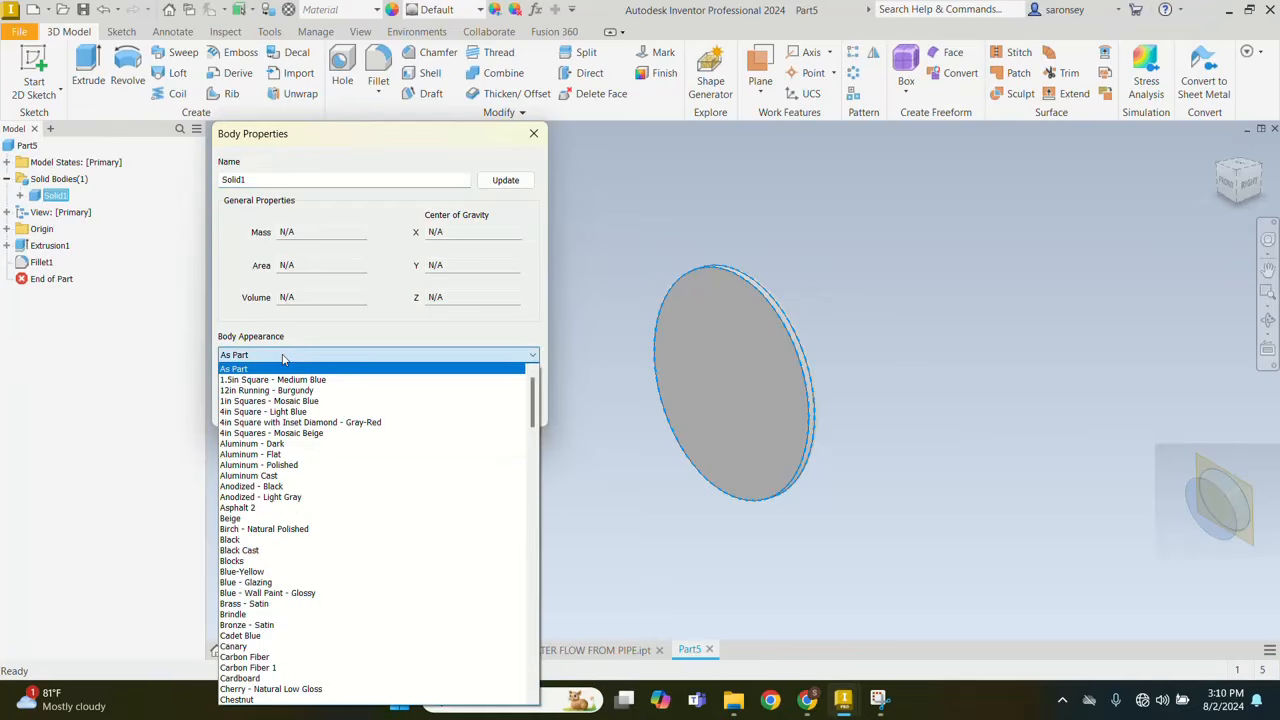
left_click(262, 582)
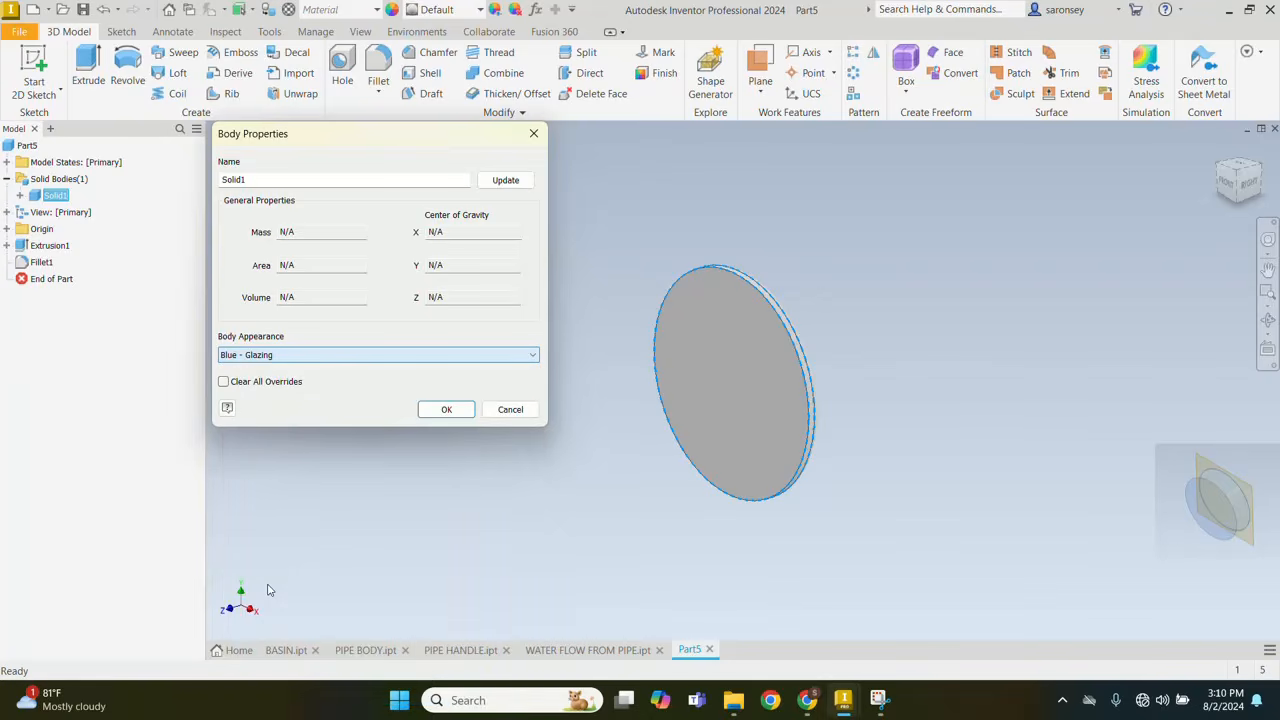
left_click(446, 409)
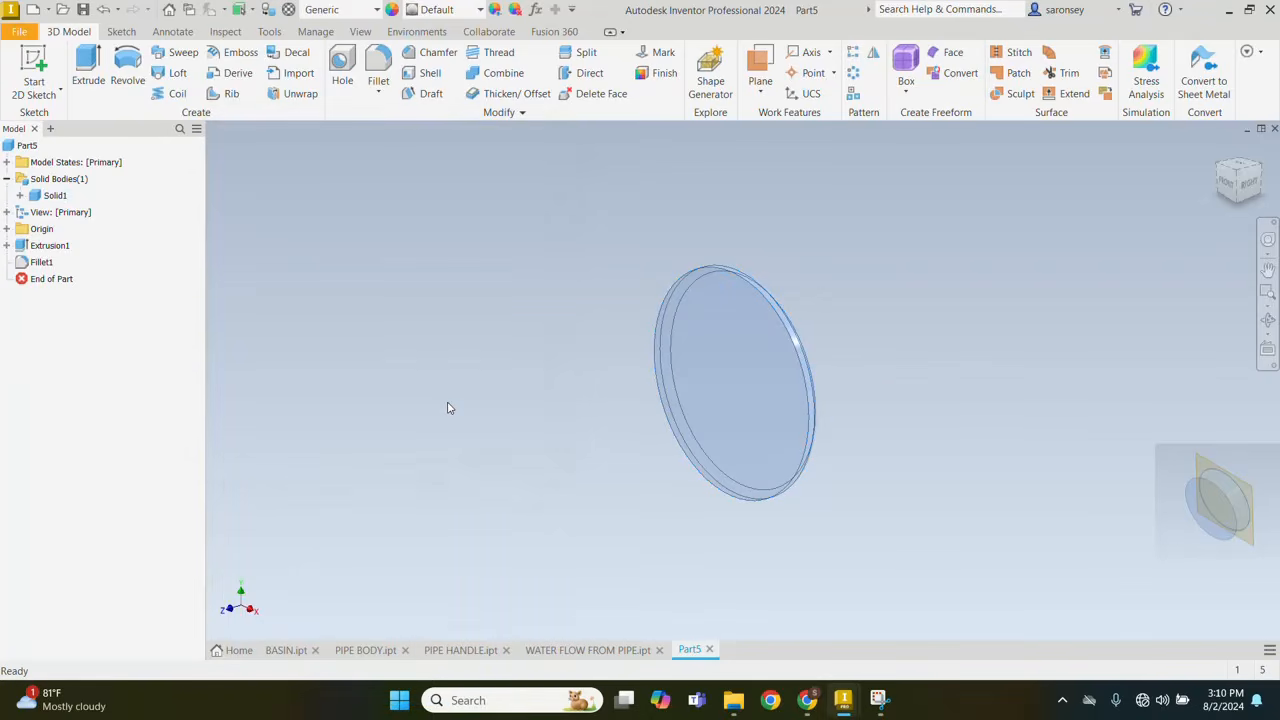
Step: Rename the sketch diameter parameter to DIAMETER and the extrusion distance parameter to HEIGHT
mouse_move(838, 333)
middle_mouse_down("shift")
mouse_move(951, 237)
mouse_move(931, 229)
mouse_move(888, 246)
middle_mouse_up("shift")
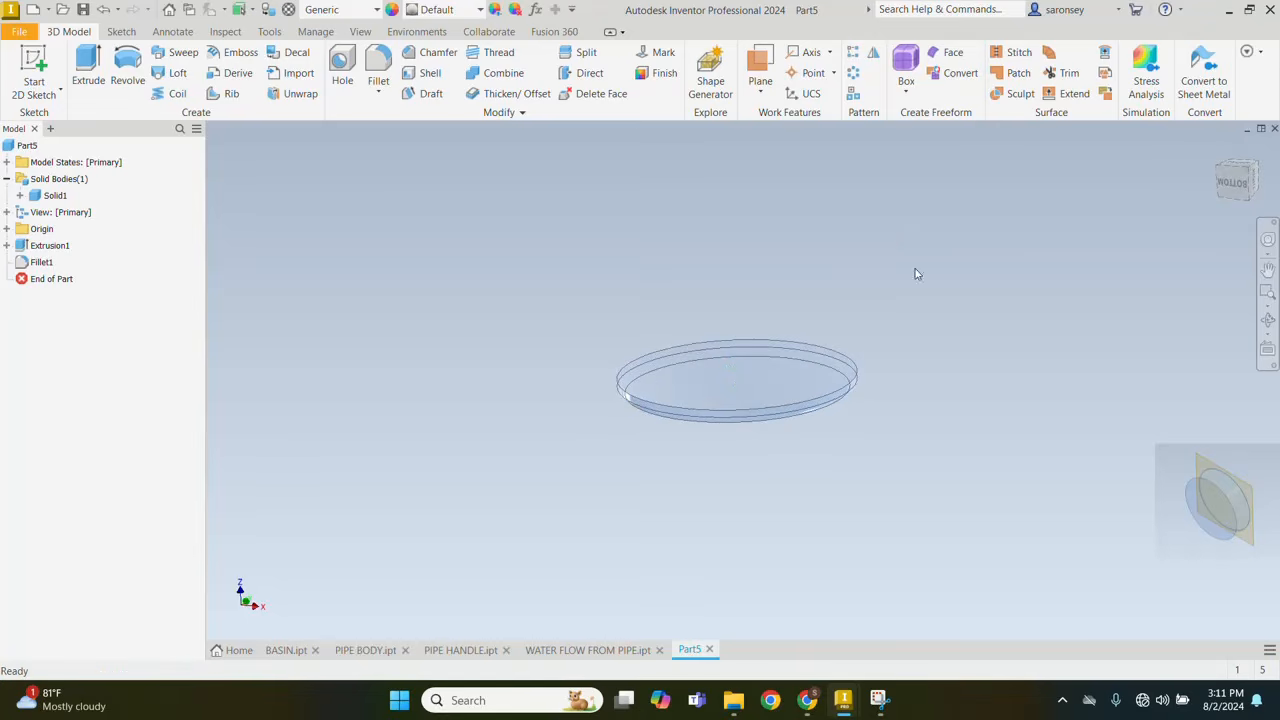
left_click(1248, 172)
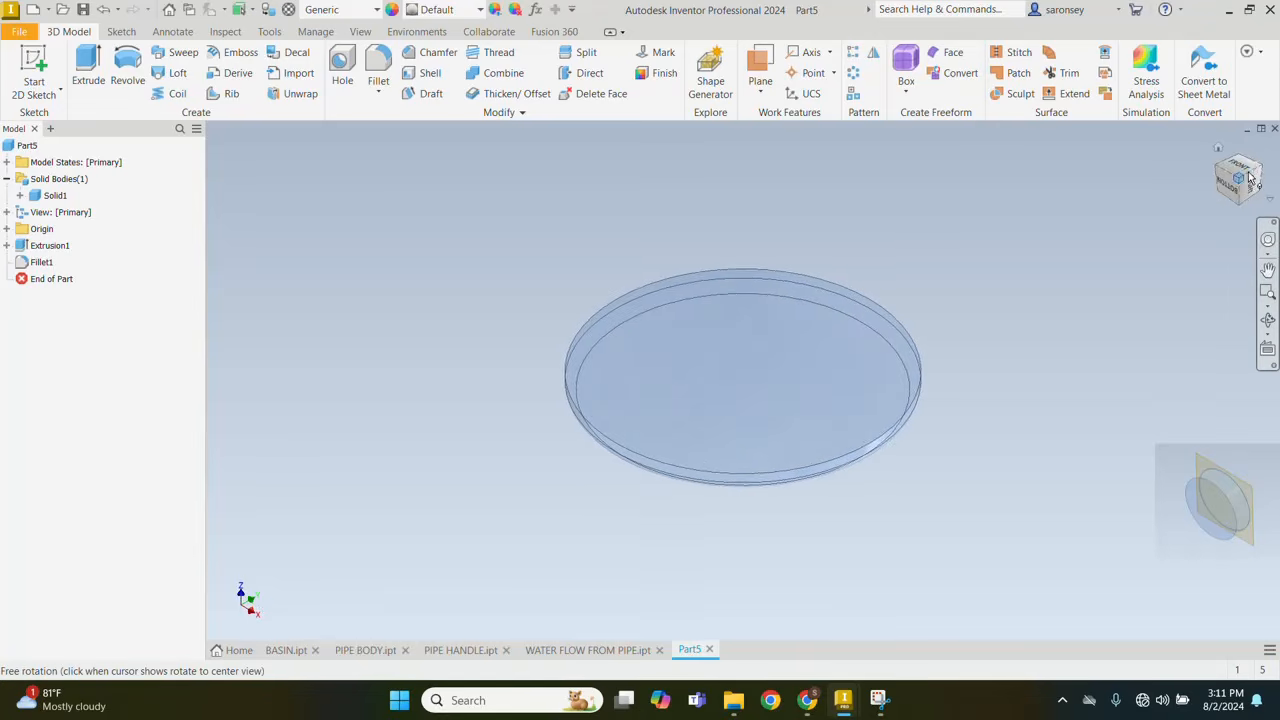
middle_click_drag(1102, 323, 1048, 311)
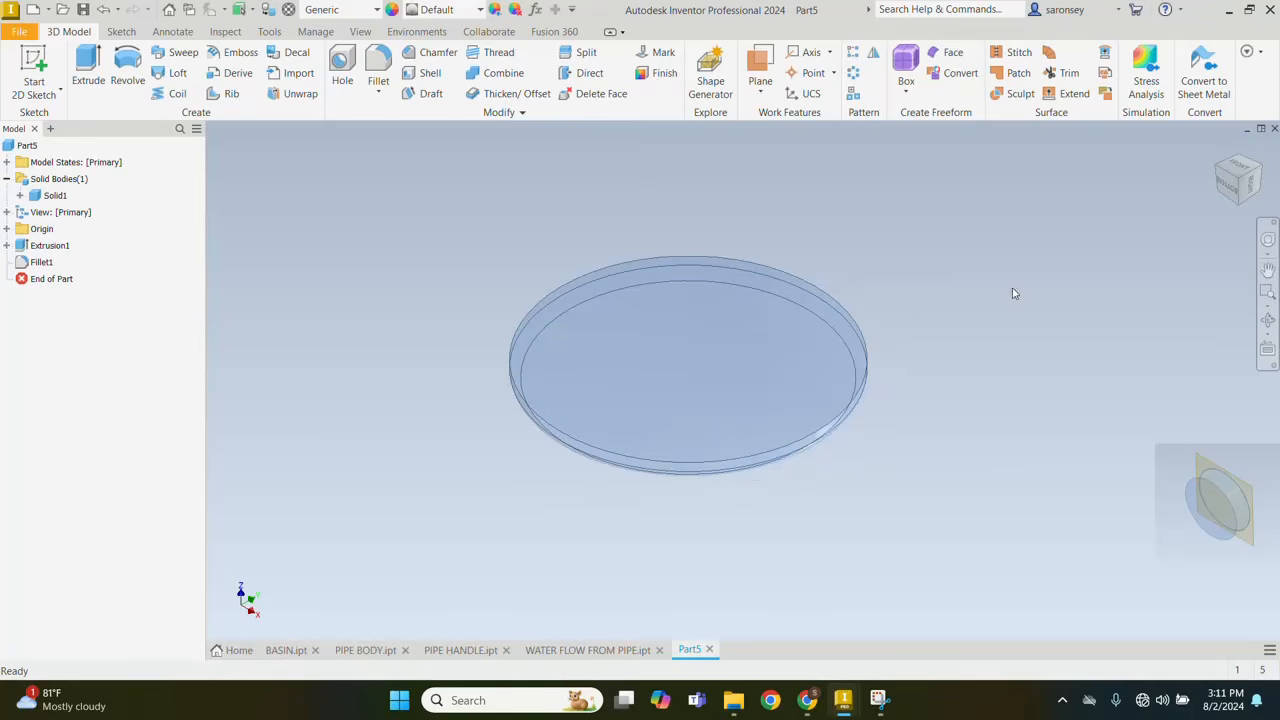
left_click(535, 9)
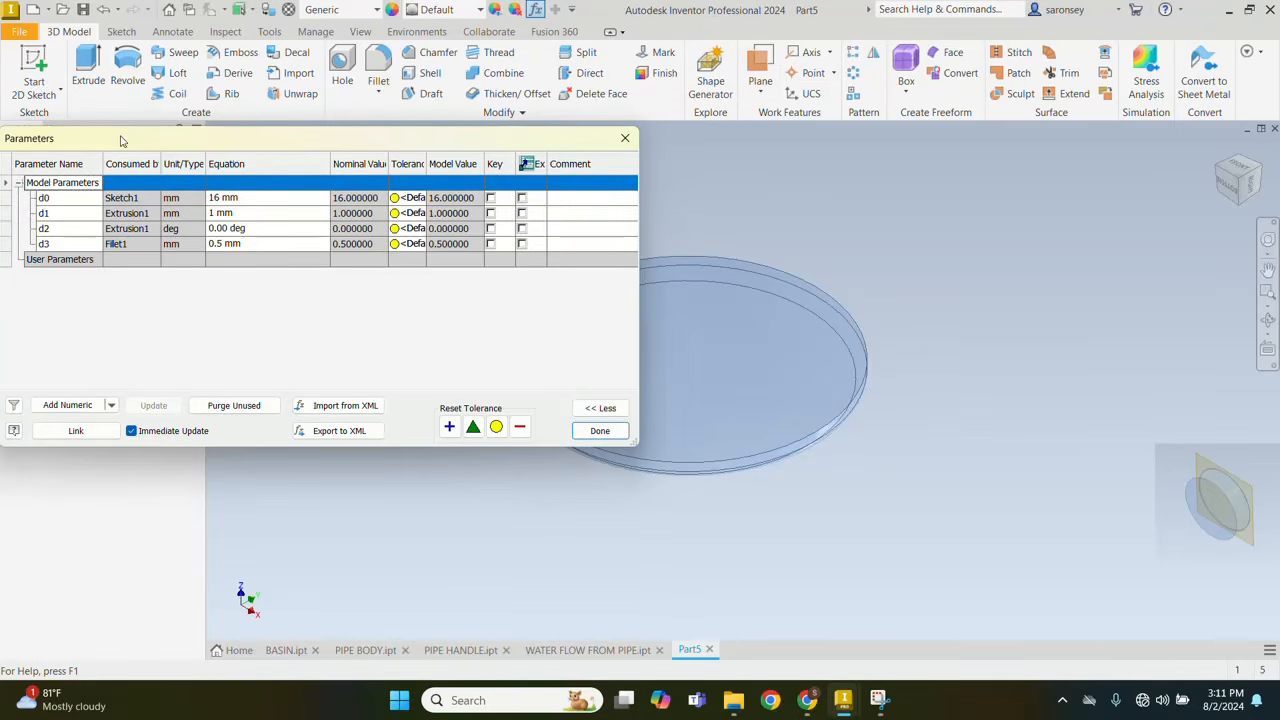
left_click_drag(121, 140, 192, 150)
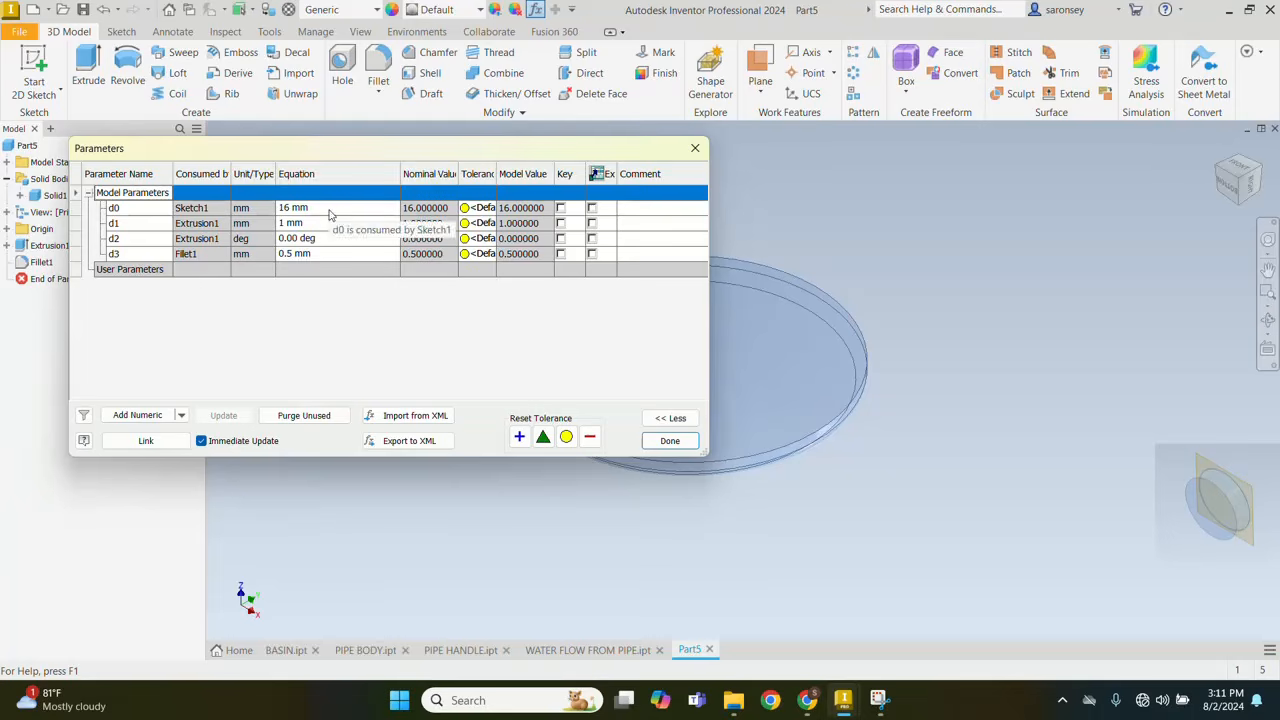
left_click(145, 208)
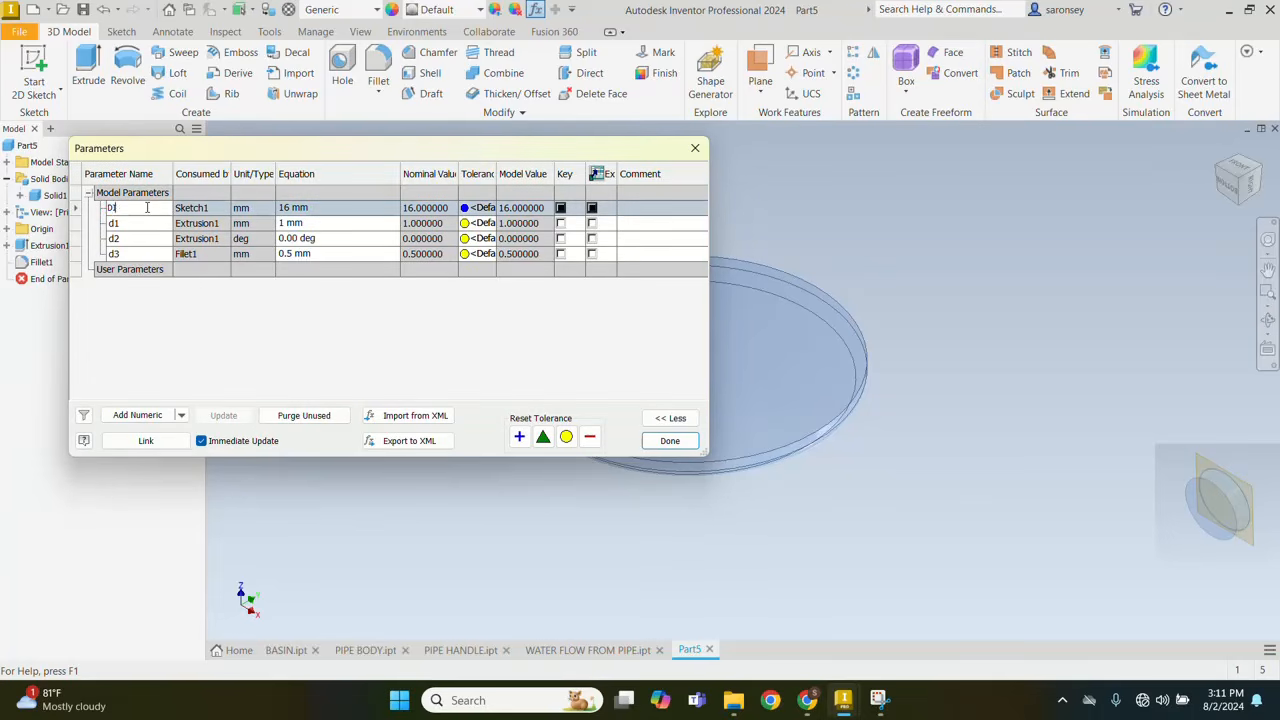
type("DIAMETER")
left_click(128, 224)
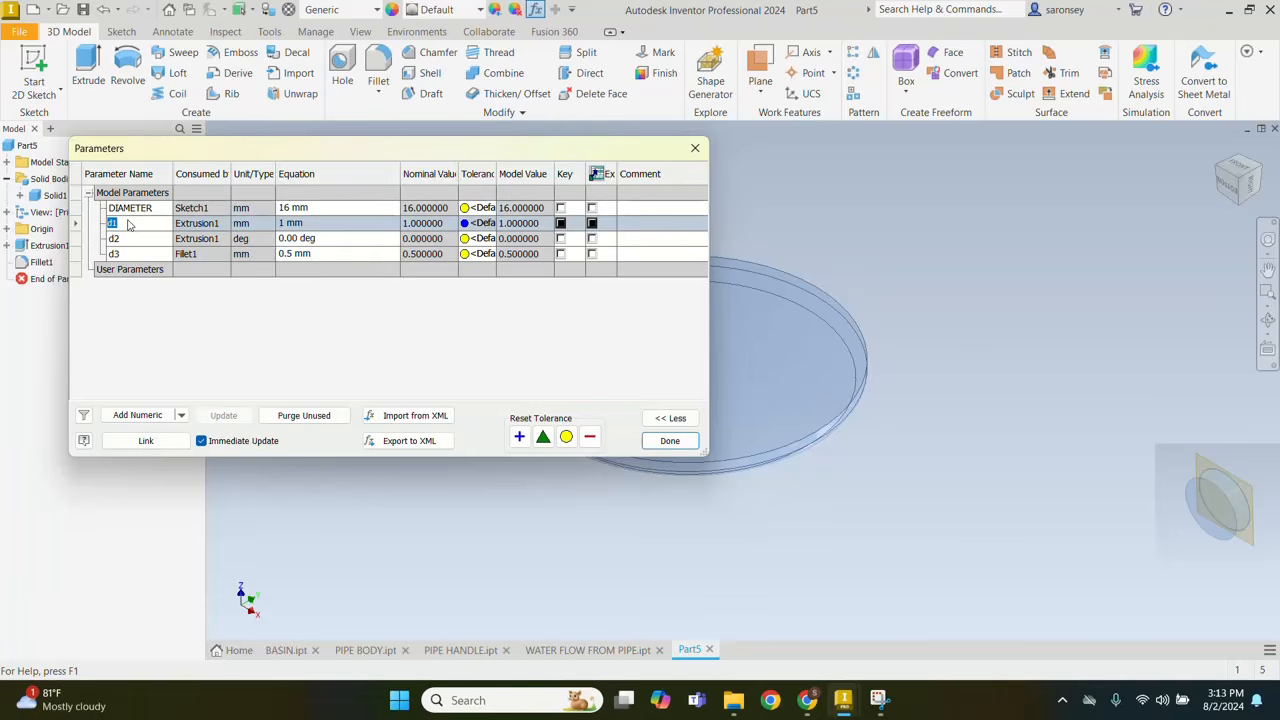
type("HEIGHT")
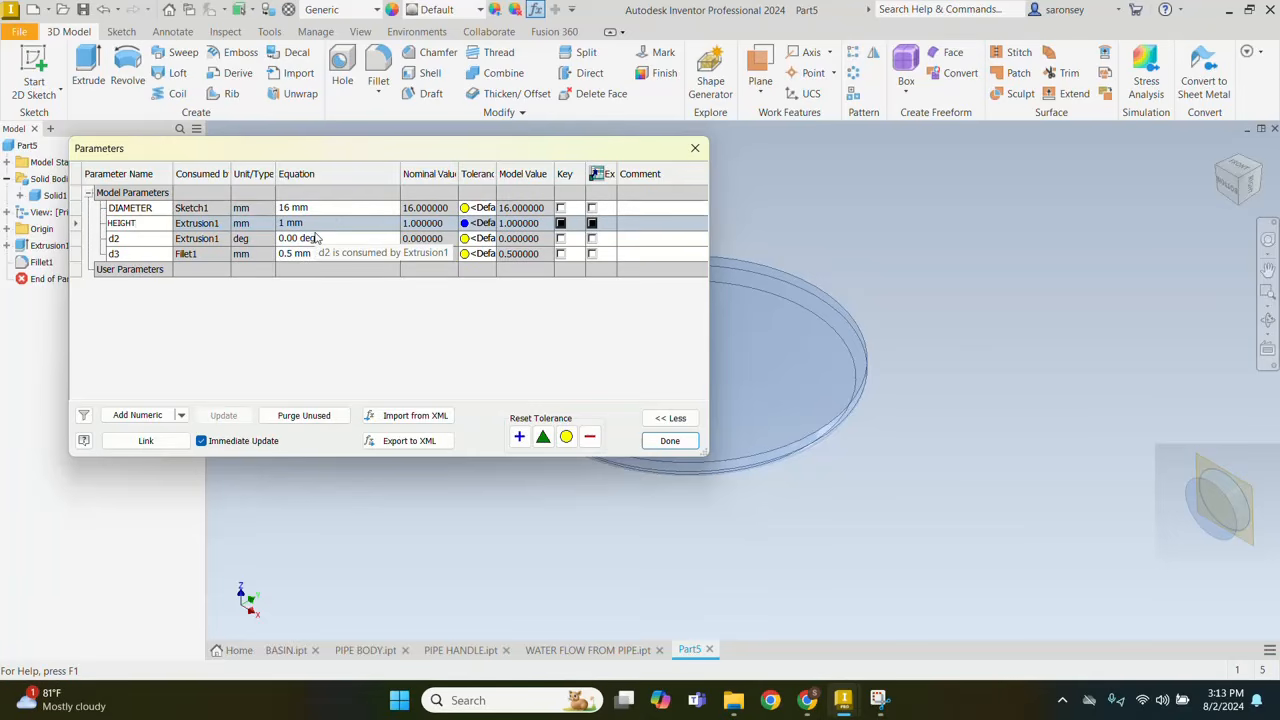
Step: Mark the DIAMETER and HEIGHT parameters as key and export parameters, and finish editing the parameters
left_click(560, 207)
left_click(591, 207)
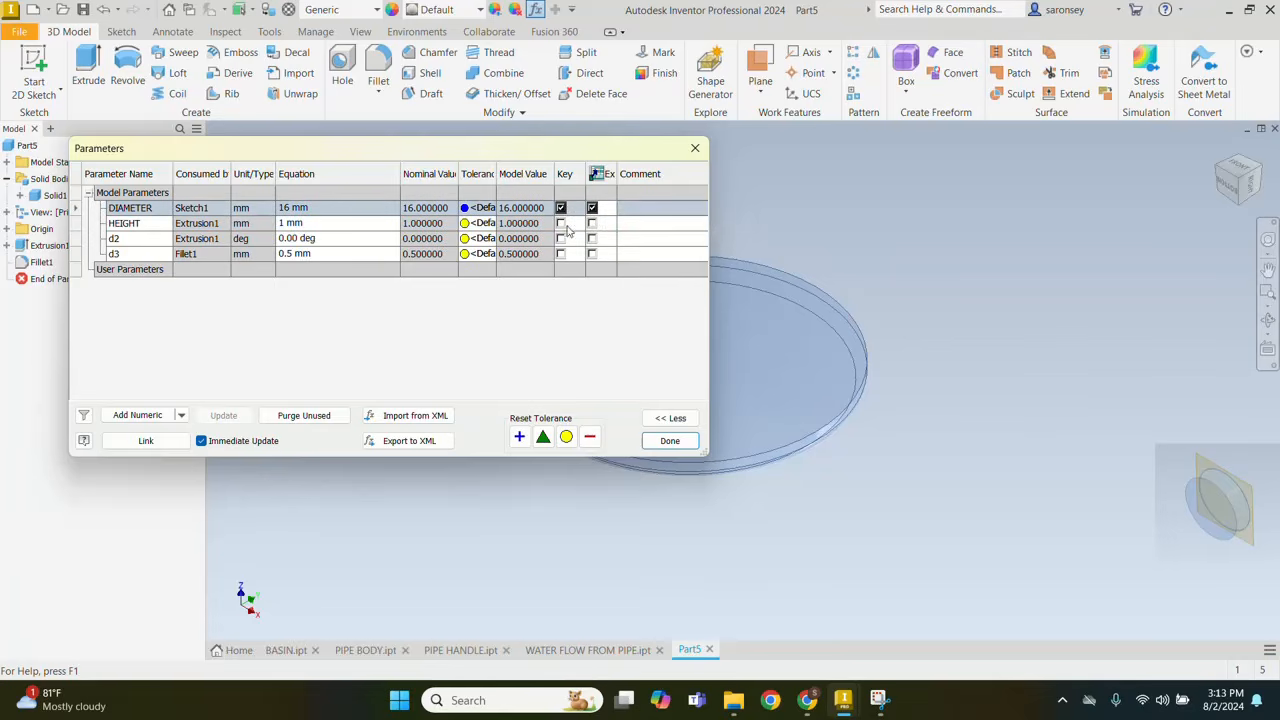
left_click(560, 223)
left_click(591, 223)
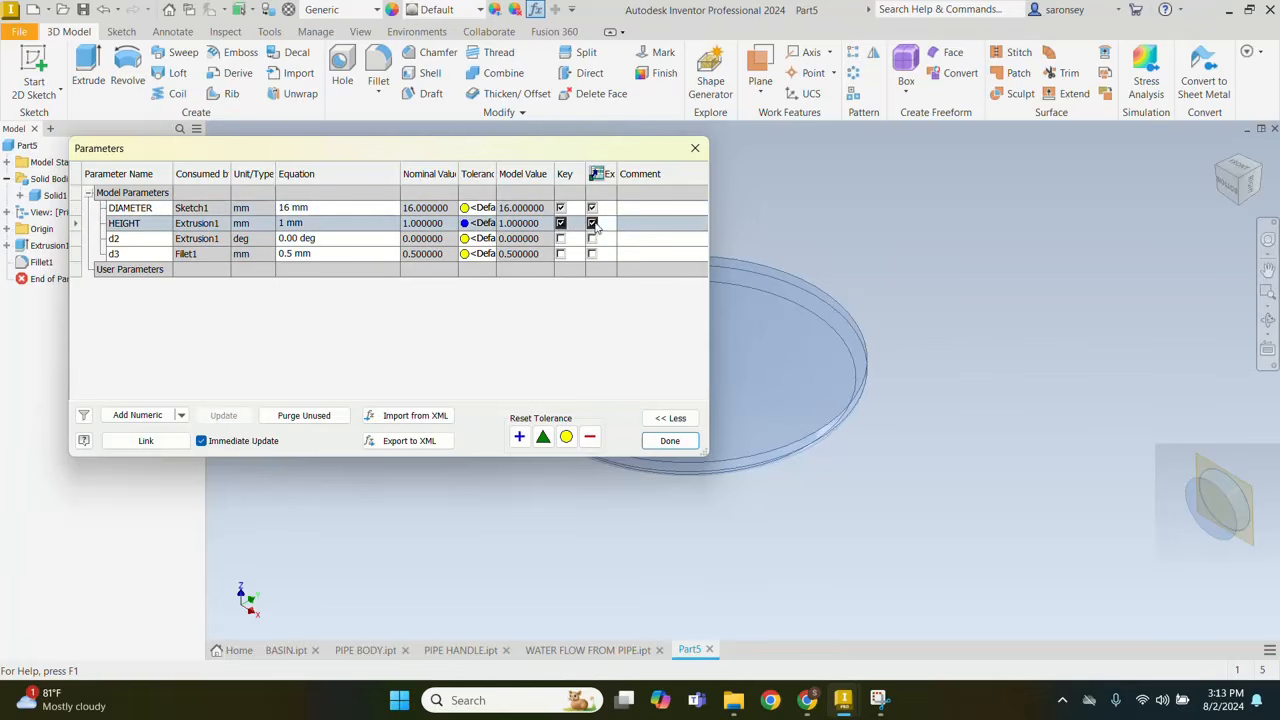
left_click(667, 441)
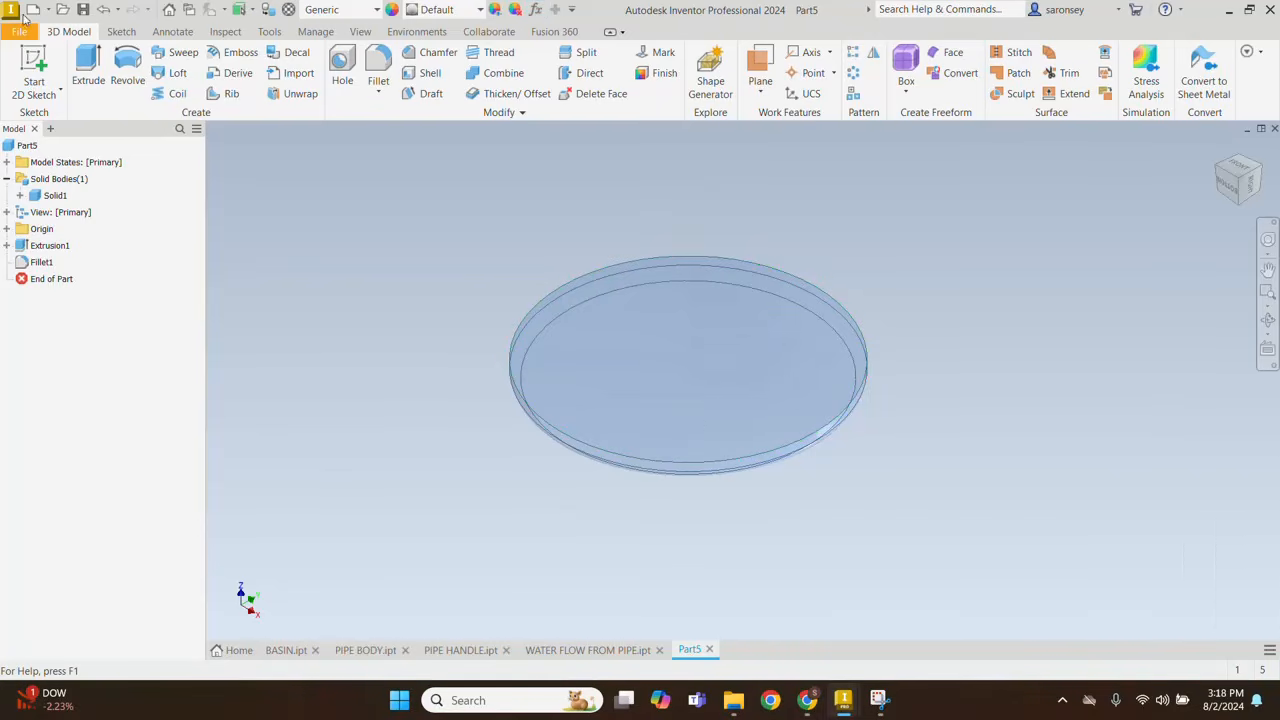
Step: Save the part as WATER RISING FROM BASIN in the PIPE WATER FLOW folder
left_click(83, 9)
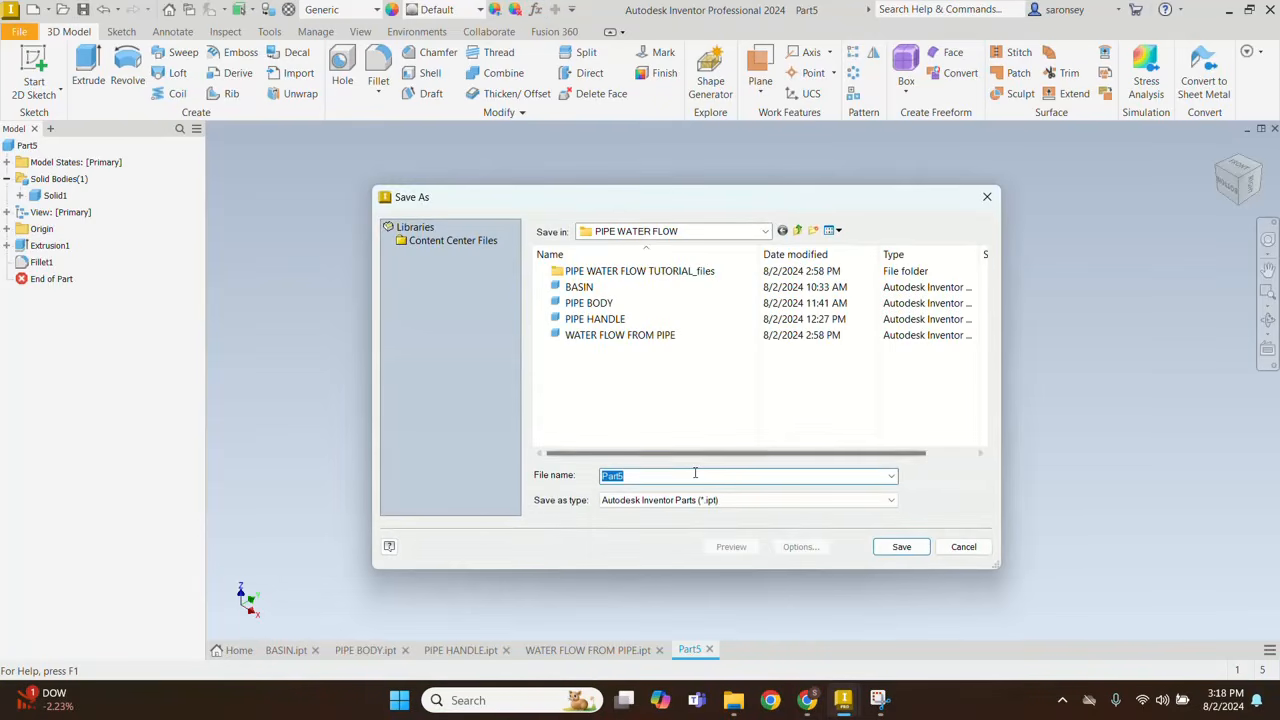
type("WATER RISING FROM BASIN")
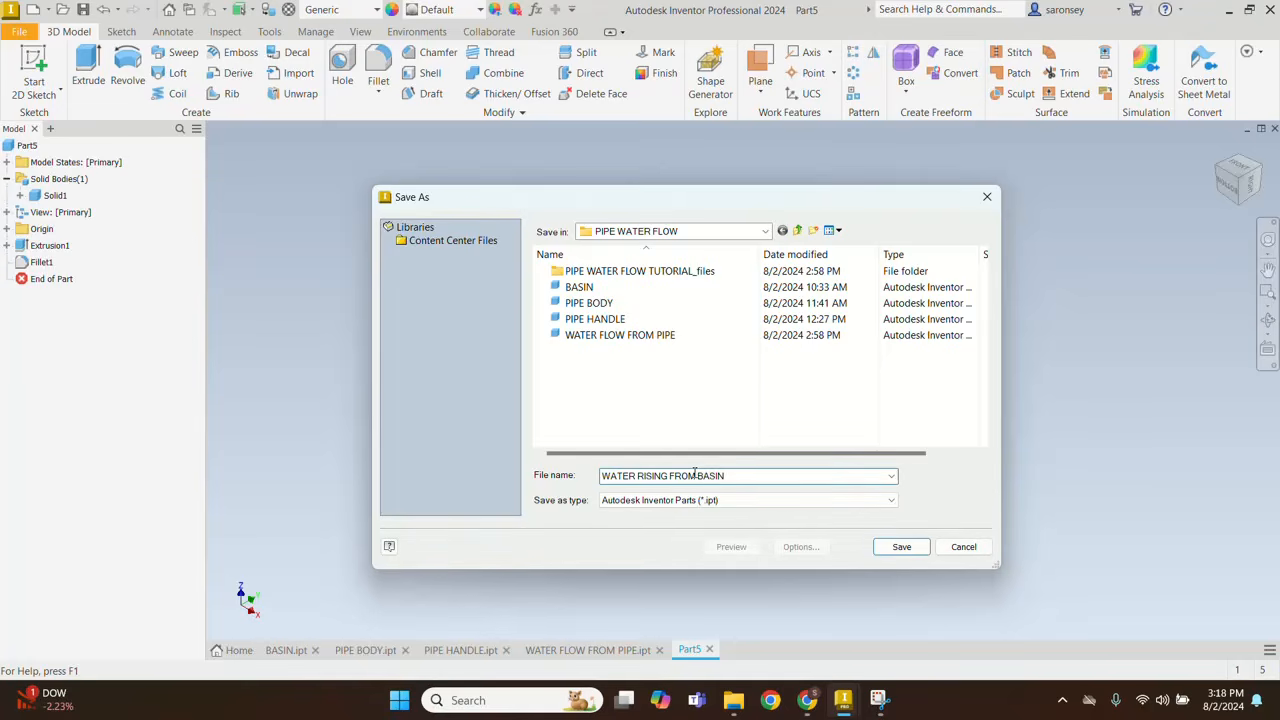
left_click(906, 549)
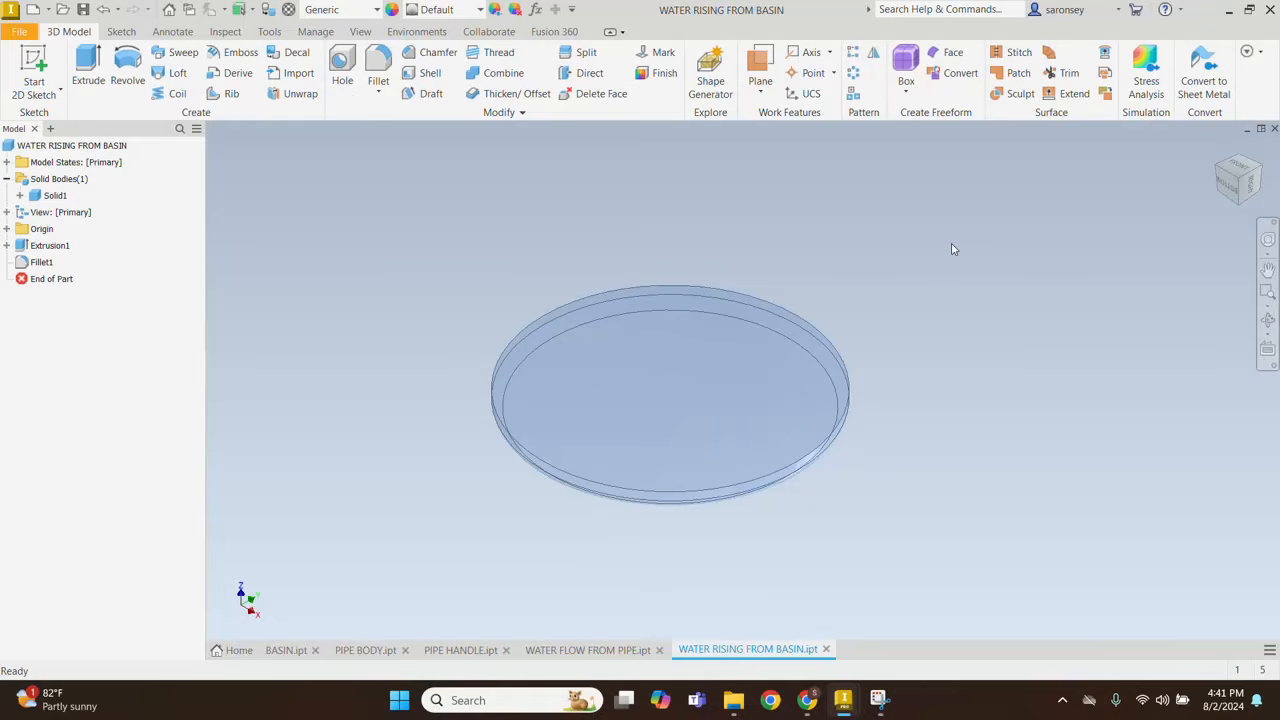
Step: Create a new assembly from the metric Standard (mm).iam template and place one PIPE BODY component in it, rotated 90° about its Y axis
left_click(33, 10)
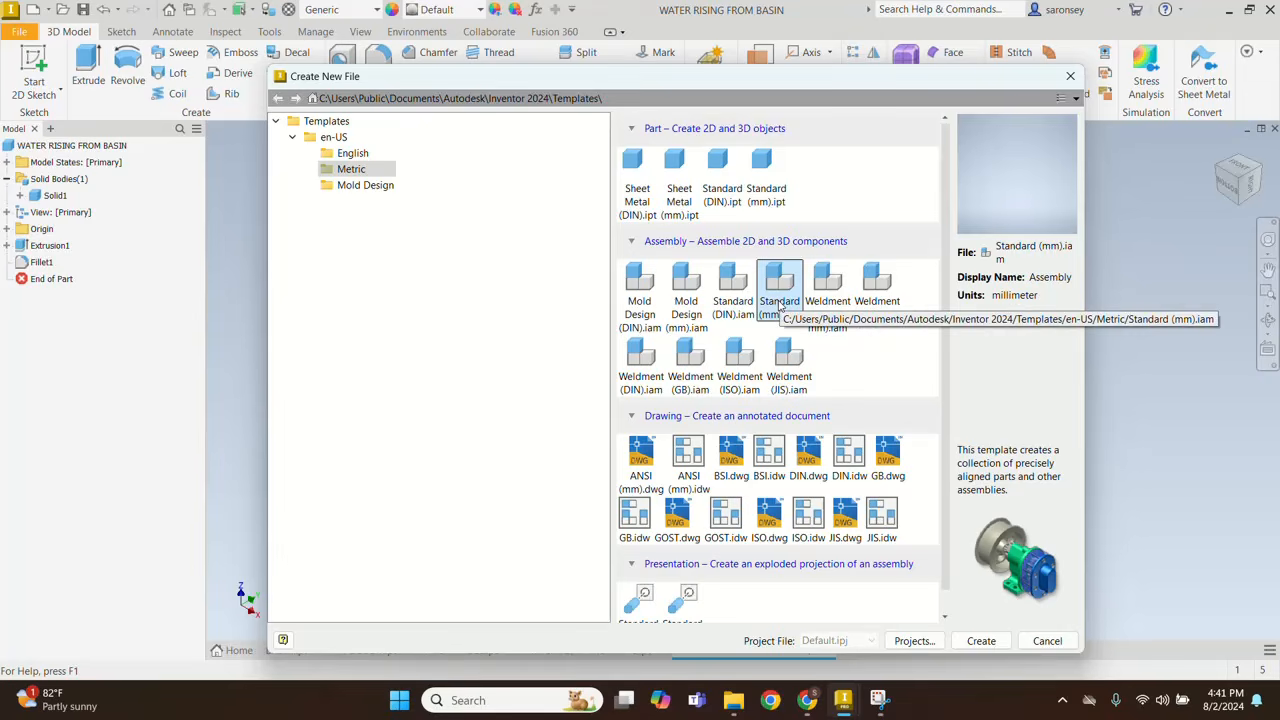
left_click(978, 641)
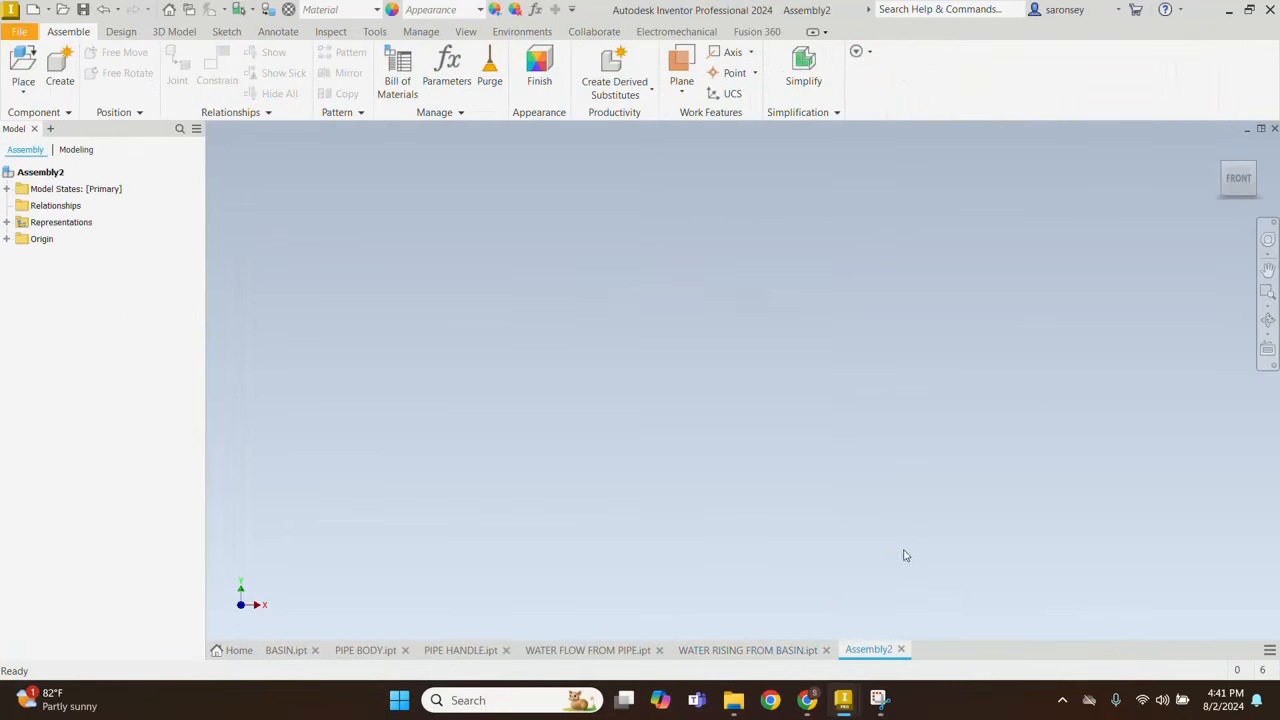
left_click(25, 82)
left_click(26, 66)
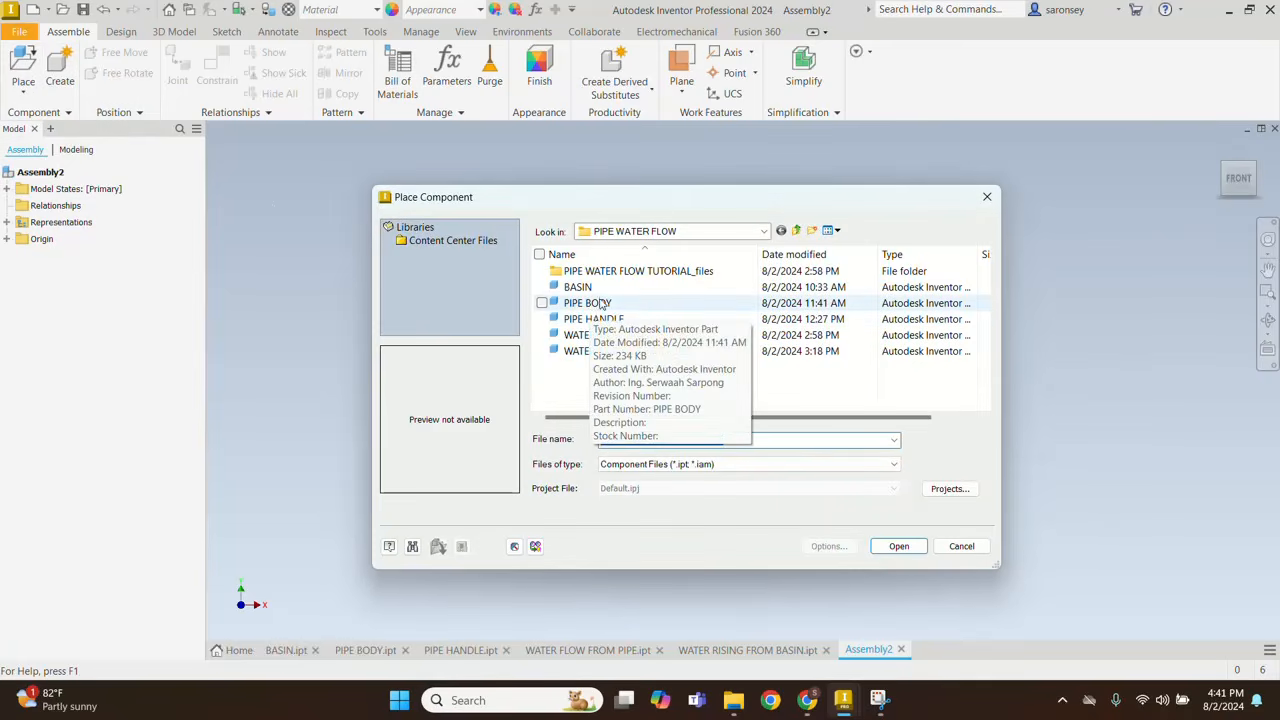
left_click(600, 305)
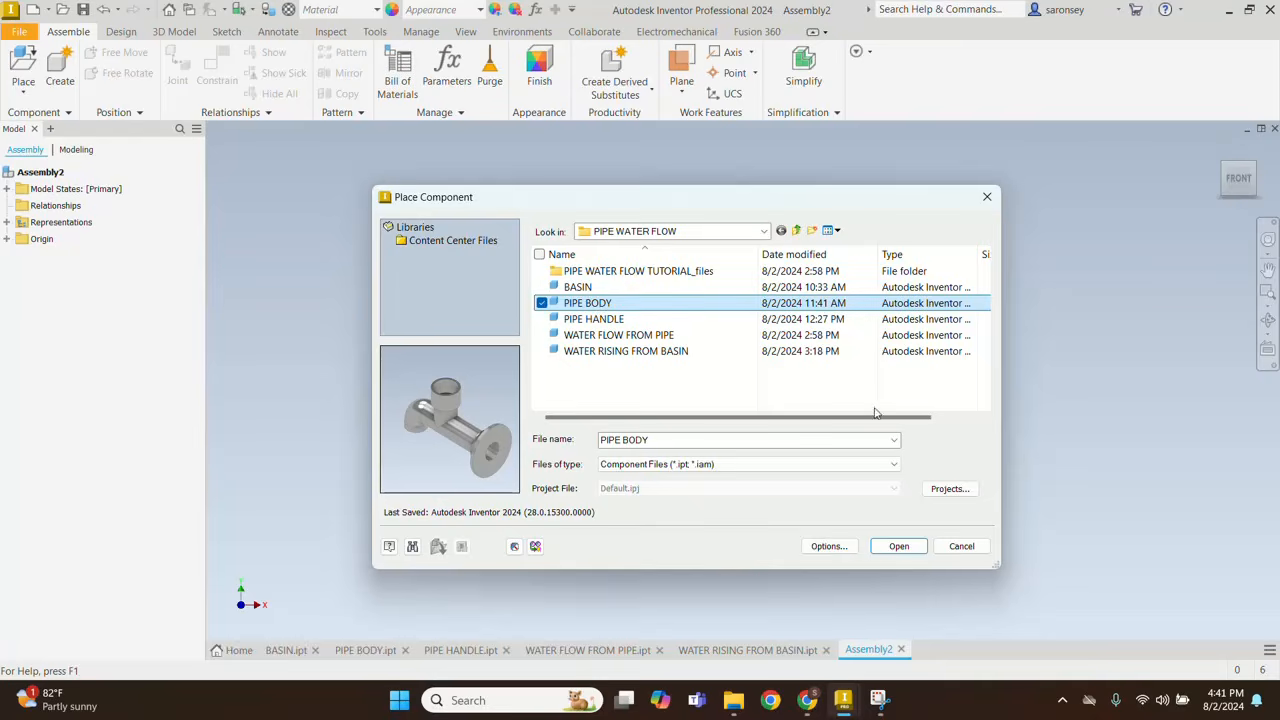
left_click(905, 547)
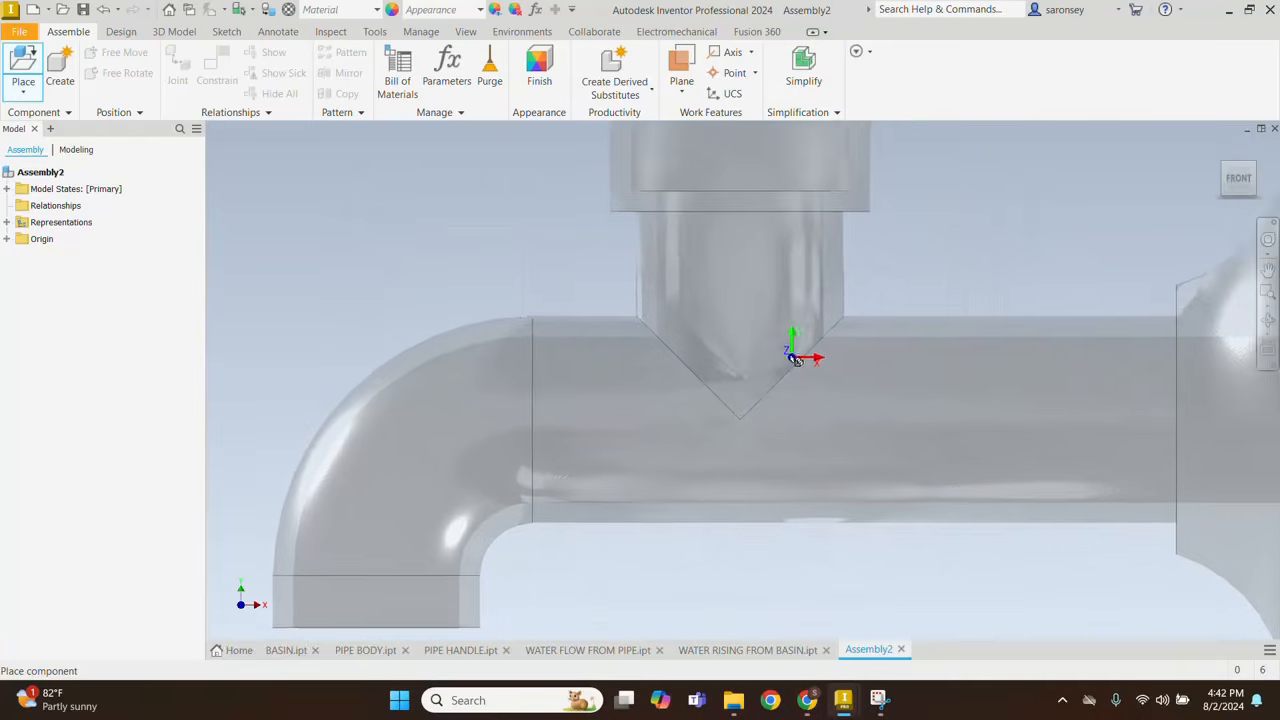
right_click(788, 355)
left_click(777, 306)
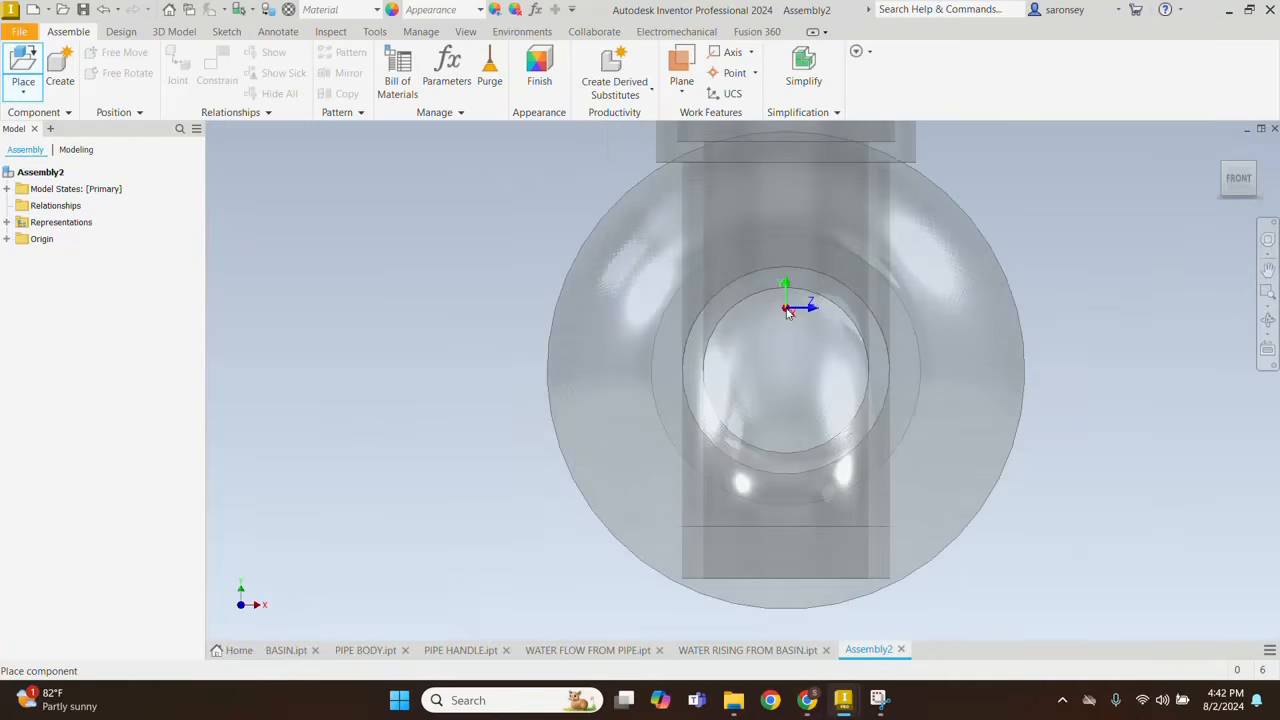
left_click(1112, 385)
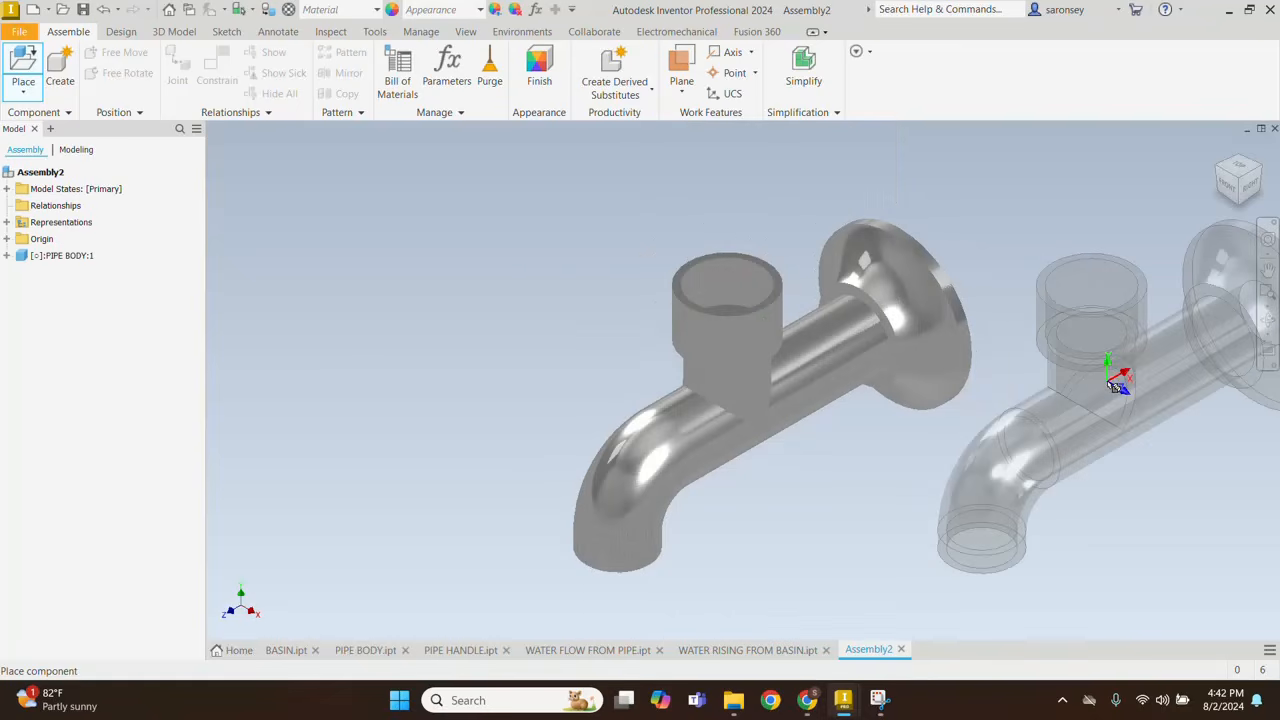
key("Escape")
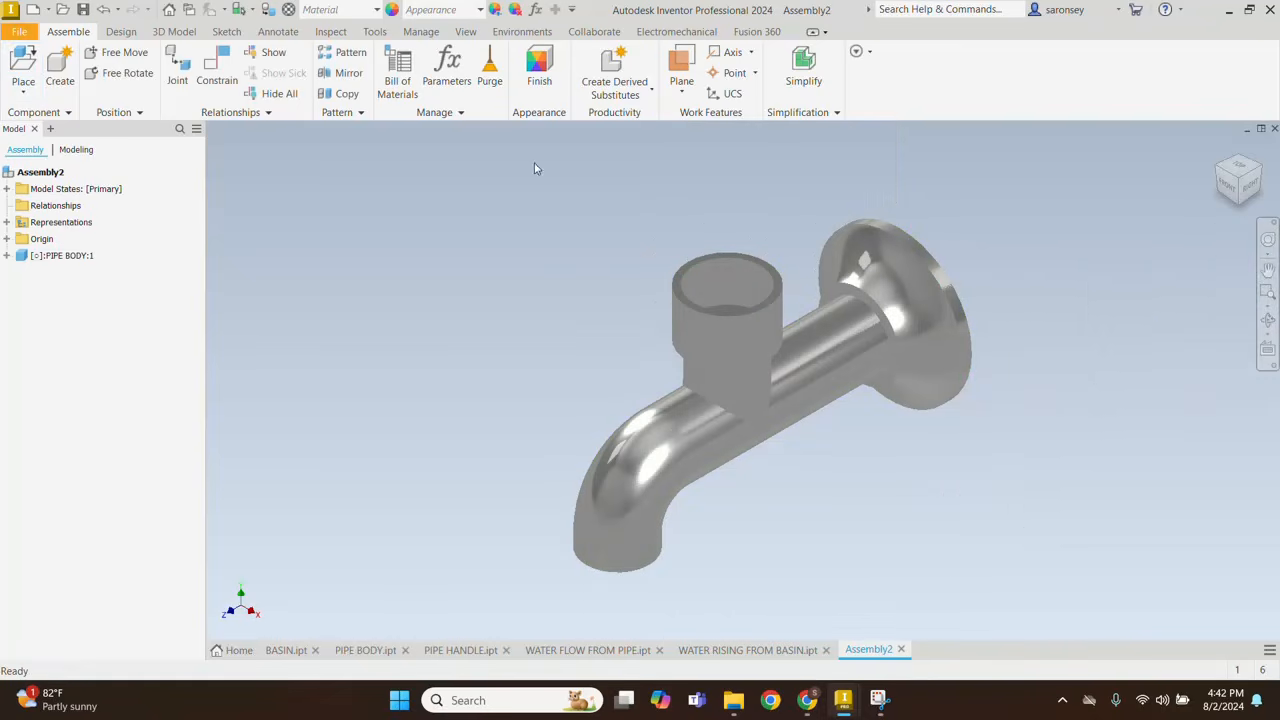
Step: Change the assembly's visual style to Shaded with Edges
left_click(467, 36)
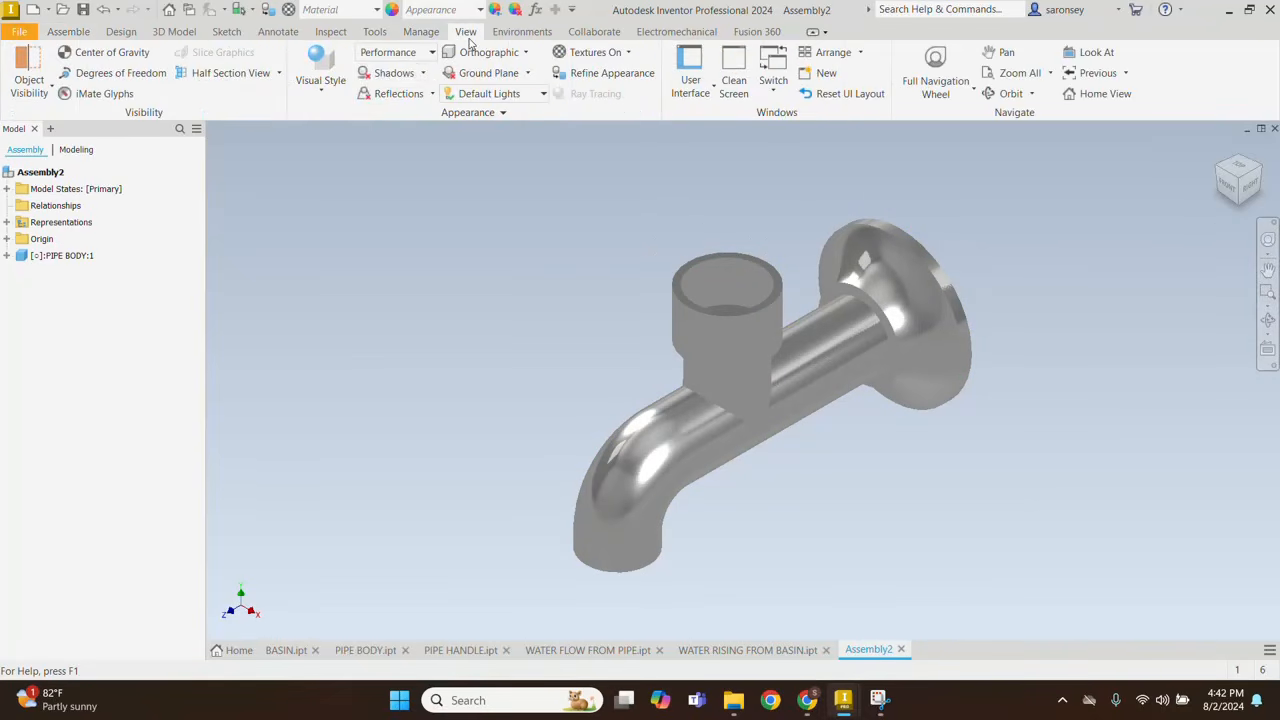
left_click(321, 88)
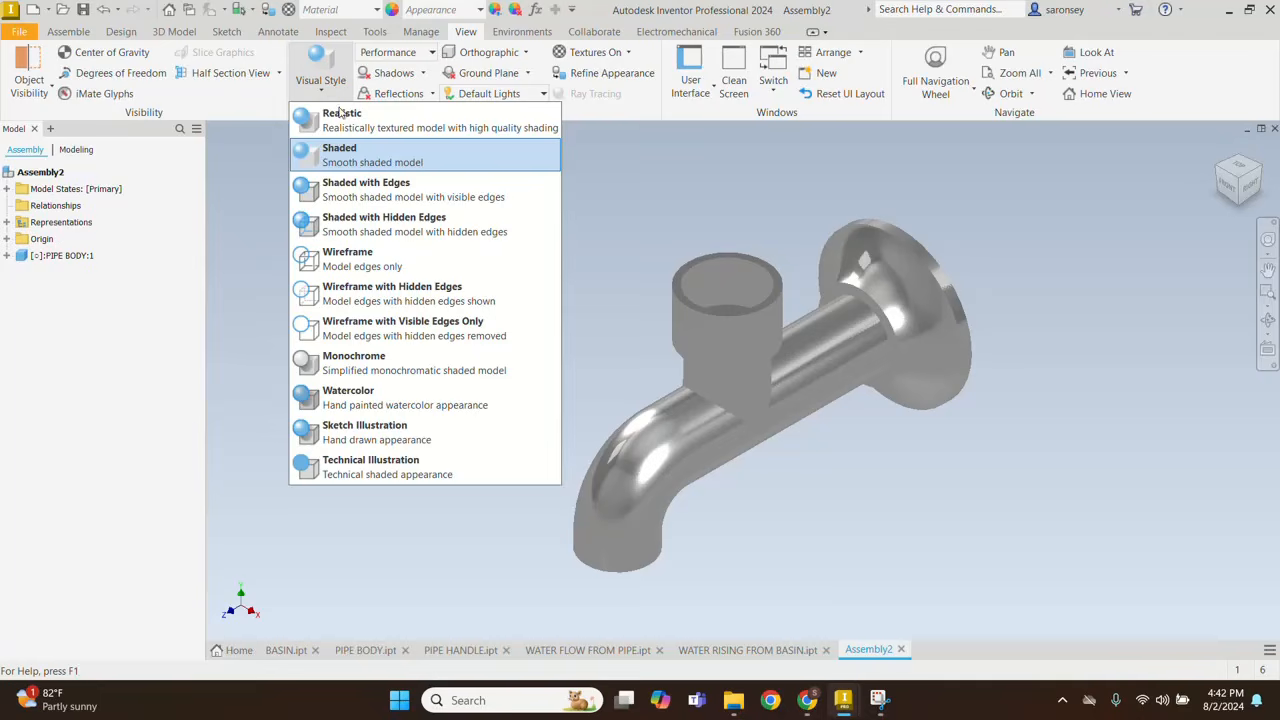
left_click(383, 201)
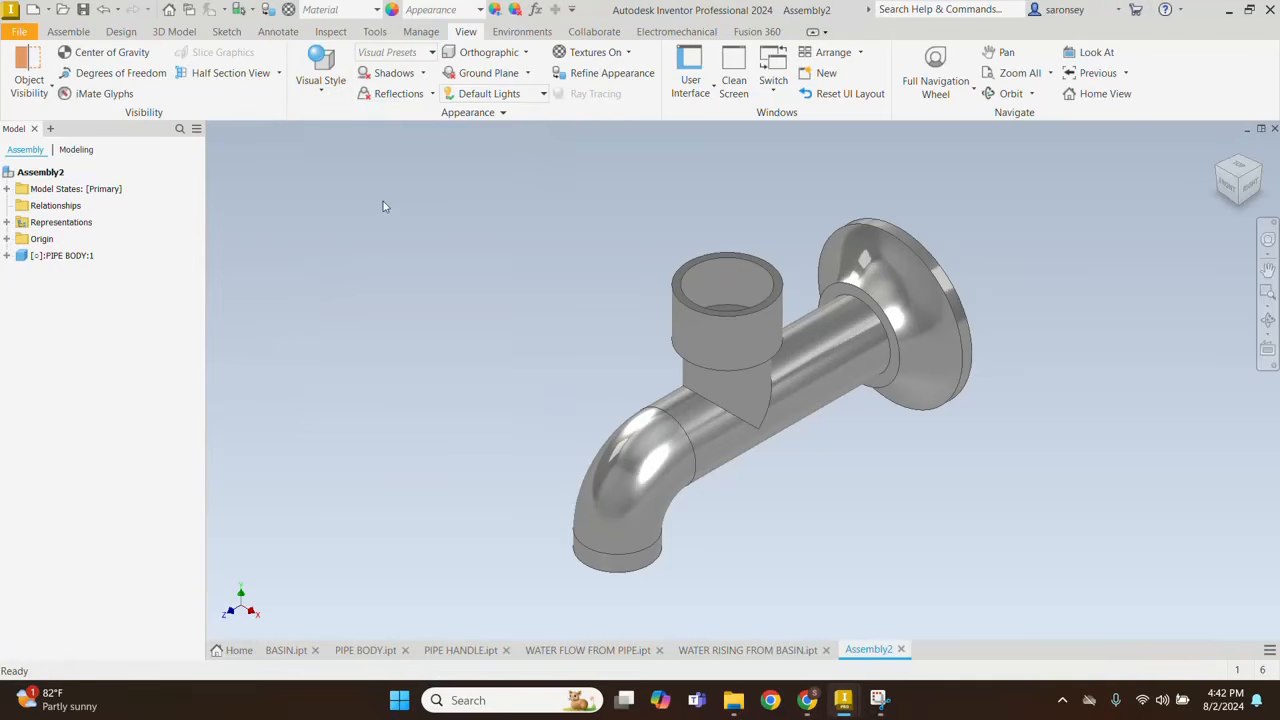
Step: Ground the PIPE BODY component so it stays fixed in the assembly
left_click(814, 364)
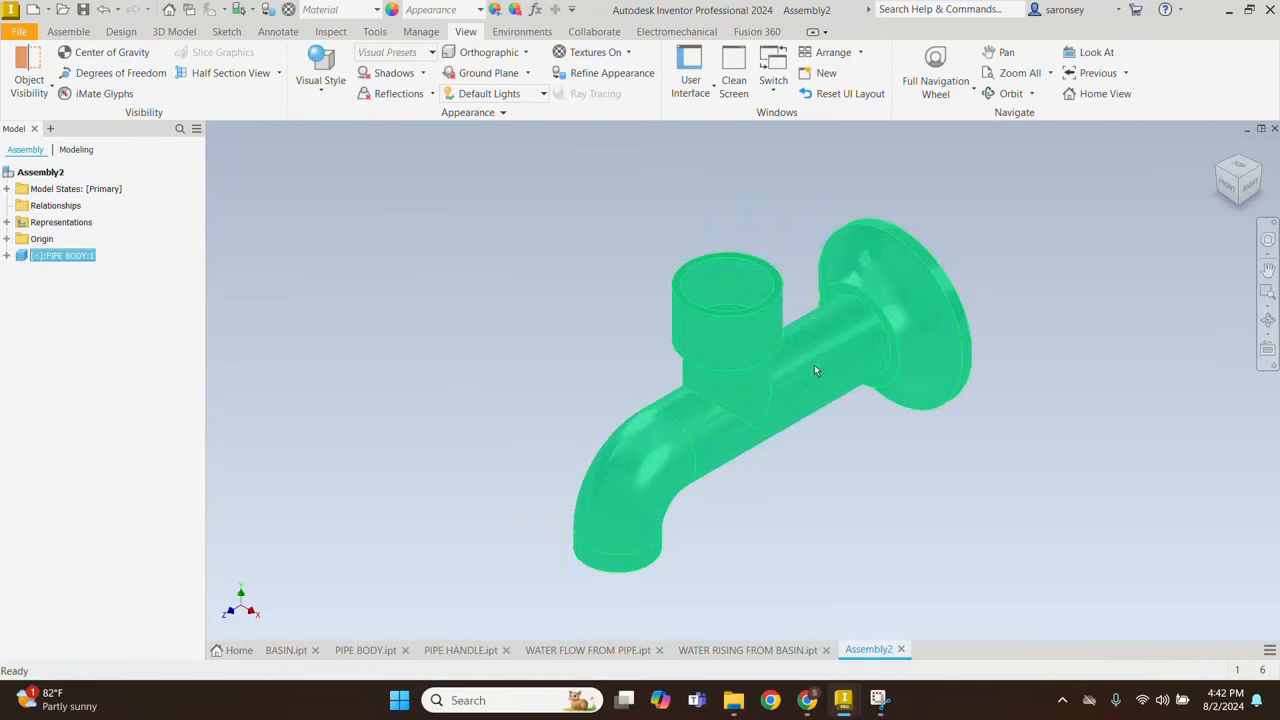
right_click(814, 364)
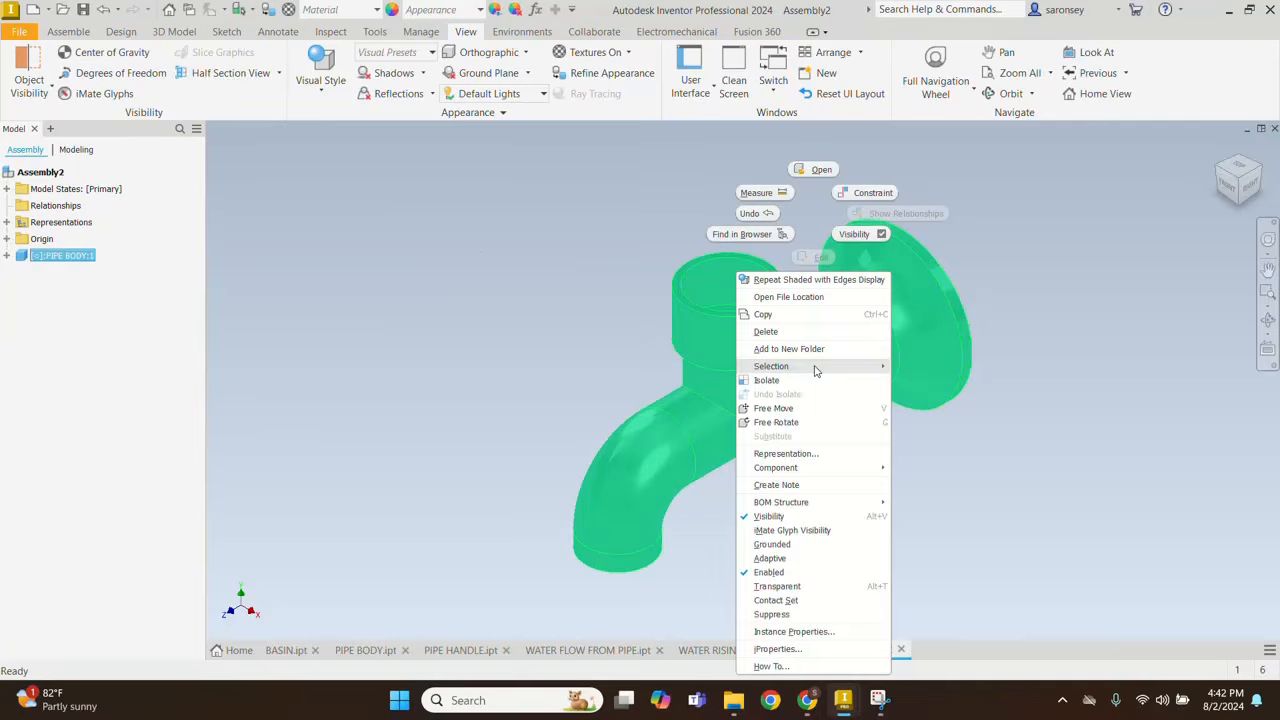
left_click(792, 546)
scroll(791, 525, "down", 3)
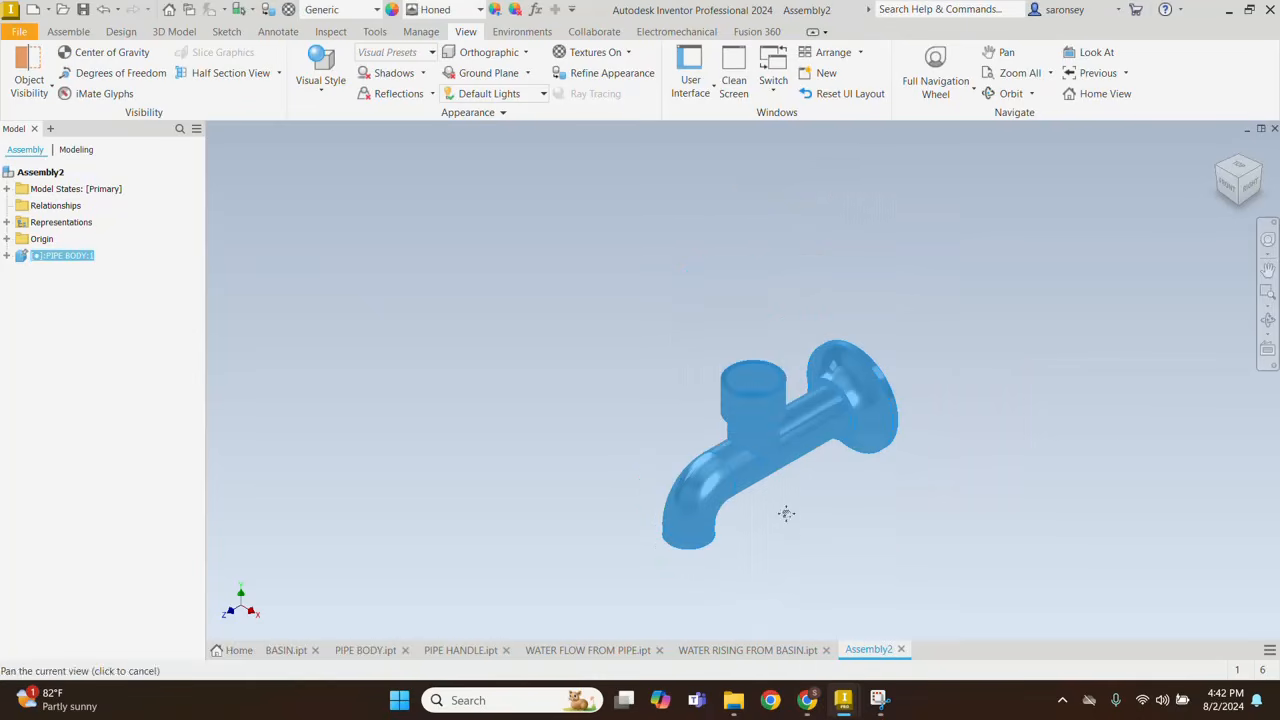
middle_click_drag(786, 514, 758, 482)
left_click(758, 482)
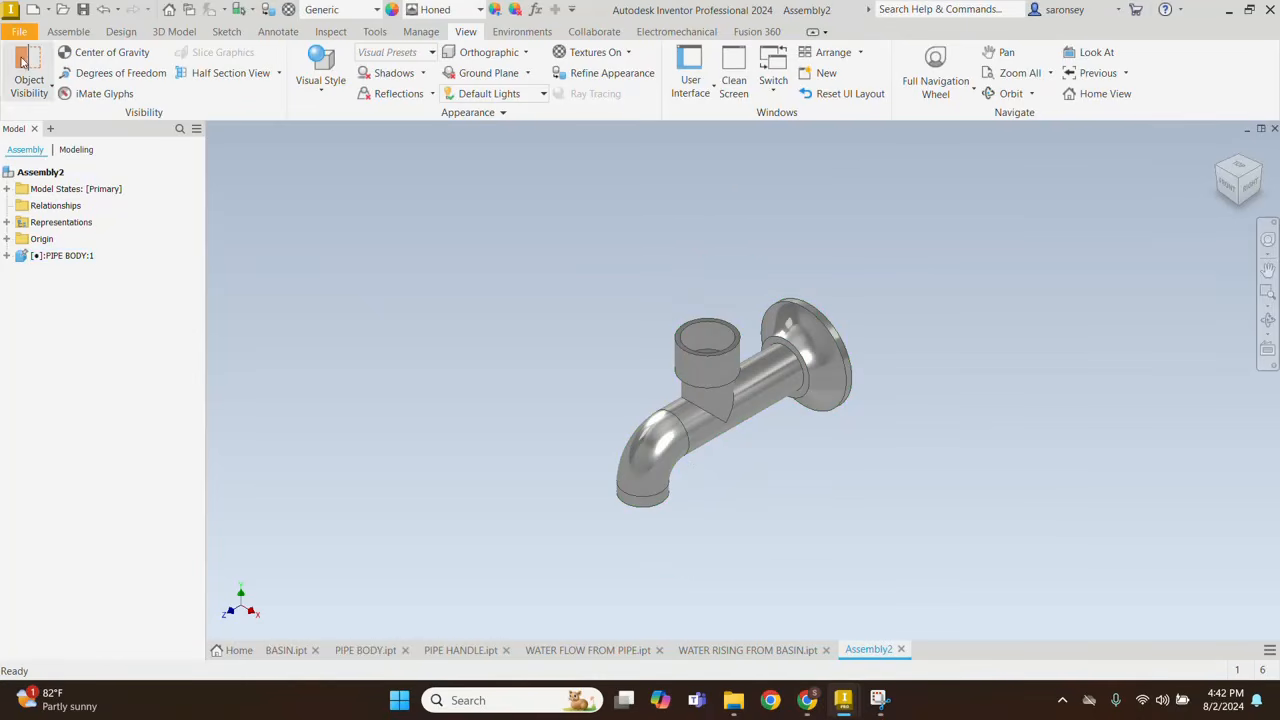
Step: Place one PIPE HANDLE component from the PIPE WATER FLOW folder beside the pipe body
left_click(68, 32)
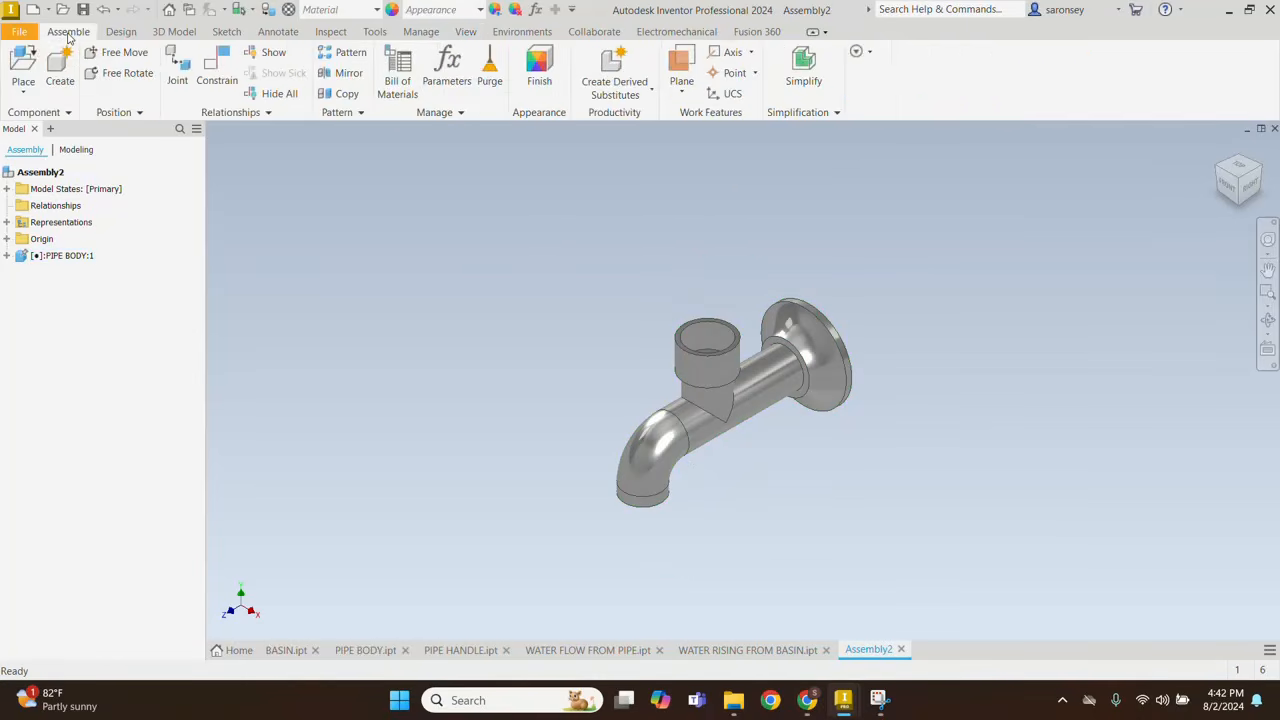
left_click(22, 66)
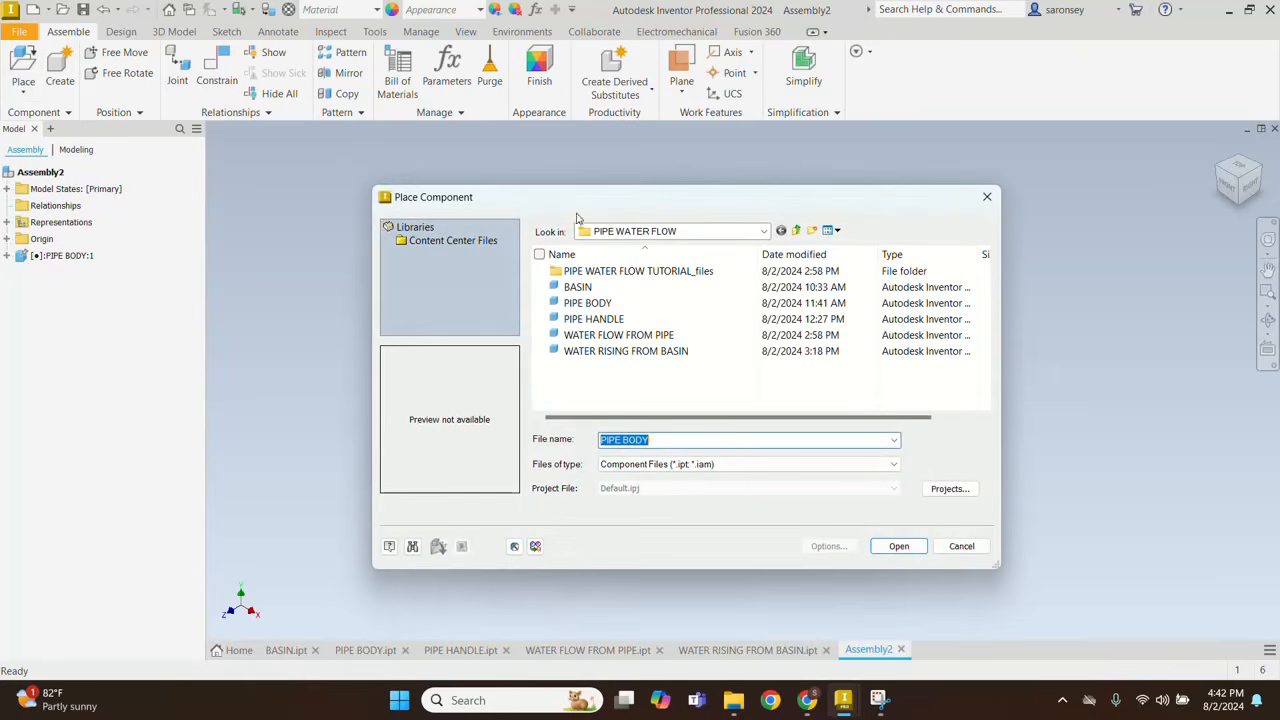
left_click(616, 320)
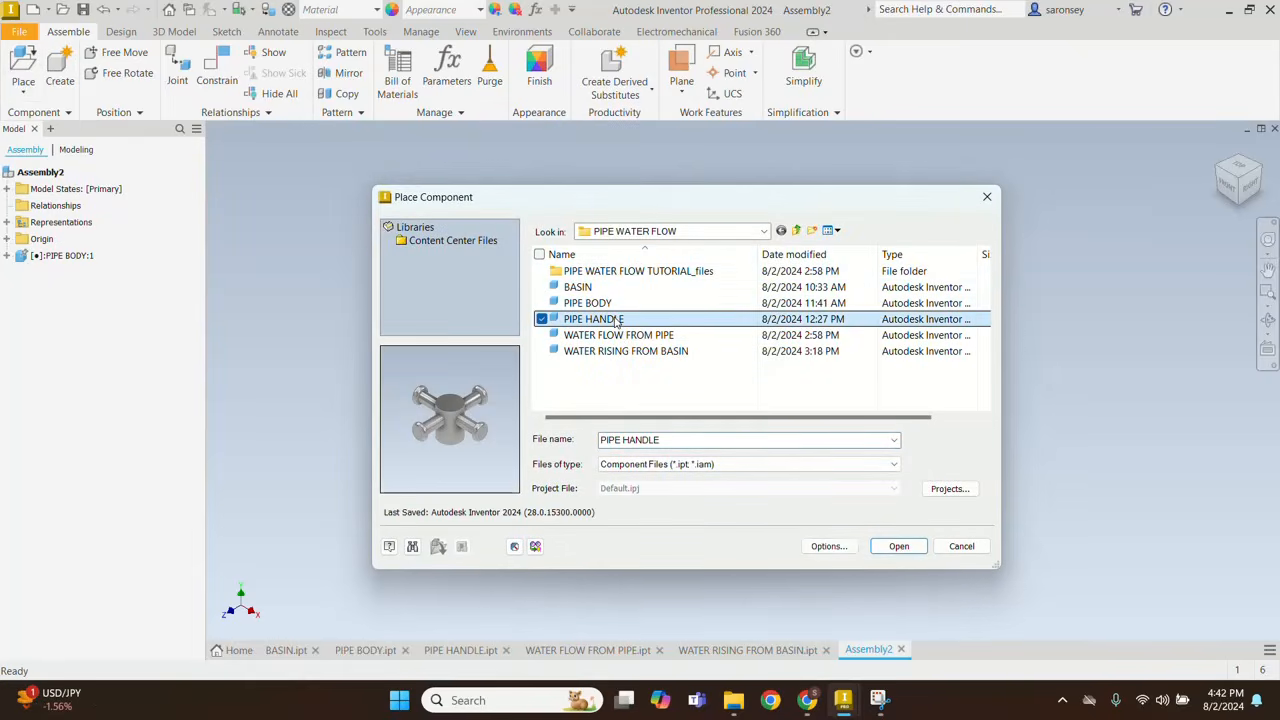
left_click(897, 546)
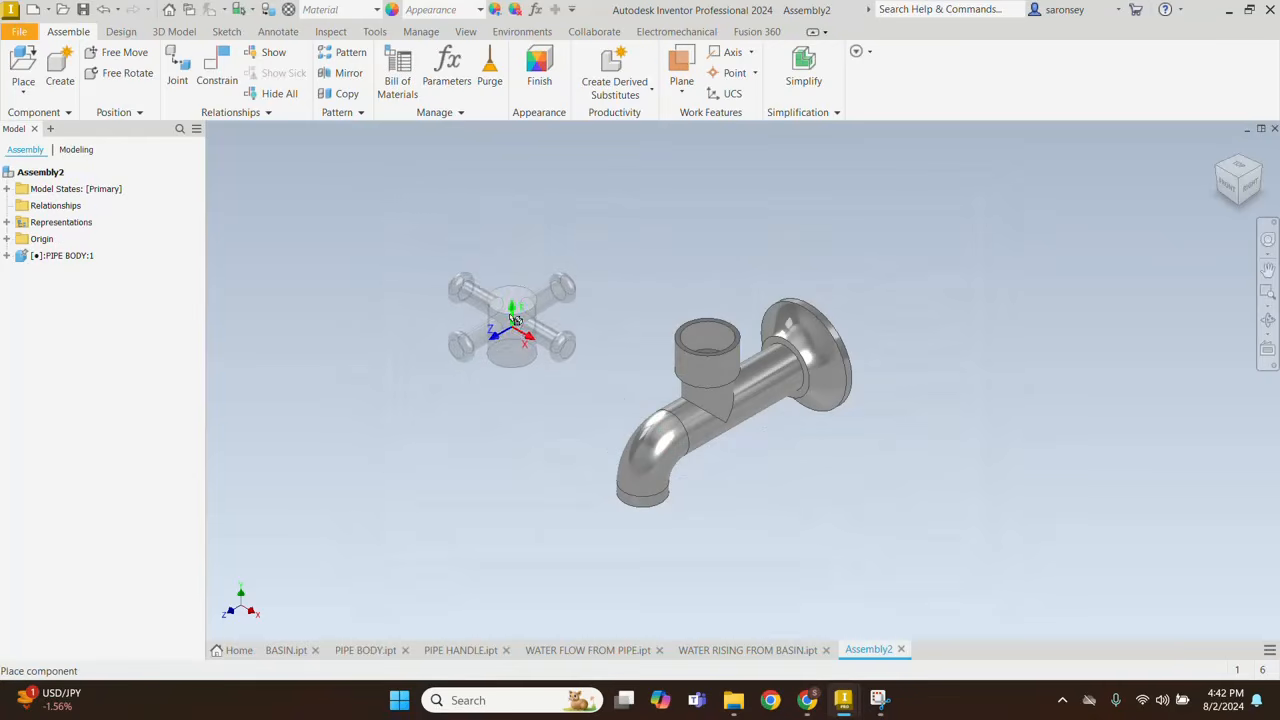
left_click(517, 282)
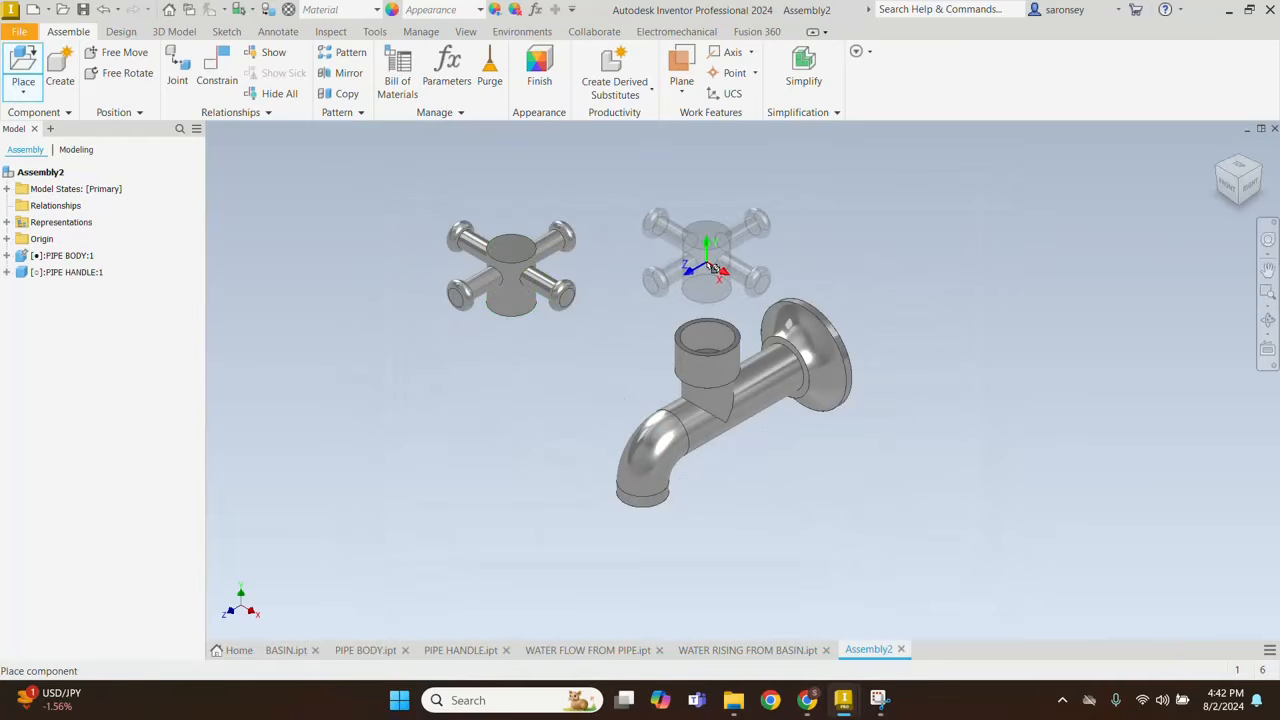
key("Escape")
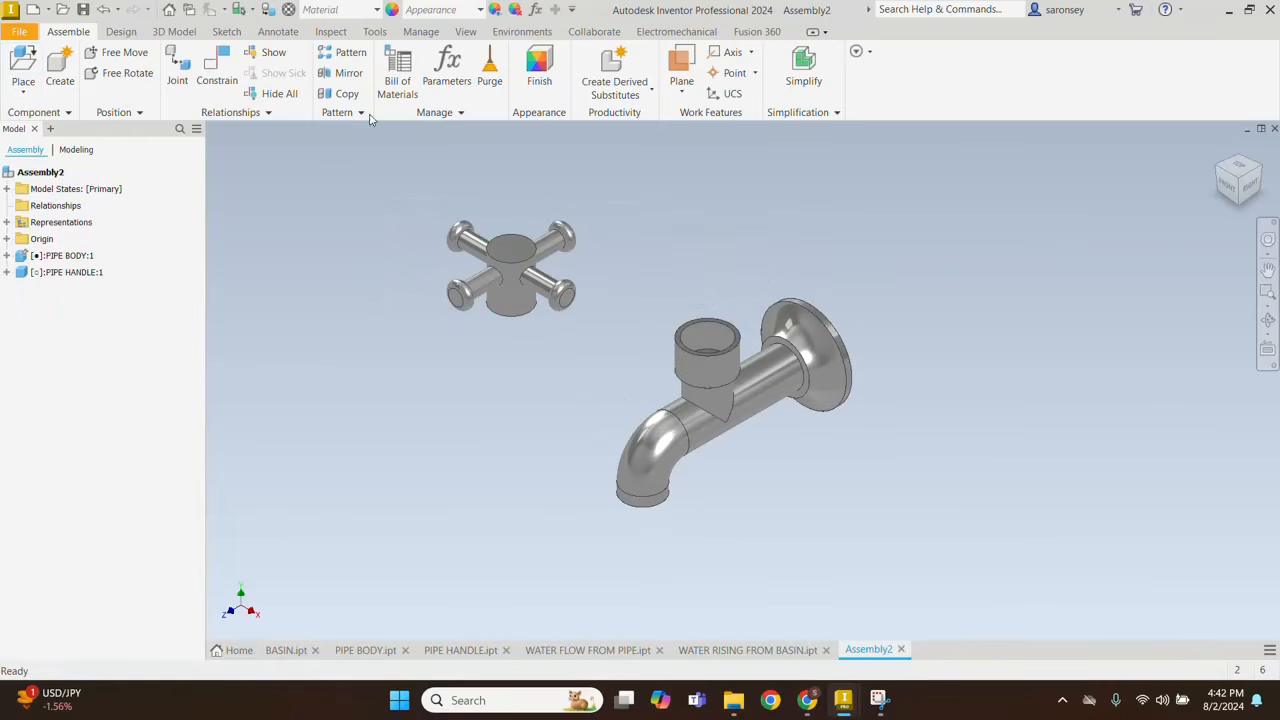
Step: Mate the pipe handle's central axis to the axis of the pipe body's upright socket with a 0 mm offset
left_click(218, 73)
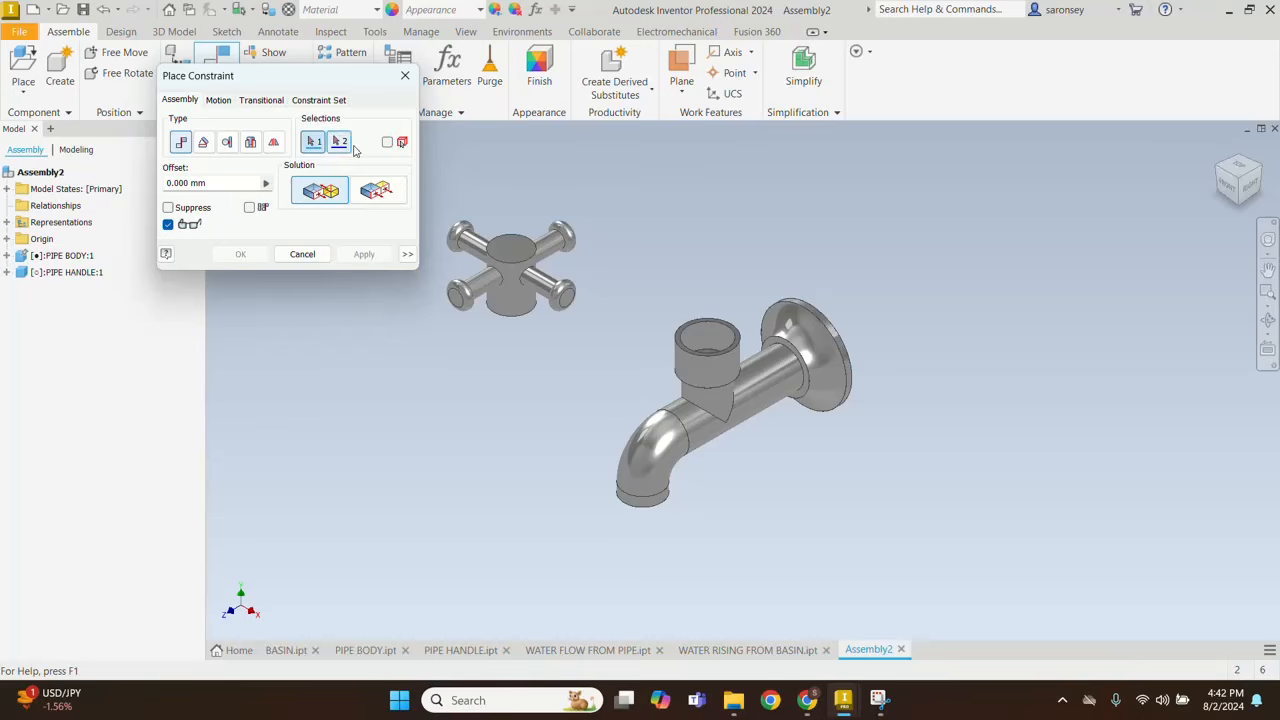
left_click(512, 287)
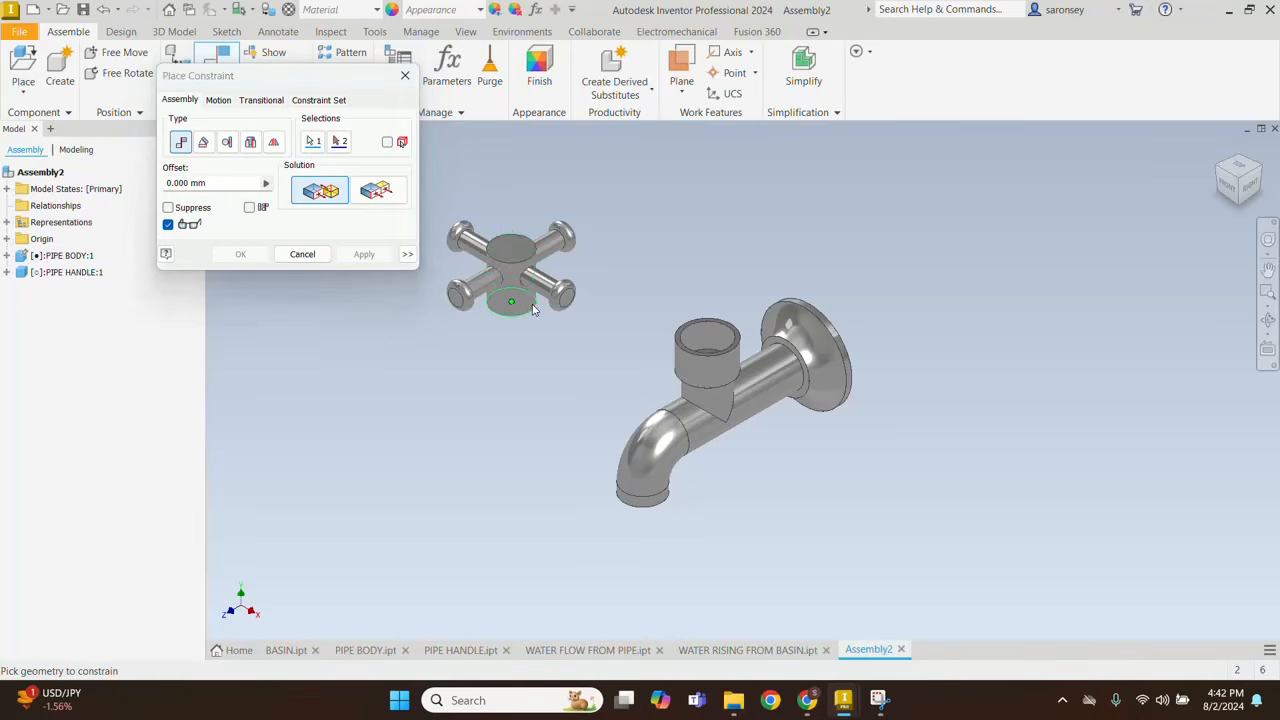
left_click(703, 369)
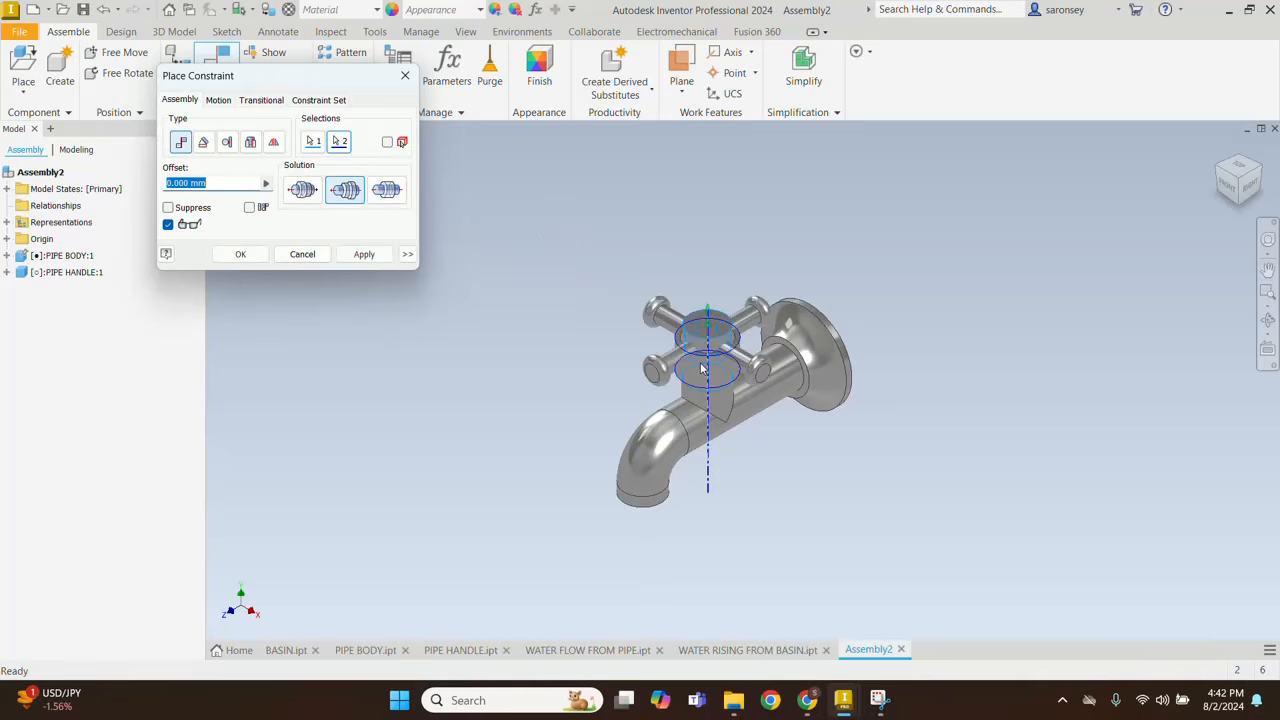
left_click(363, 254)
key("Escape")
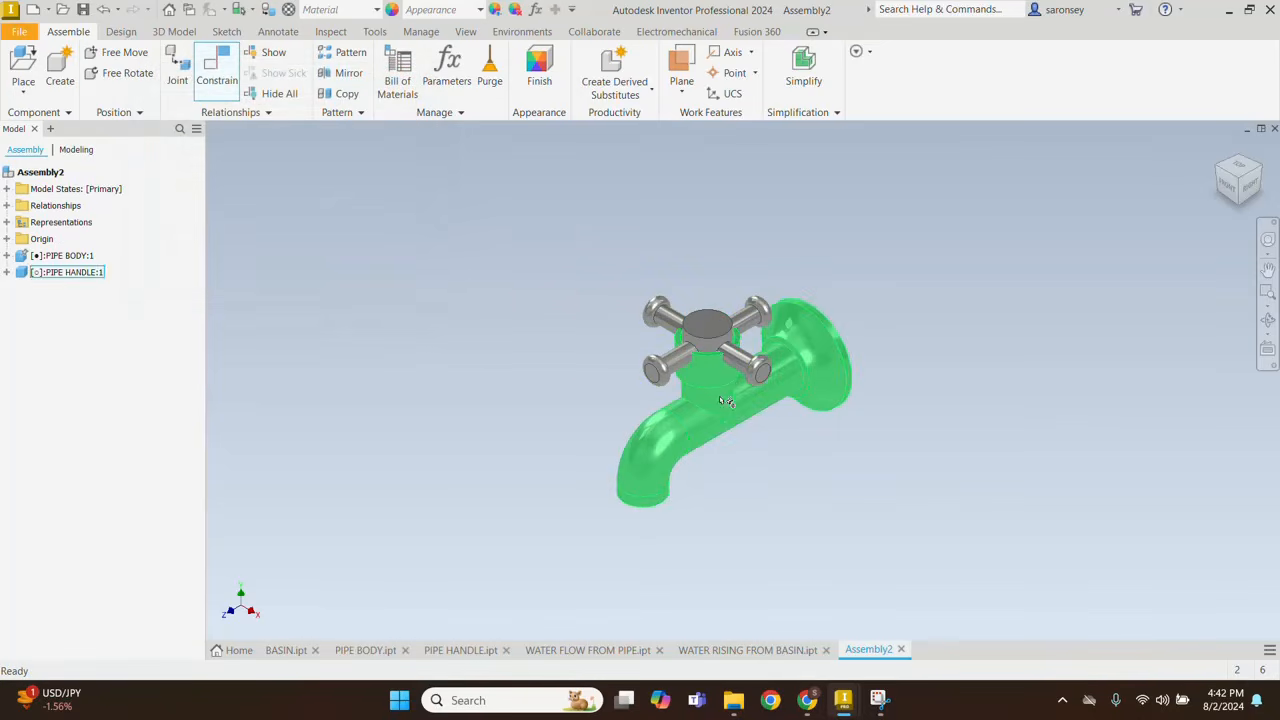
Step: Raise the handle clear of the socket and mate its bottom face to the socket's rim face with a 0 mm offset
left_click_drag(710, 330, 707, 213)
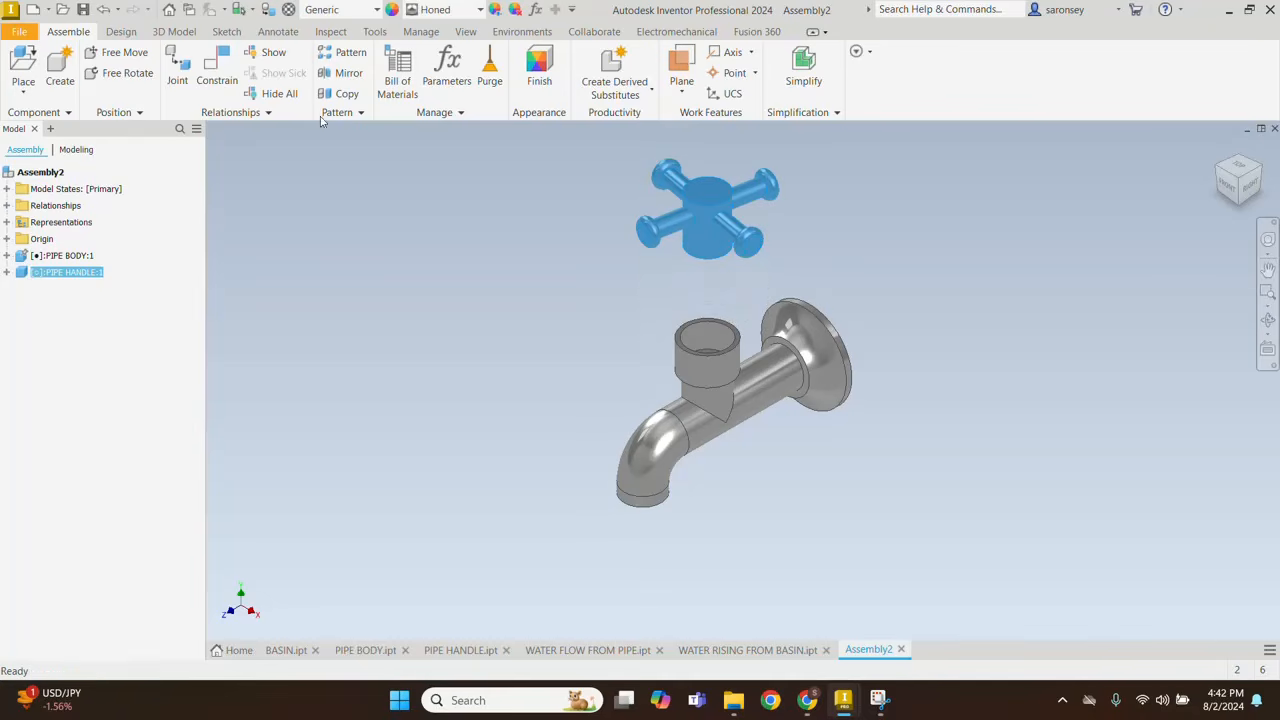
left_click(212, 68)
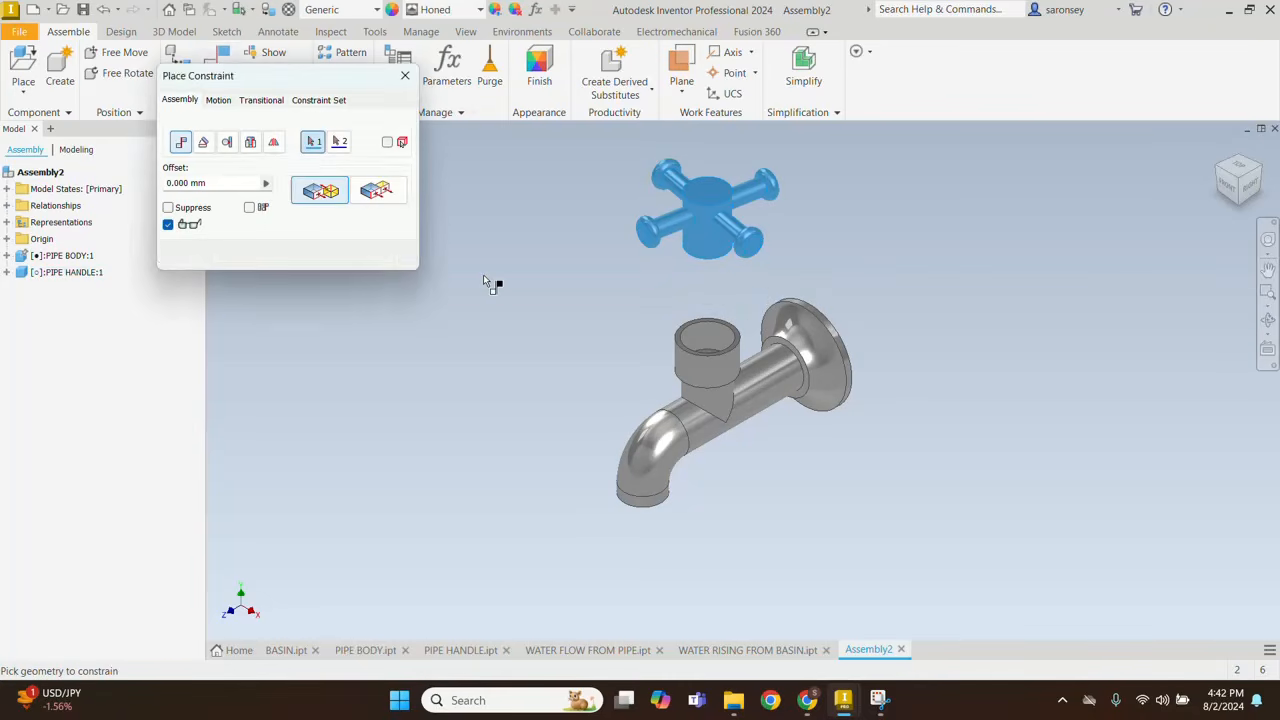
middle_click_drag(483, 274, 477, 373)
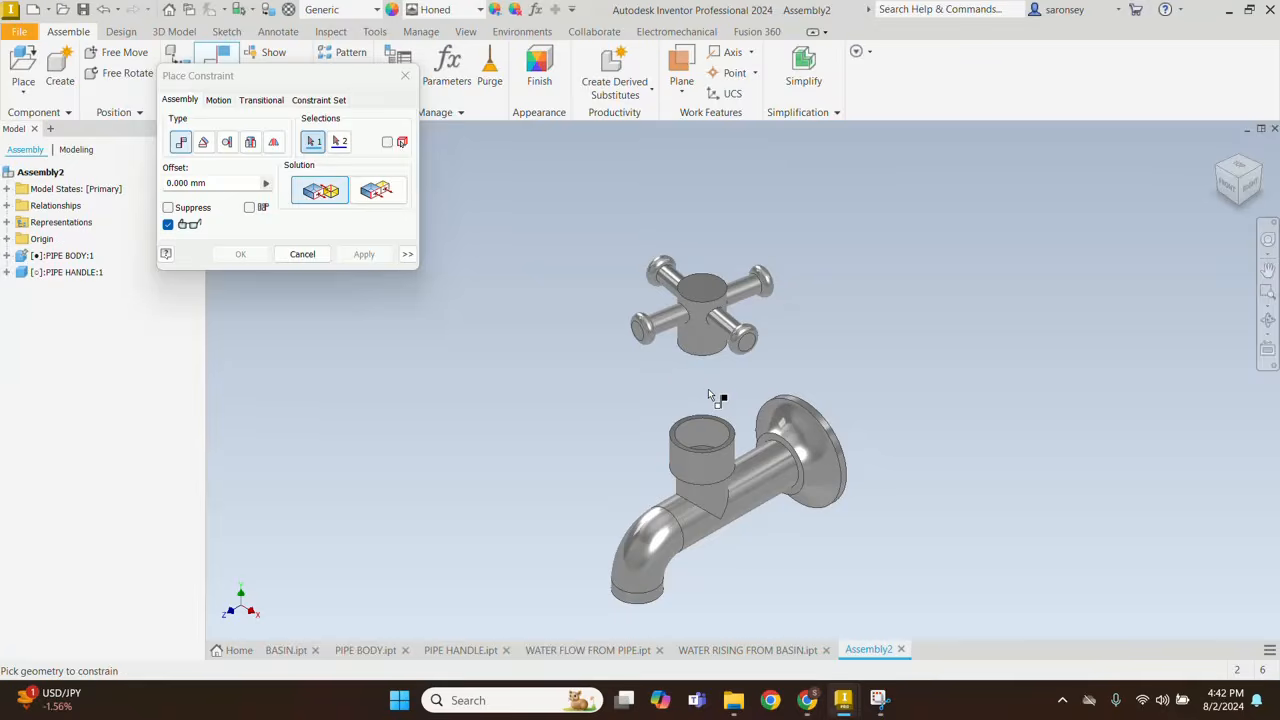
scroll(709, 389, "up", 5)
left_click(797, 537)
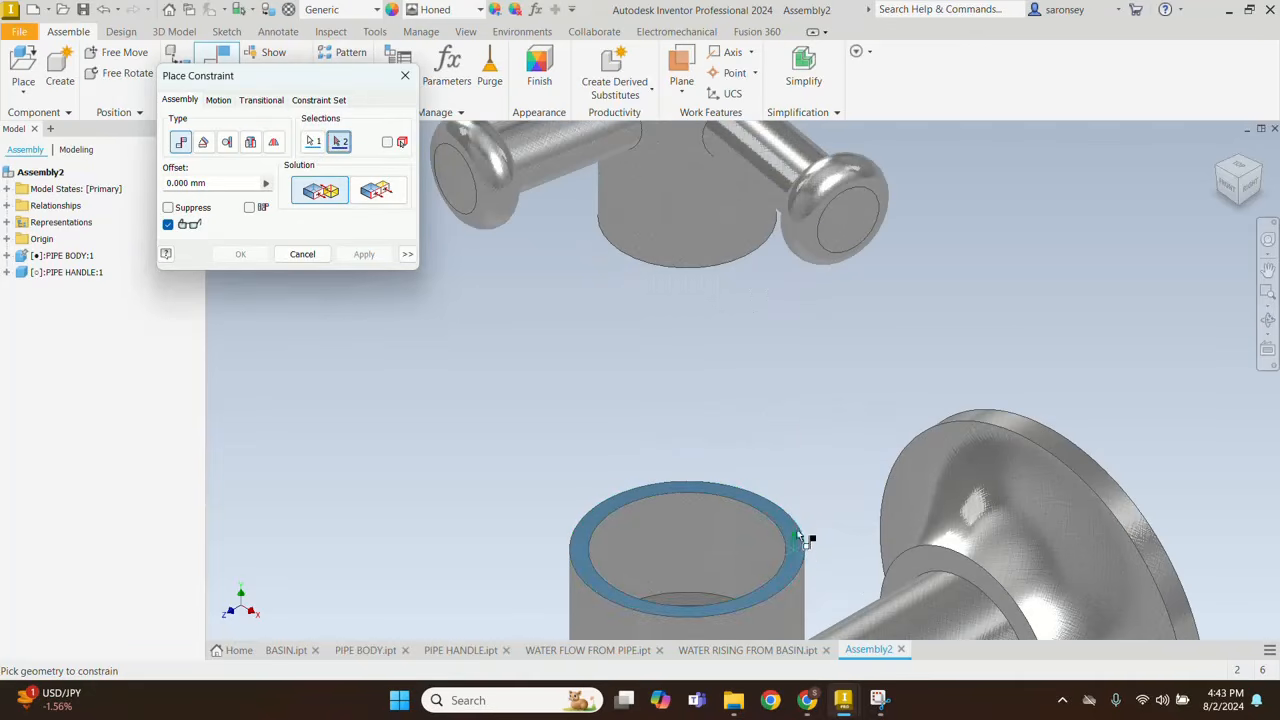
scroll(797, 537, "down", 5)
middle_click_drag(784, 462, 785, 384, "shift")
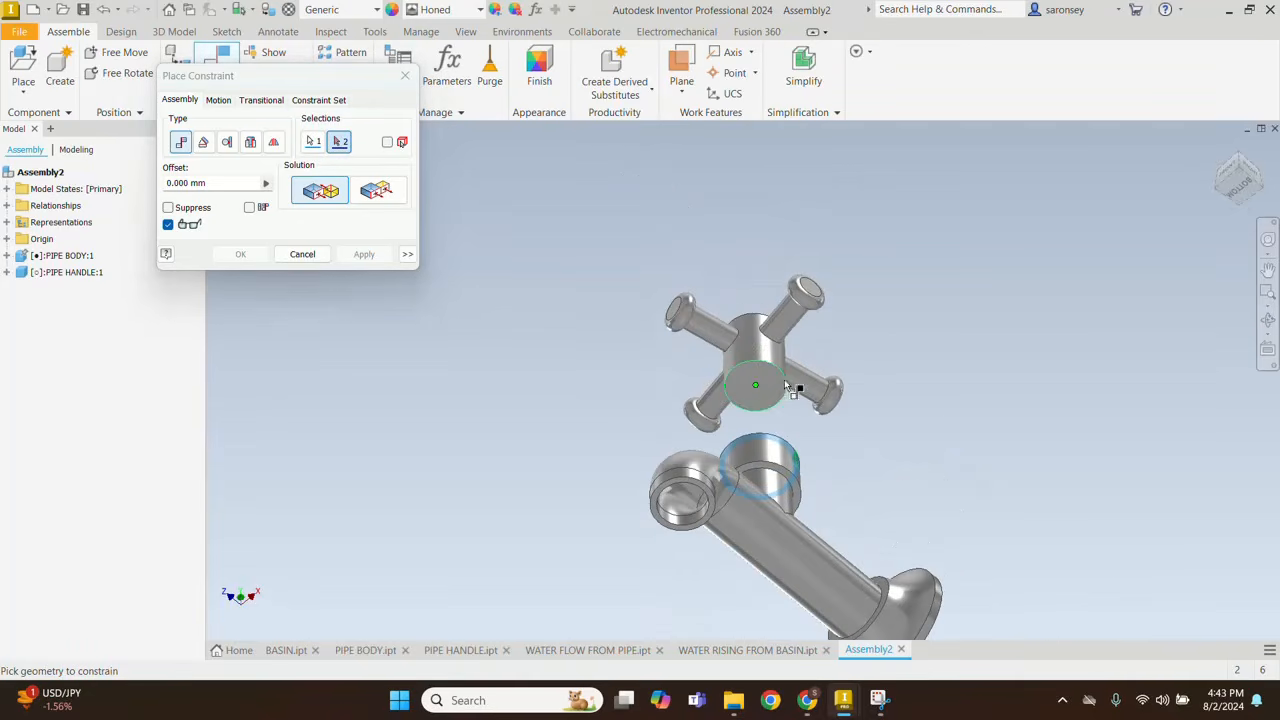
left_click(751, 386)
middle_click_drag(750, 466, 773, 386)
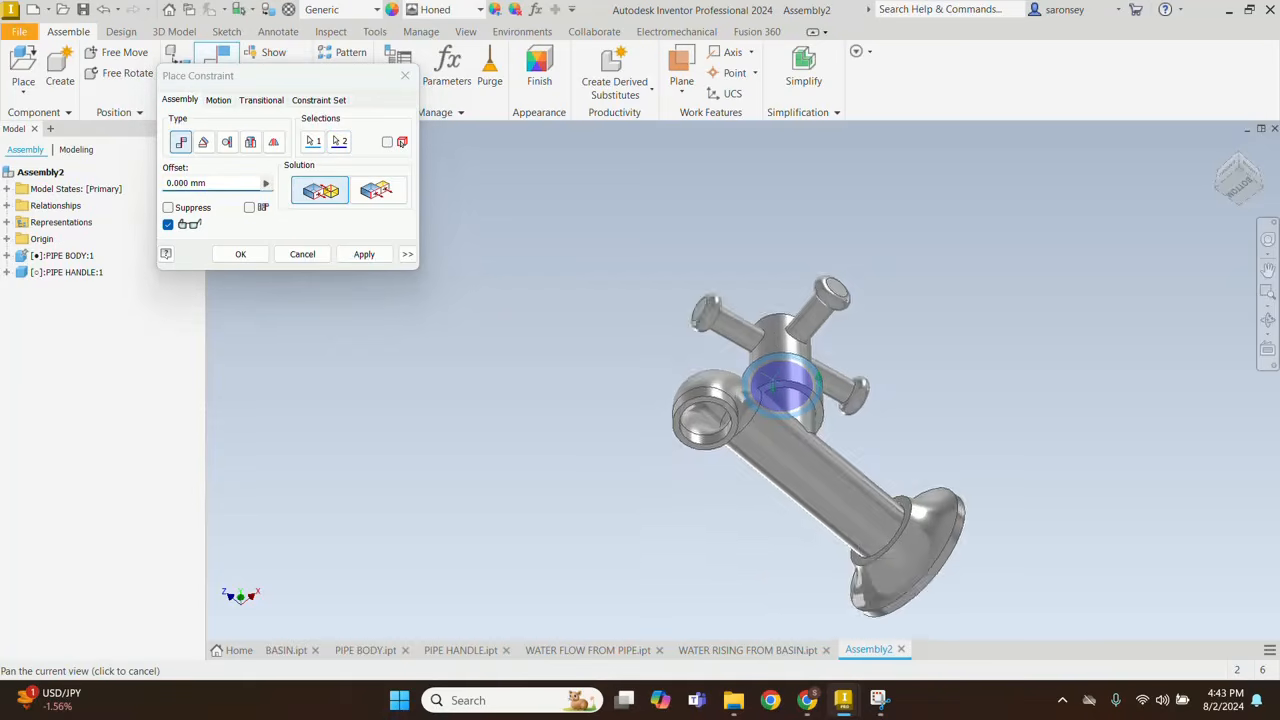
key("F6")
left_click(364, 254)
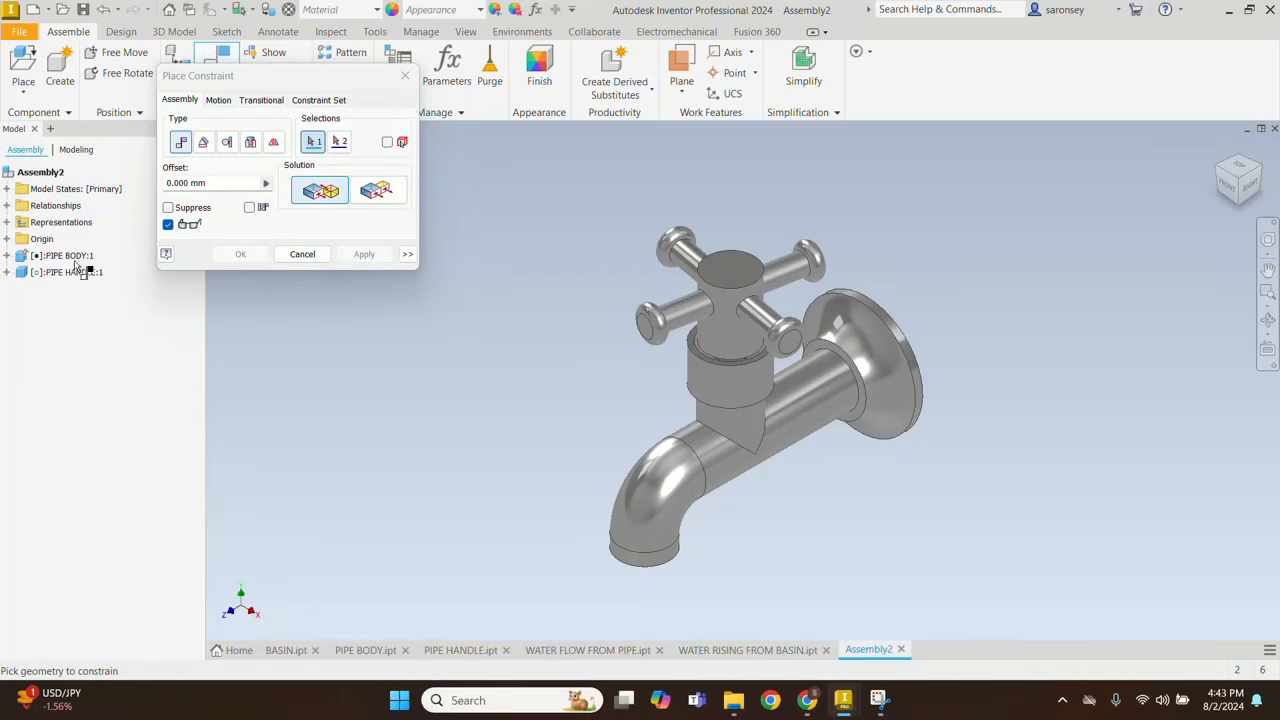
Step: Add a directed angle constraint of 0 deg between the PIPE BODY's XY plane and the PIPE HANDLE's YZ plane
left_click(7, 256)
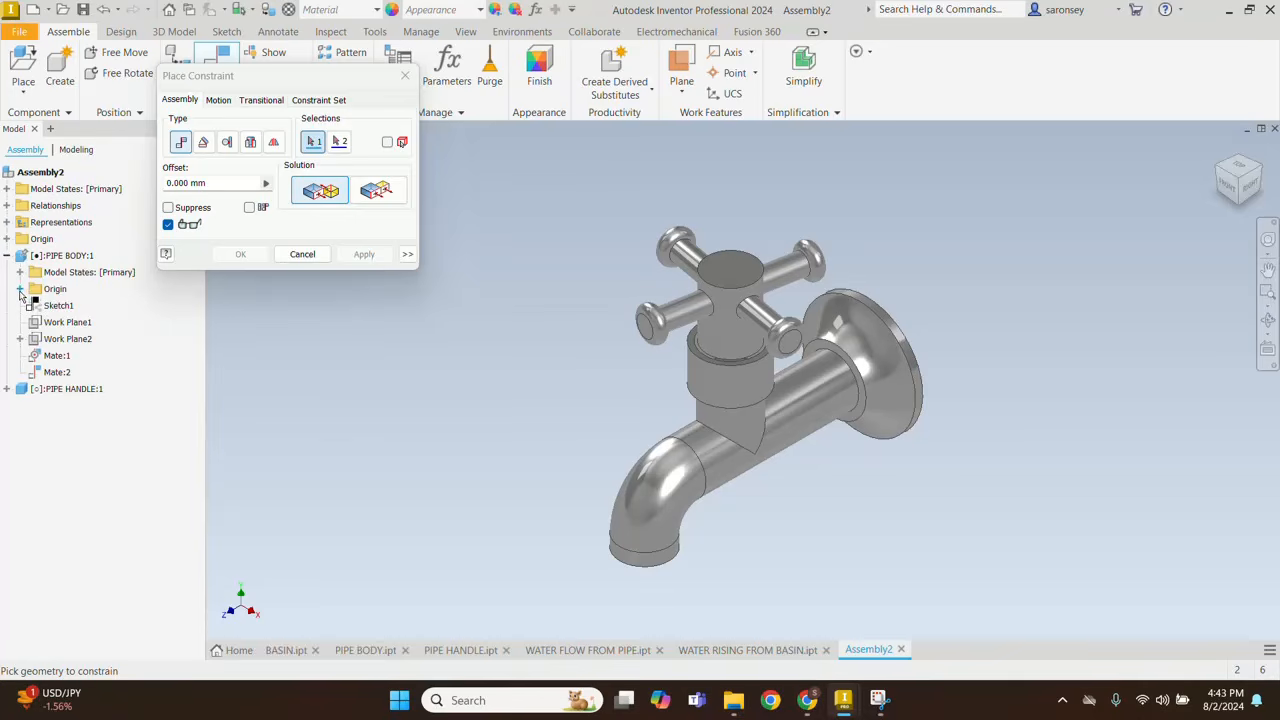
left_click(19, 289)
left_click(7, 505)
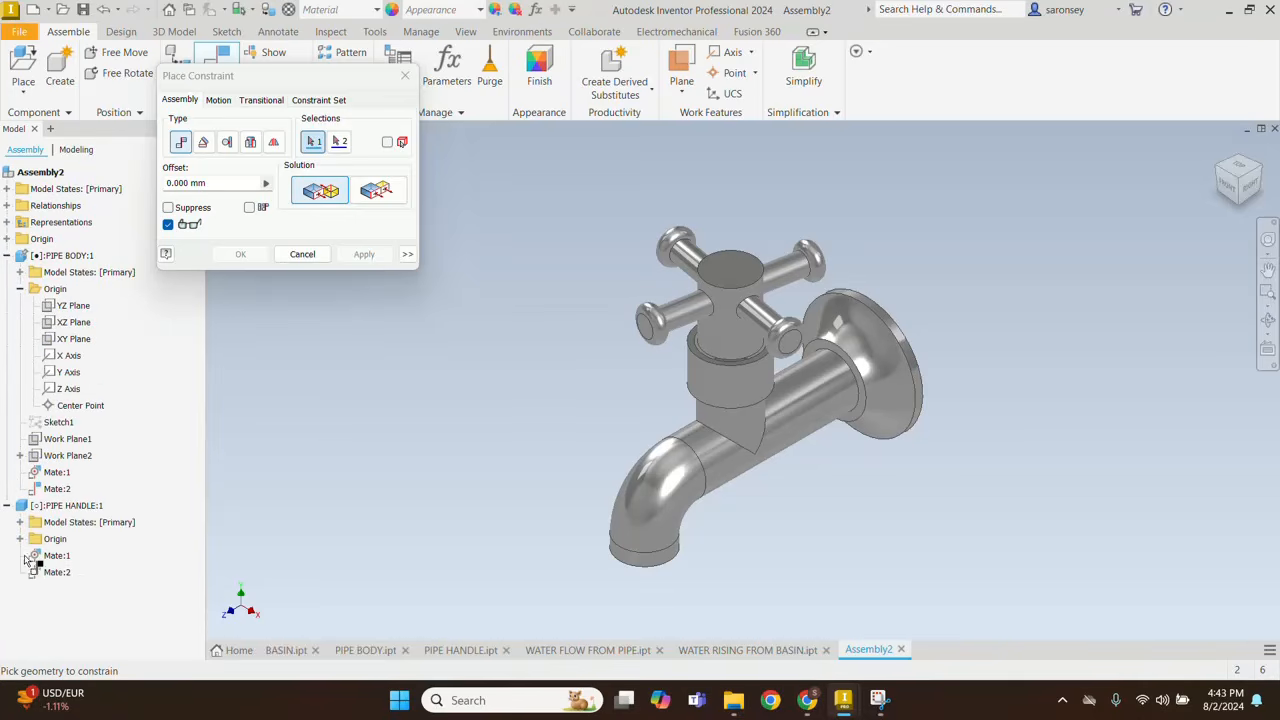
left_click(21, 539)
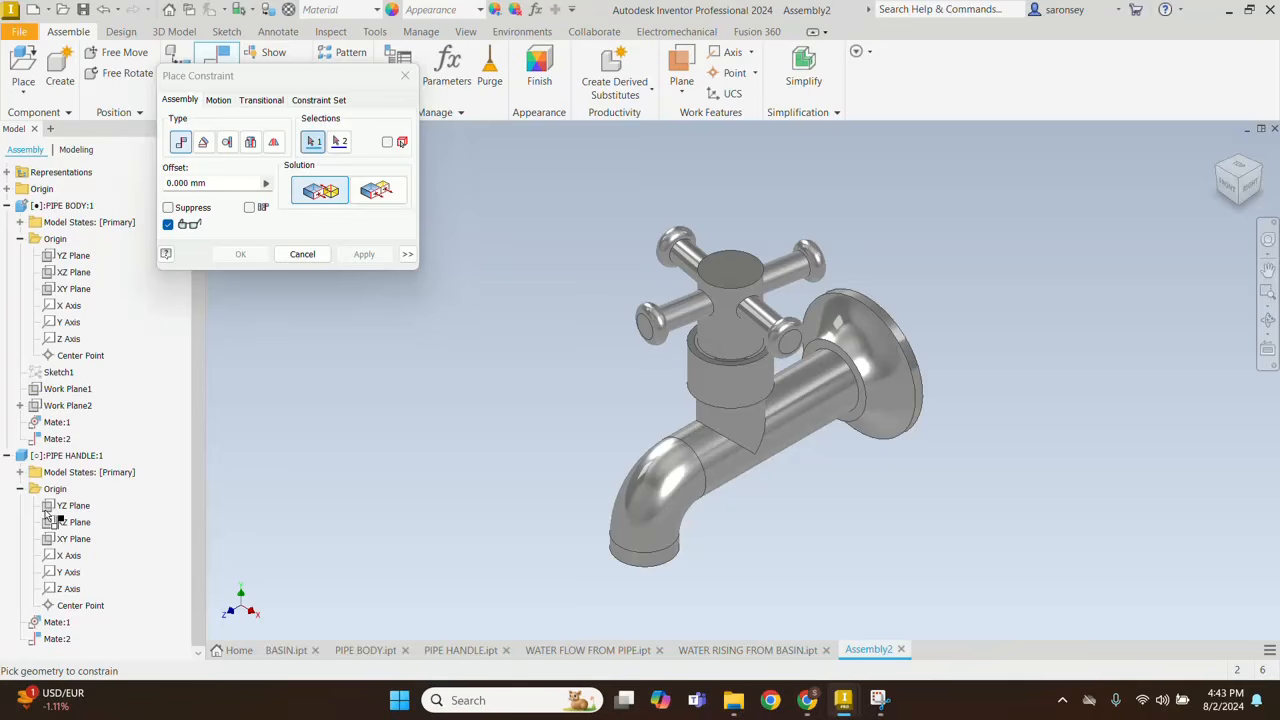
left_click(75, 289)
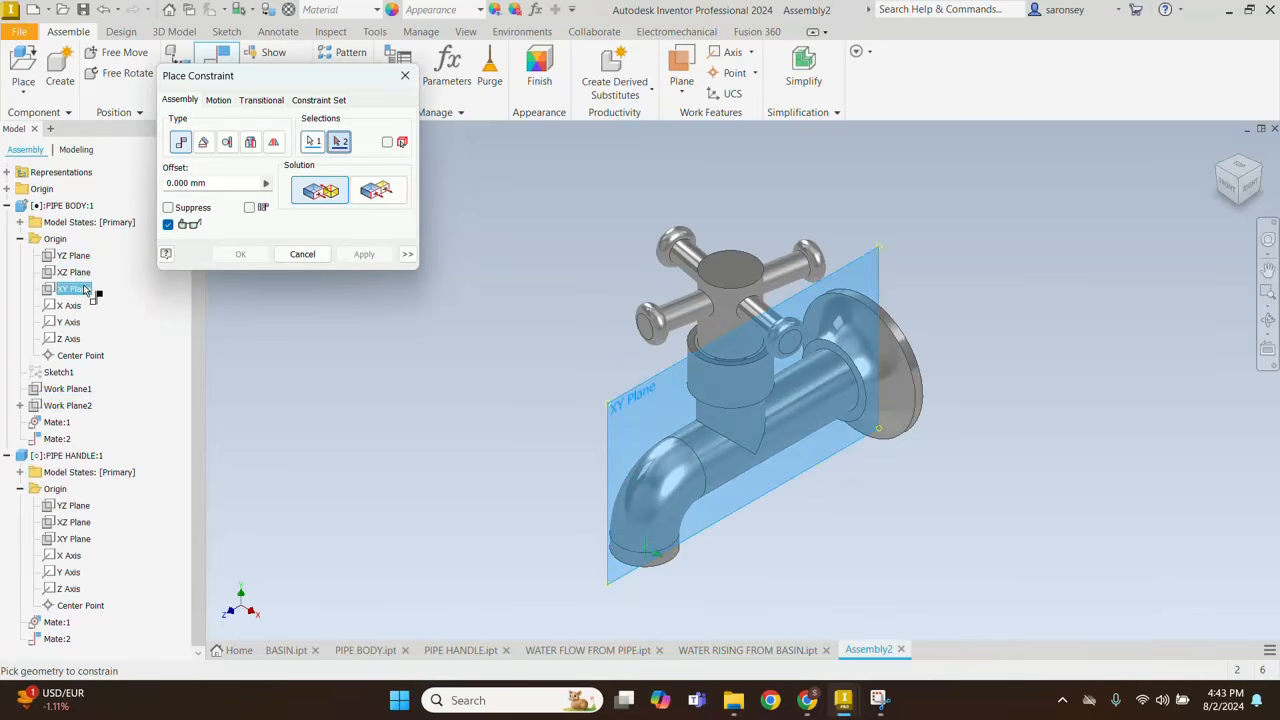
left_click(73, 507)
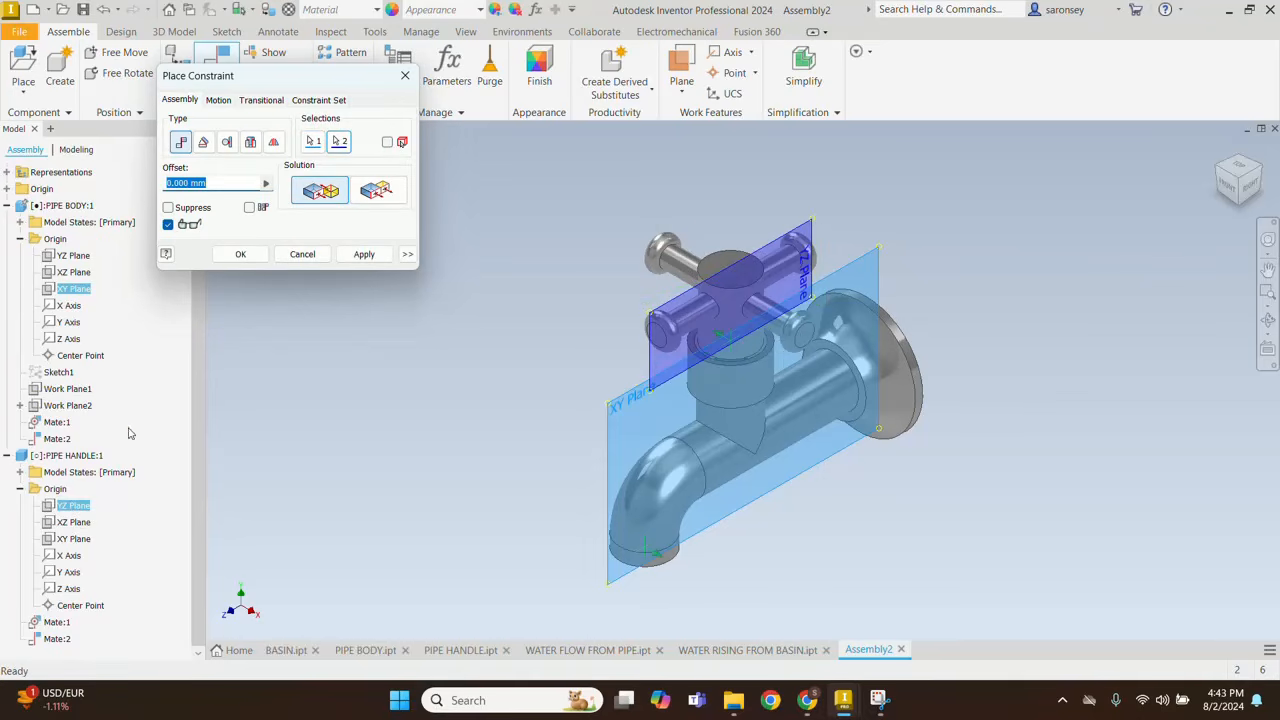
left_click(203, 141)
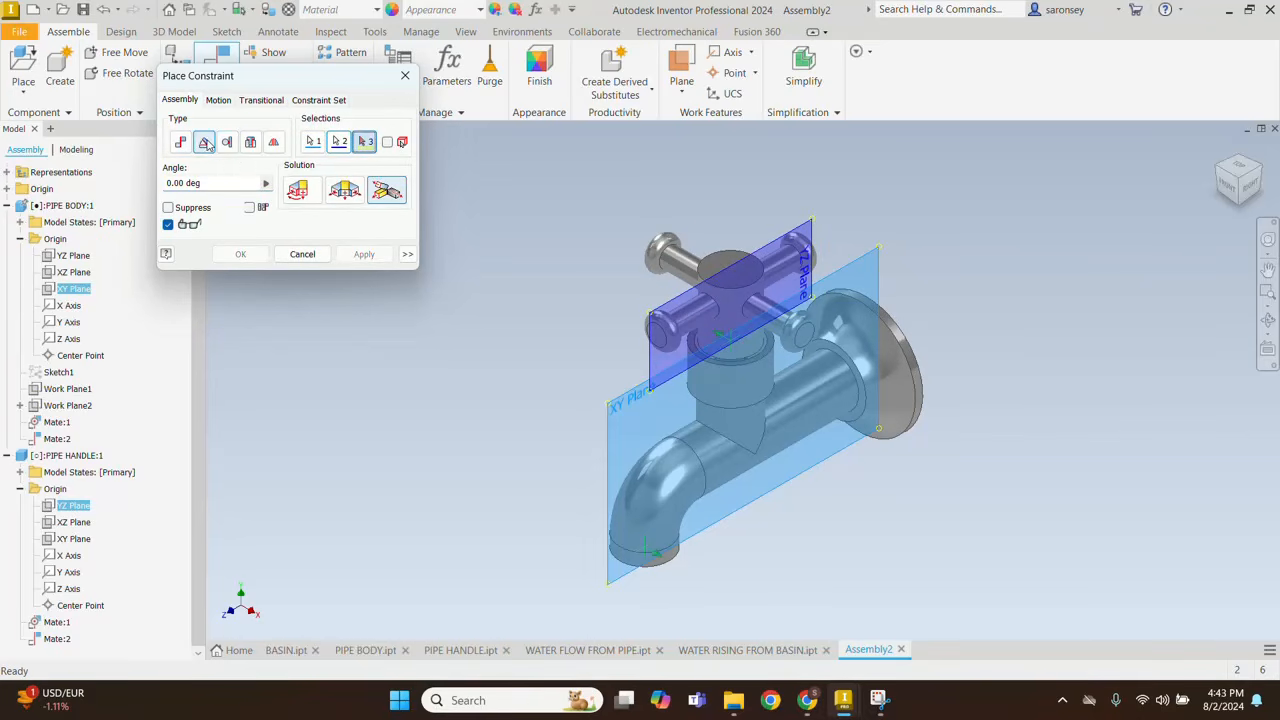
left_click(297, 190)
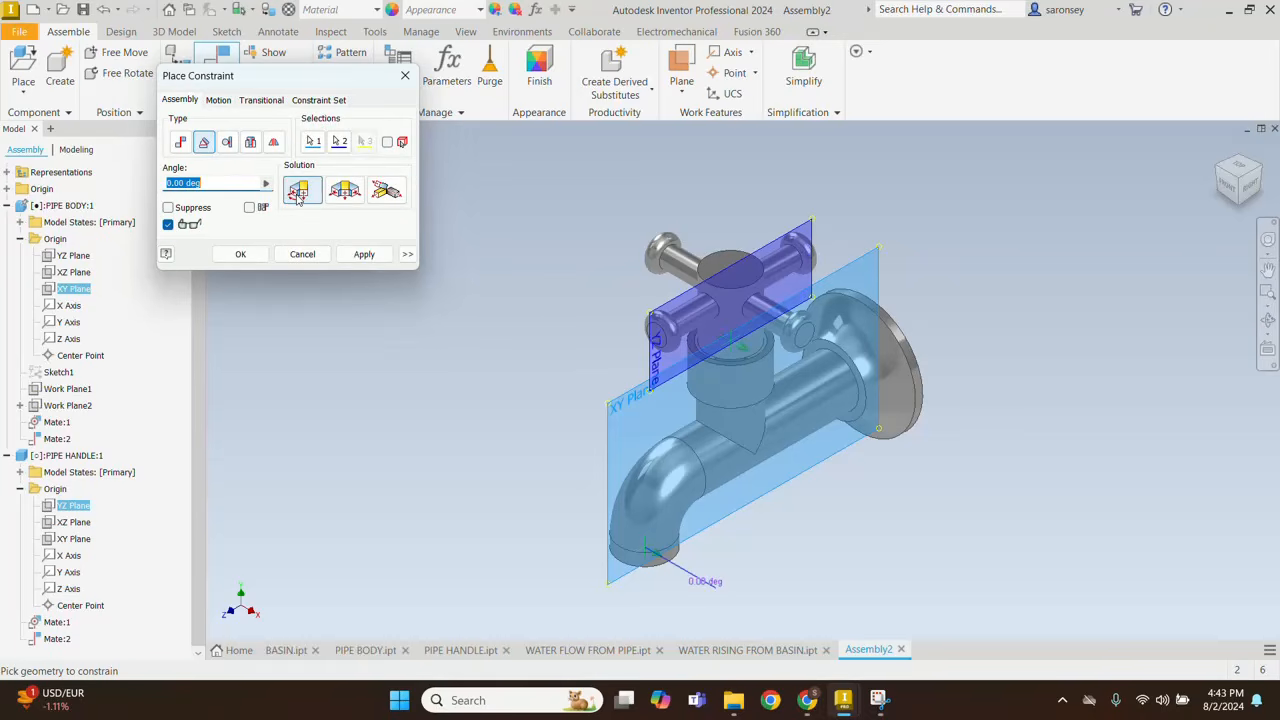
left_click(354, 258)
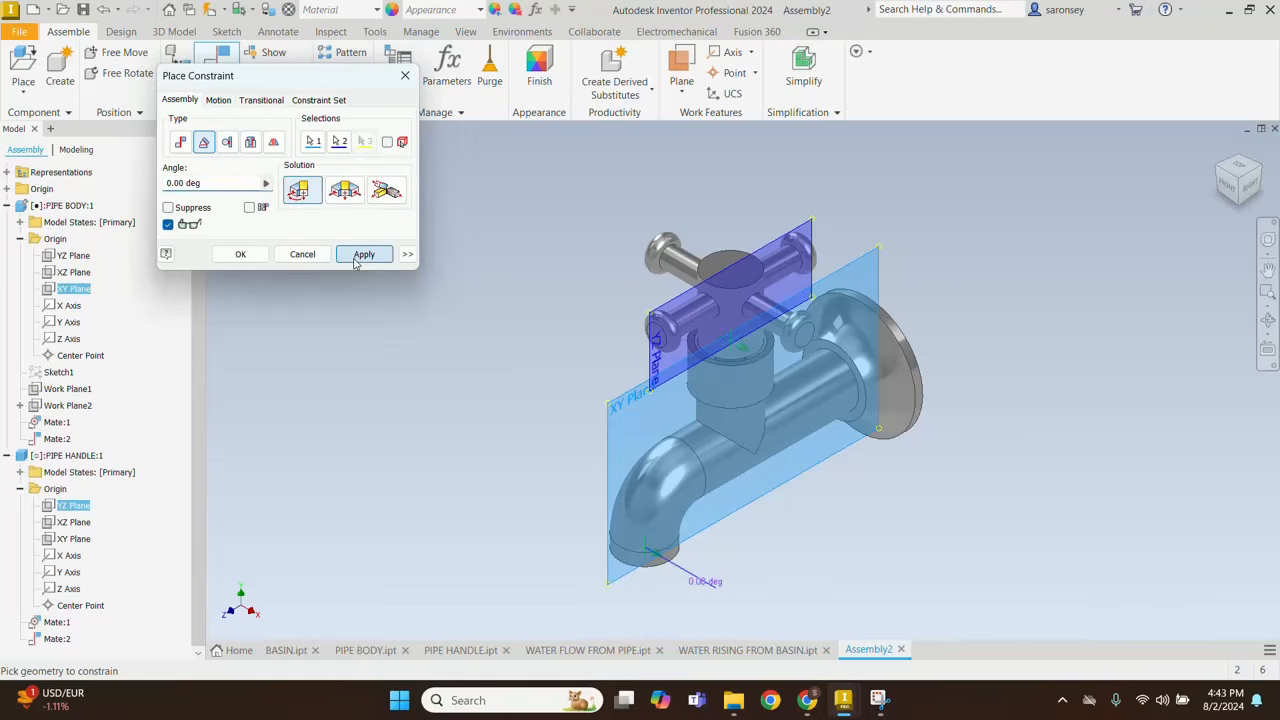
left_click(406, 76)
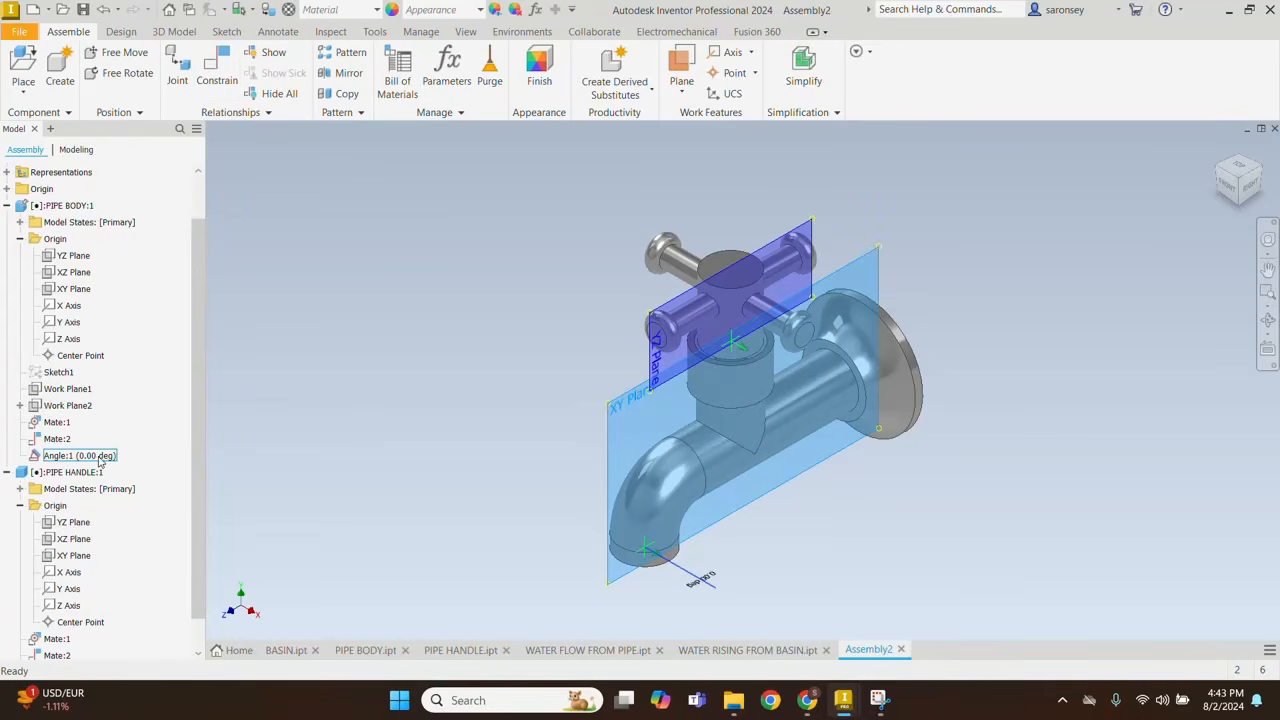
scroll(99, 460, "down", 1)
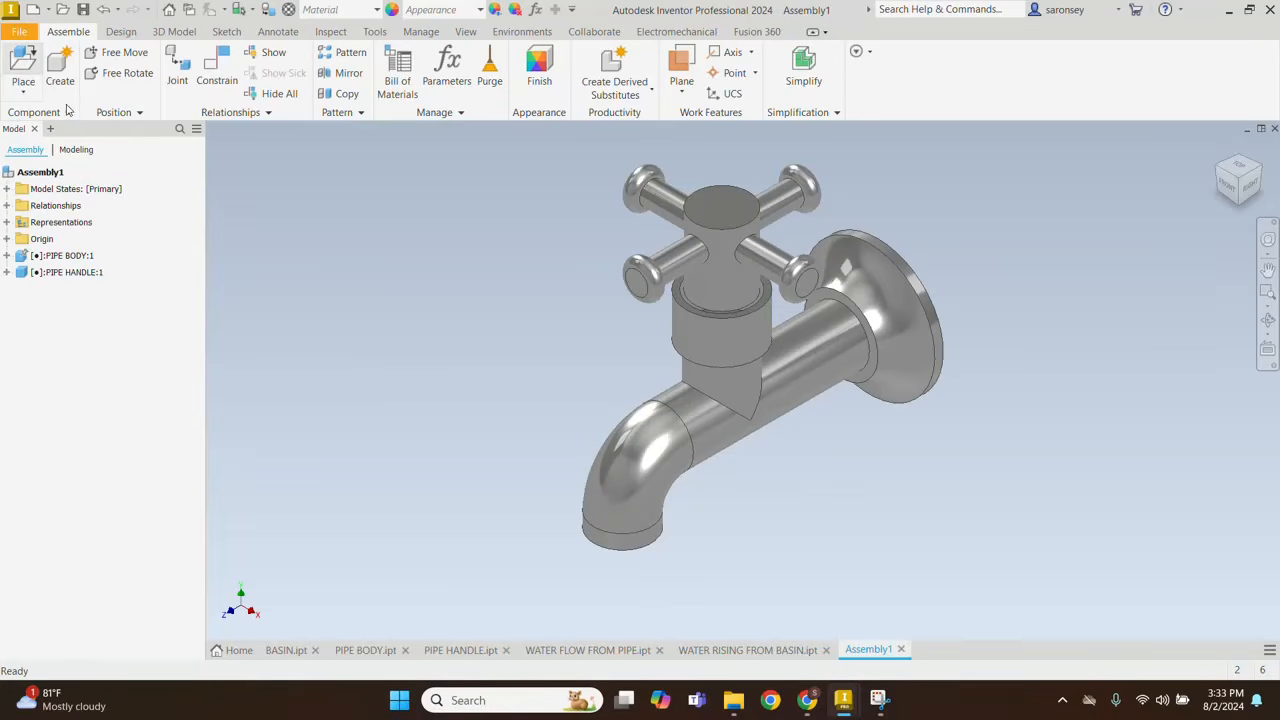
Step: Load the BASIN component from the PIPE WATER FLOW folder and rotate it 90° about Y once and 90° about X three times
left_click(23, 62)
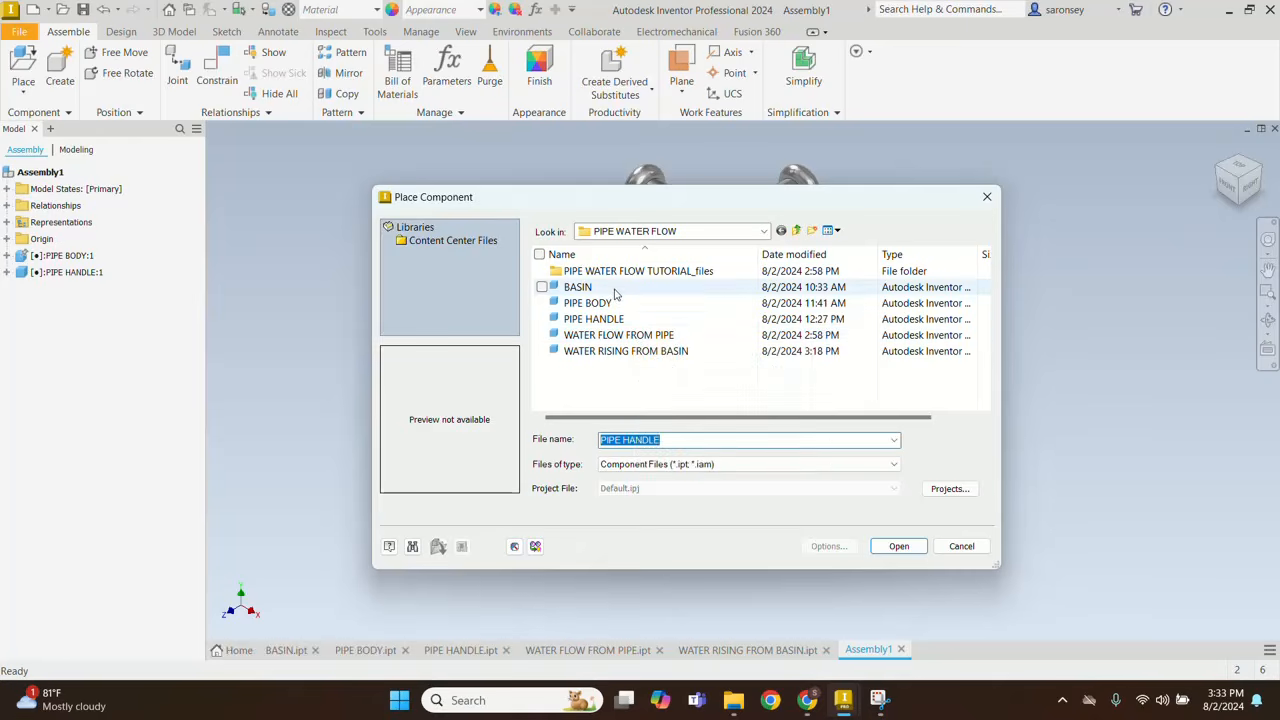
left_click(577, 288)
left_click(899, 547)
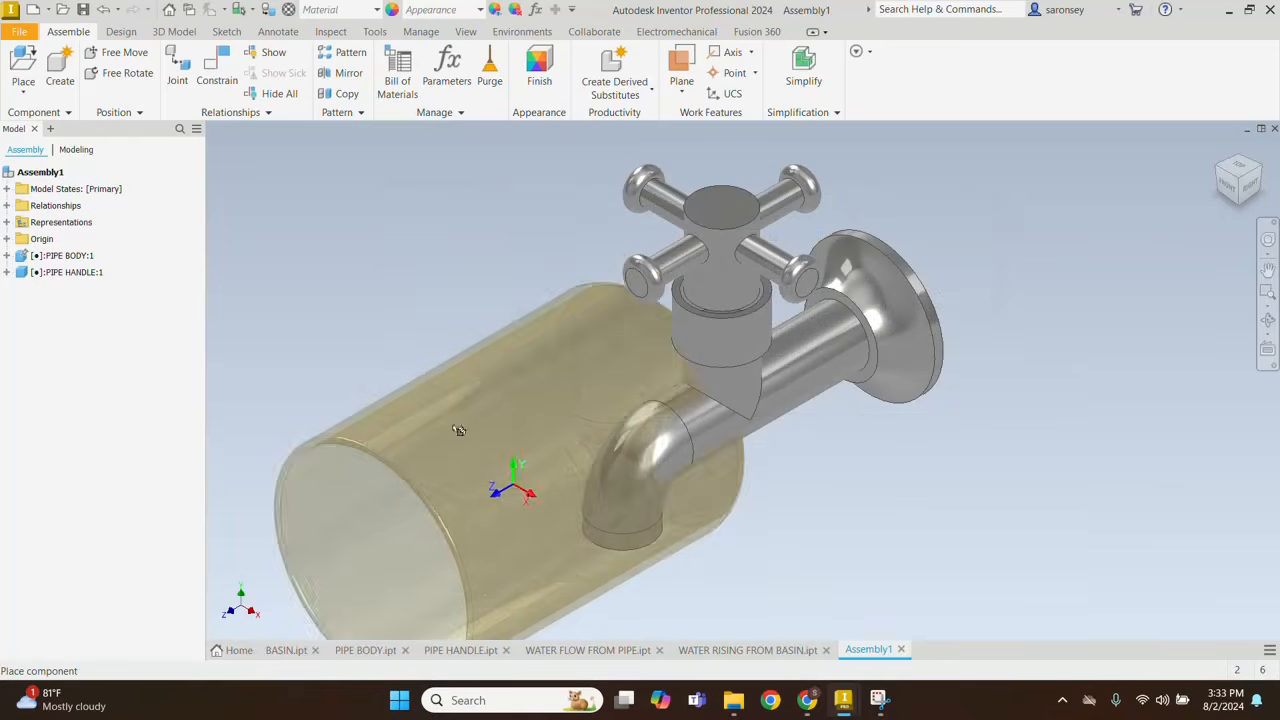
right_click(404, 334)
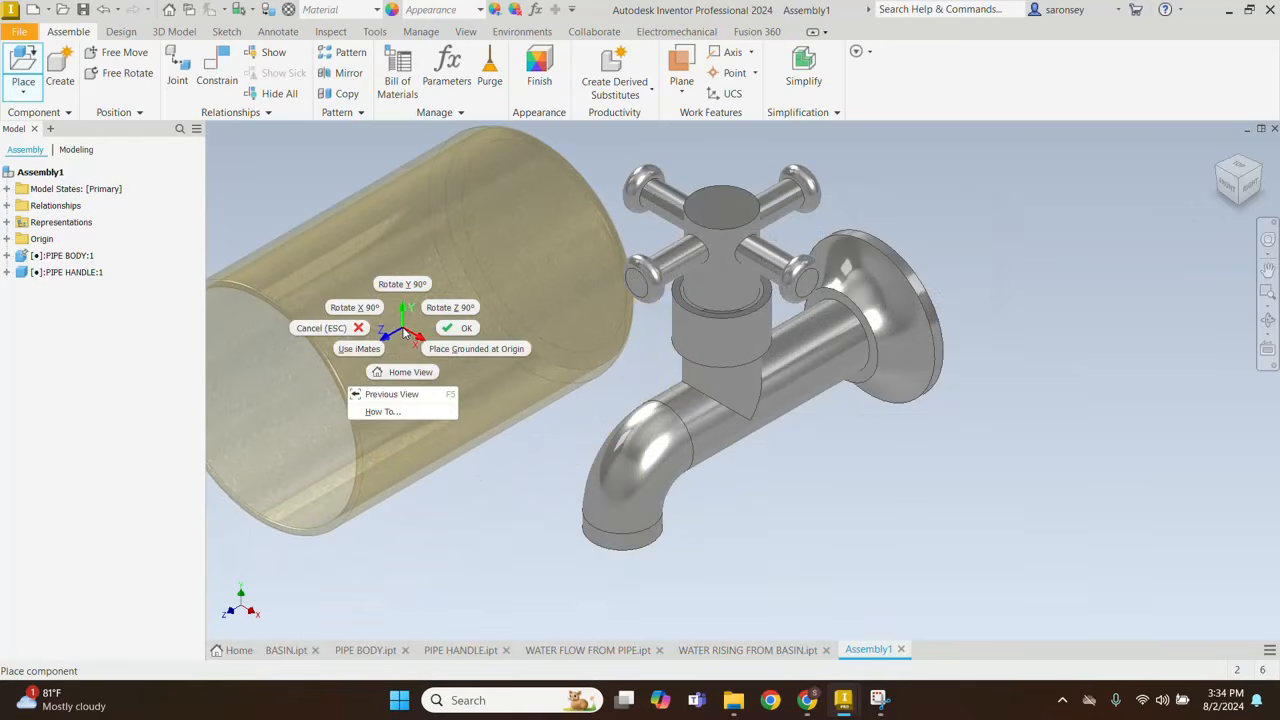
left_click(400, 287)
right_click(409, 313)
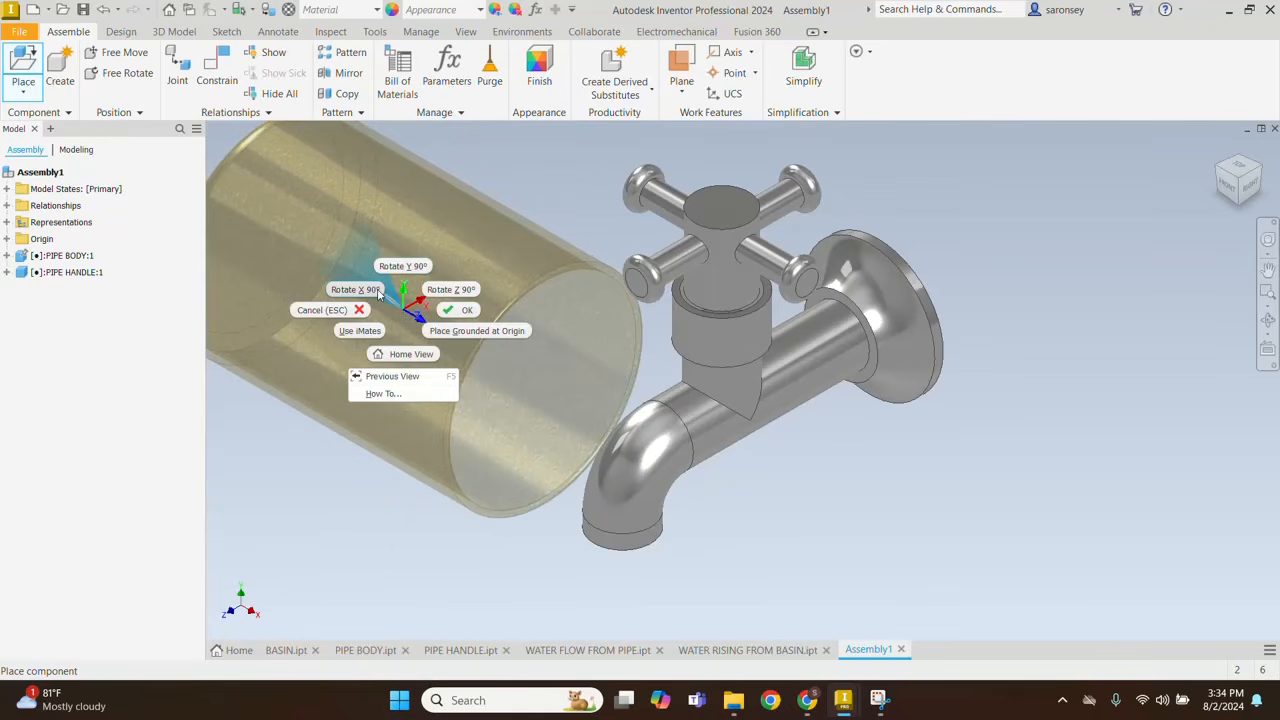
left_click(378, 290)
right_click(404, 338)
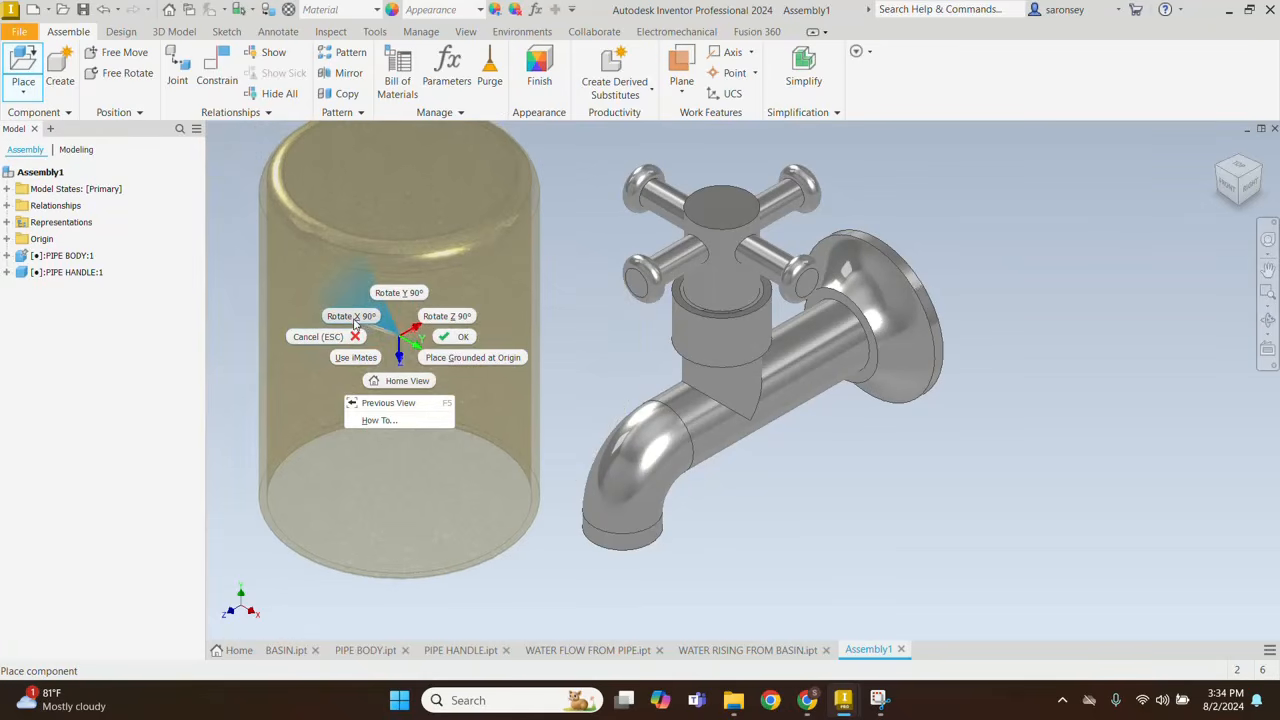
left_click(354, 322)
right_click(400, 345)
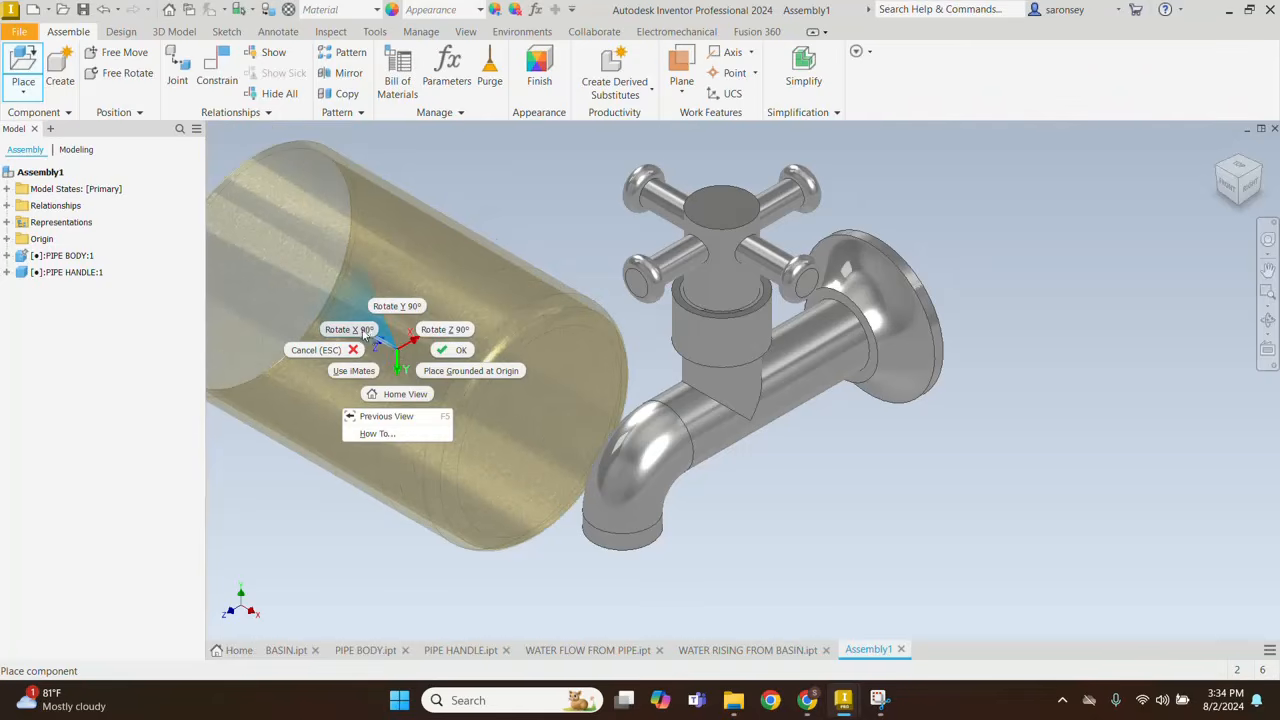
left_click(363, 332)
Step: Place one upright BASIN in free space in front of the faucet and end the placement
scroll(401, 388, "down", 2)
middle_click_drag(421, 380, 490, 365)
left_click(386, 362)
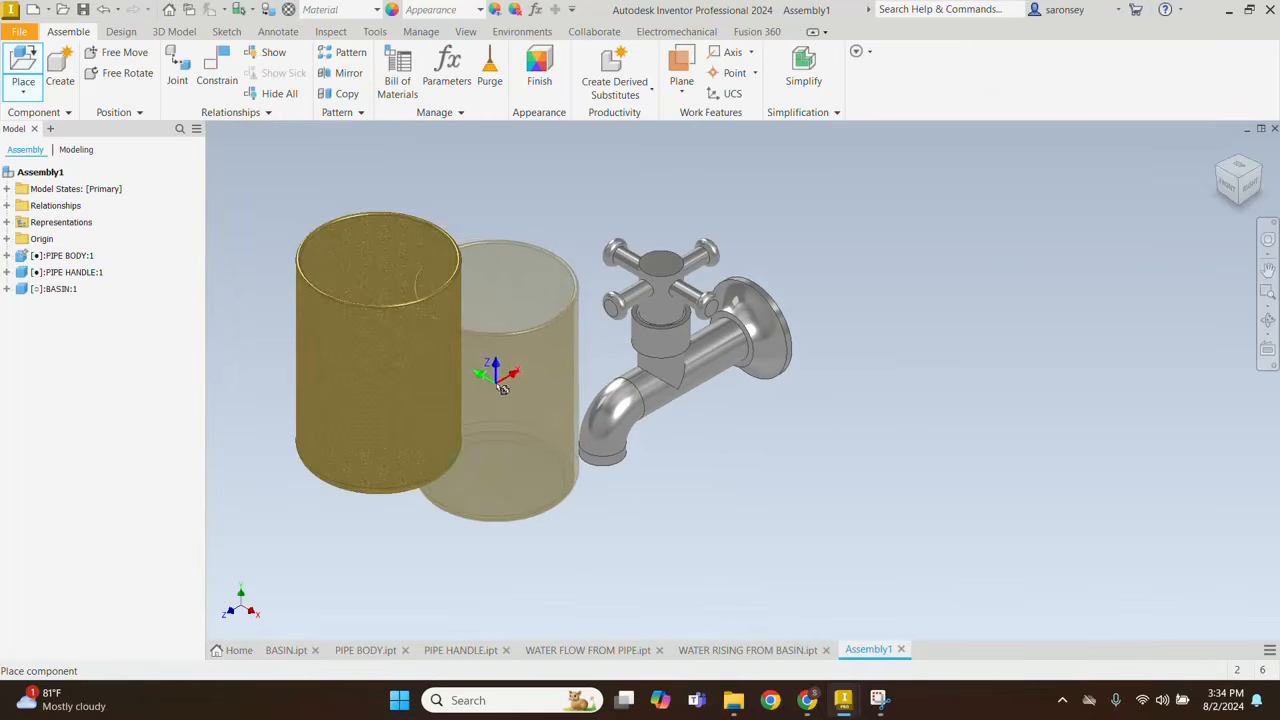
key("Escape")
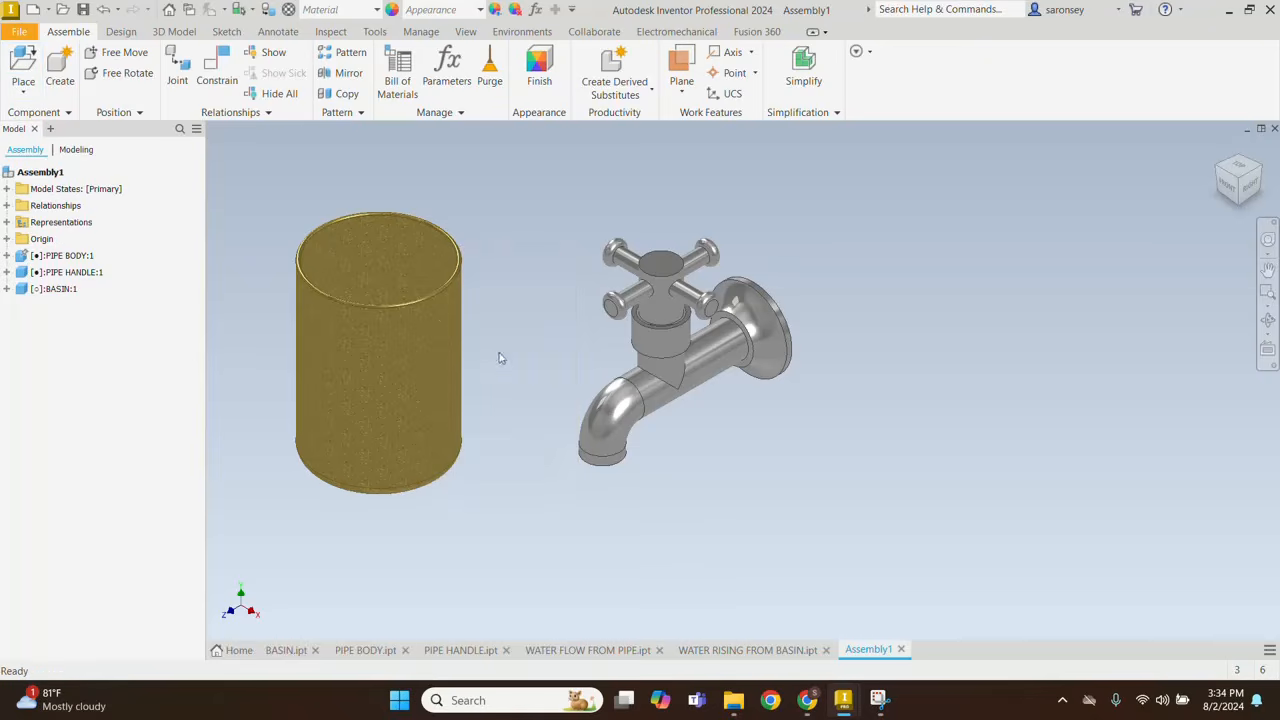
Step: Mate the basin's central axis to the axis of the pipe body's spout outlet with a 0 mm offset
left_click(217, 68)
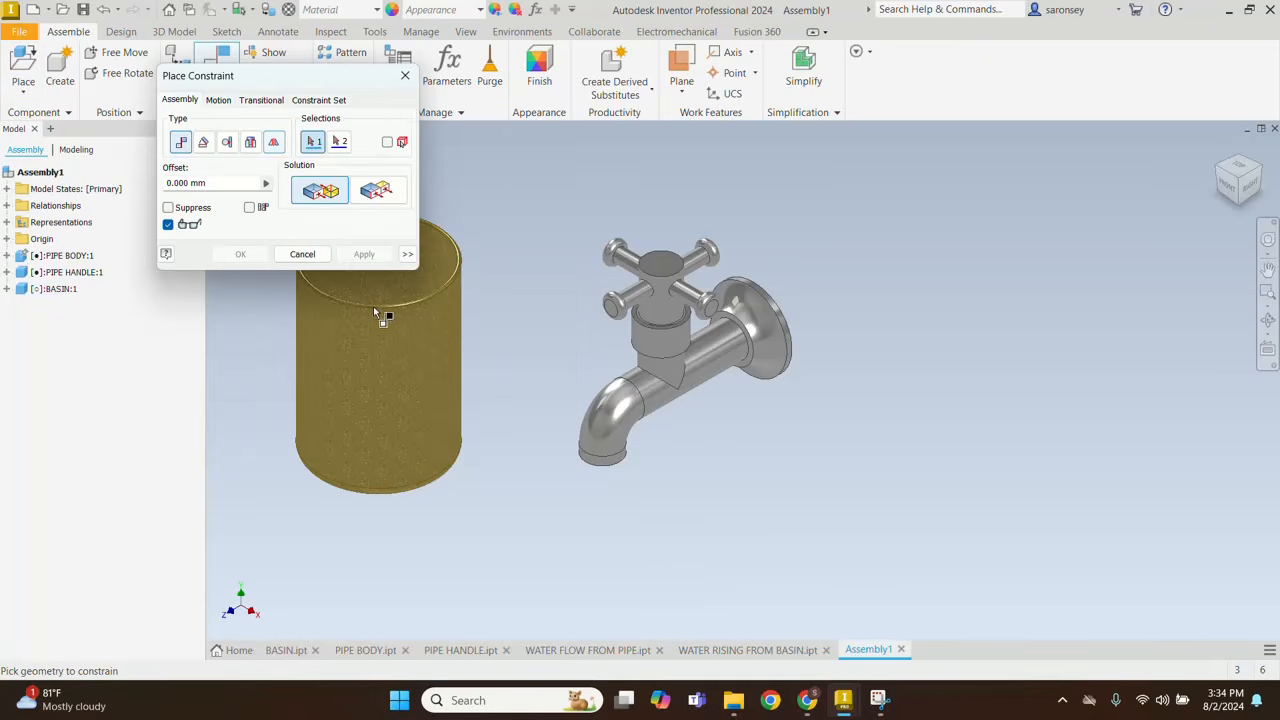
left_click(380, 360)
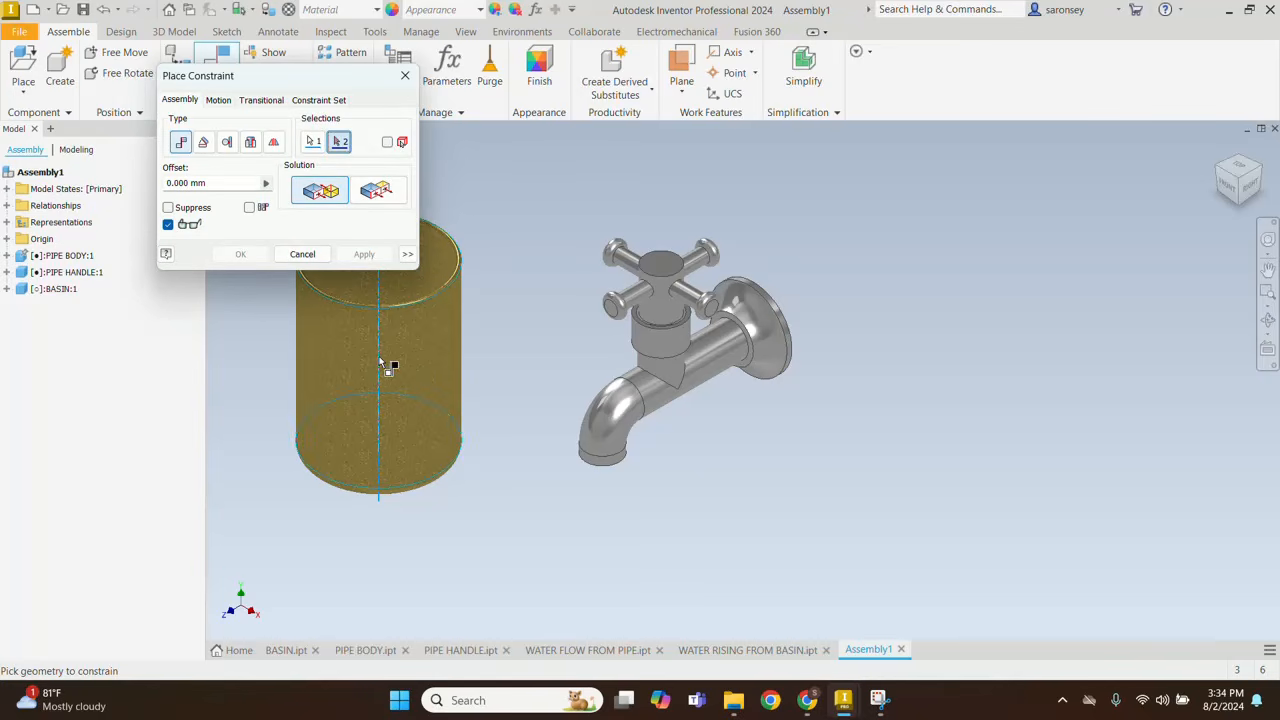
scroll(607, 451, "up", 5)
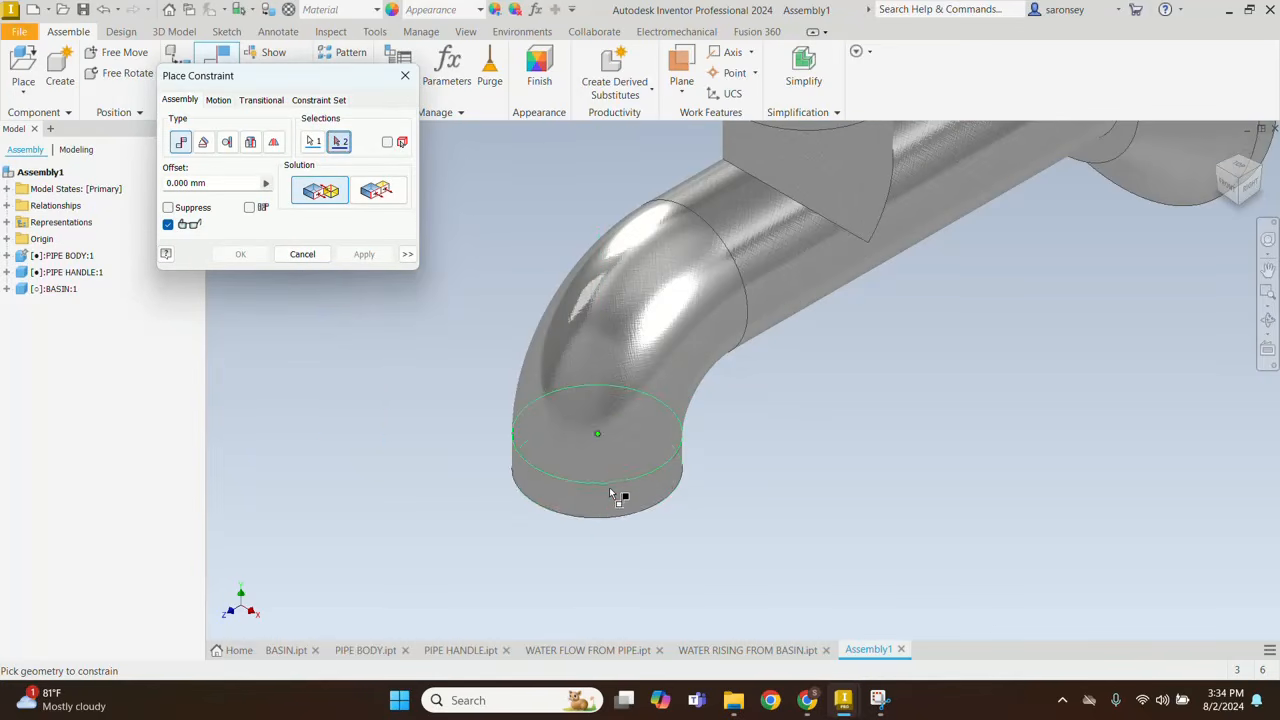
left_click(610, 500)
scroll(609, 500, "down", 3)
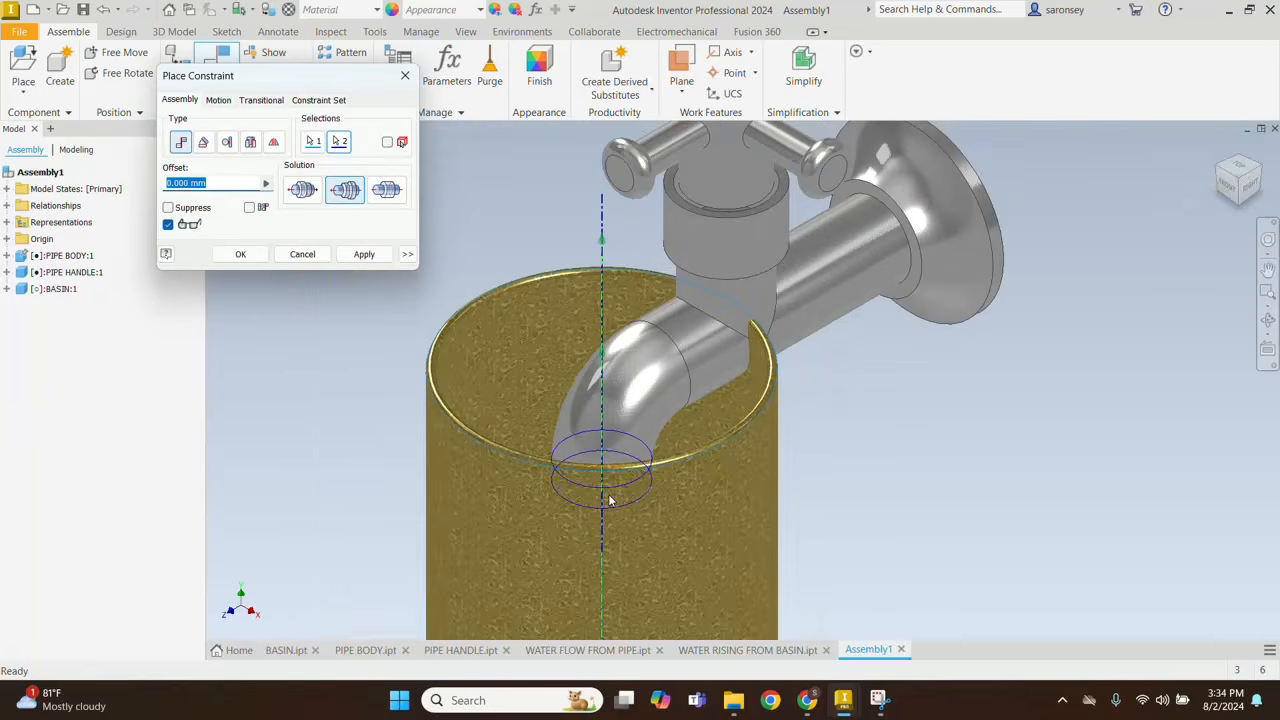
middle_click_drag(609, 500, 613, 475)
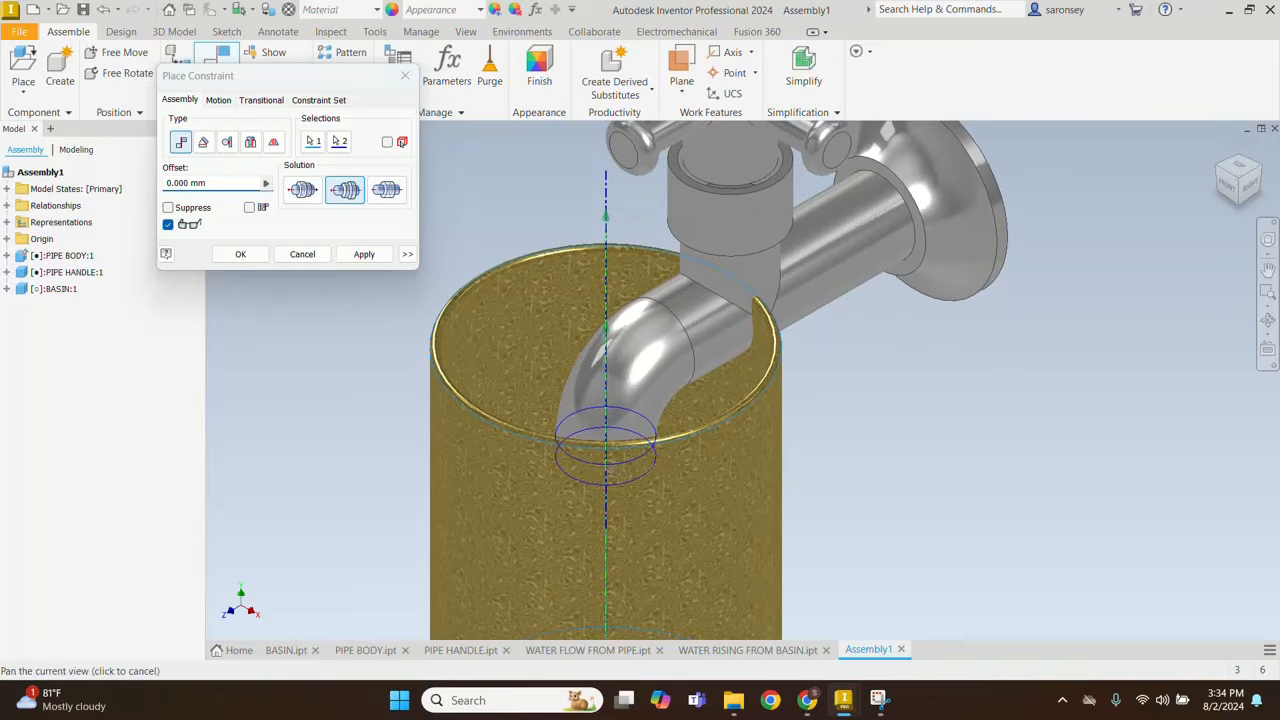
left_click(362, 254)
scroll(400, 335, "down", 2)
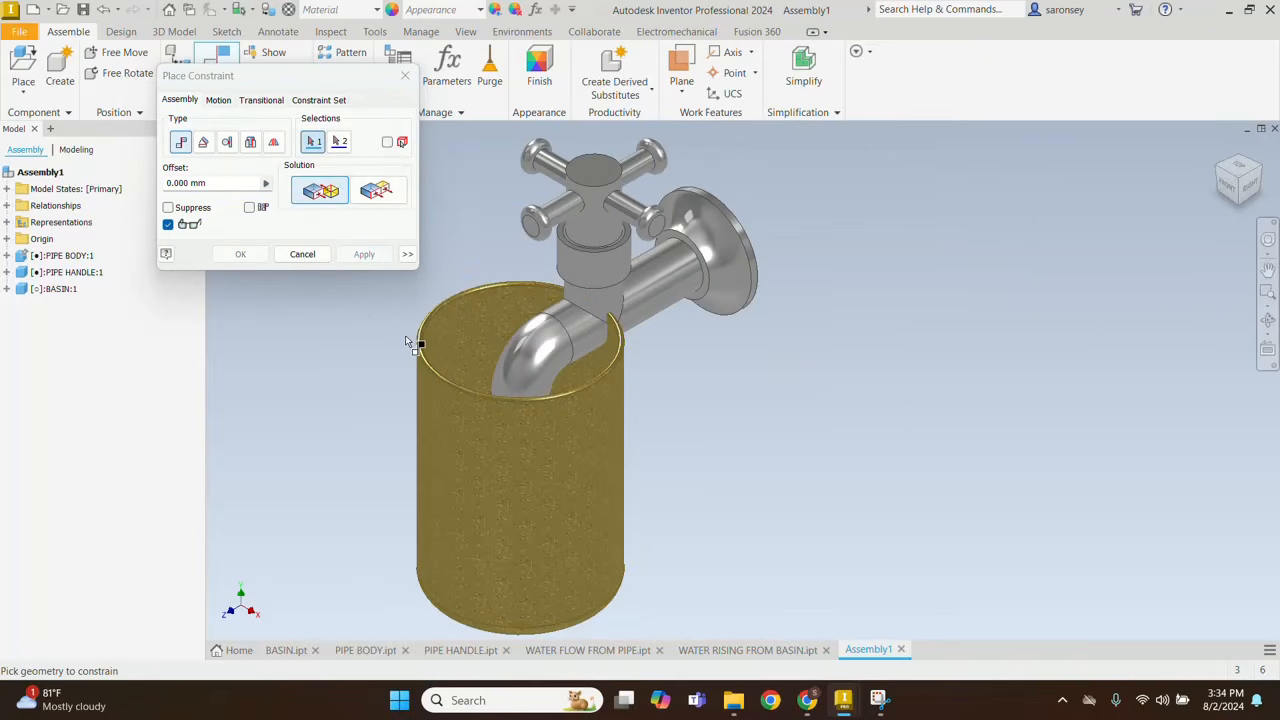
left_click(405, 76)
Step: Lower the basin clear of the spout and select its inner floor face and the spout's annular end face for a mate
middle_click_drag(645, 330, 898, 271)
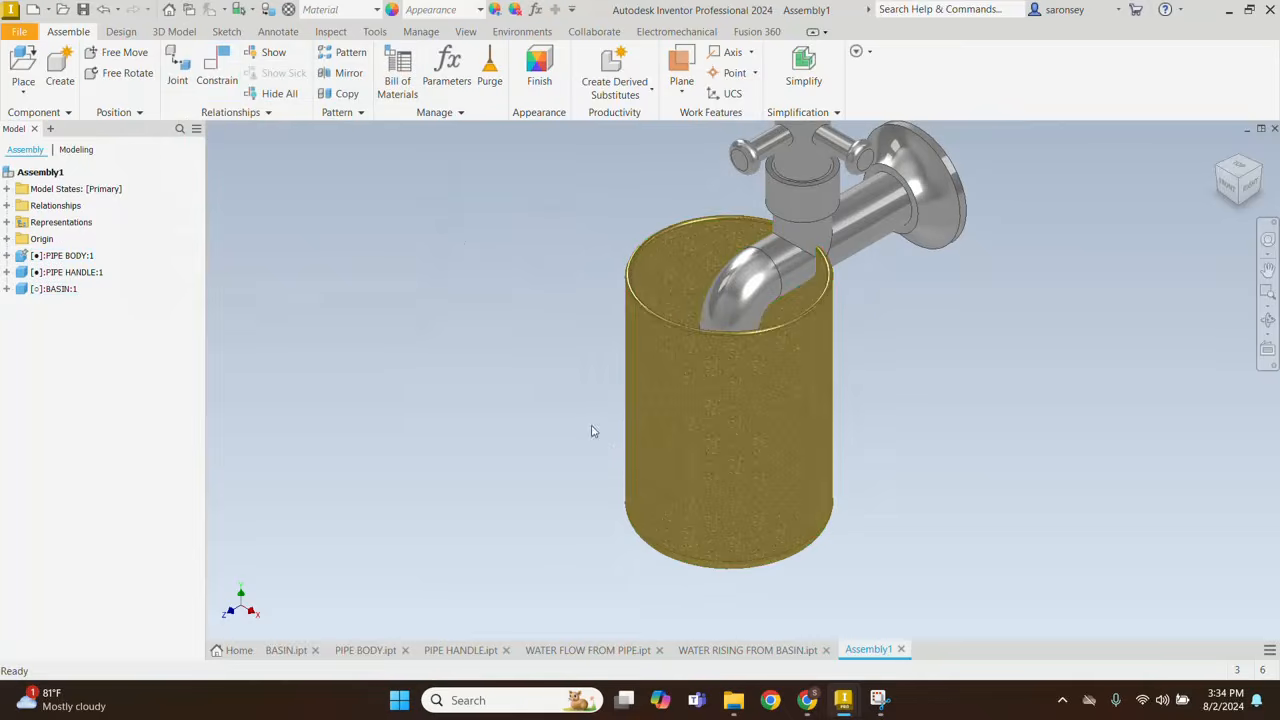
left_click_drag(664, 413, 550, 541)
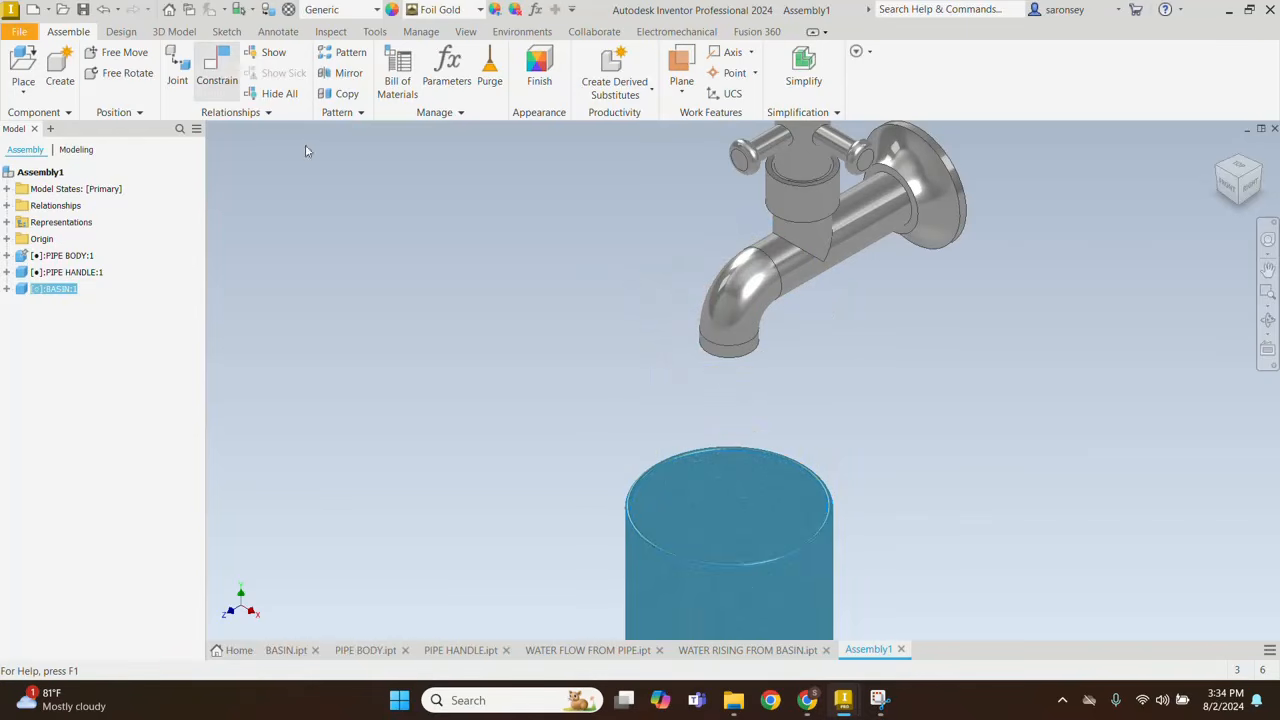
middle_click_drag(478, 411, 540, 370)
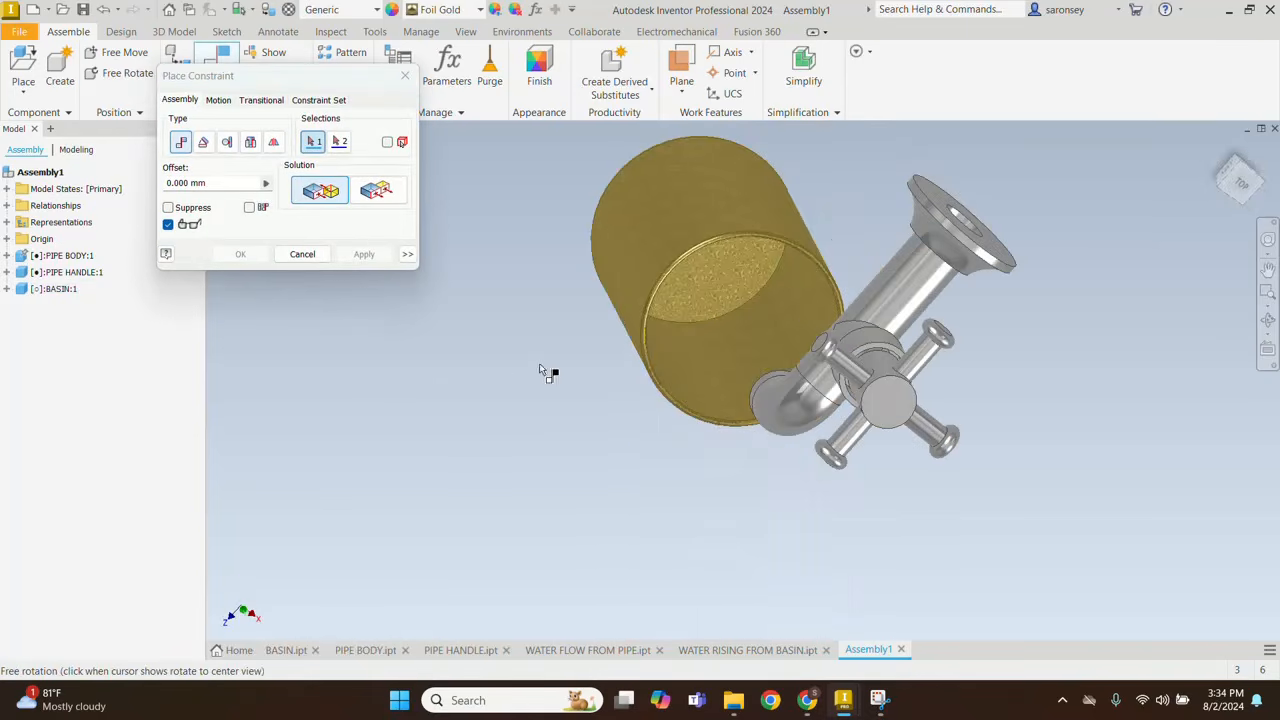
left_click(712, 298)
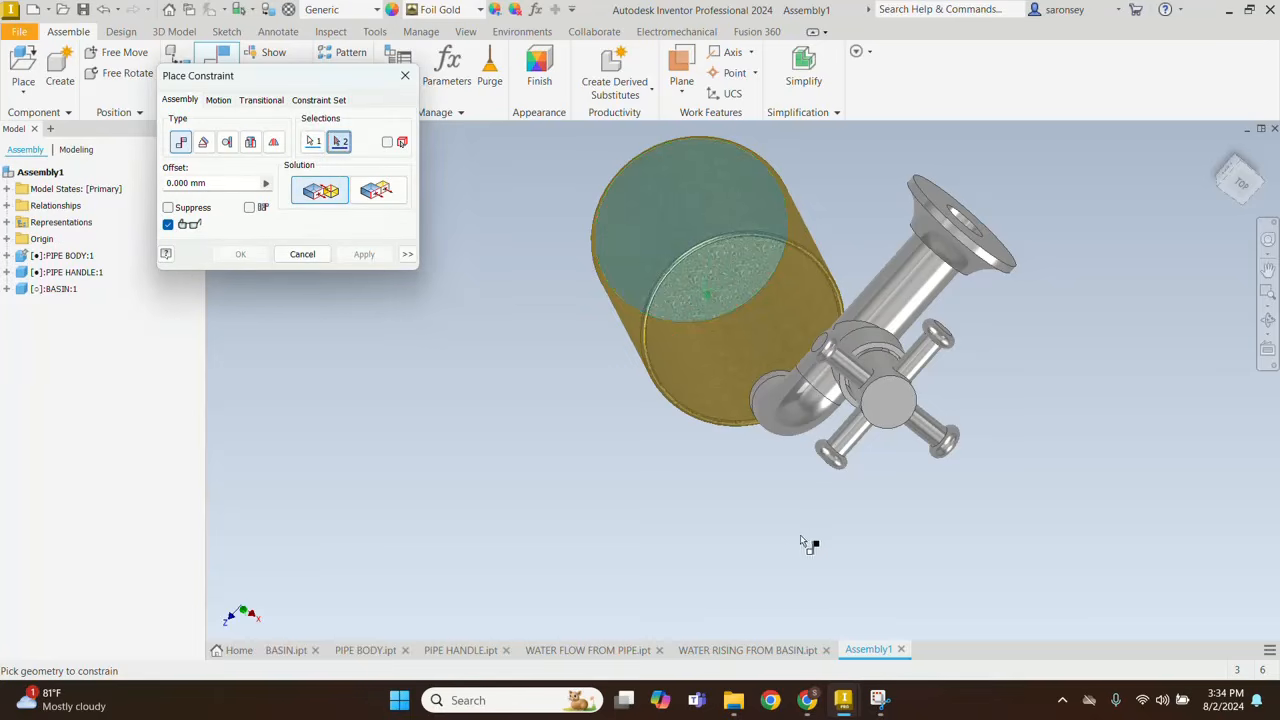
middle_click_drag(800, 541, 841, 474, "shift")
middle_click_drag(836, 349, 775, 553)
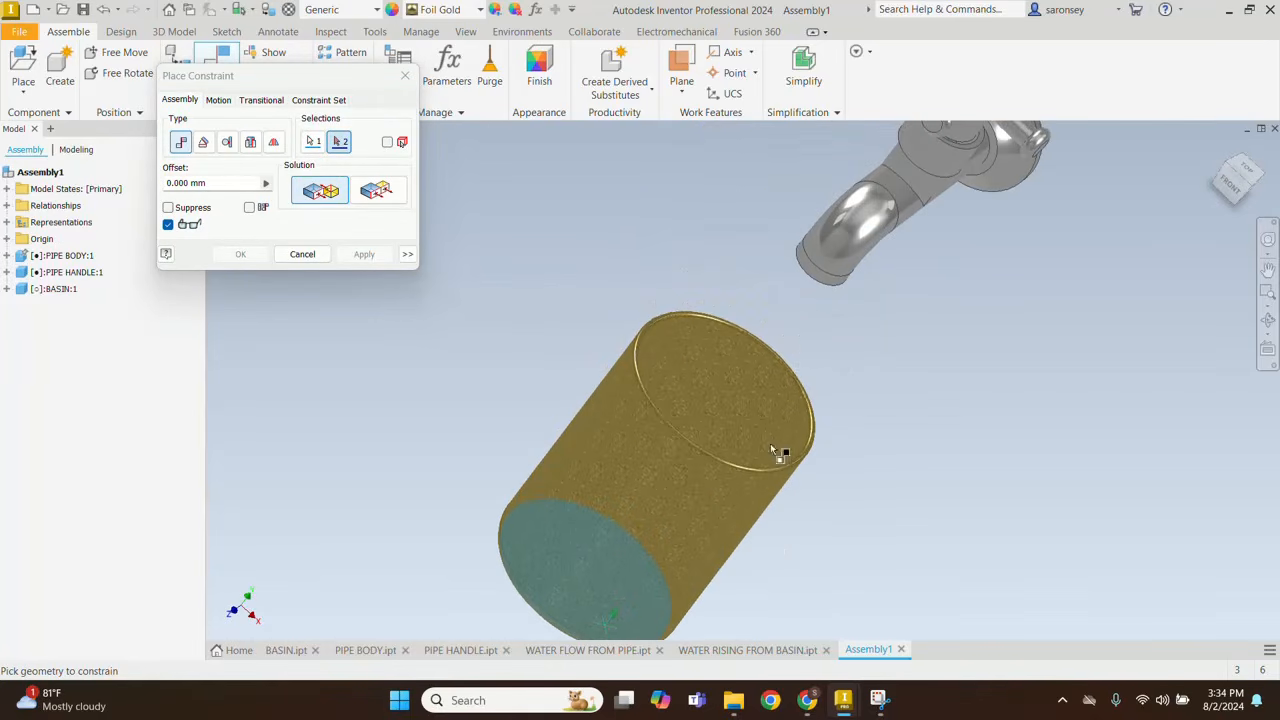
middle_click_drag(817, 325, 797, 395, "shift")
scroll(797, 395, "up", 5)
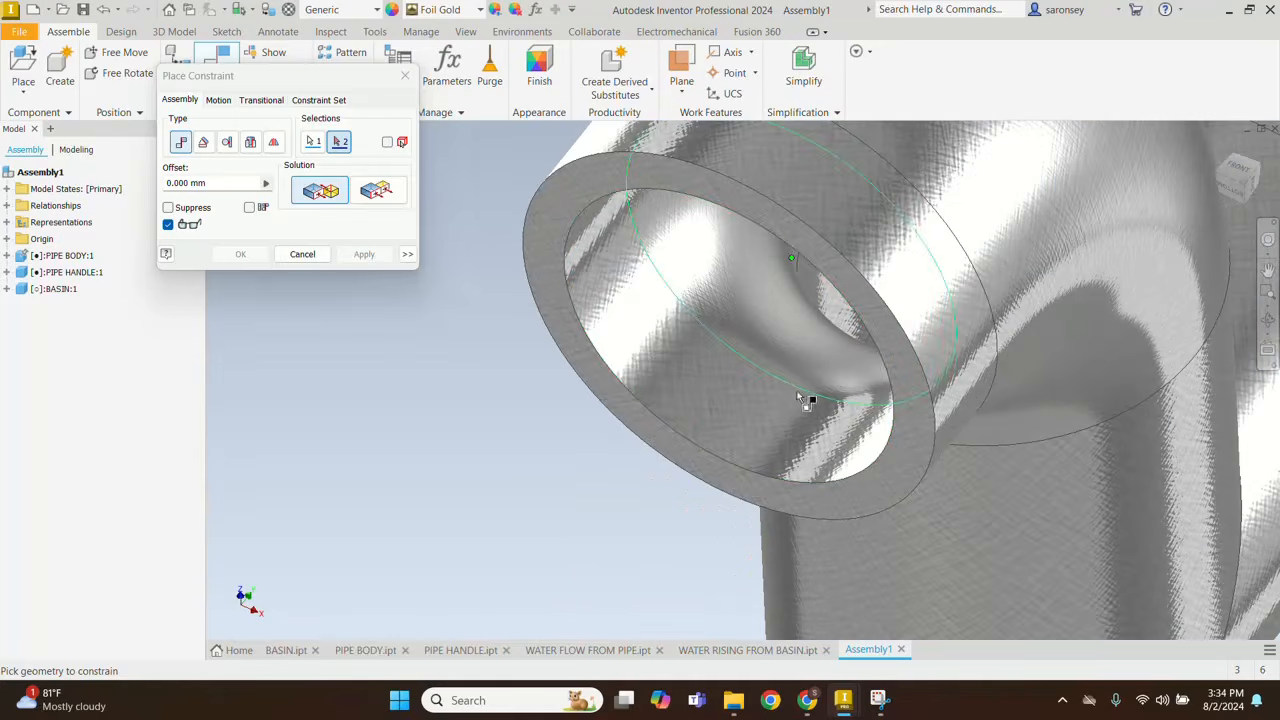
left_click(906, 450)
scroll(904, 450, "down", 6)
middle_click_drag(904, 450, 533, 402, "shift")
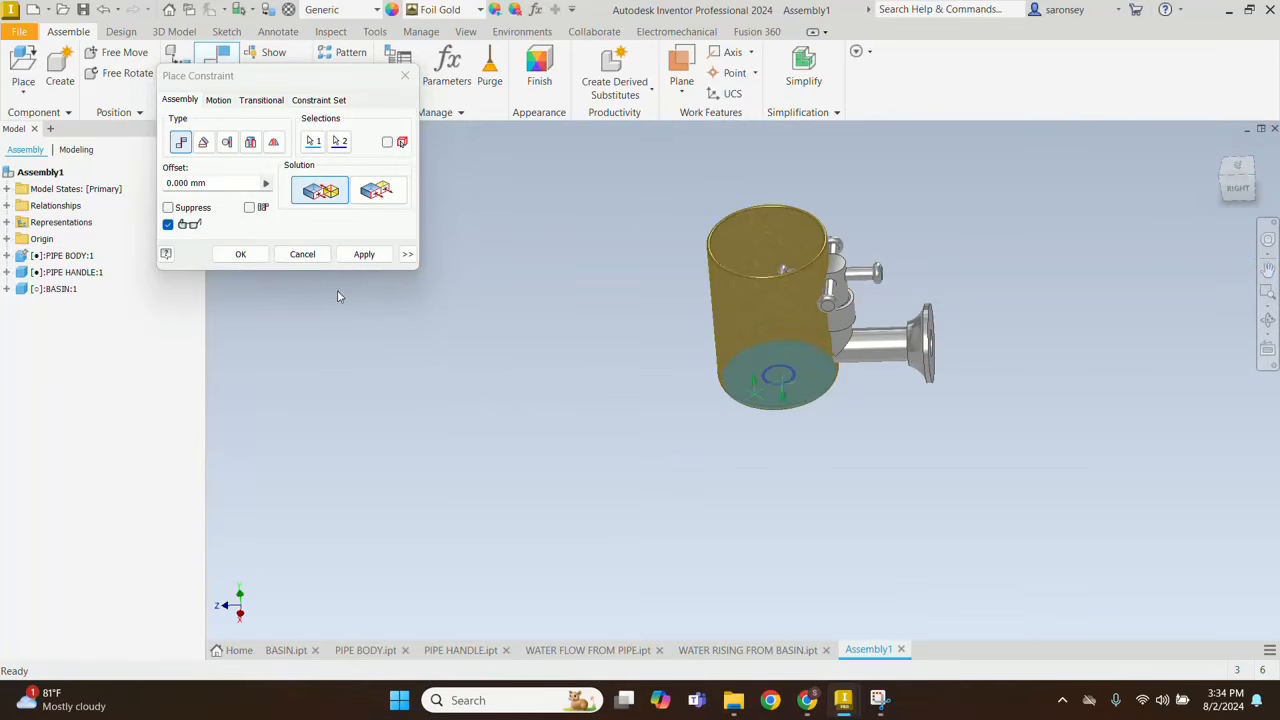
Step: Set the mate offset between the basin floor and the spout end to 120 mm and apply the constraint
double_click(190, 182)
type("1")
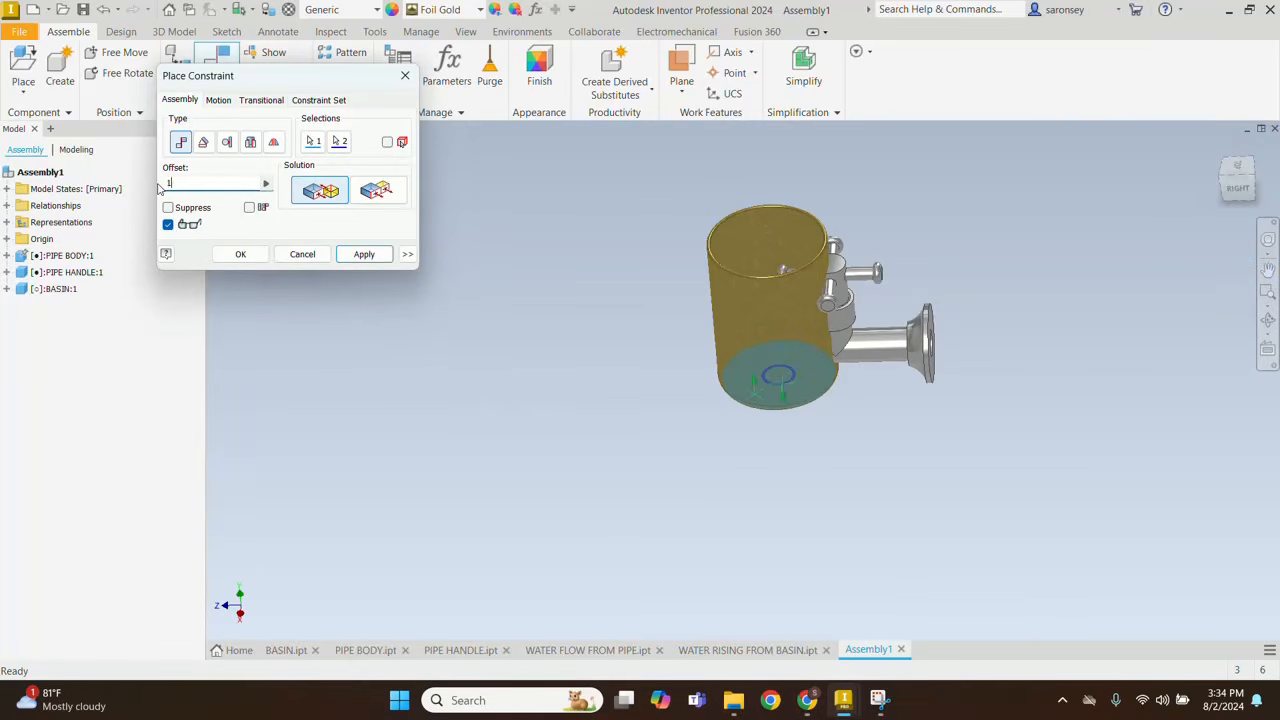
type("20")
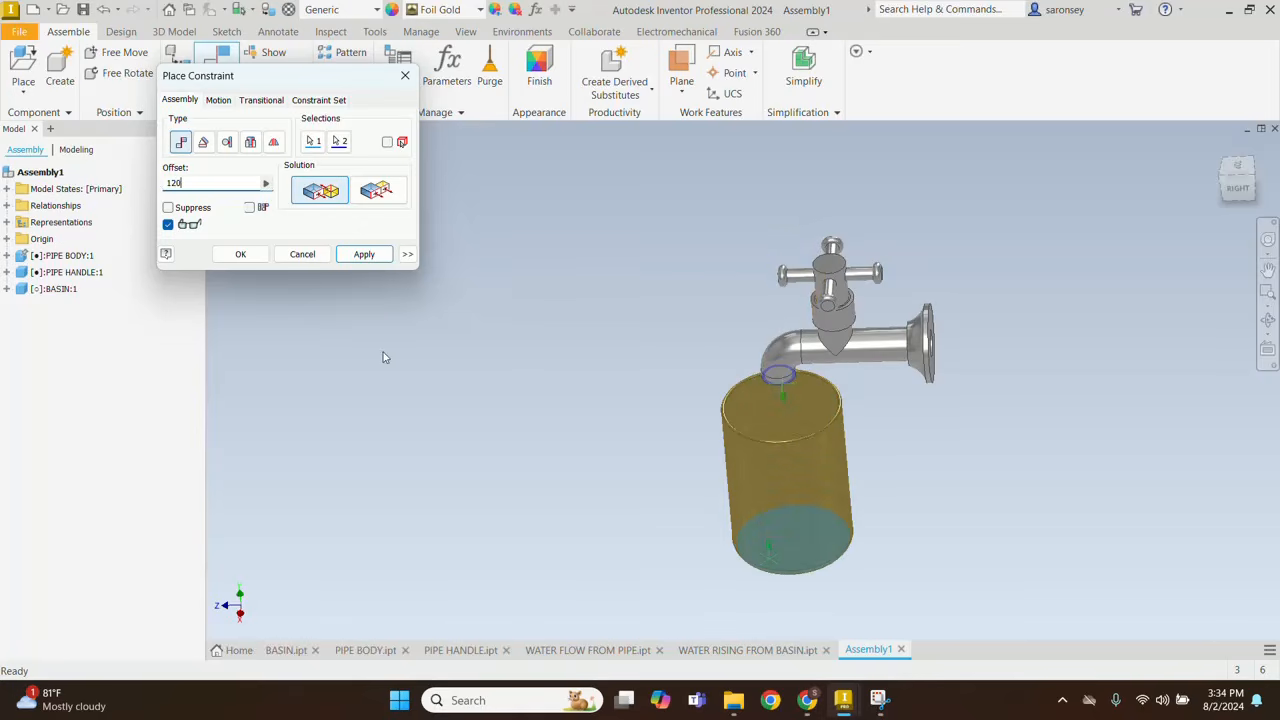
middle_click_drag(659, 427, 711, 391, "shift")
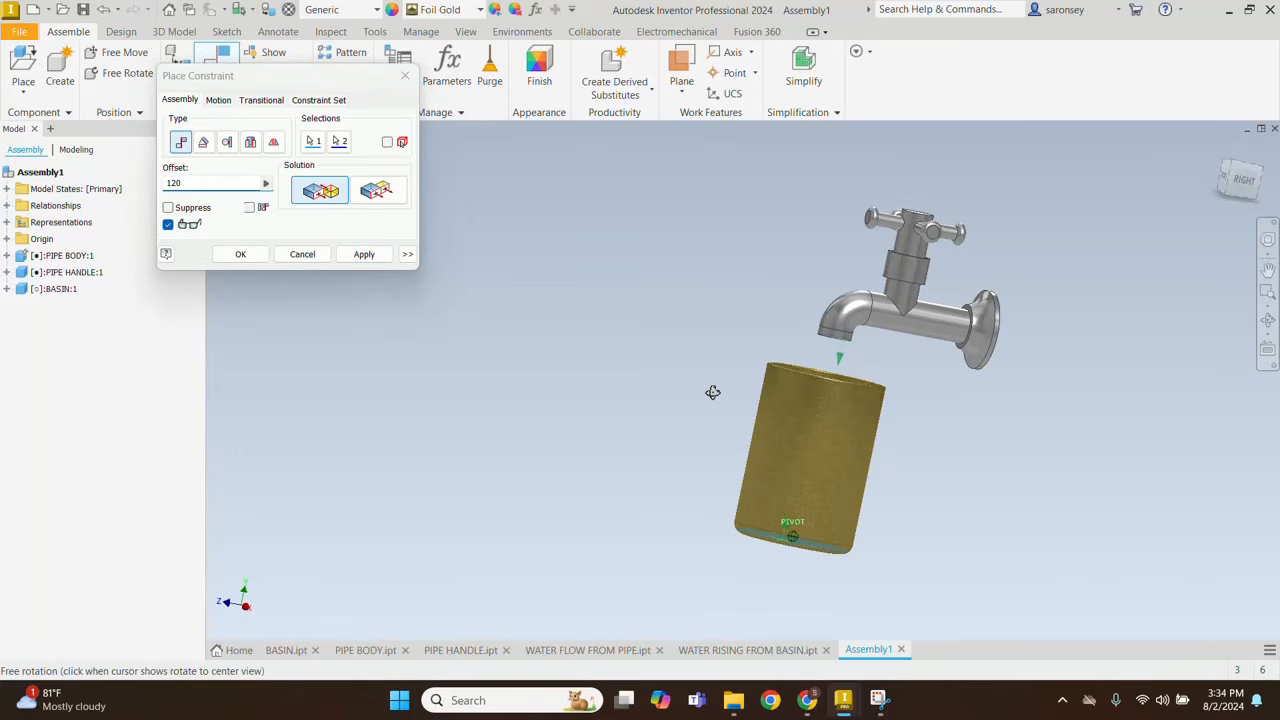
middle_click_drag(1000, 440, 951, 437, "shift")
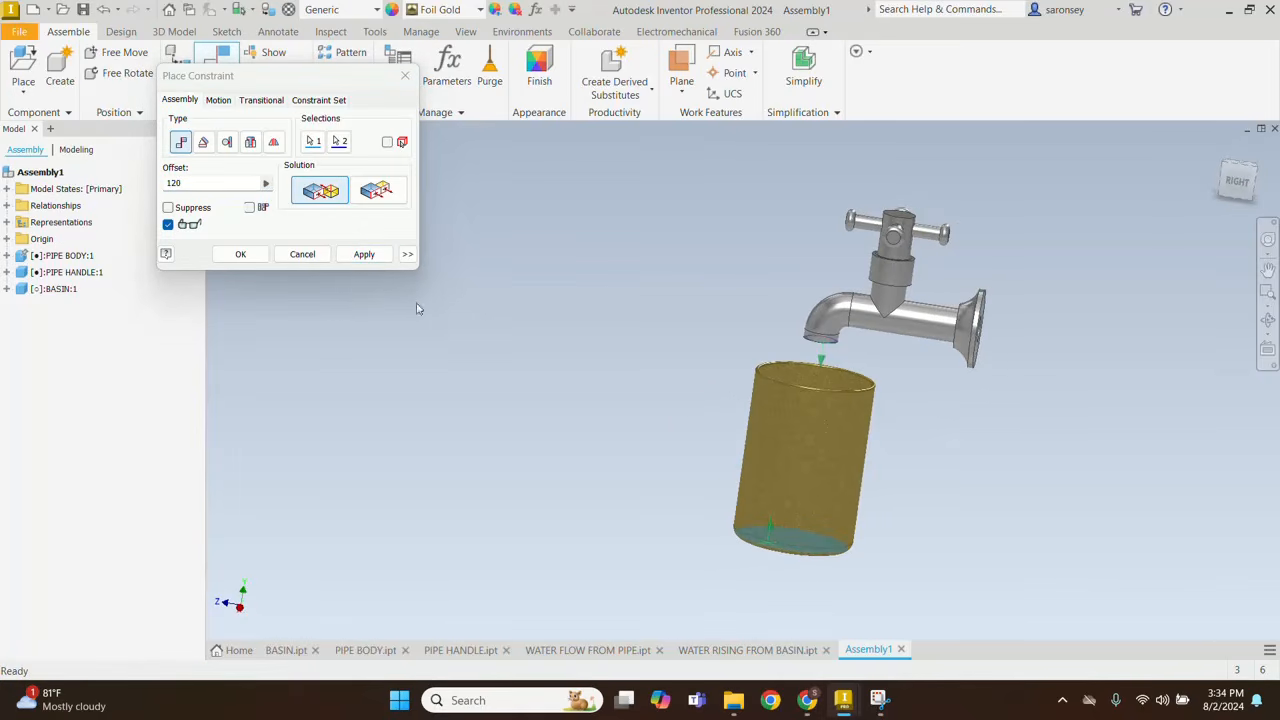
left_click(363, 254)
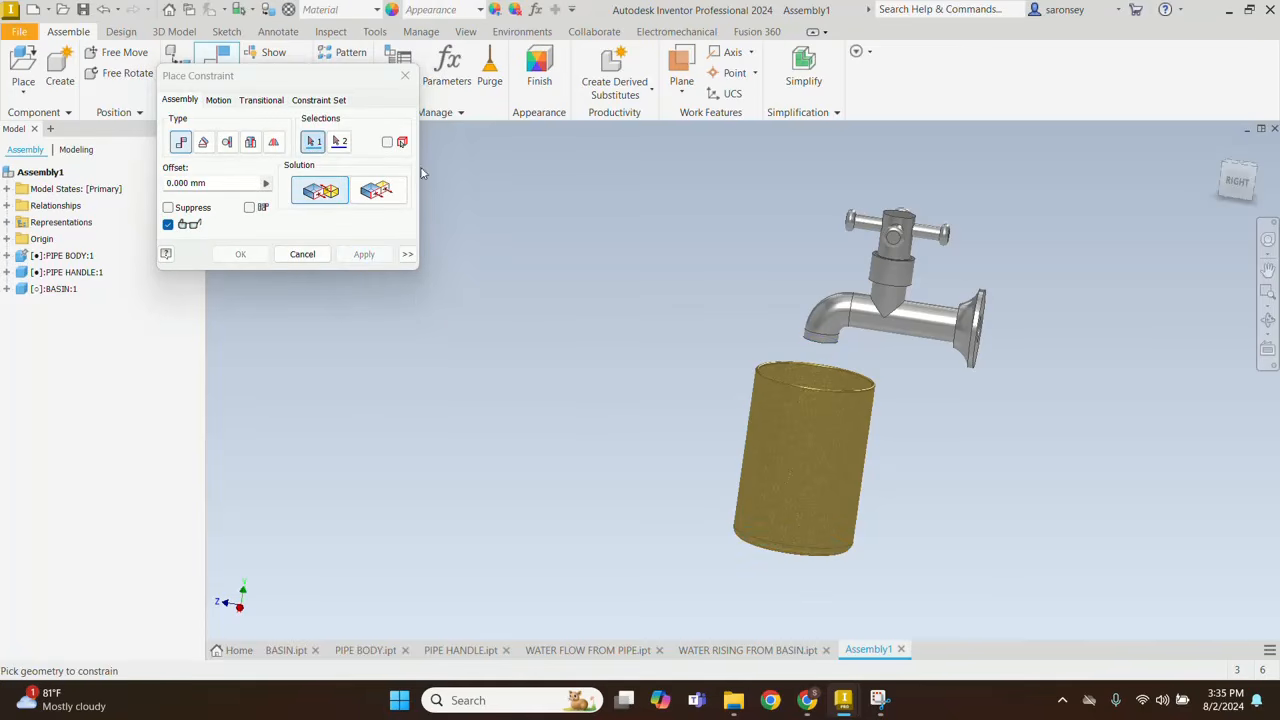
left_click(404, 78)
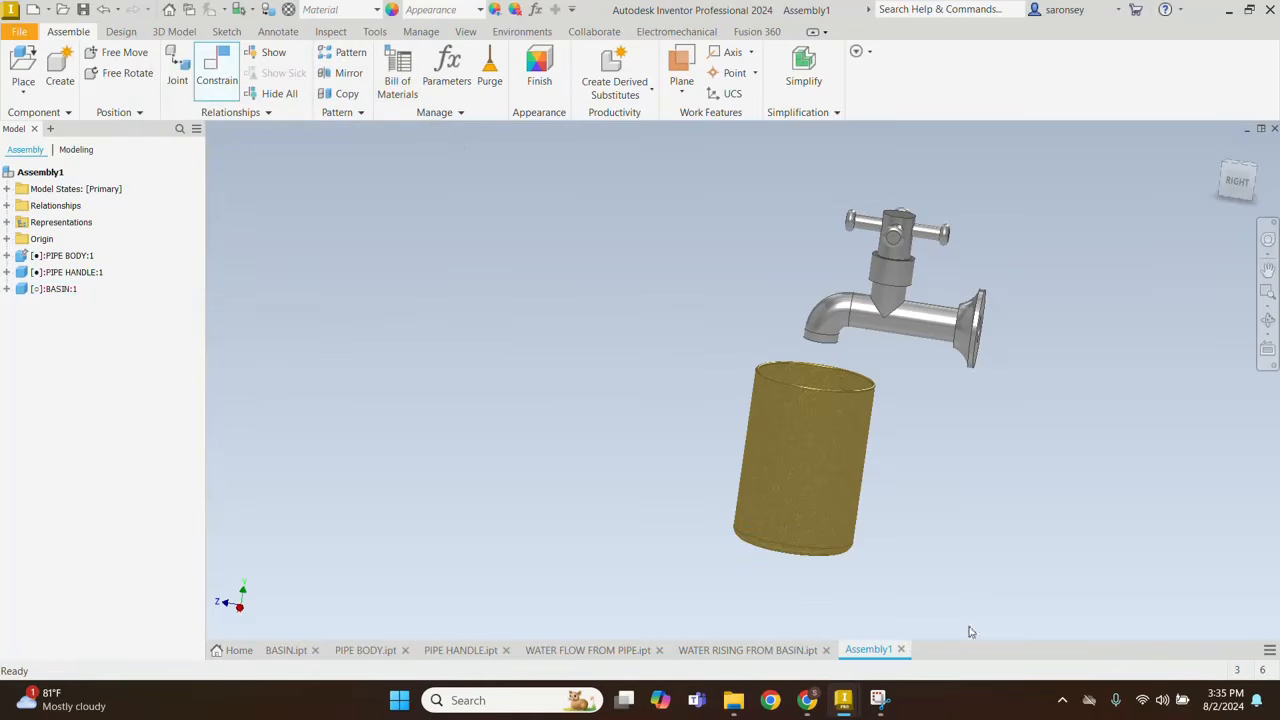
Step: Place one WATER FLOW FROM PIPE component beside the basin, rotated 90° about Z three times
left_click(1222, 151)
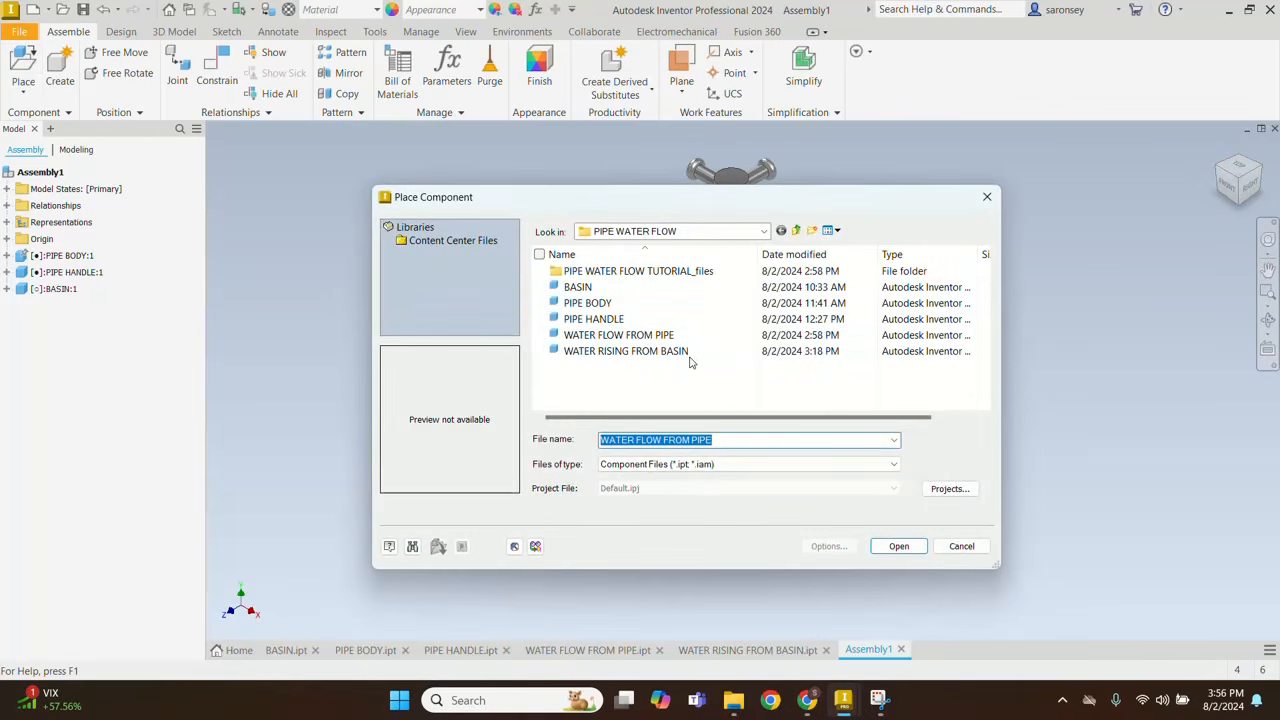
left_click(690, 336)
left_click(899, 546)
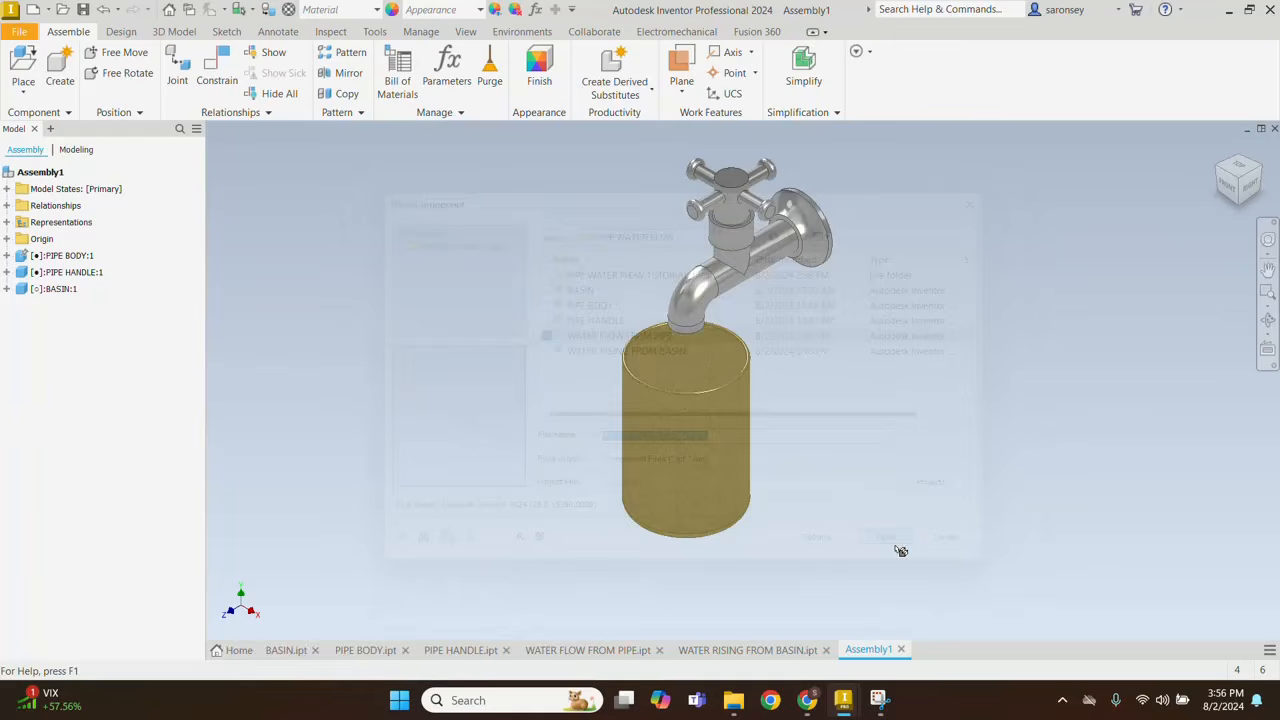
right_click(430, 300)
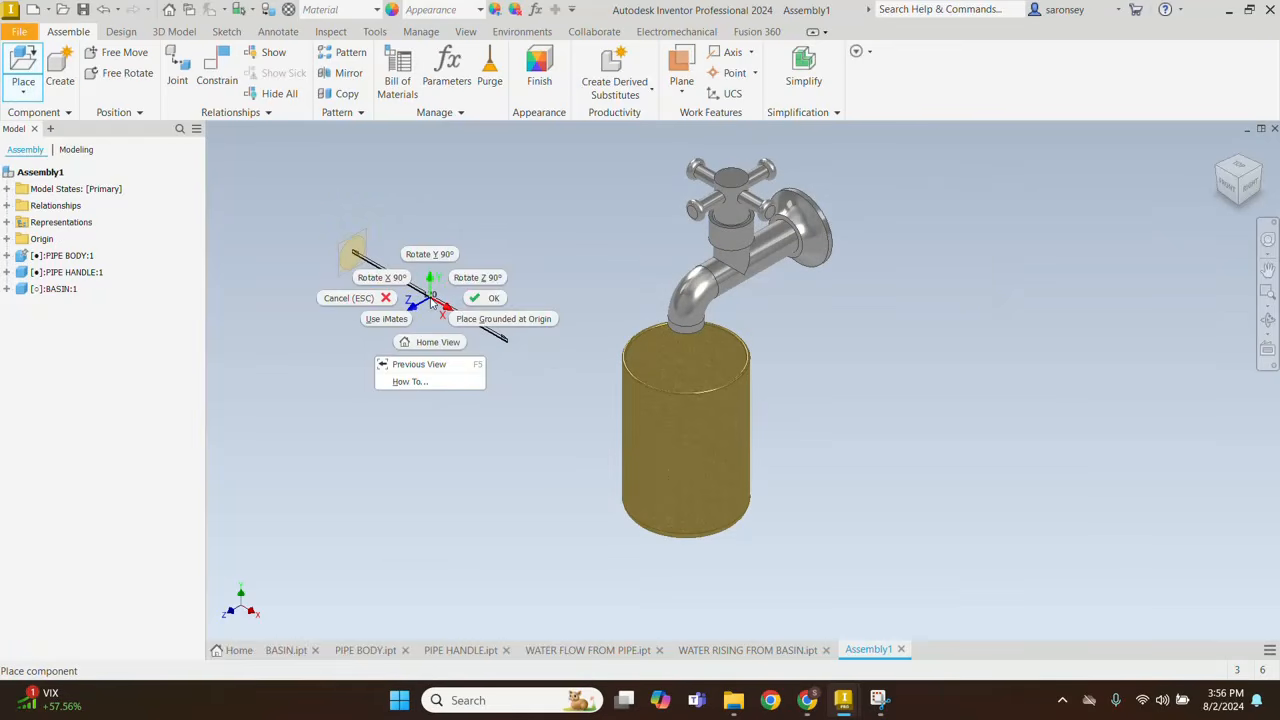
left_click(477, 277)
right_click(470, 318)
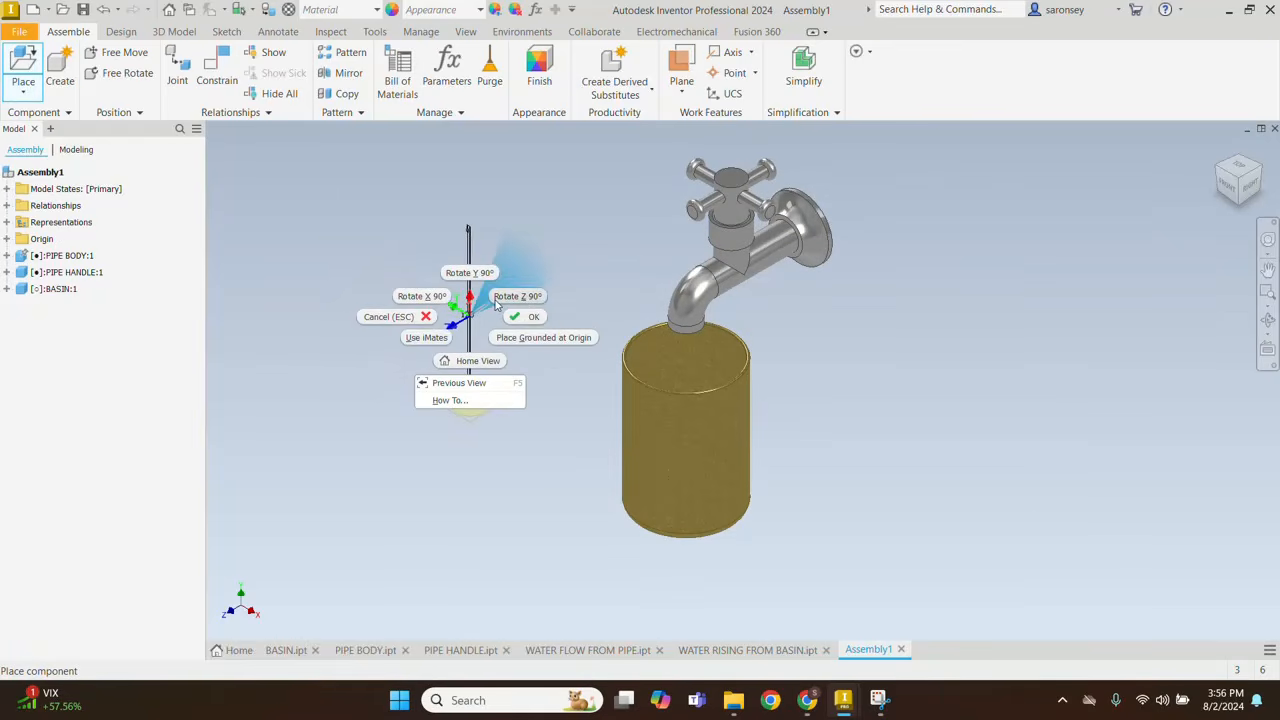
left_click(503, 297)
right_click(485, 295)
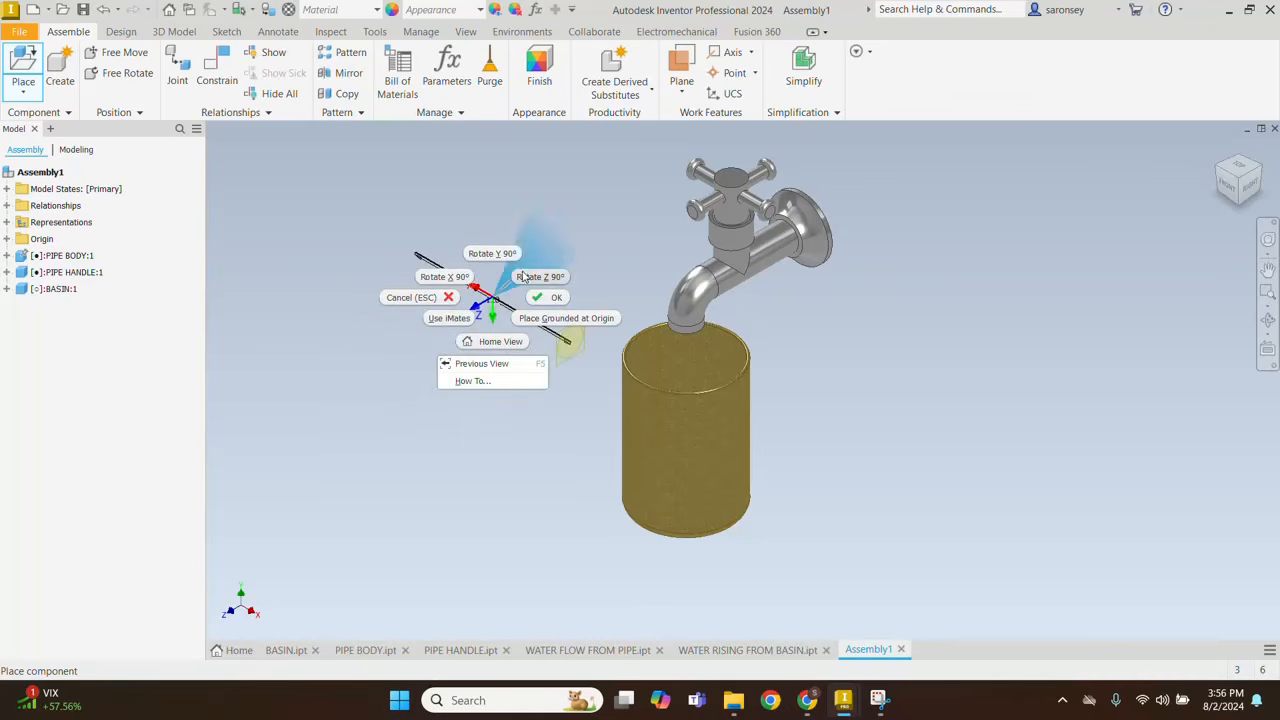
left_click(528, 276)
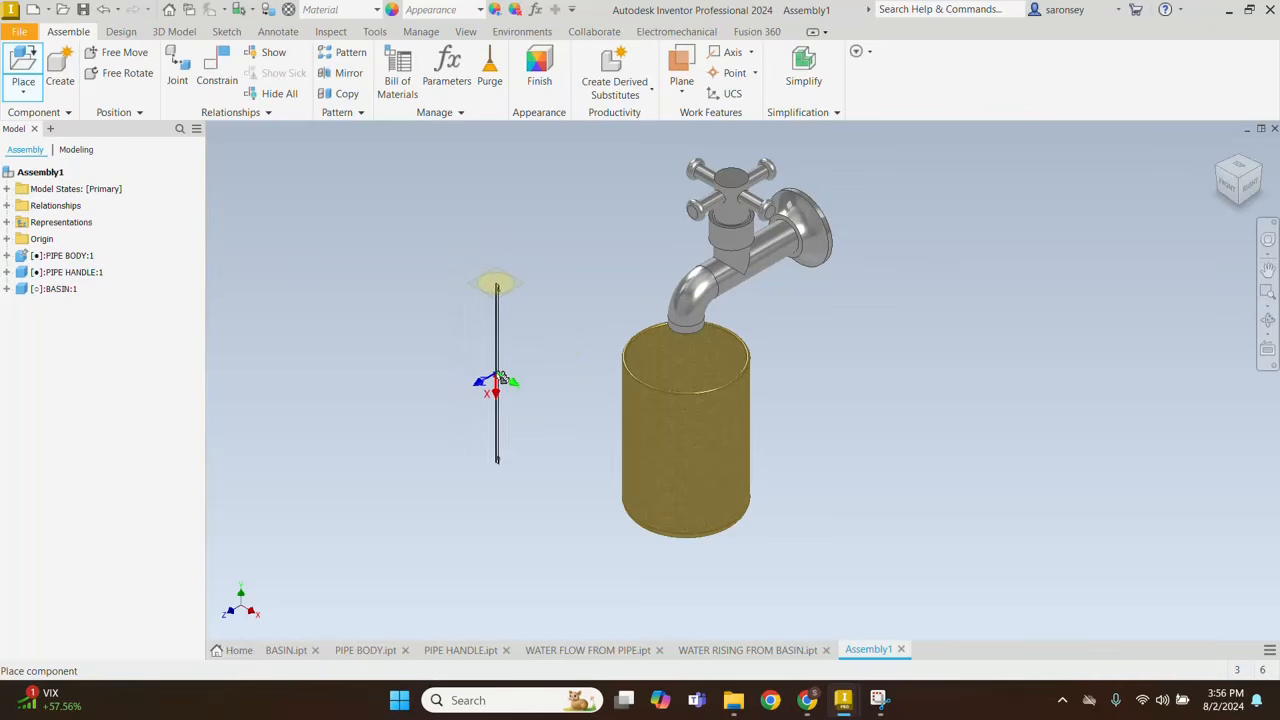
left_click(502, 378)
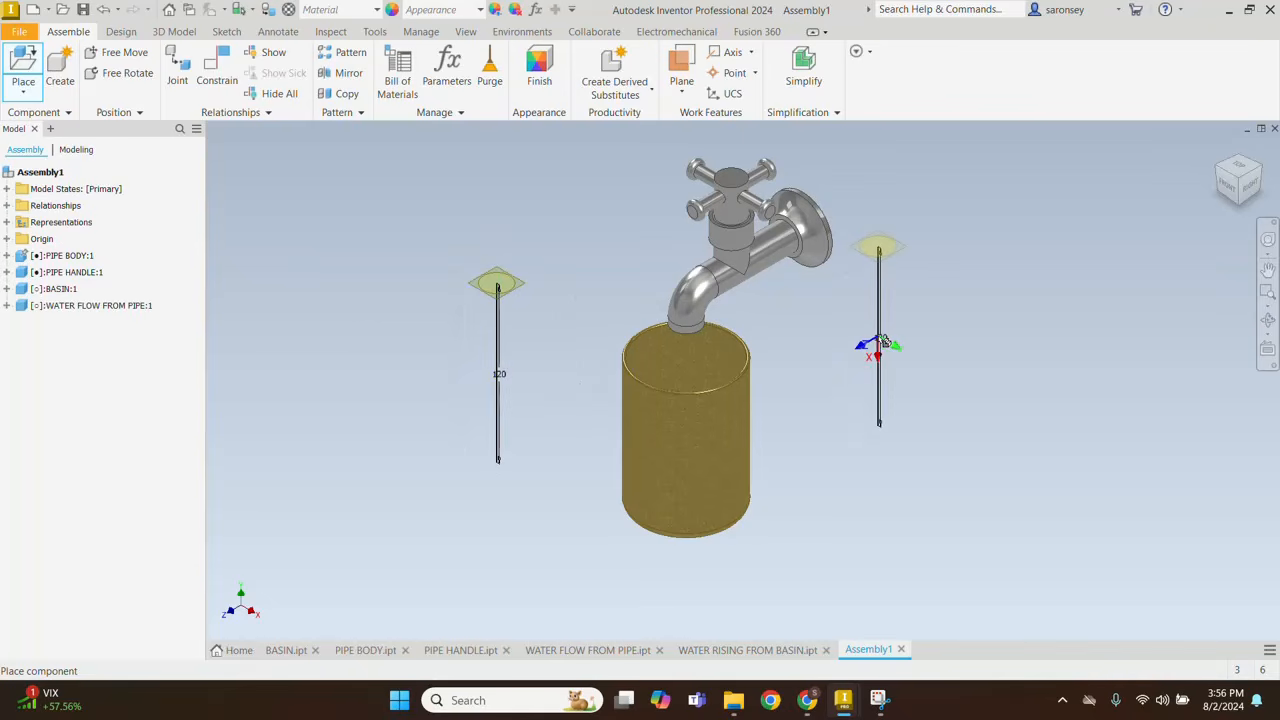
key("Escape")
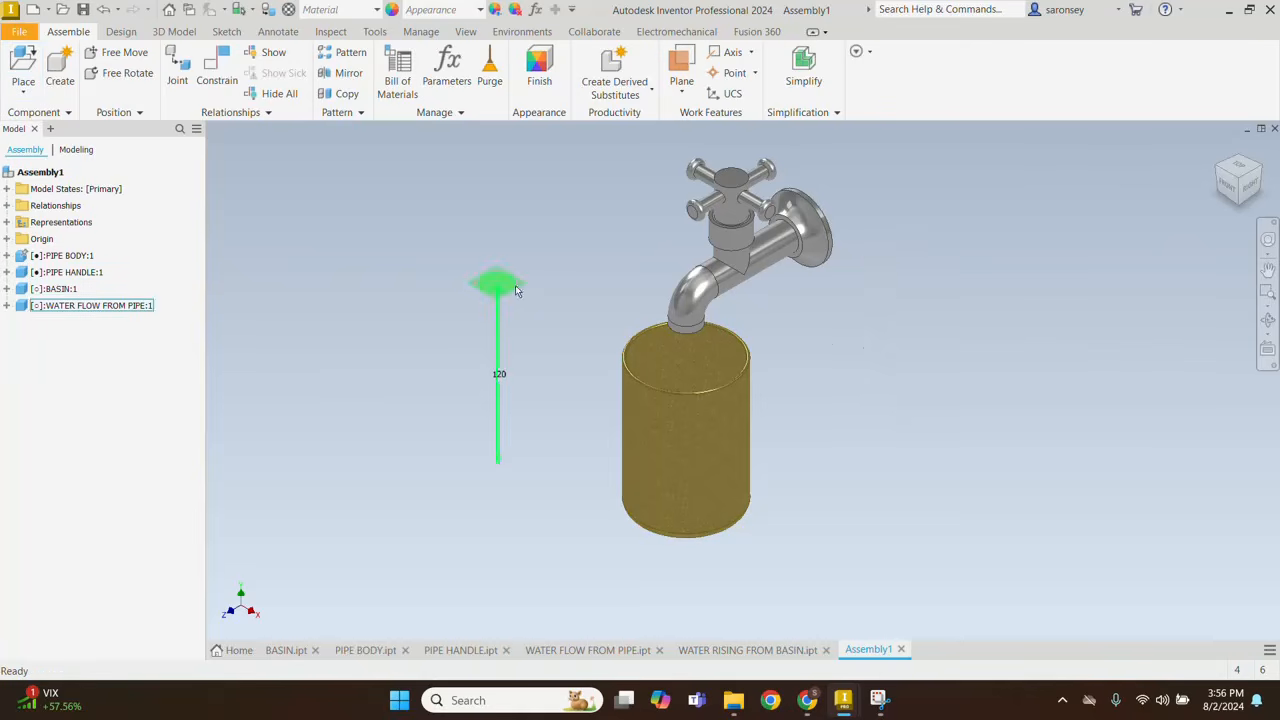
Step: Constrain the YZ plane of WATER FLOW FROM PIPE flush with the spout's annular end face at a 0 mm offset
left_click(7, 305)
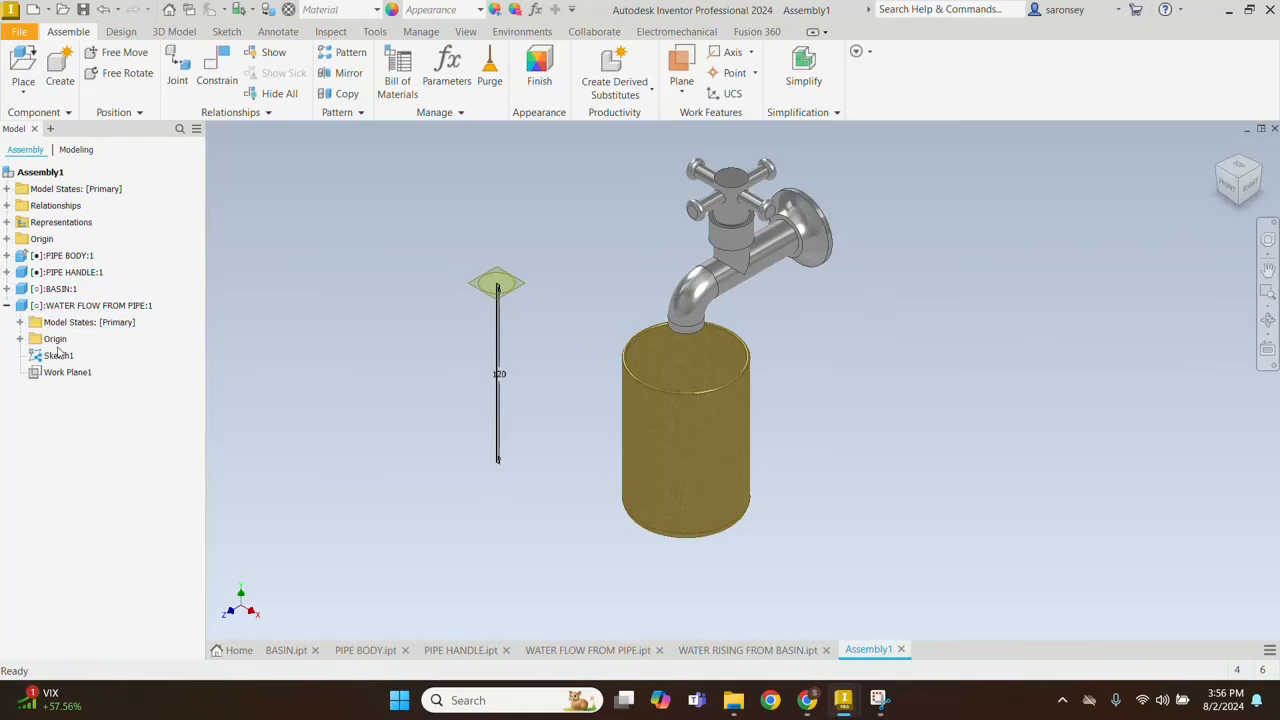
left_click(20, 340)
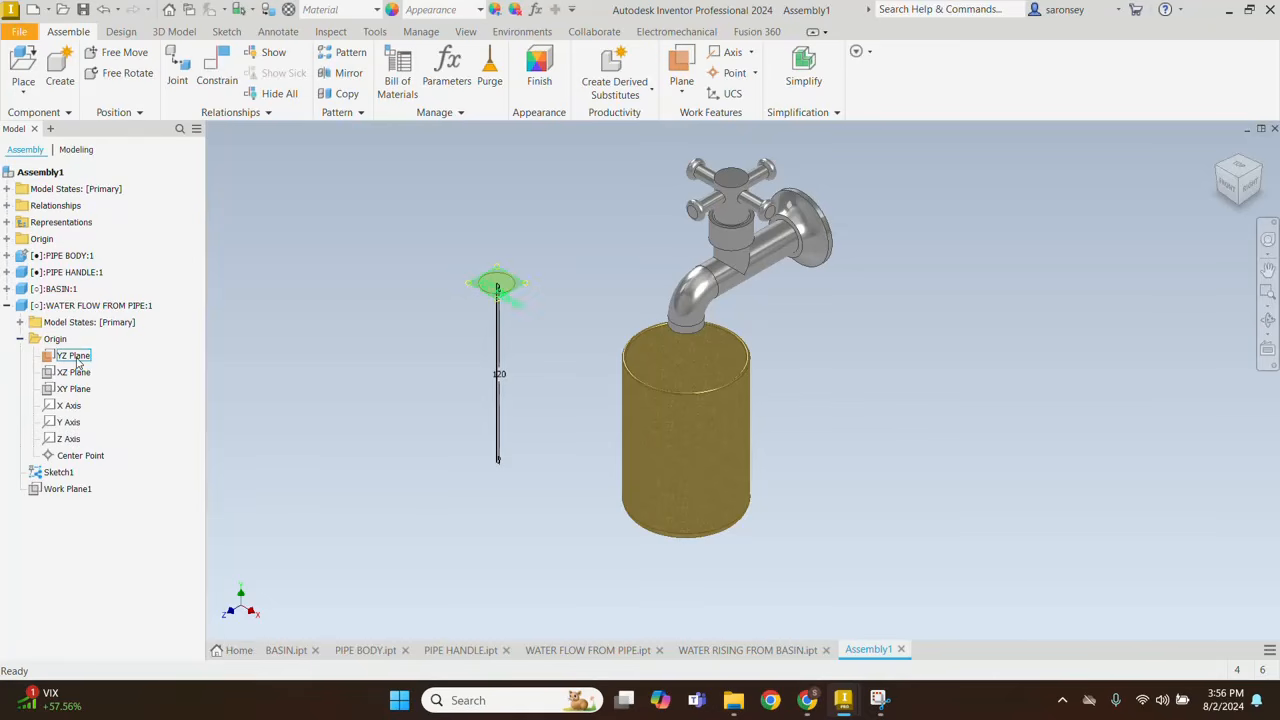
left_click(68, 358)
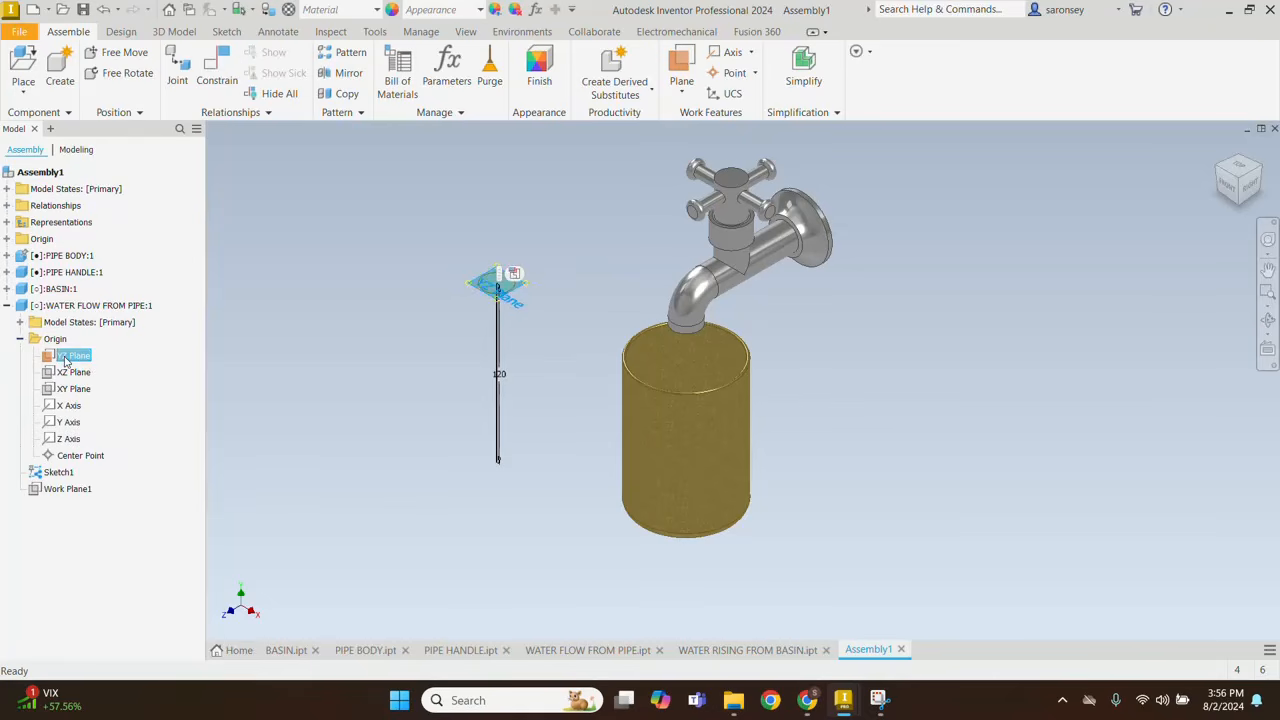
right_click(66, 362)
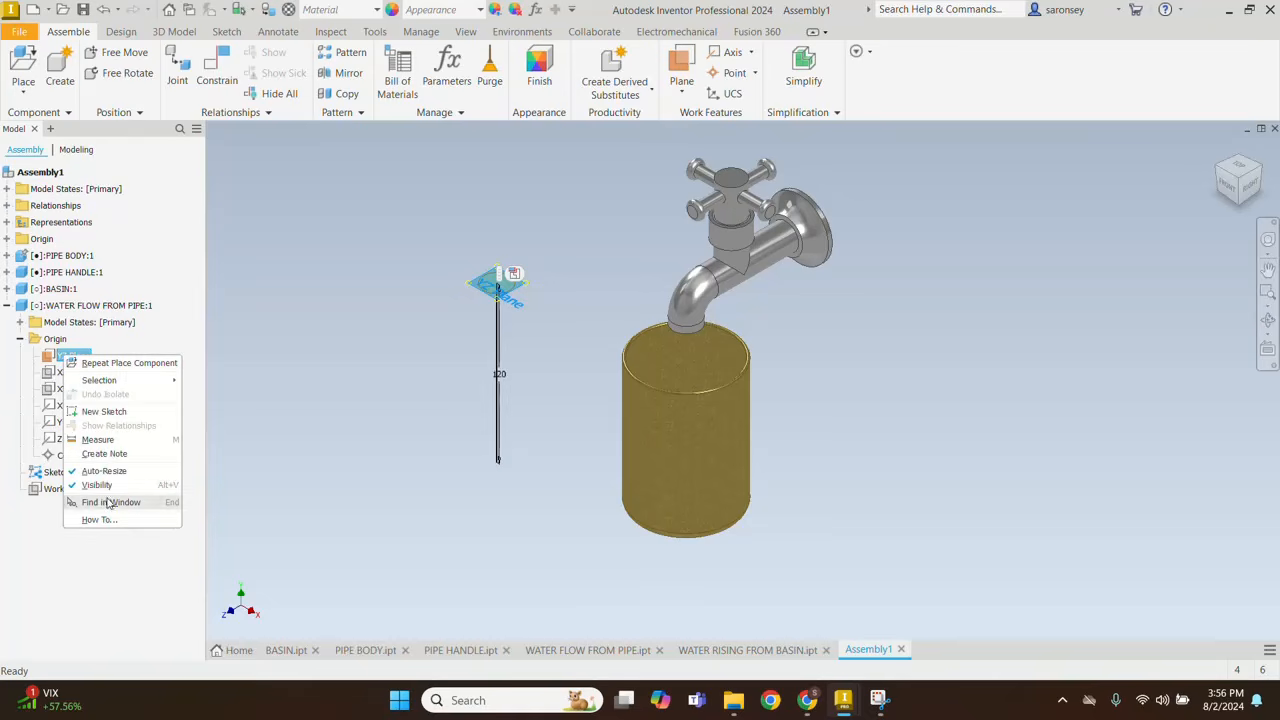
left_click(117, 570)
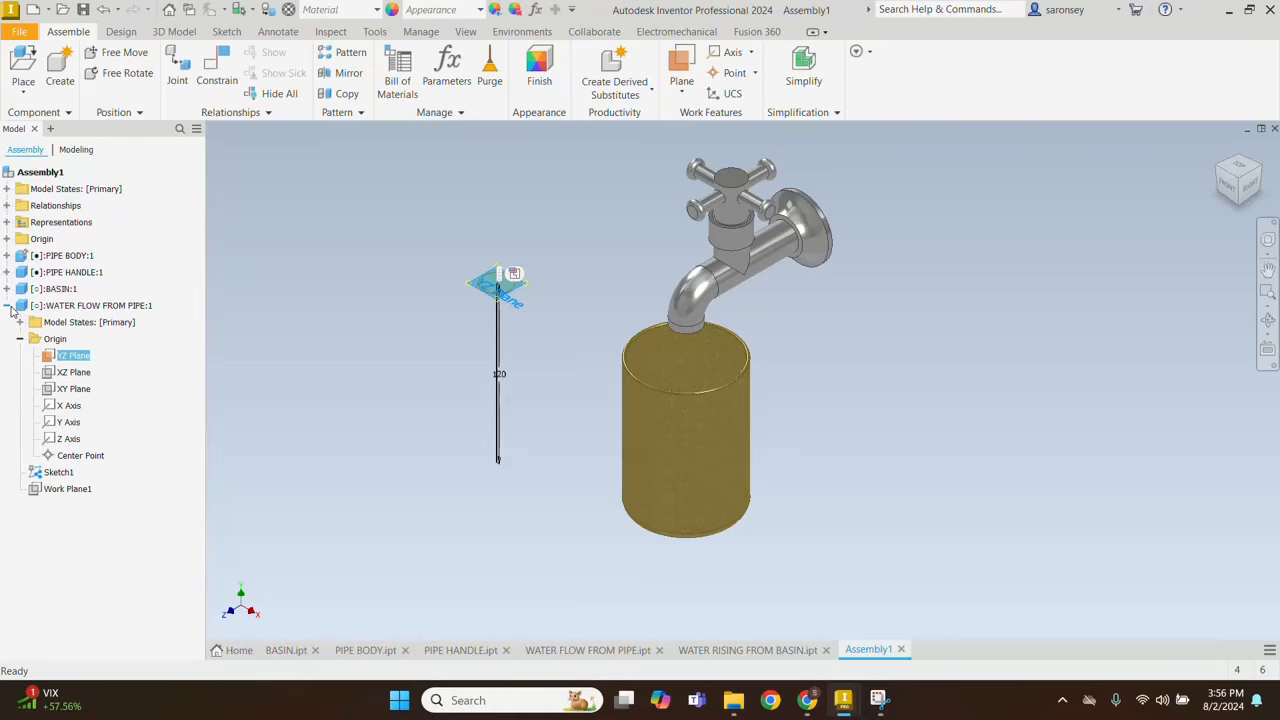
left_click(216, 72)
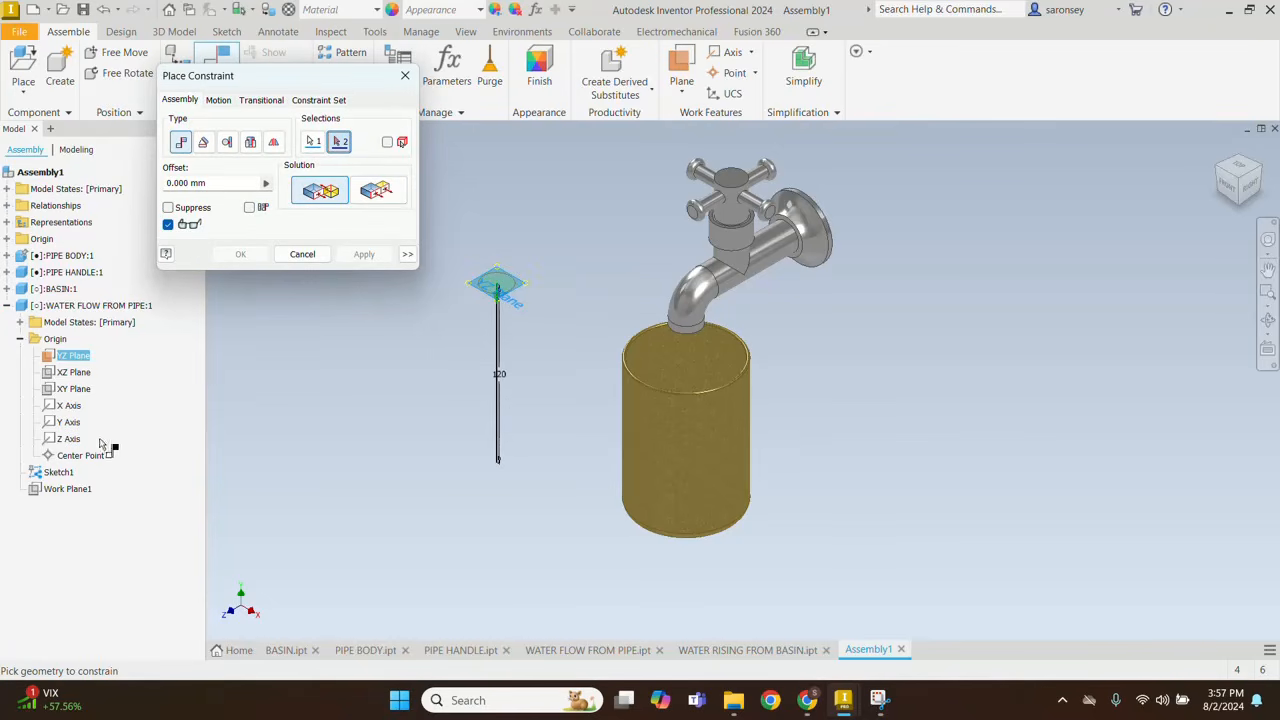
middle_click_drag(806, 551, 743, 420, "shift")
scroll(700, 335, "up", 4)
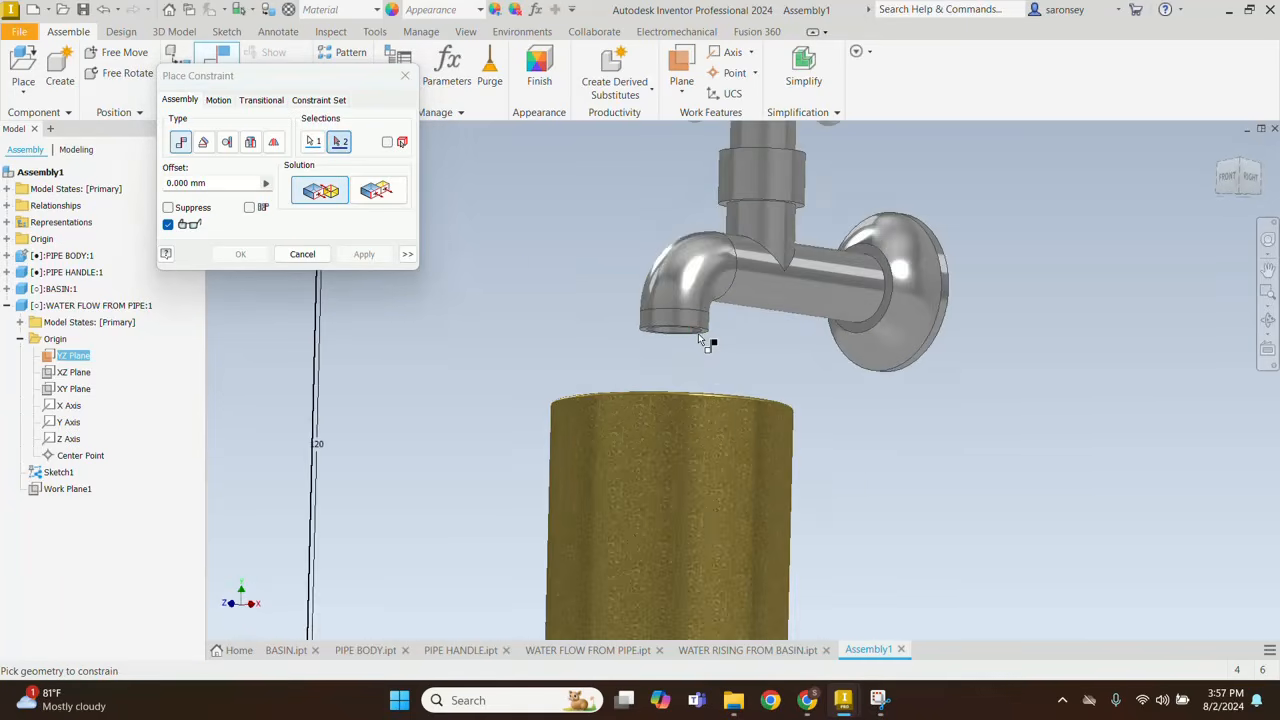
scroll(712, 326, "up", 2)
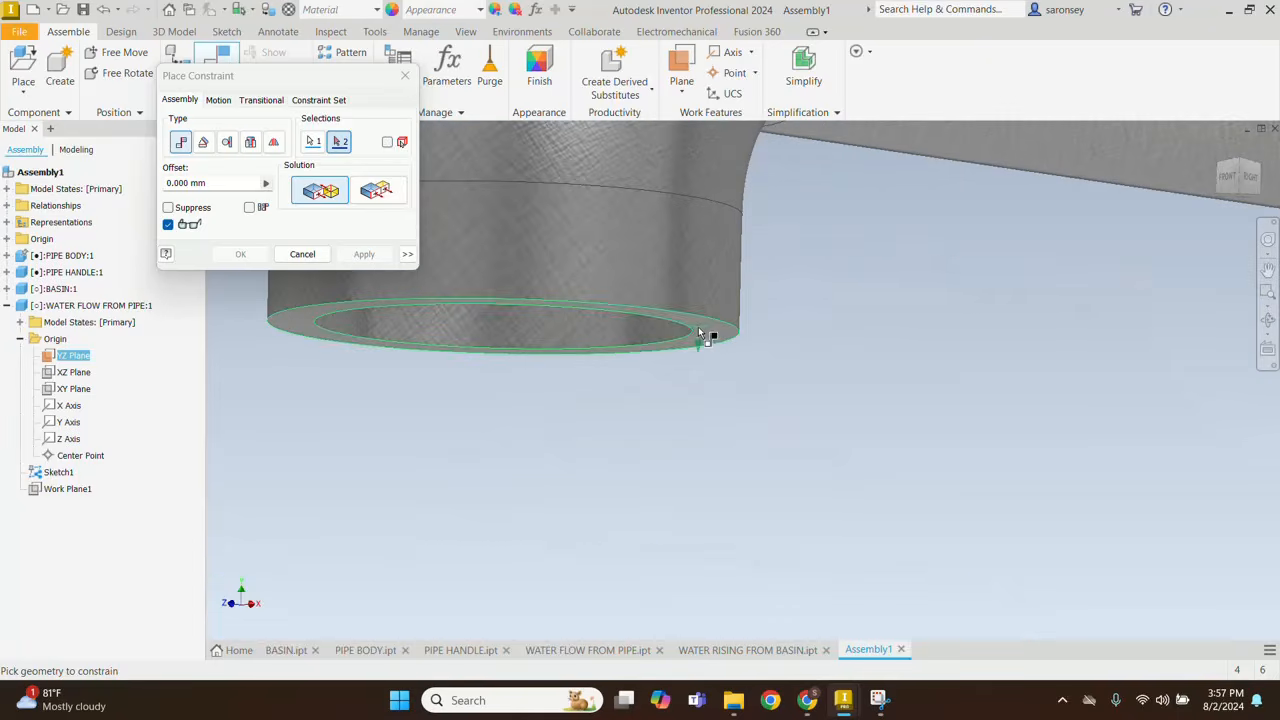
left_click(701, 332)
scroll(715, 340, "down", 6)
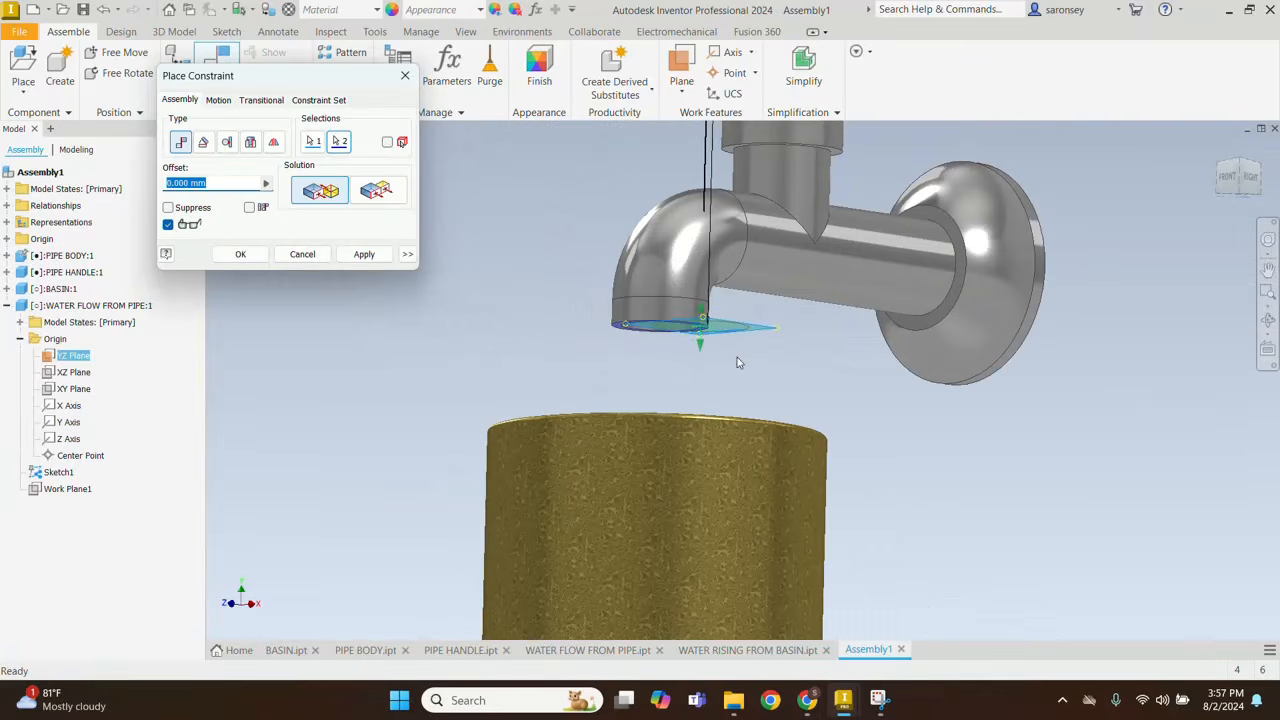
left_click(785, 310)
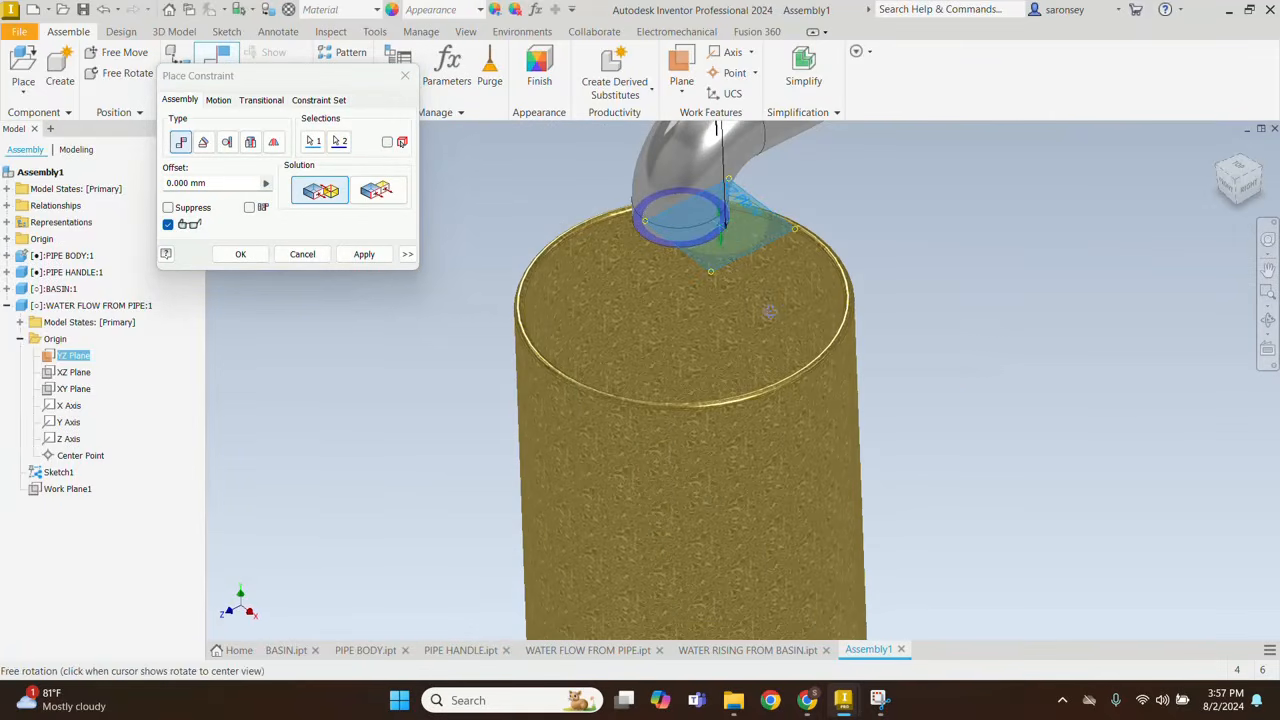
left_click(386, 196)
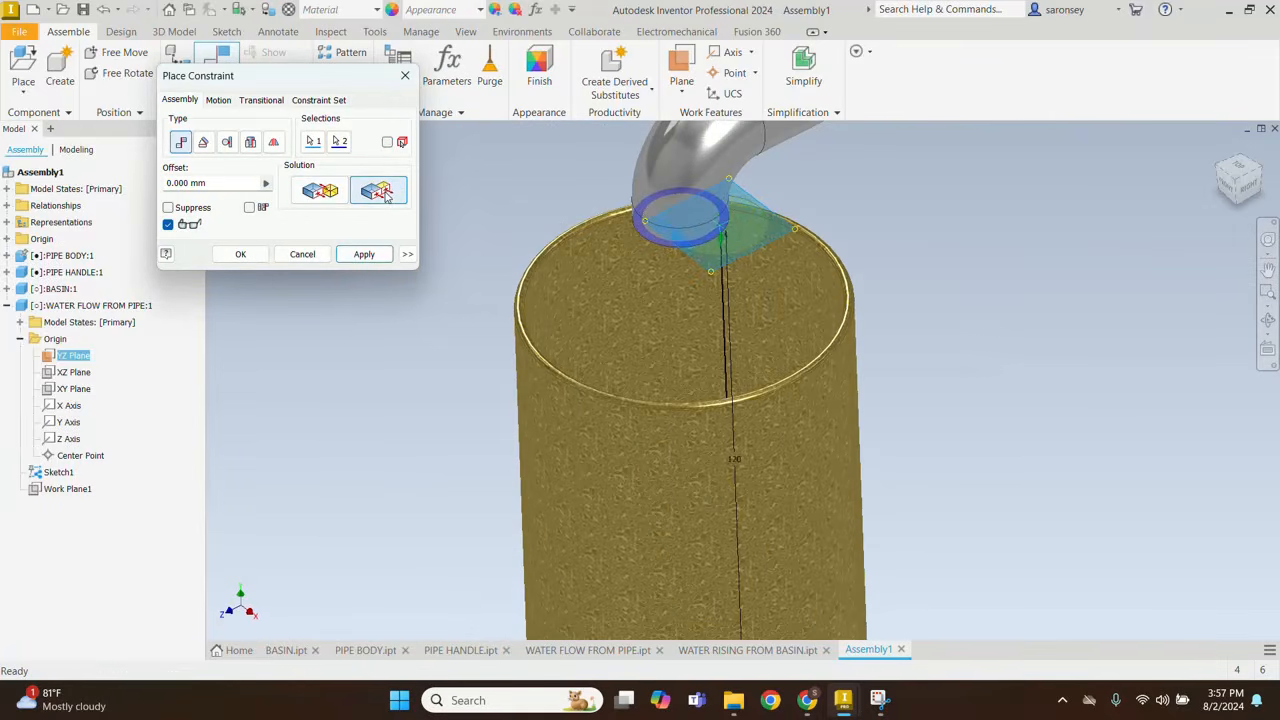
left_click(363, 254)
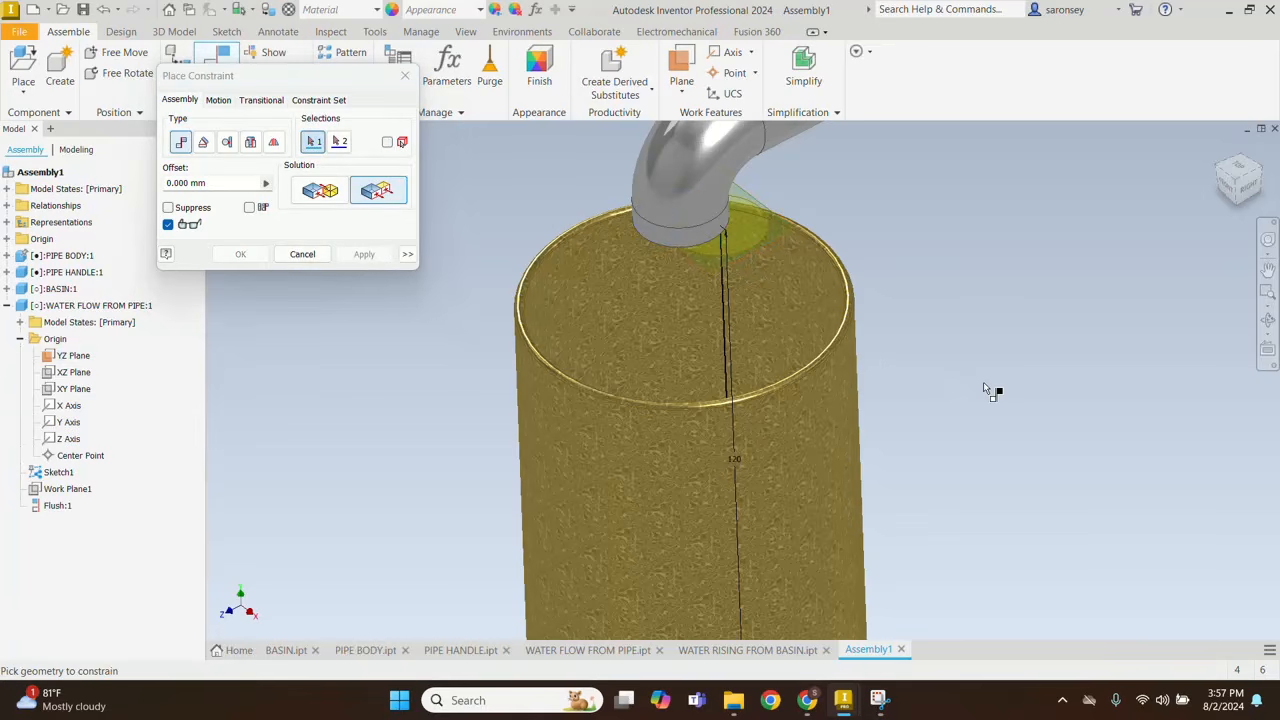
Step: Mate the X axis of WATER FLOW FROM PIPE to the spout outlet's central axis with a 0 mm offset, and finish constraining
scroll(985, 390, "up", 5)
scroll(934, 378, "down", 3)
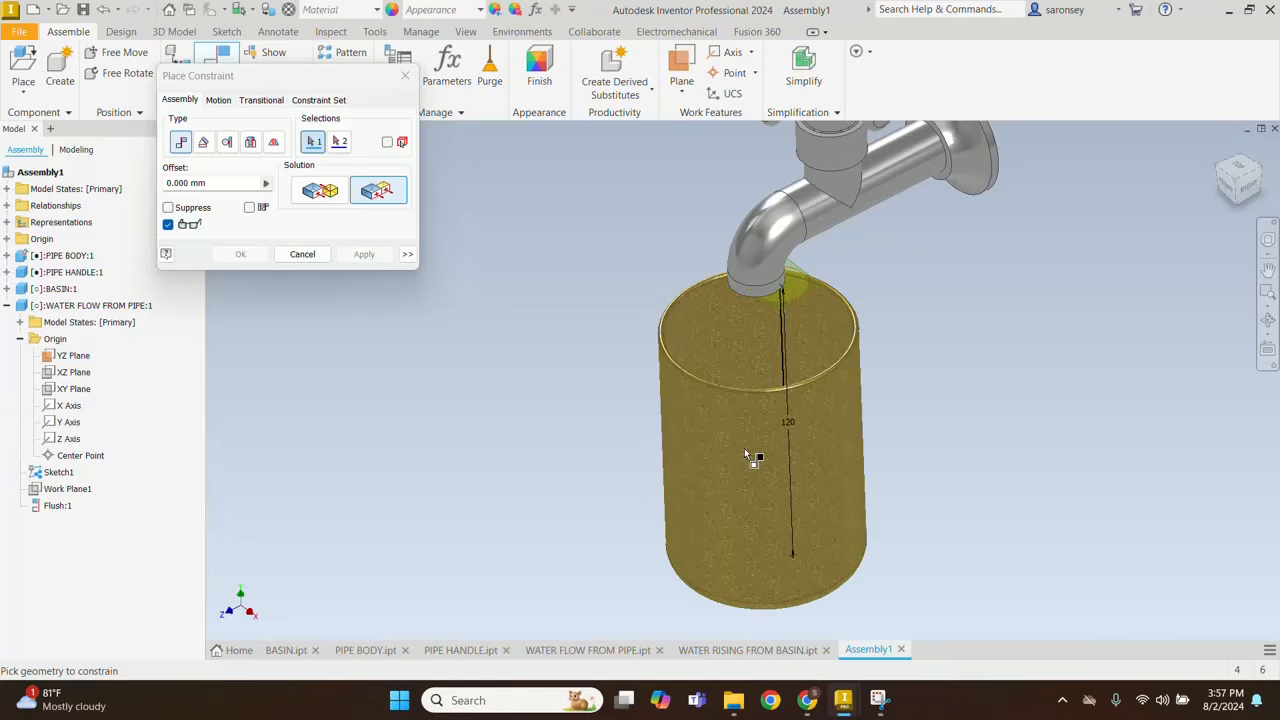
left_click(312, 193)
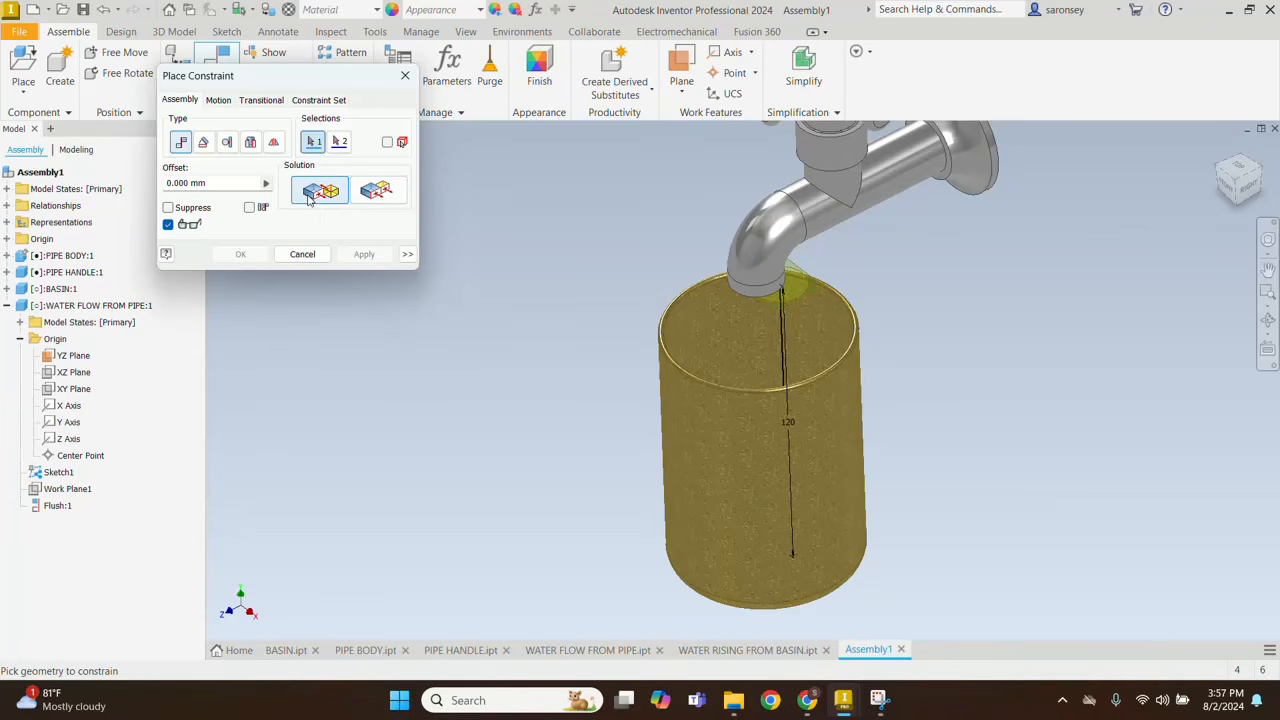
left_click(68, 405)
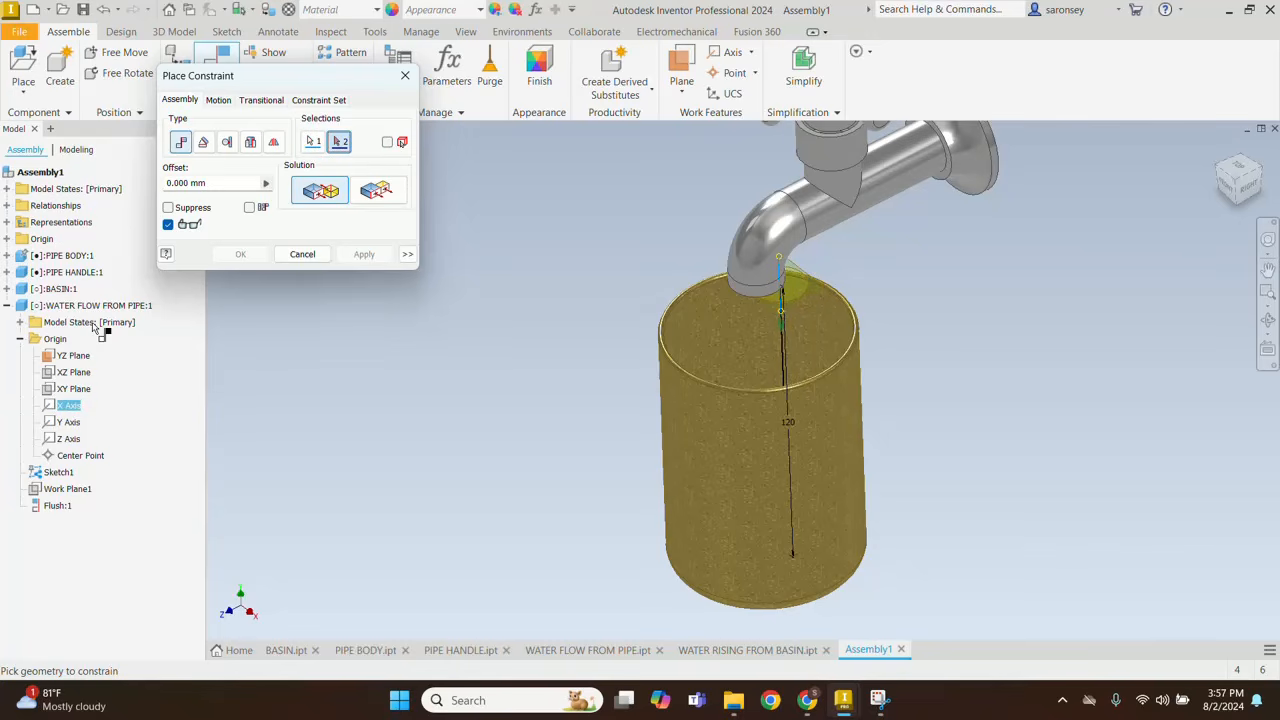
scroll(805, 285, "down", 5)
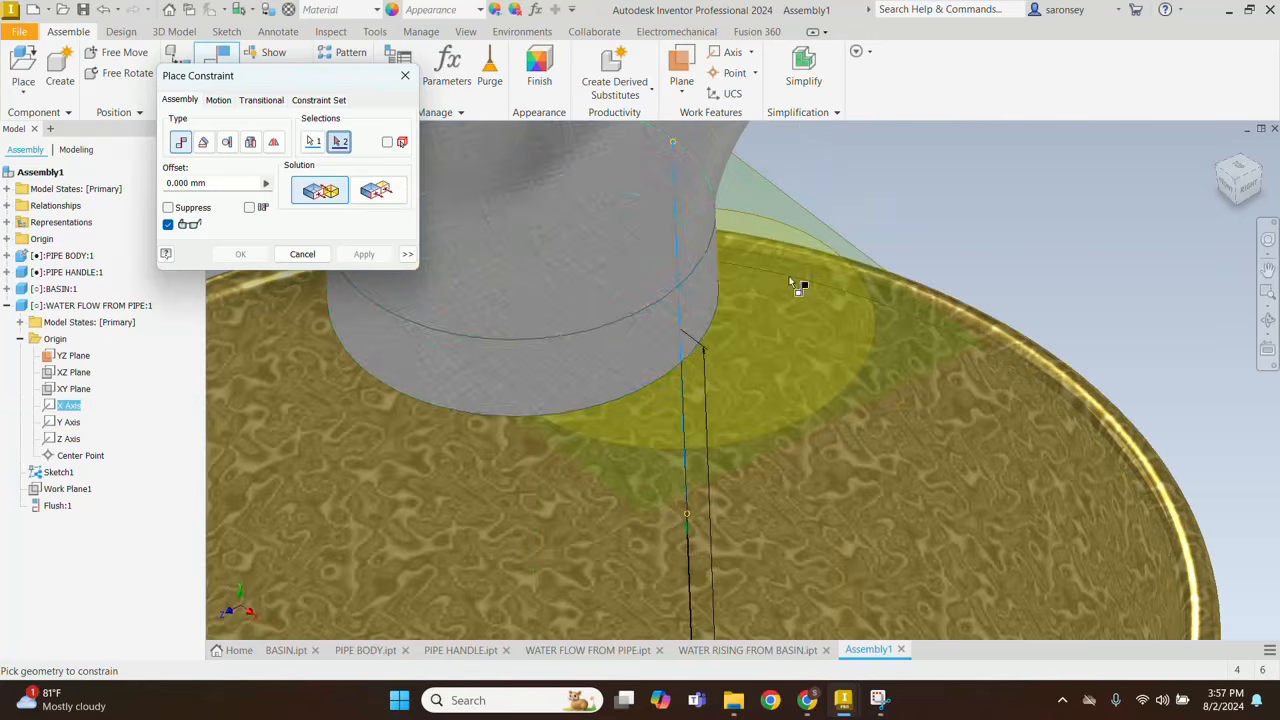
left_click(603, 342)
scroll(603, 345, "up", 4)
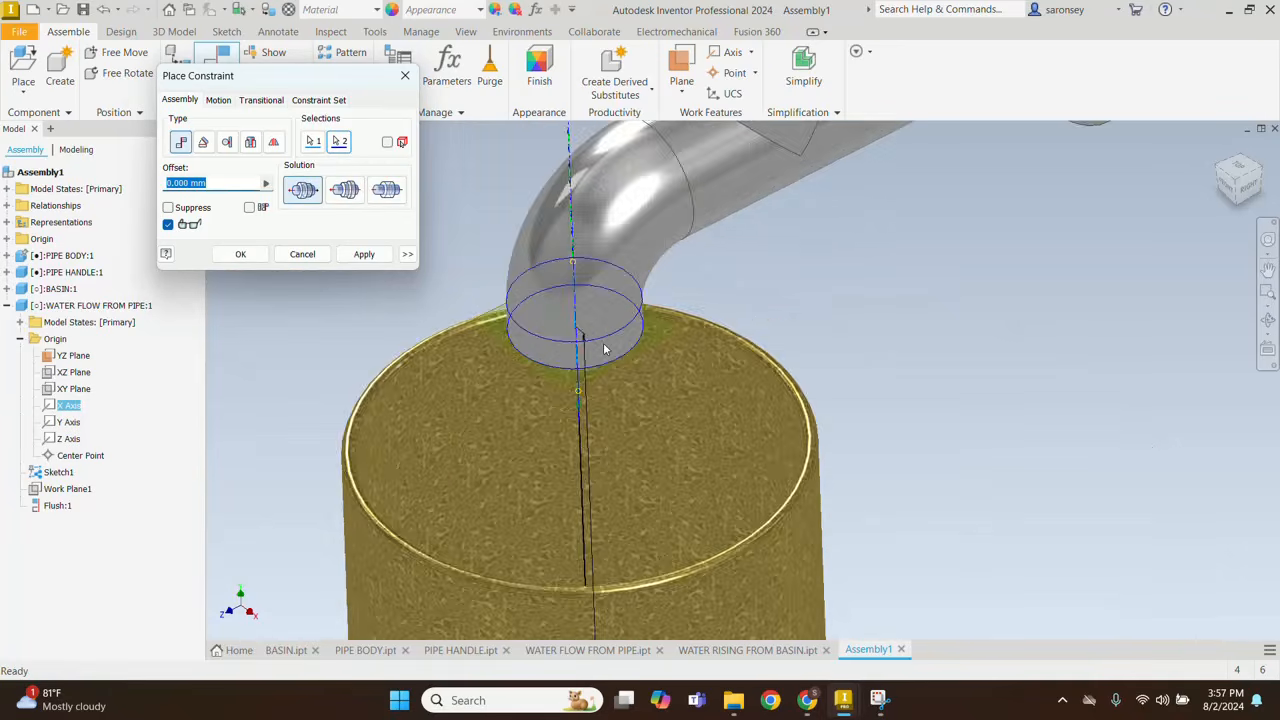
scroll(604, 347, "up", 4)
middle_click_drag(605, 346, 642, 332)
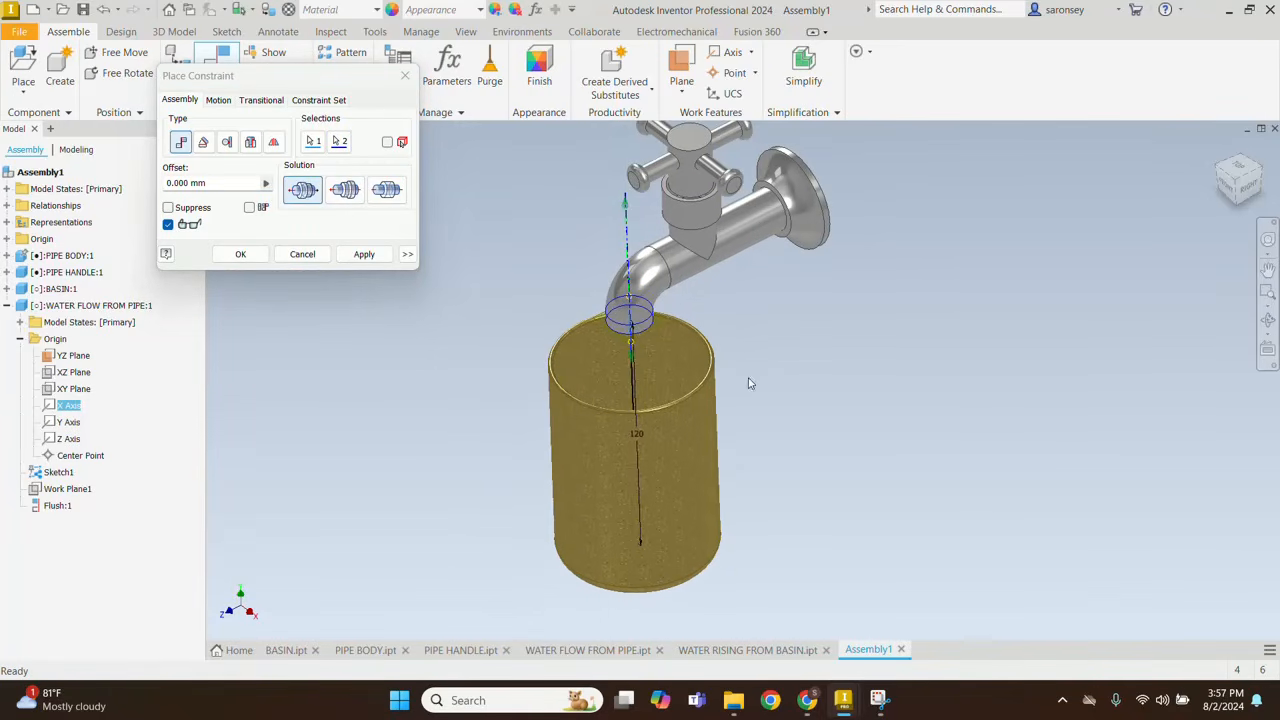
middle_click_drag(750, 383, 772, 372)
left_click(377, 265)
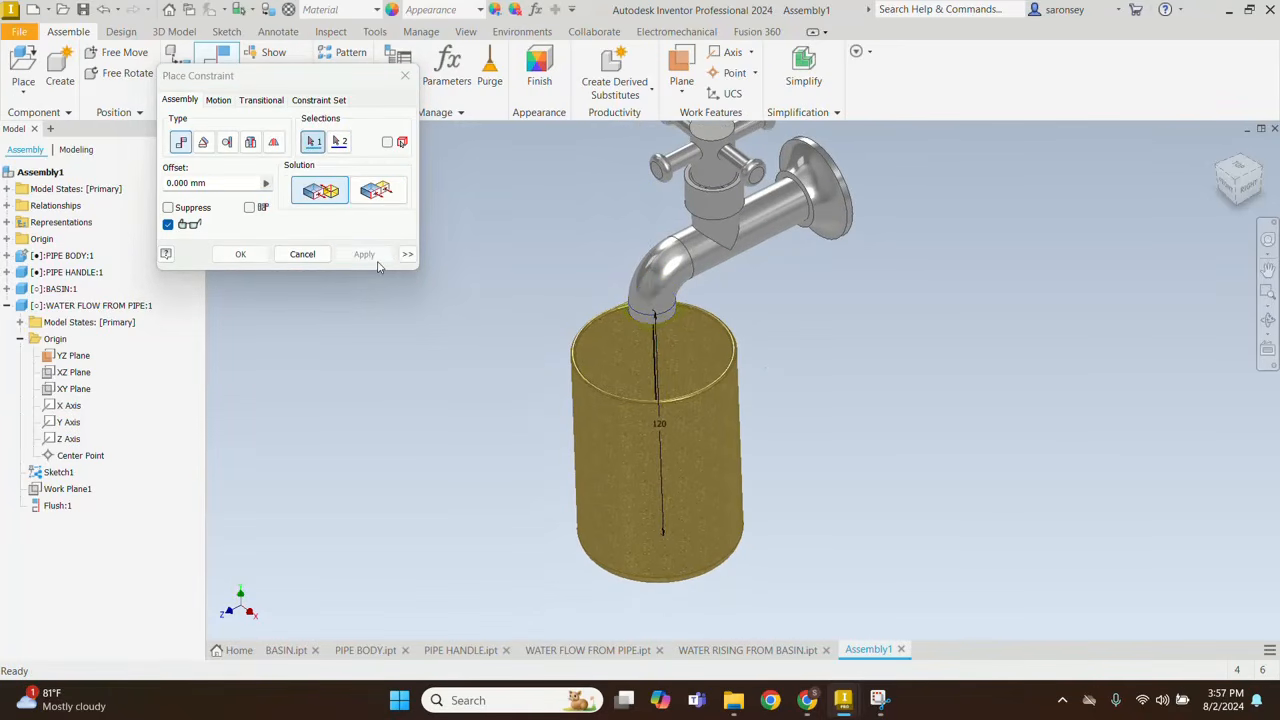
left_click(410, 80)
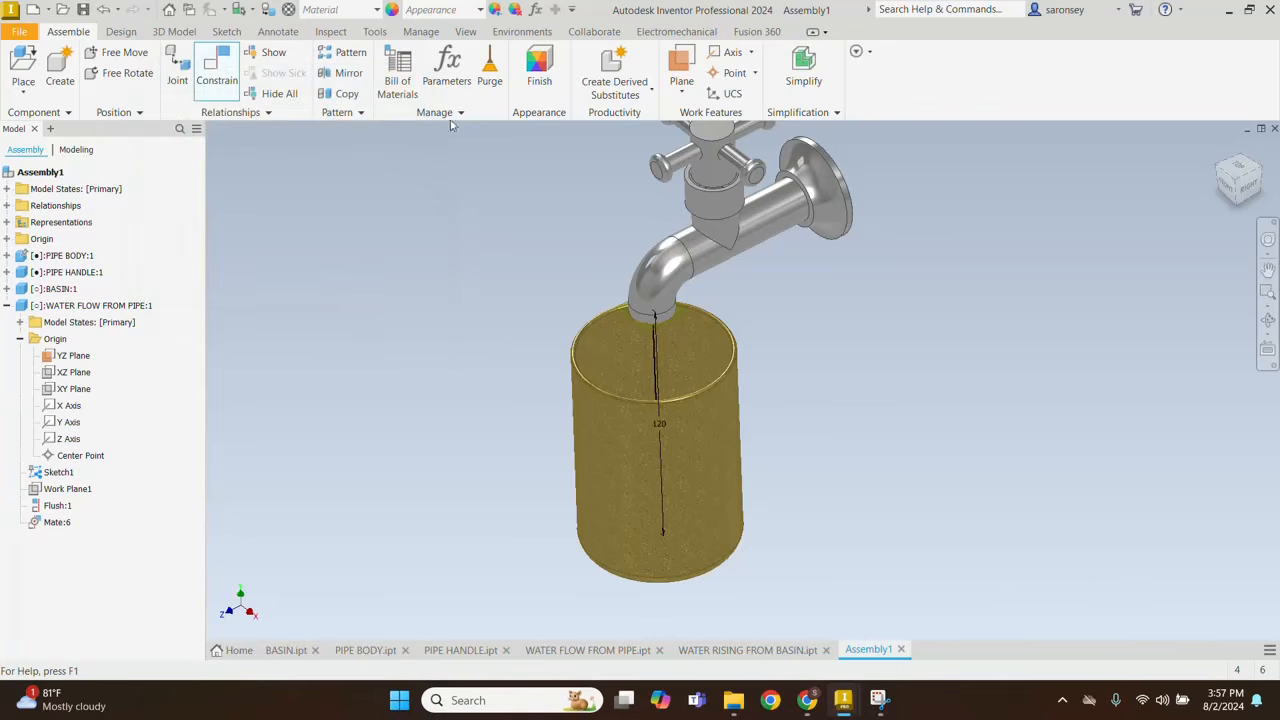
Step: Turn off the visibility of the YZ plane of WATER FLOW FROM PIPE and collapse the component's tree
left_click(1216, 155)
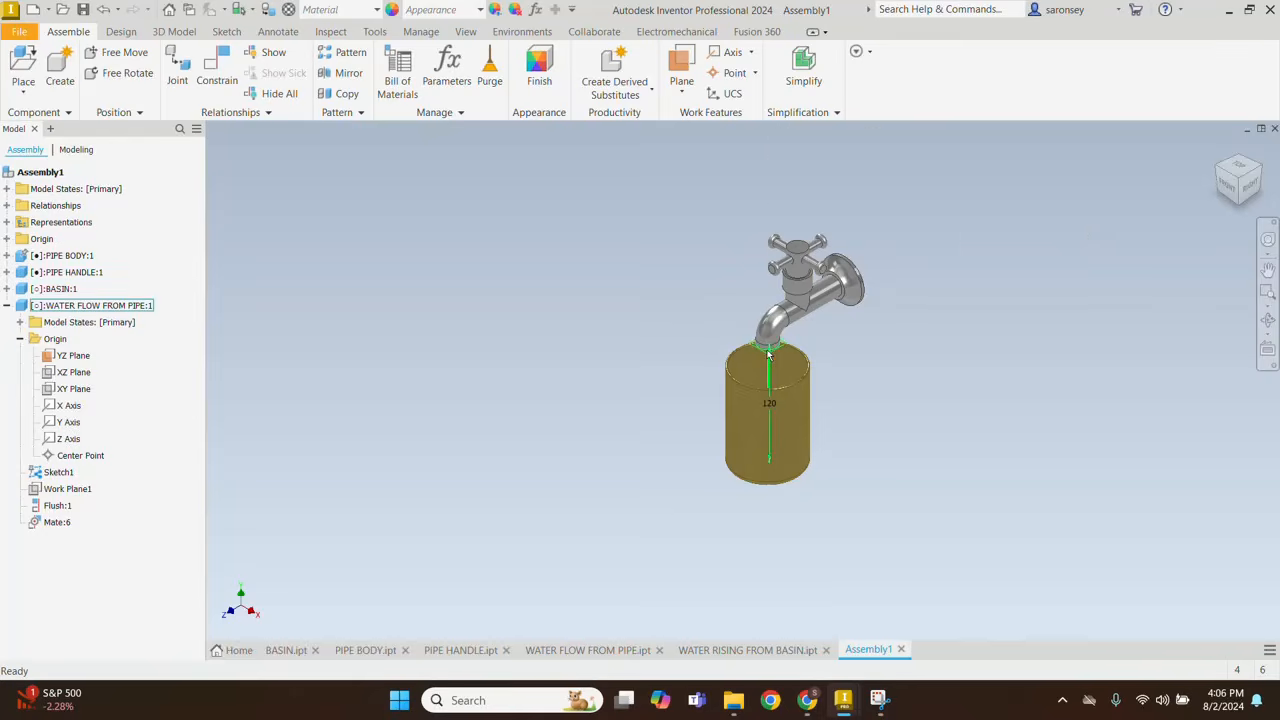
scroll(768, 350, "down", 5)
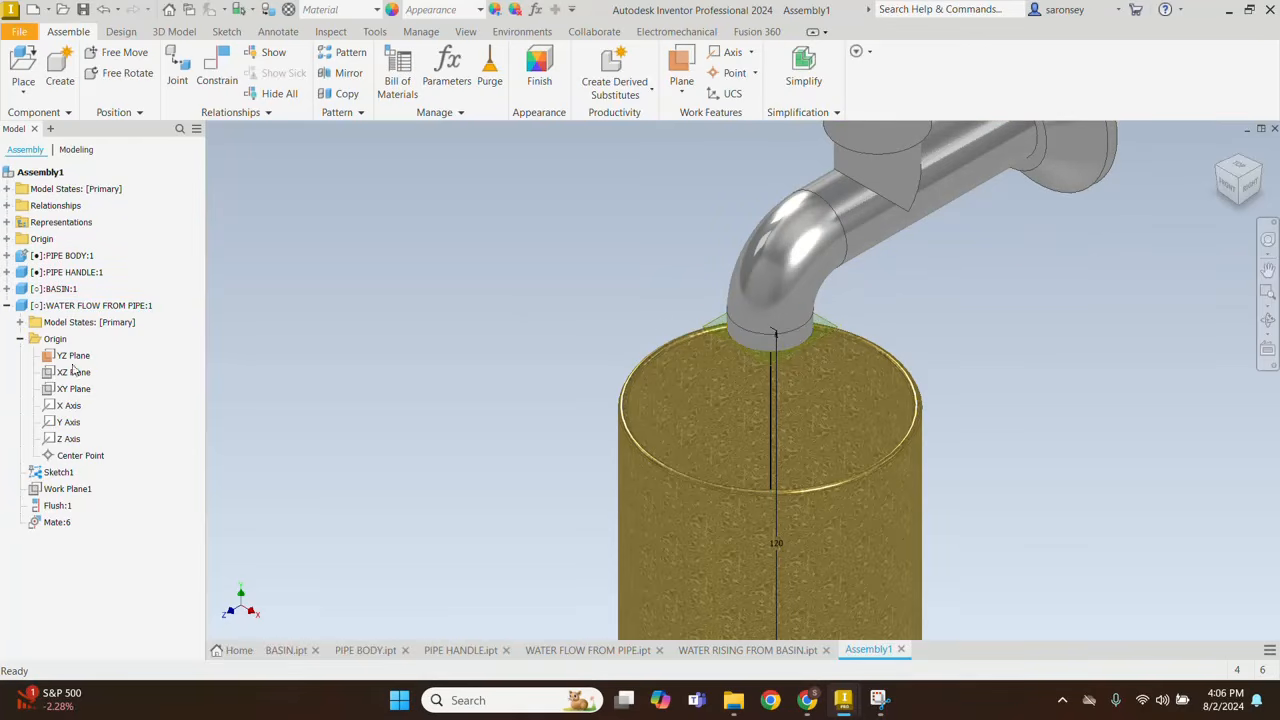
left_click(80, 364)
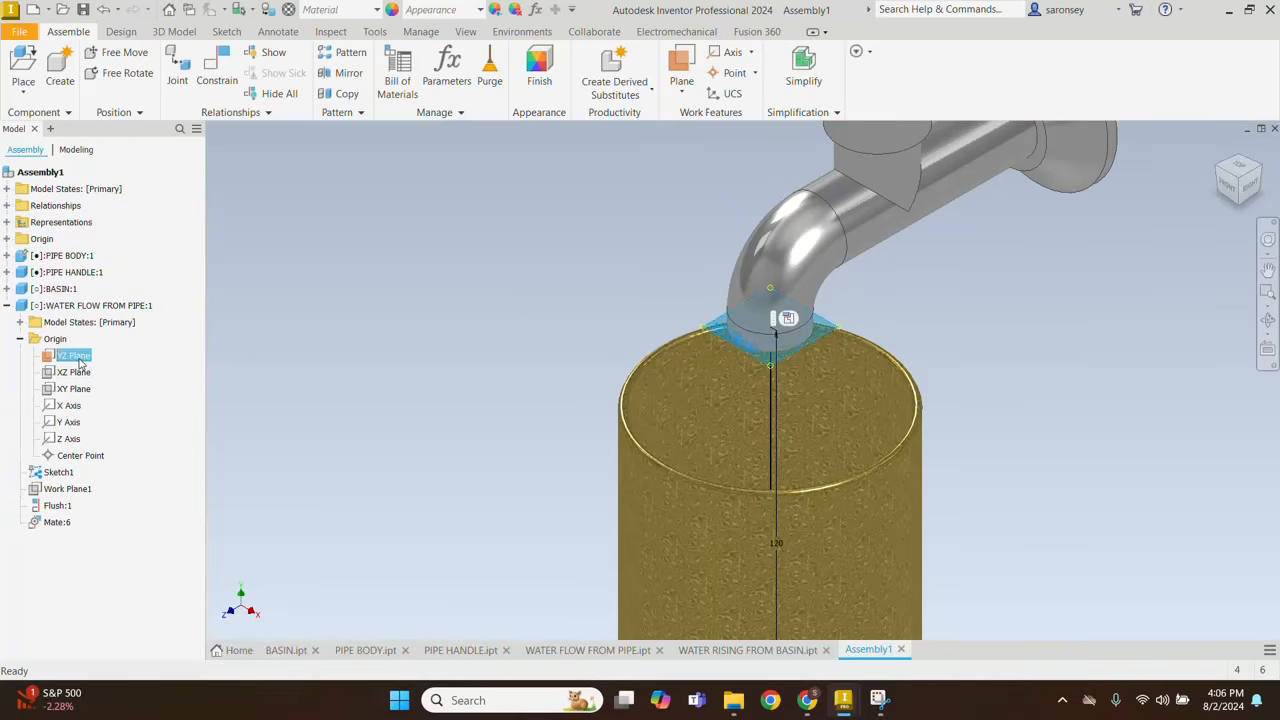
right_click(82, 368)
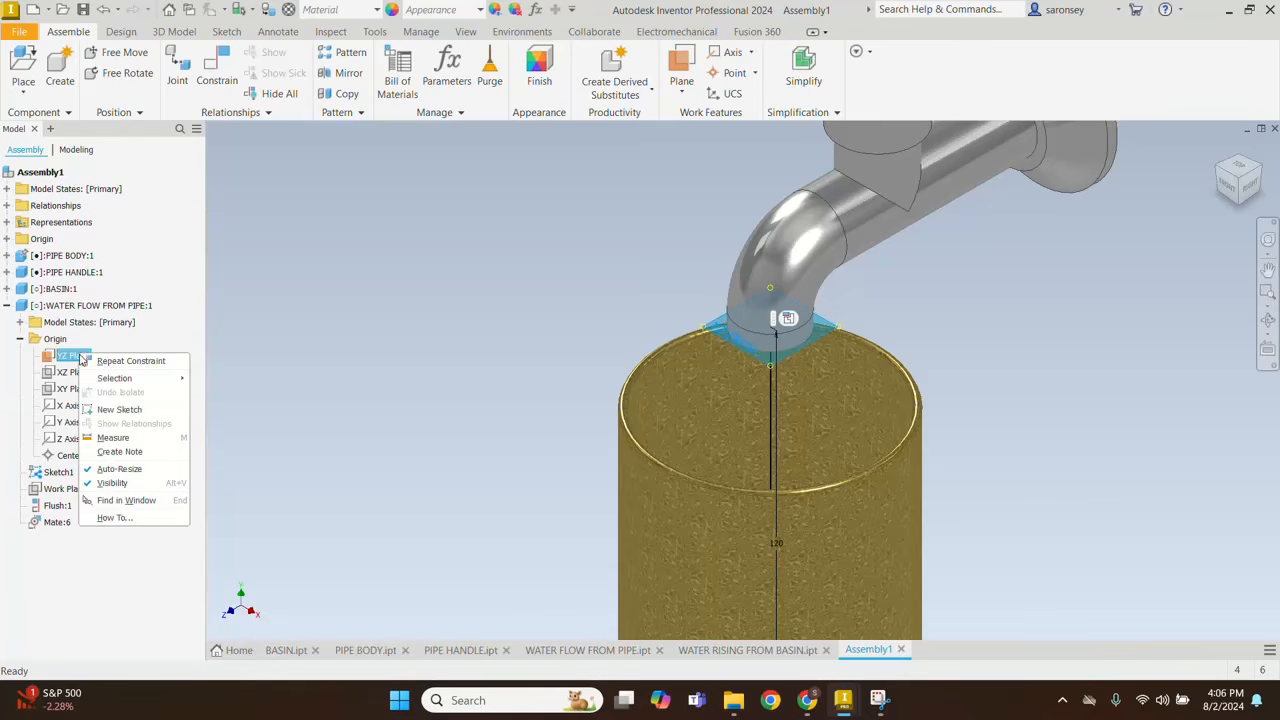
left_click(120, 479)
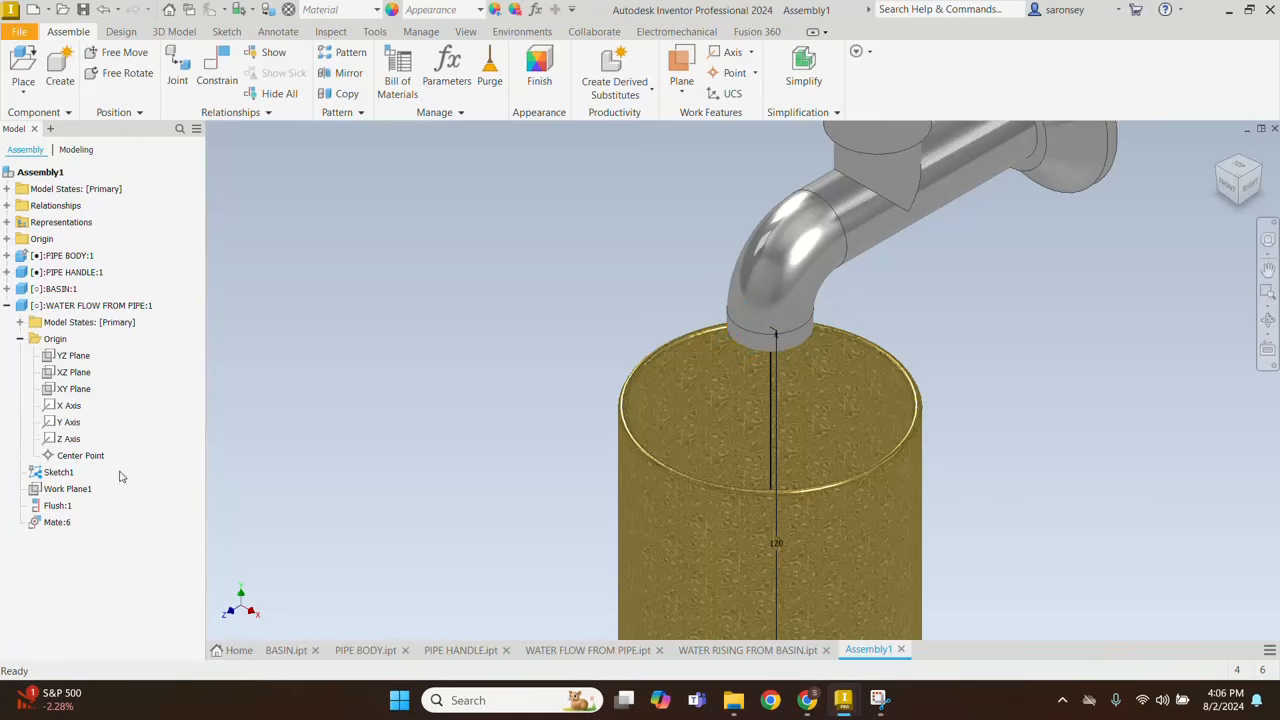
left_click(7, 305)
scroll(521, 441, "down", 3)
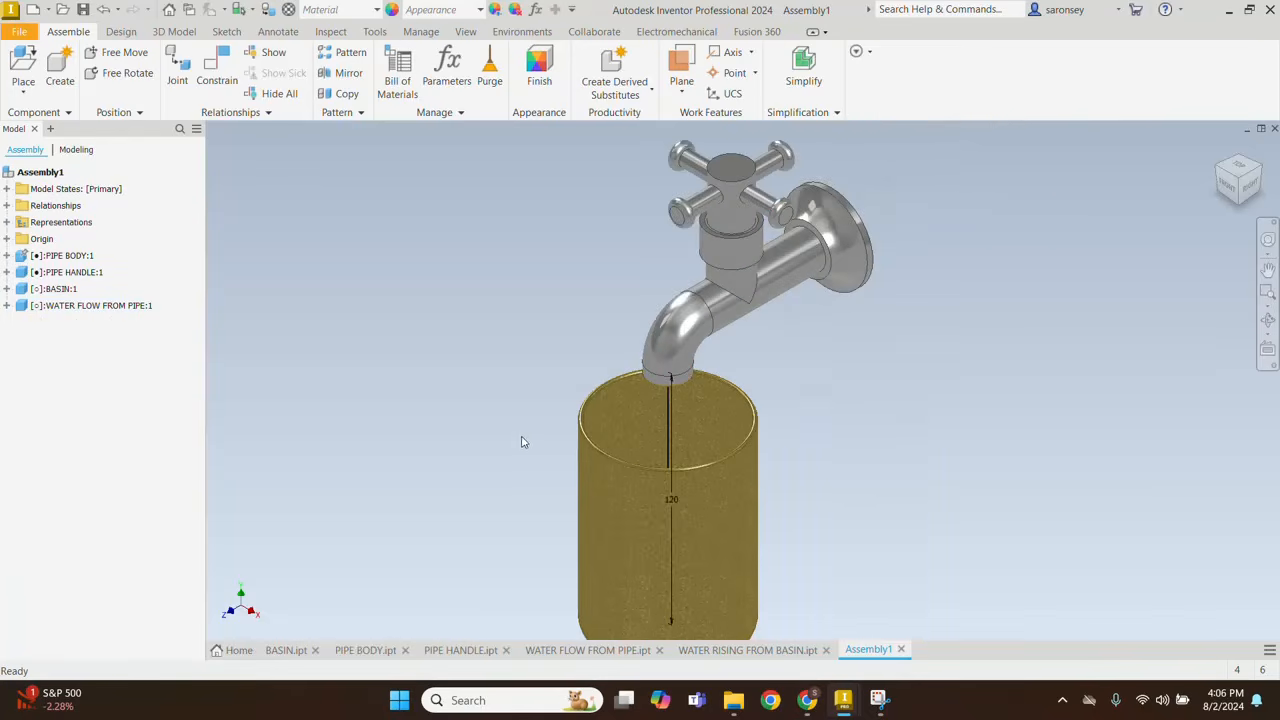
Step: Place one WATER RISING FROM BASIN component beside the basin, rotated 90° about X three times
left_click(22, 72)
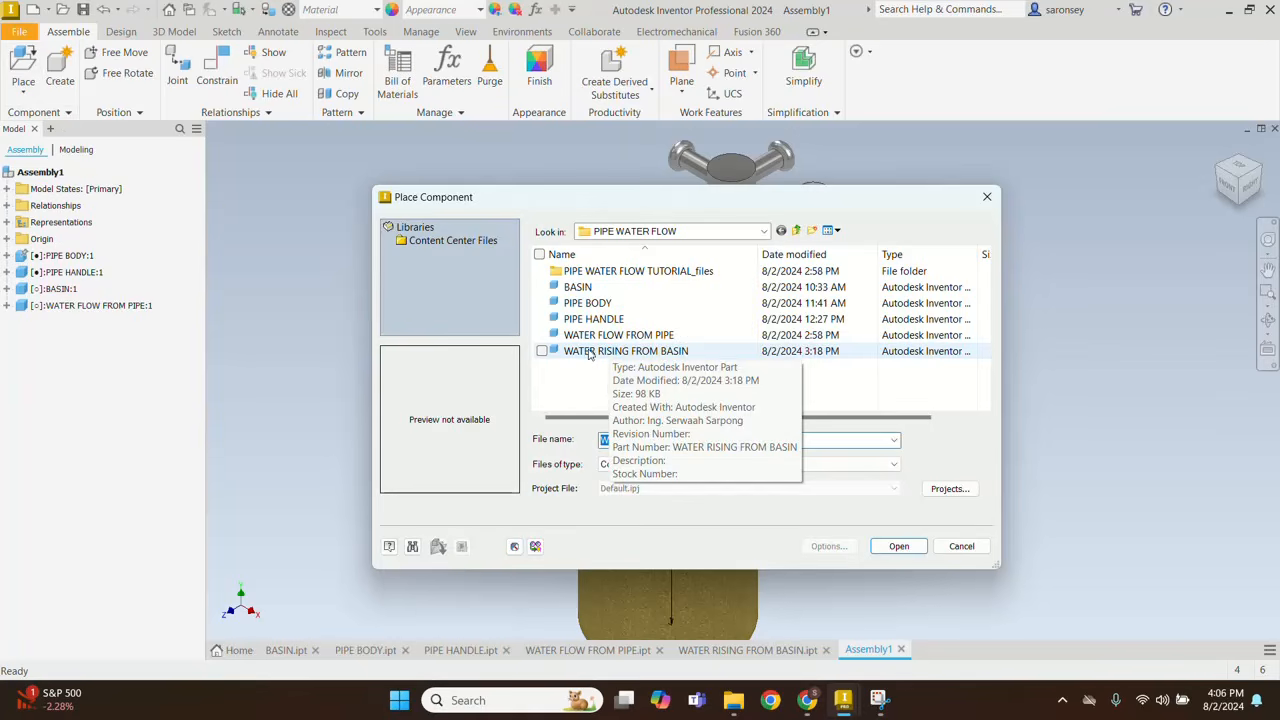
left_click(601, 352)
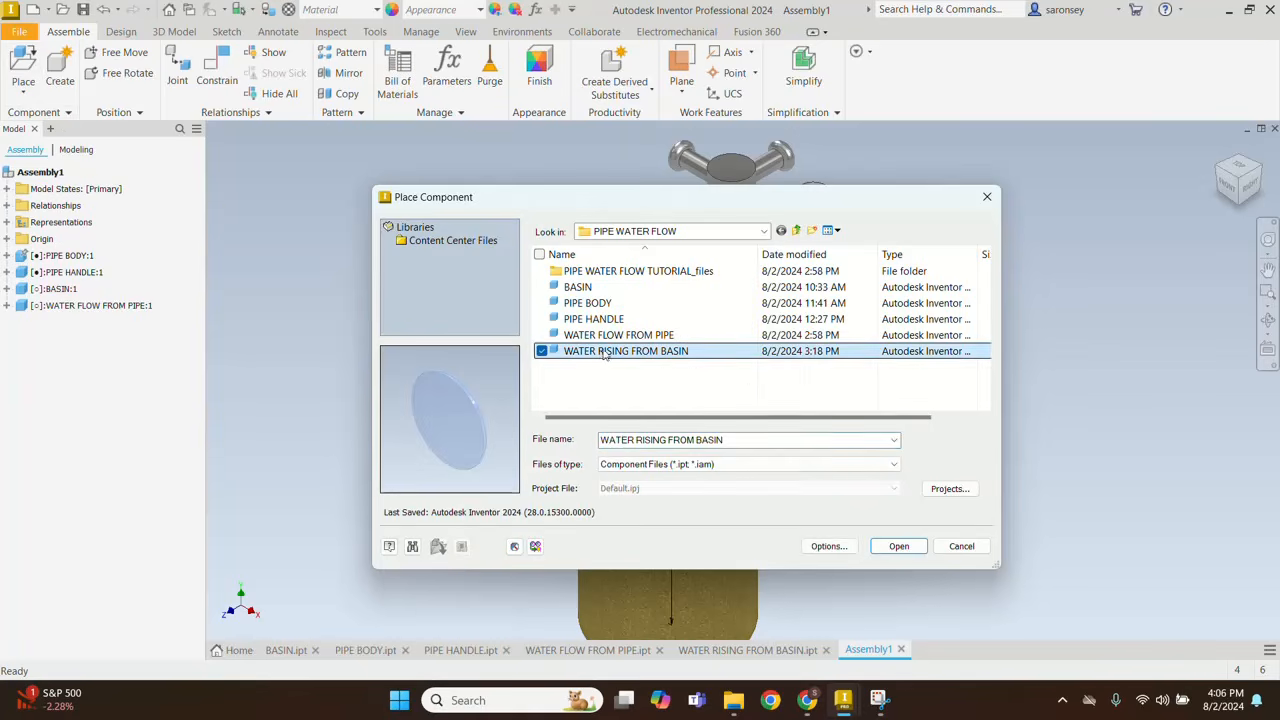
left_click(912, 547)
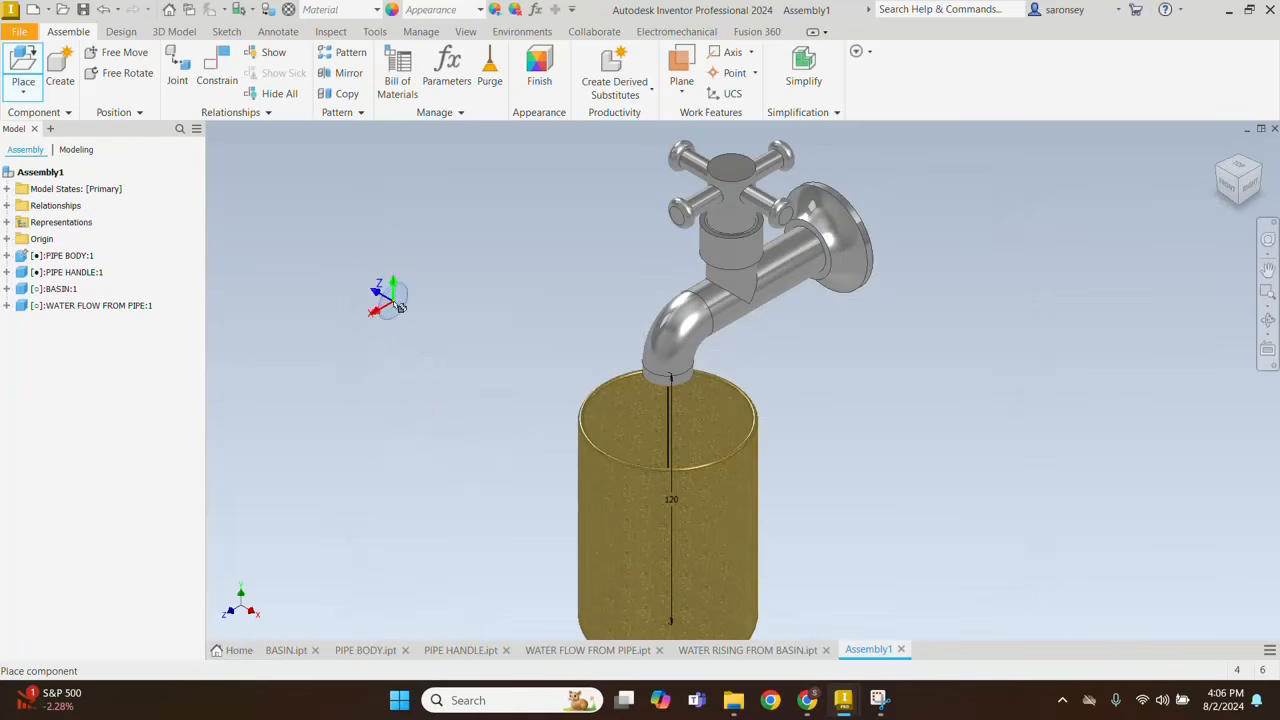
right_click(380, 300)
left_click(363, 284)
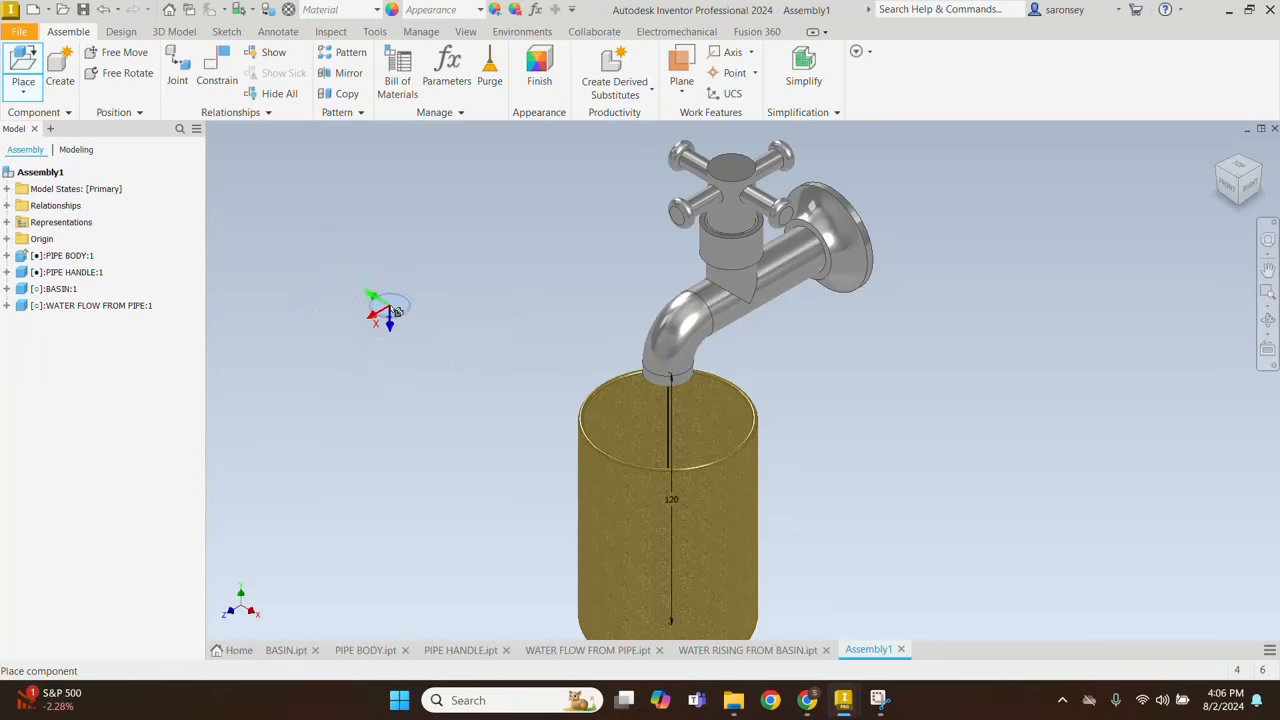
right_click(389, 306)
left_click(343, 286)
right_click(358, 302)
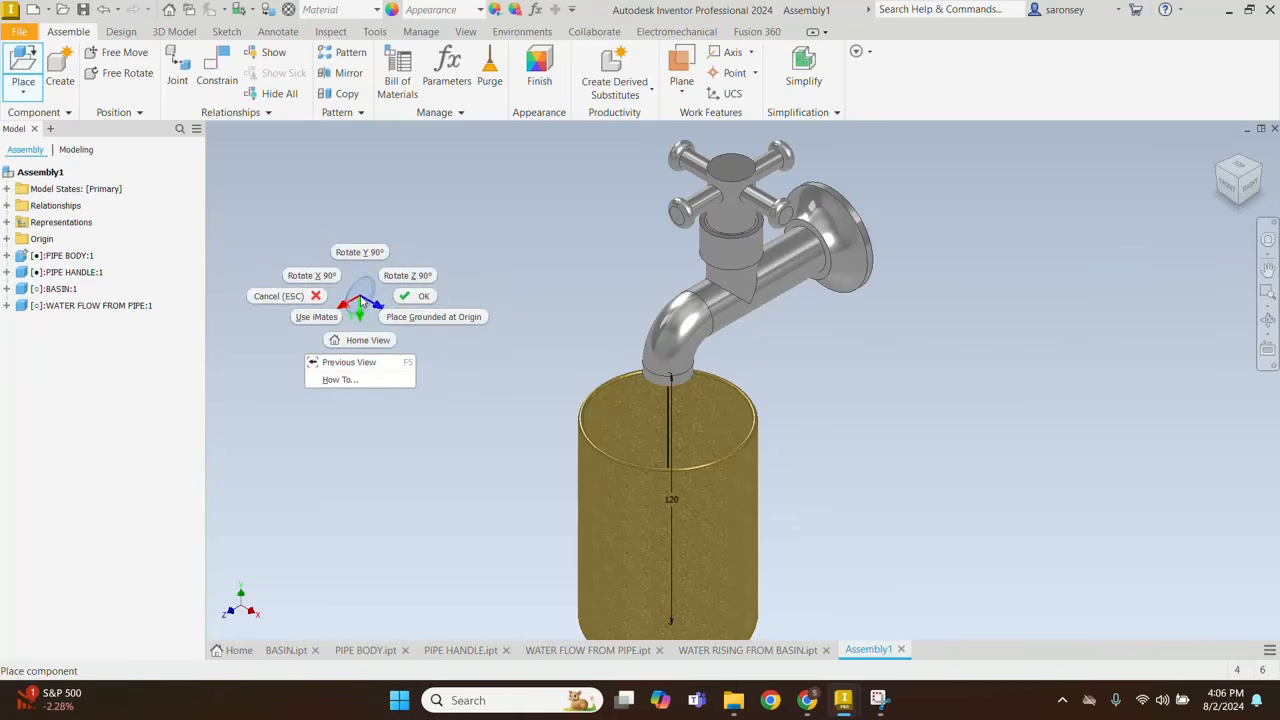
left_click(325, 280)
scroll(390, 305, "up", 2)
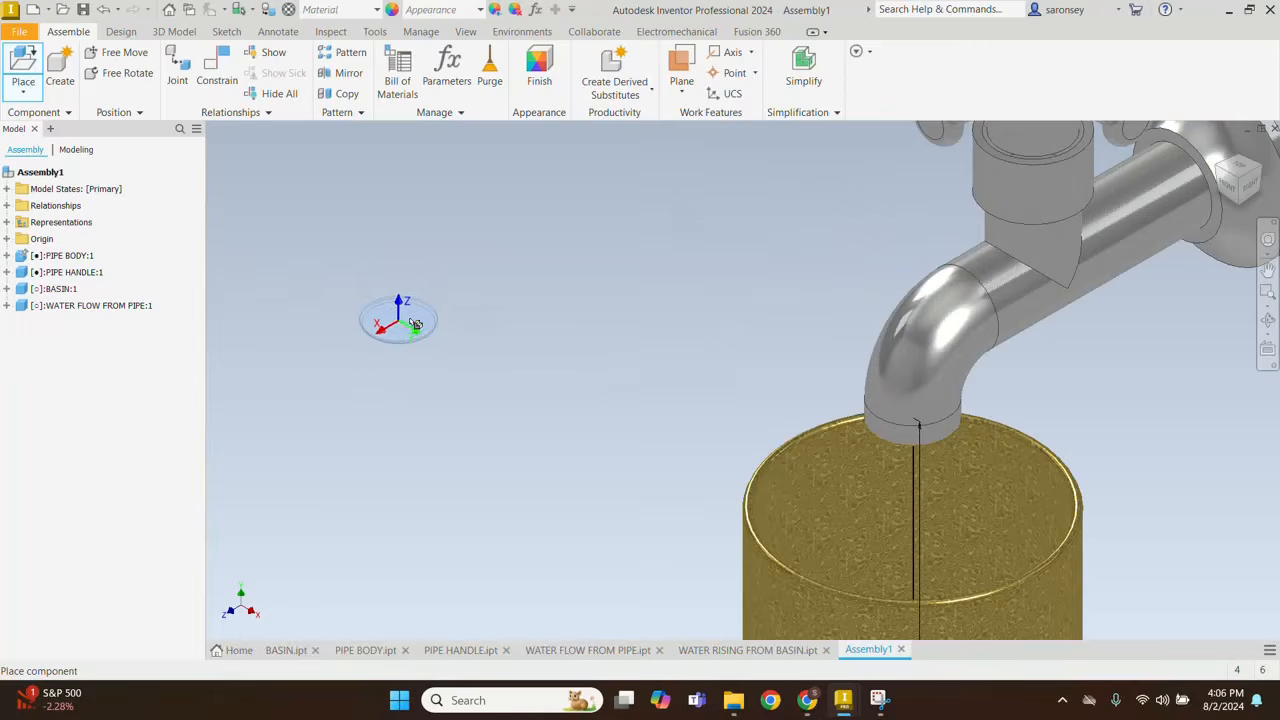
left_click(433, 307)
scroll(591, 347, "down", 3)
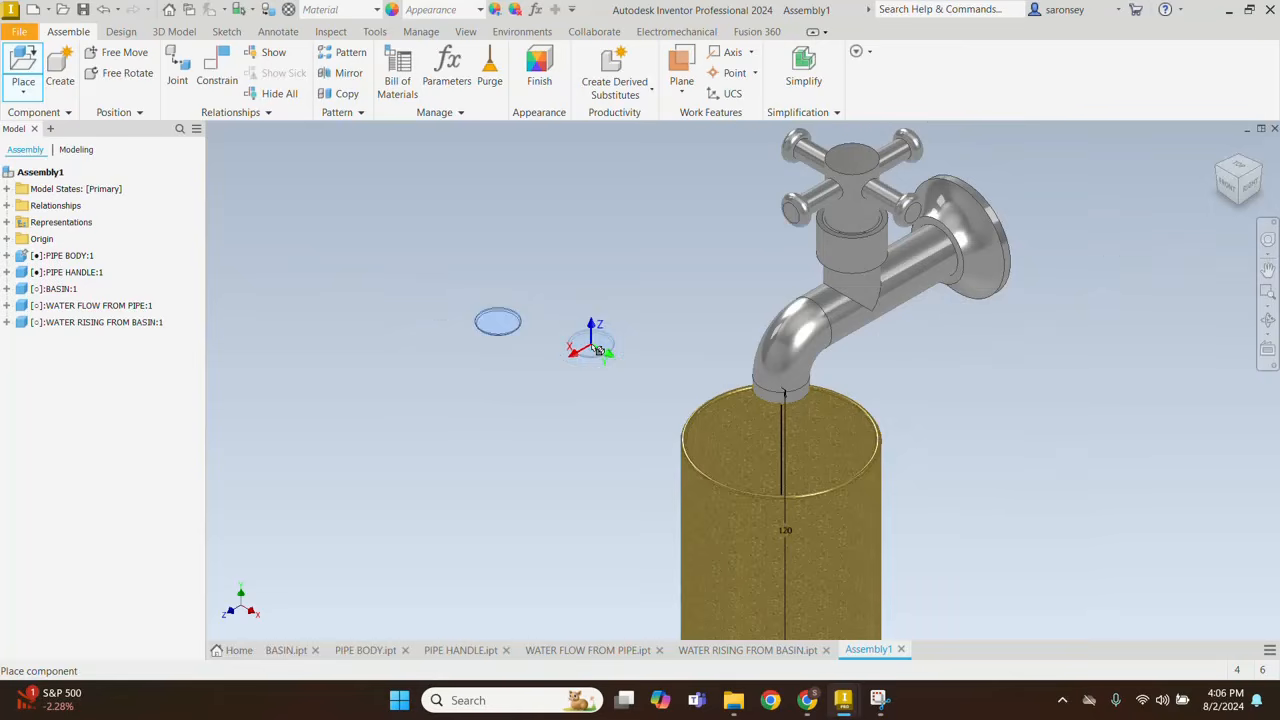
middle_click_drag(591, 347, 534, 349)
key("Escape")
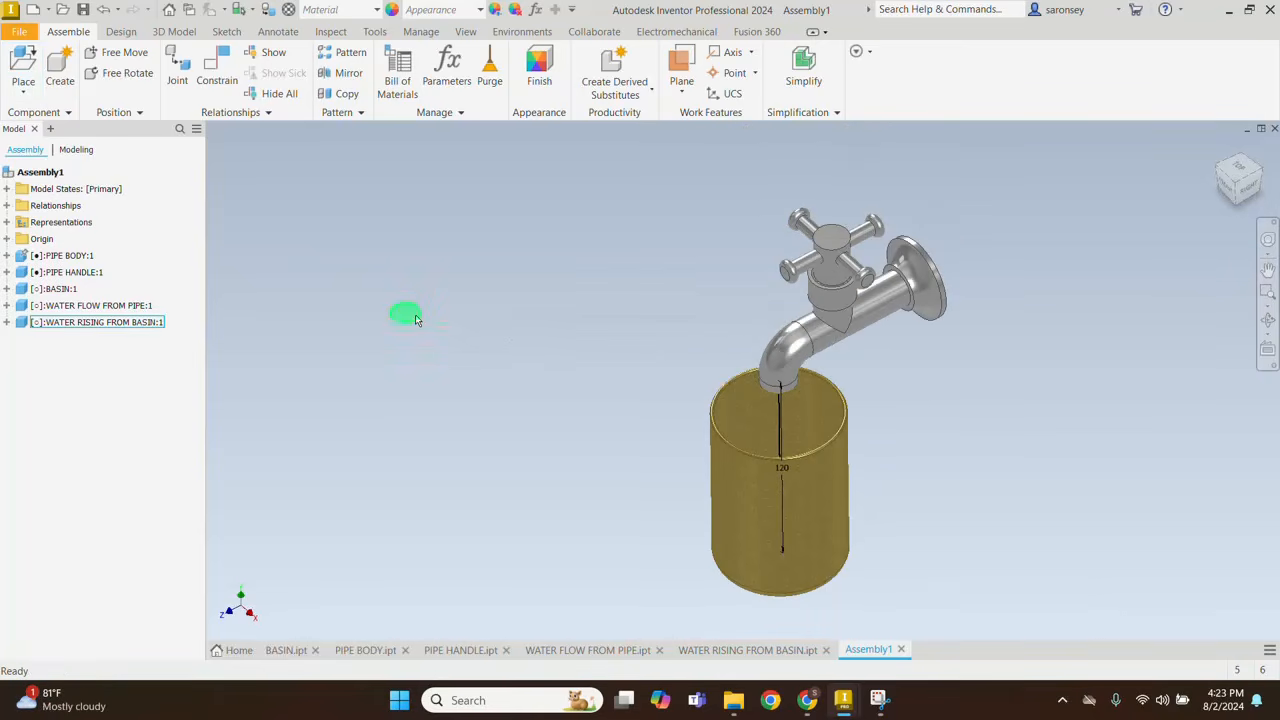
Step: Turn on the visibility of the XY plane of WATER RISING FROM BASIN
left_click(7, 322)
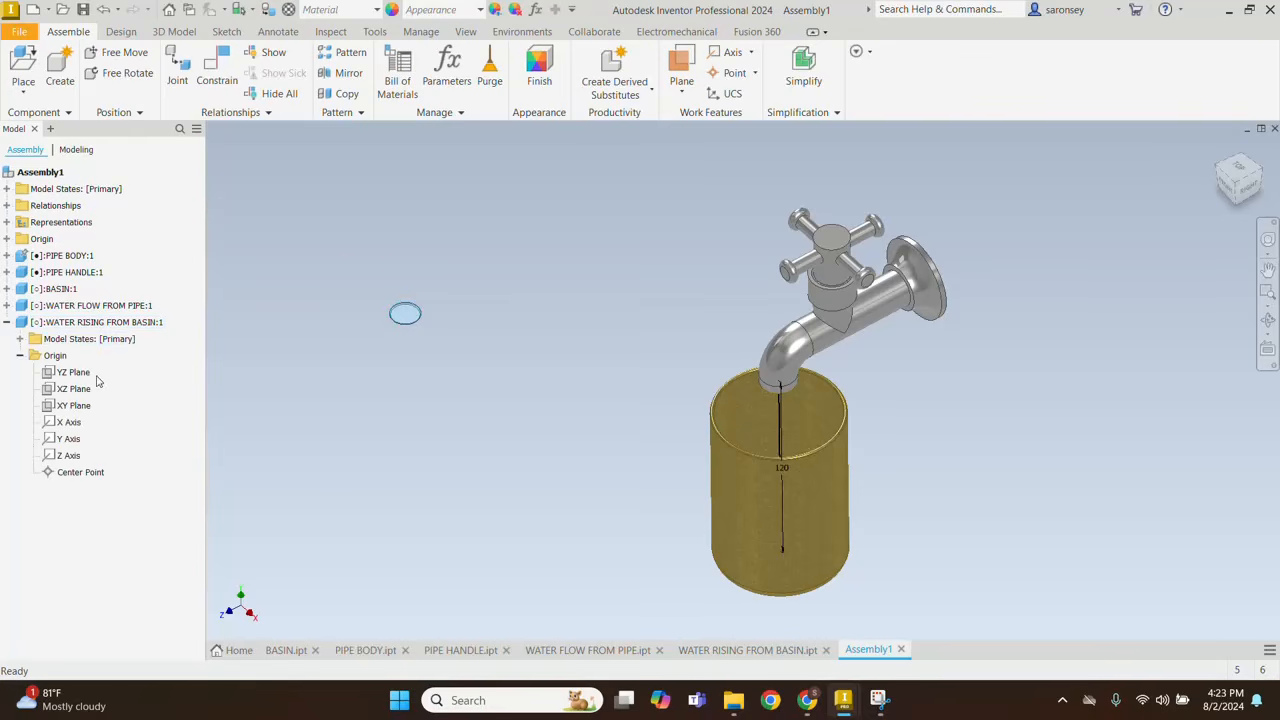
left_click(76, 405)
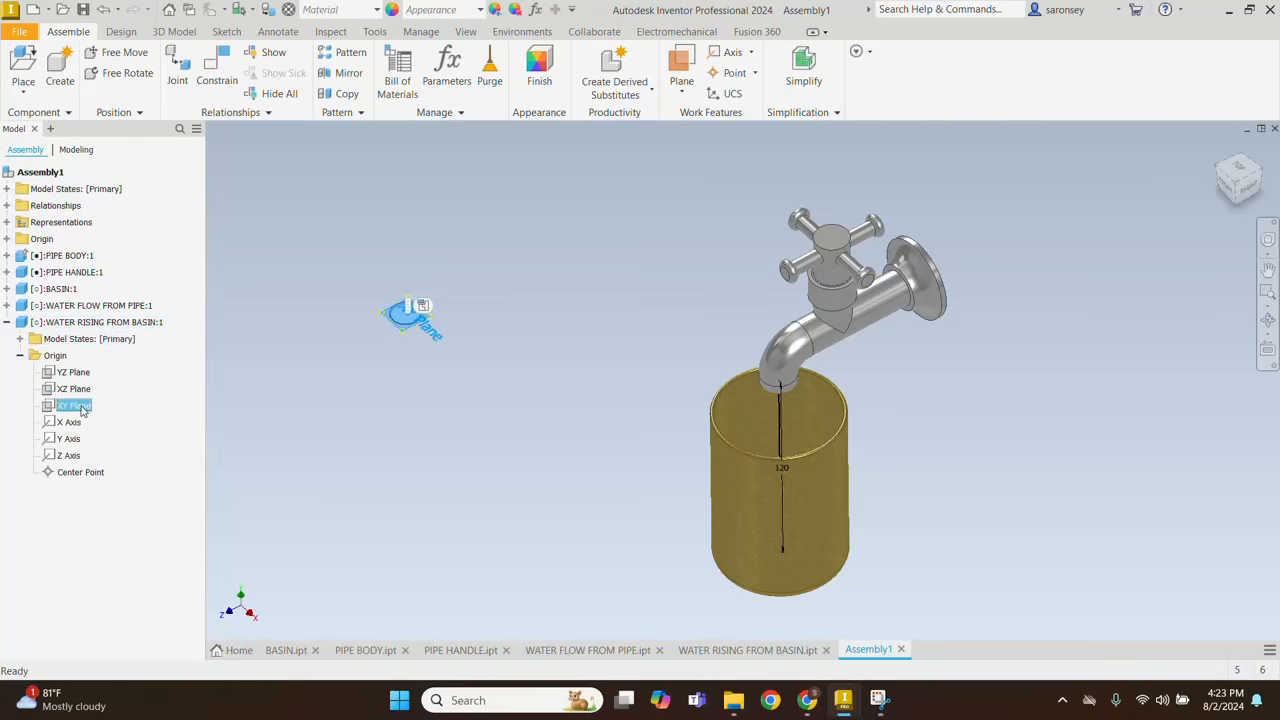
right_click(82, 410)
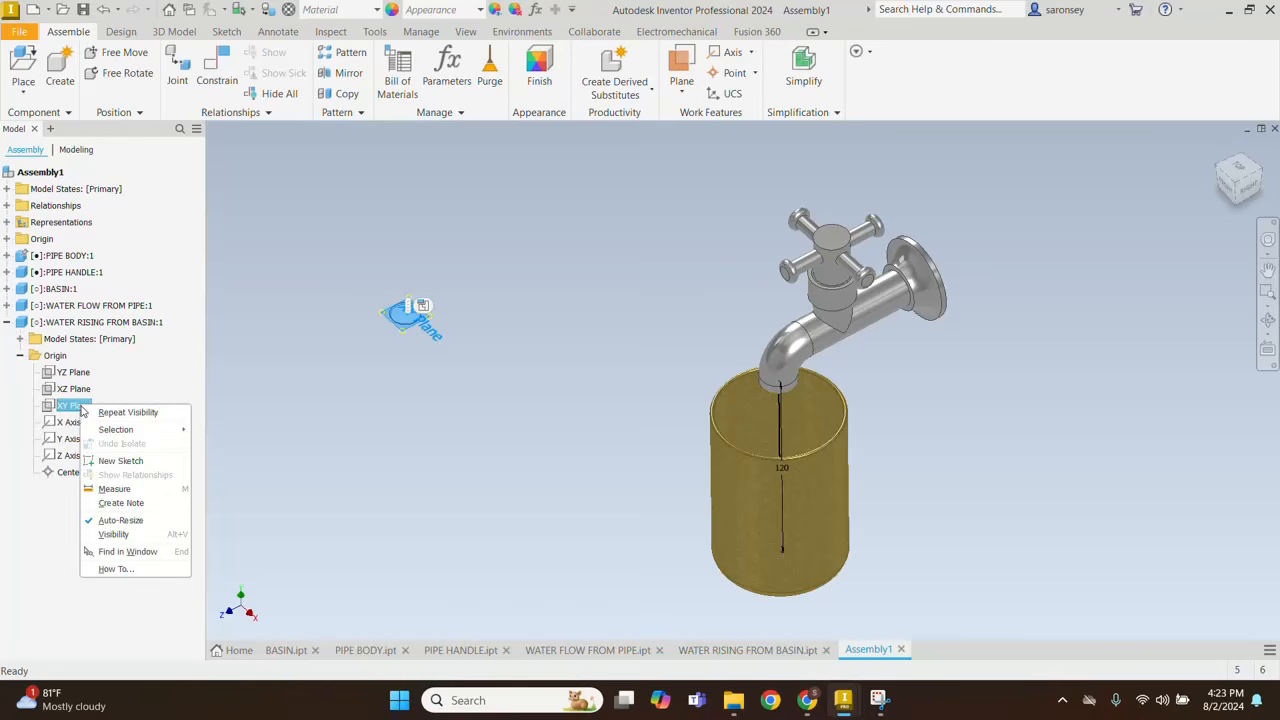
left_click(120, 531)
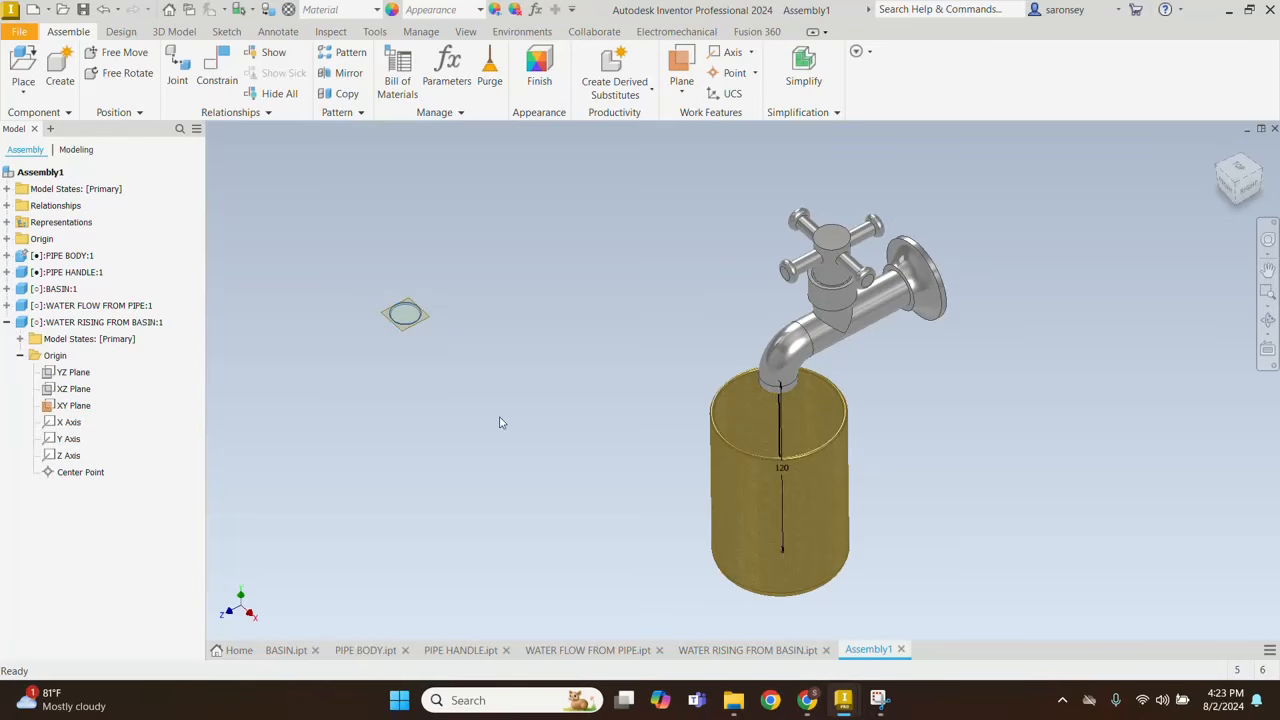
Step: Constrain the XY plane of WATER RISING FROM BASIN flush with the basin's inner bottom face at a 0 mm offset
left_click(218, 62)
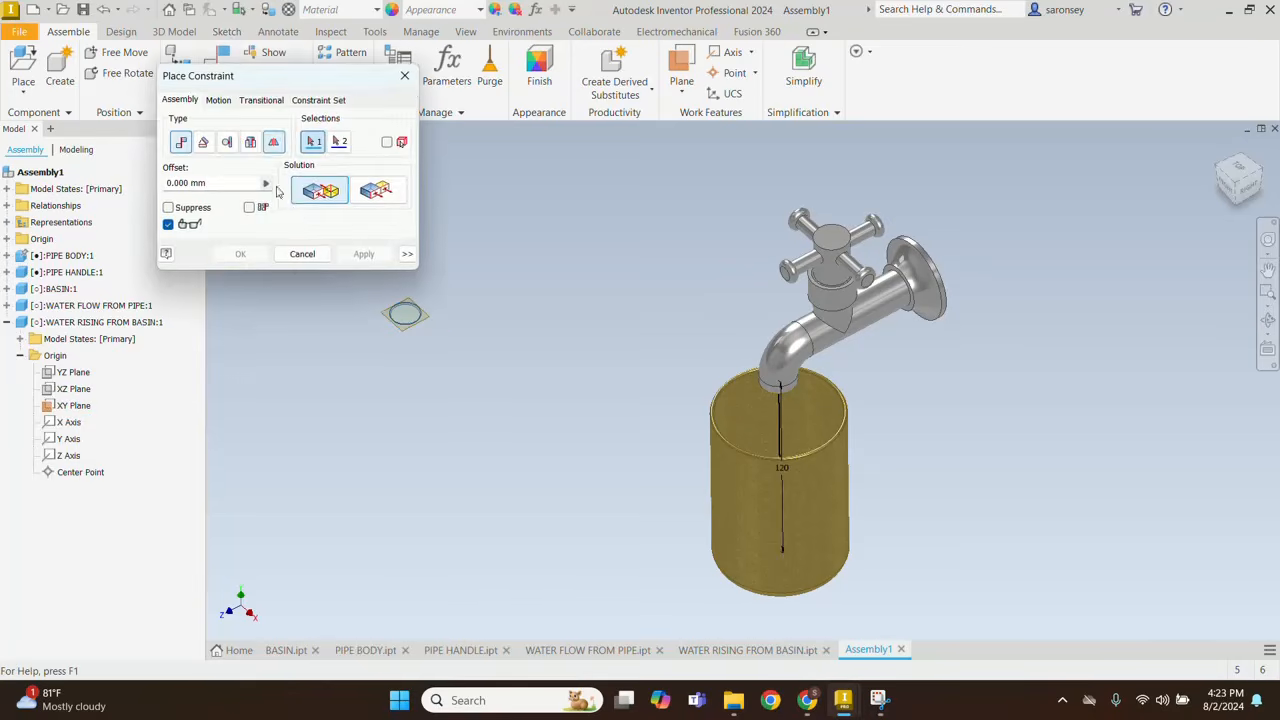
left_click(377, 190)
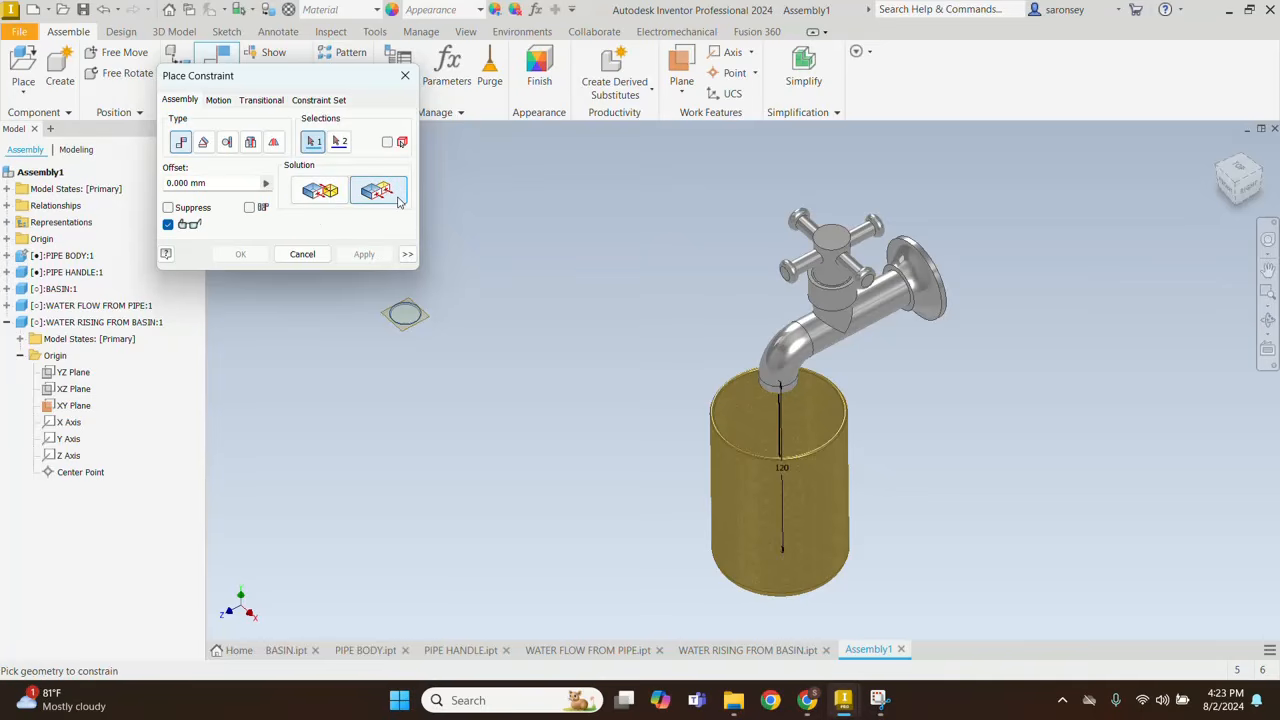
left_click(430, 320)
middle_click_drag(820, 450, 790, 470, "shift")
left_click(748, 432)
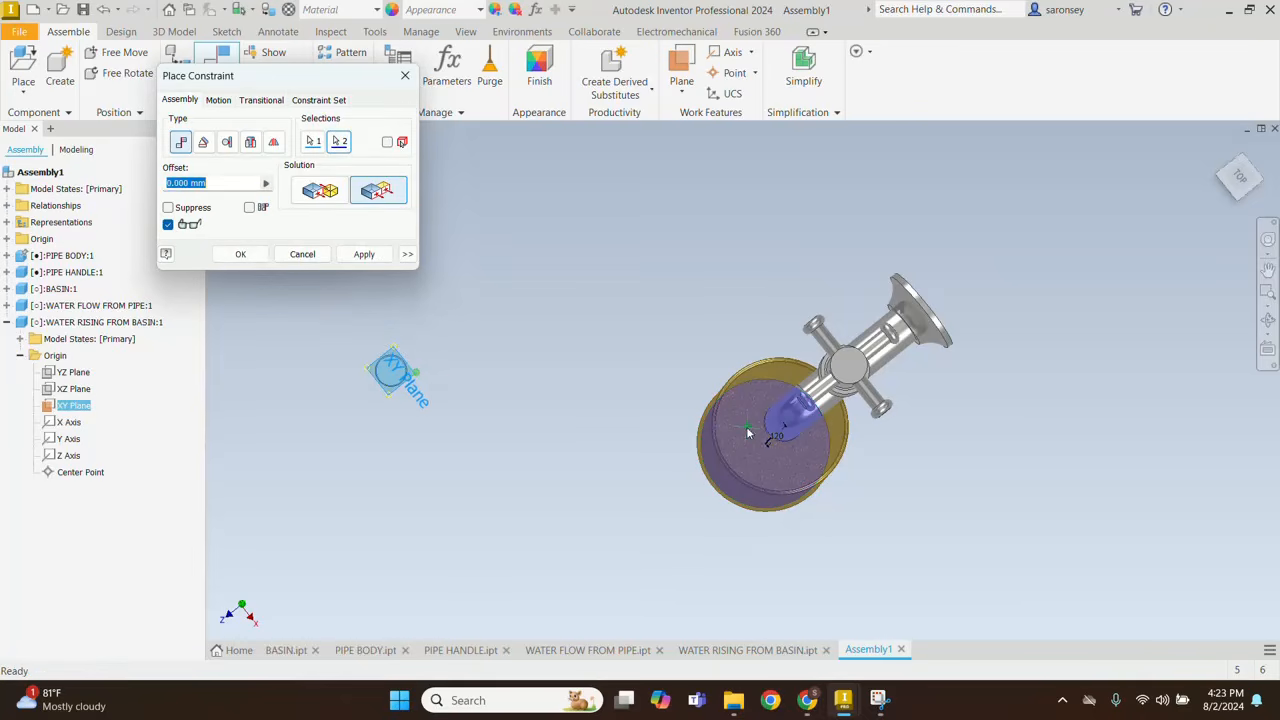
middle_click_drag(890, 544, 886, 480, "shift")
left_click(360, 256)
left_click(360, 255)
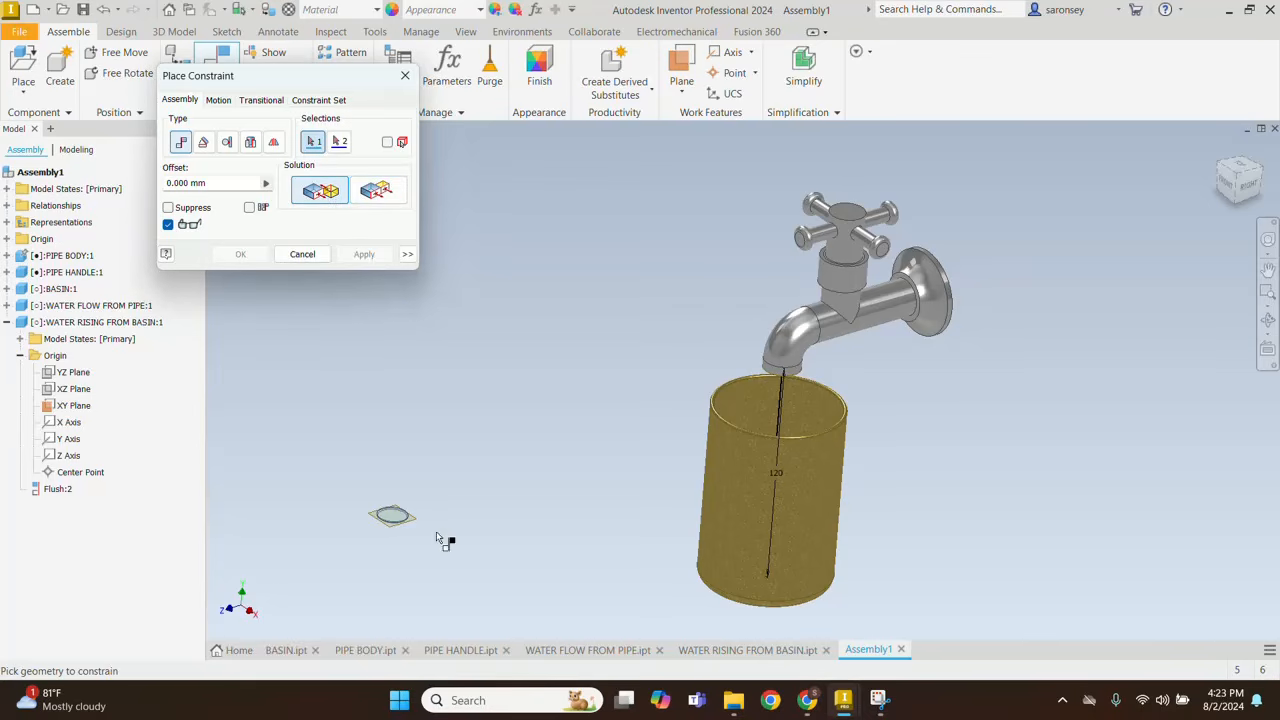
Step: Mate the Z axis of WATER RISING FROM BASIN to the basin's central axis with a 0 mm offset, and finish constraining
middle_click_drag(436, 532, 447, 483)
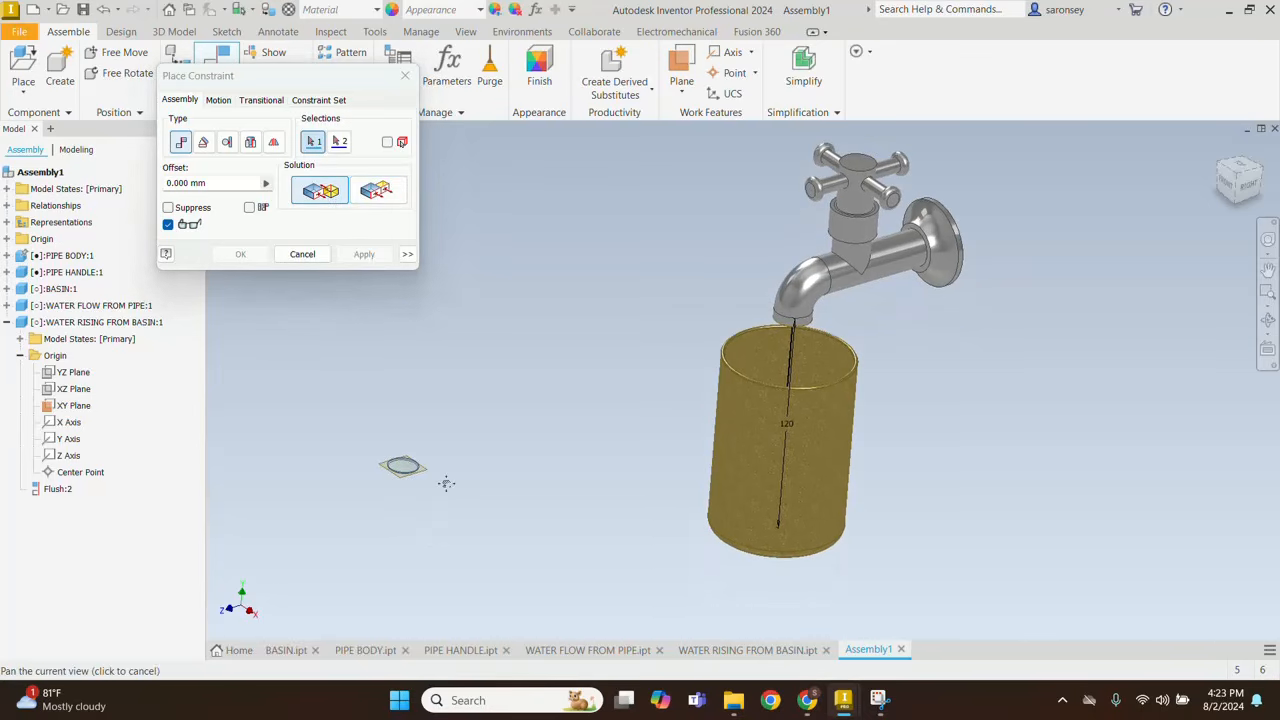
left_click(68, 456)
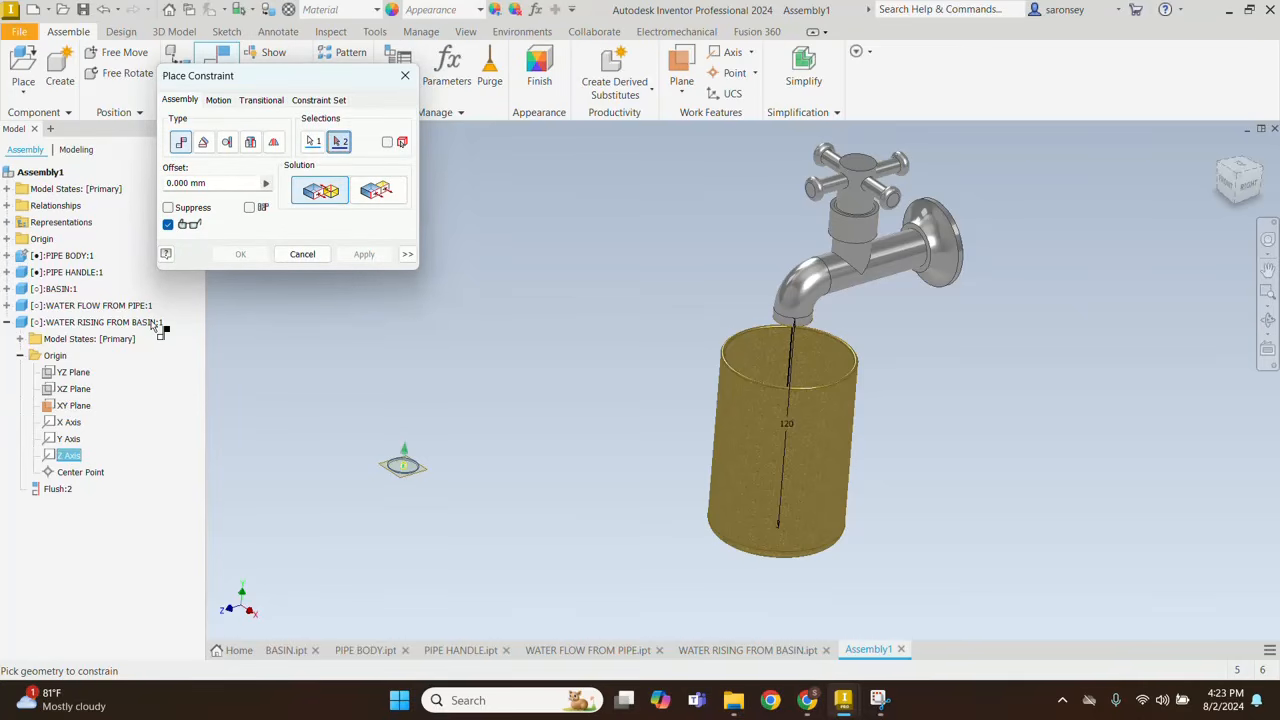
left_click(806, 458)
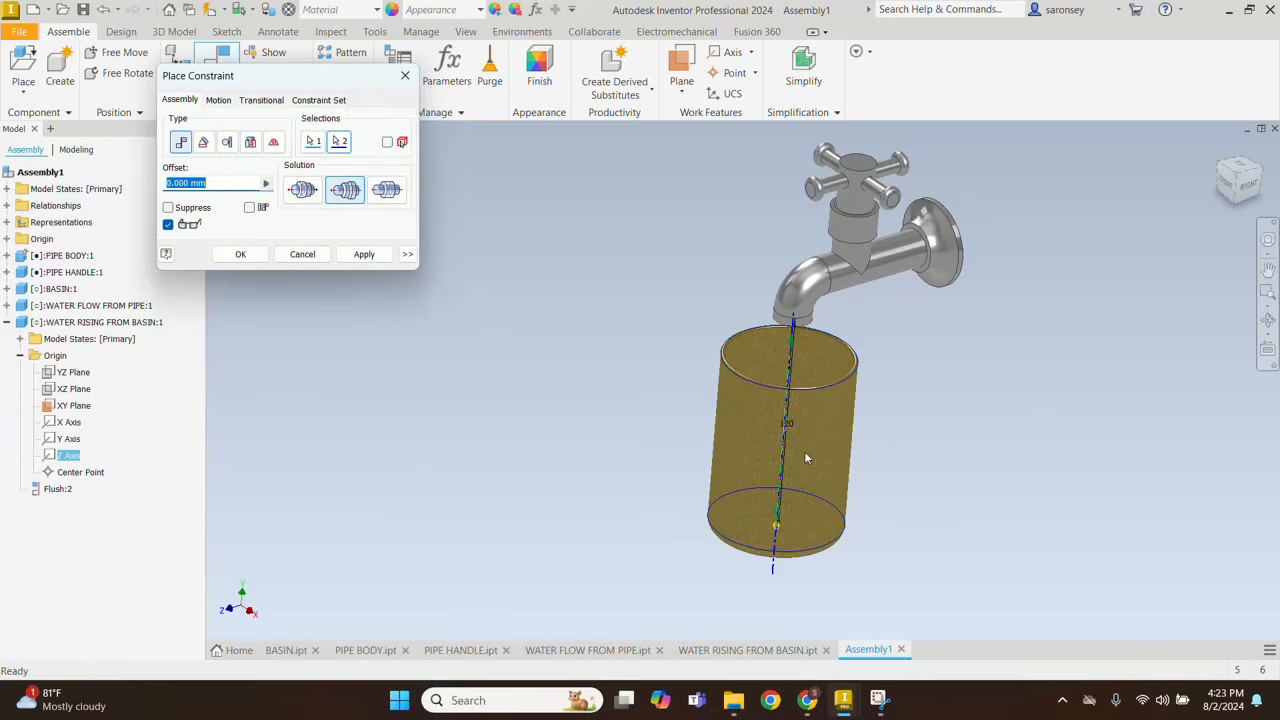
left_click(364, 254)
middle_click_drag(923, 421, 908, 463, "shift")
scroll(851, 397, "down", 4)
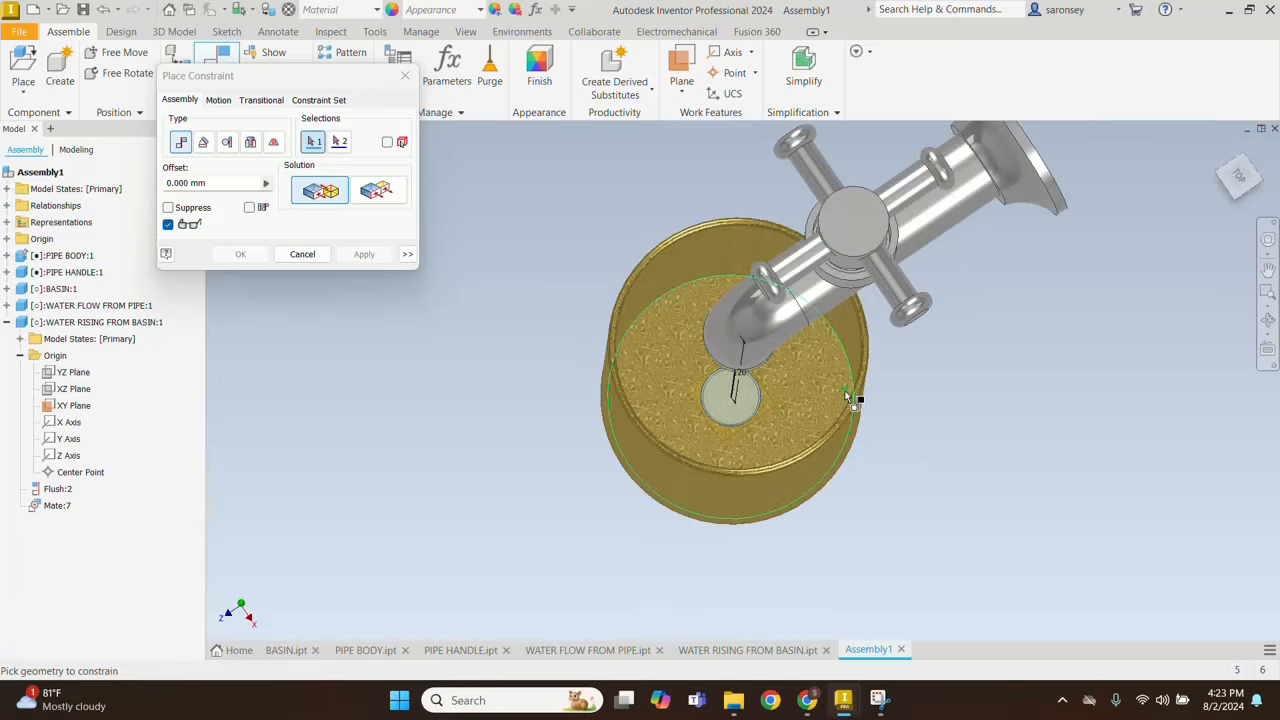
middle_click_drag(846, 396, 801, 454)
left_click(405, 83)
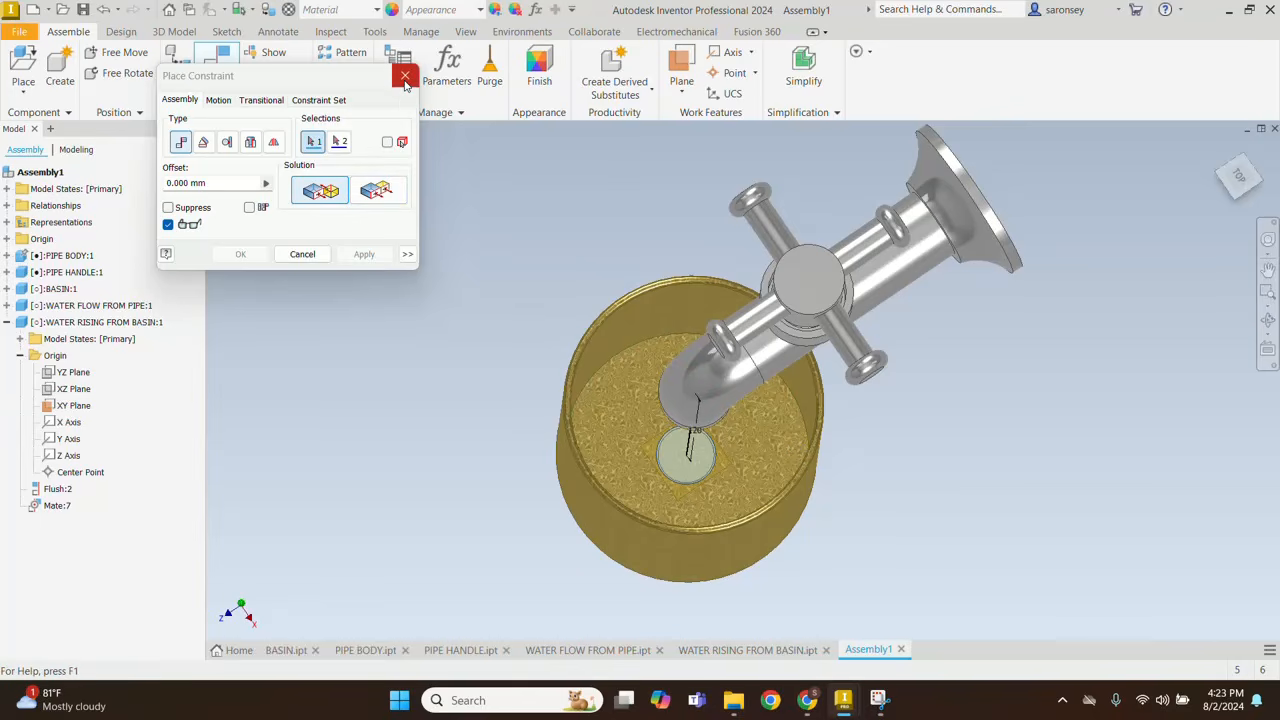
left_click(405, 79)
Step: Set the offset of the flush constraint on WATER RISING FROM BASIN to 1.5 mm
left_click(58, 489)
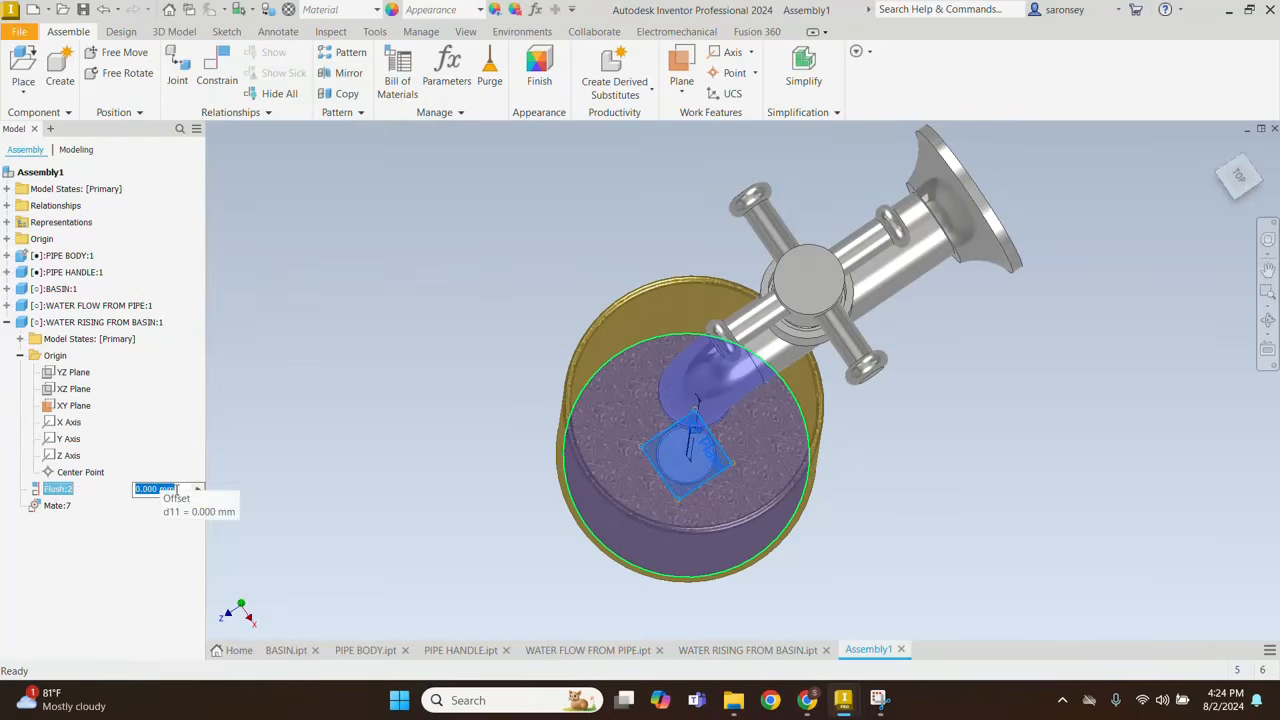
type("1.5")
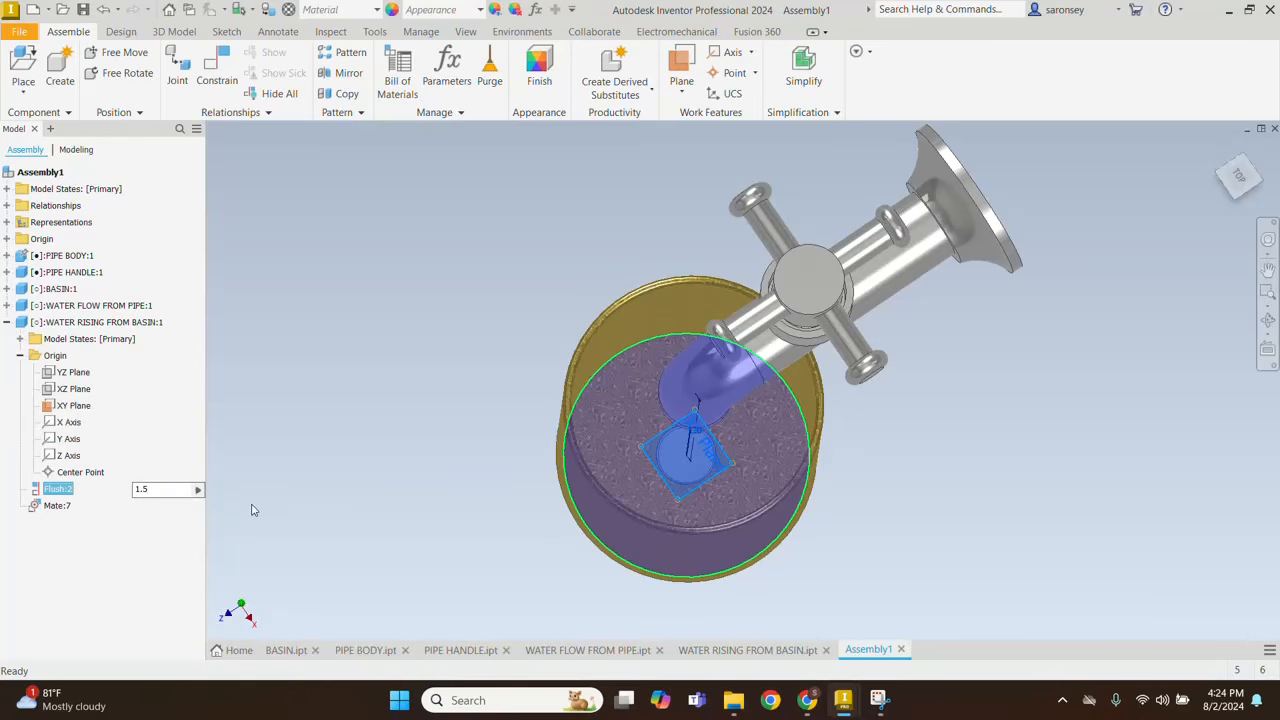
key("Return")
left_click(293, 537)
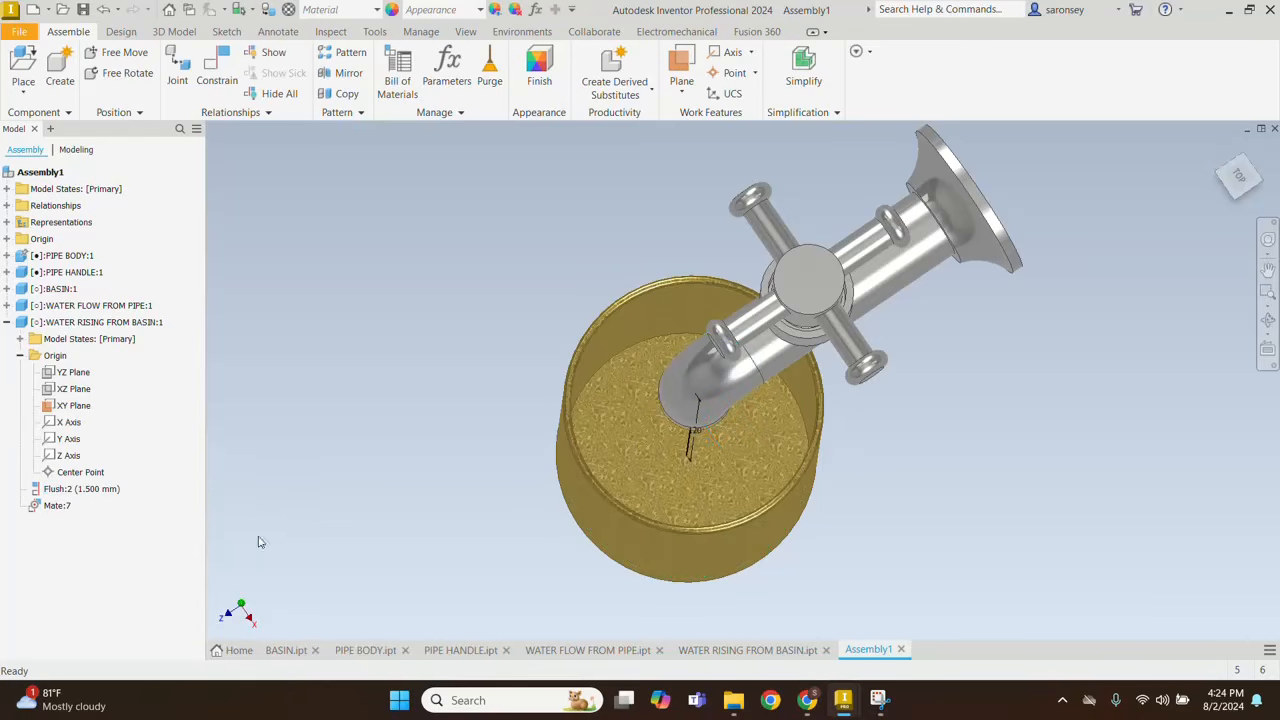
middle_click_drag(383, 518, 410, 479)
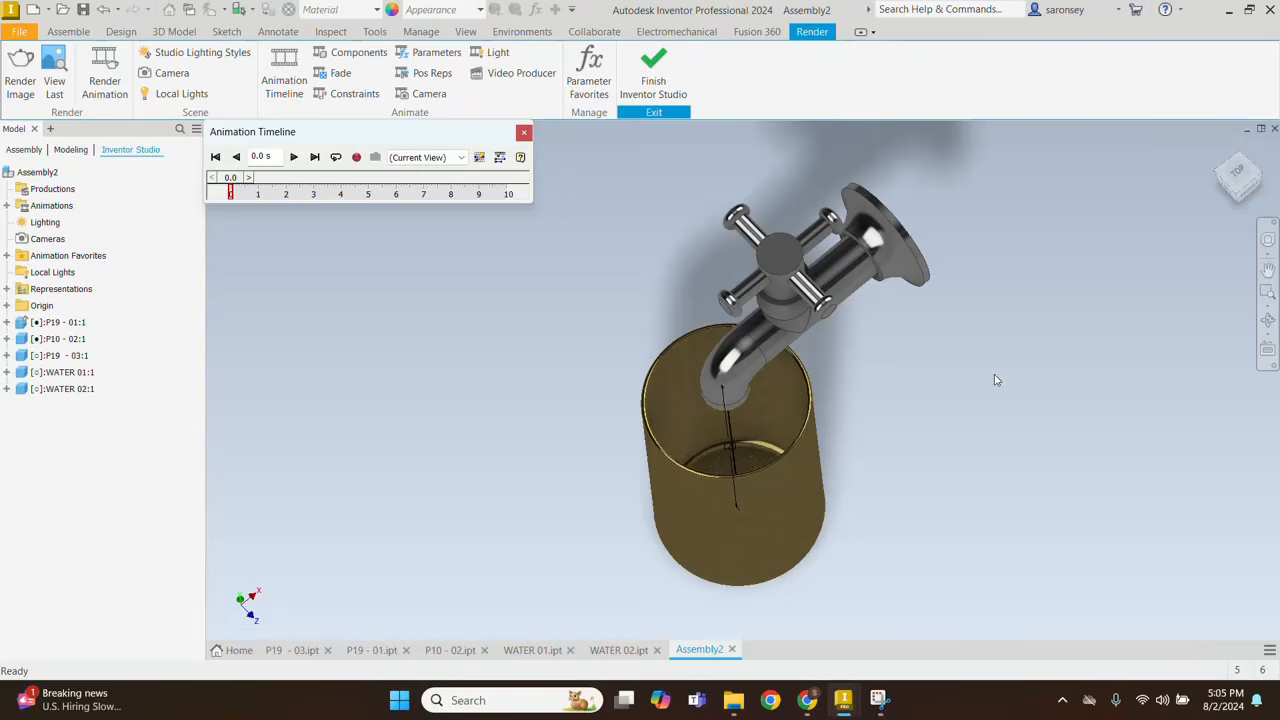
Step: Play the water animation of Assembly2 from the start, and return to the Assembly1 window
left_click(292, 157)
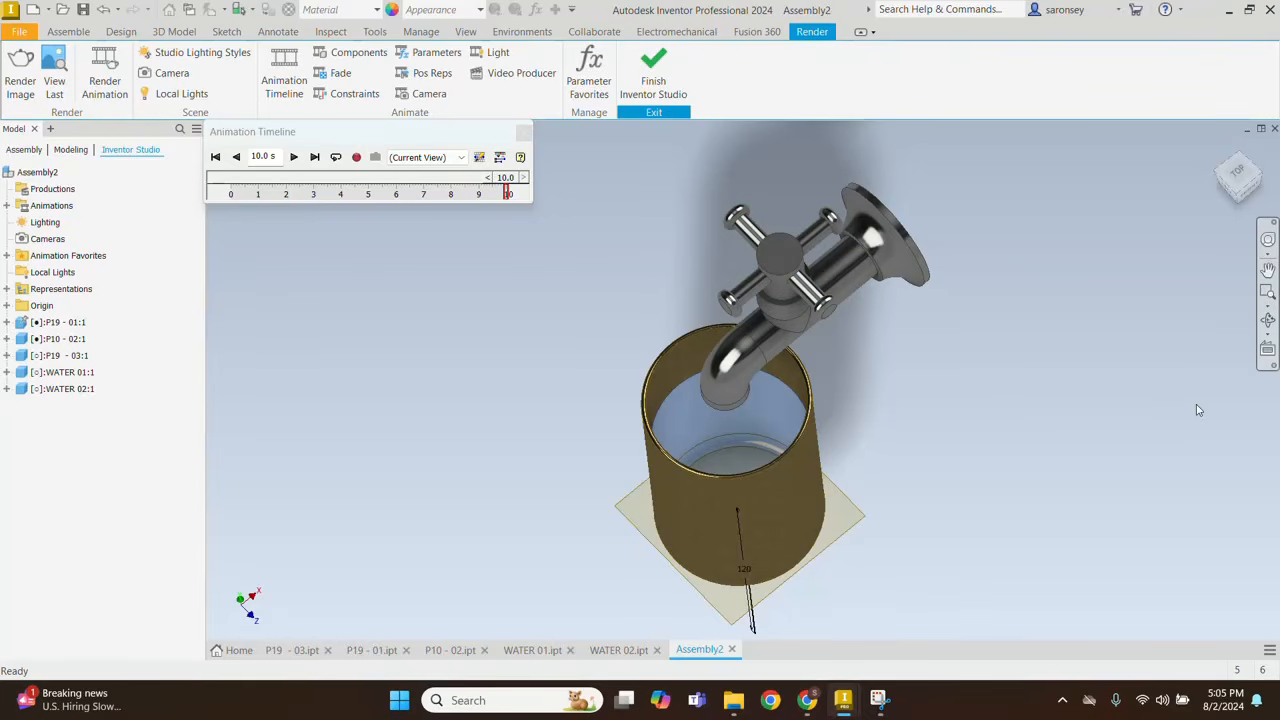
middle_click_drag(1196, 404, 1171, 393)
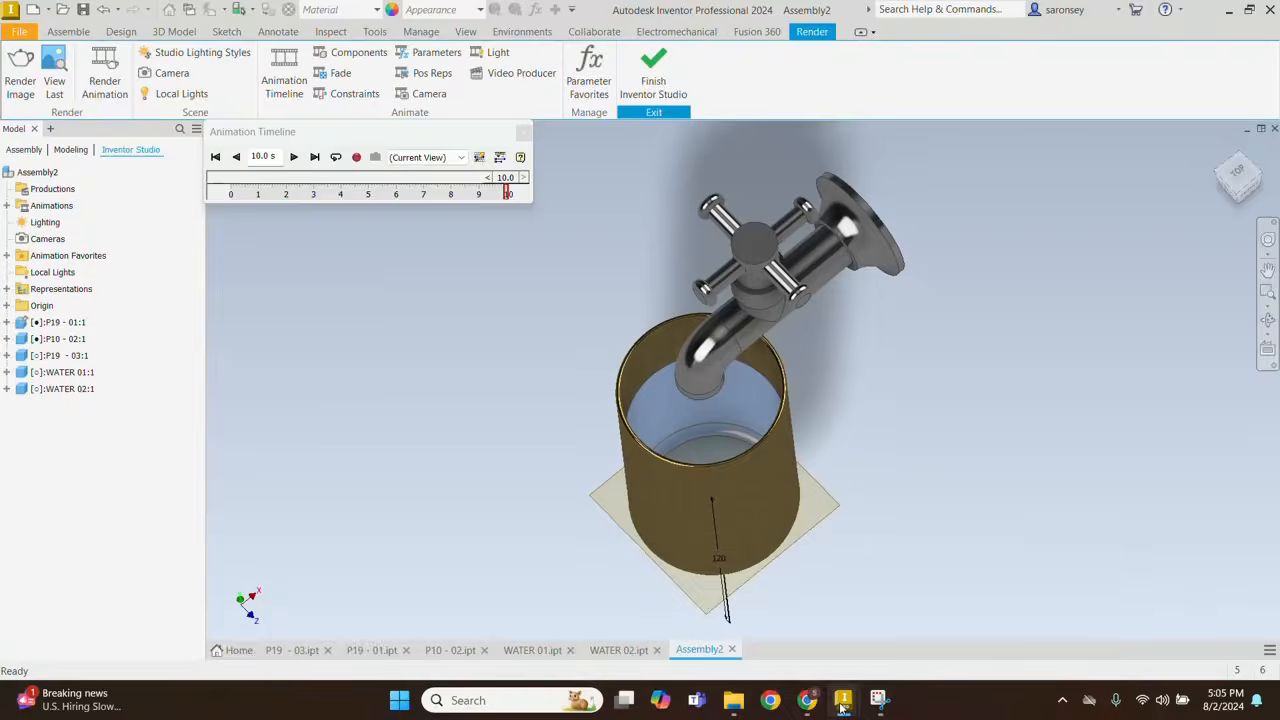
mouse_move(845, 700)
left_click(993, 636)
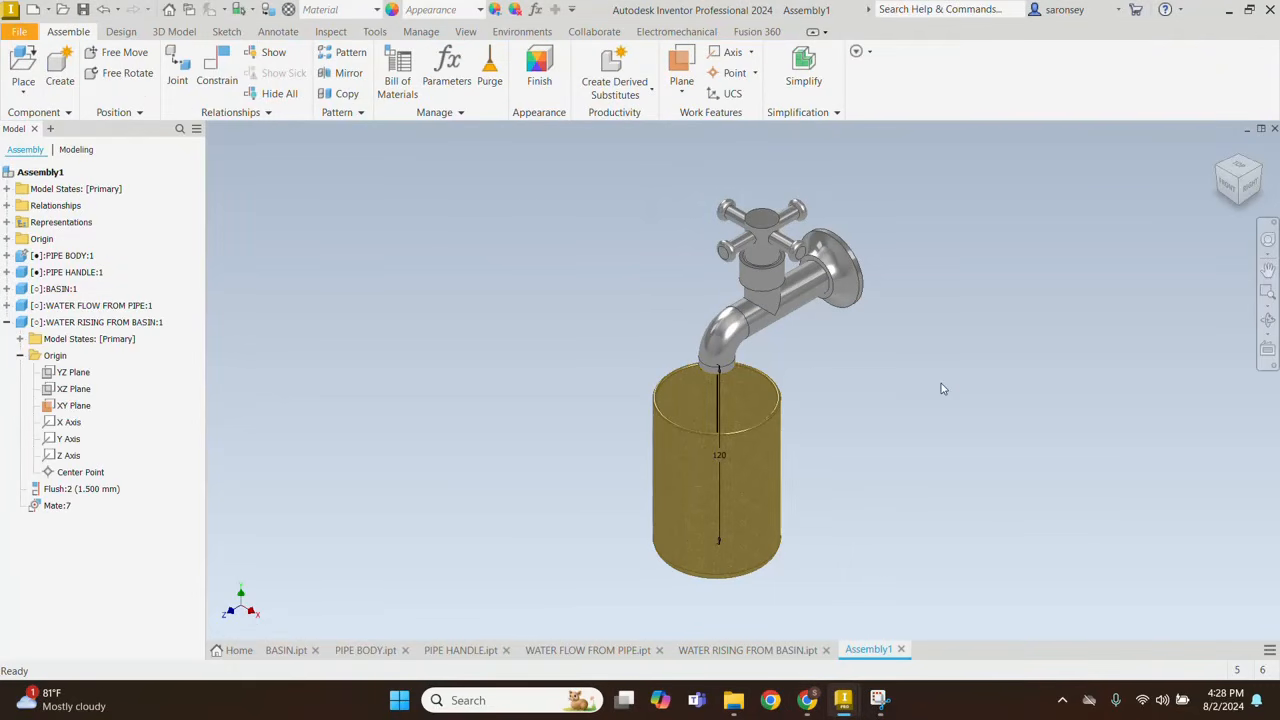
Step: Enter the Inventor Studio environment and mark the DIAMETER and HEIGHT parameters of WATER RISING FROM BASIN as favorites
left_click(520, 33)
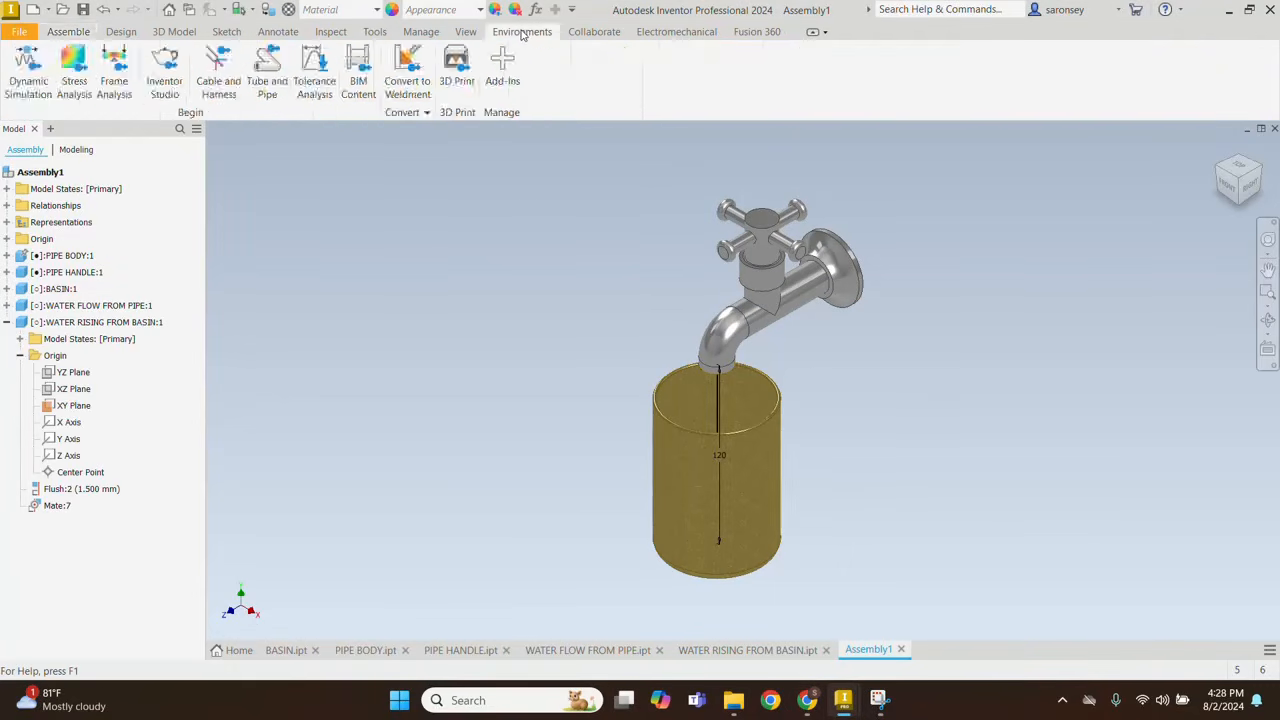
left_click(166, 84)
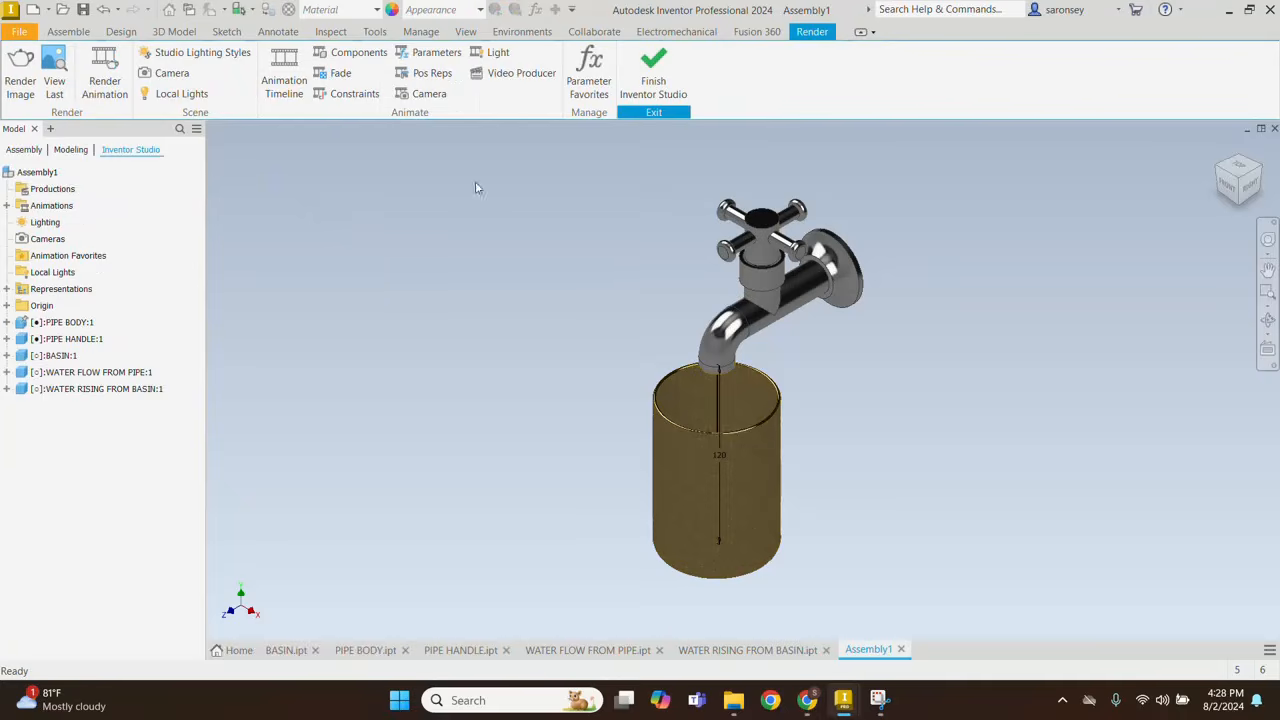
left_click(587, 88)
left_click(300, 186)
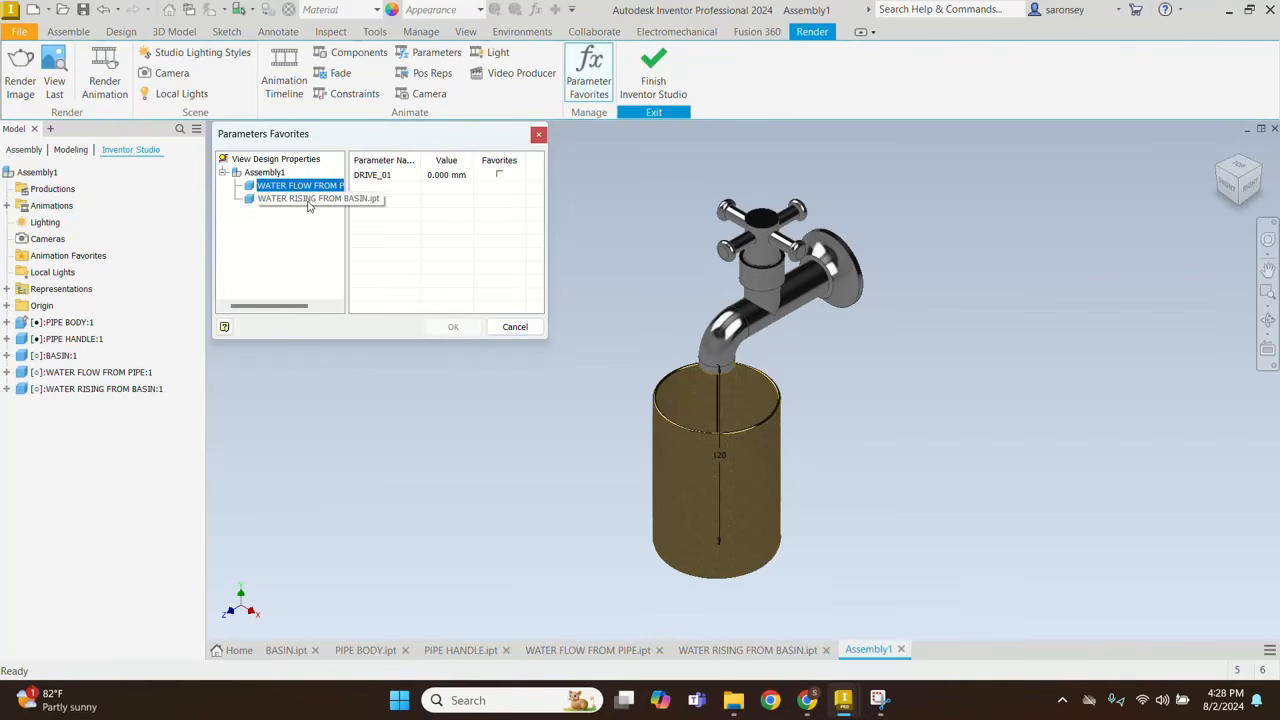
left_click(307, 200)
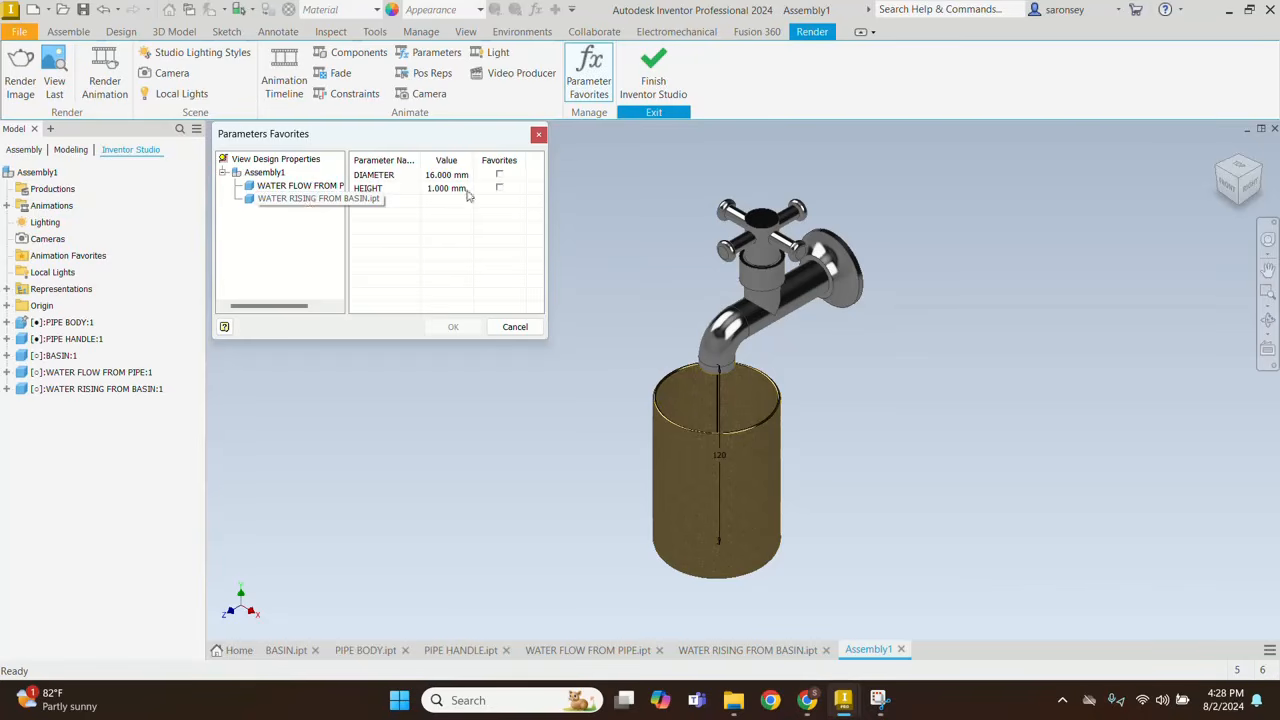
left_click(499, 175)
left_click(499, 188)
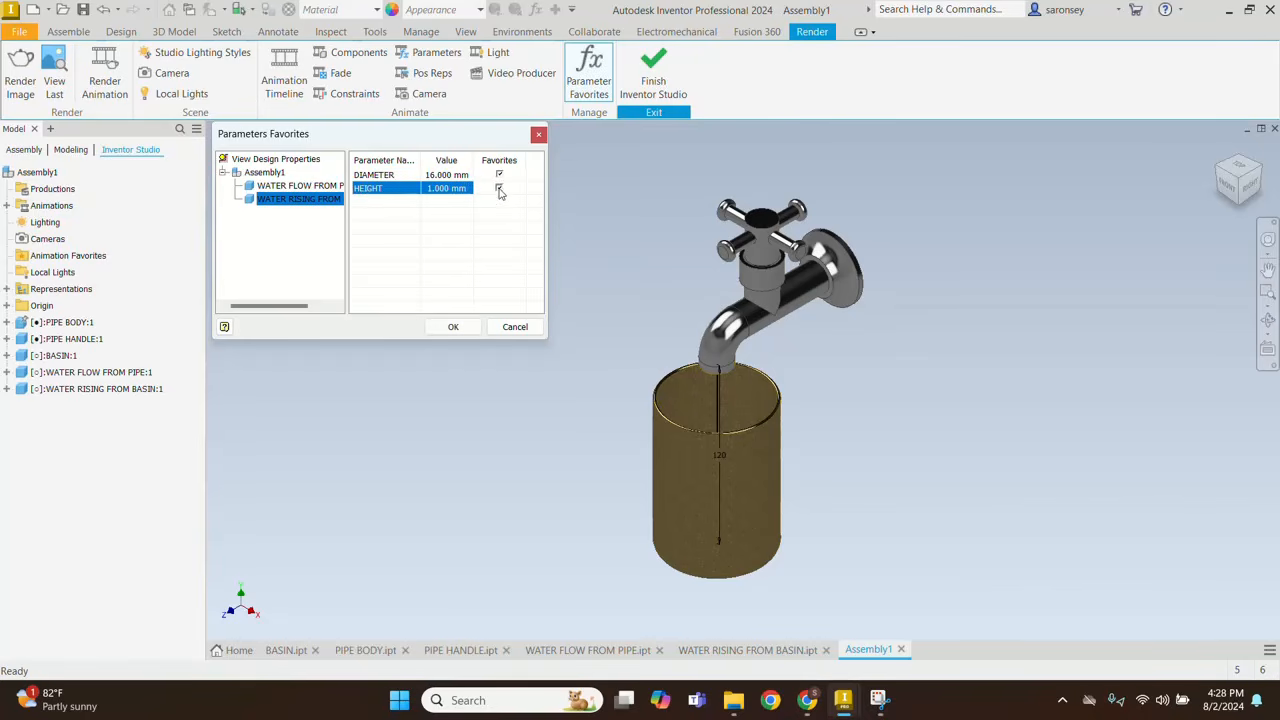
left_click(453, 327)
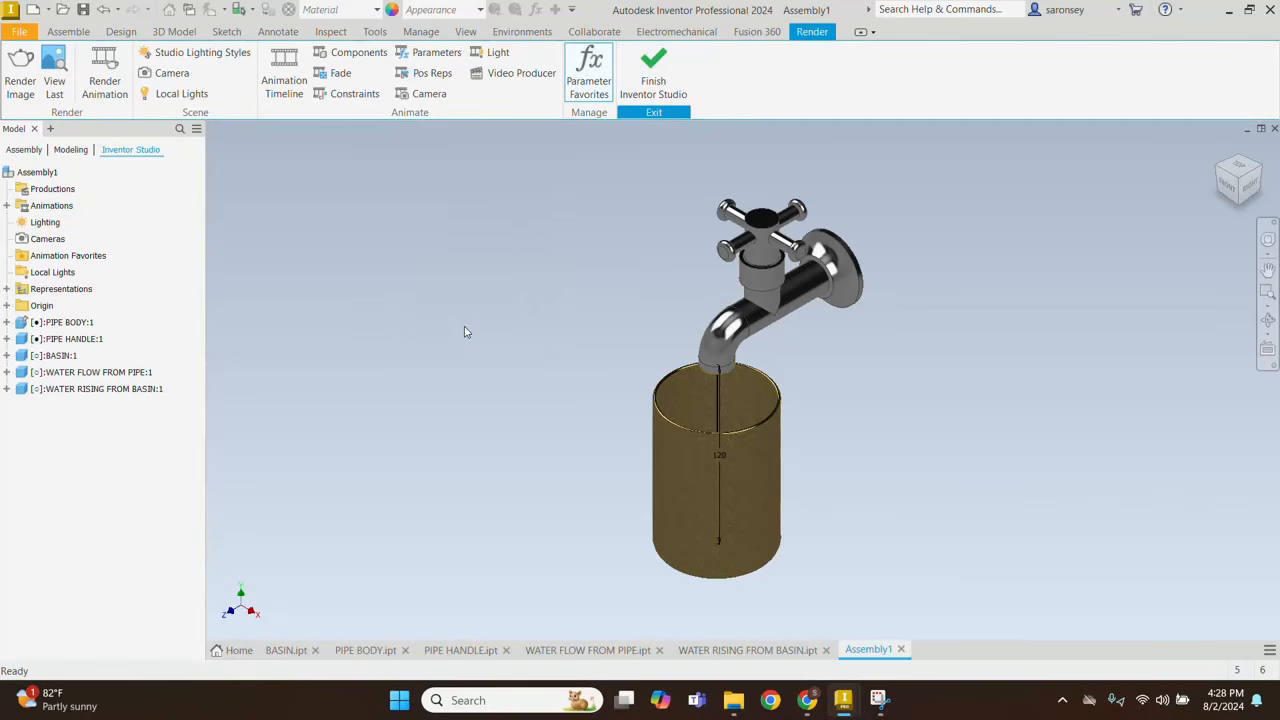
Step: Open the animation timeline and activate an animation for the assembly
left_click(290, 64)
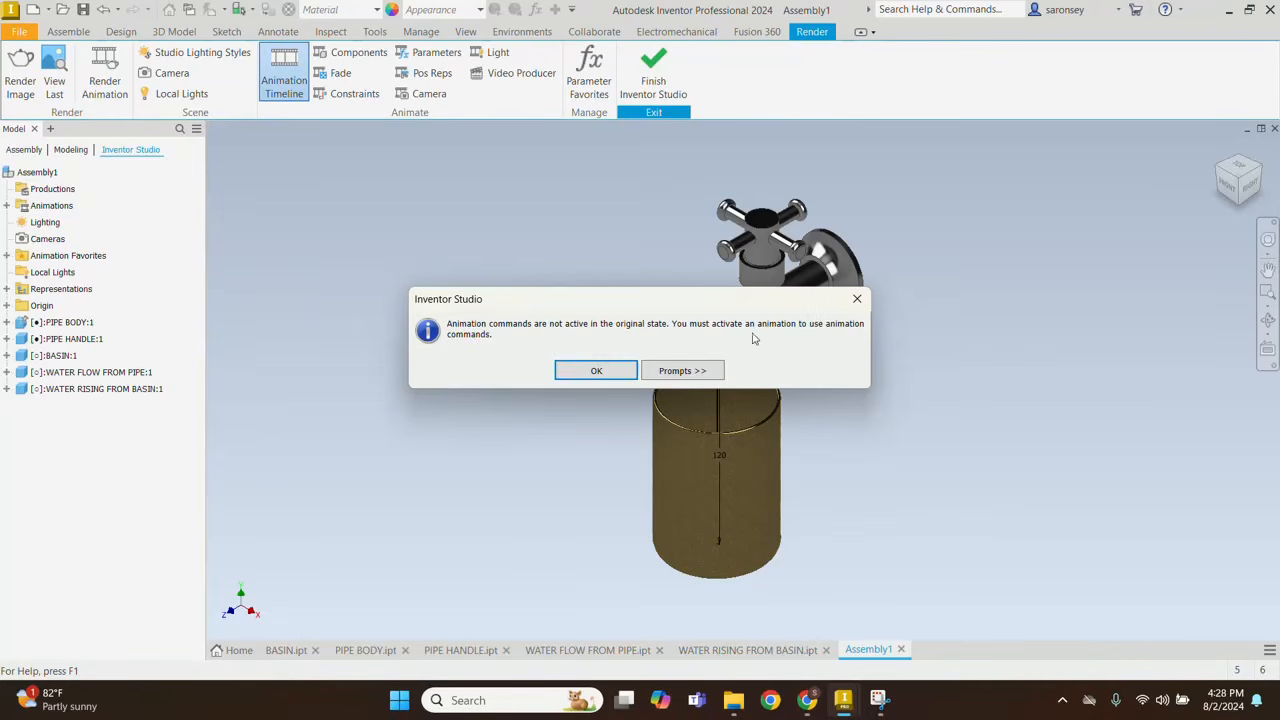
left_click(594, 369)
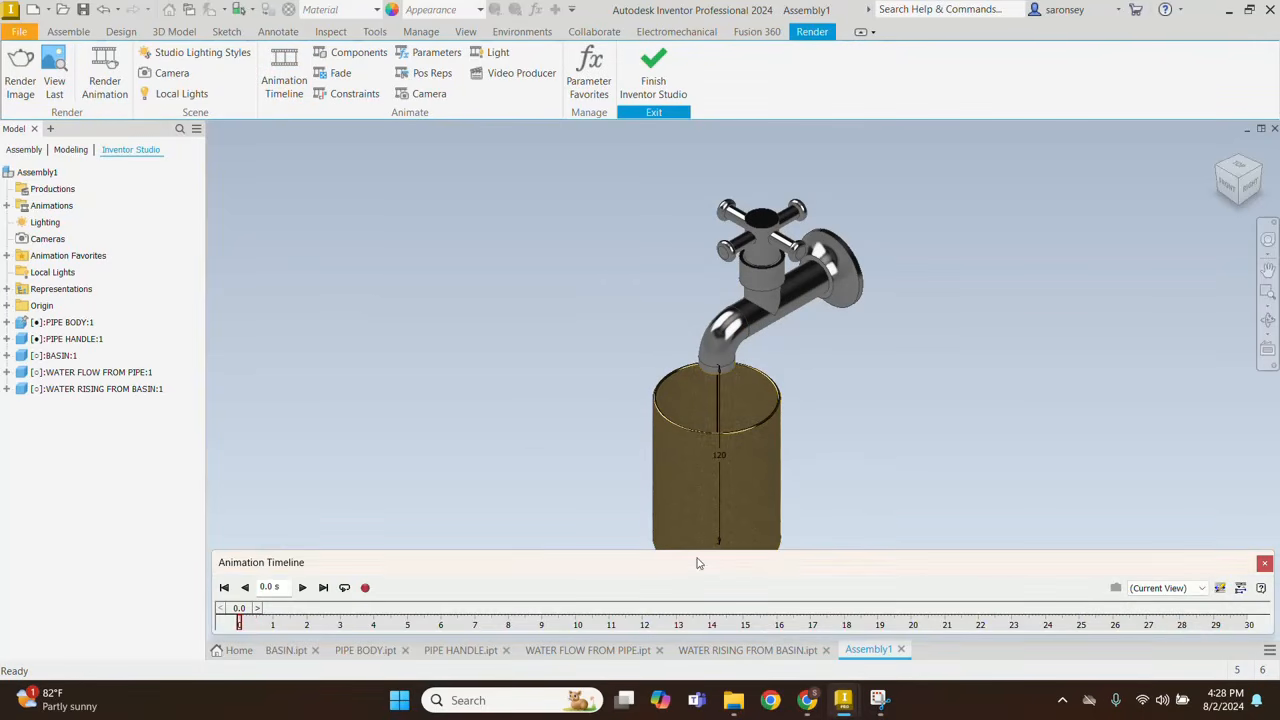
mouse_move(697, 567)
left_mouse_down()
mouse_move(686, 450)
mouse_move(698, 420)
mouse_move(691, 563)
left_mouse_up()
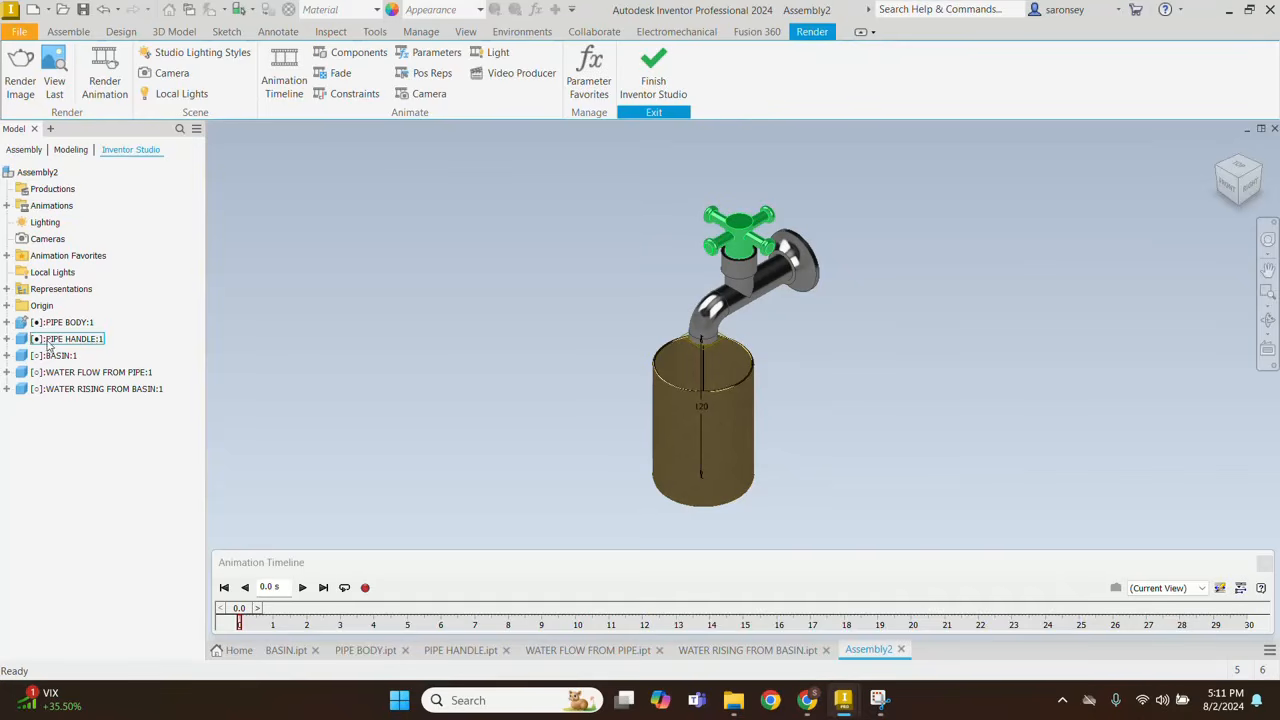
Step: Animate the Angle:1 constraint of PIPE HANDLE to an end value of -90 degrees, with a specified end time of 2 s
left_click(7, 339)
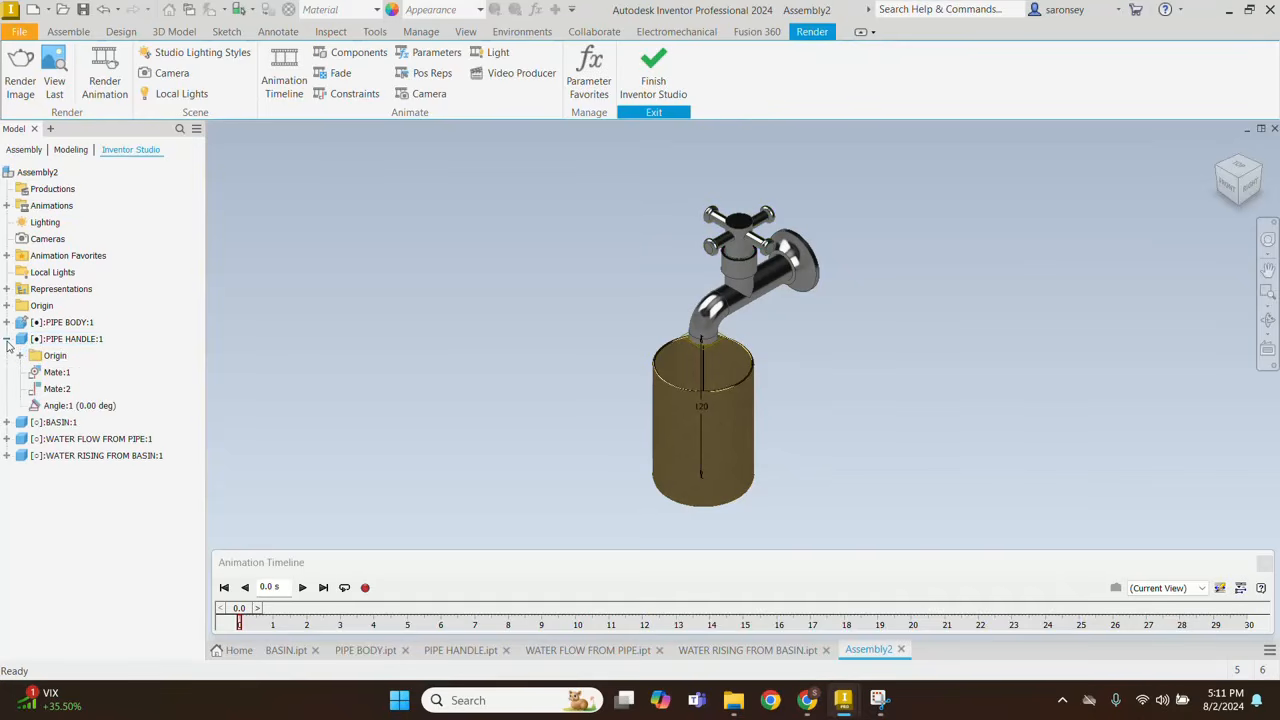
left_click(97, 409)
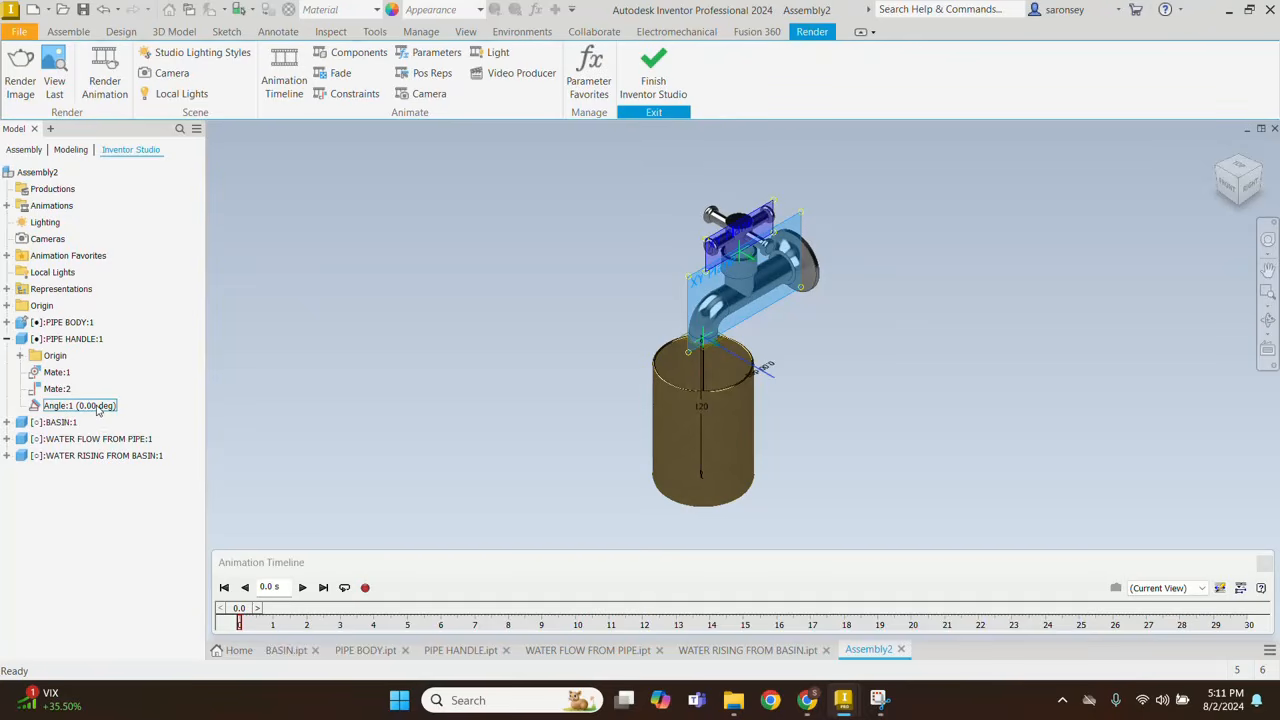
left_click(97, 409)
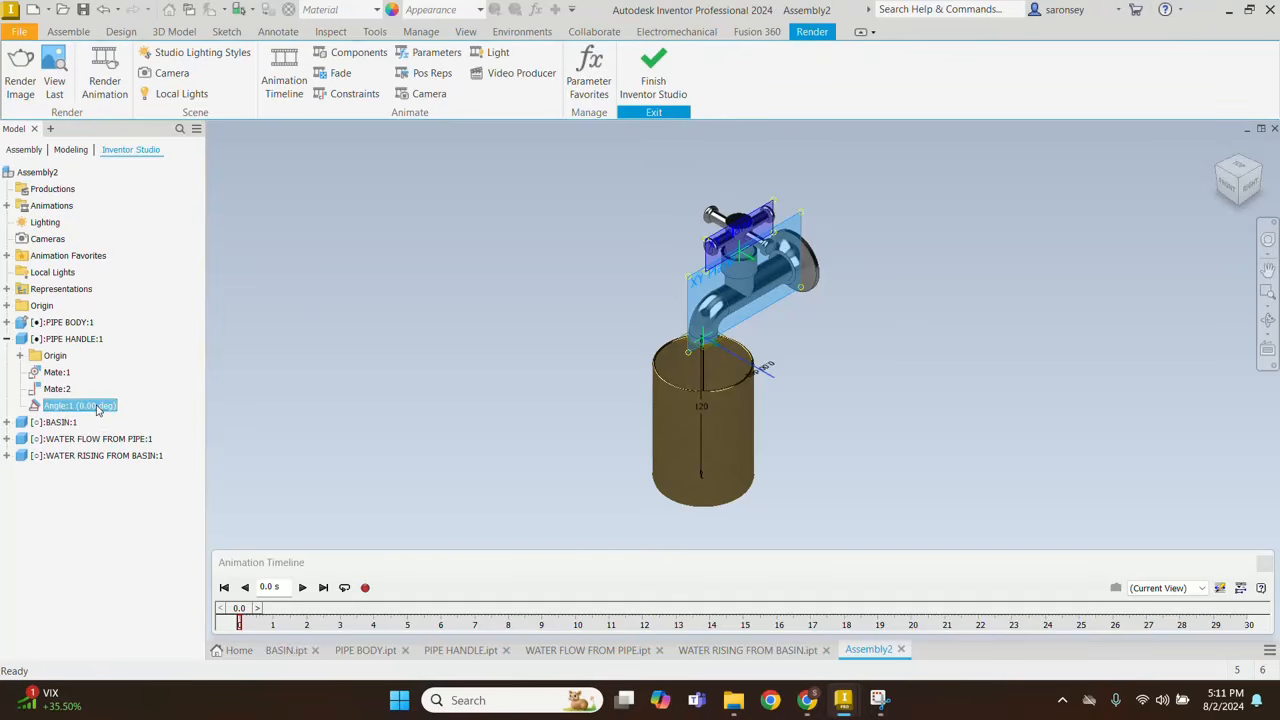
left_click(350, 93)
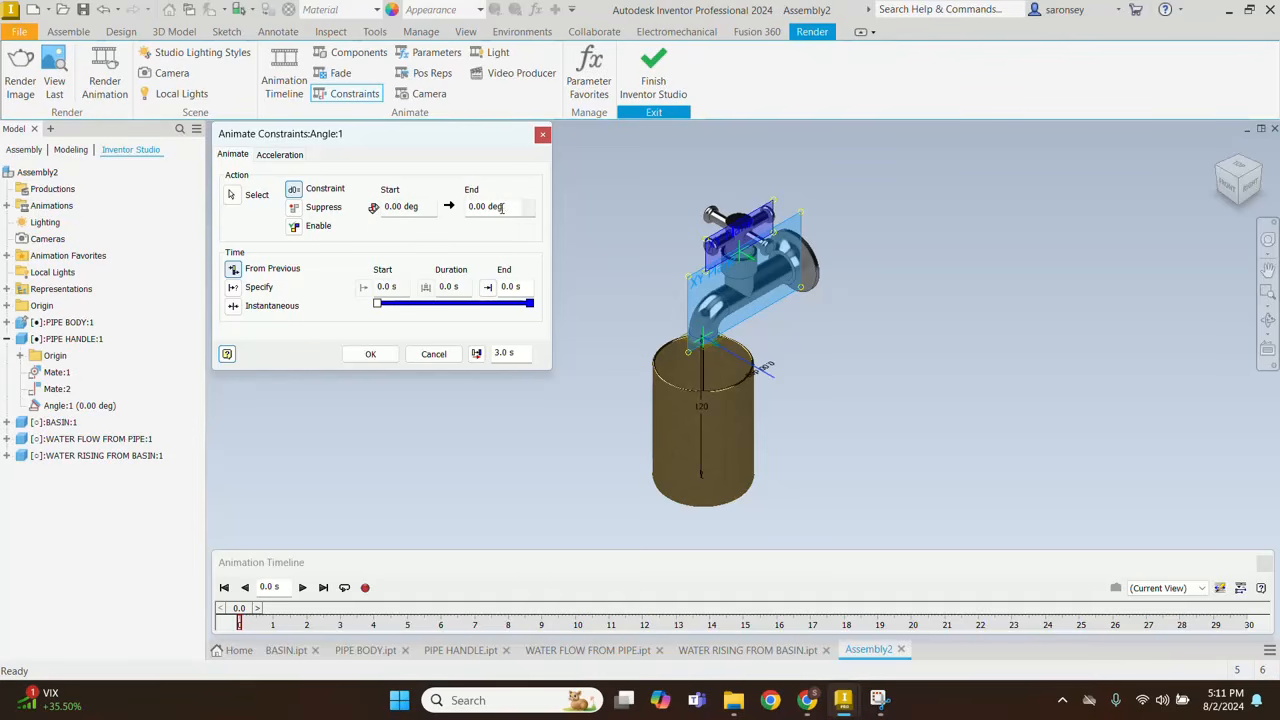
left_click_drag(501, 207, 456, 207)
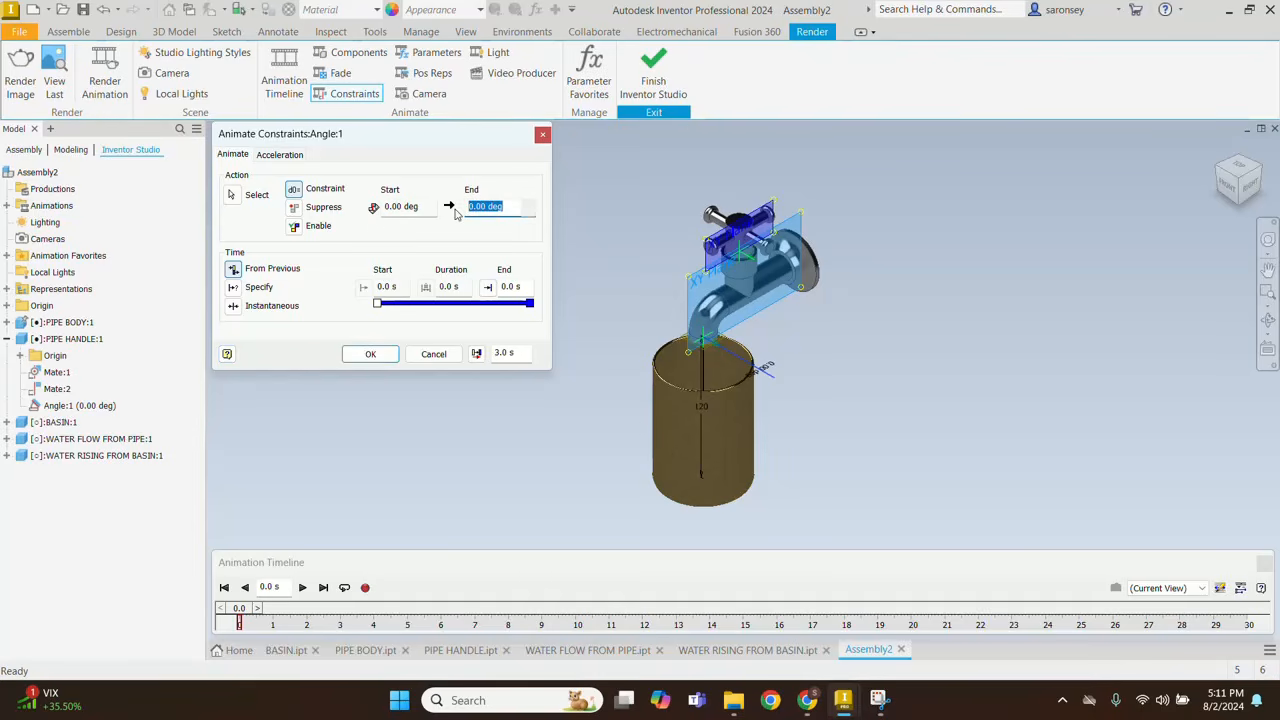
type("-90")
left_click(234, 288)
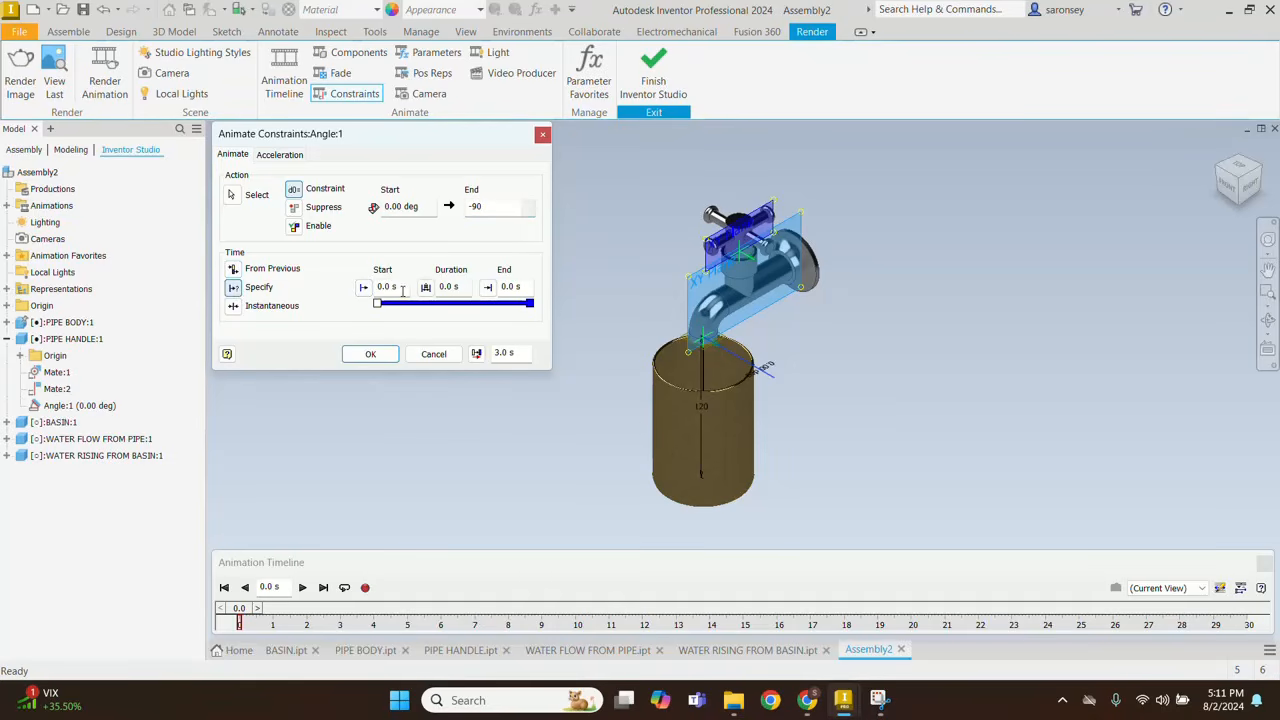
left_click_drag(521, 288, 501, 288)
type("2")
left_click(371, 355)
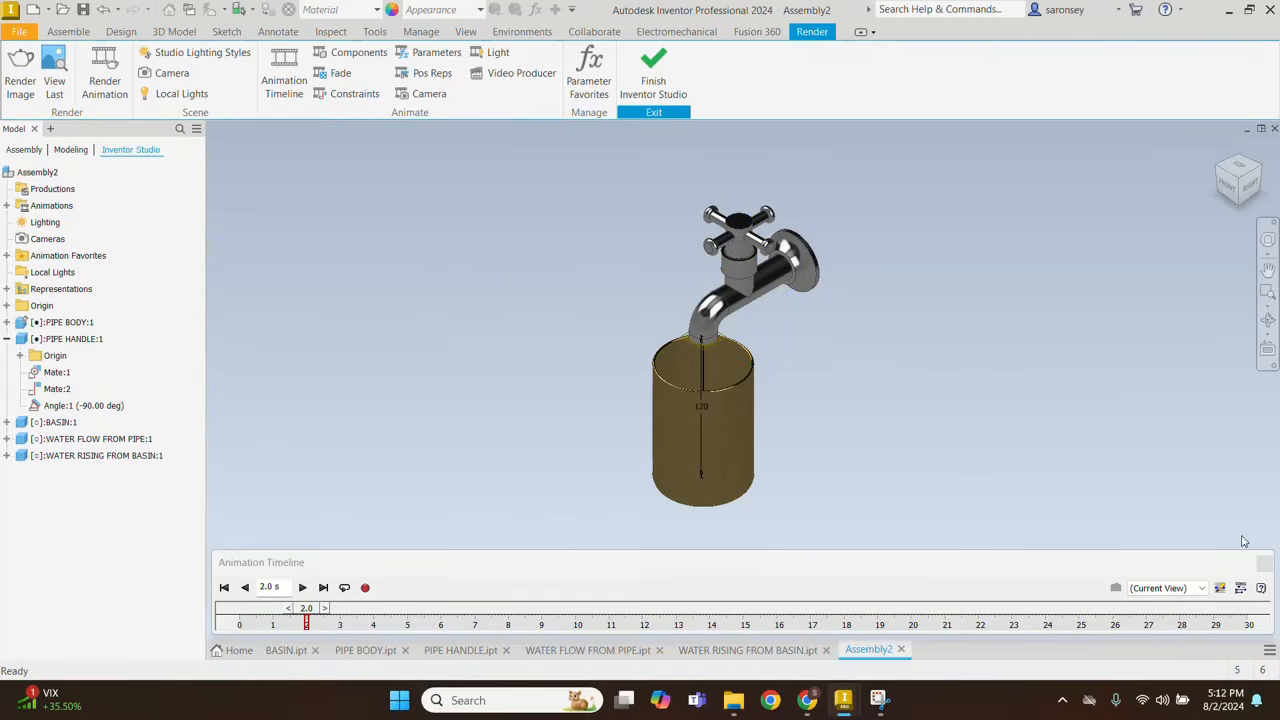
Step: Set the animation length to 10 seconds
left_click(1220, 589)
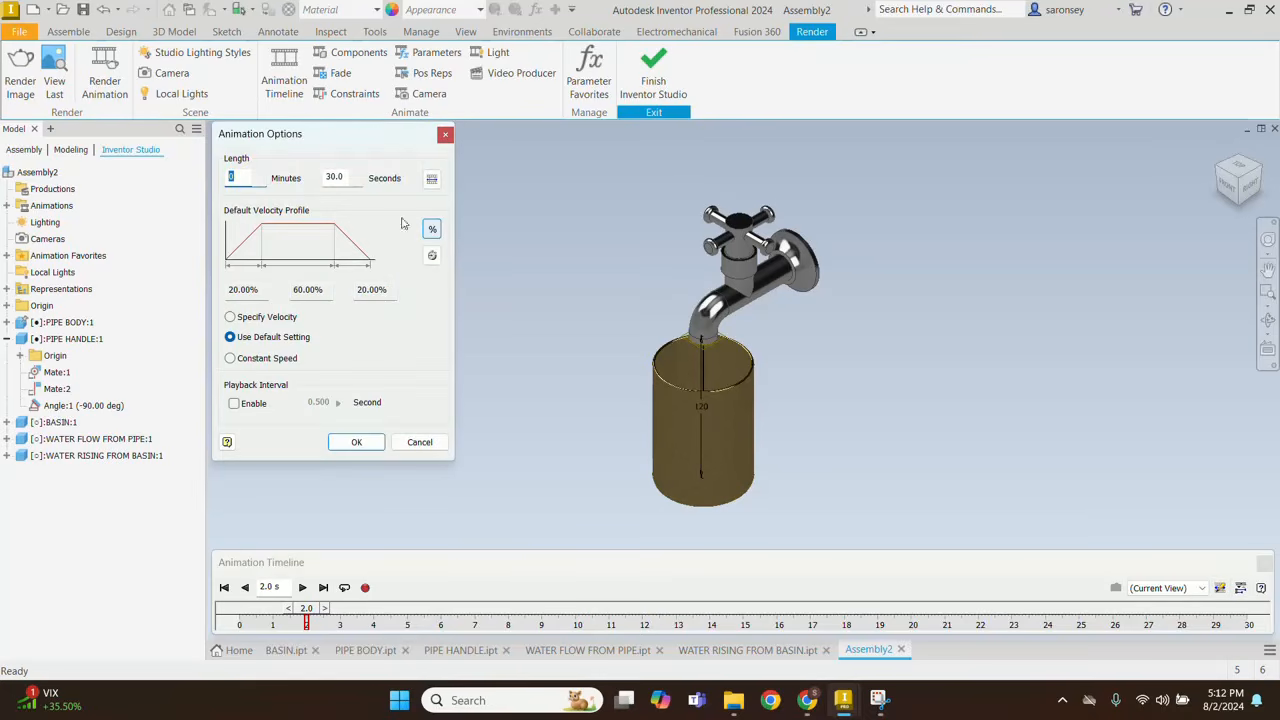
key("Tab")
type("20")
left_click(356, 442)
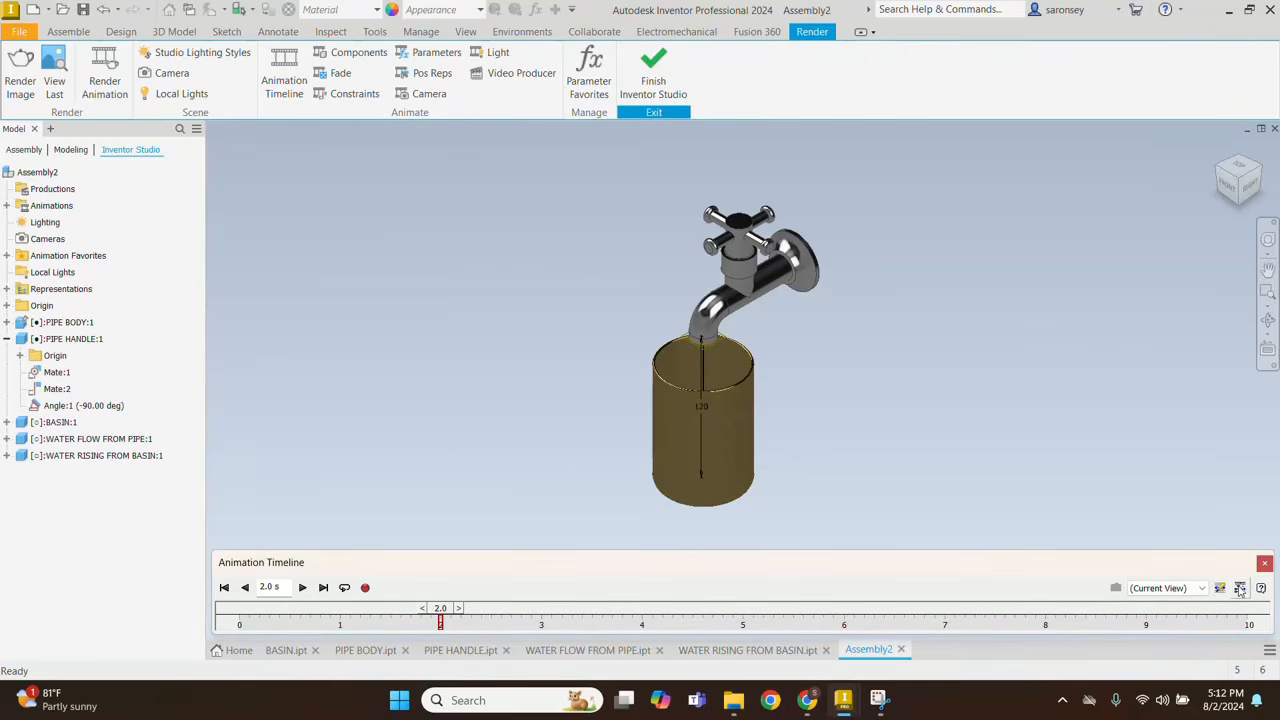
Step: Expand the action editor, then copy the PIPE HANDLE Angle:1 action and paste it on the same track right after the original
left_click(1239, 588)
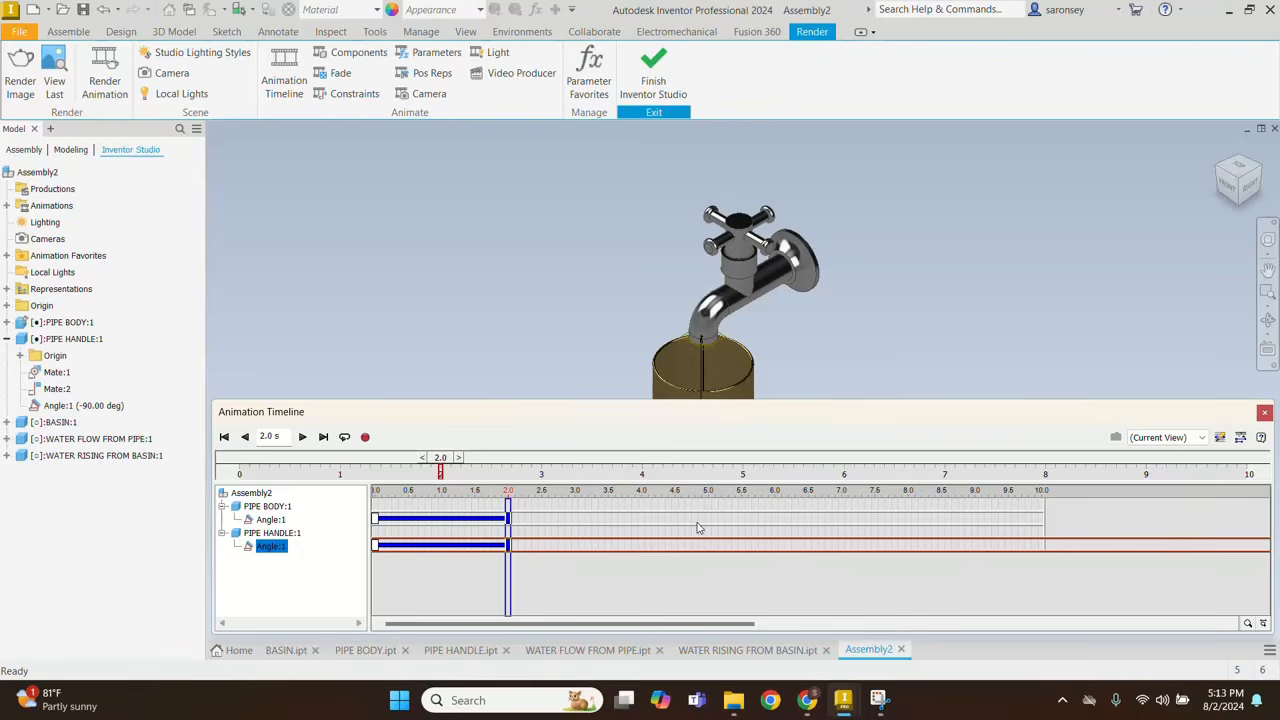
left_click(474, 520)
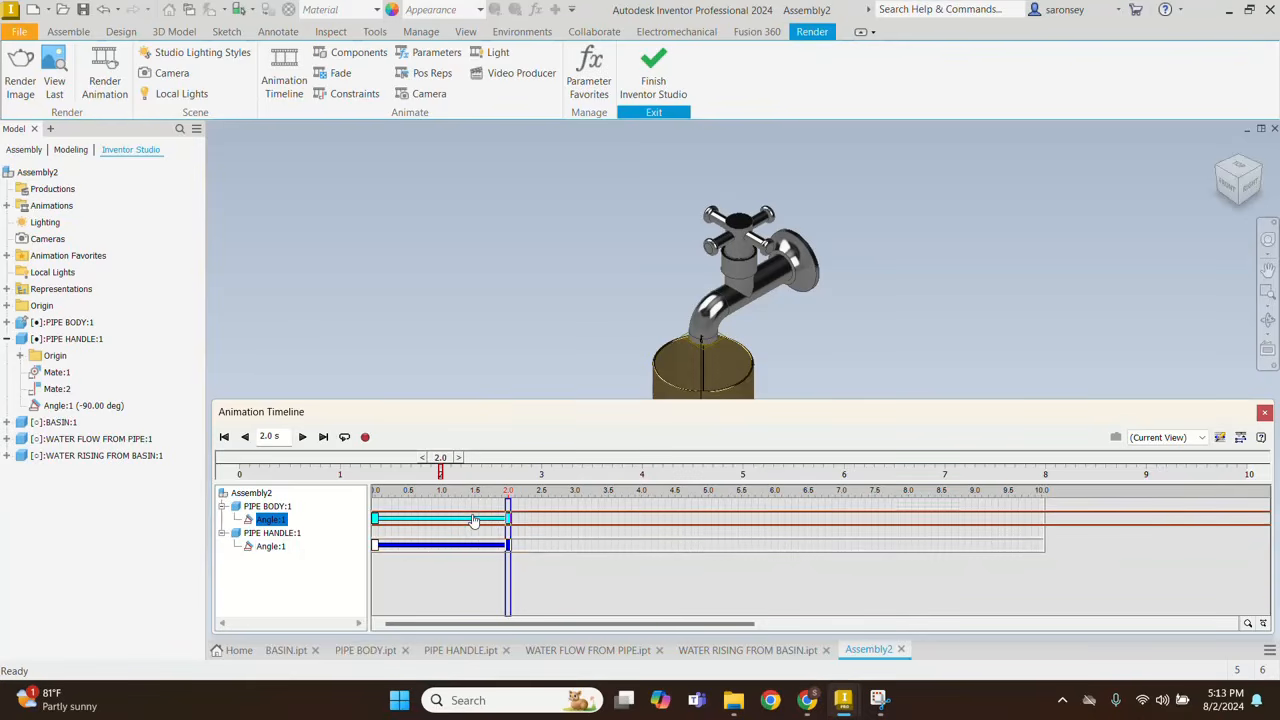
left_click(481, 546)
right_click(486, 548)
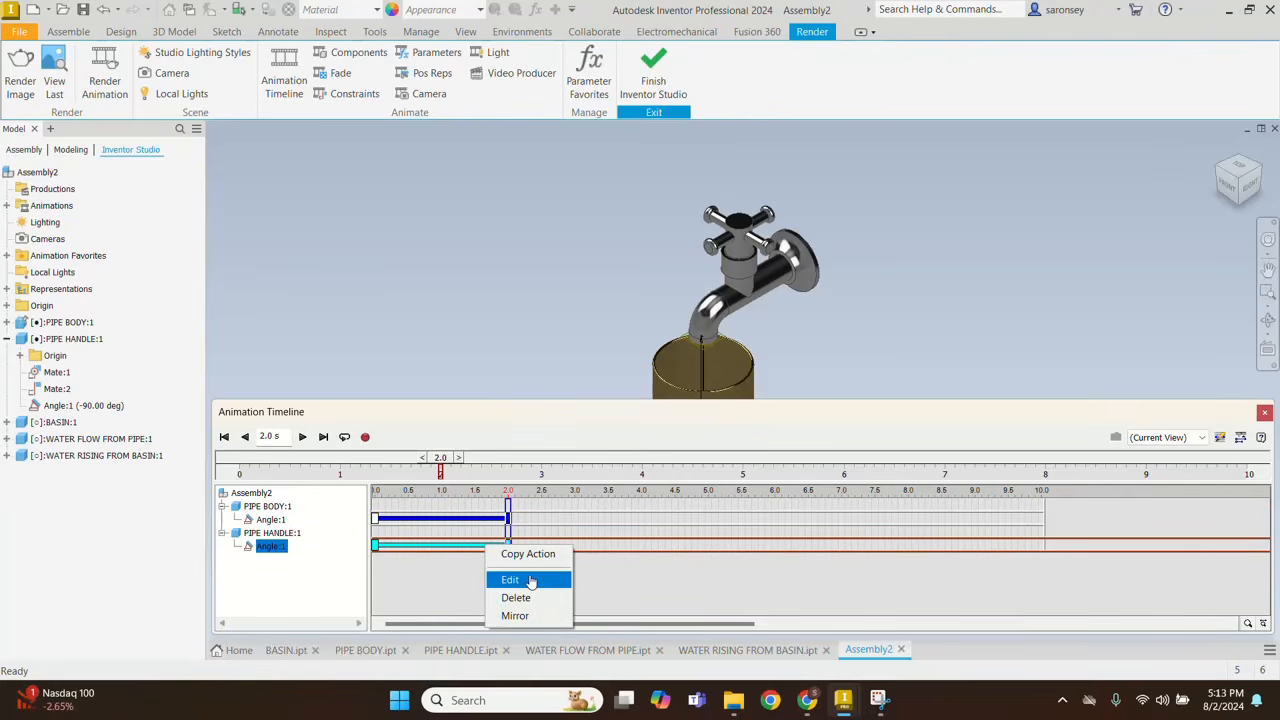
left_click(534, 553)
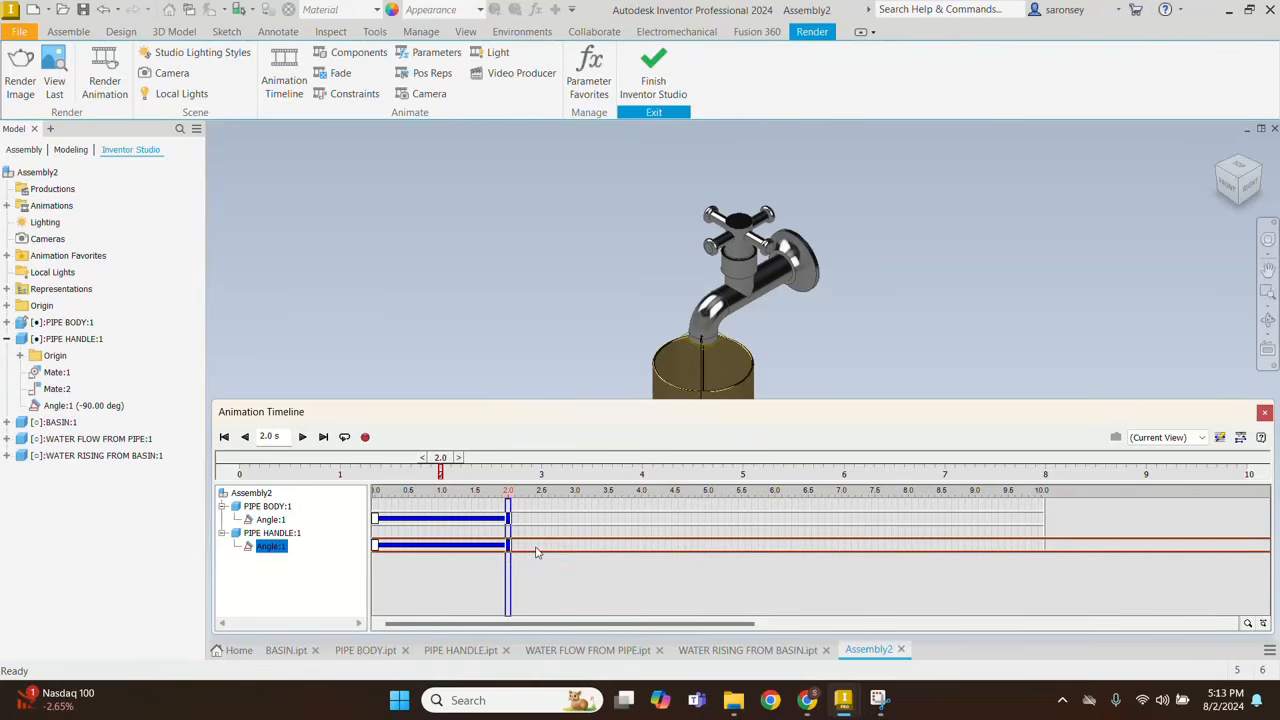
right_click(535, 552)
left_click(572, 558)
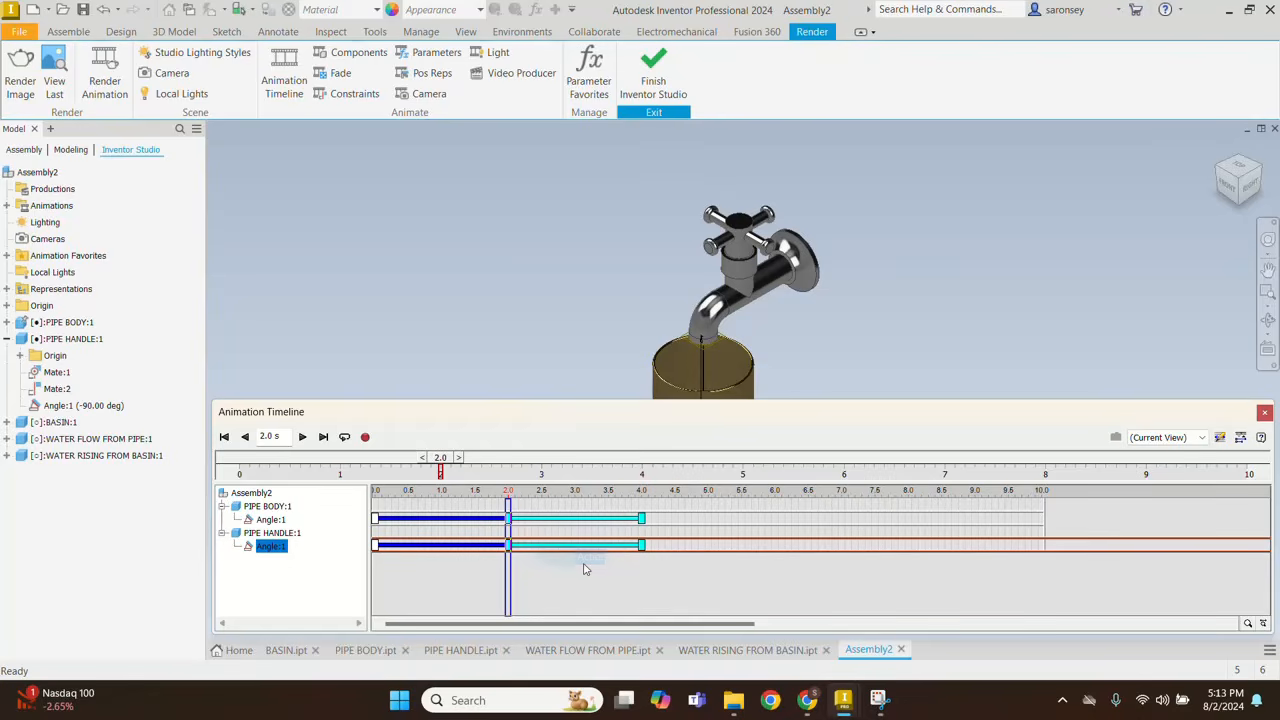
left_click(588, 562)
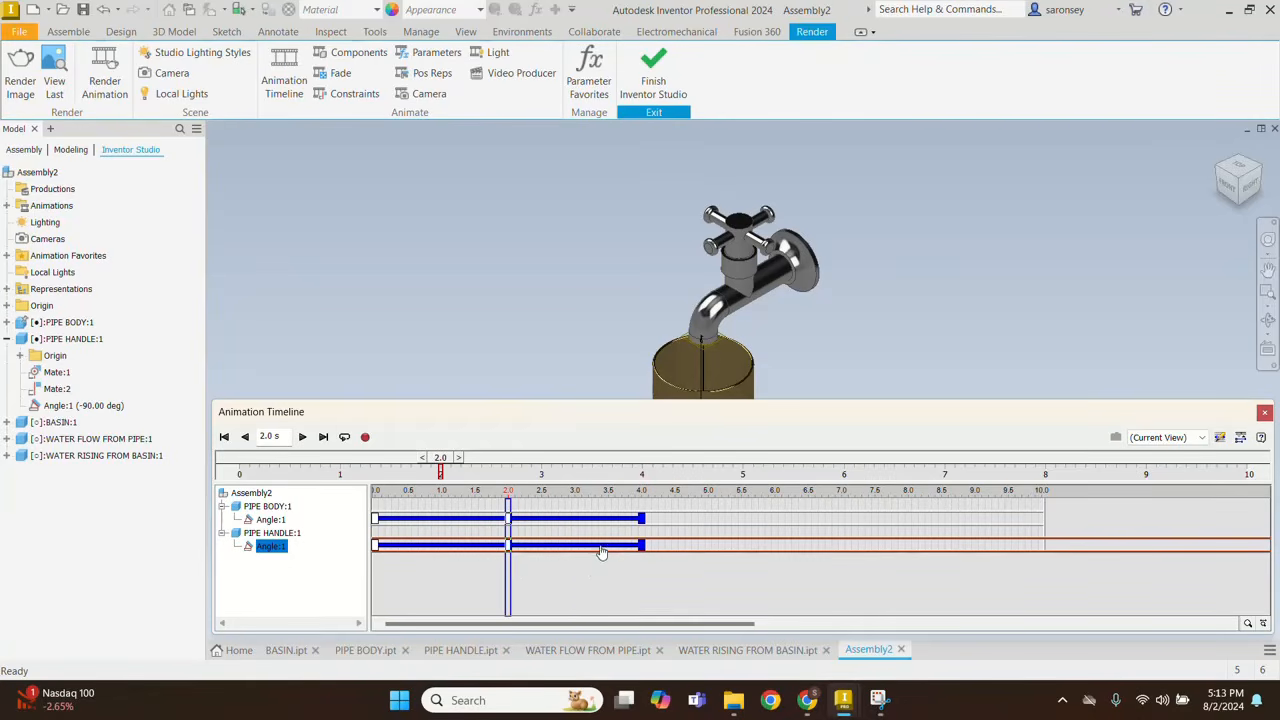
Step: Edit the pasted PIPE HANDLE angle action to end at 0 degrees, starting at 6.6 s and ending at 8.6 s
left_click(601, 546)
right_click(603, 549)
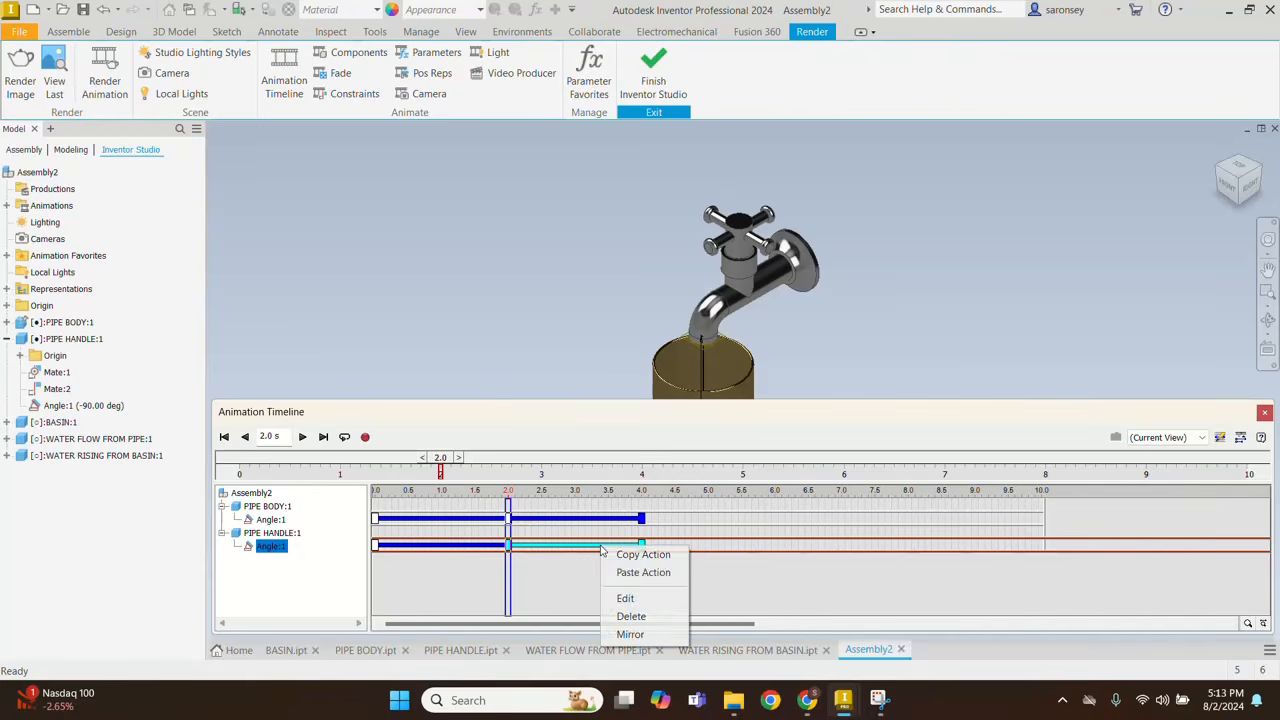
left_click(645, 597)
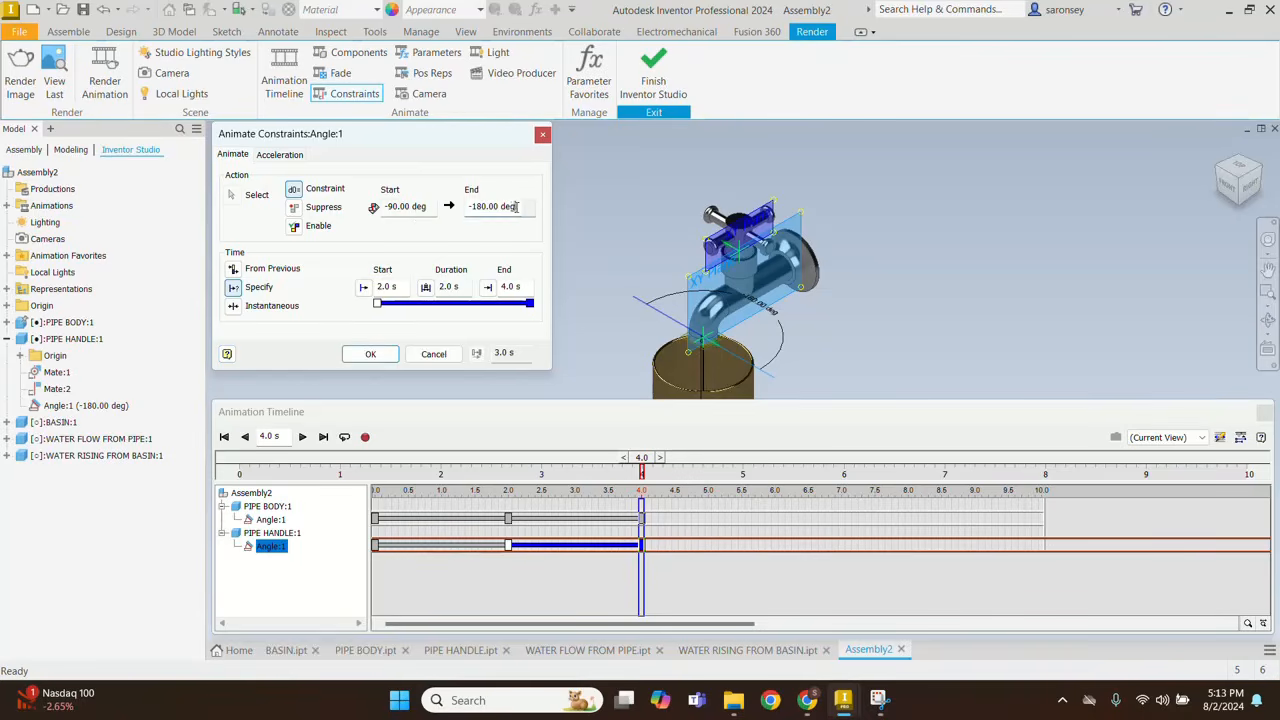
left_click_drag(511, 208, 474, 207)
type("0")
left_click_drag(407, 287, 377, 287)
type("6.6")
left_click_drag(532, 288, 503, 289)
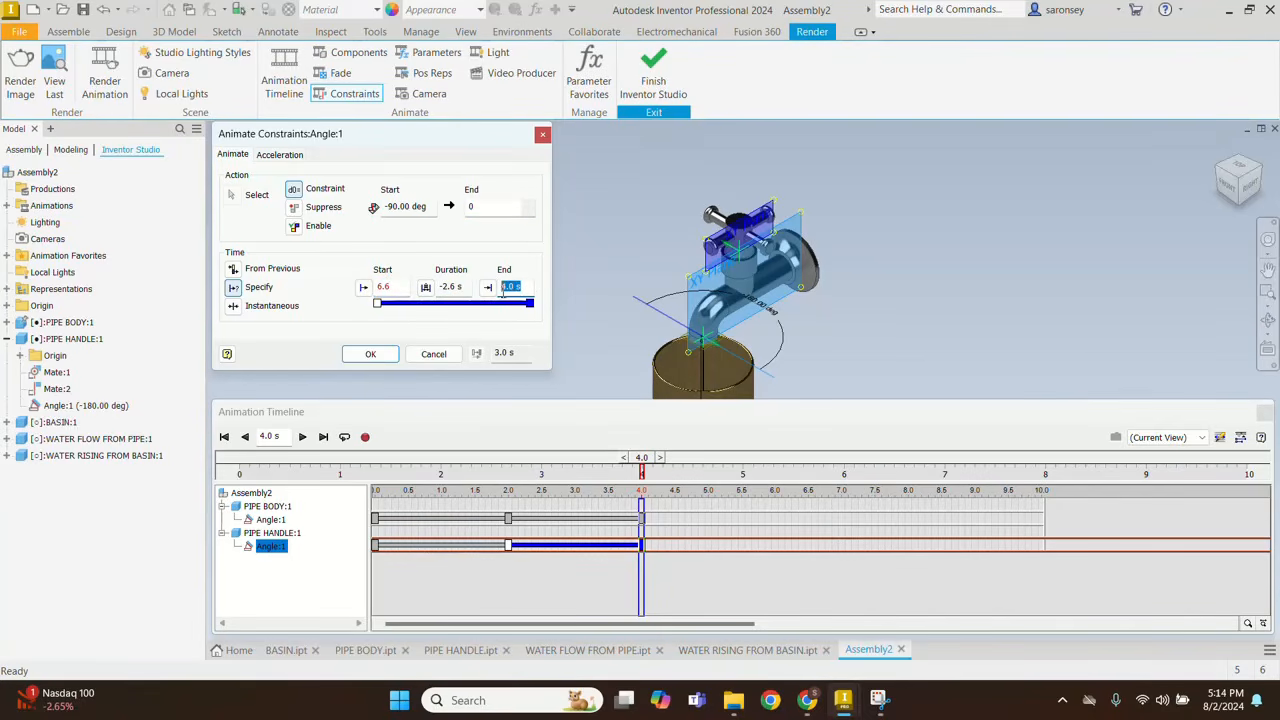
type("8.6")
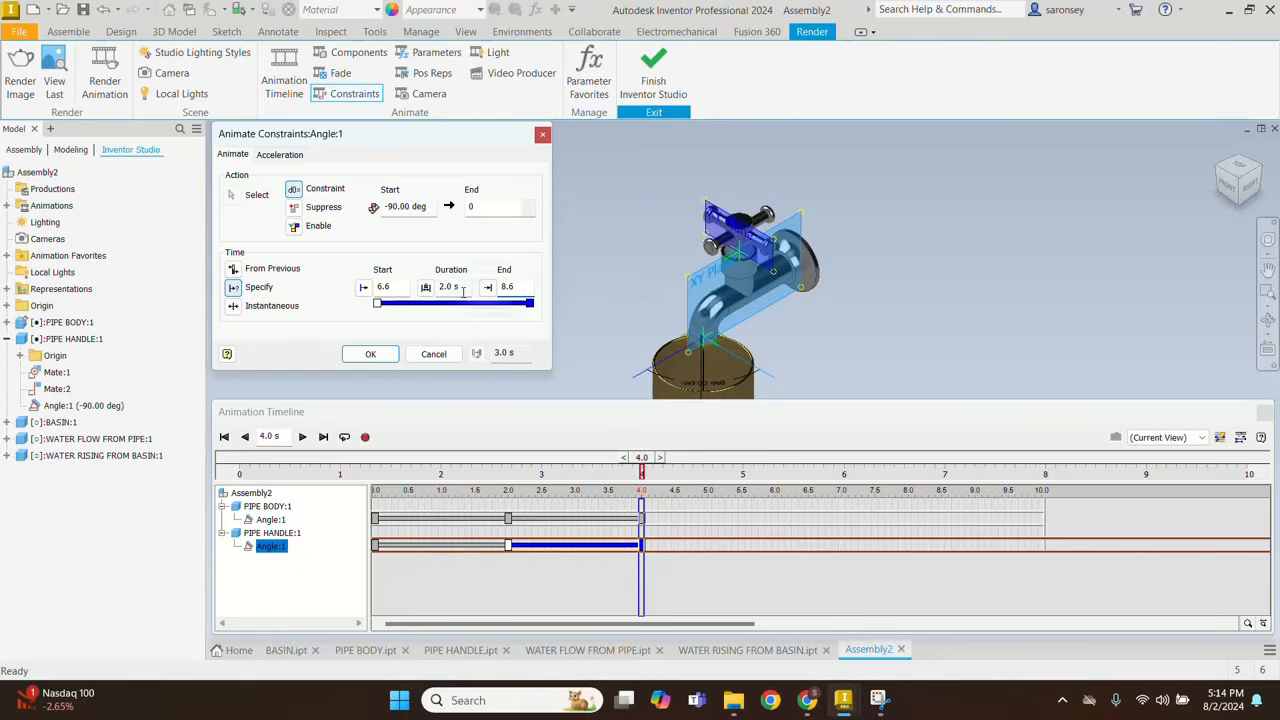
left_click(370, 354)
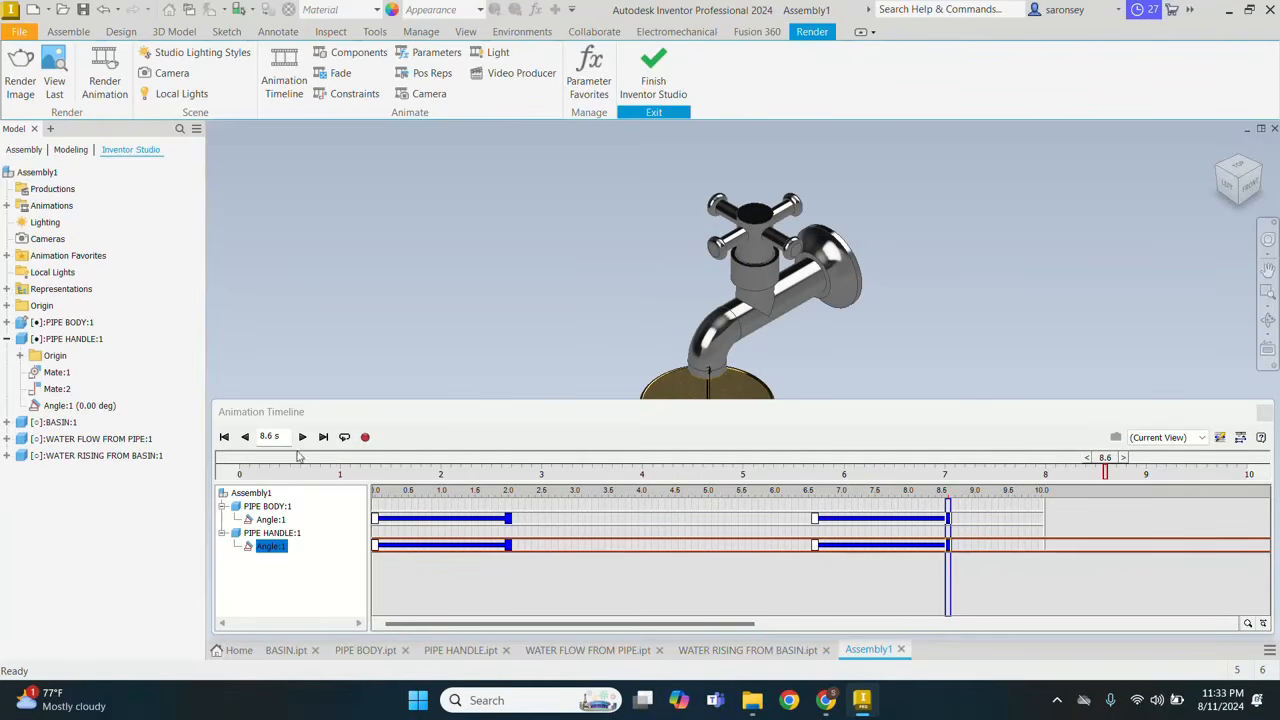
Step: Play the handle animation from the start, rewind it, and collapse the action editor
left_click(227, 441)
left_click(227, 441)
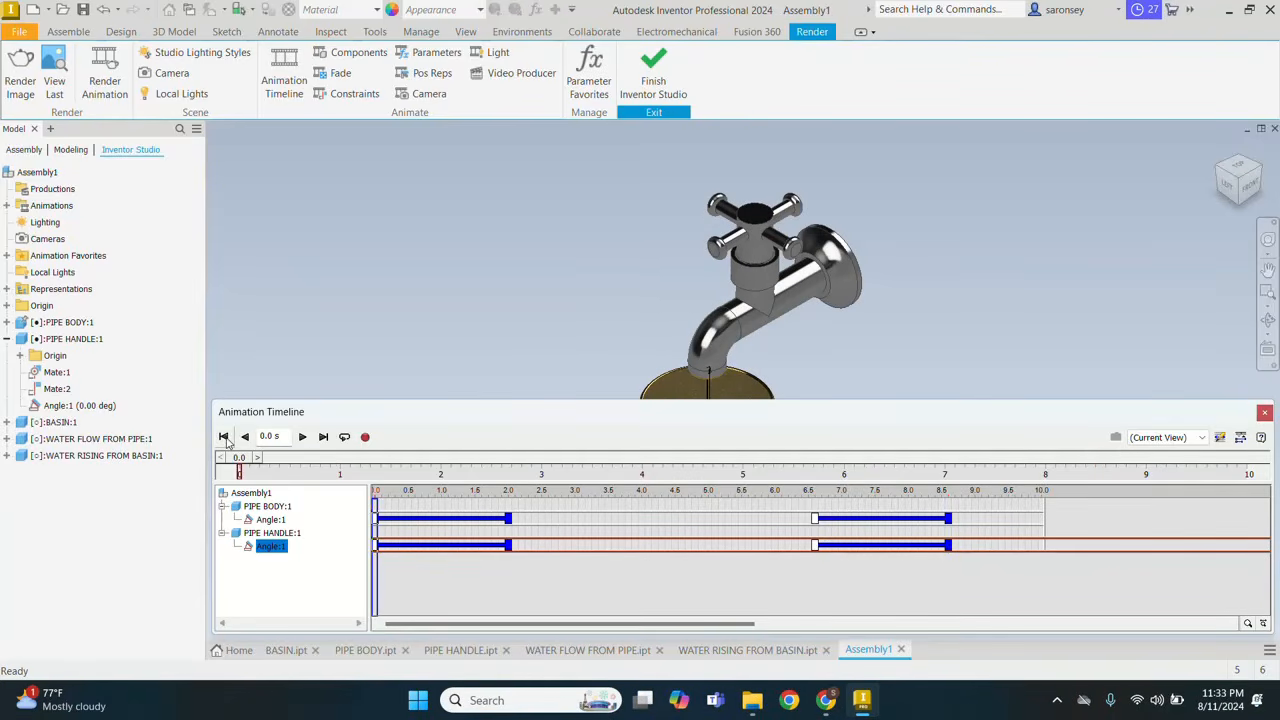
left_click(302, 437)
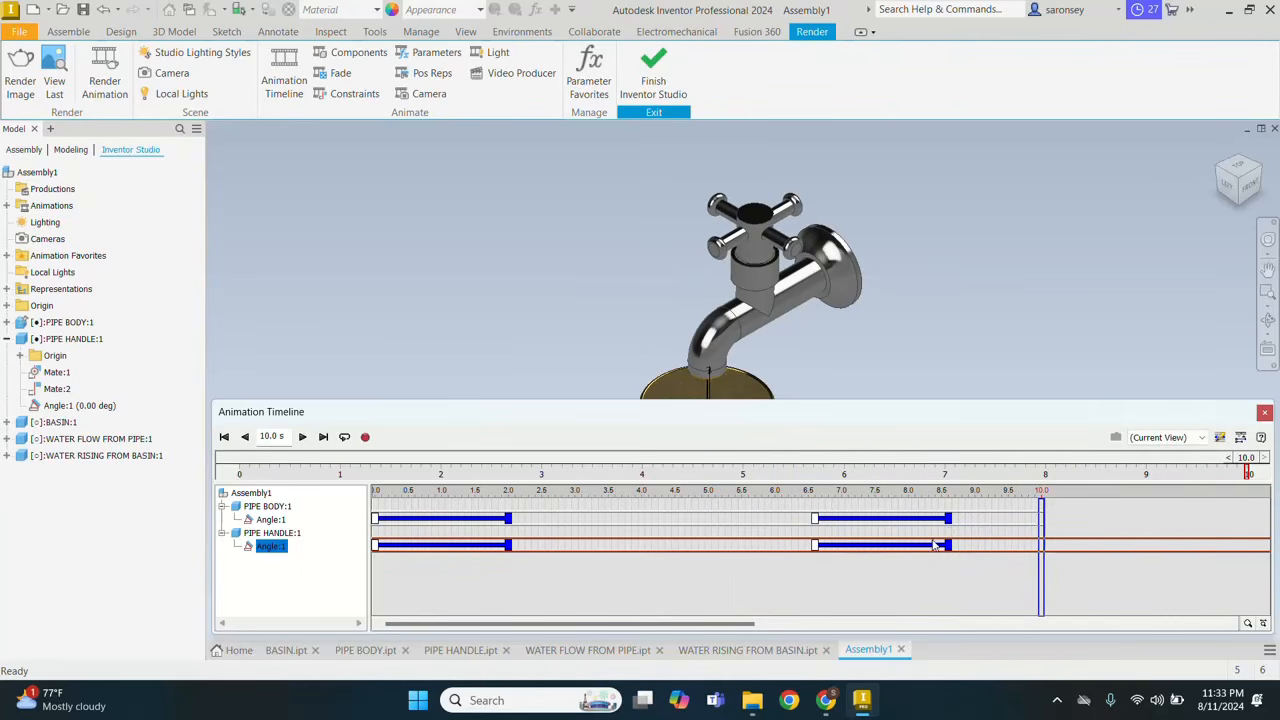
left_click(228, 439)
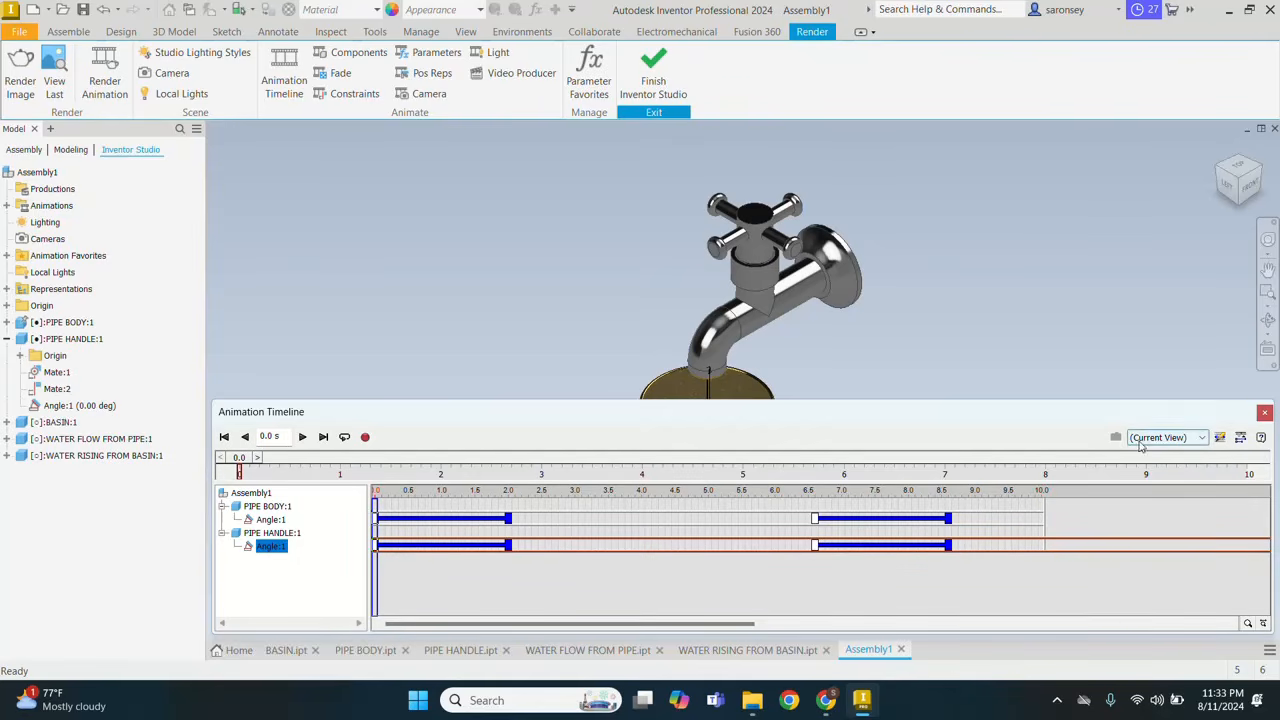
left_click(1240, 437)
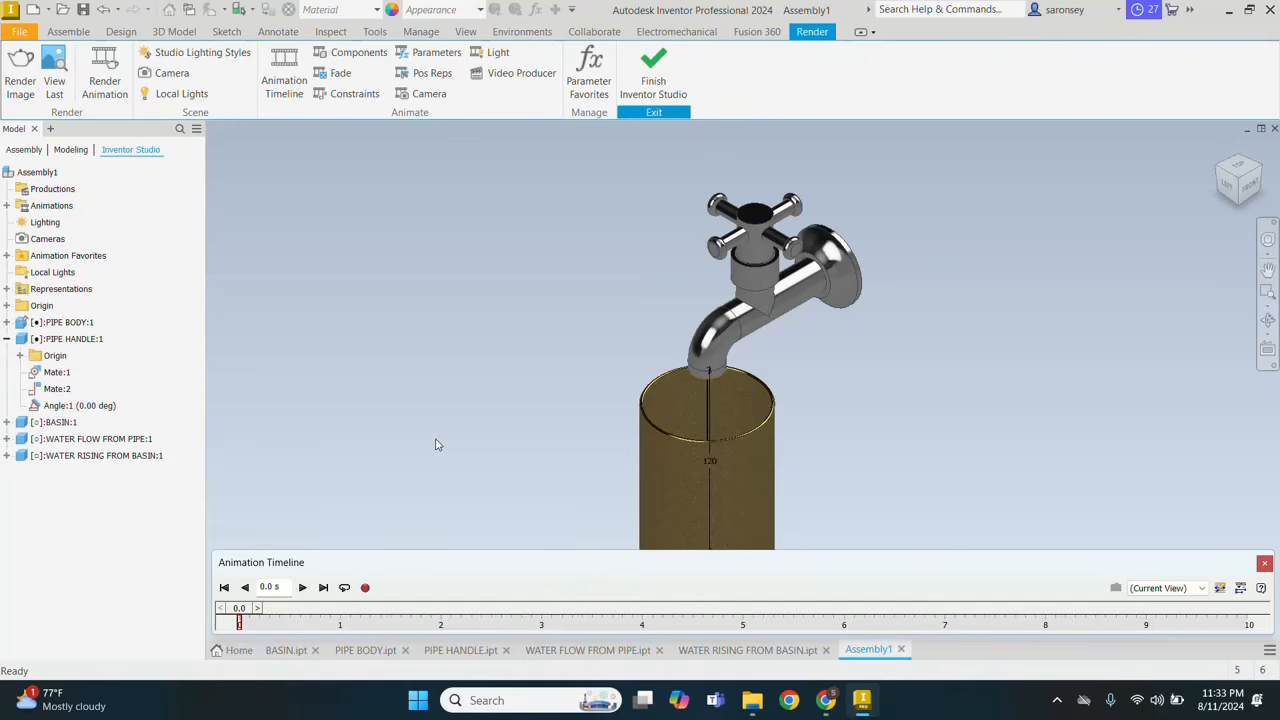
Step: Animate the Flush:1 constraint of WATER FLOW FROM PIPE to -120 mm, with a specified time from 8.1 s to 10 s
left_click(83, 441)
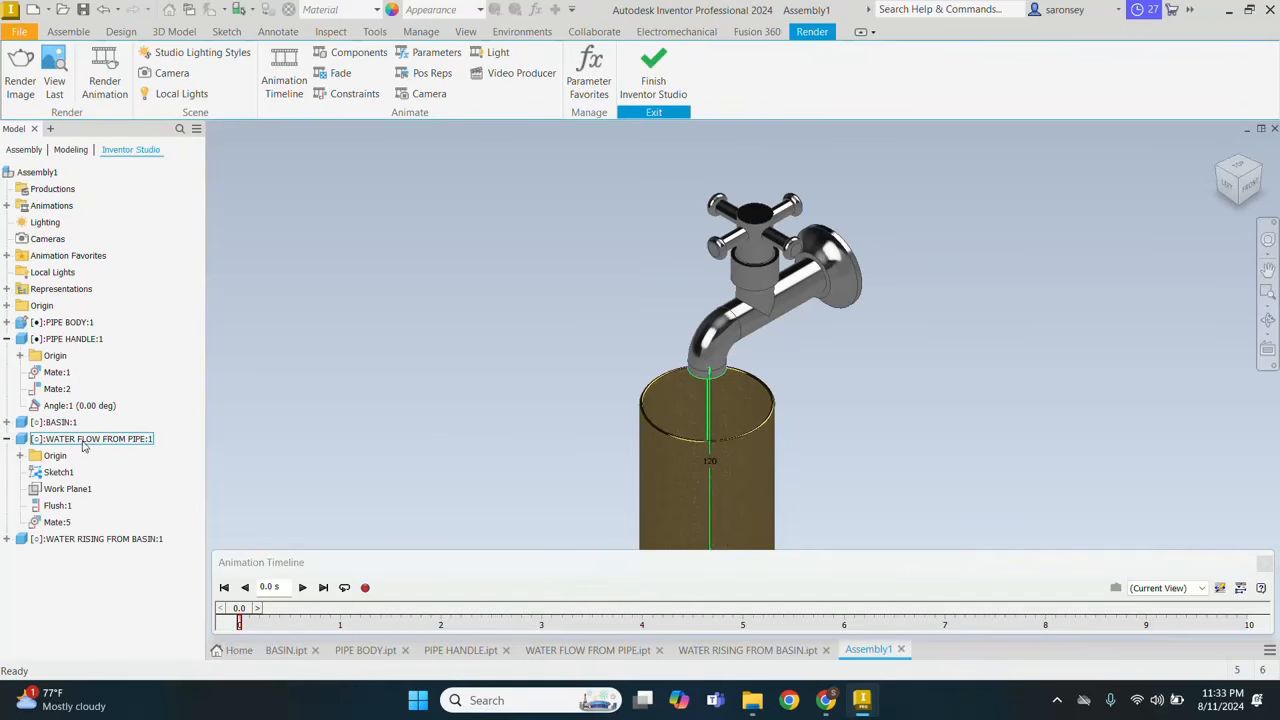
left_click(62, 507)
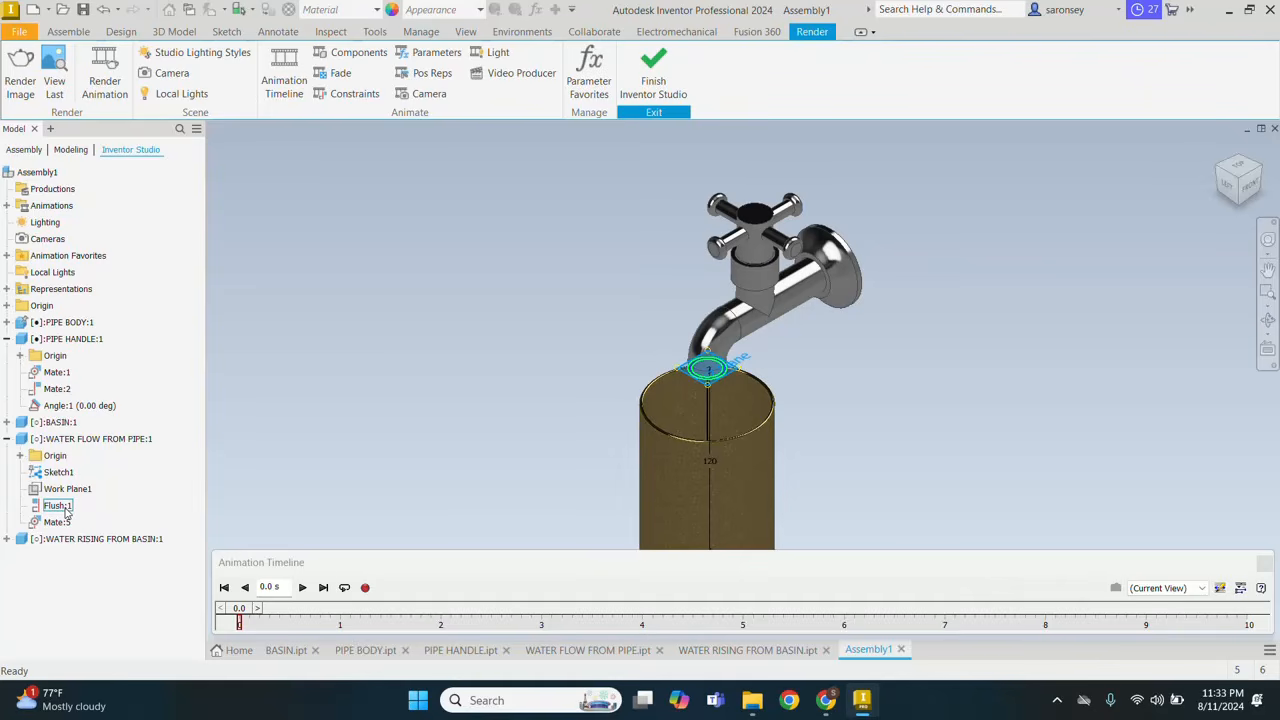
left_click(66, 510)
left_click(364, 100)
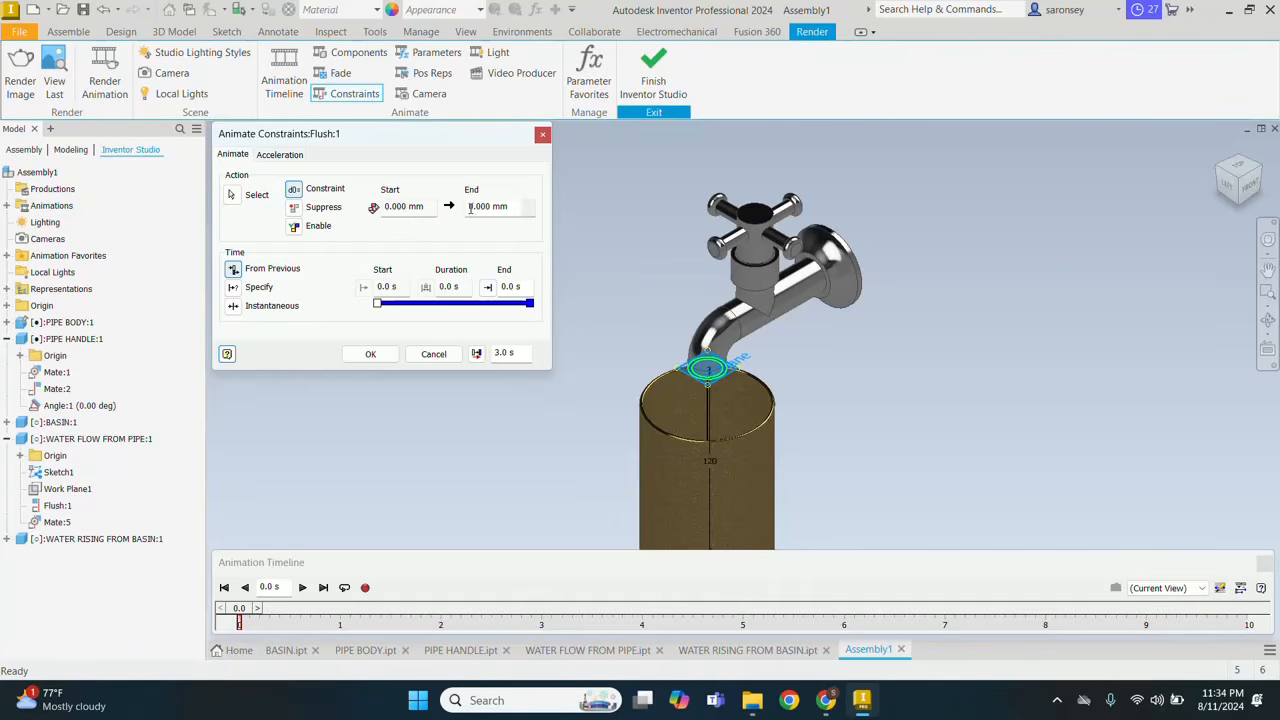
left_click_drag(470, 207, 513, 205)
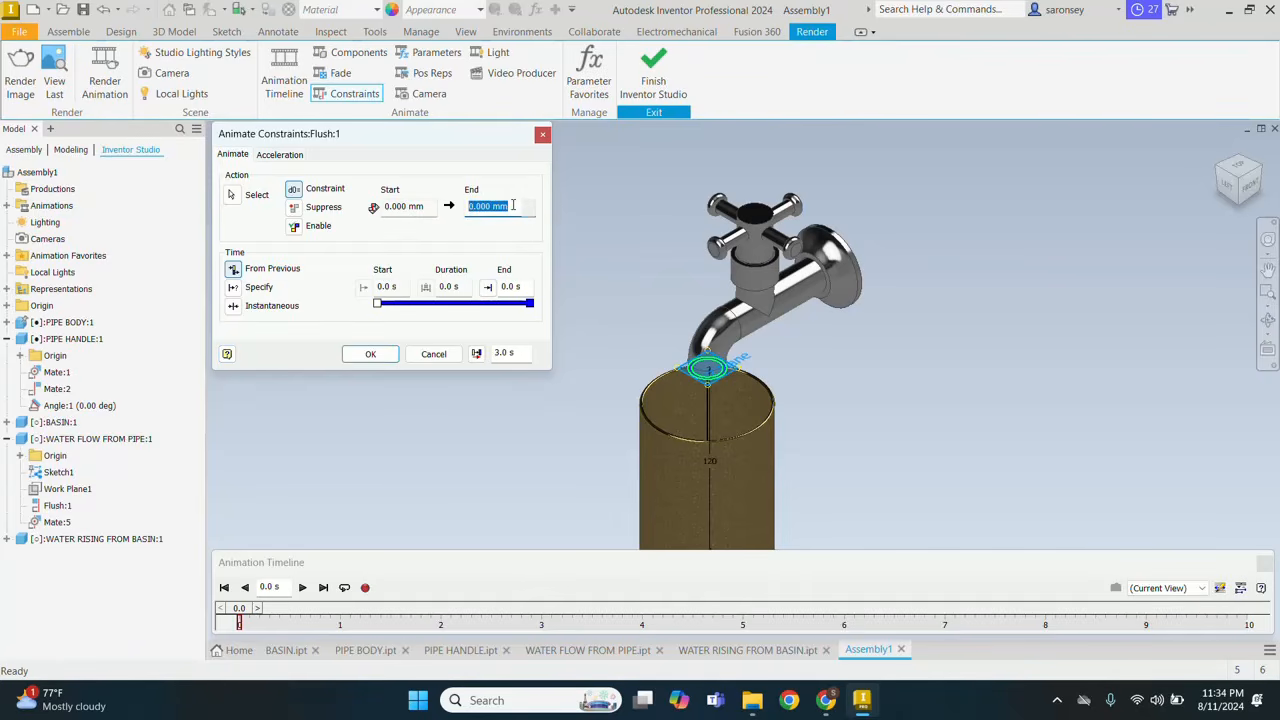
type("-120")
left_click(401, 288)
left_click(233, 287)
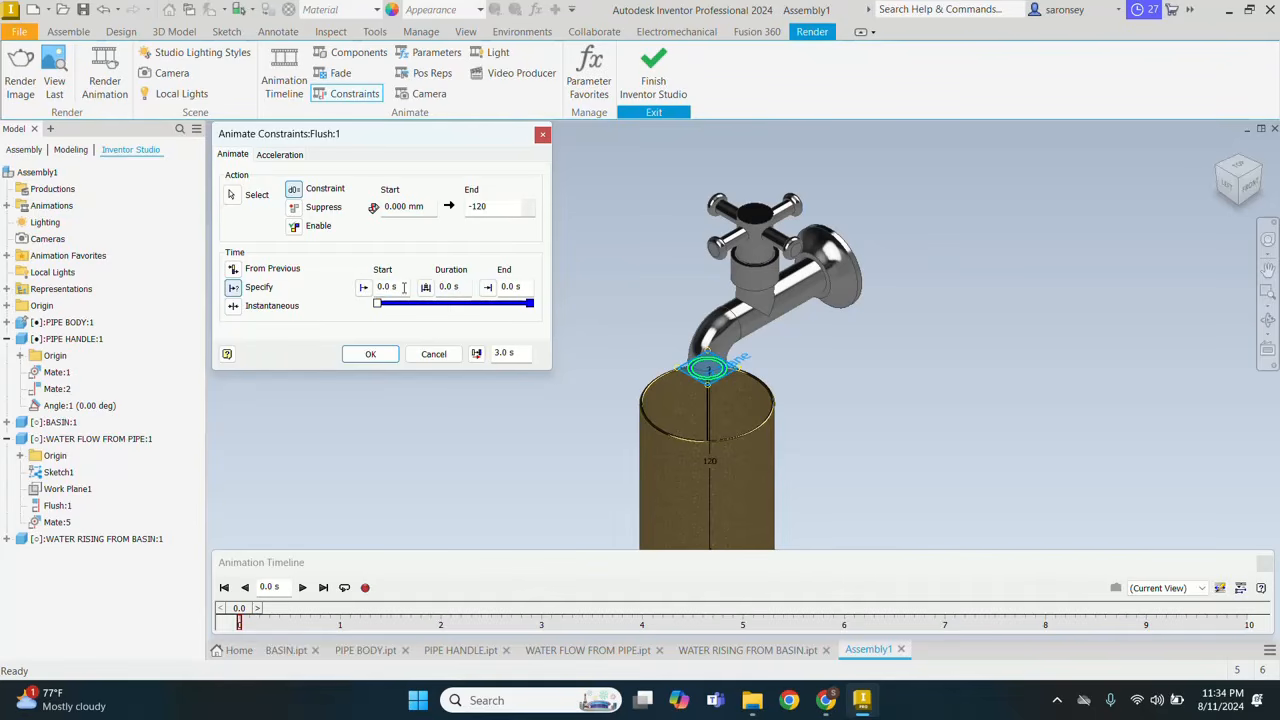
double_click(403, 287)
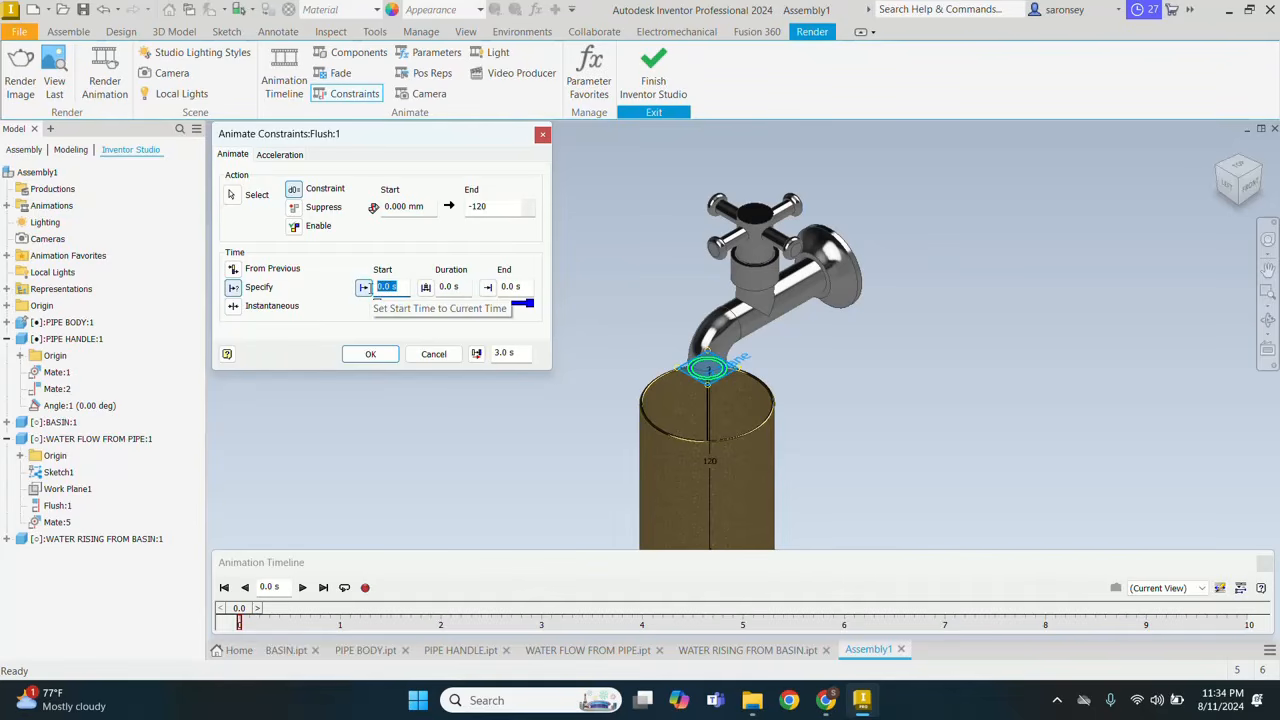
type("8.1")
double_click(515, 287)
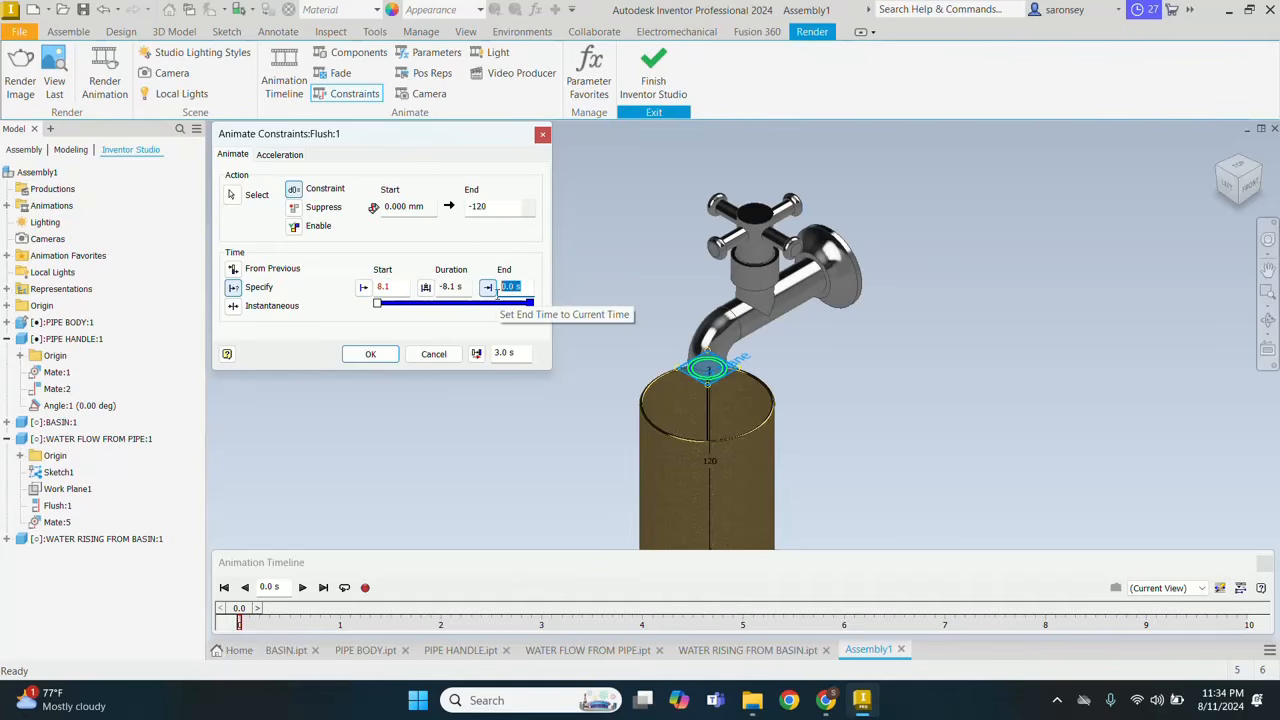
type("10")
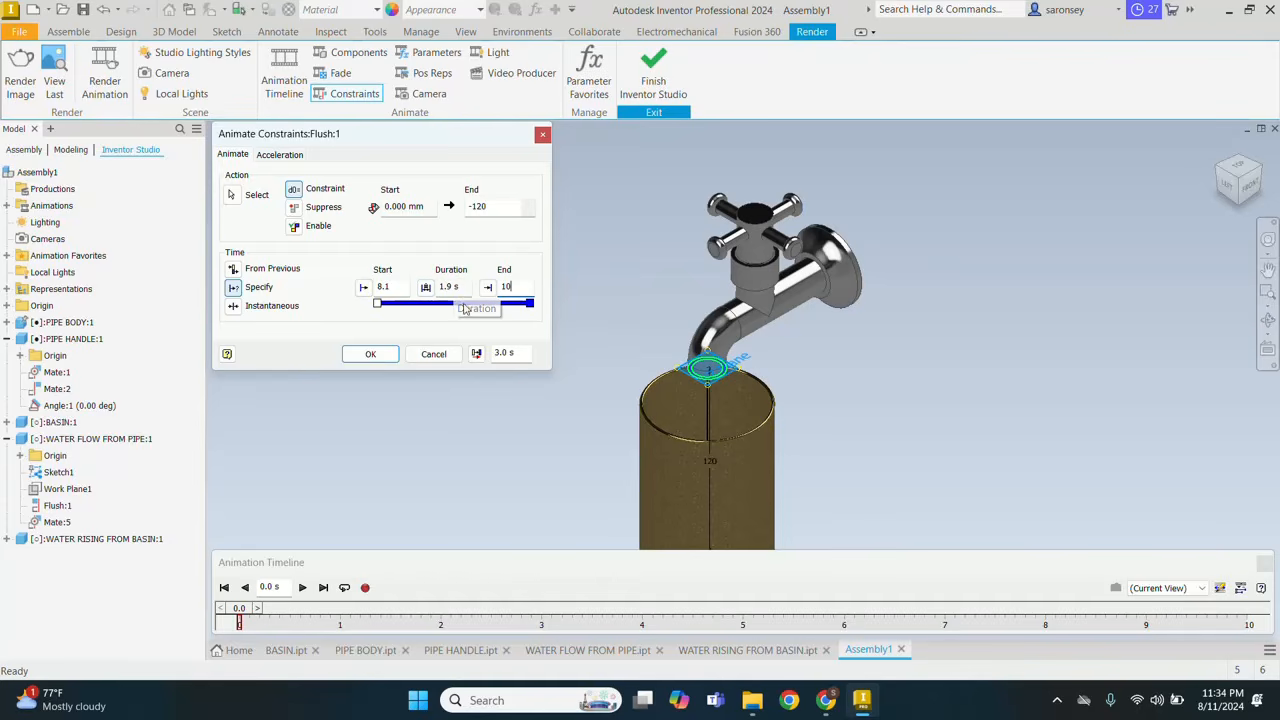
left_click(371, 354)
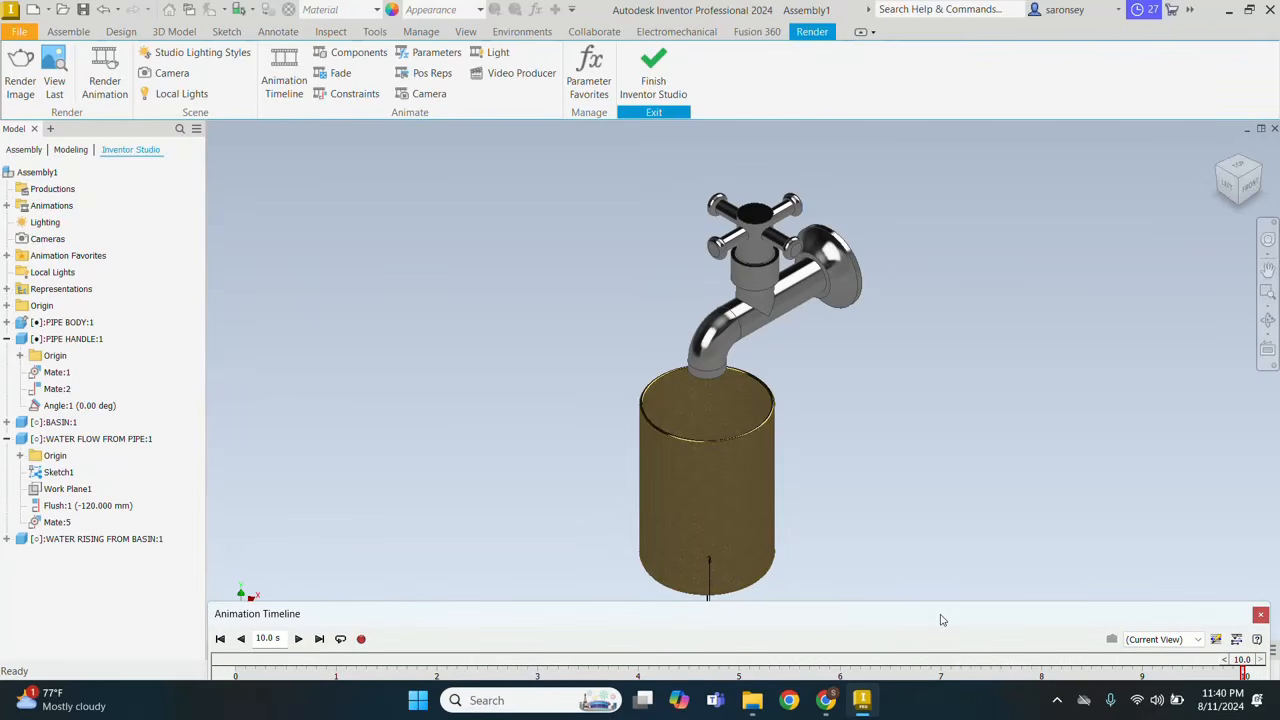
Step: Rewind the animation and play it to check the handle rotation together with the water flow
left_click(219, 639)
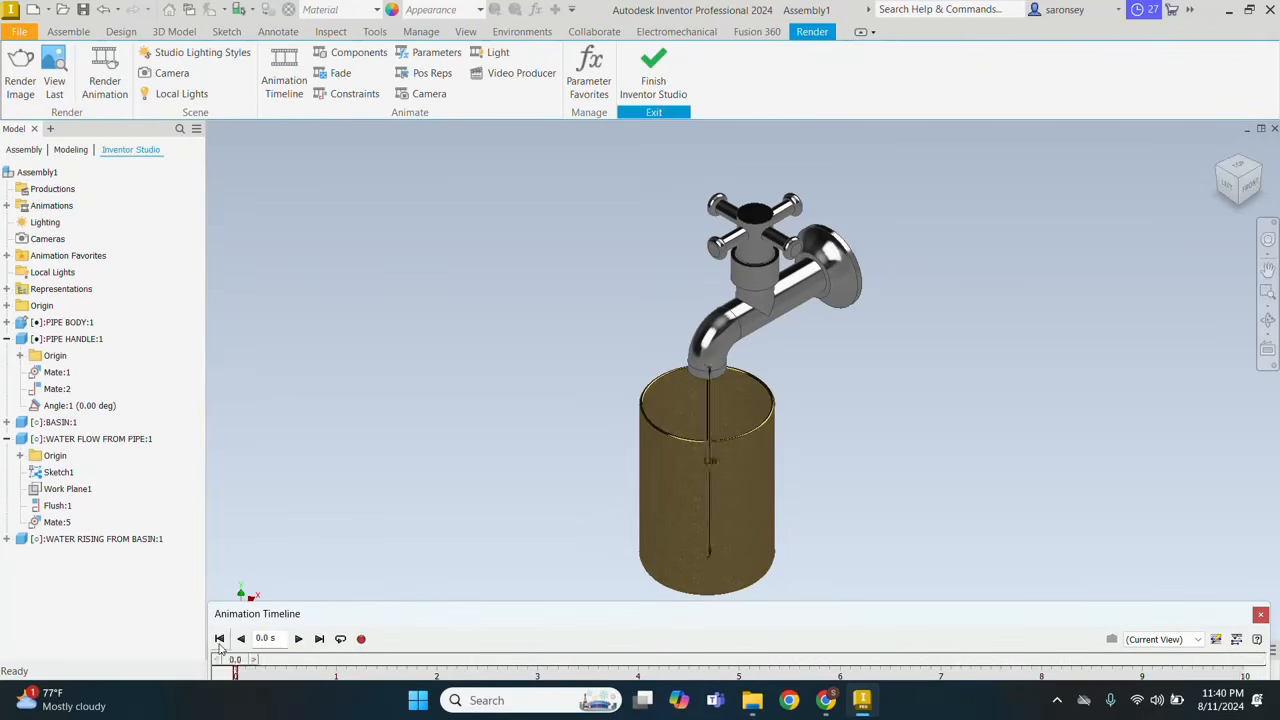
left_click(297, 639)
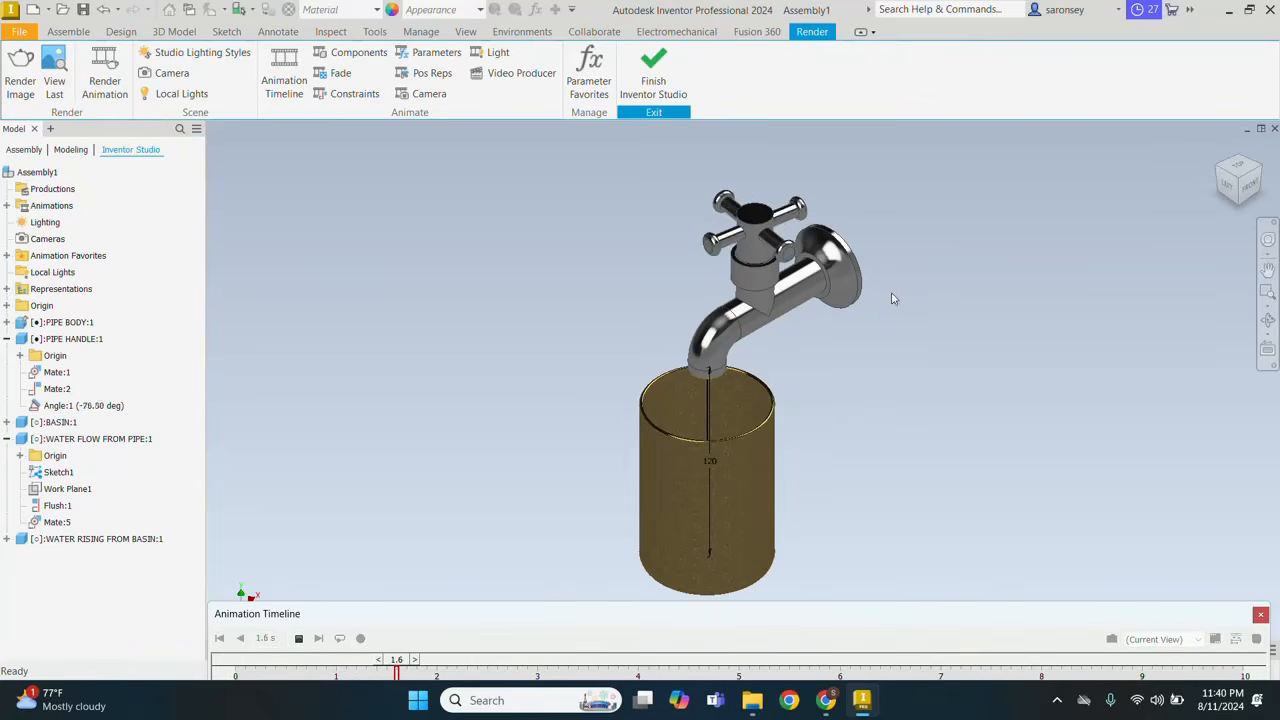
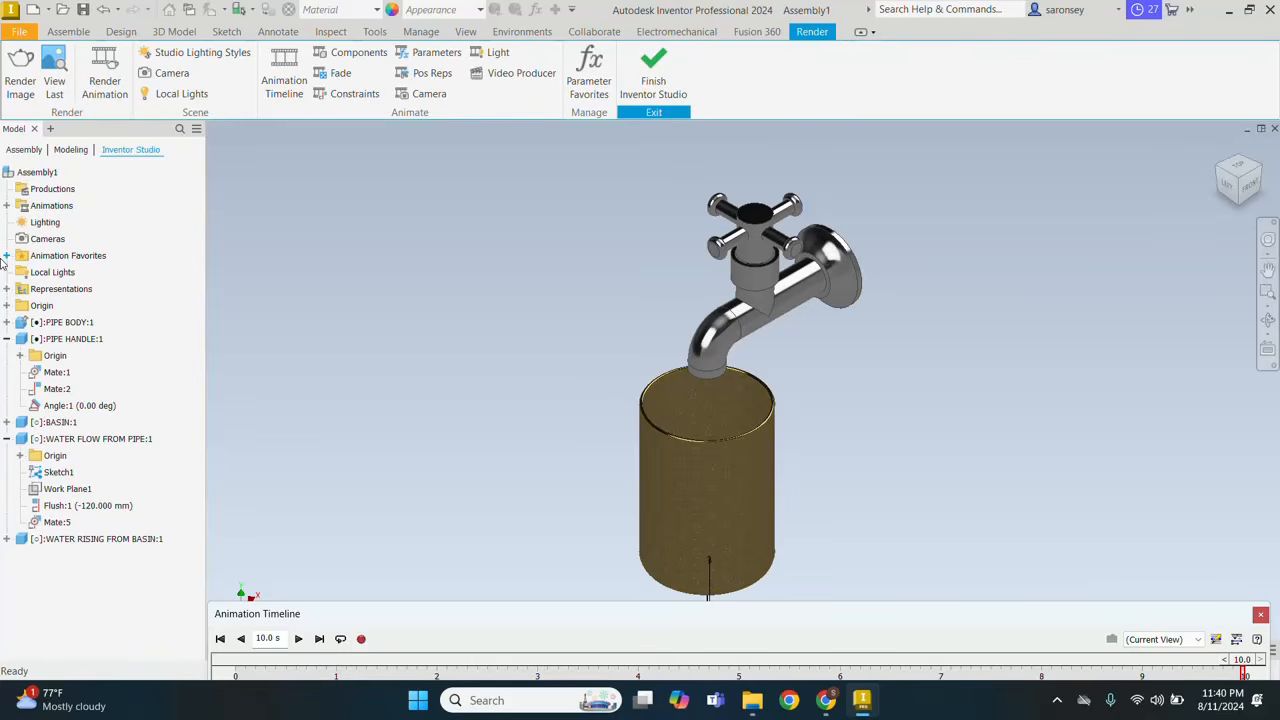
Step: Create a parameter animation for the DRIVE_01 favorite with an end value of 120 mm
left_click(6, 258)
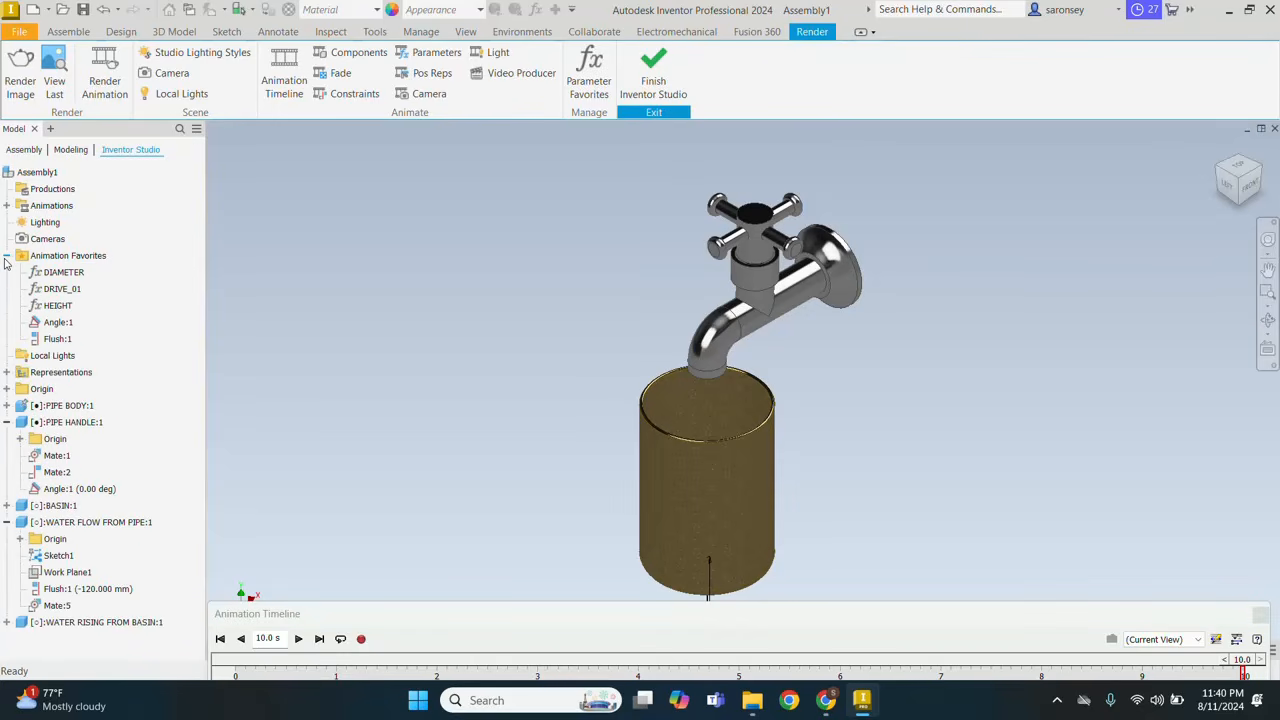
left_click(66, 289)
left_click(69, 291)
left_click(436, 53)
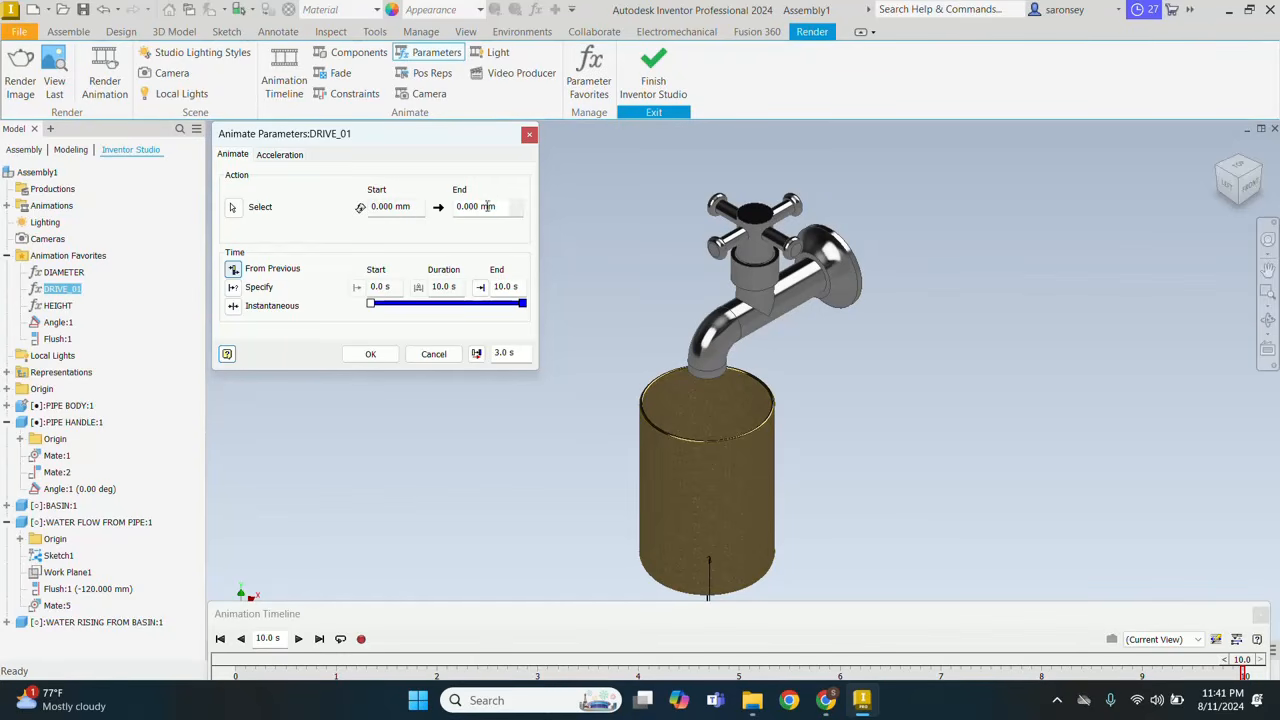
left_click_drag(498, 206, 451, 206)
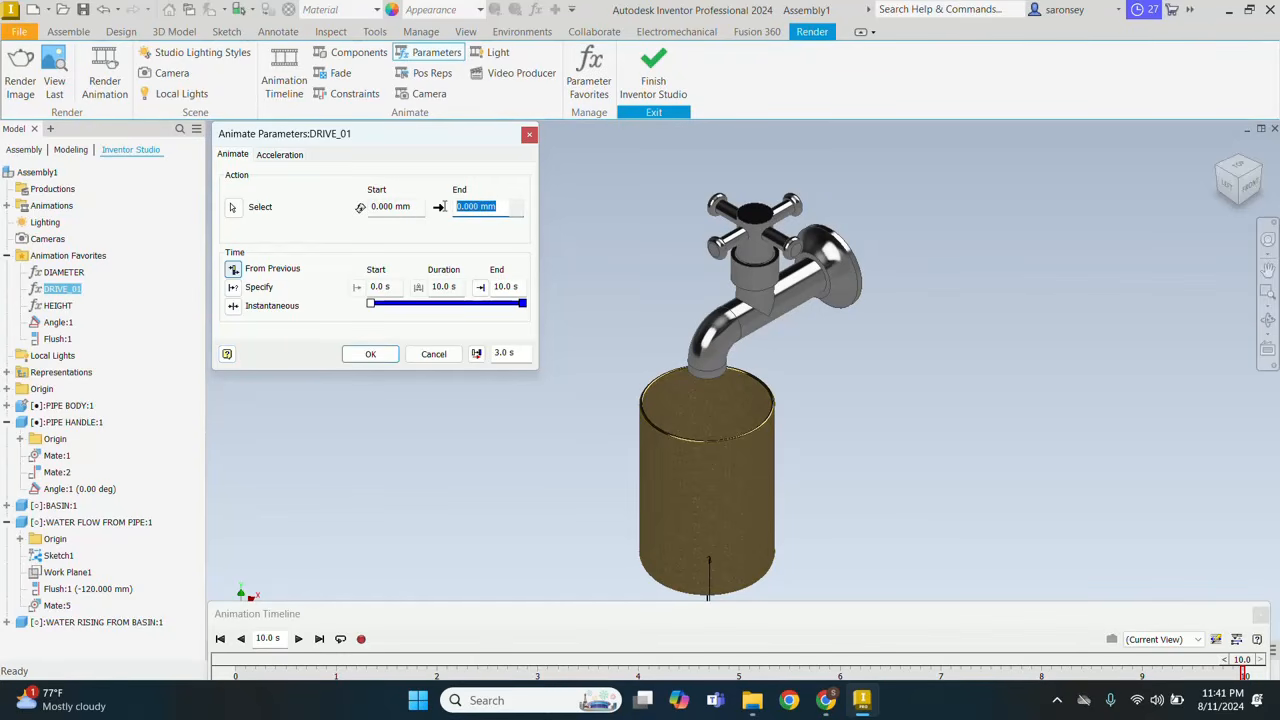
type("120")
Step: Give the DRIVE_01 action a specified time from 2 s to 4 s and apply it
left_click(234, 288)
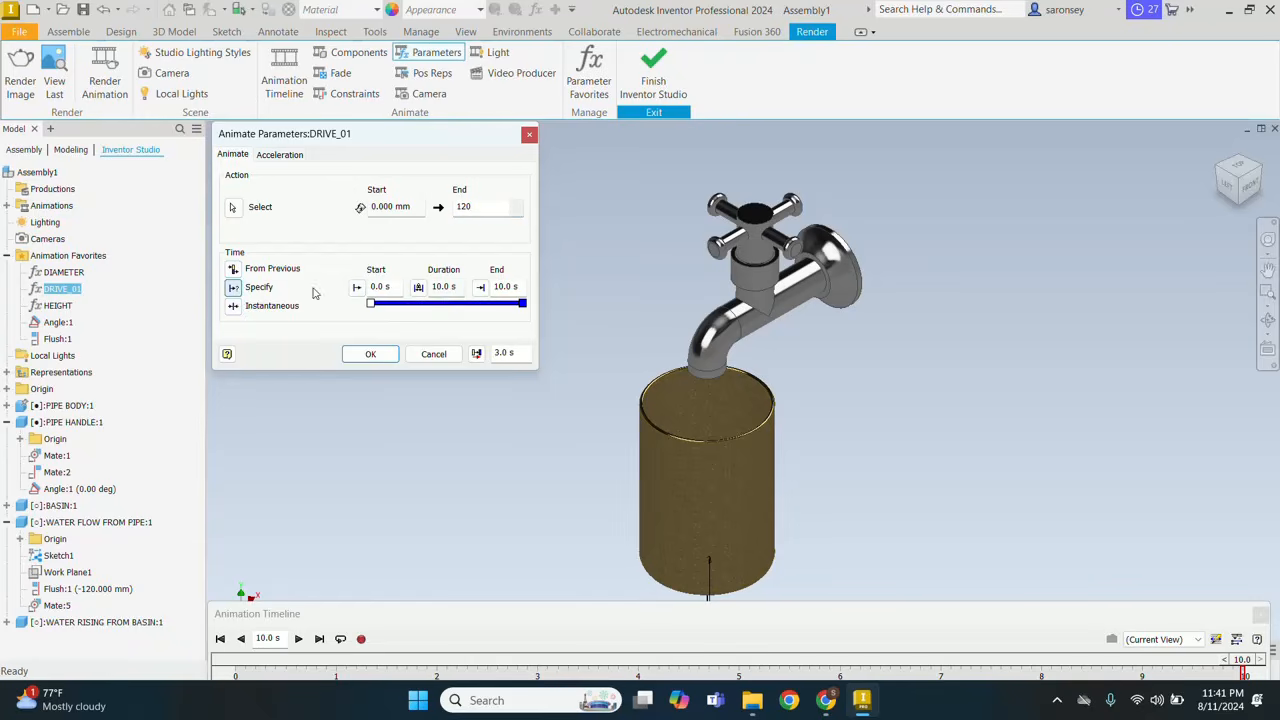
double_click(378, 287)
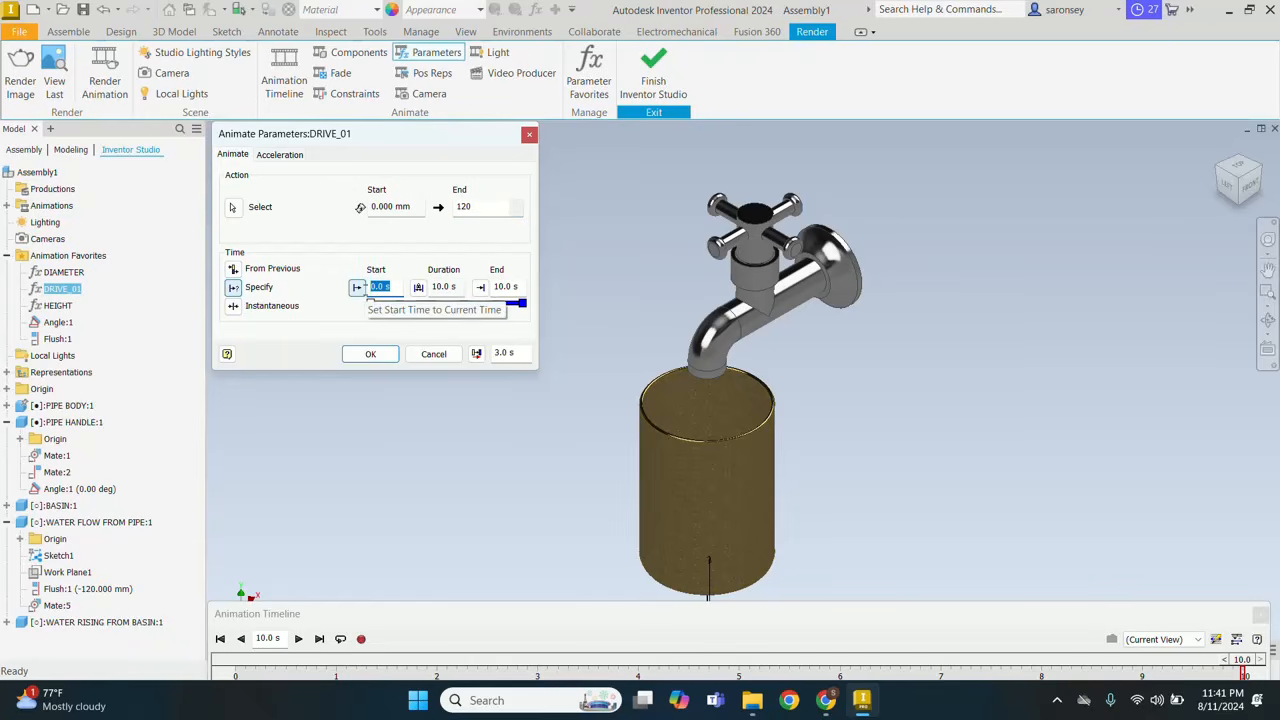
type("2")
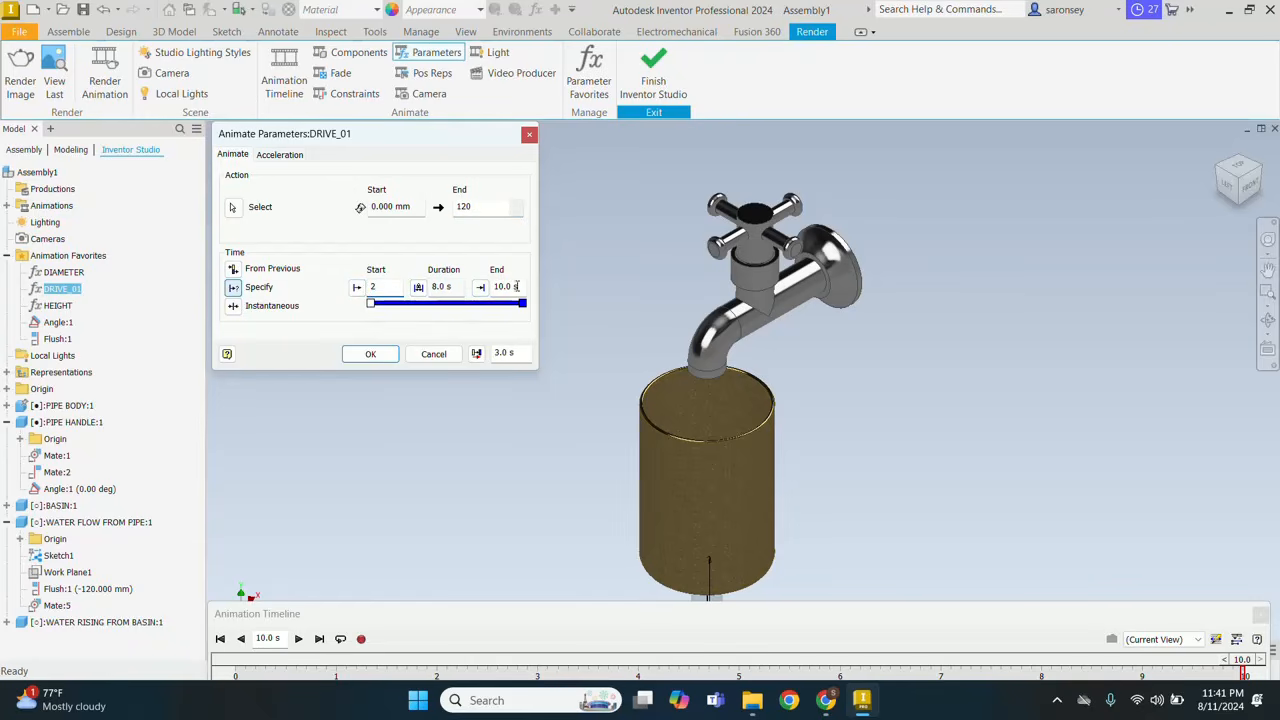
left_click_drag(519, 287, 493, 293)
type("4")
left_click(372, 355)
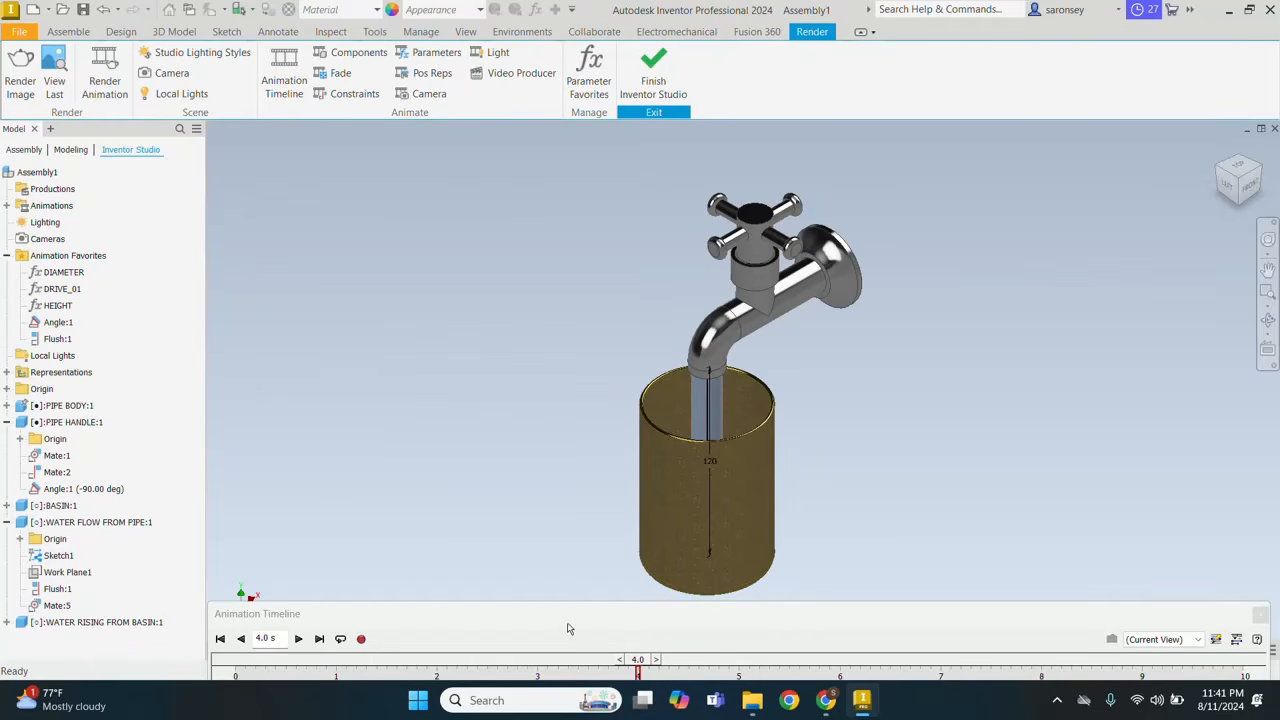
Step: Rewind the animation and play it through to check the water flow driven by DRIVE_01
left_click(221, 639)
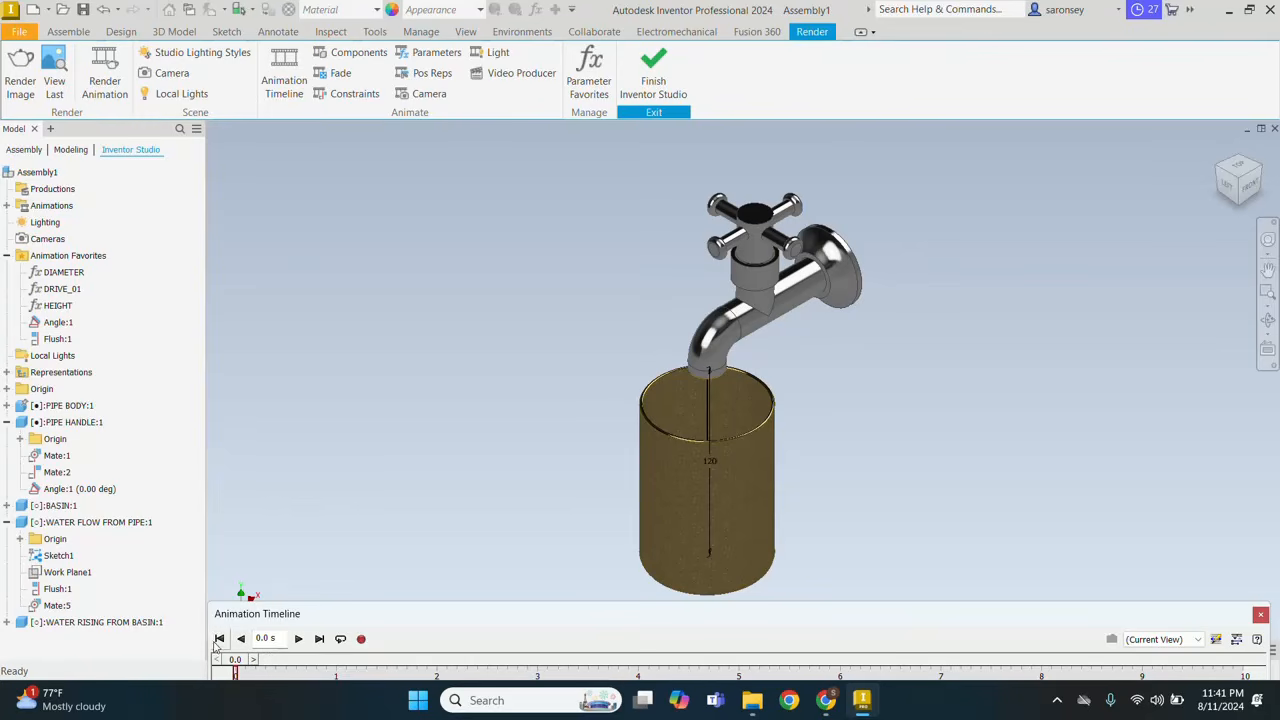
left_click(299, 639)
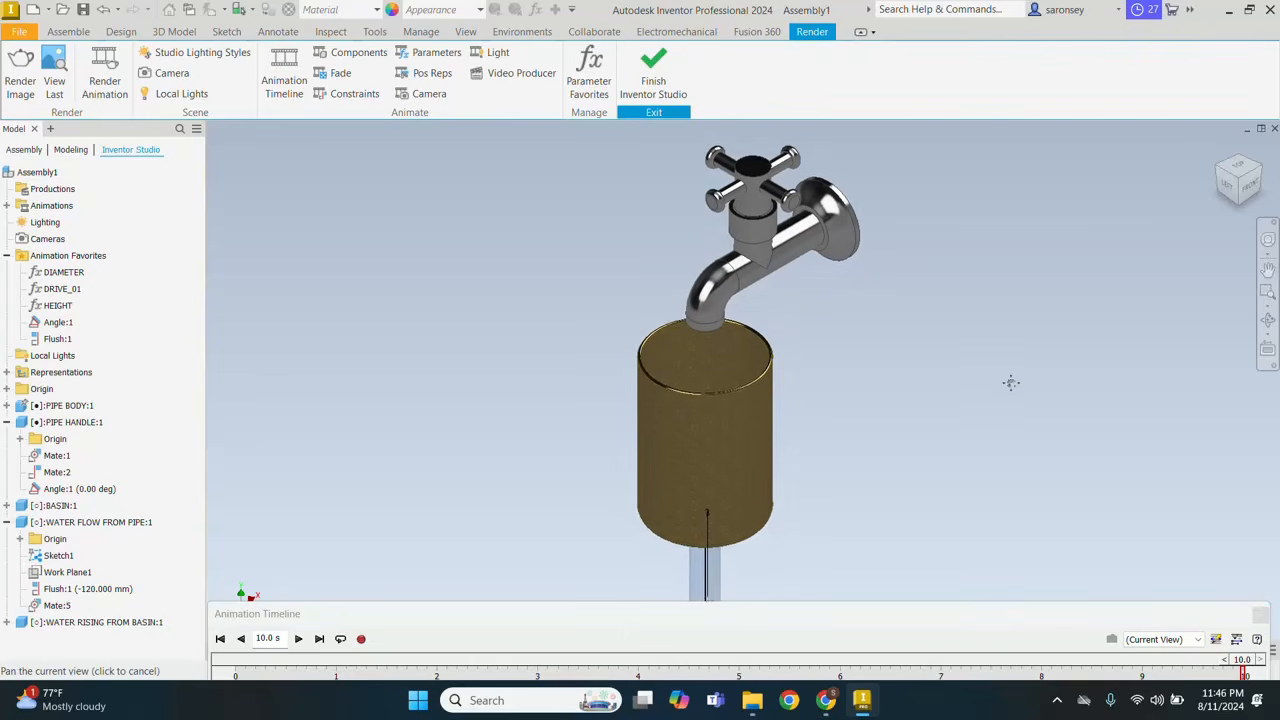
middle_click_drag(1008, 380, 1008, 394)
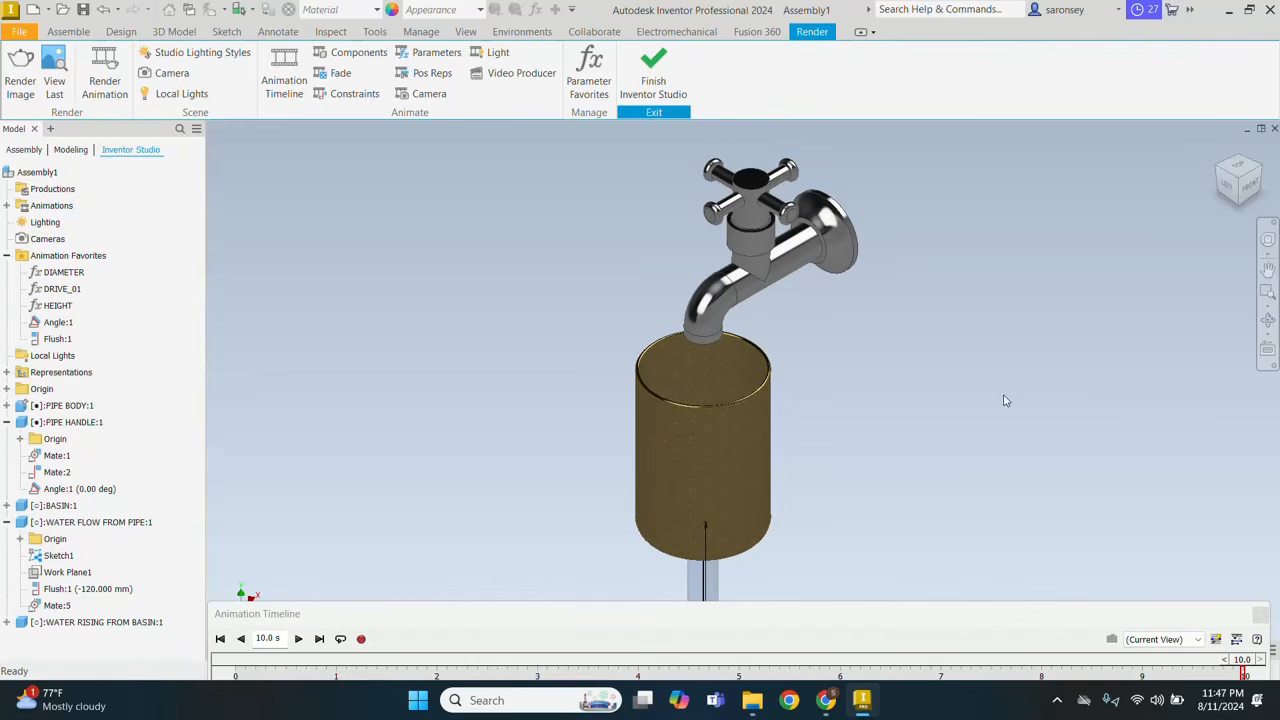
Step: Expand the action editor, copy the DRIVE_01 action and paste it after the original on the same track
left_click(1238, 639)
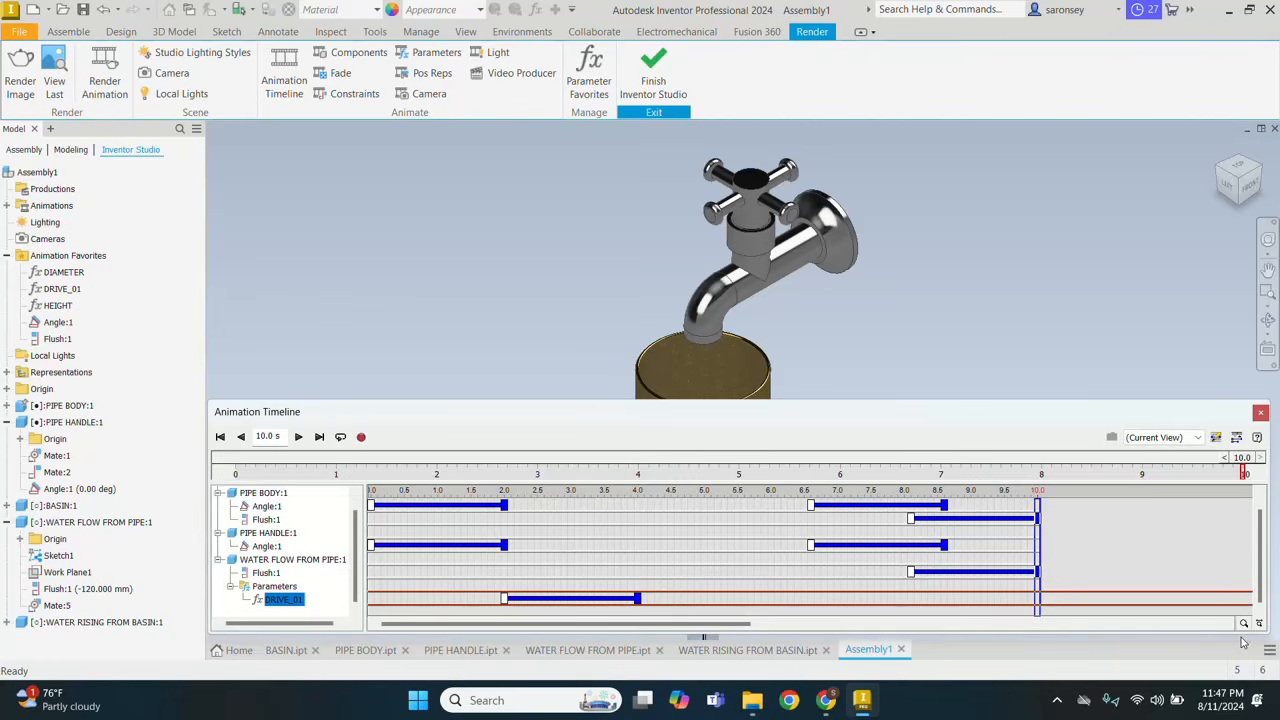
right_click(558, 599)
left_click(580, 606)
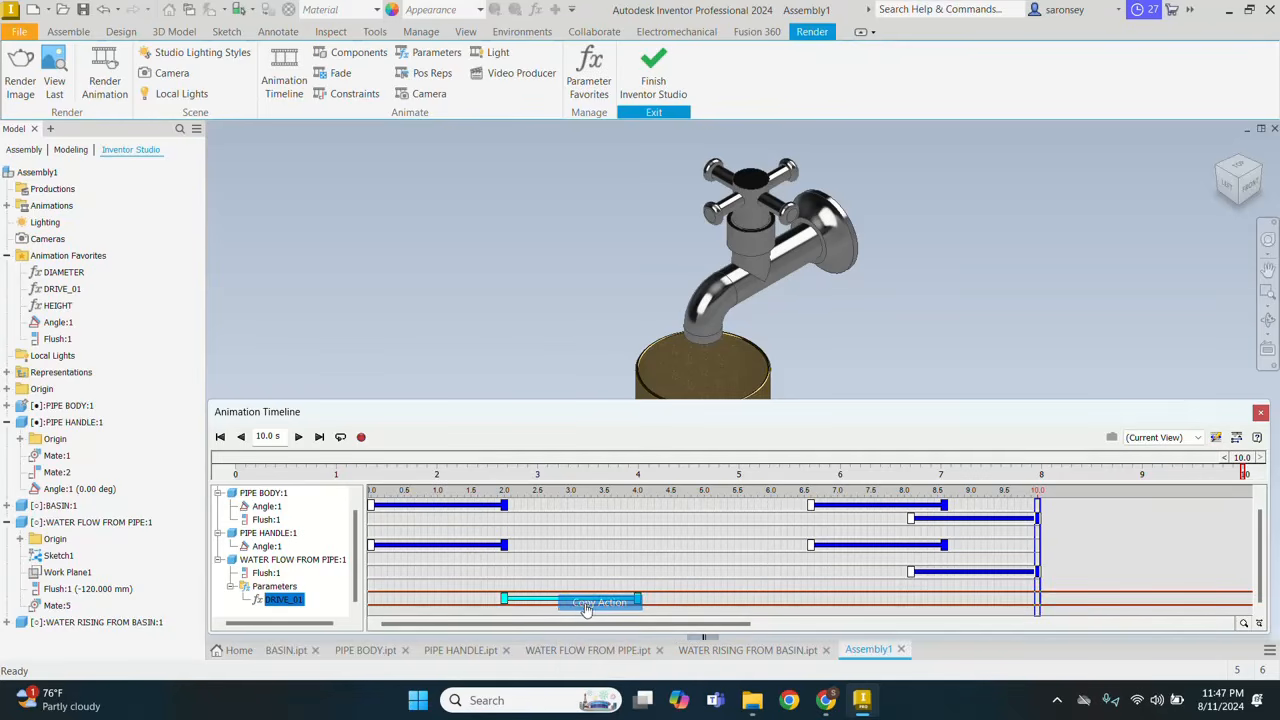
right_click(655, 604)
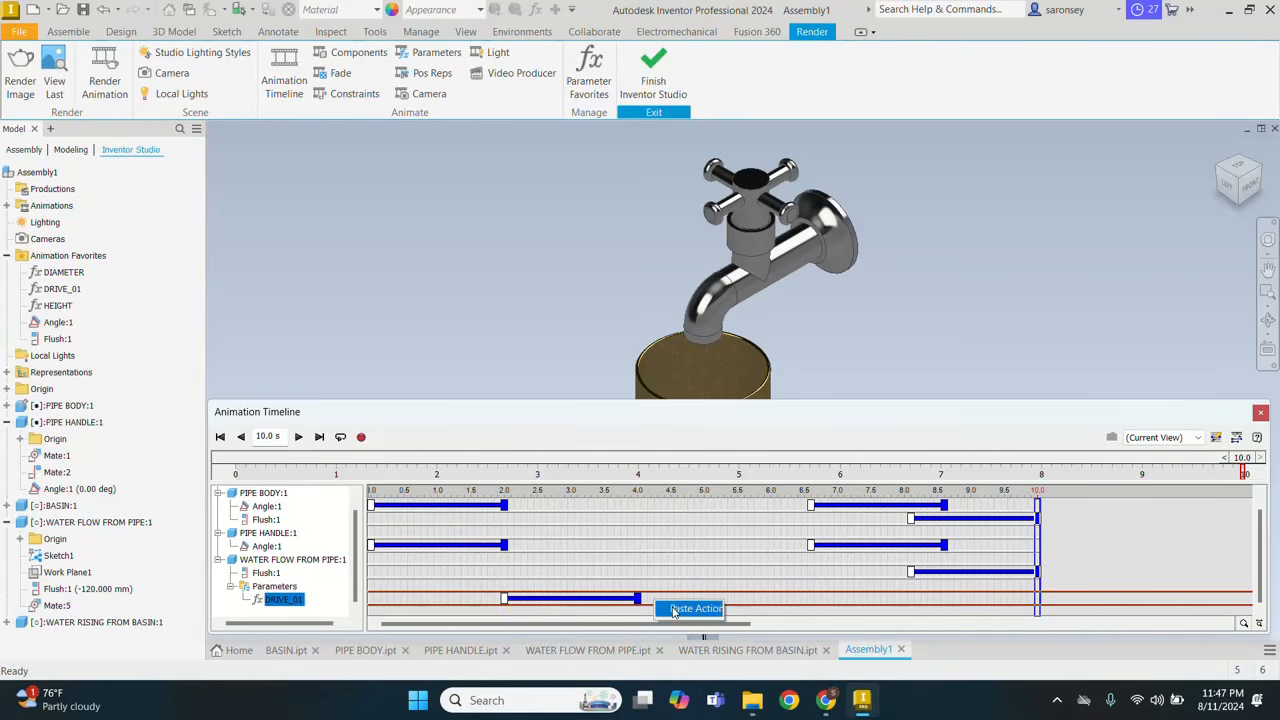
left_click(672, 612)
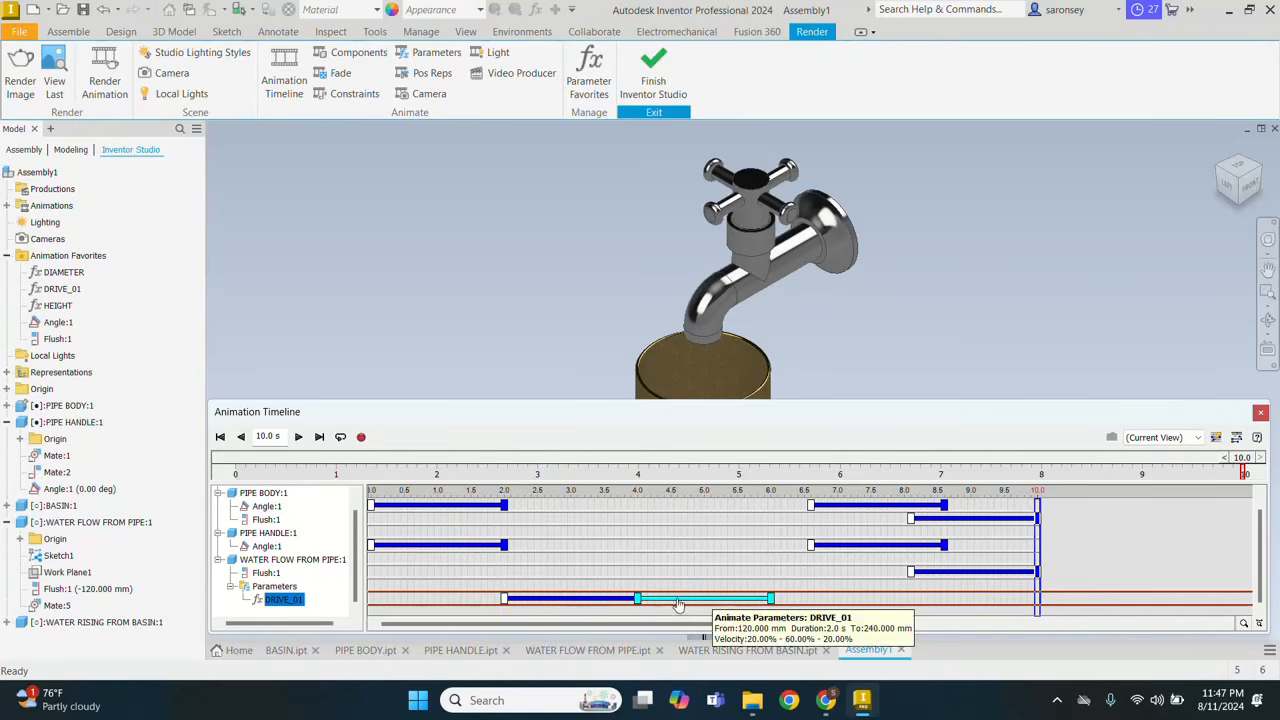
Step: Edit the pasted DRIVE_01 action to end at 0 mm, starting at 8 s and ending at 10 s
right_click(701, 600)
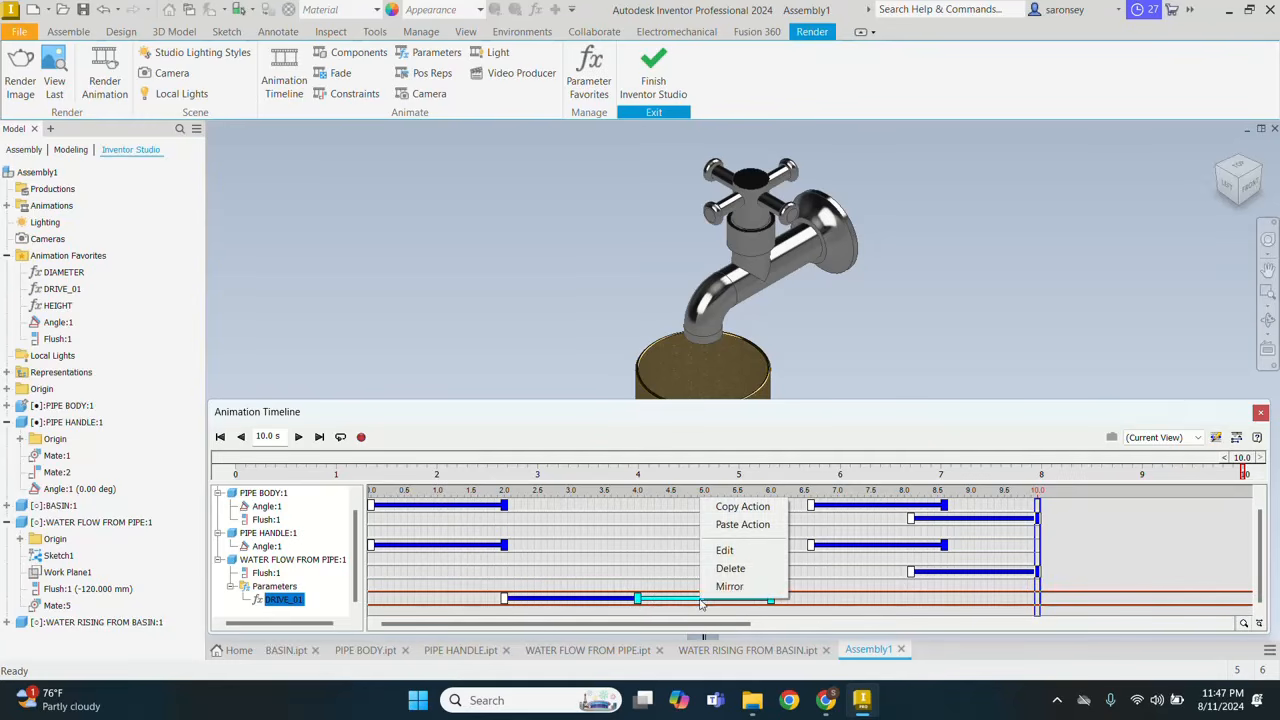
left_click(745, 551)
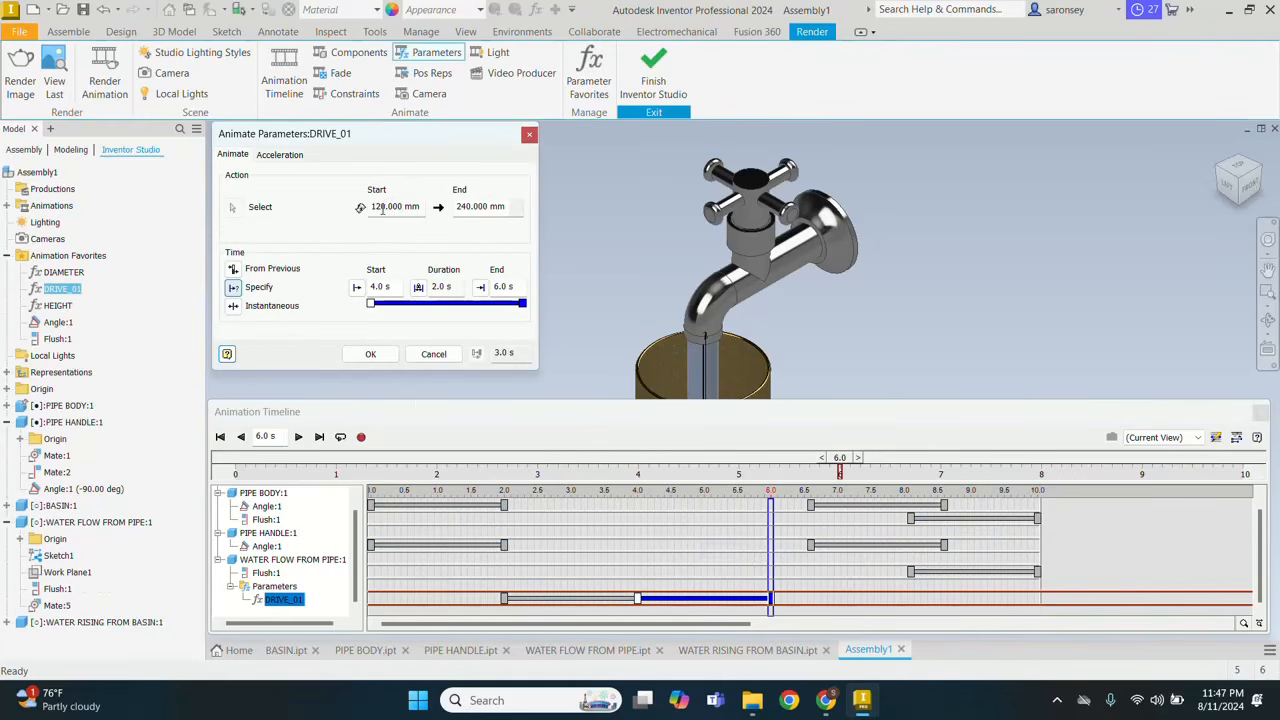
left_click_drag(457, 207, 541, 209)
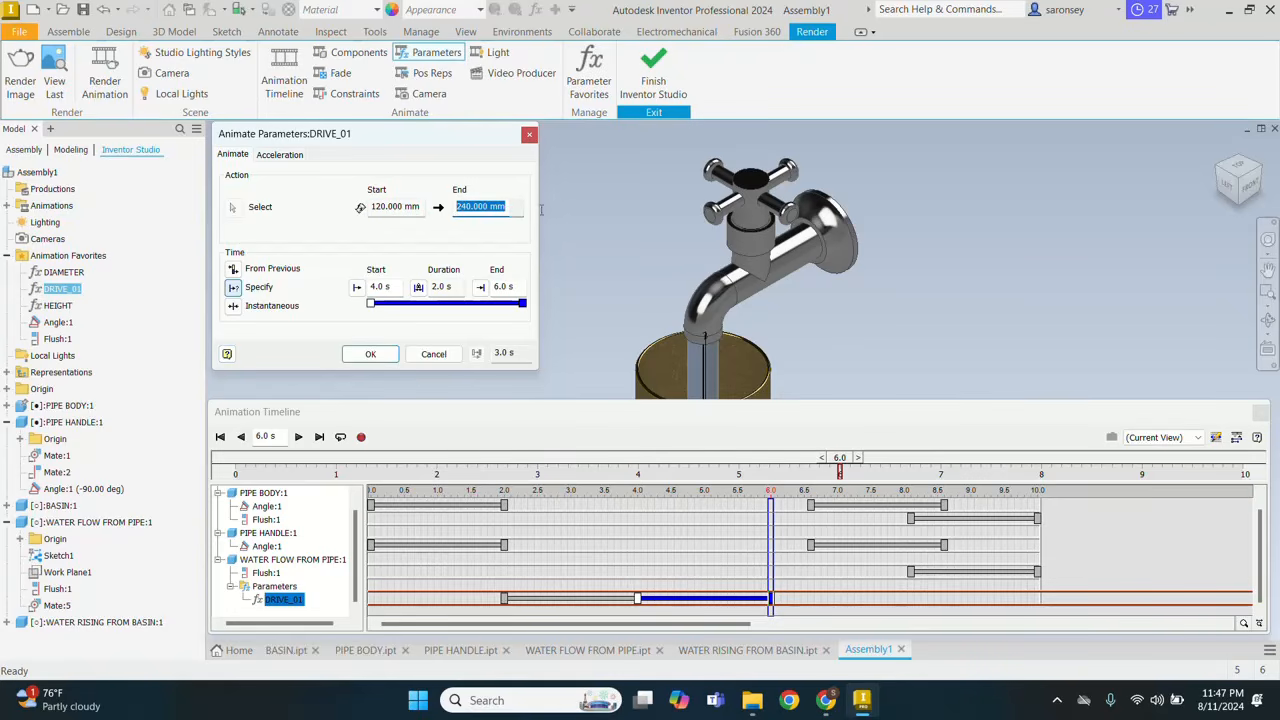
type("0")
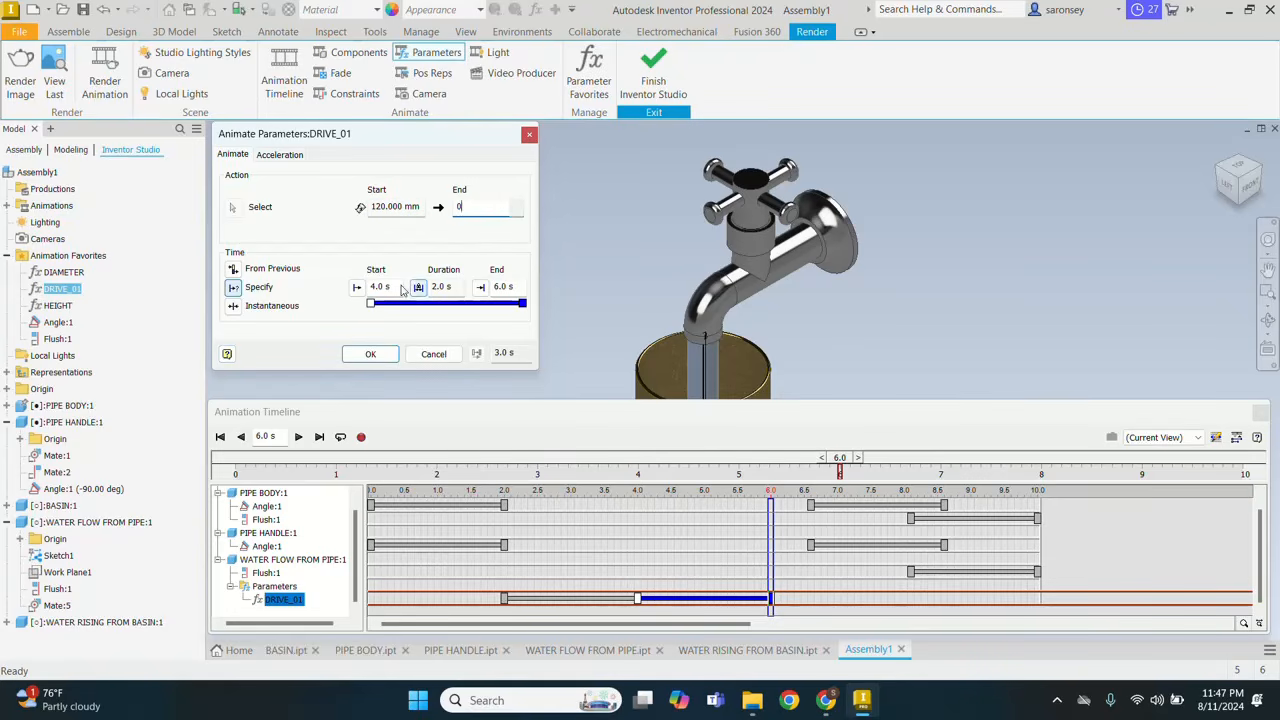
left_click_drag(395, 287, 371, 287)
type("8")
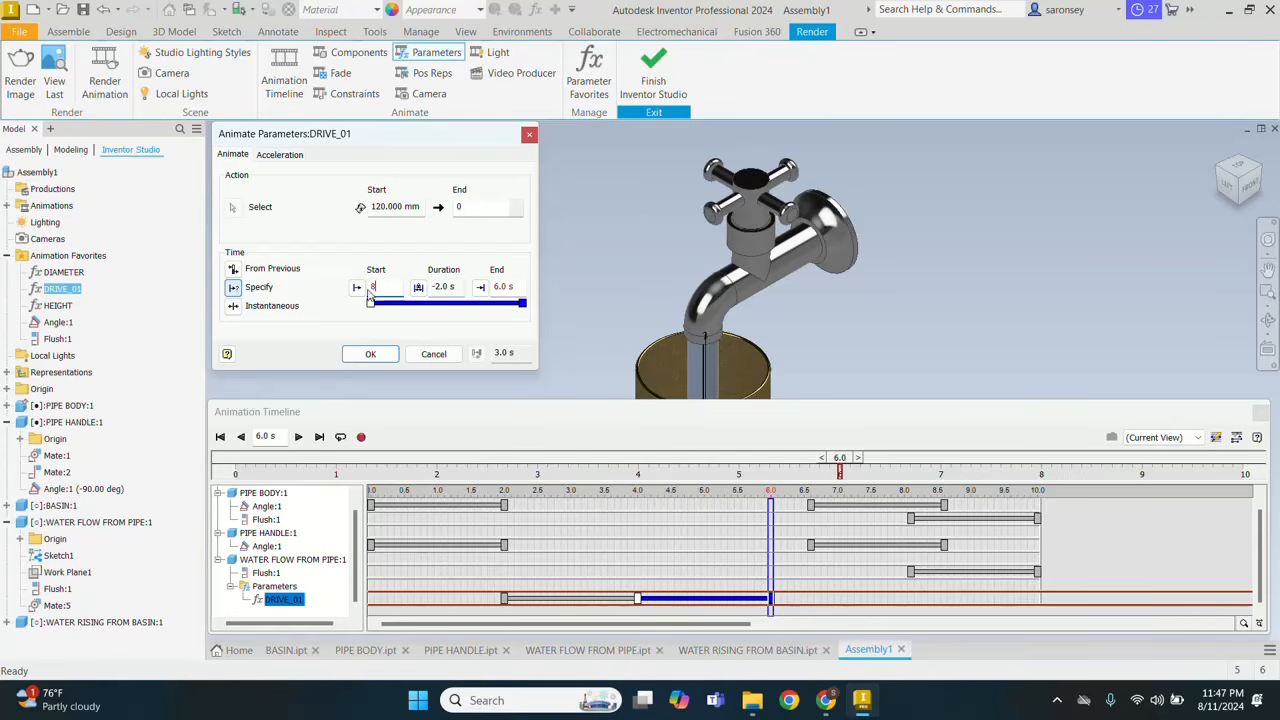
left_click_drag(517, 287, 494, 287)
type("10")
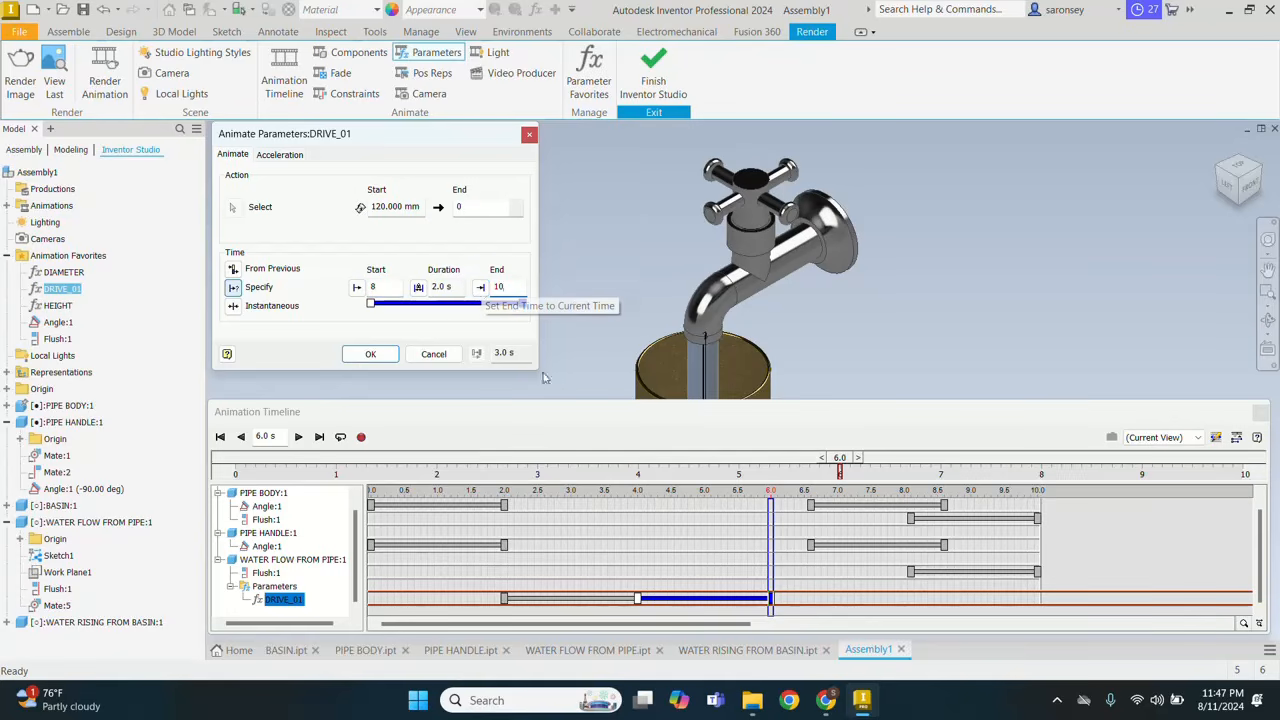
left_click(393, 364)
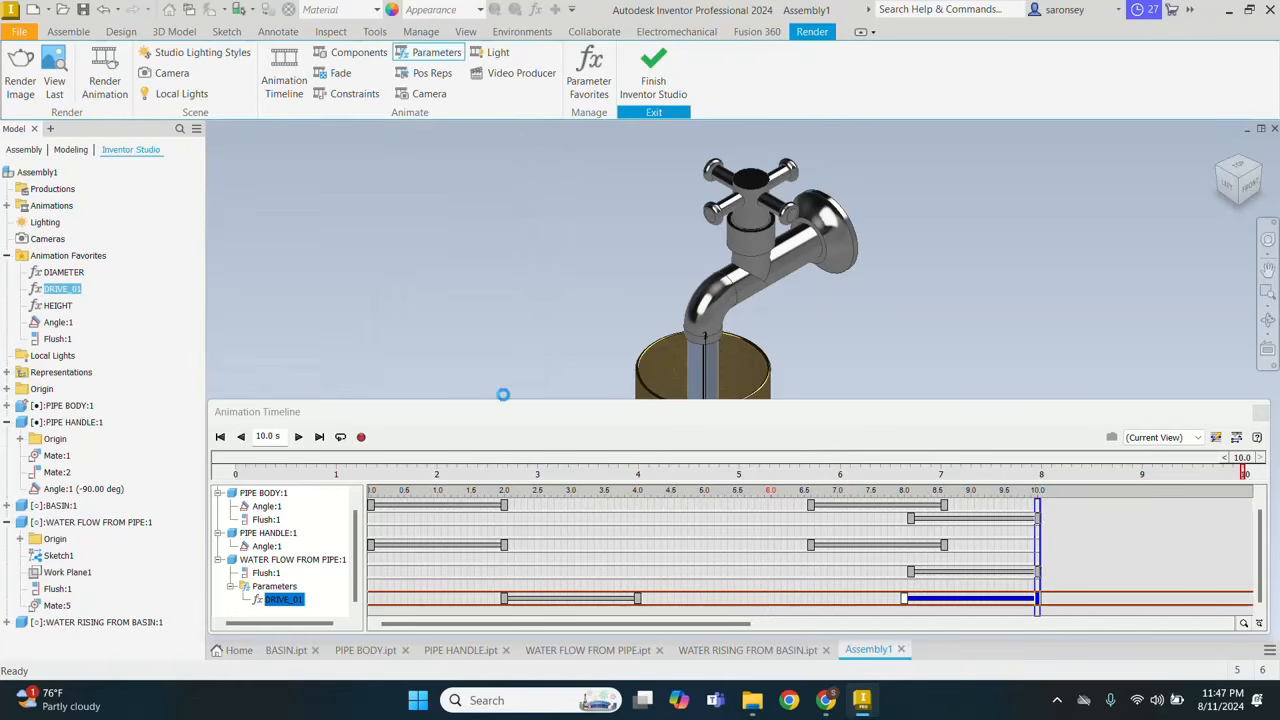
Step: Collapse the action editor, move the timeline clear of the basin, and replay the animation from the start
left_click(1236, 437)
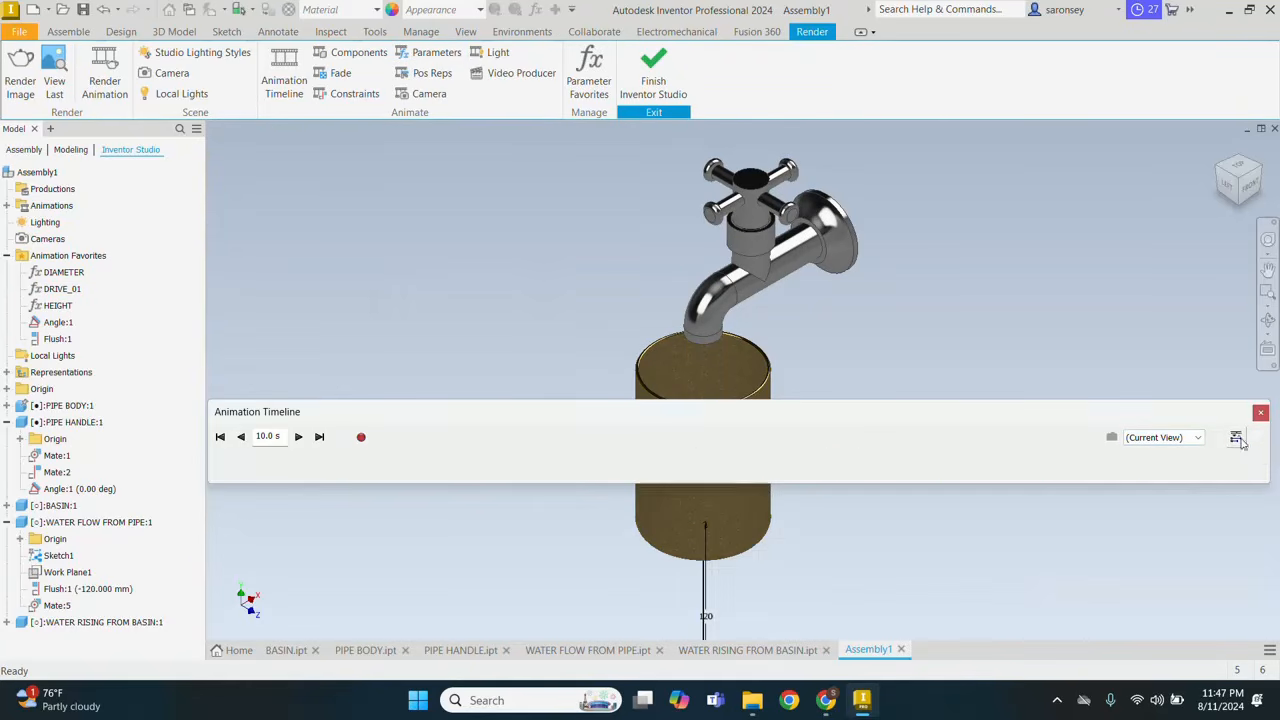
left_click_drag(975, 415, 961, 586)
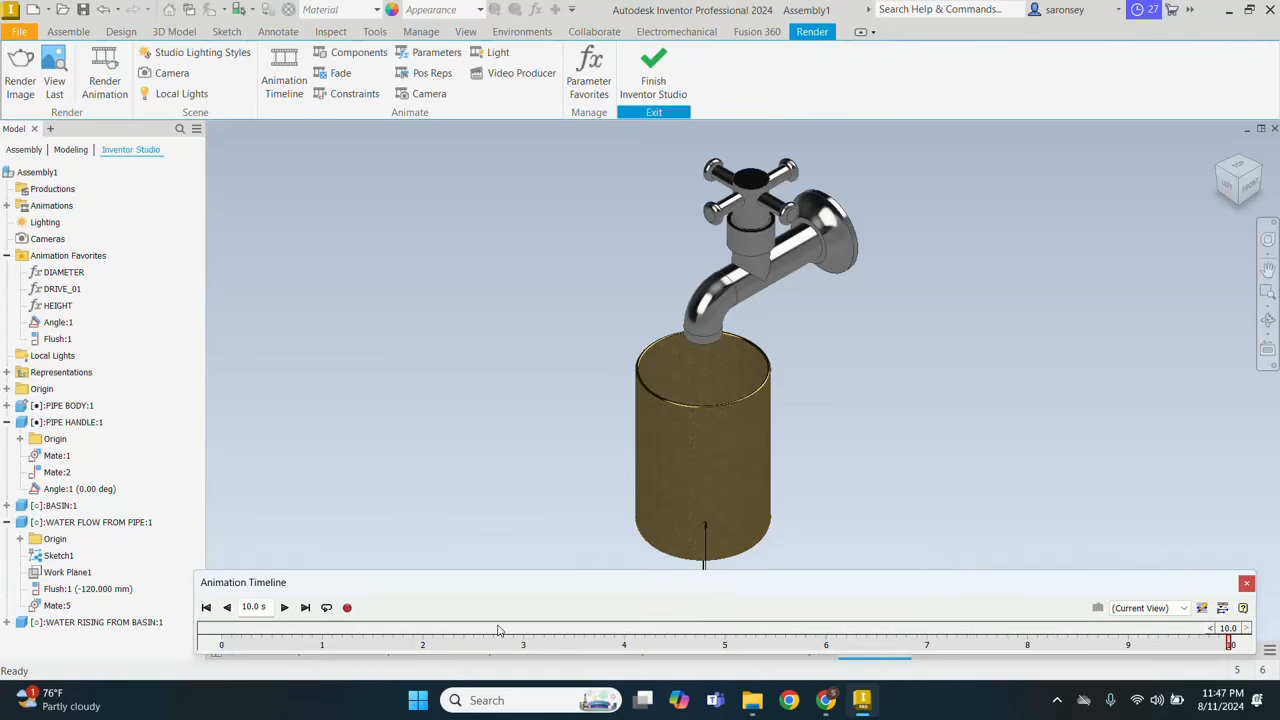
left_click(206, 607)
left_click(284, 607)
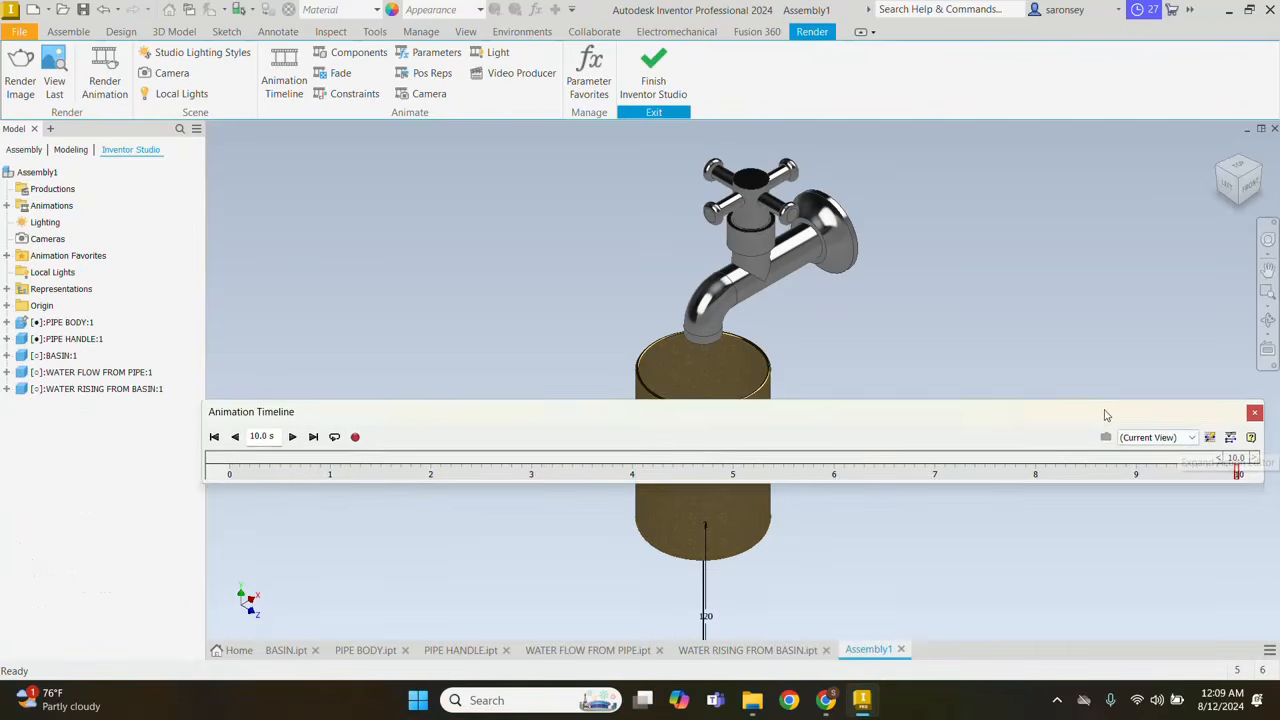
Step: Create a constraint animation for Flush:2 of WATER RISING FROM BASIN with an end value of 0 mm
left_click_drag(1105, 414, 1098, 605)
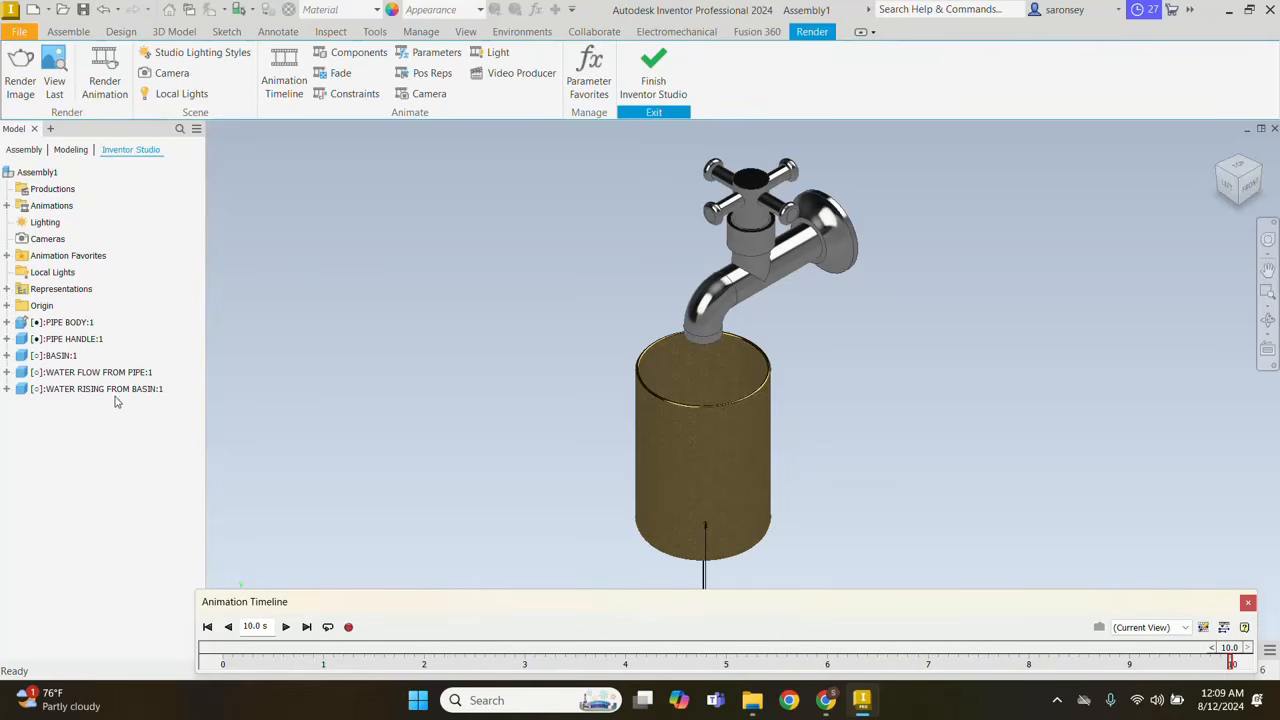
left_click(7, 389)
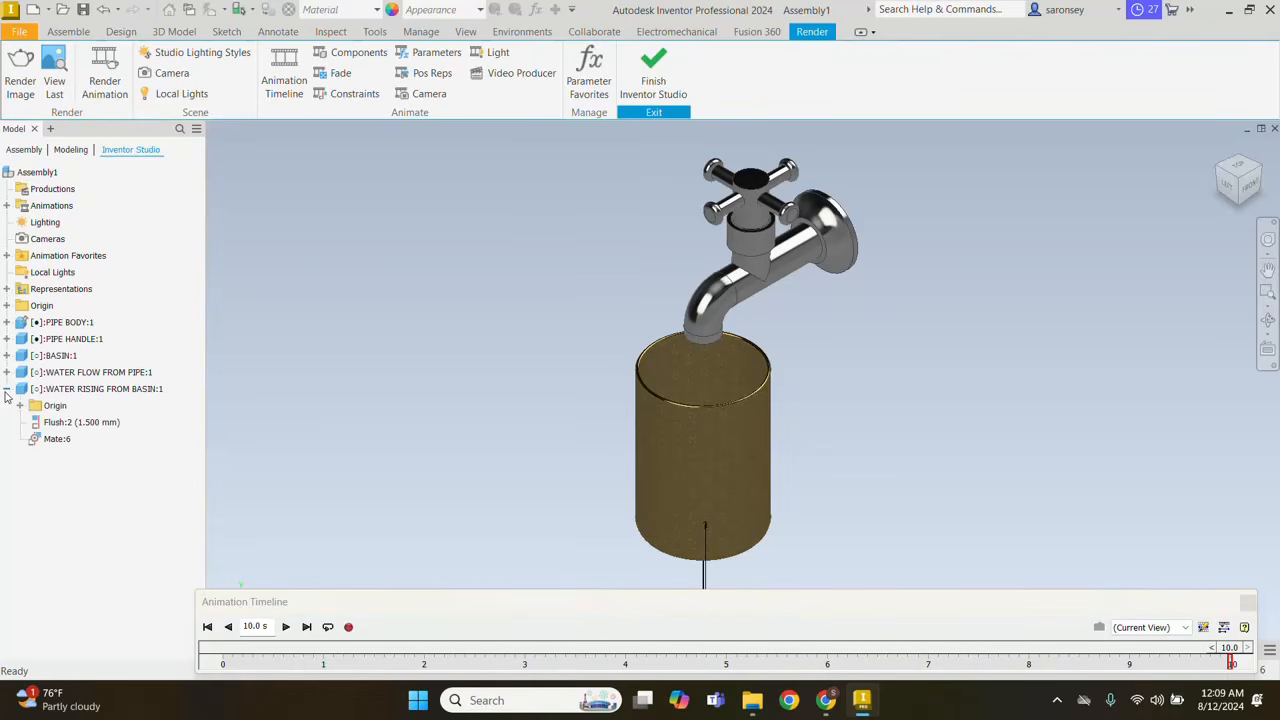
left_click(80, 422)
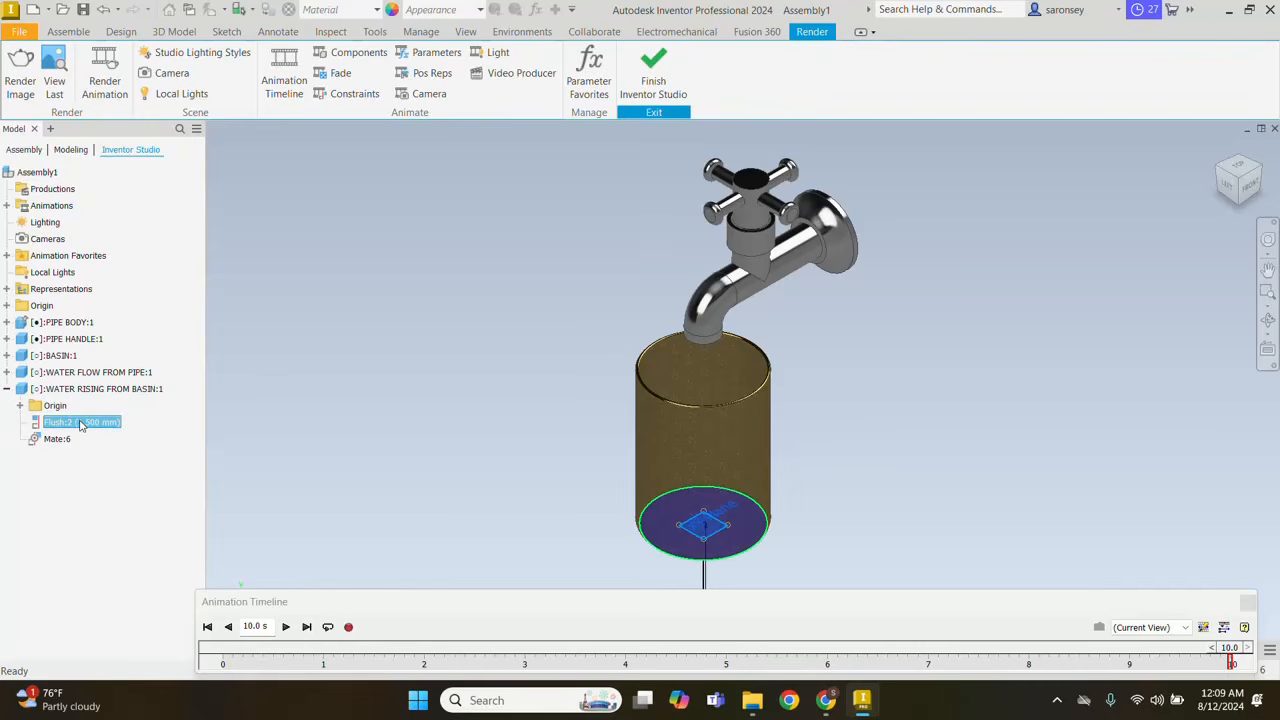
left_click(345, 93)
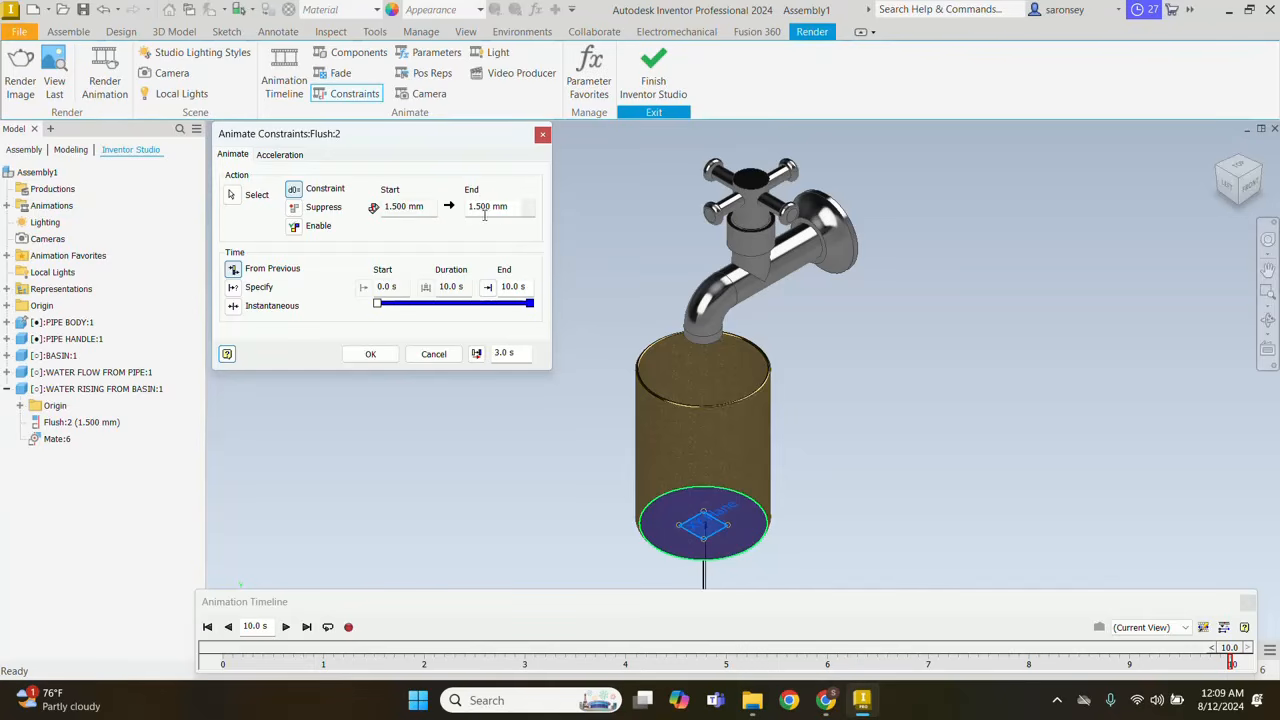
left_click_drag(507, 213, 466, 213)
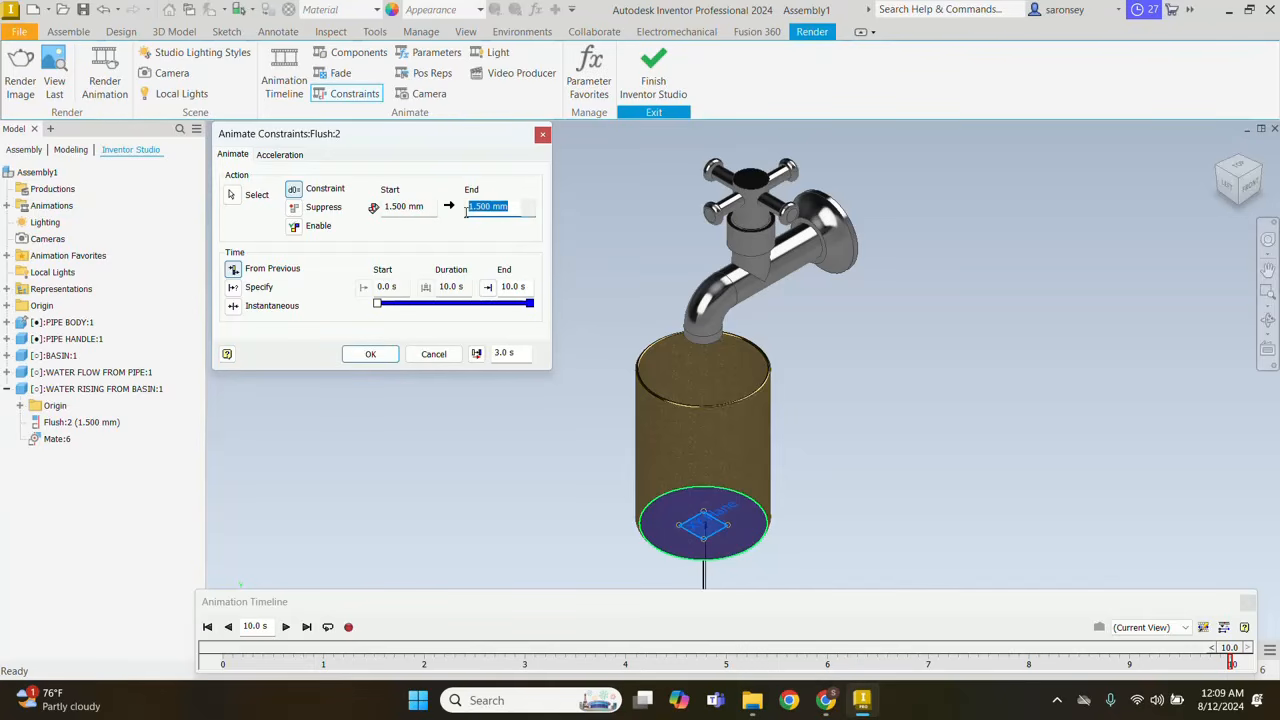
type("0")
Step: Give the Flush:2 action a specified time from 4 s to 5 s and apply it
left_click_drag(396, 287, 364, 289)
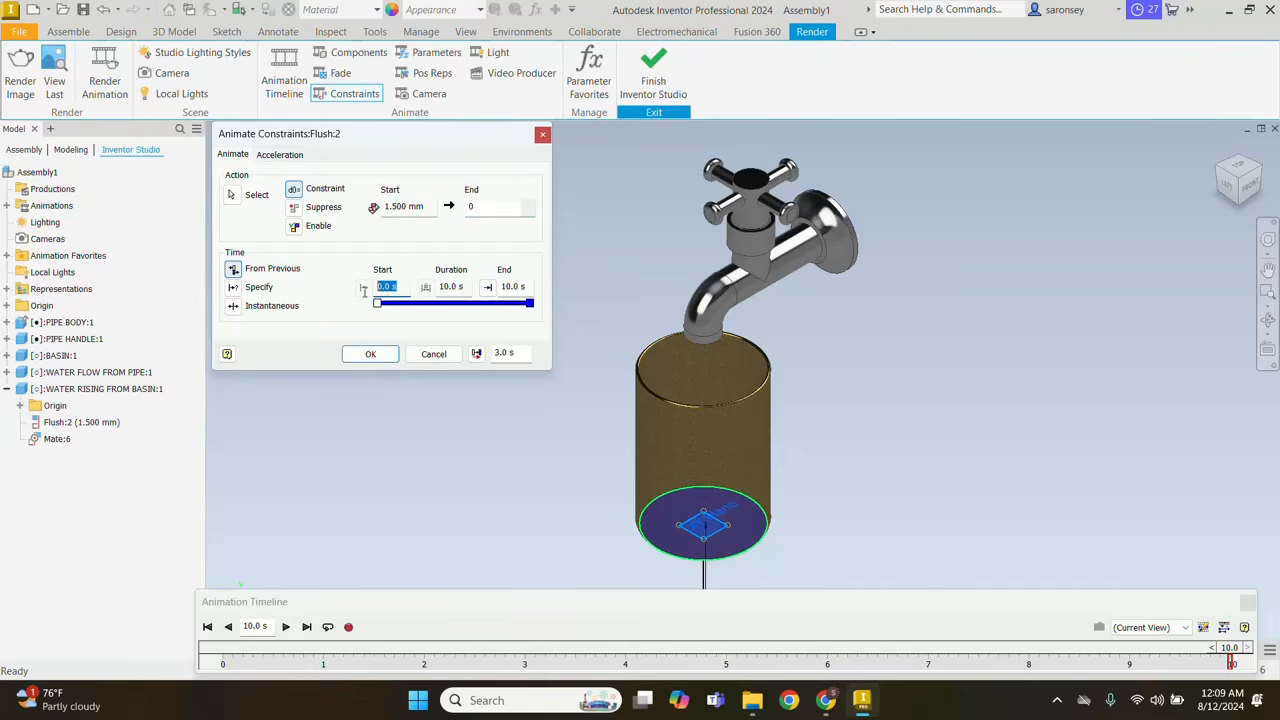
left_click(262, 288)
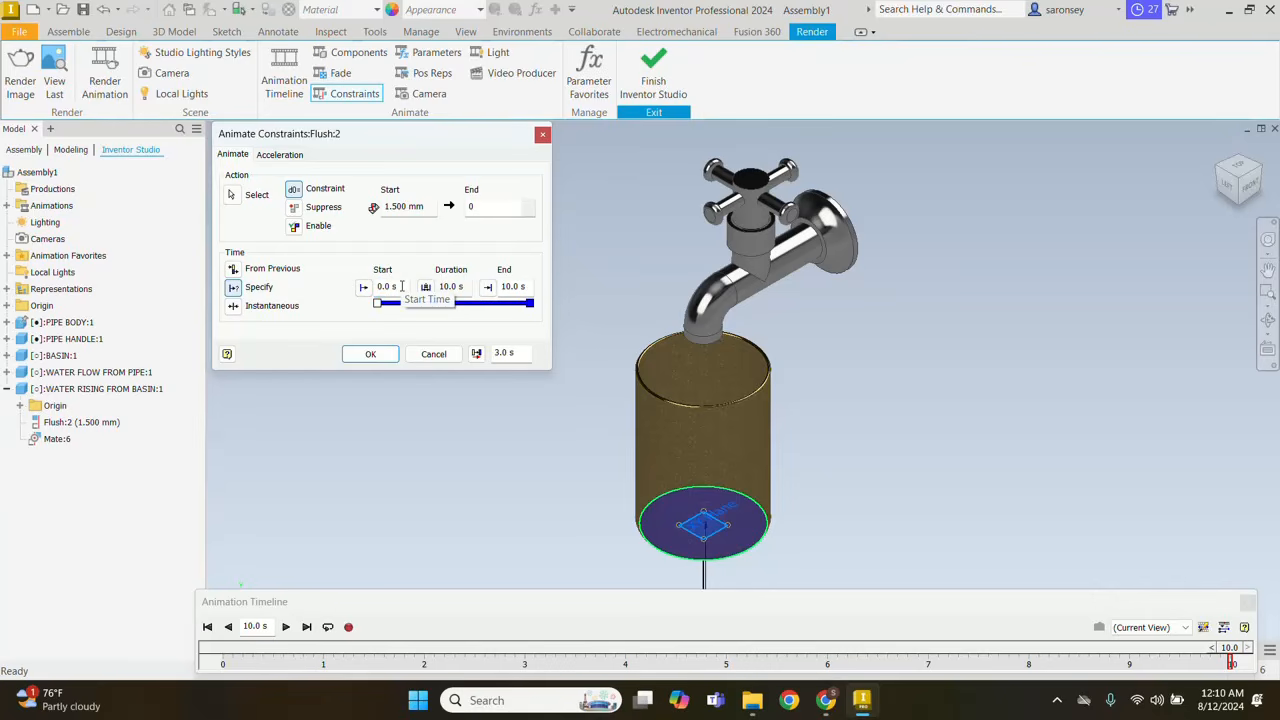
left_click_drag(399, 287, 365, 289)
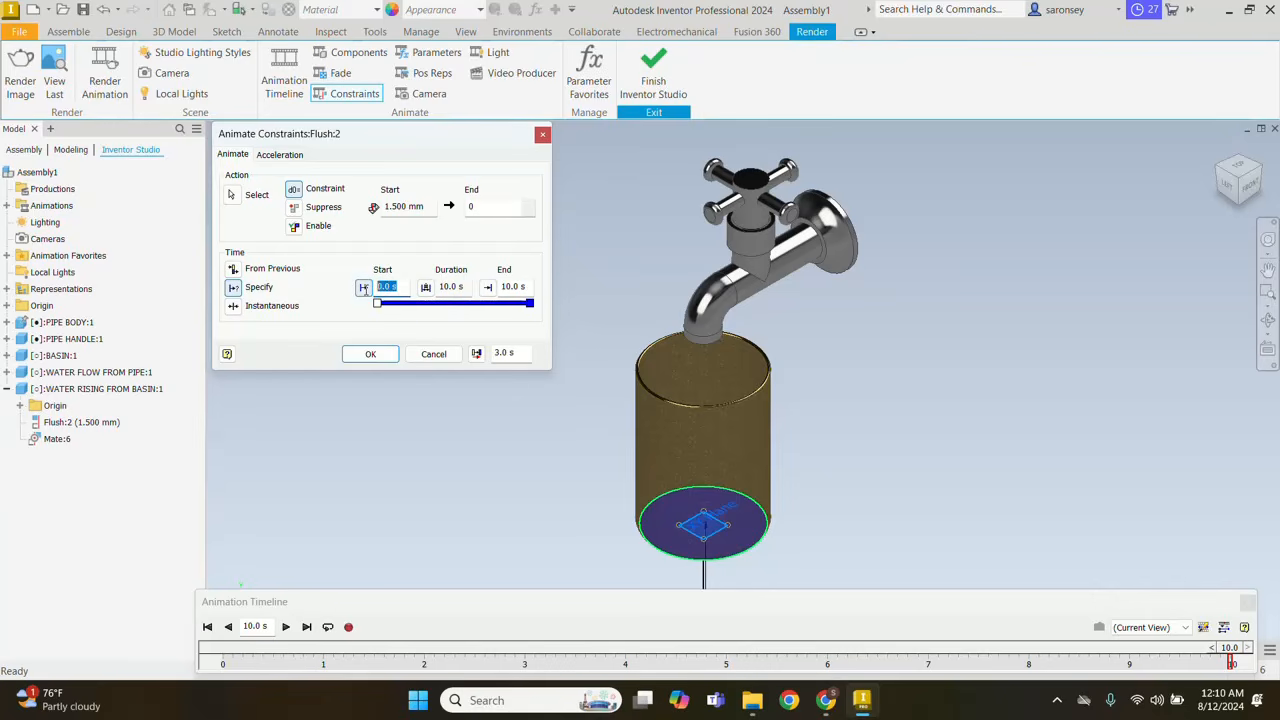
type("4")
key("Tab")
key("Tab")
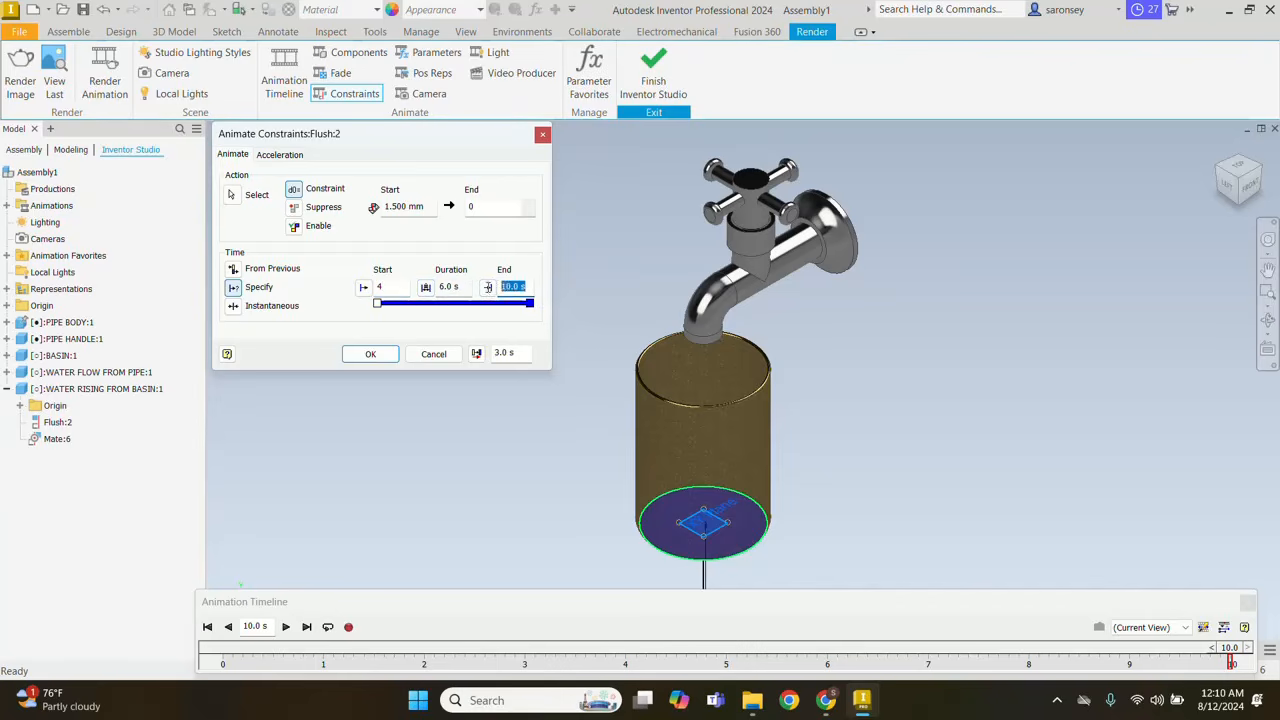
type("5")
left_click(372, 357)
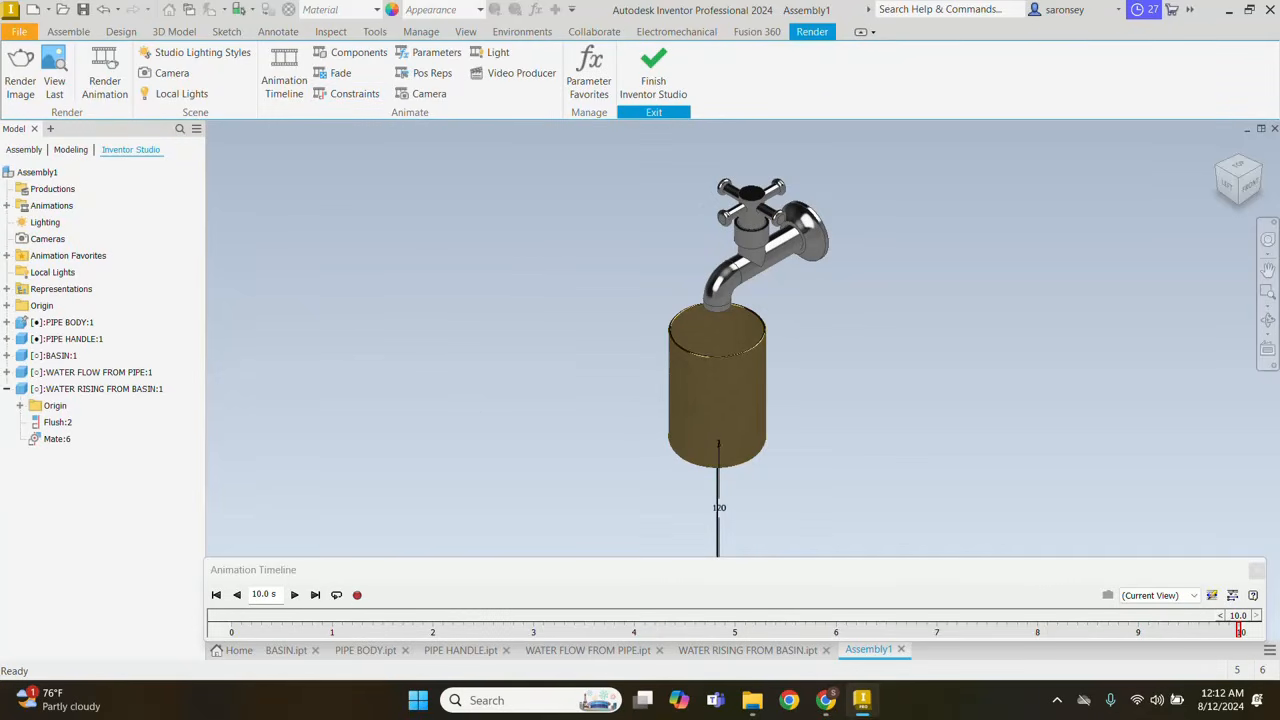
Step: Create a parameter animation for DIAMETER from the animation favorites with an end value of 66 mm
left_click(33, 257)
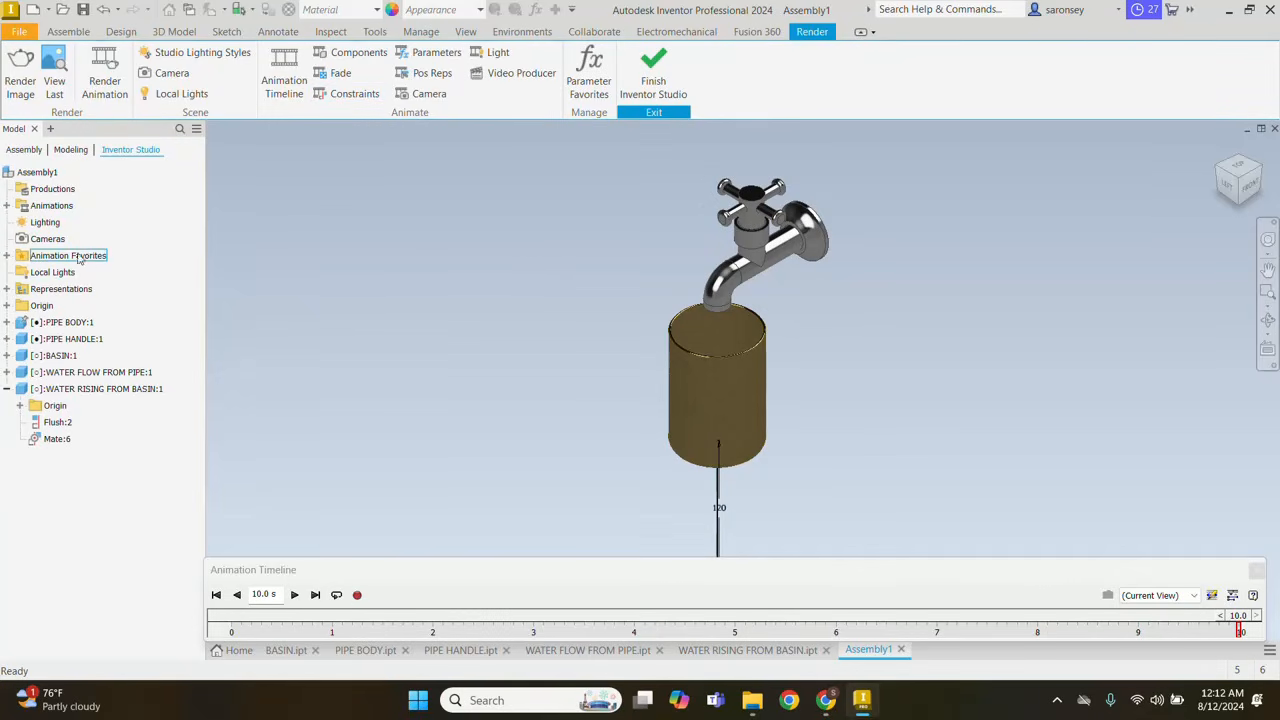
left_click(6, 256)
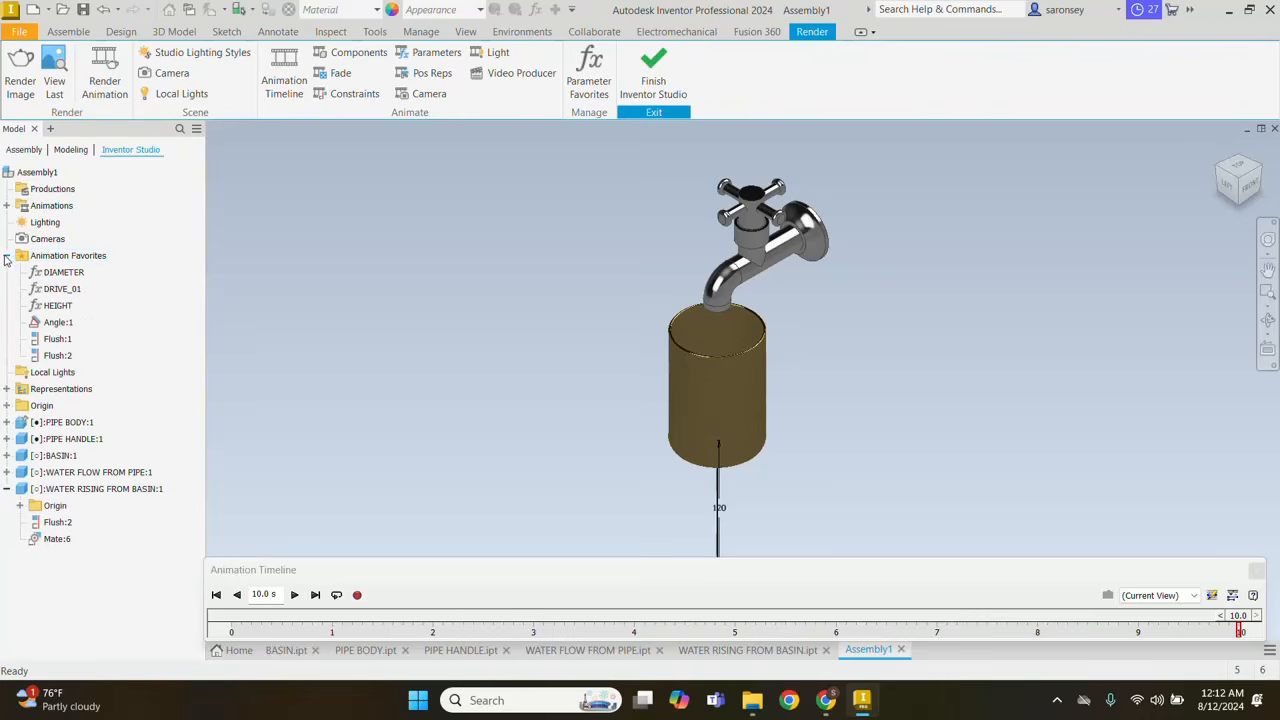
left_click(56, 275)
left_click(437, 55)
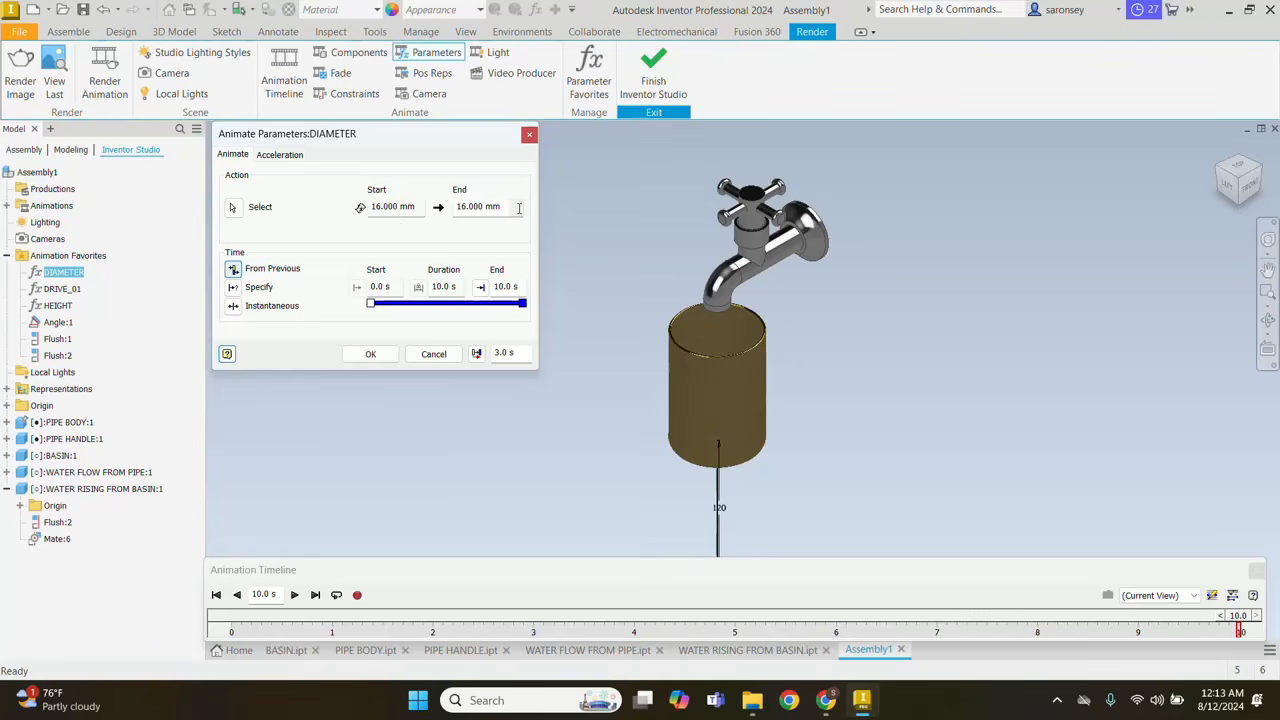
left_click_drag(510, 207, 439, 208)
type("66")
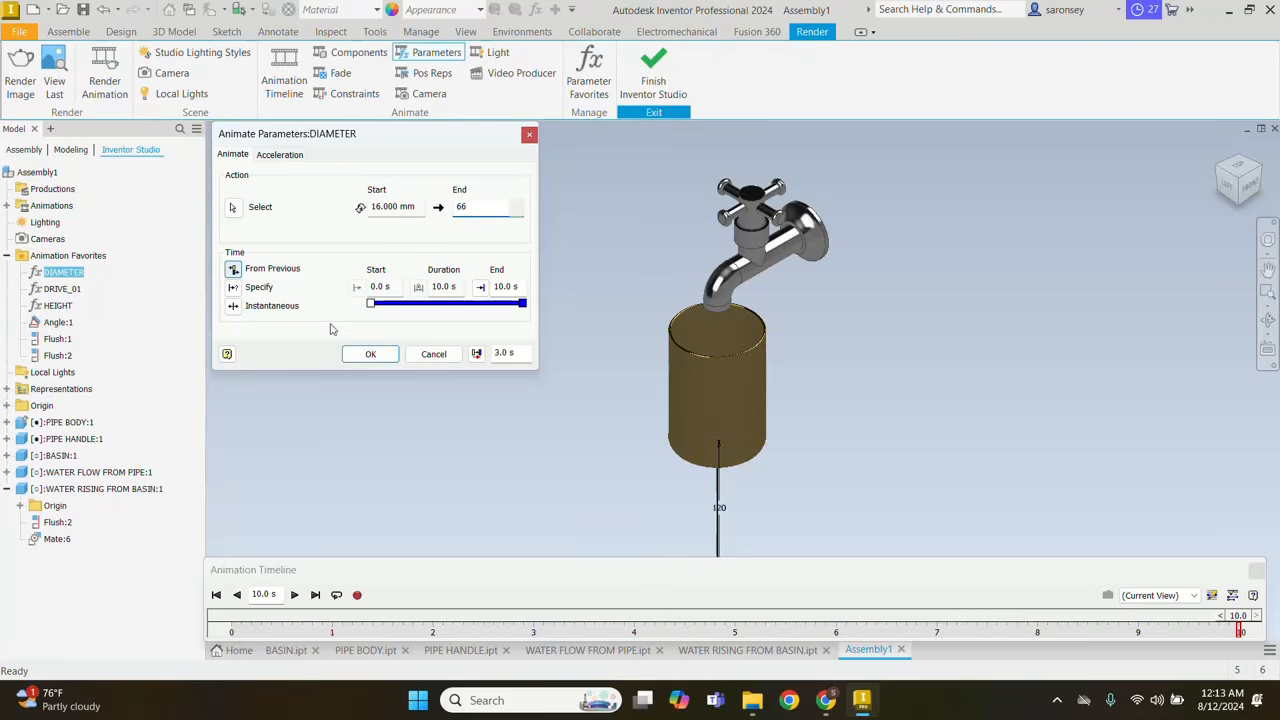
Step: Give the DIAMETER action a specified time from 5 s to 7 s and apply it
left_click(233, 287)
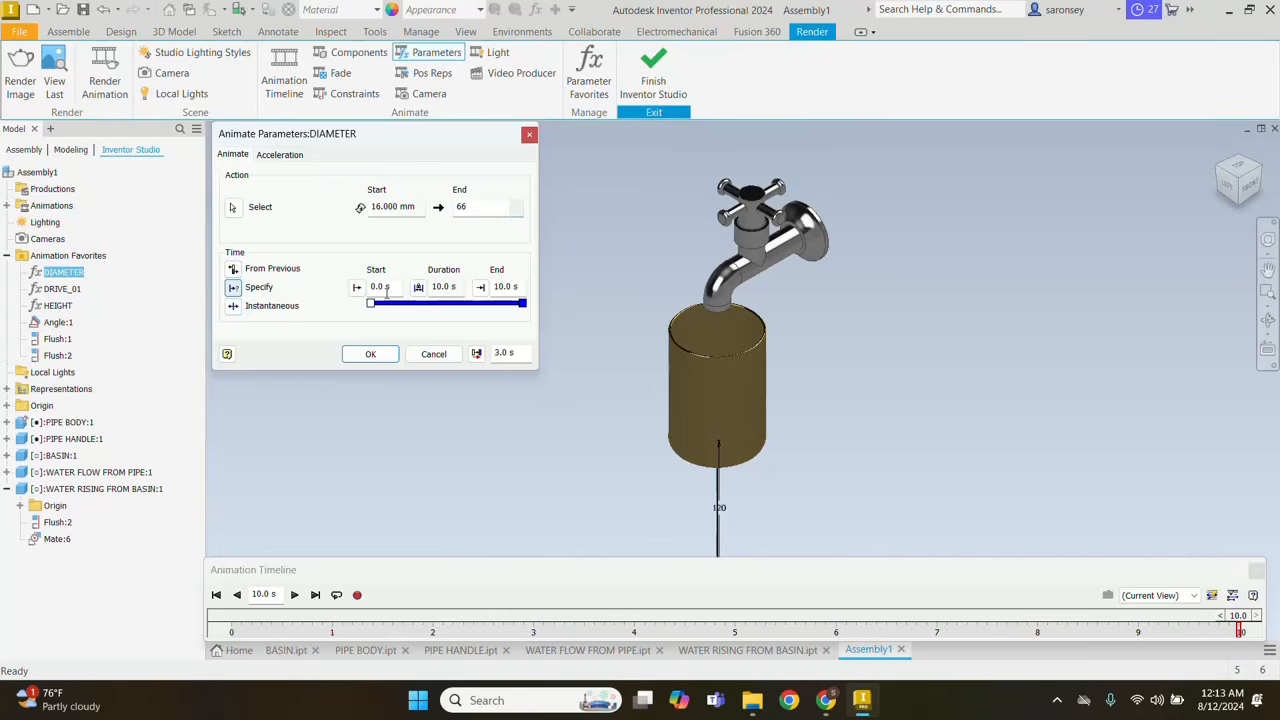
left_click_drag(390, 288, 353, 293)
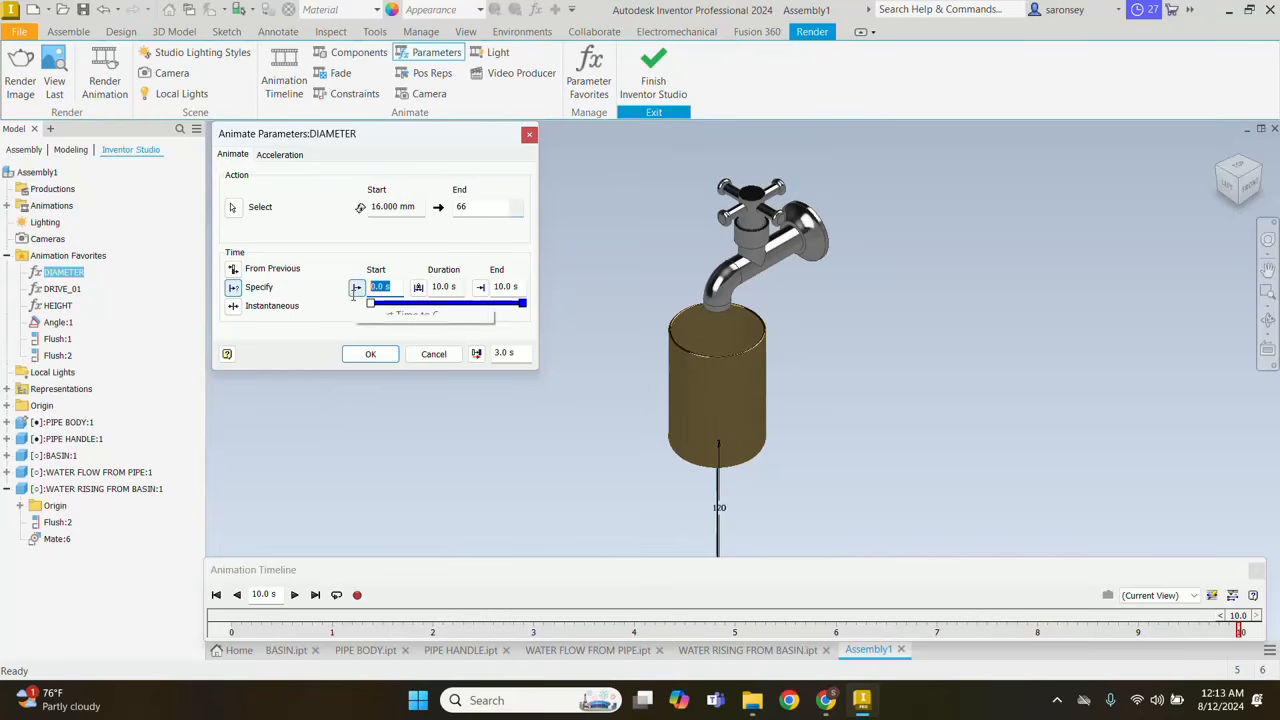
type("5")
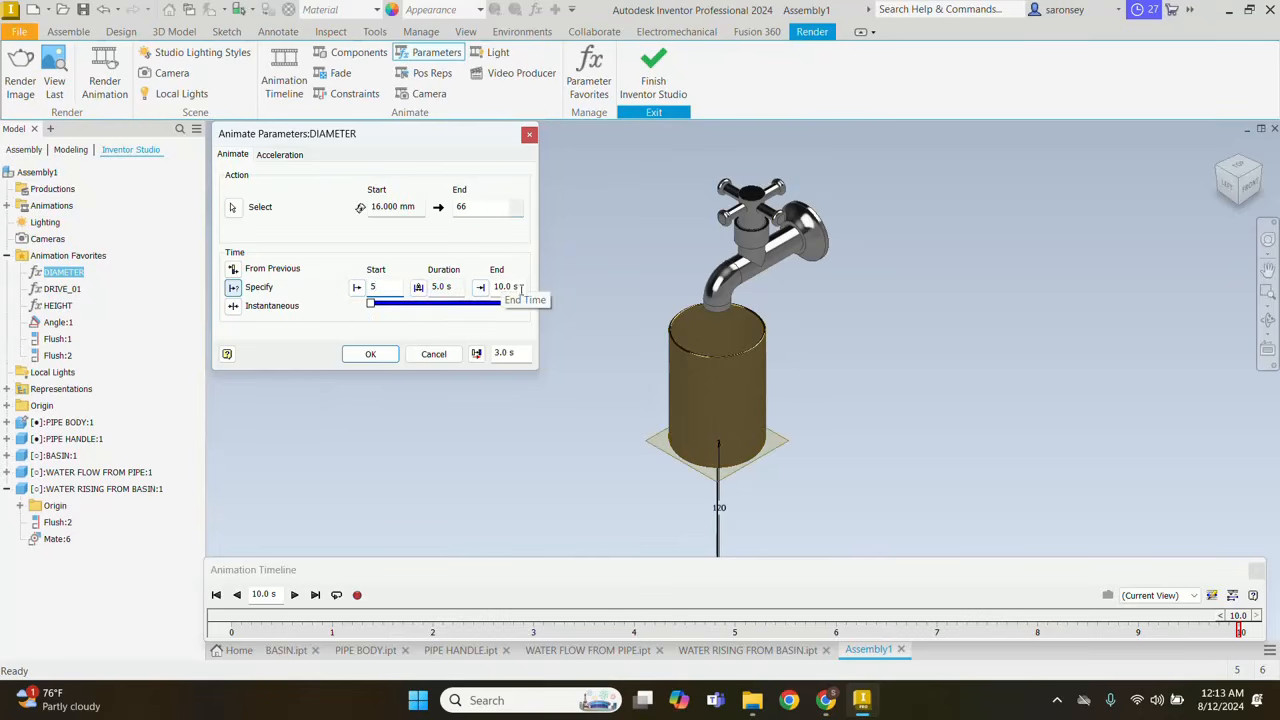
left_click_drag(523, 290, 490, 290)
type("7")
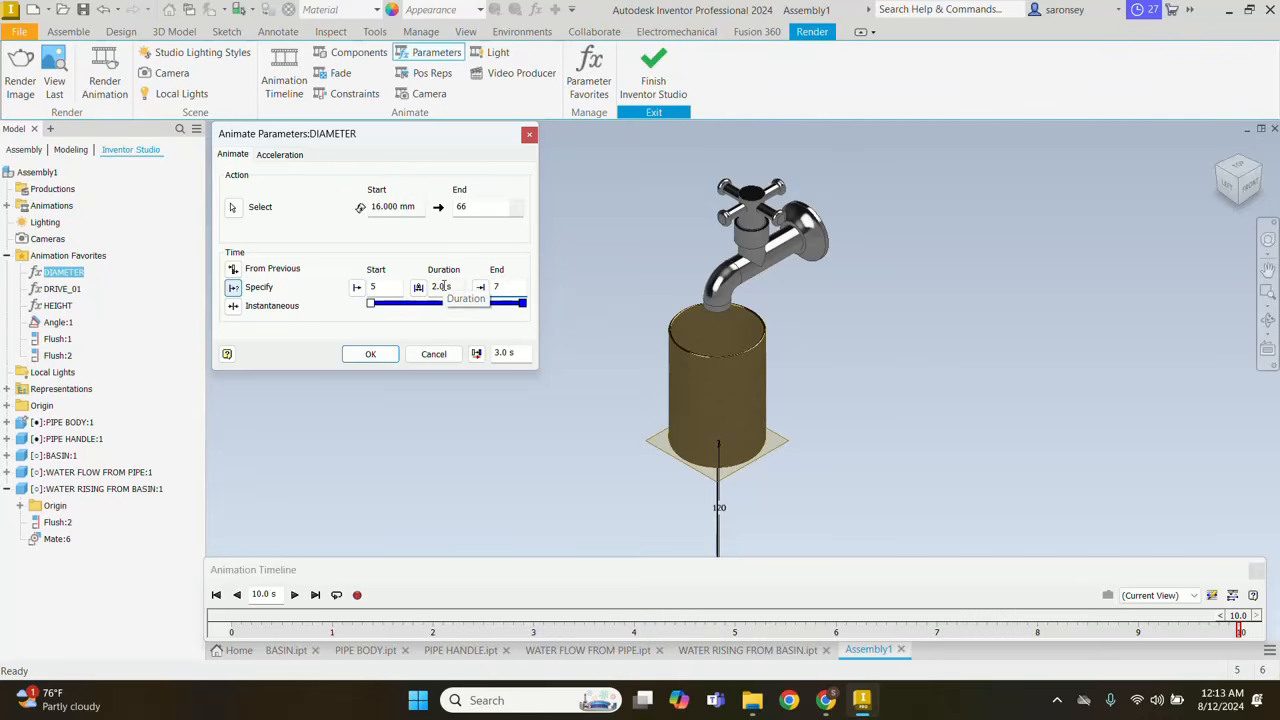
left_click(370, 354)
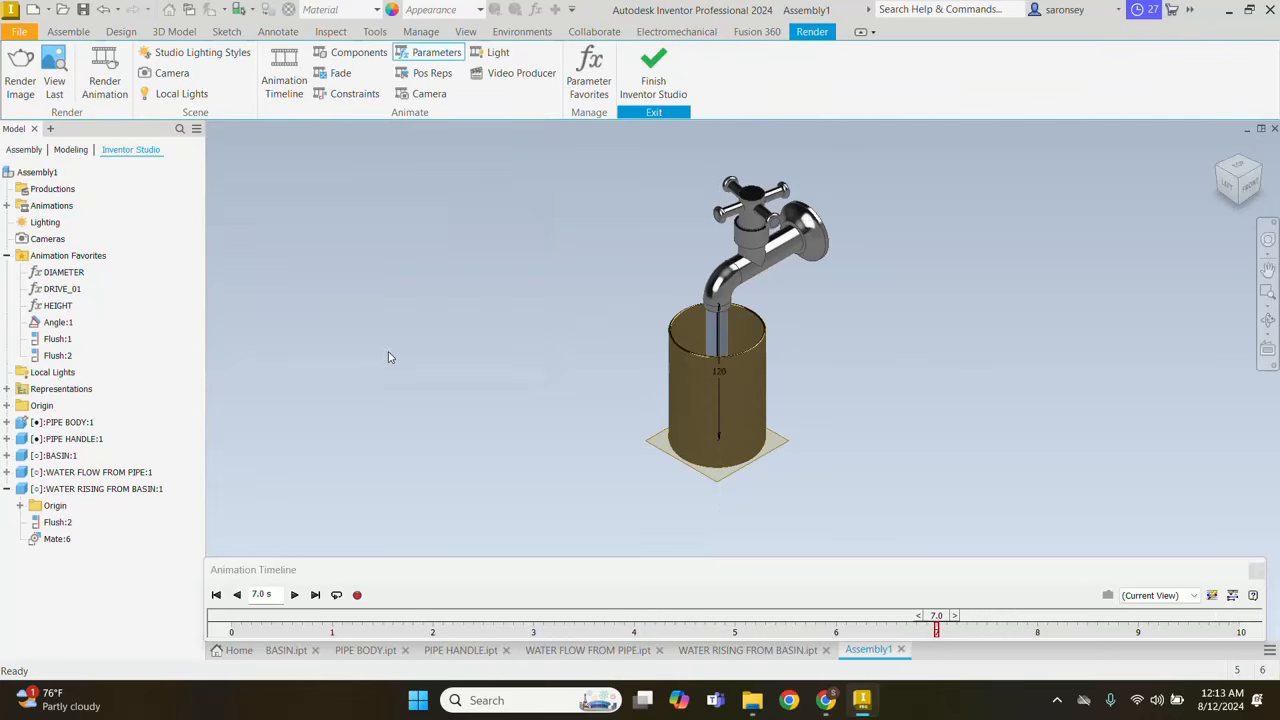
Step: Review the actions in the expanded action editor, collapse it clear of the basin, and replay the animation from the start
left_click(1232, 595)
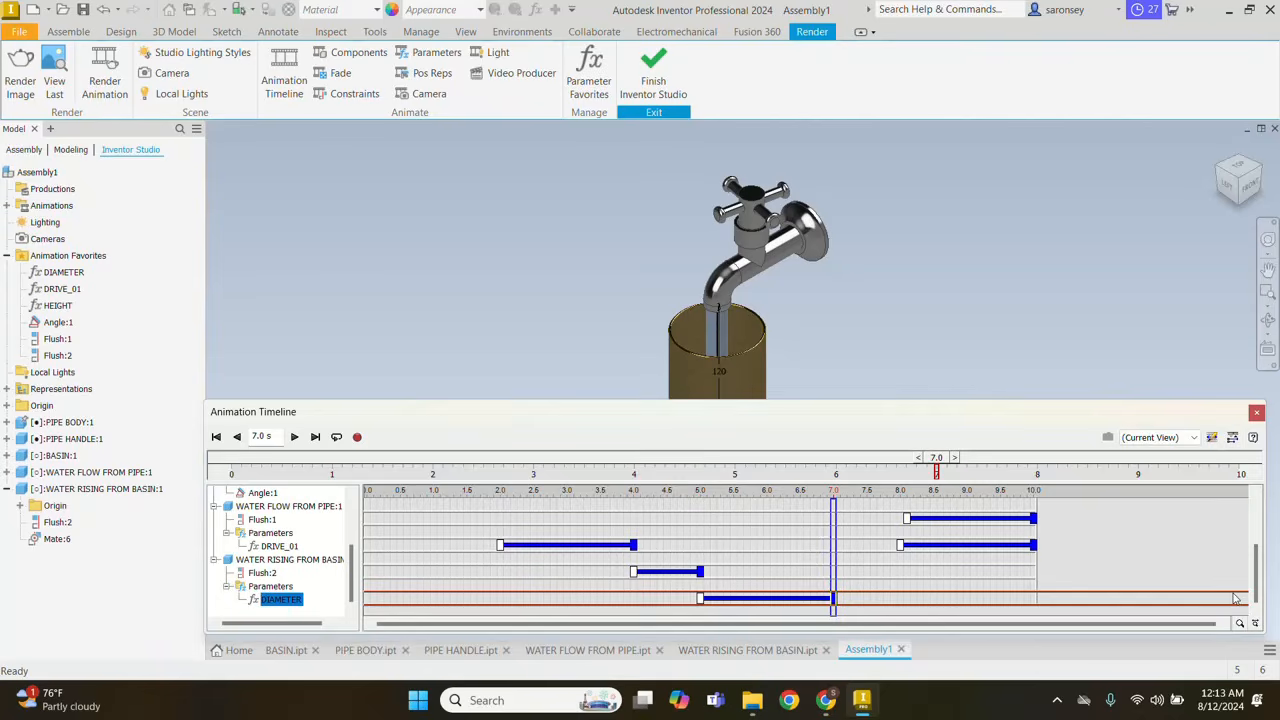
scroll(930, 600, "up", 3)
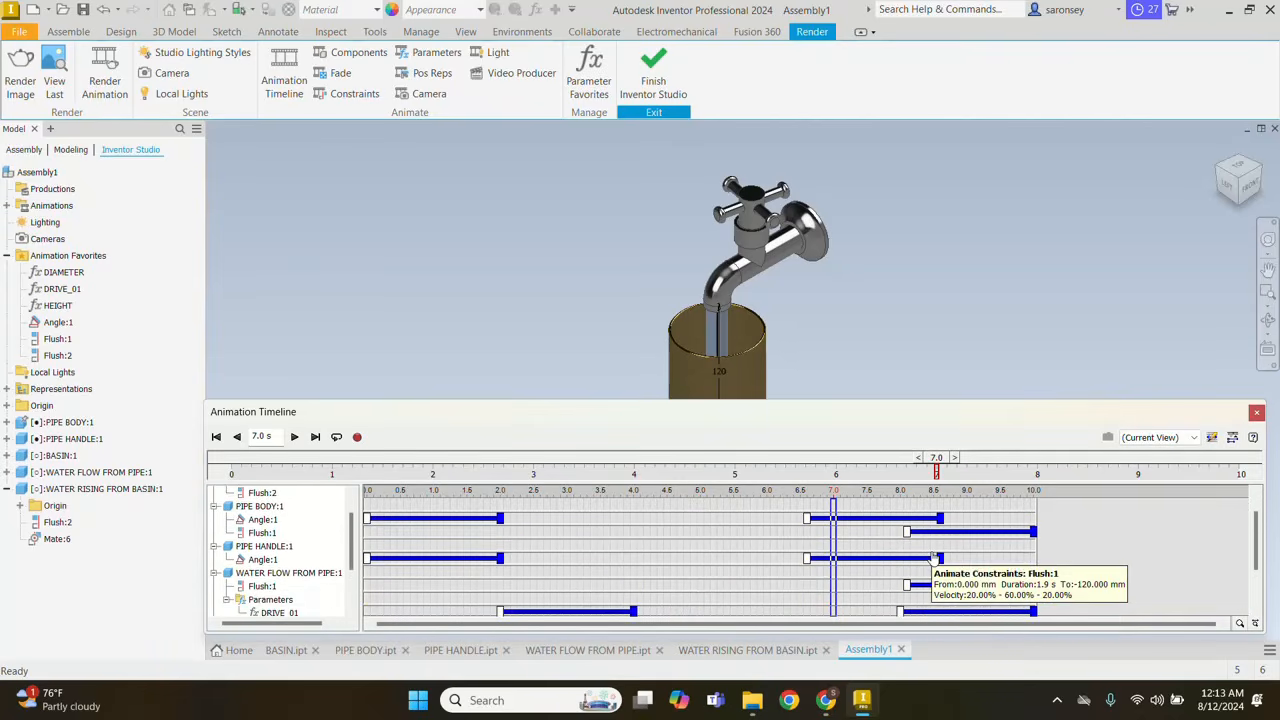
scroll(935, 561, "down", 2)
scroll(1000, 550, "up", 3)
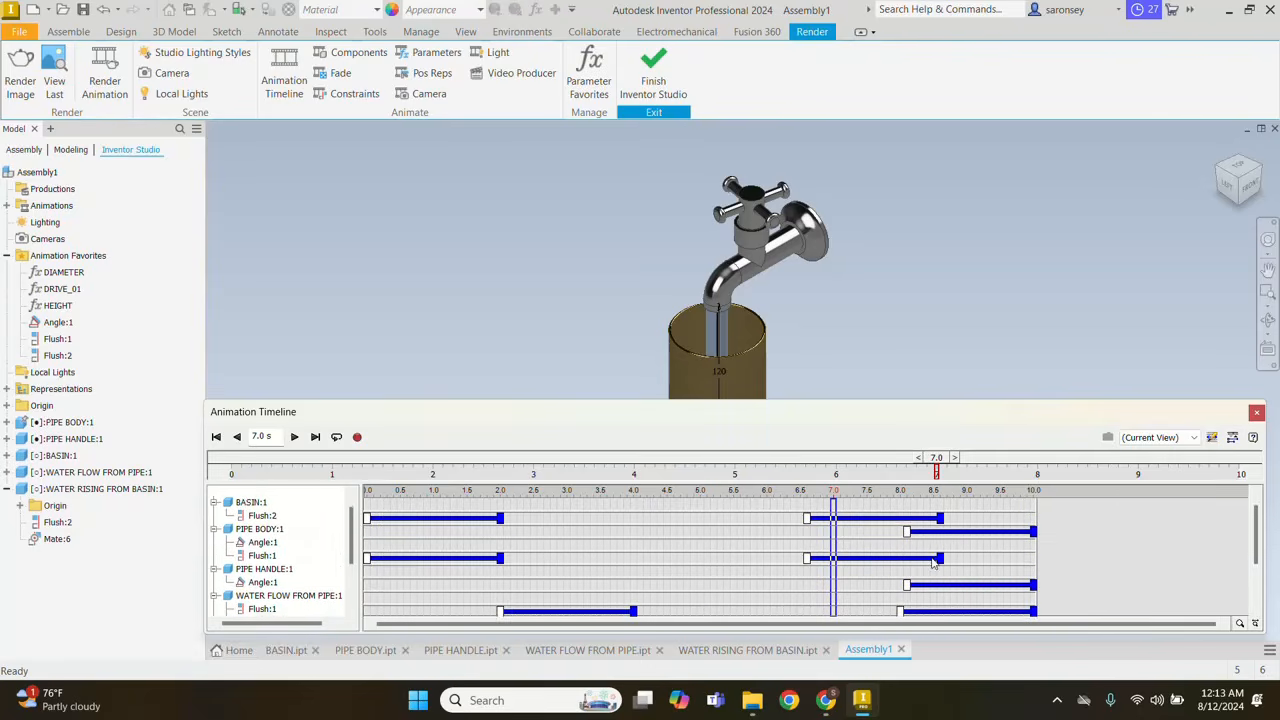
left_click(1211, 437)
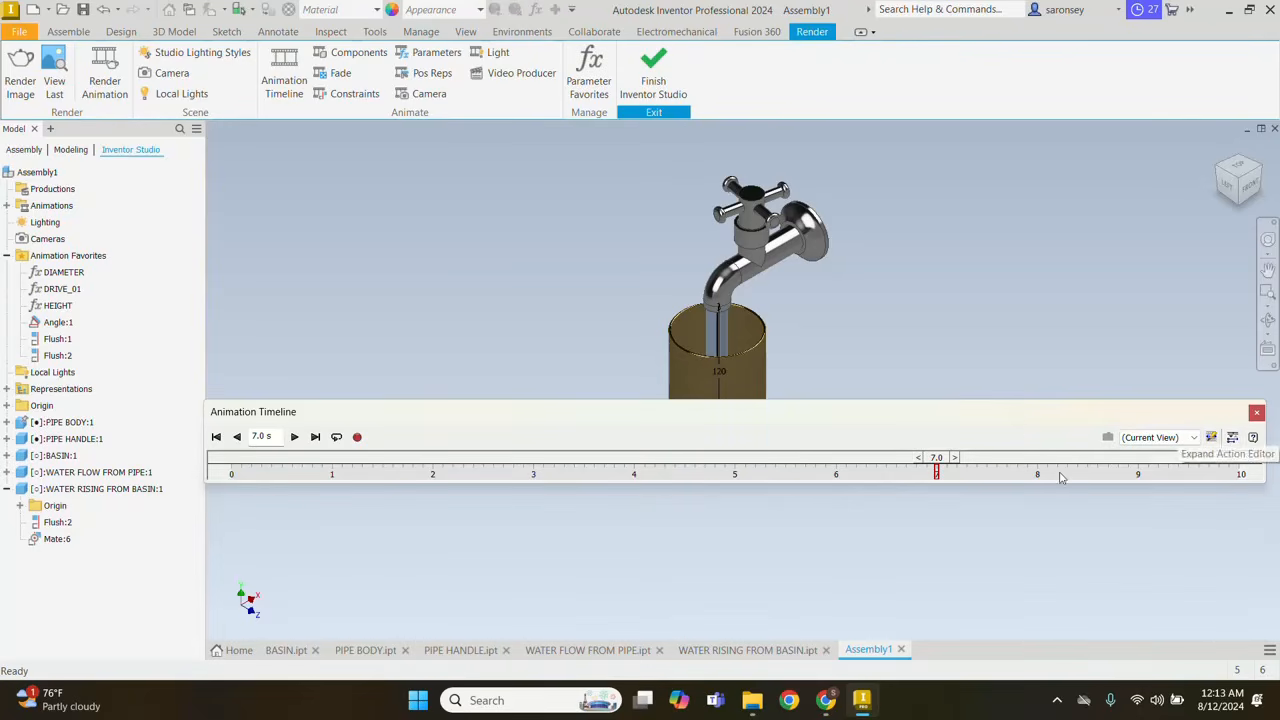
left_click_drag(1033, 413, 1024, 597)
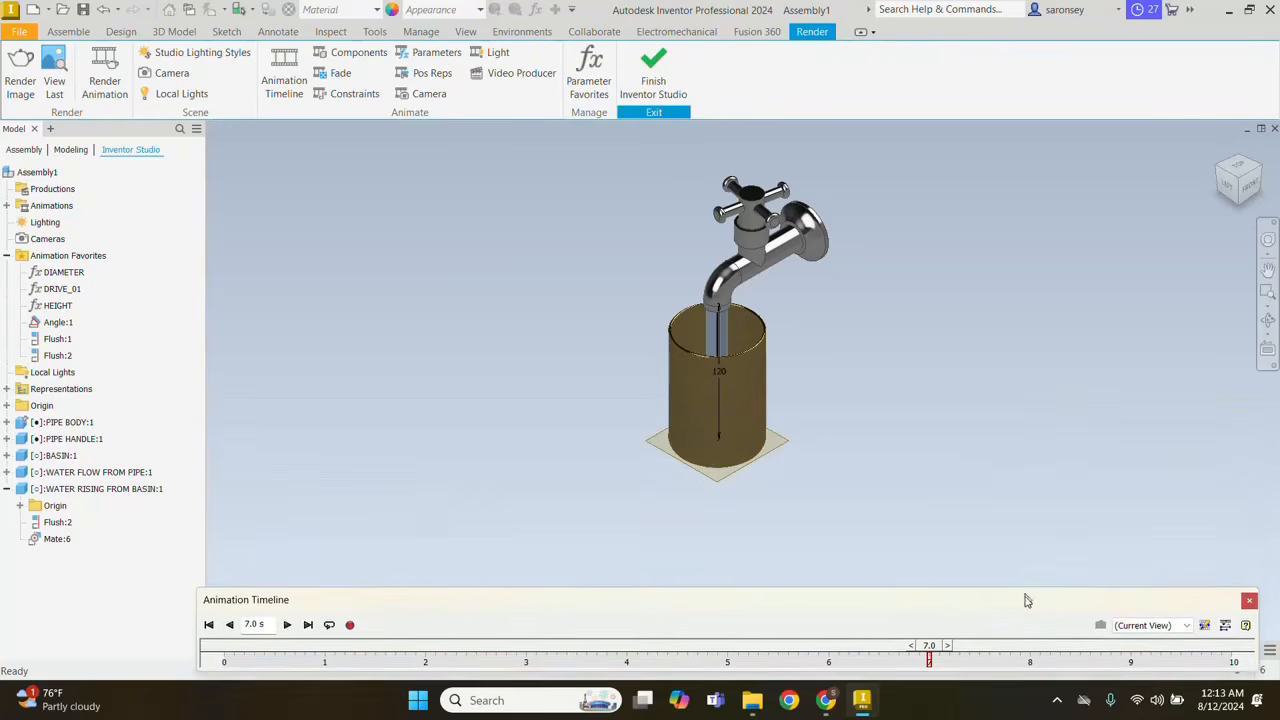
left_click(208, 627)
left_click(287, 627)
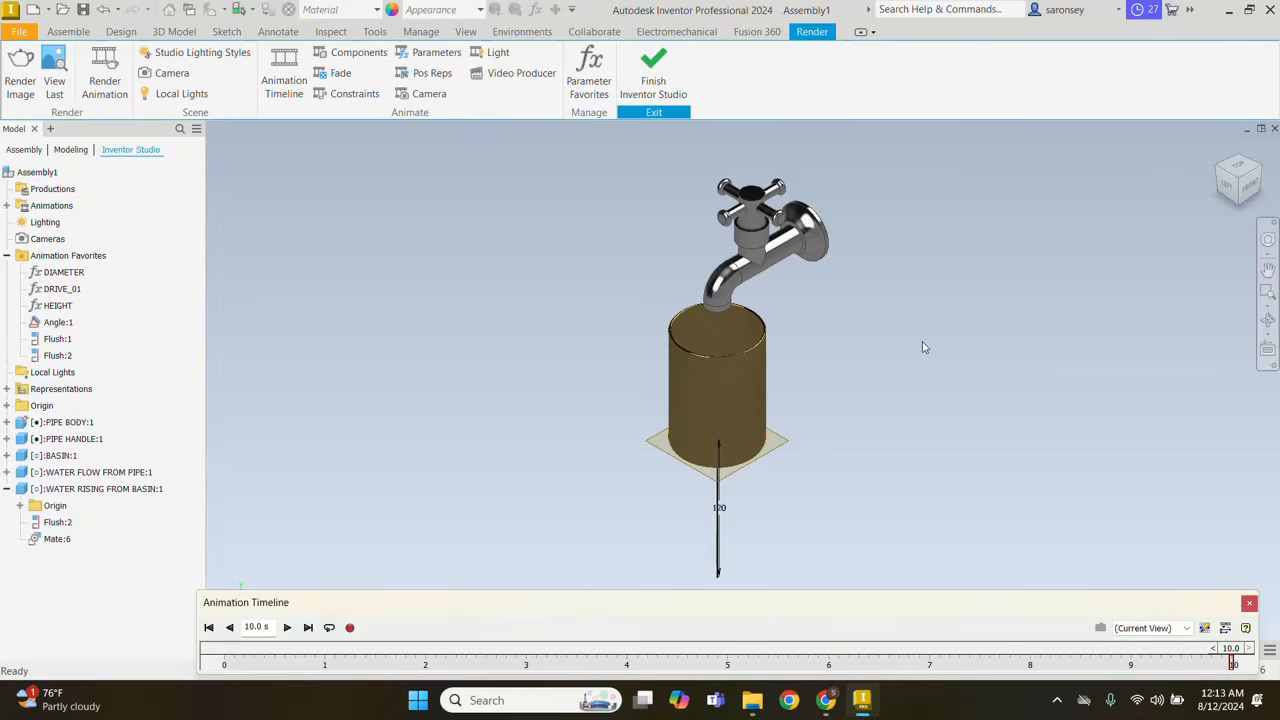
Step: Orbit to look down into the basin and replay the animation from the start
middle_click_drag(920, 346, 917, 377, "shift")
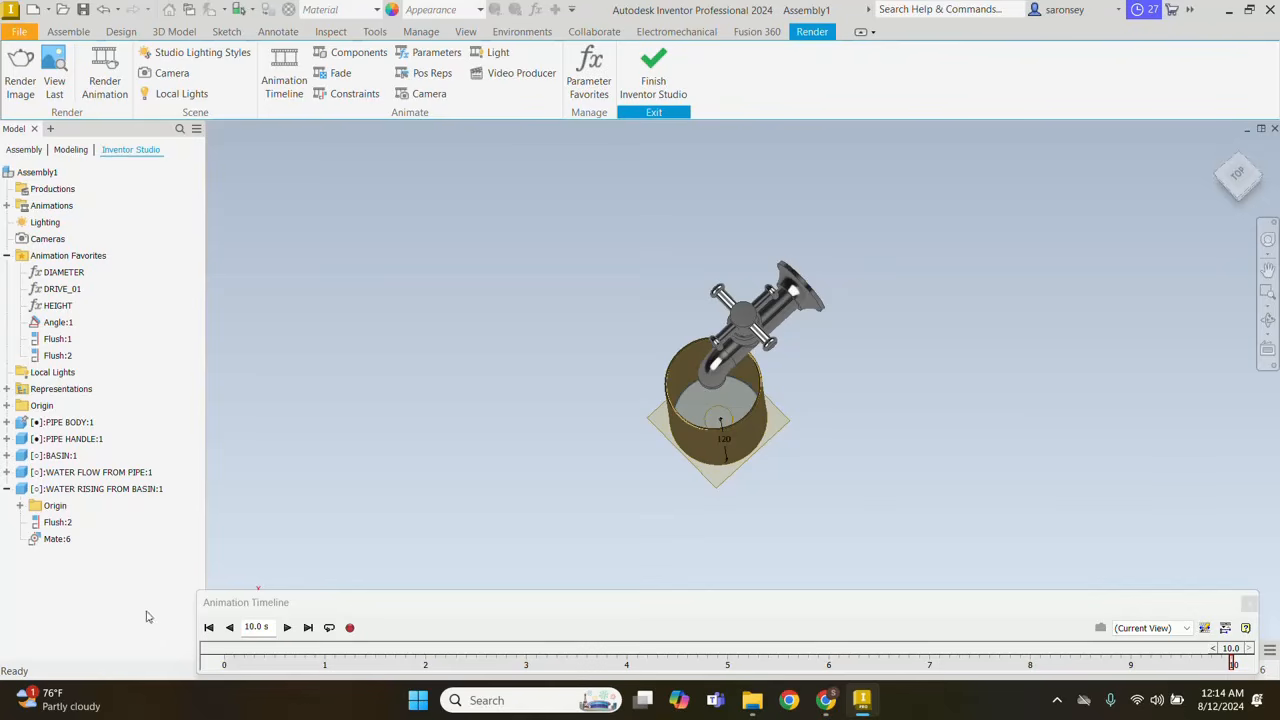
left_click(208, 627)
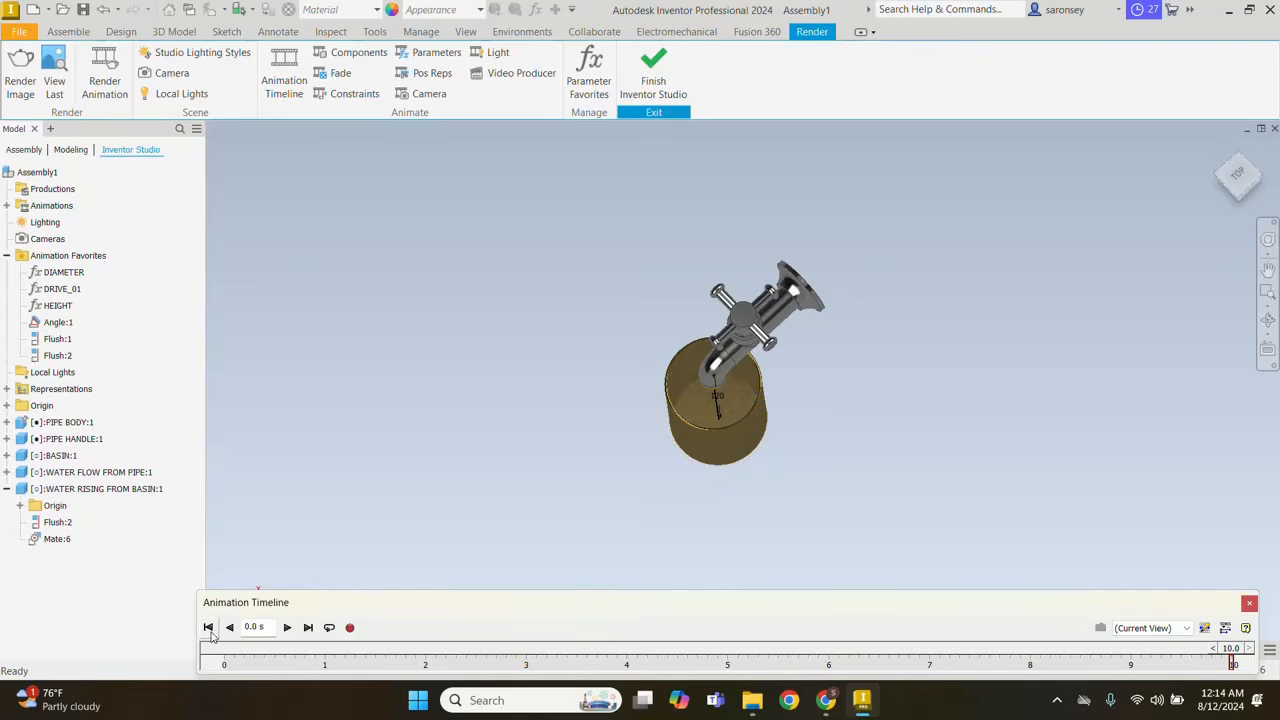
left_click(286, 627)
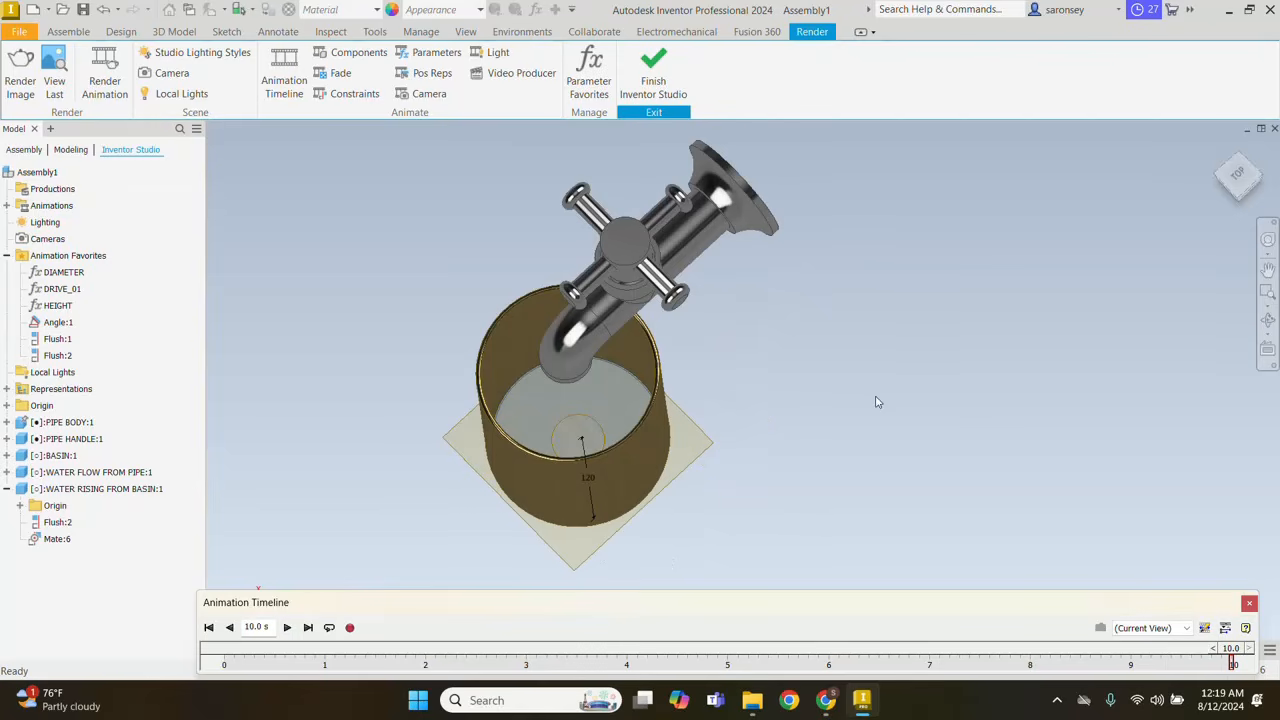
middle_click_drag(876, 401, 974, 403)
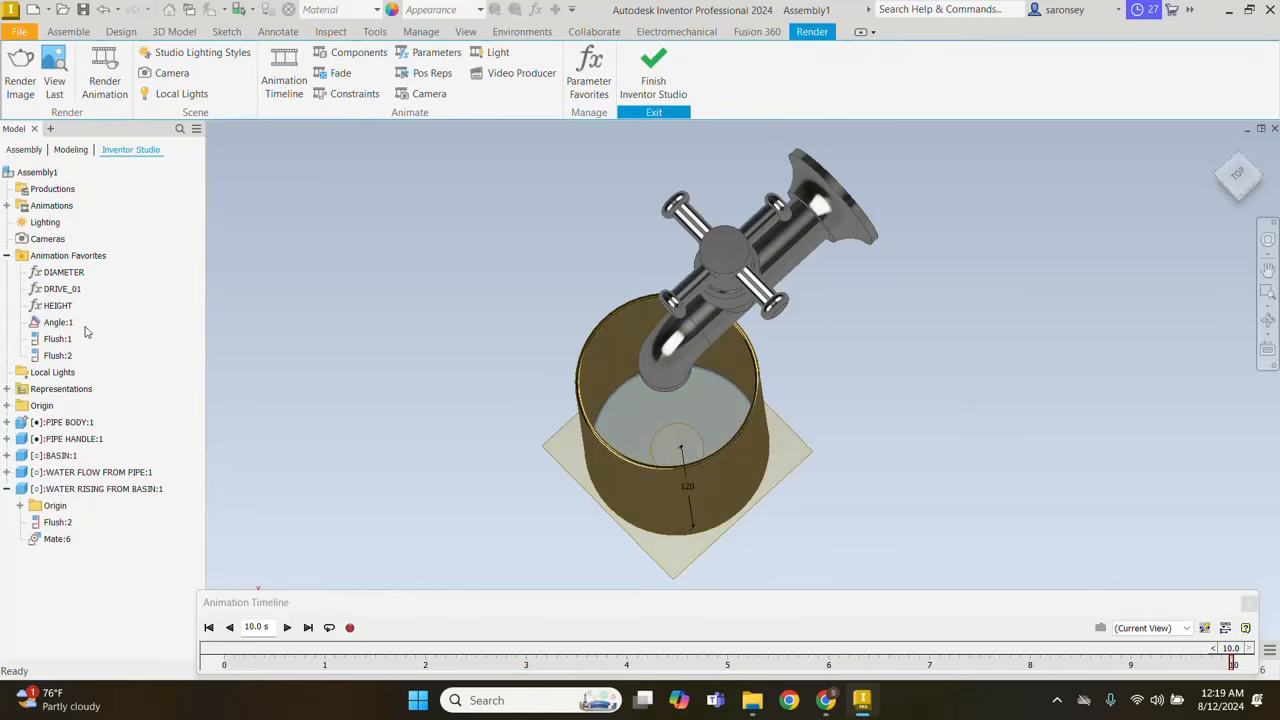
Step: Create a parameter animation for HEIGHT from the animation favorites with an end value of 6 mm
left_click(58, 306)
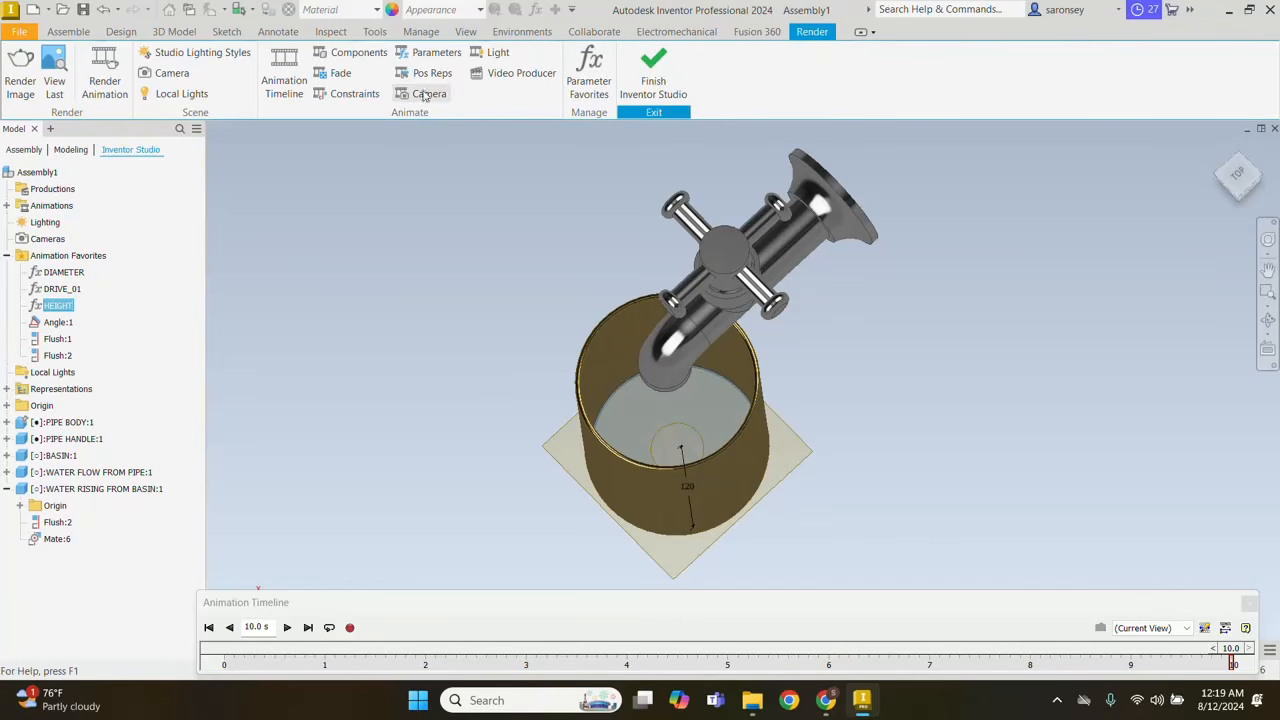
left_click(449, 56)
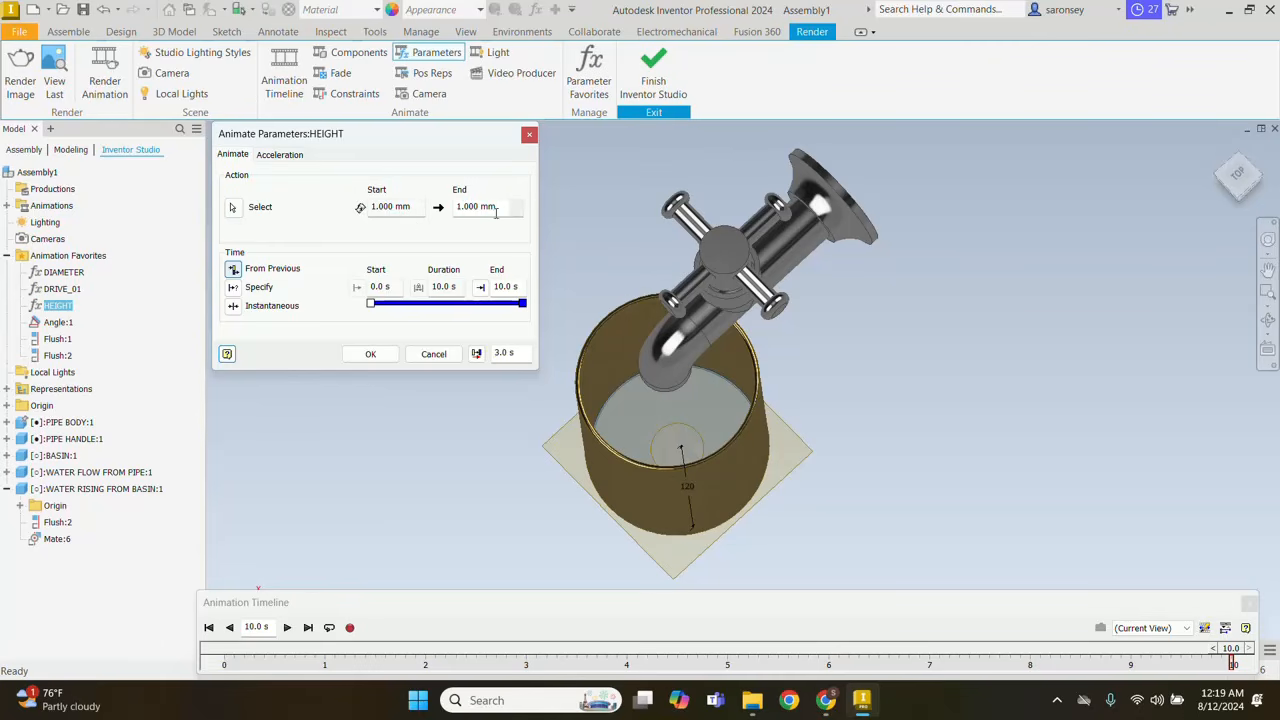
left_click_drag(496, 212, 459, 210)
type("6")
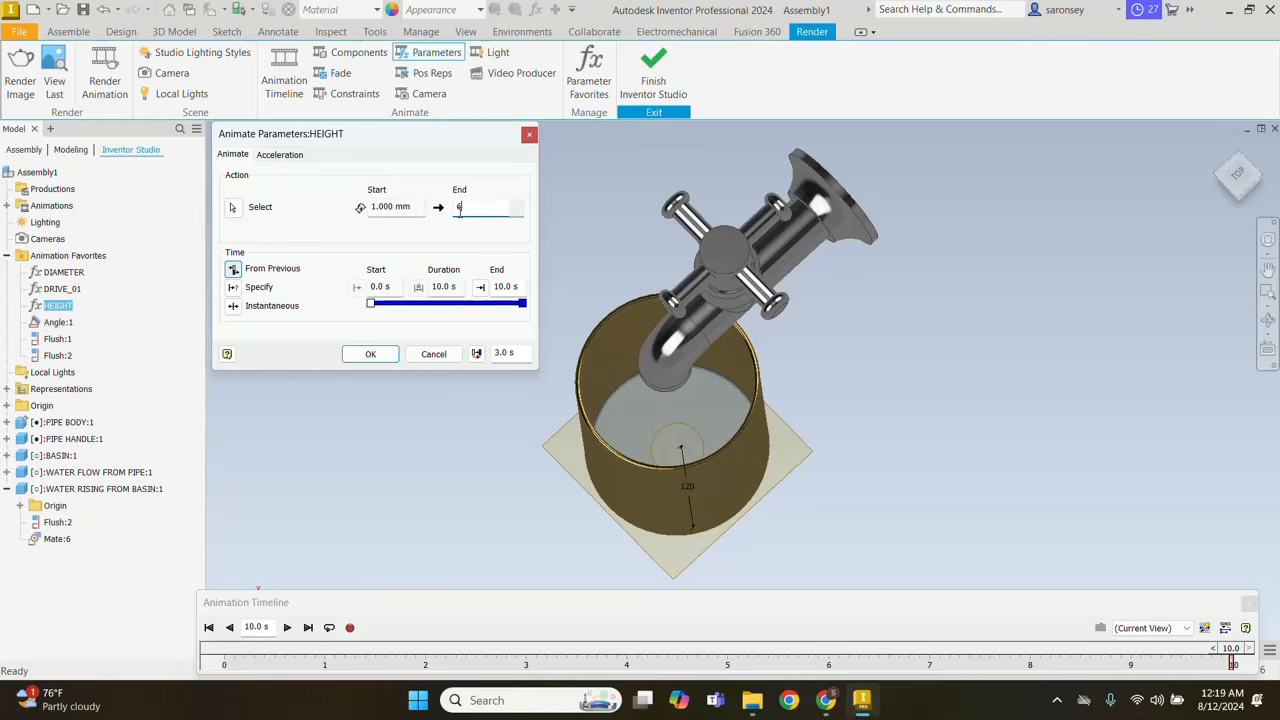
Step: Give the HEIGHT action a specified time from 5 s to 7 s and apply it
left_click(236, 287)
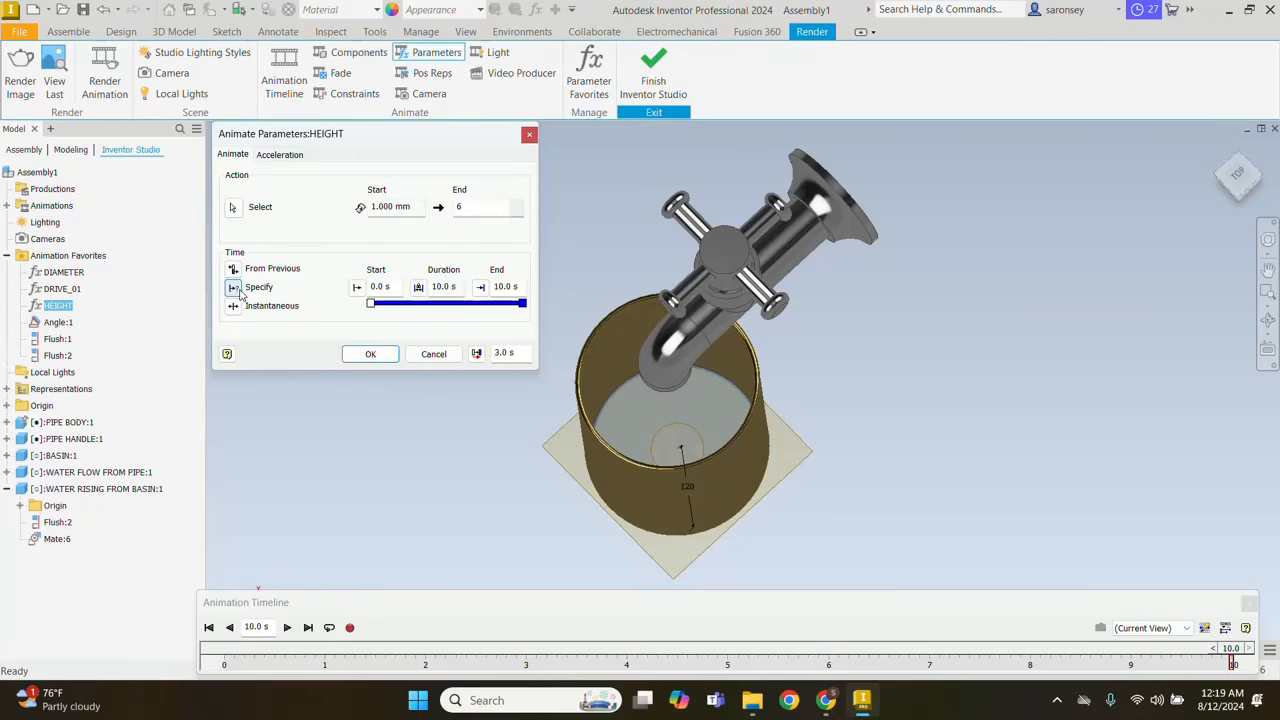
left_click_drag(393, 286, 373, 287)
type("5")
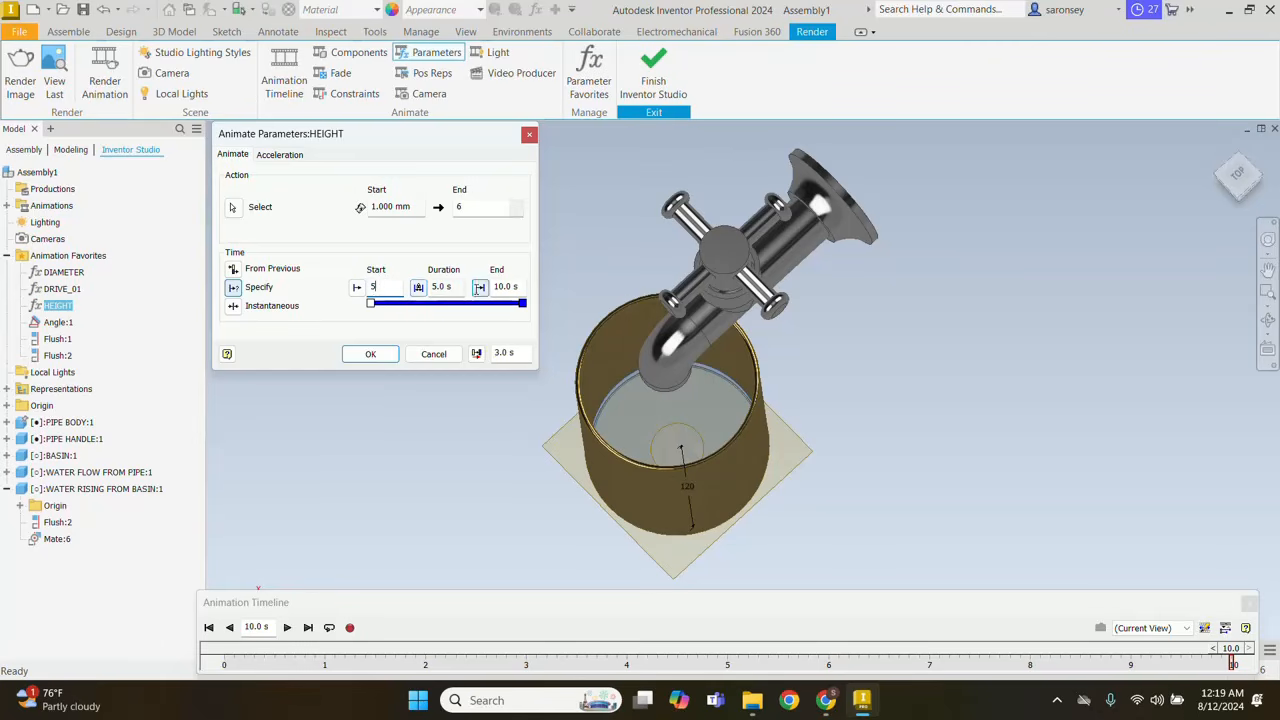
left_click_drag(518, 286, 492, 287)
type("7")
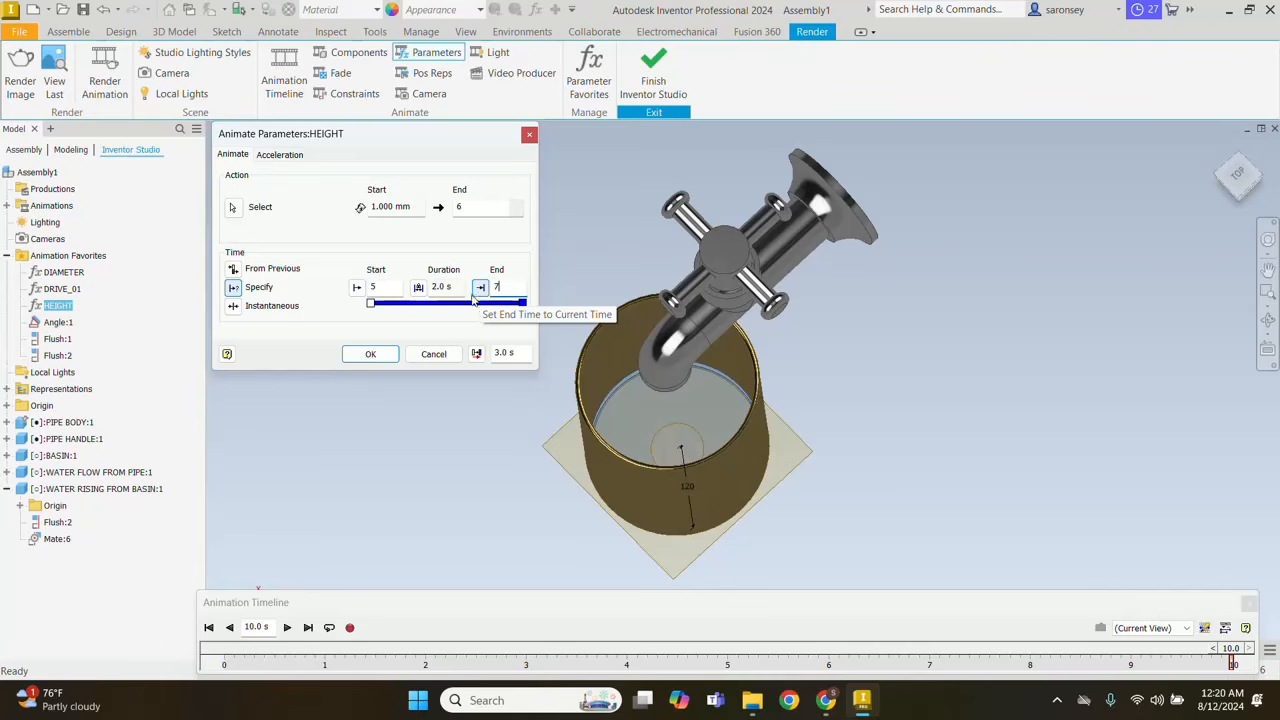
left_click(370, 354)
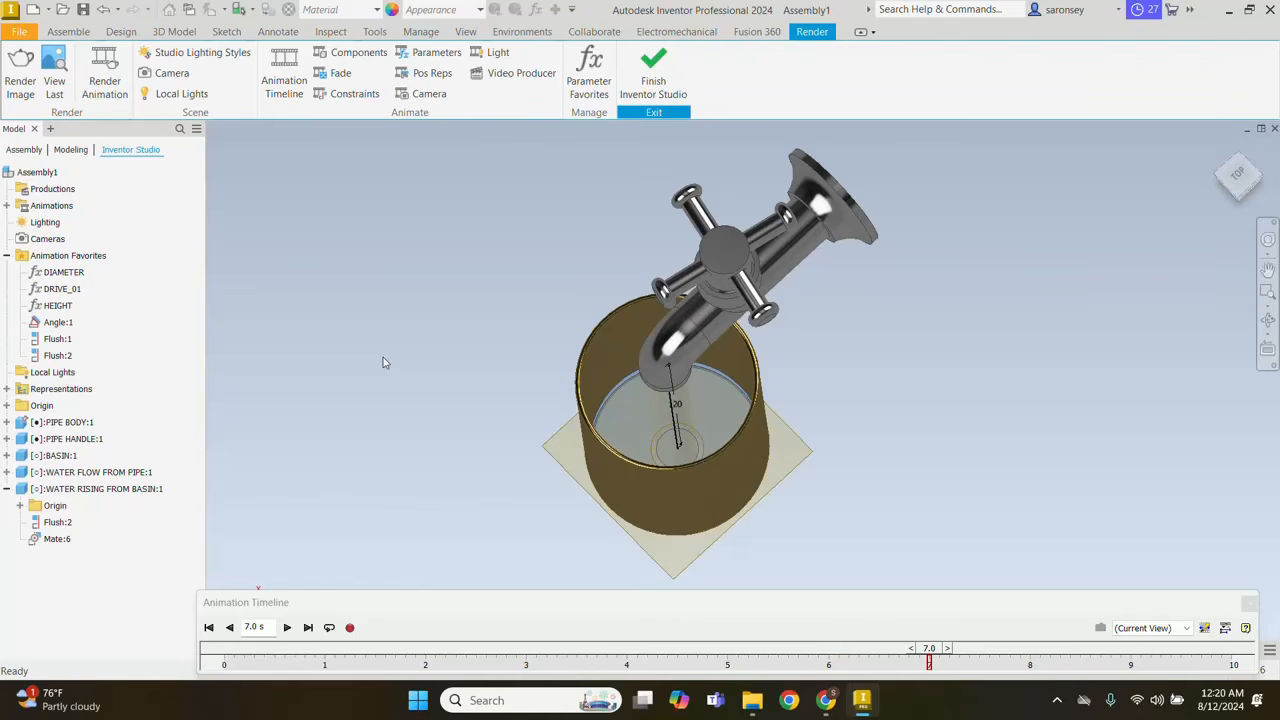
Step: Expand the action editor, copy the HEIGHT action, and paste it after the original on the same track
left_click(1225, 627)
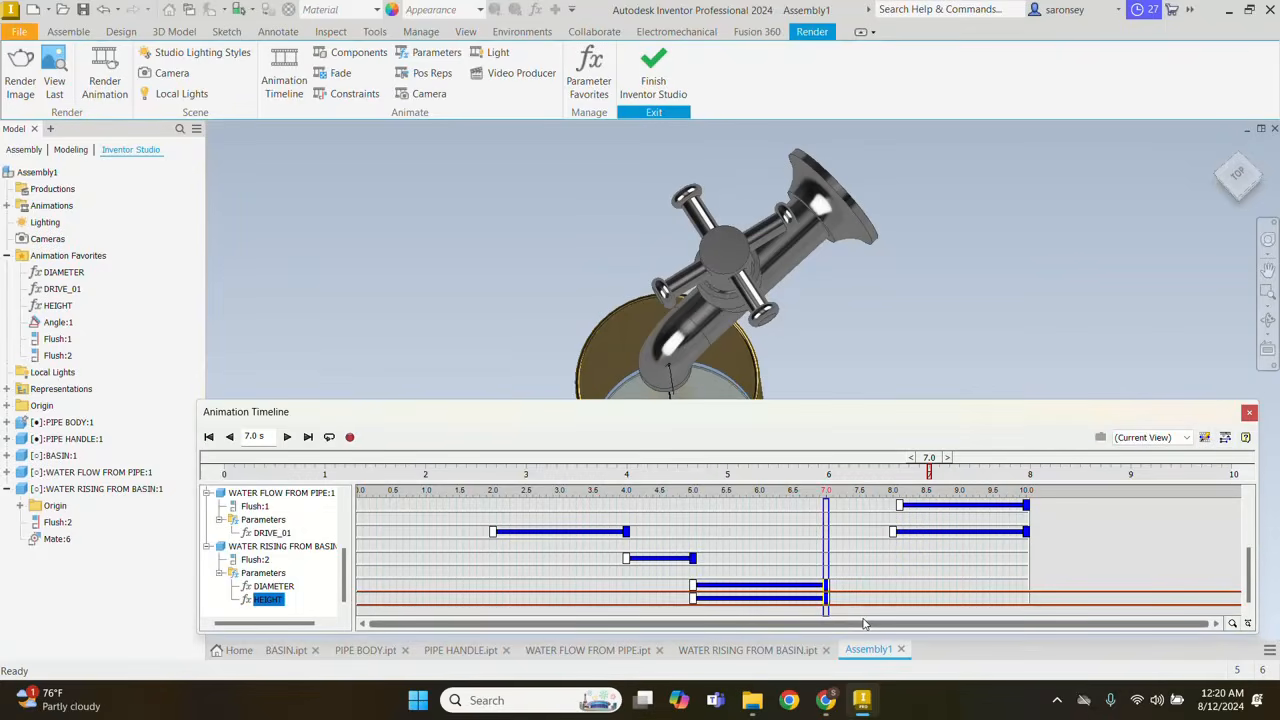
left_click(745, 600)
right_click(745, 605)
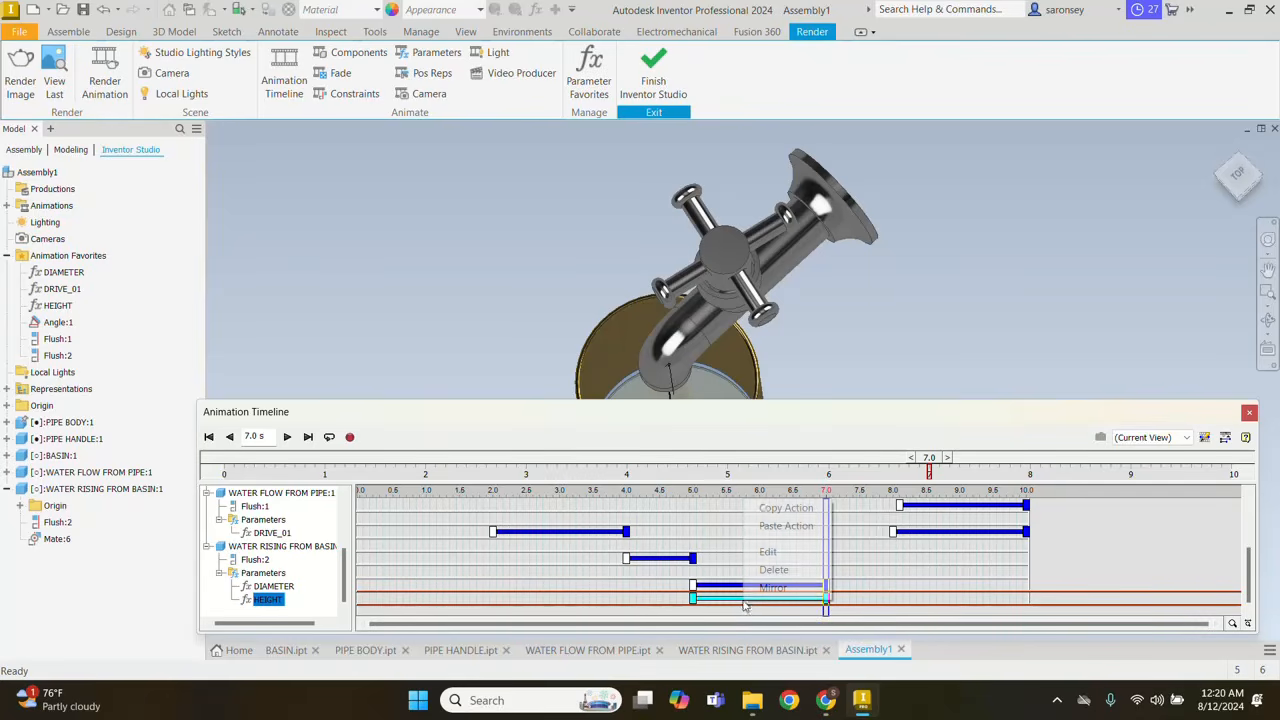
left_click(790, 525)
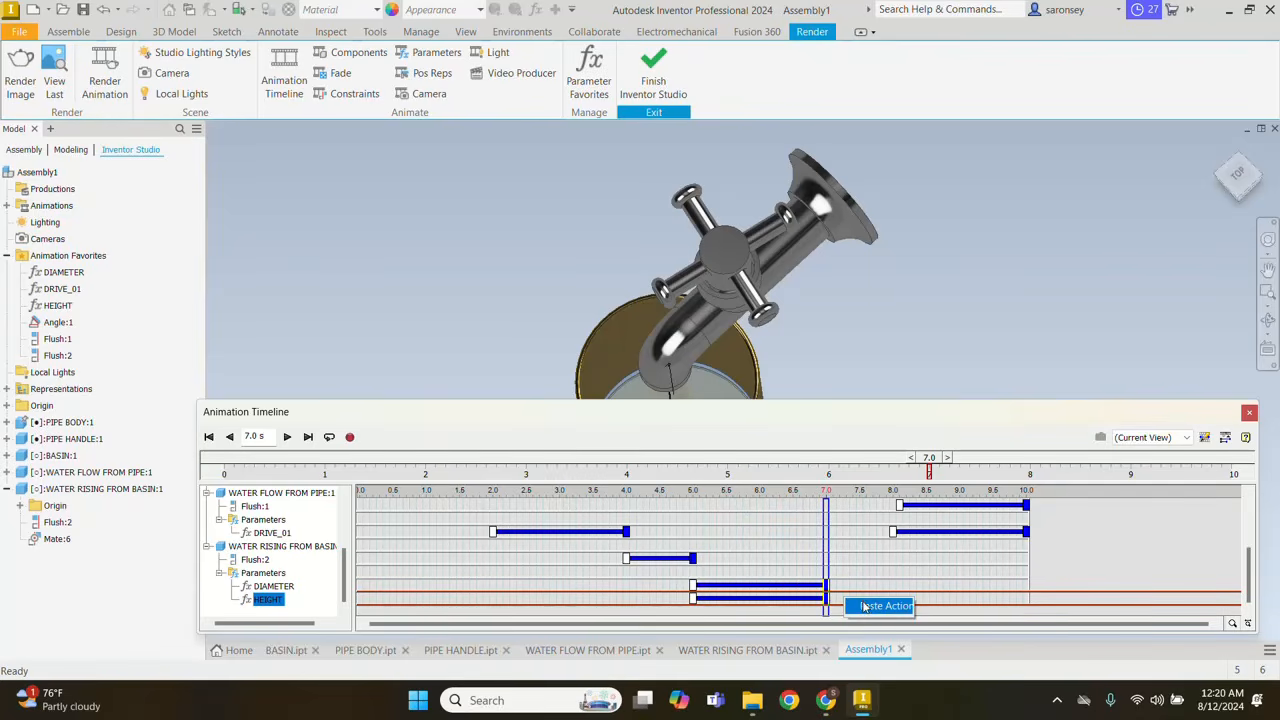
left_click(864, 606)
Step: Edit the pasted HEIGHT action to an end value of 70 mm
right_click(866, 600)
left_click(890, 560)
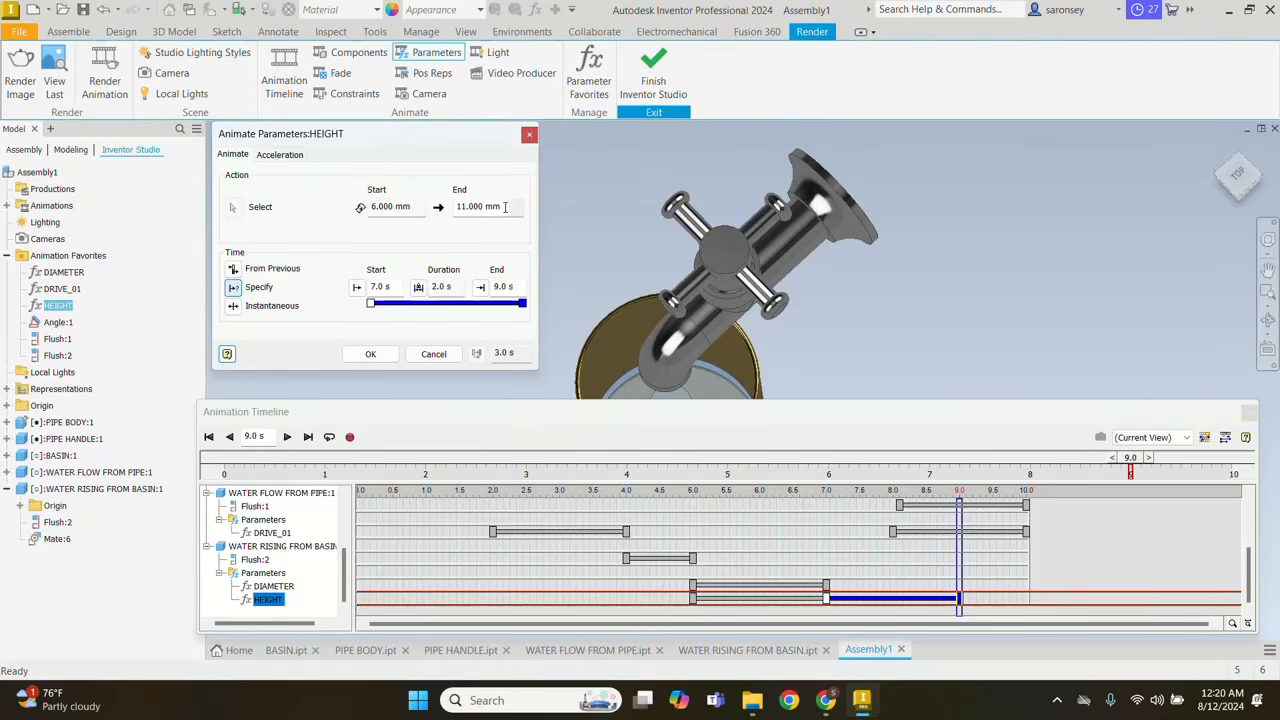
left_click_drag(505, 207, 449, 206)
type("70")
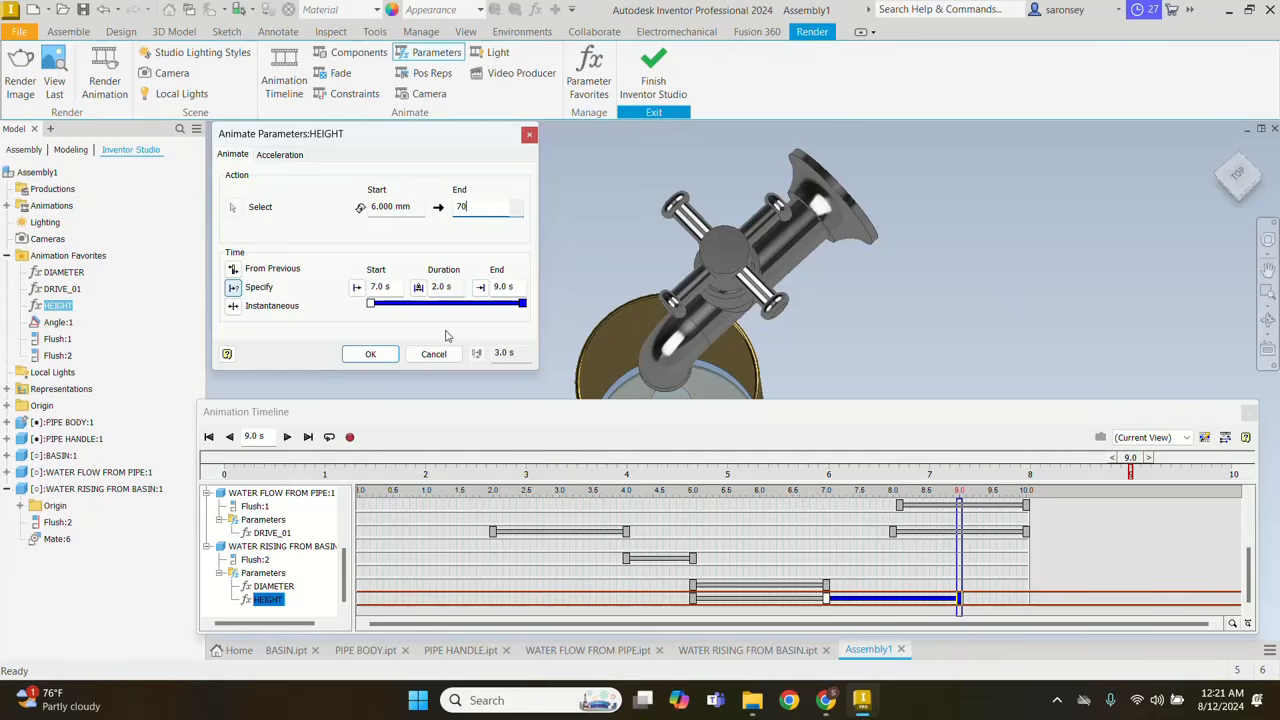
left_click(370, 354)
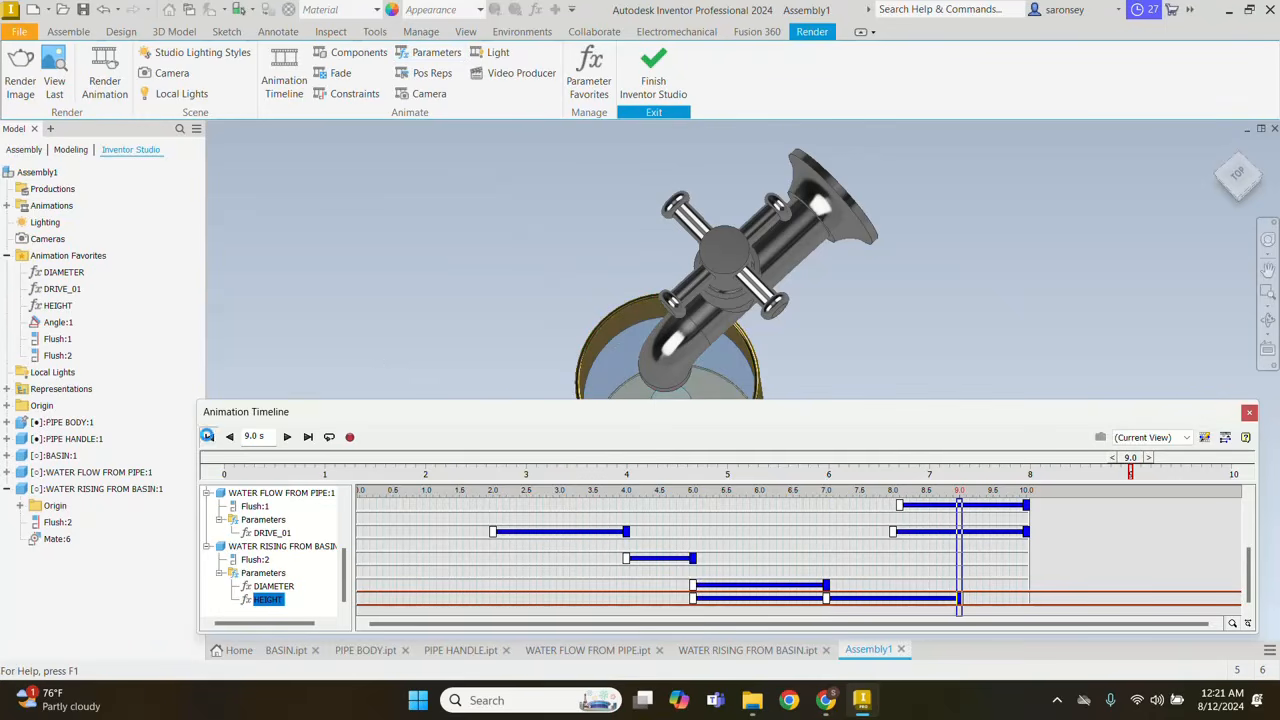
Step: Rewind the animation, collapse the action editor clear of the basin, and play the updated water rise
left_click(208, 437)
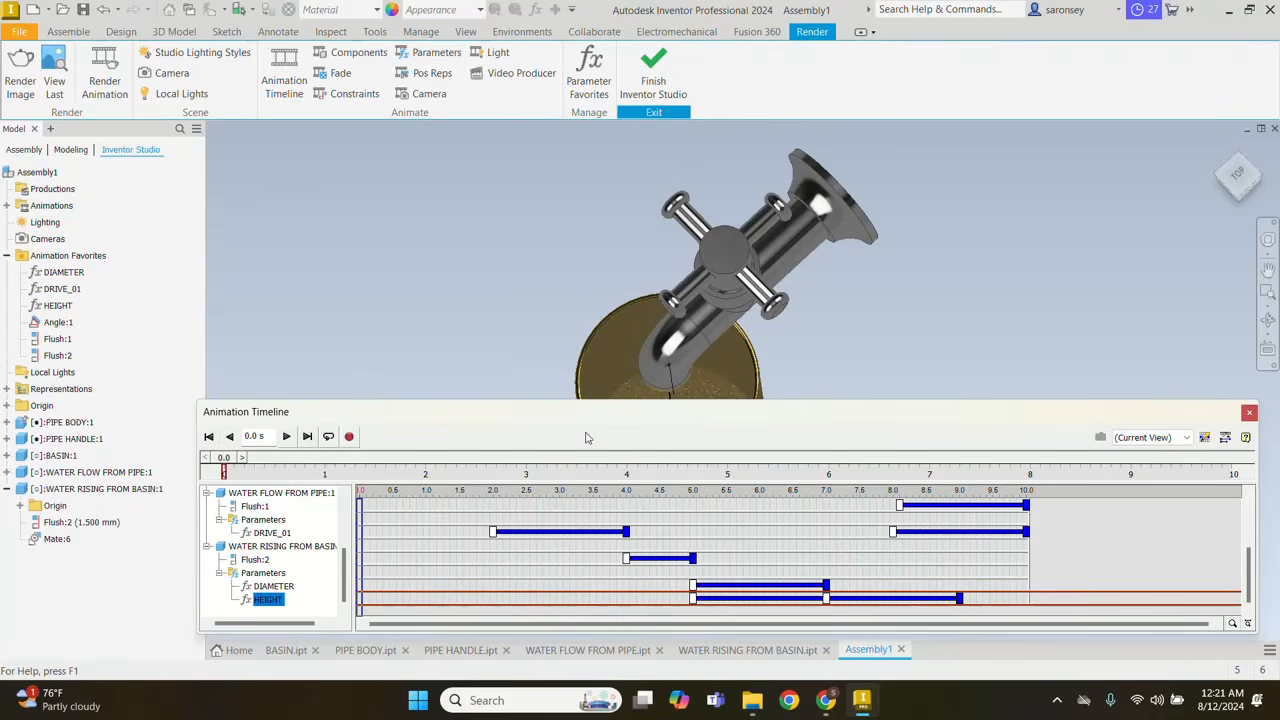
left_click(1225, 437)
left_click_drag(932, 408, 924, 604)
key("F2")
left_click_drag(883, 420, 874, 466)
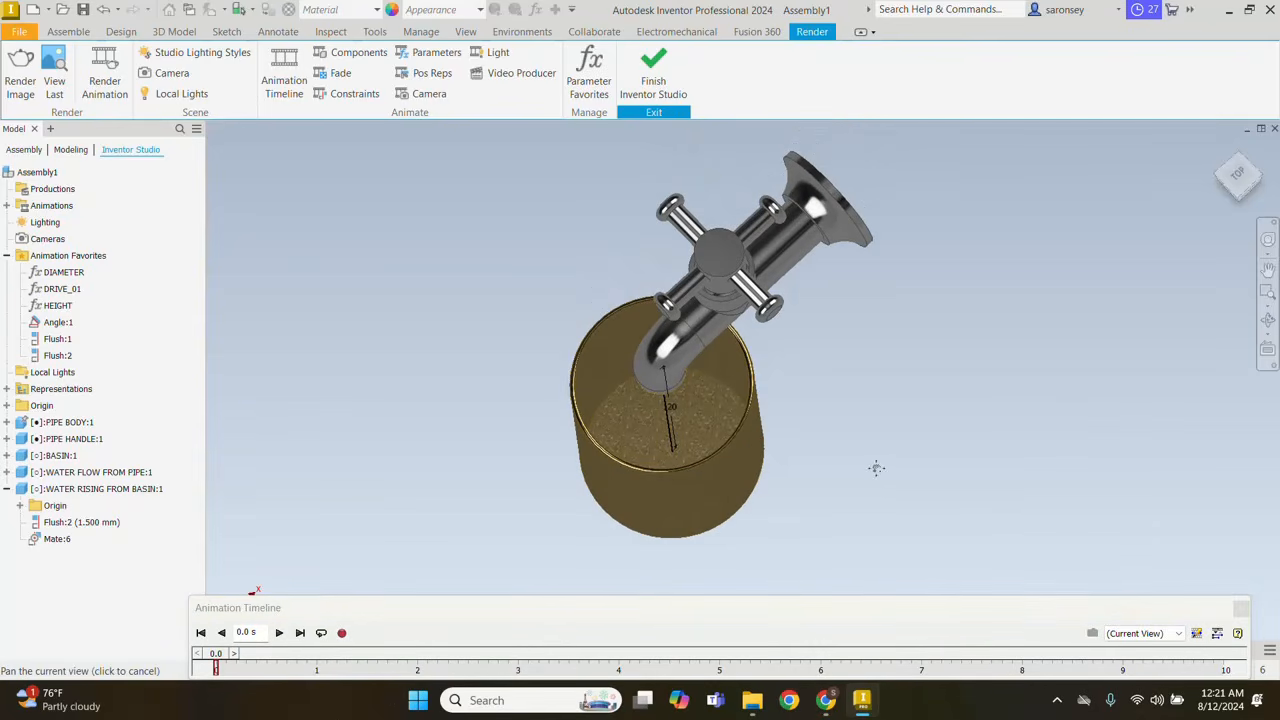
left_click(279, 632)
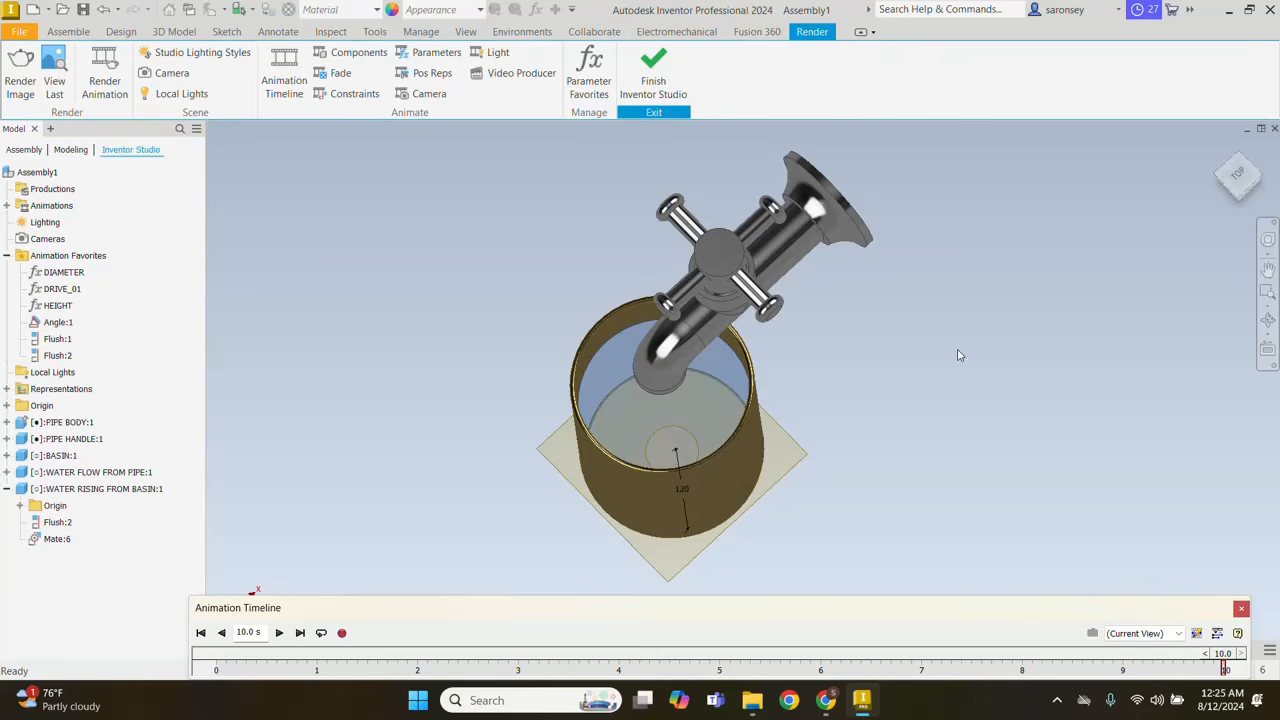
Step: Switch the workspace to Clean Screen so the tap and basin have an unobstructed view
left_click(466, 32)
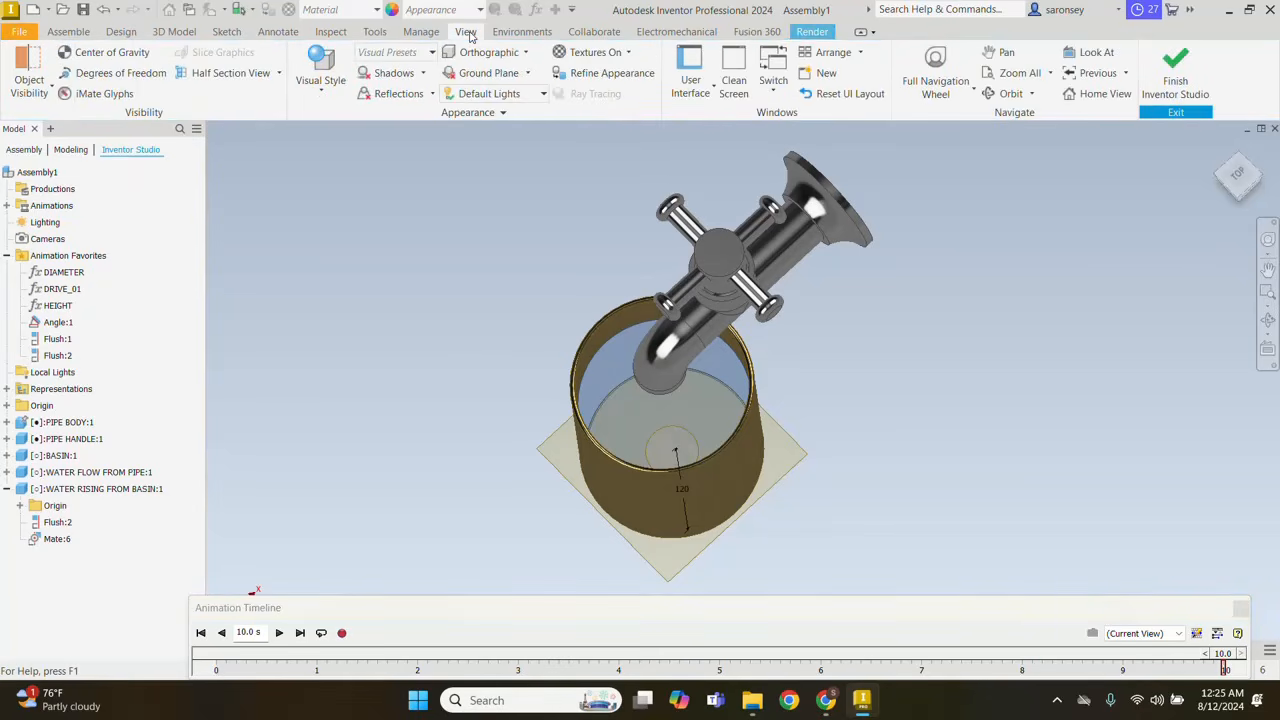
left_click(742, 86)
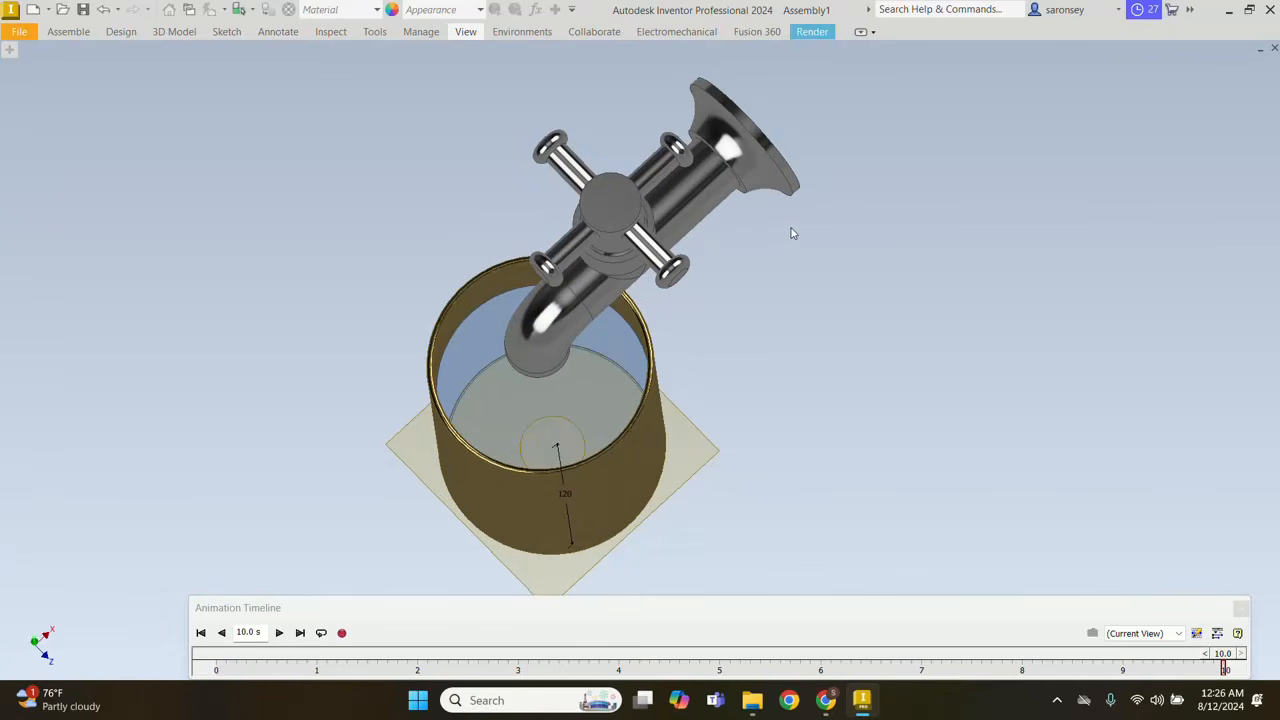
middle_click_drag(771, 251, 829, 249)
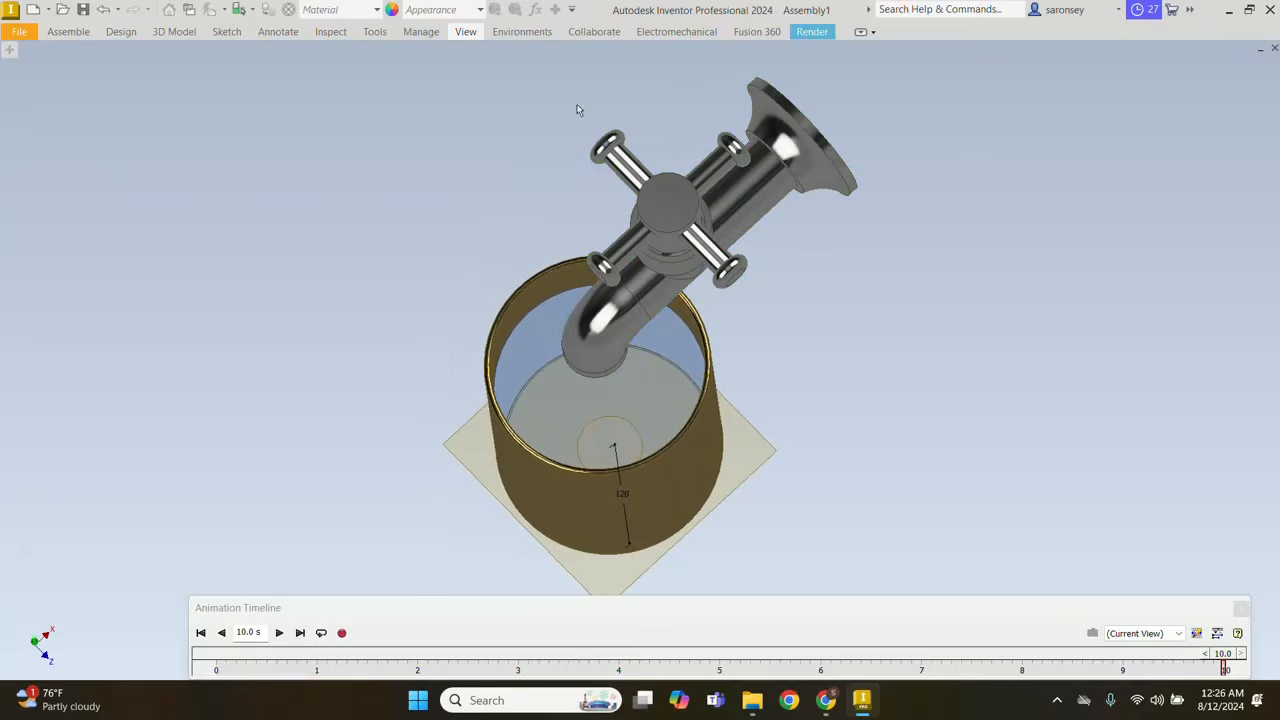
Step: Apply the Realistic visual style to the tap and basin assembly
left_click(465, 32)
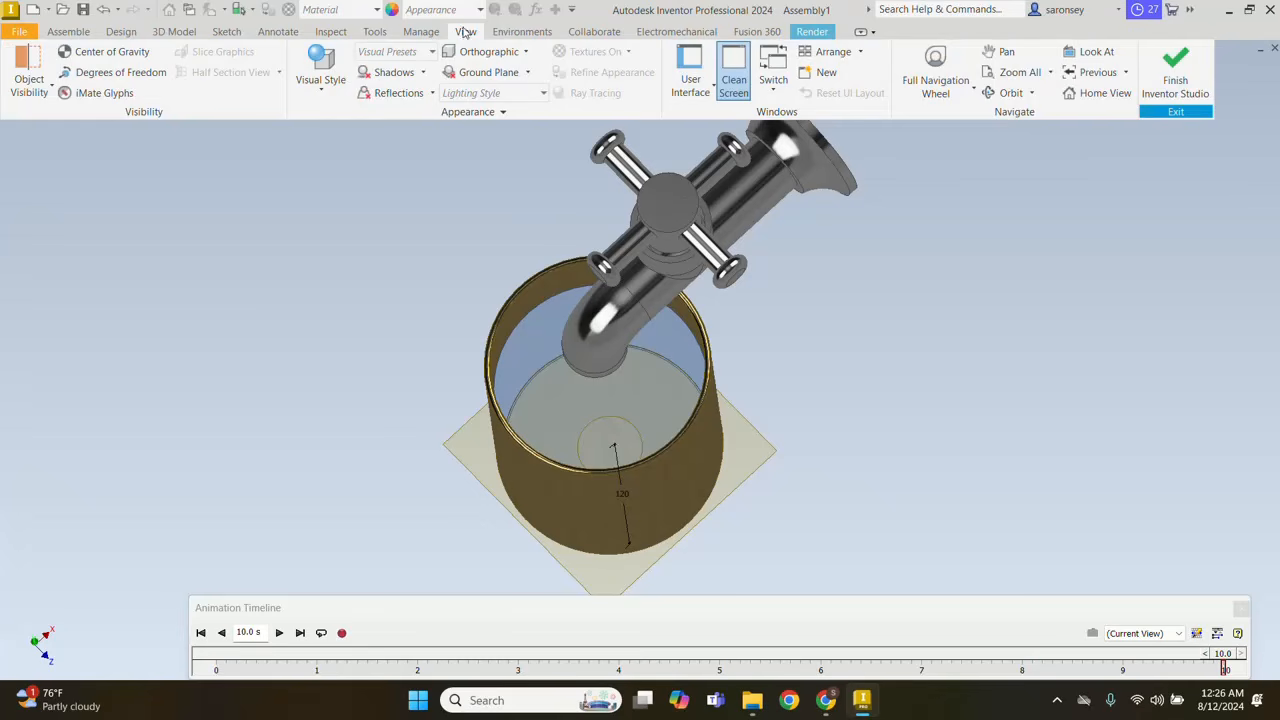
left_click(336, 94)
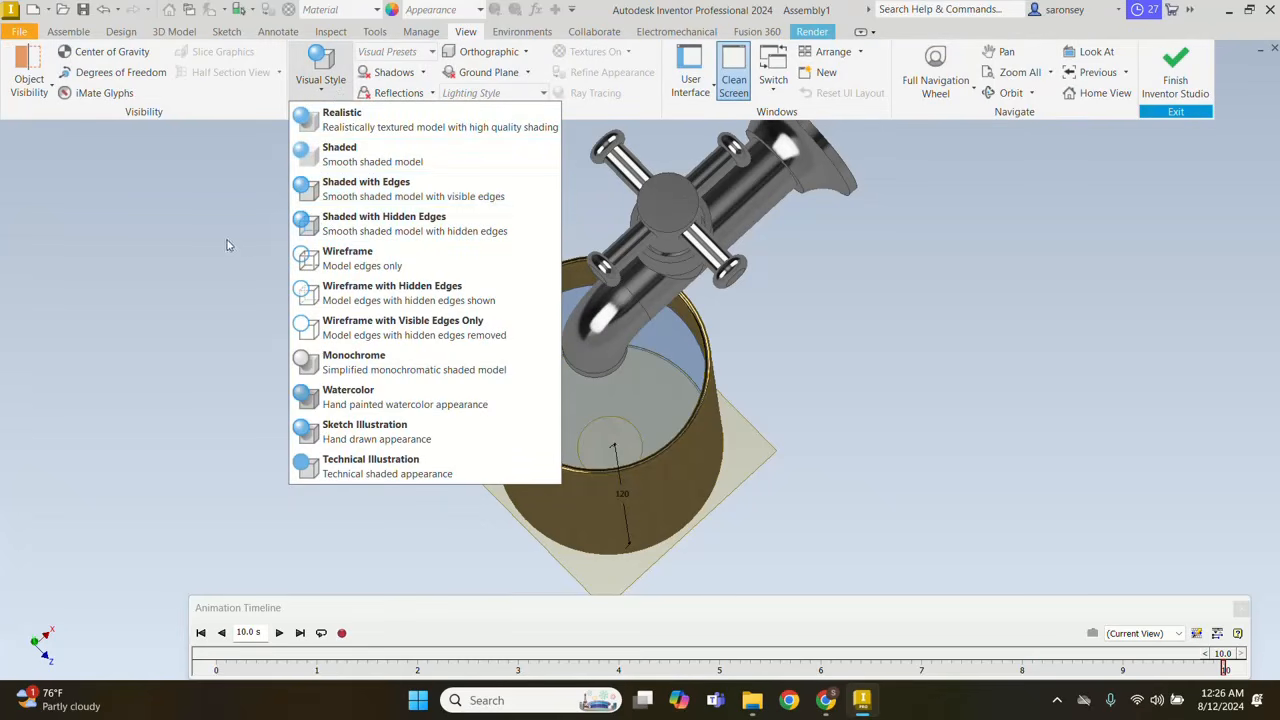
left_click(360, 120)
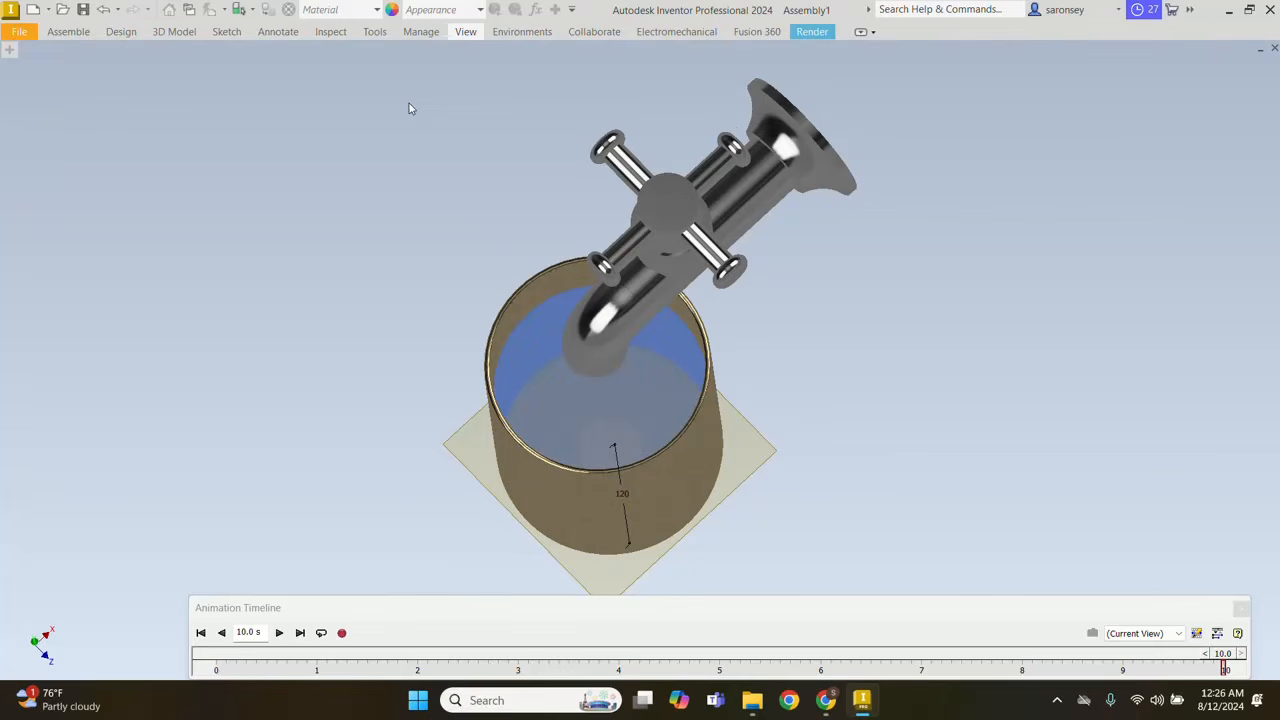
Step: Turn on shadows and reflections for the model display
left_click(478, 34)
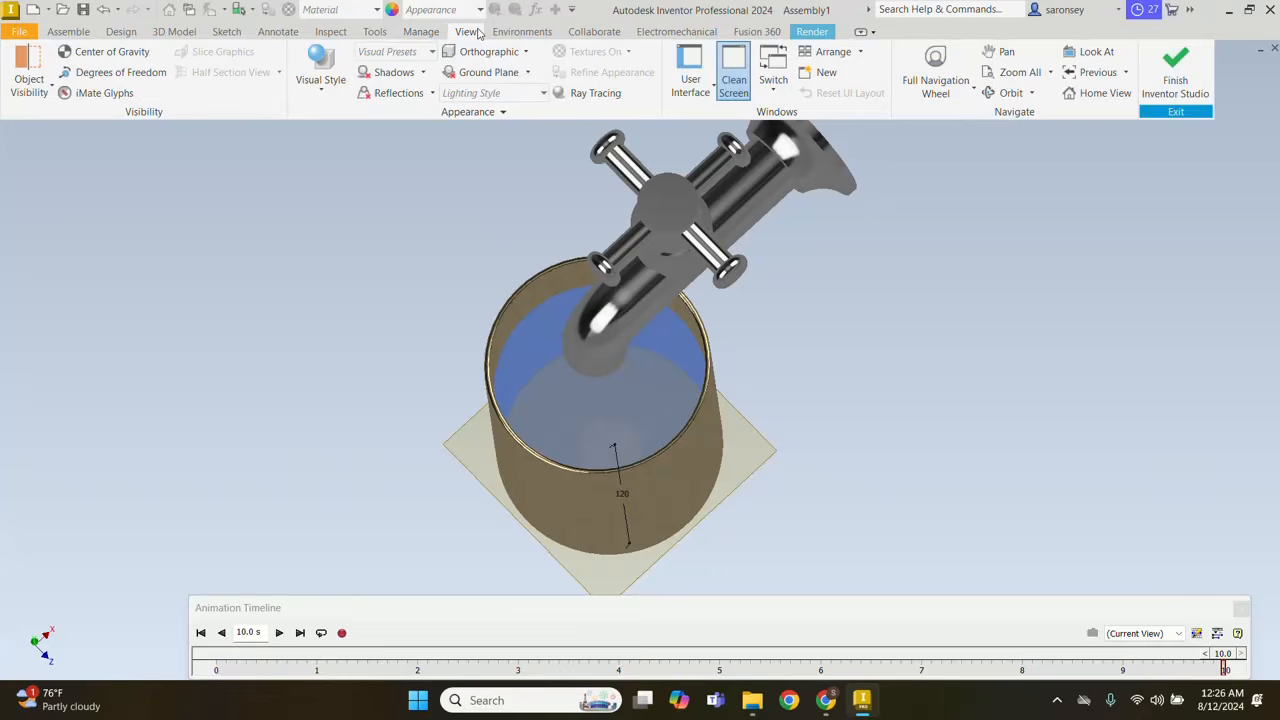
left_click(423, 76)
left_click(432, 93)
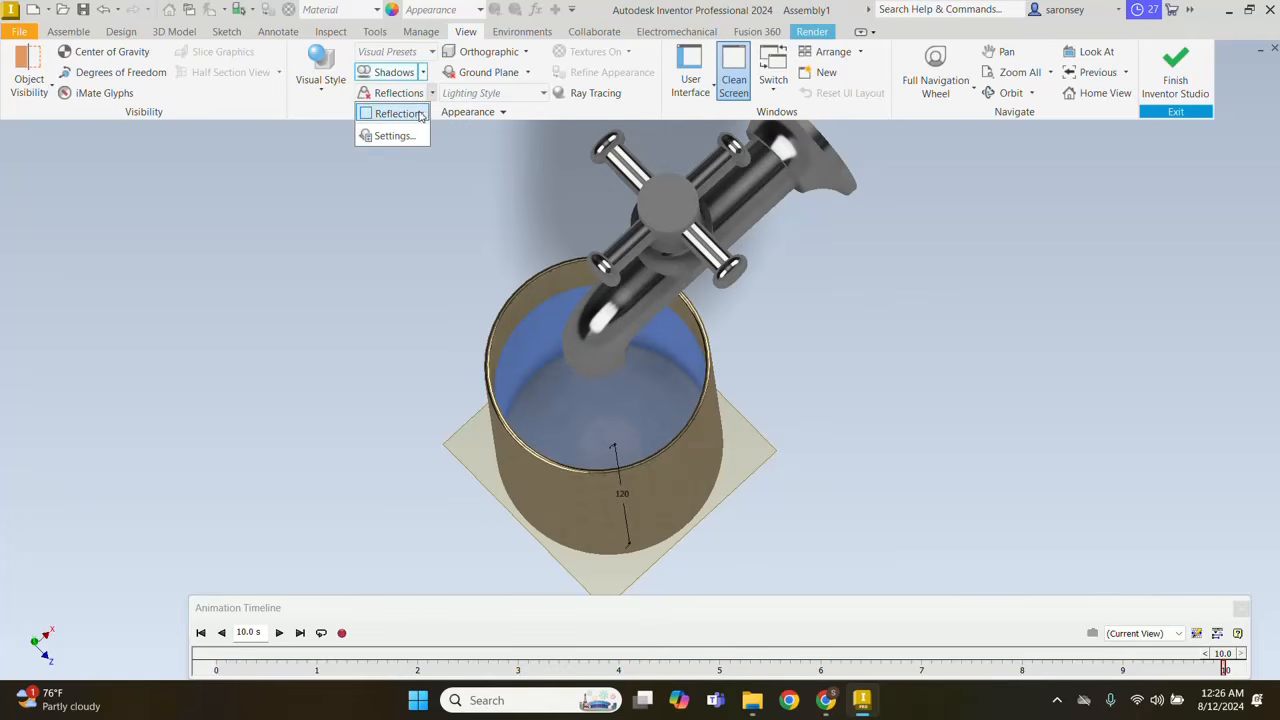
left_click(400, 114)
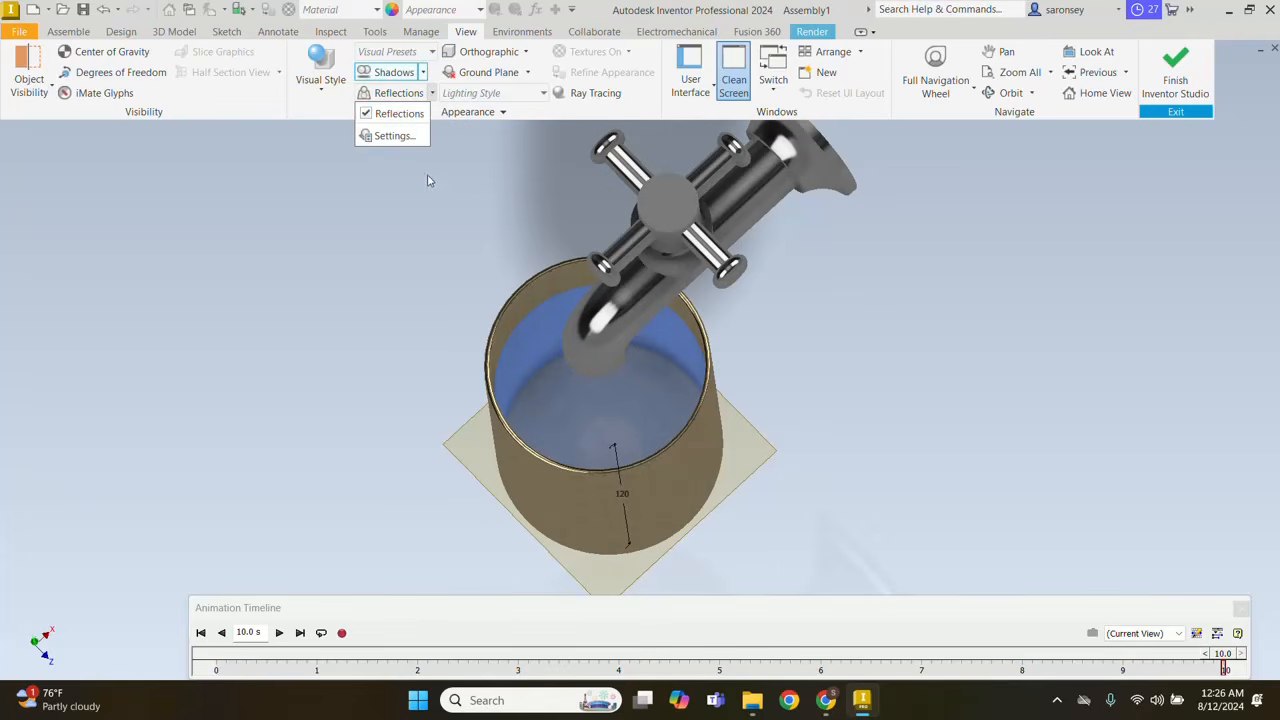
Step: Change the camera projection from orthographic to Perspective
left_click(522, 52)
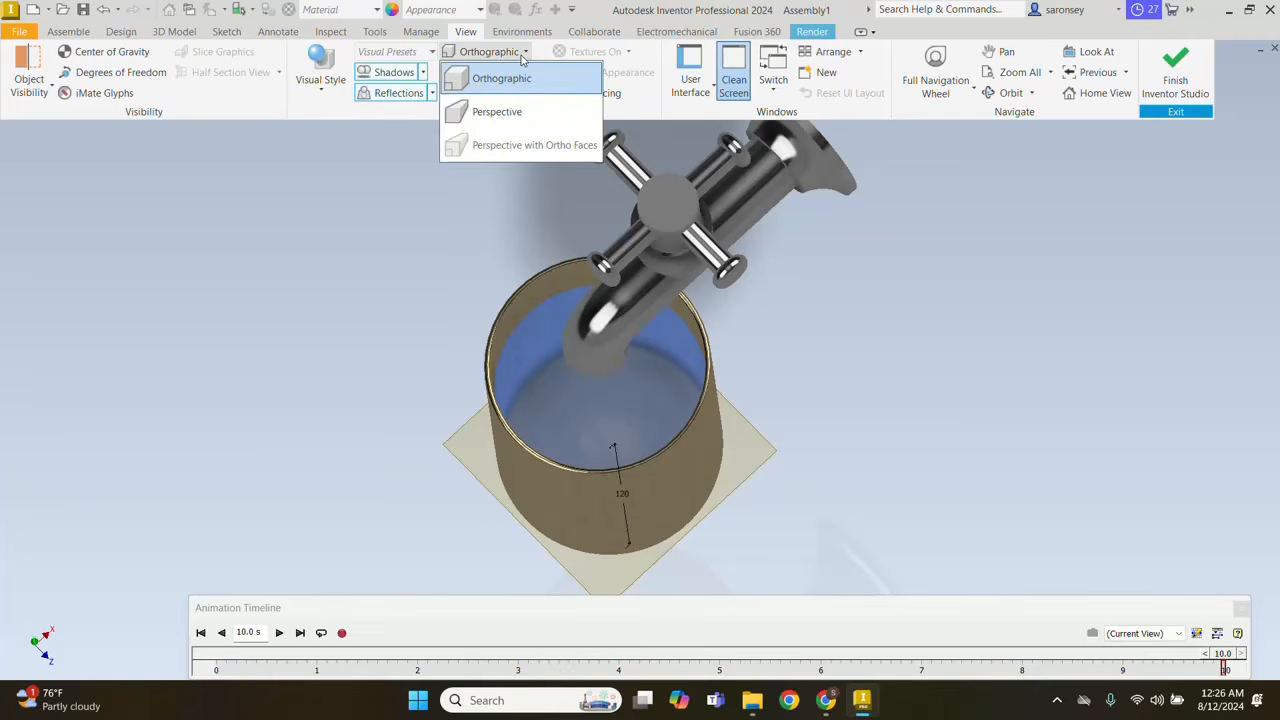
left_click(500, 119)
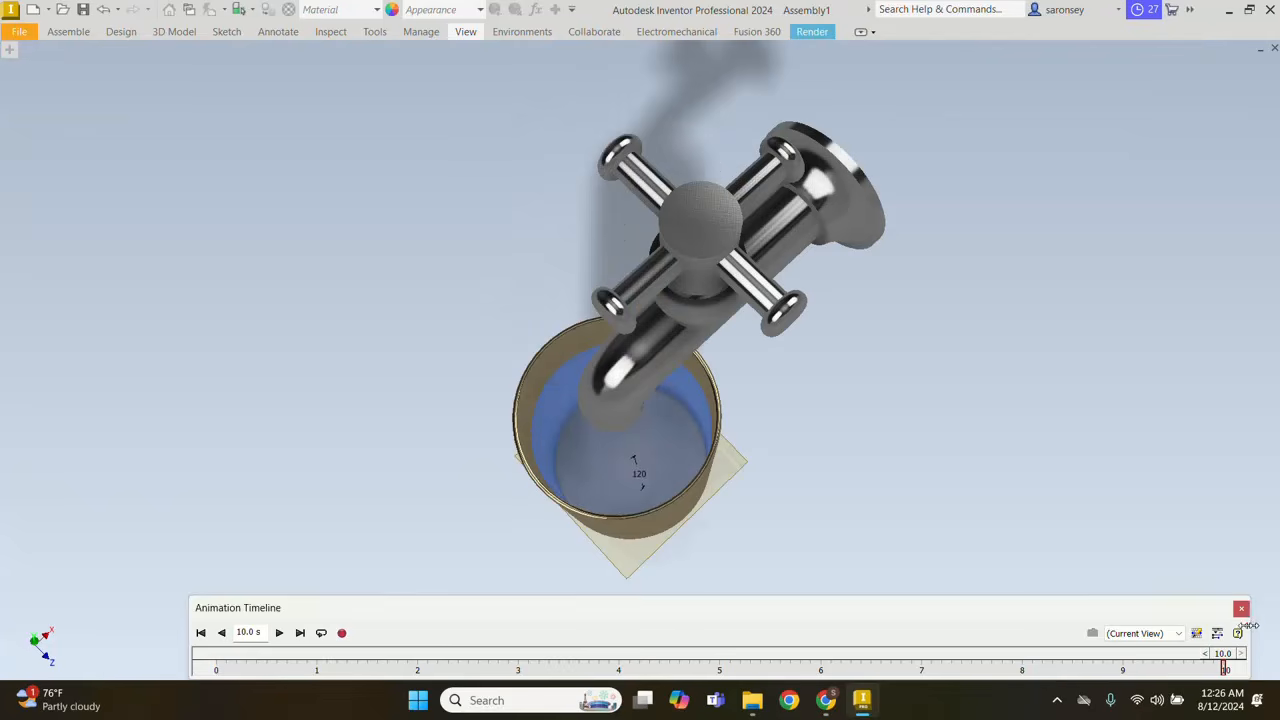
Step: Narrow the Animation Timeline and move it clear of the model, and play the animation from the start
left_click_drag(1250, 624, 567, 640)
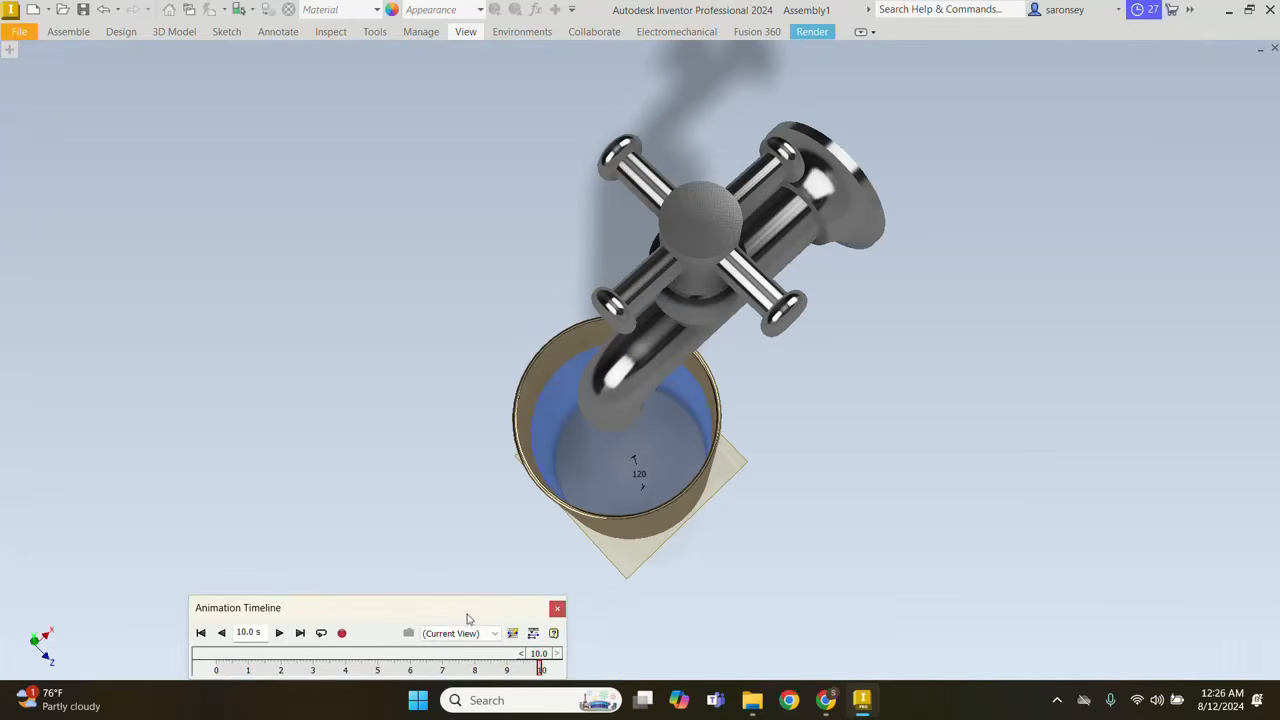
left_click_drag(470, 612, 289, 57)
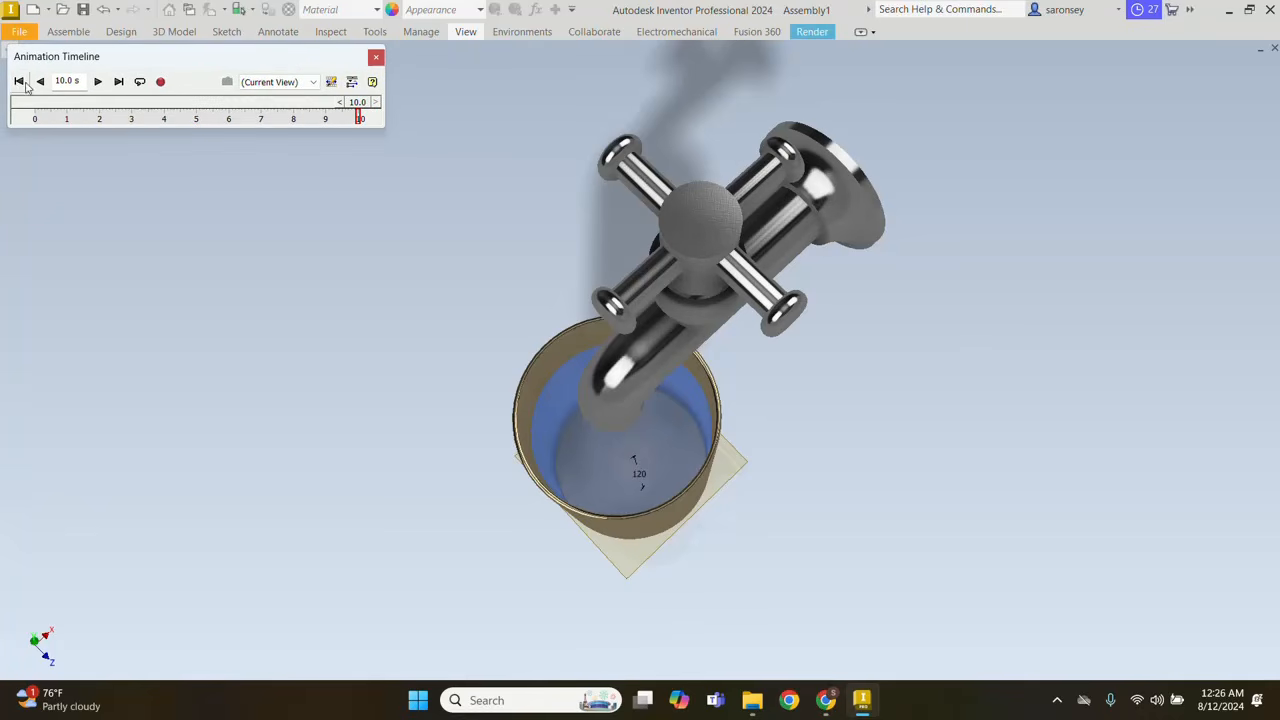
left_click(19, 82)
left_click(97, 81)
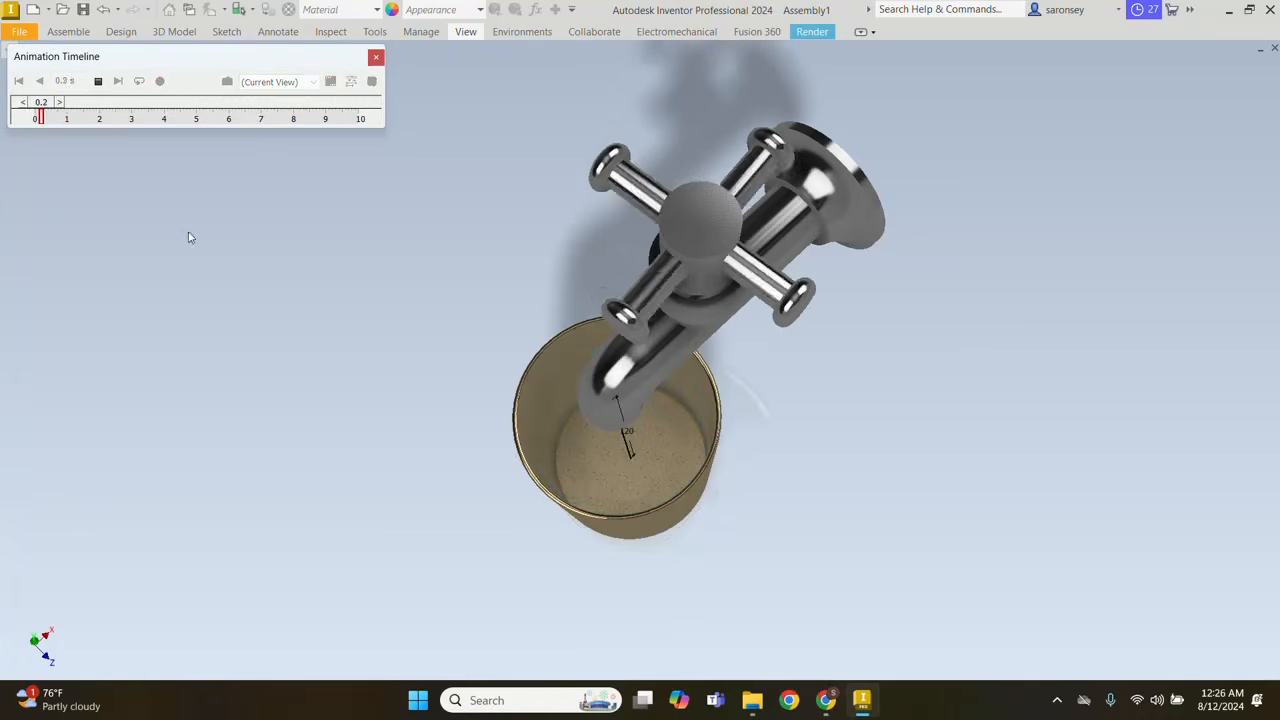